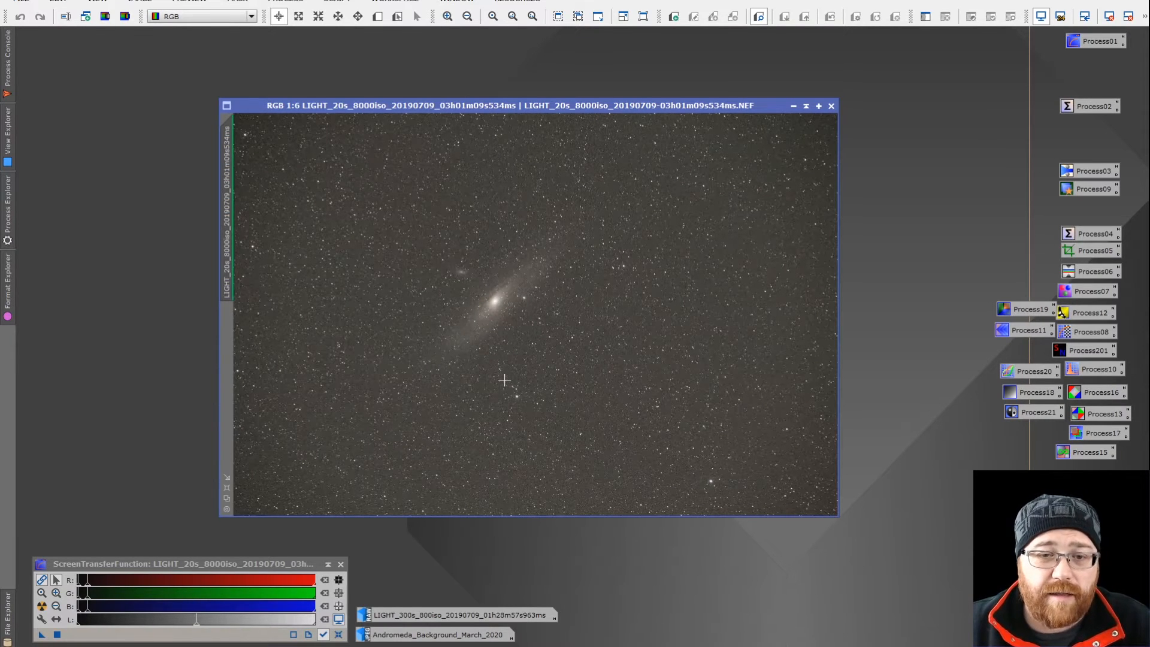
Step: Restore the LIGHT_300s_800iso_20190709_01h28m57s963ms image to view it, and close both open LIGHT raw frames
mouse_move(444, 614)
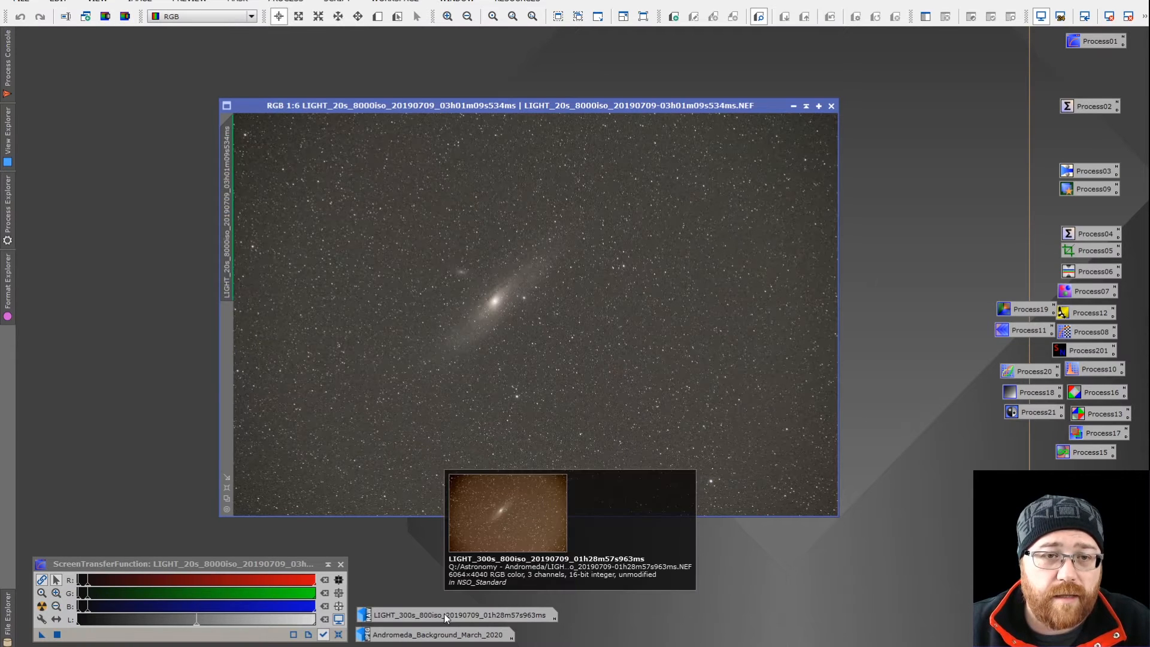
double_click(444, 613)
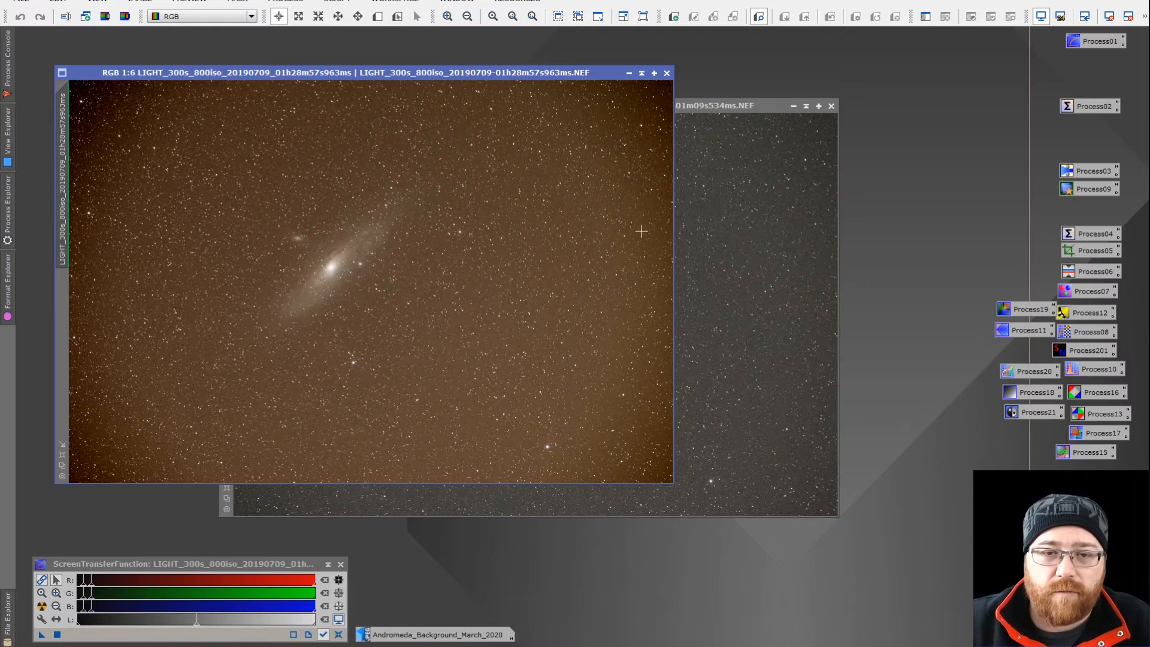
click(667, 73)
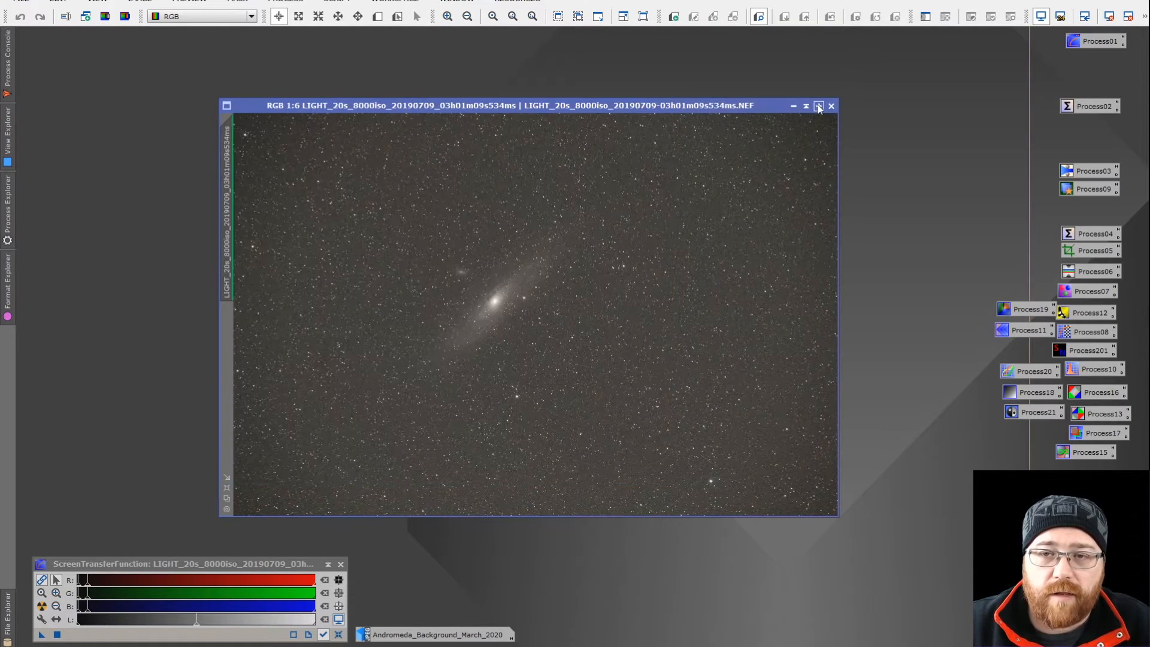
click(830, 106)
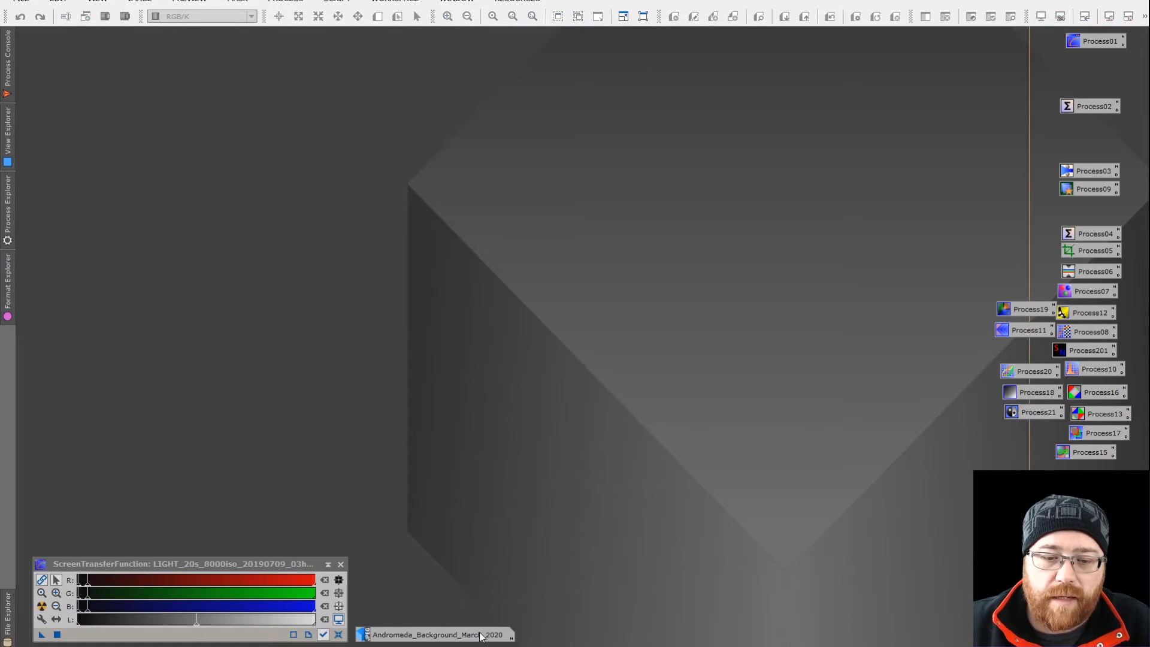
Step: Restore Andromeda_Background_March_2020, inspect the galaxy core close up, and minimize the image again
double_click(483, 634)
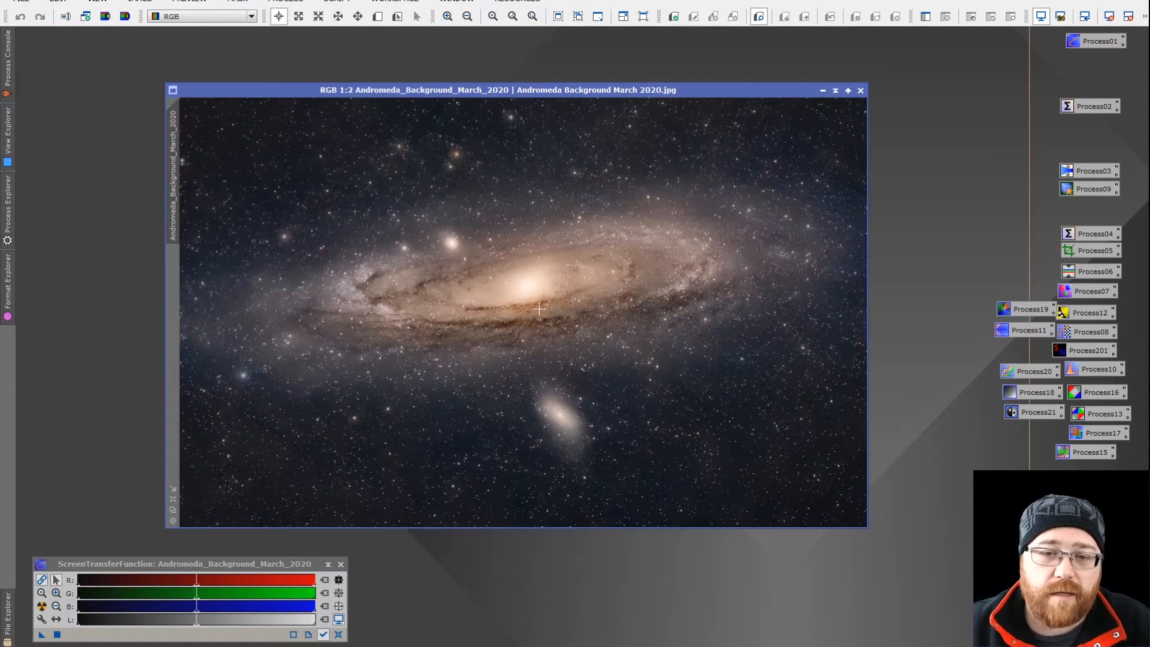
scroll(539, 308, up, 2)
scroll(539, 309, up, 1)
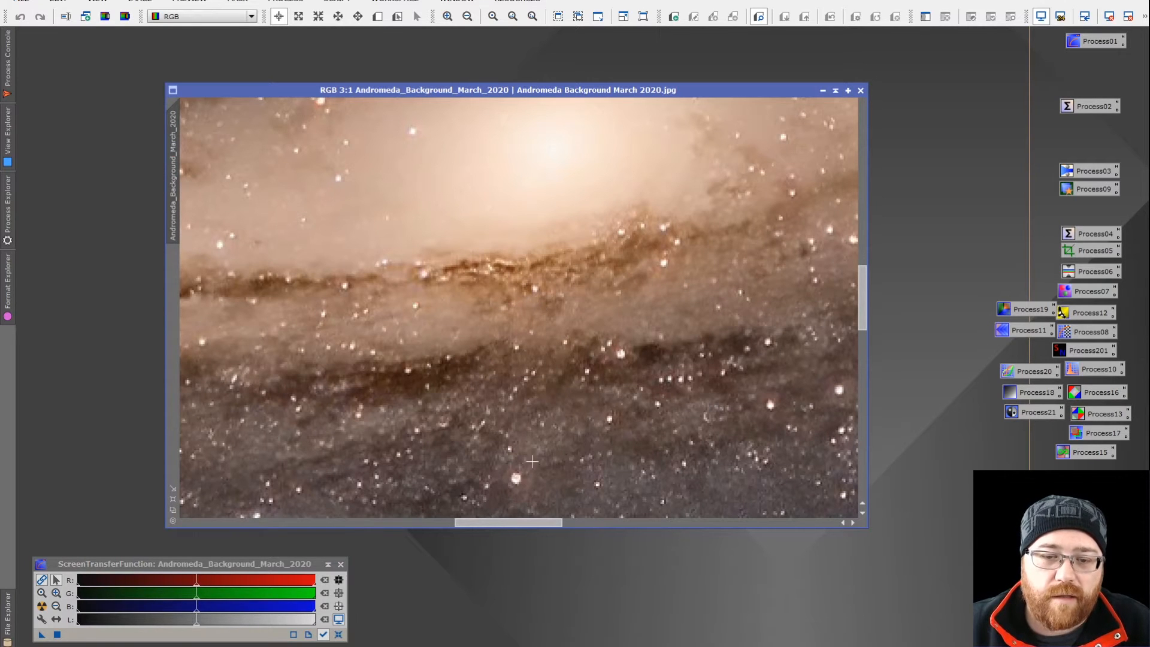
scroll(526, 347, down, 3)
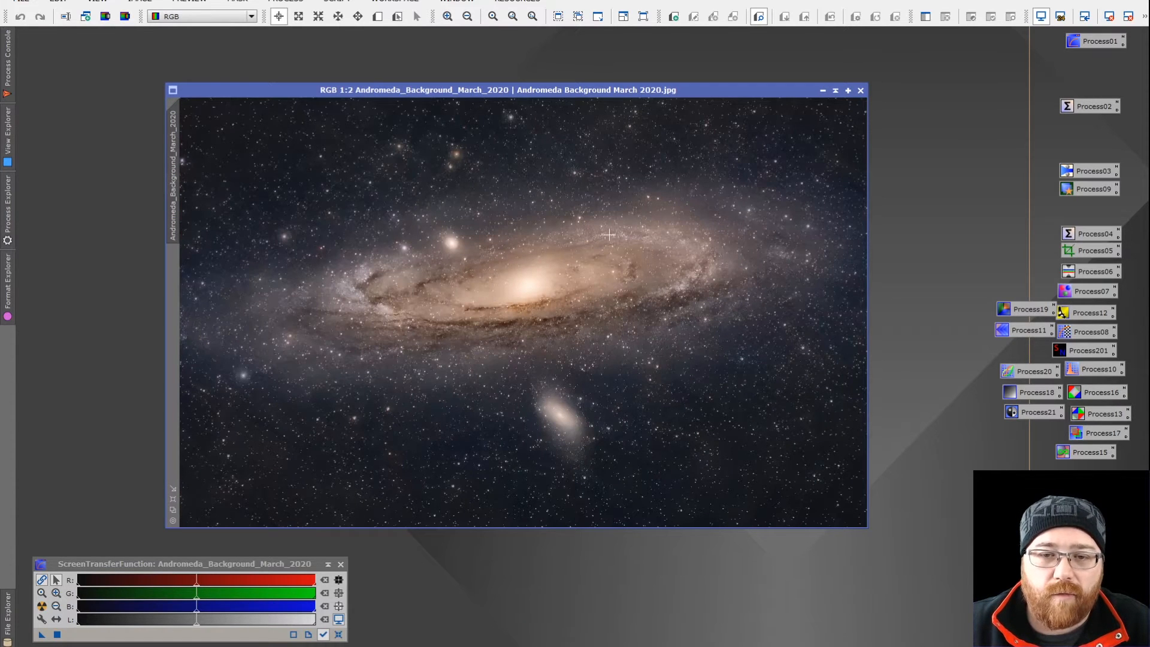
scroll(547, 247, down, 1)
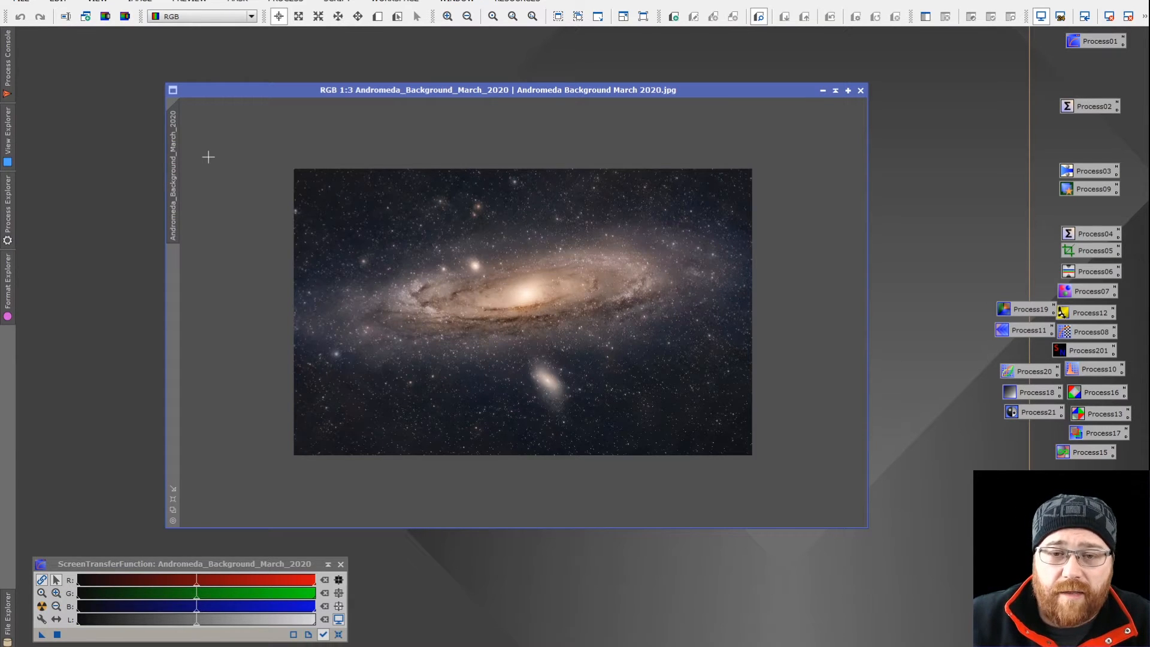
click(823, 90)
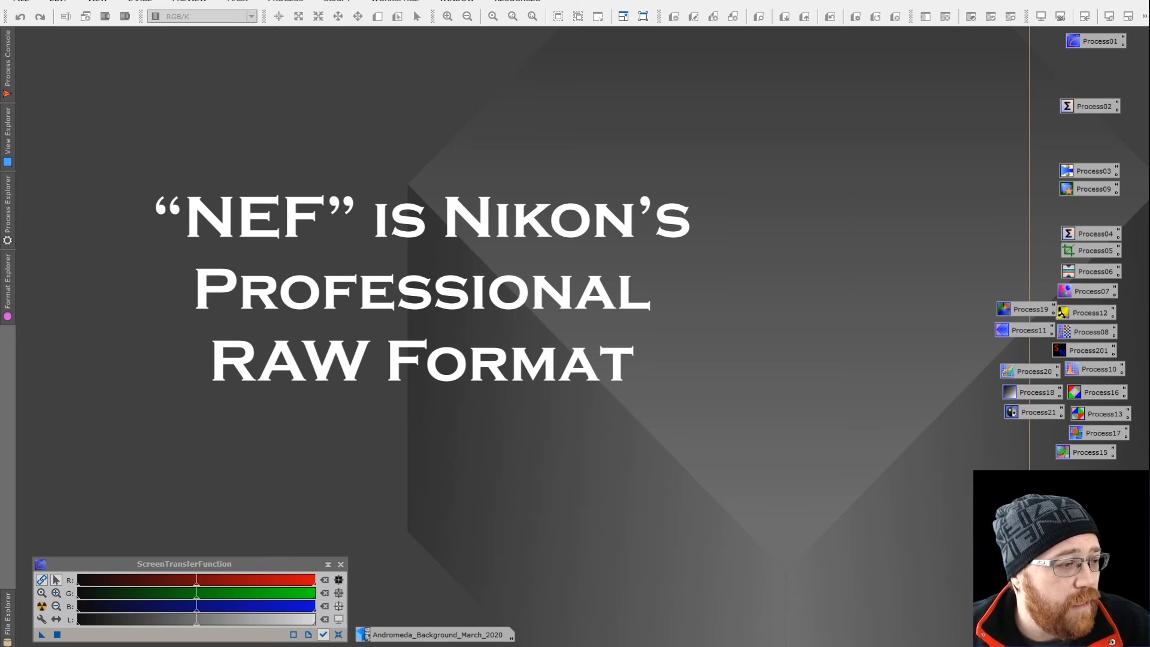
Step: View HAY_1256.NEF from the Astronomy - Andromeda folder in PixInsight with an automatic screen stretch, and close the image
click(8, 204)
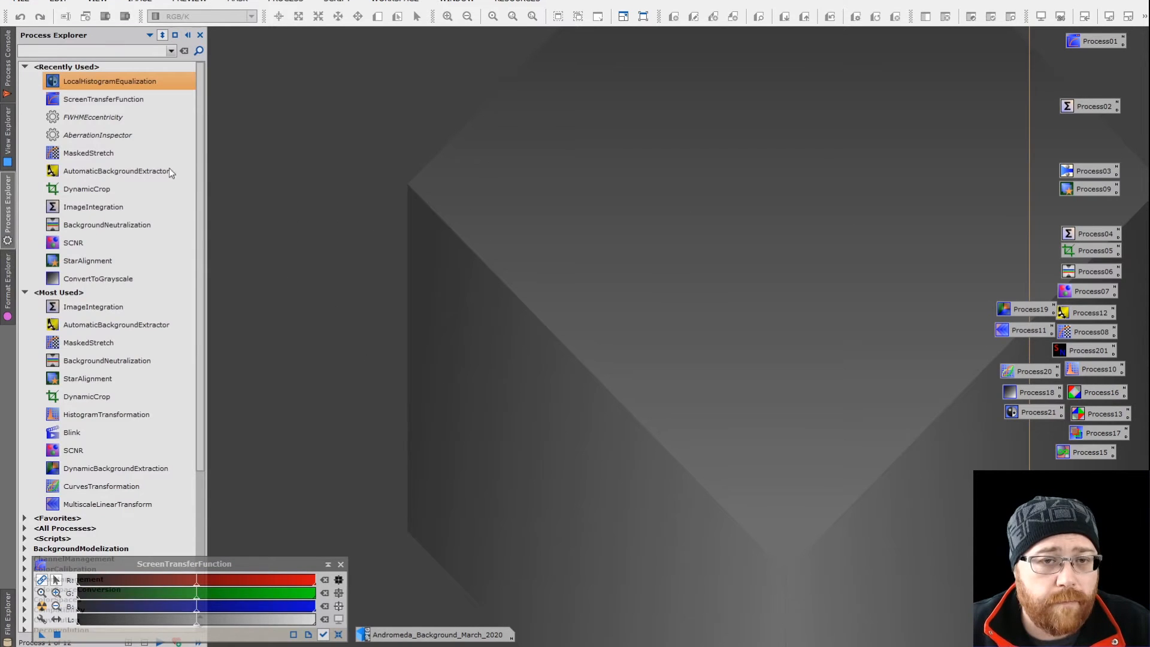
drag(0, 139, 797, 68)
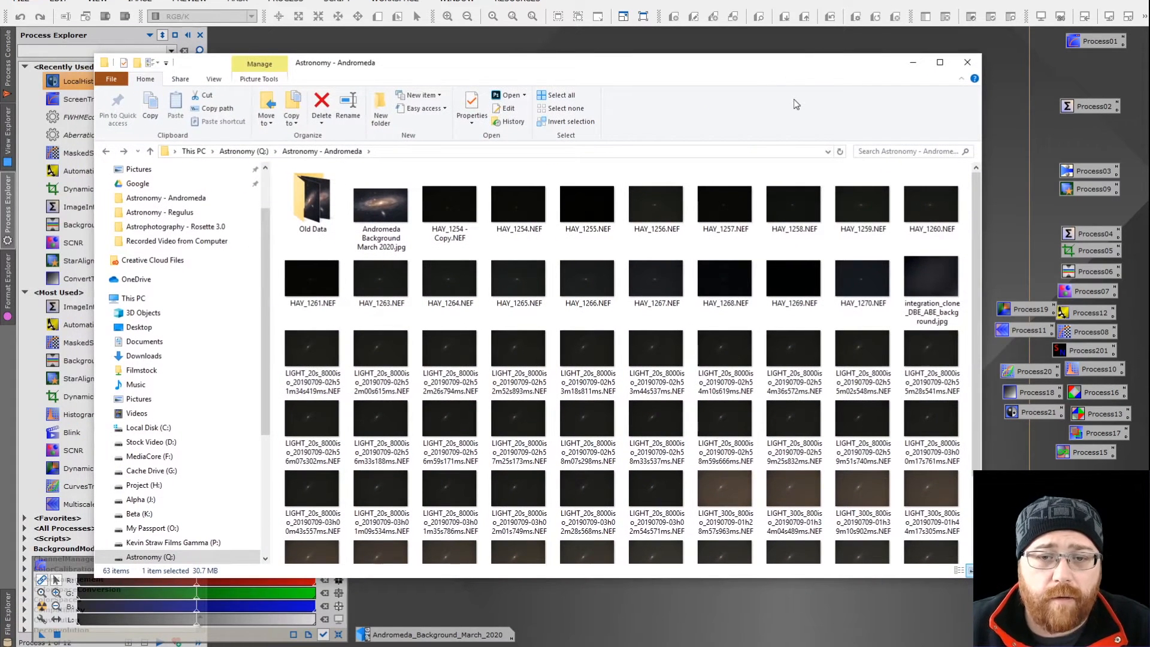
scroll(725, 206, down, 3)
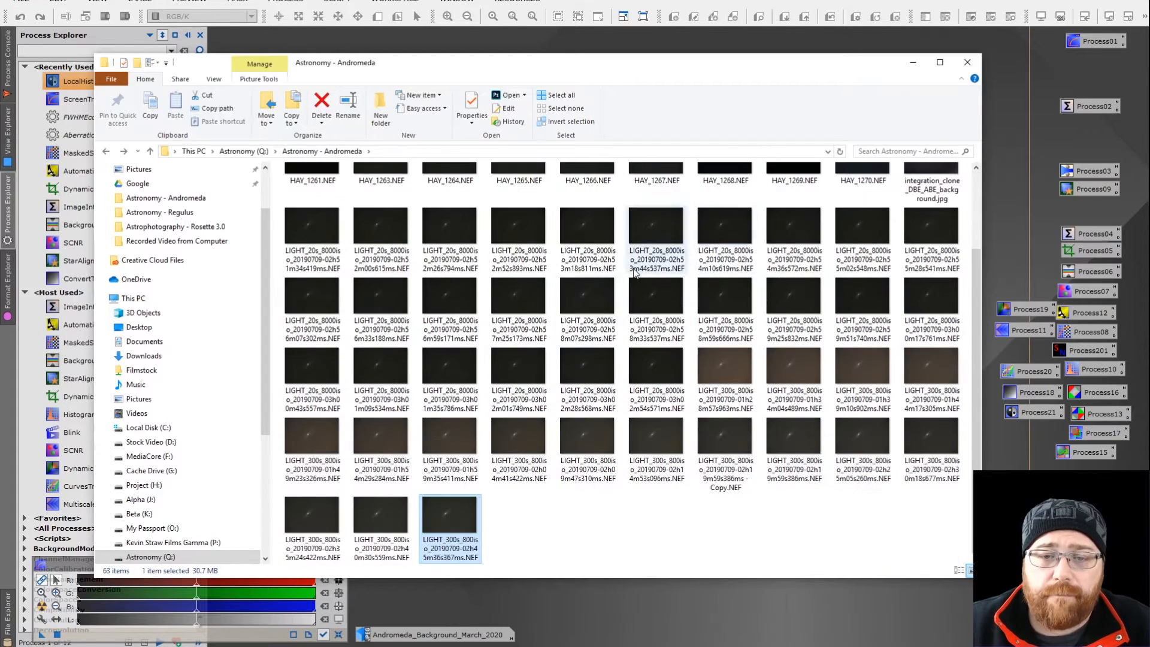
scroll(557, 395, up, 3)
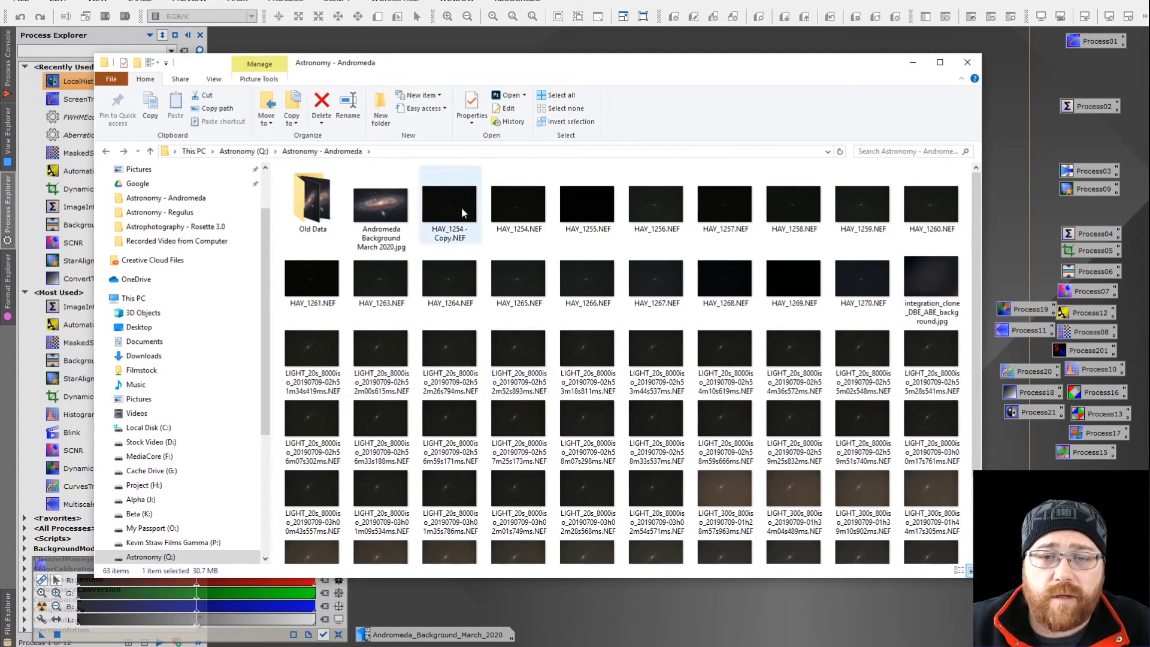
click(667, 206)
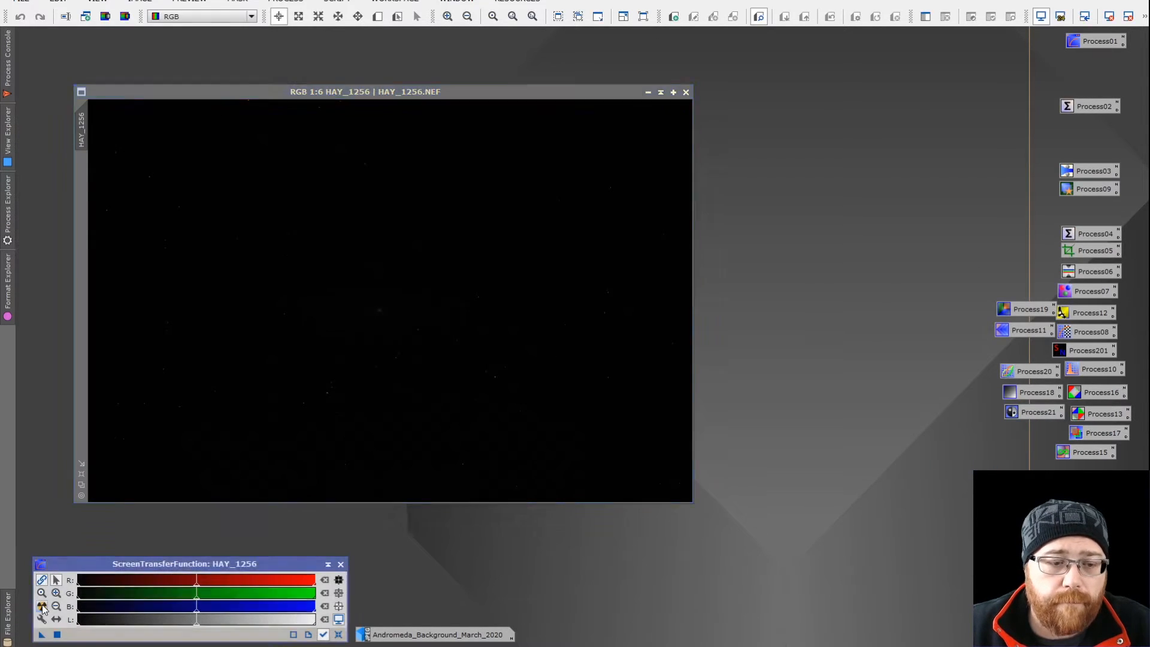
click(42, 607)
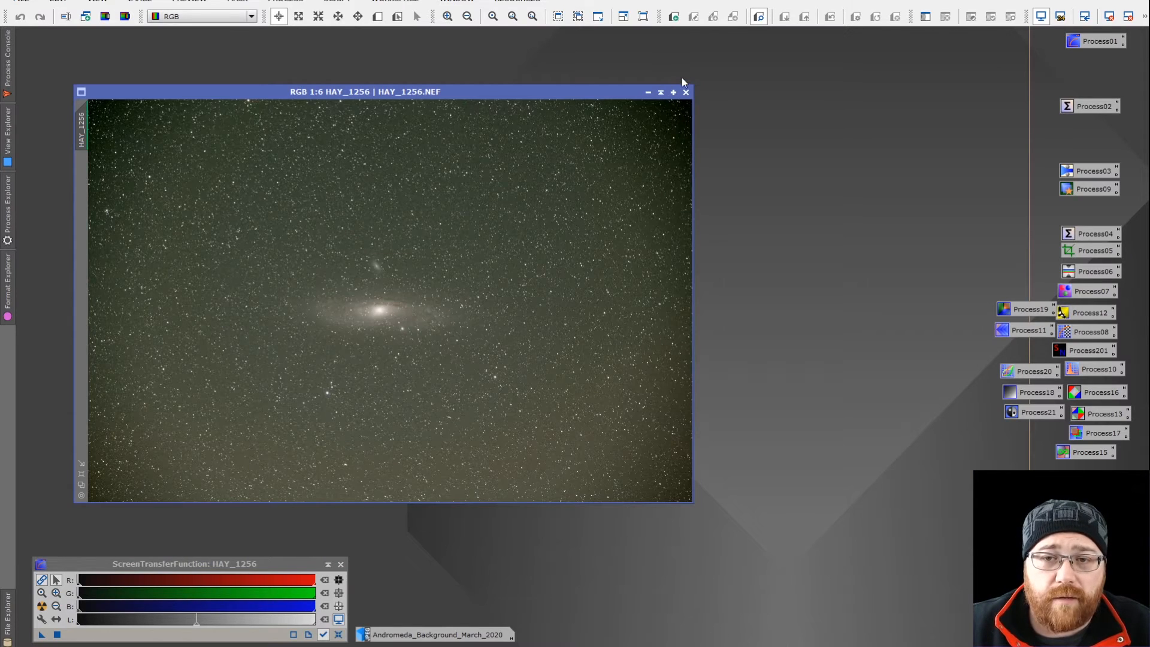
click(686, 94)
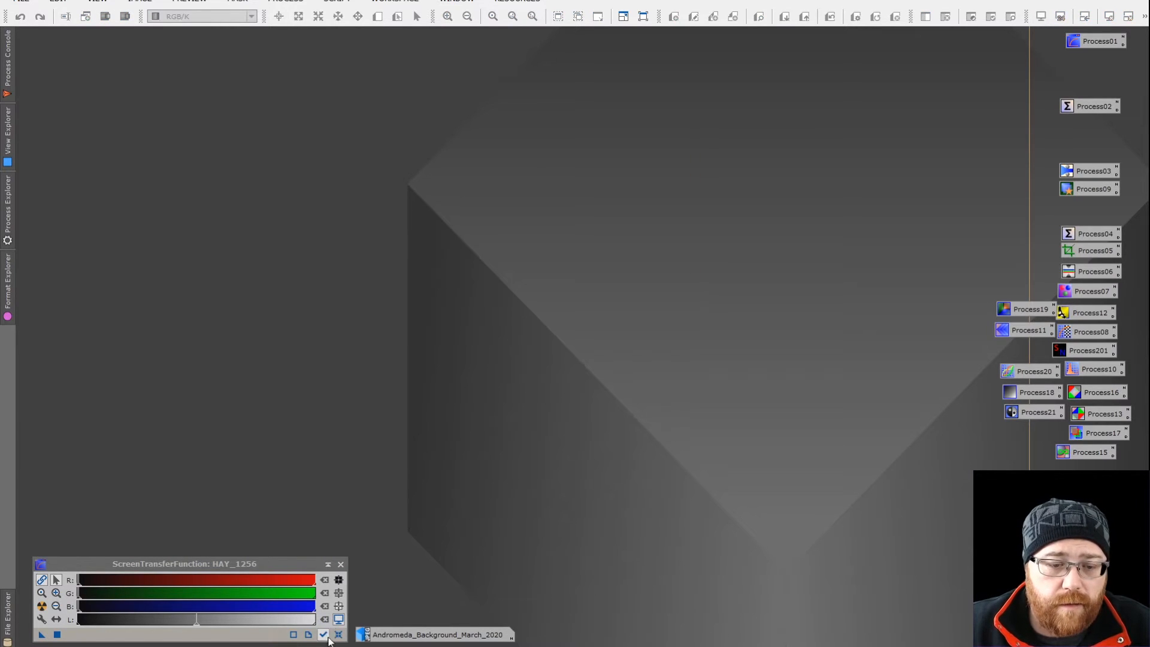
Step: Review the raw frames in the Astronomy - Andromeda folder in File Explorer, and open the StarAlignment process in PixInsight
key(alt+Tab)
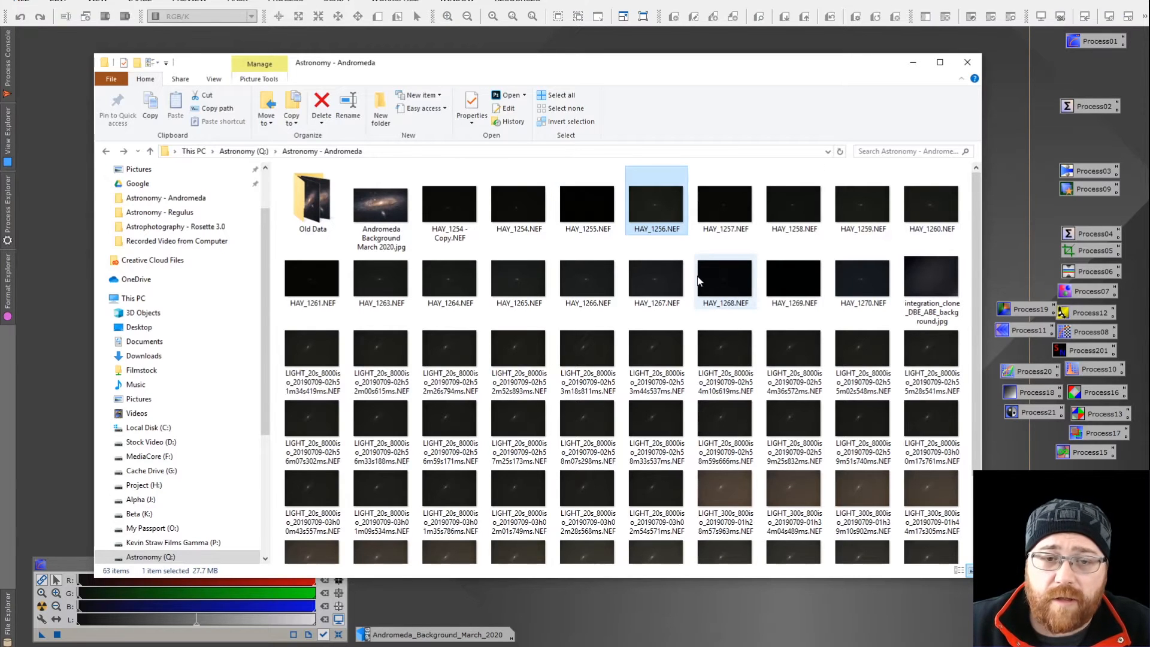
scroll(699, 281, down, 2)
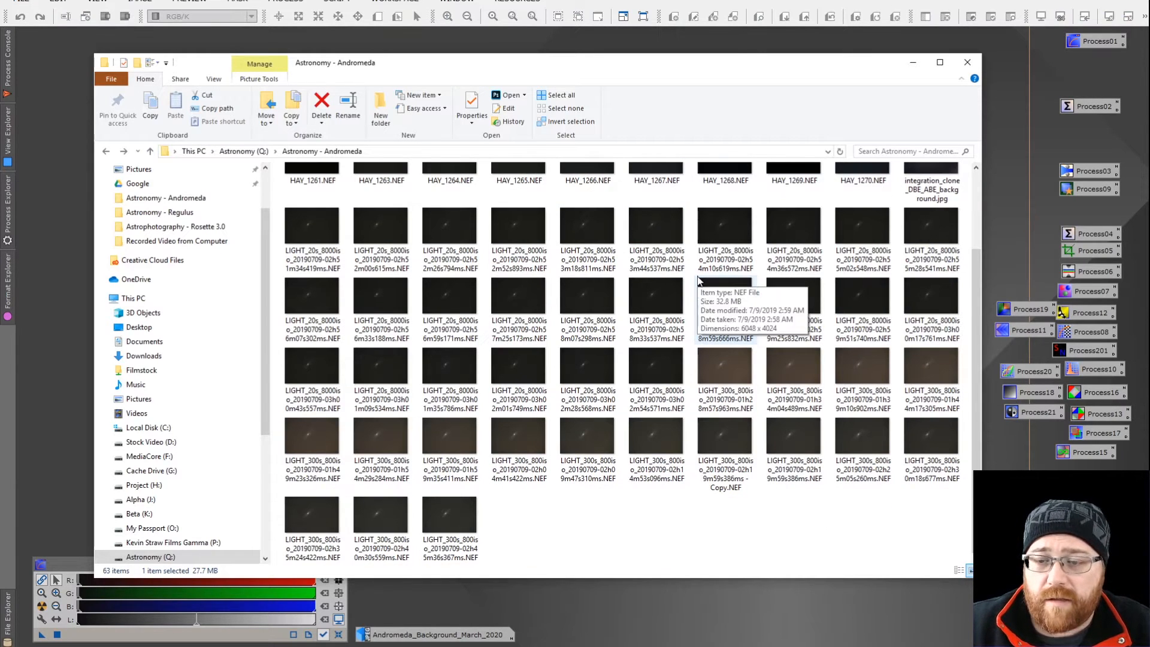
scroll(699, 281, up, 3)
click(1013, 189)
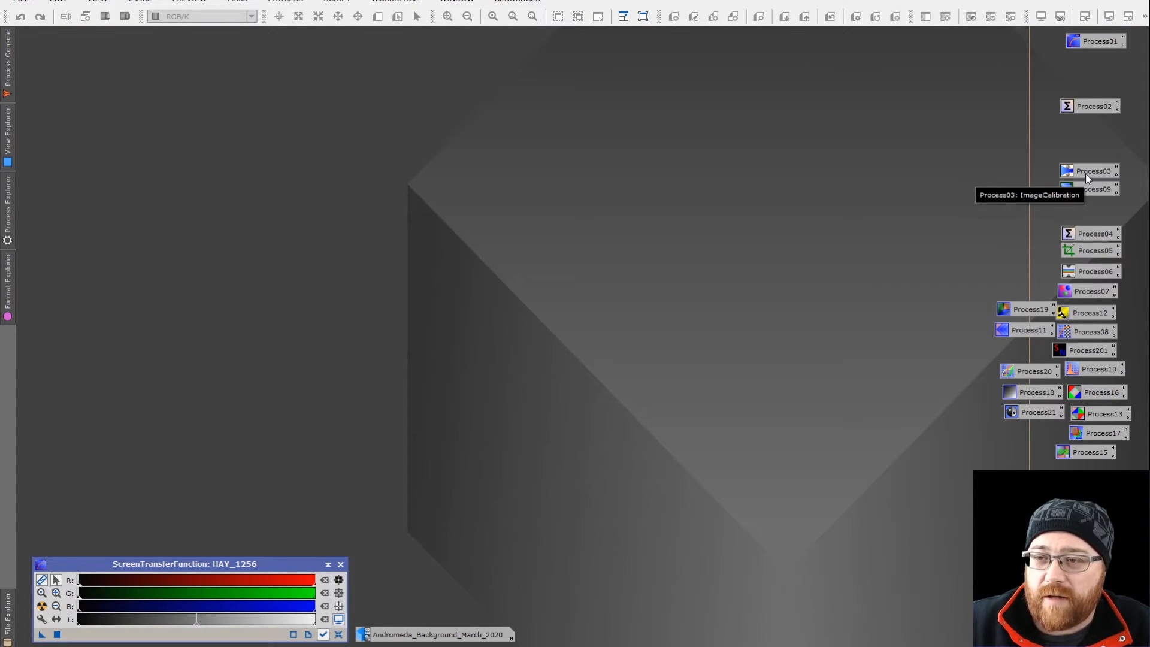
double_click(1077, 189)
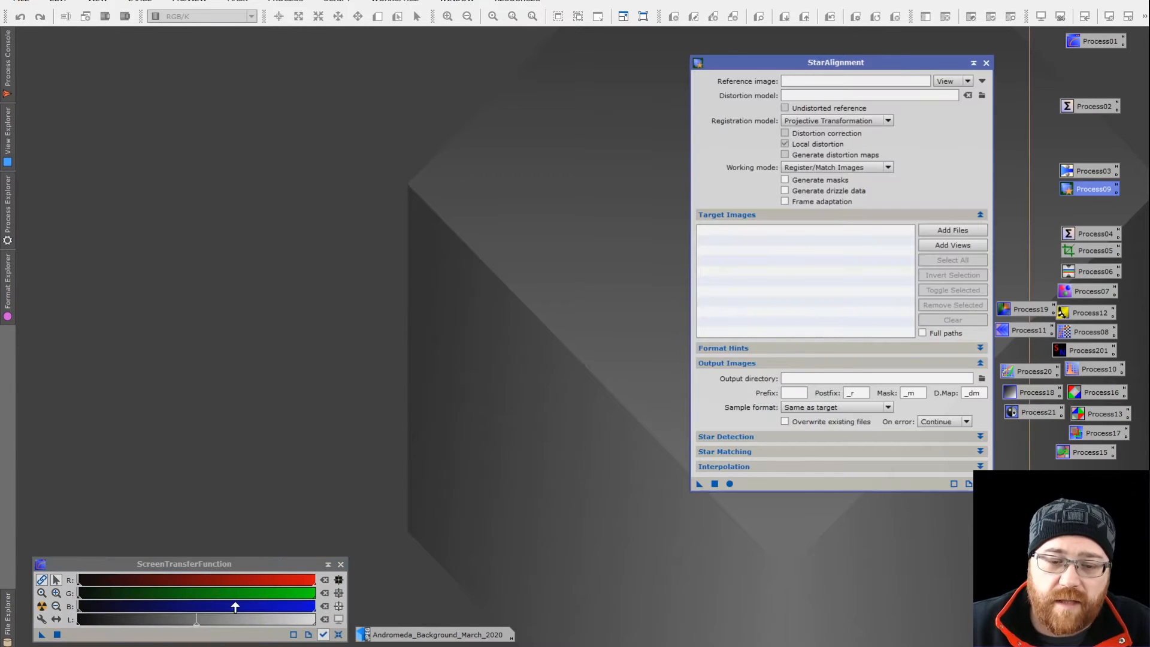
Step: Switch to File Explorer and delete HAY_1254 - Copy.NEF from the Astronomy - Andromeda folder
click(223, 646)
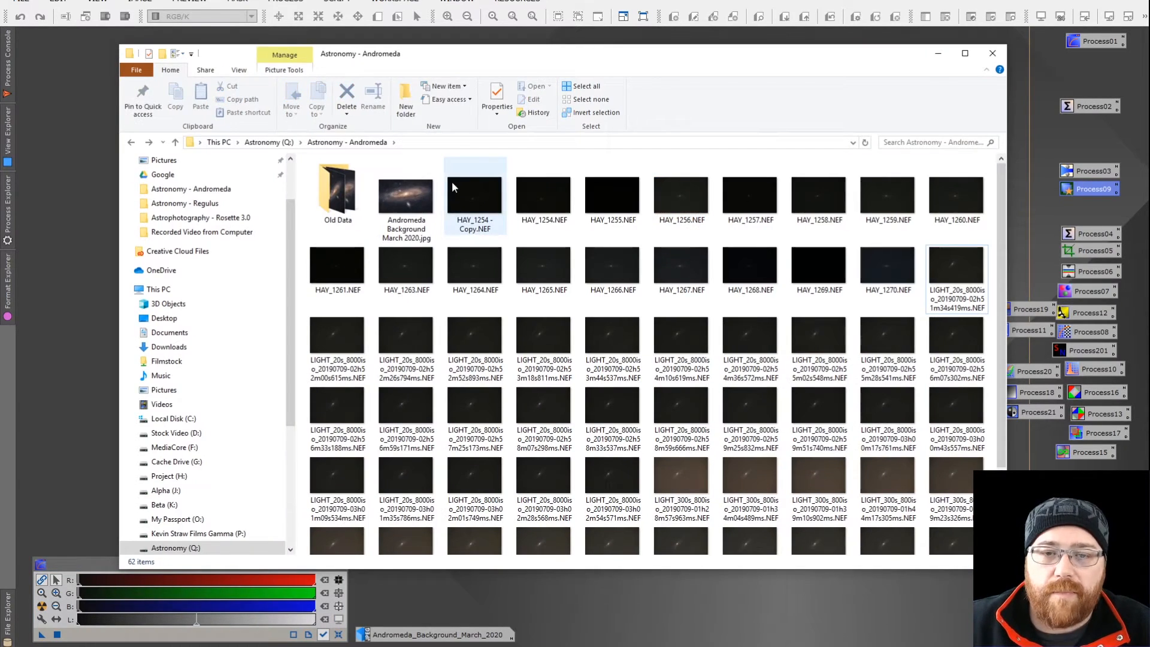
click(473, 187)
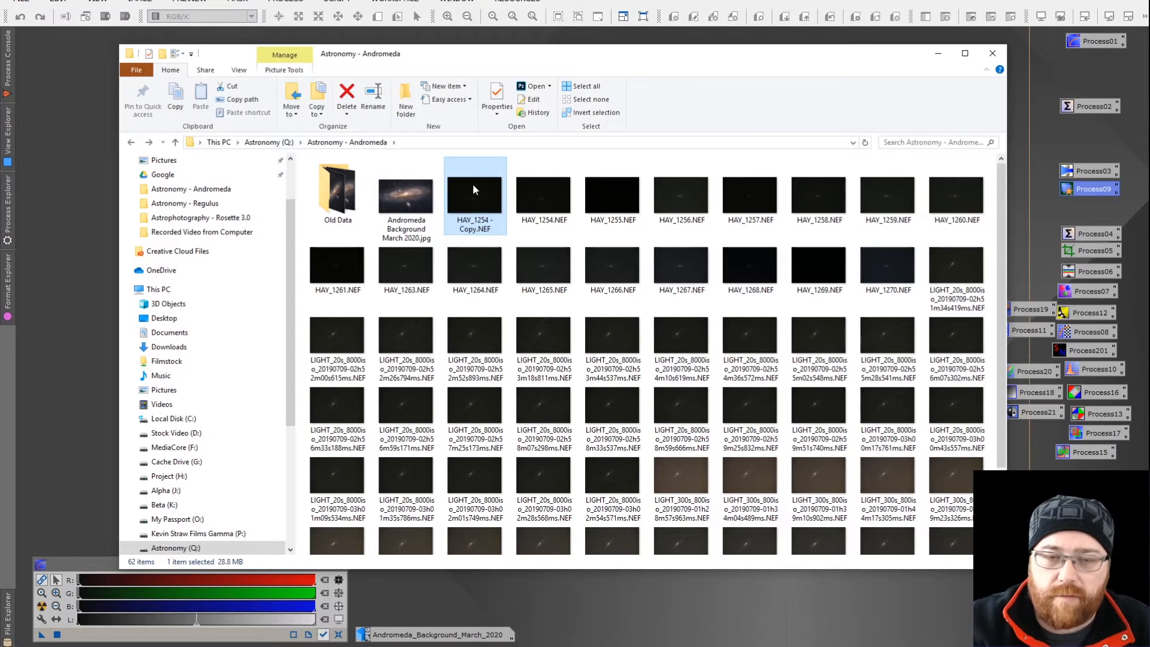
key(Delete)
key(Return)
Step: Add all the NEF frames, from HAY_1254.NEF through the last LIGHT_300s file, to StarAlignment's target images
click(473, 187)
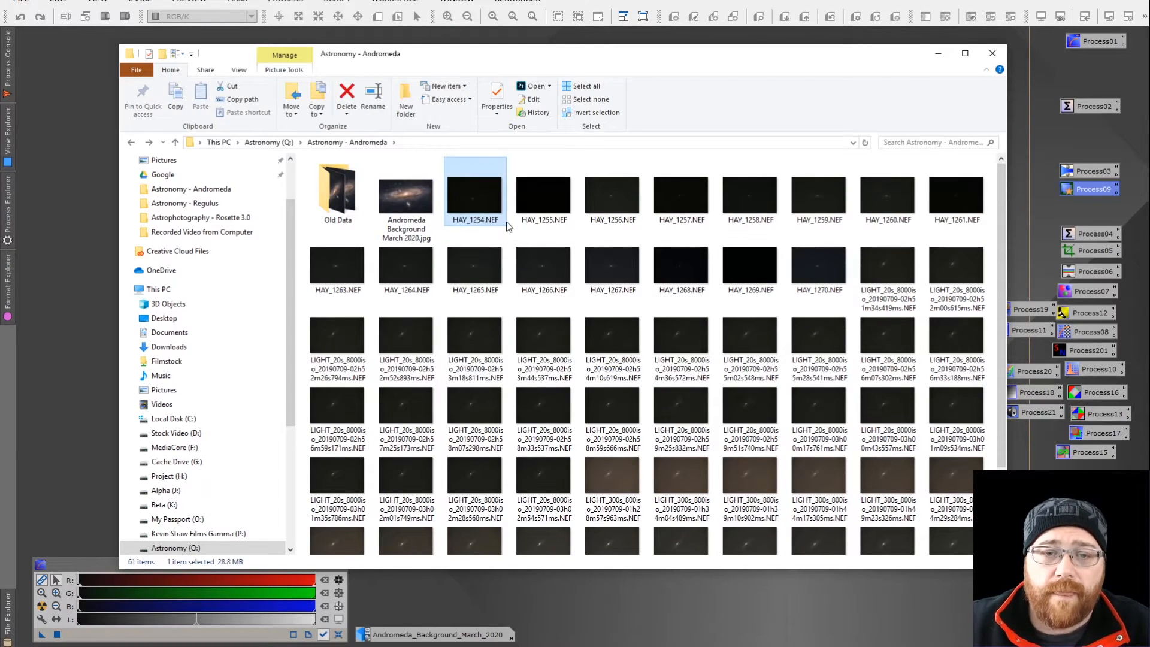
scroll(510, 239, down, 3)
shift+click(360, 497)
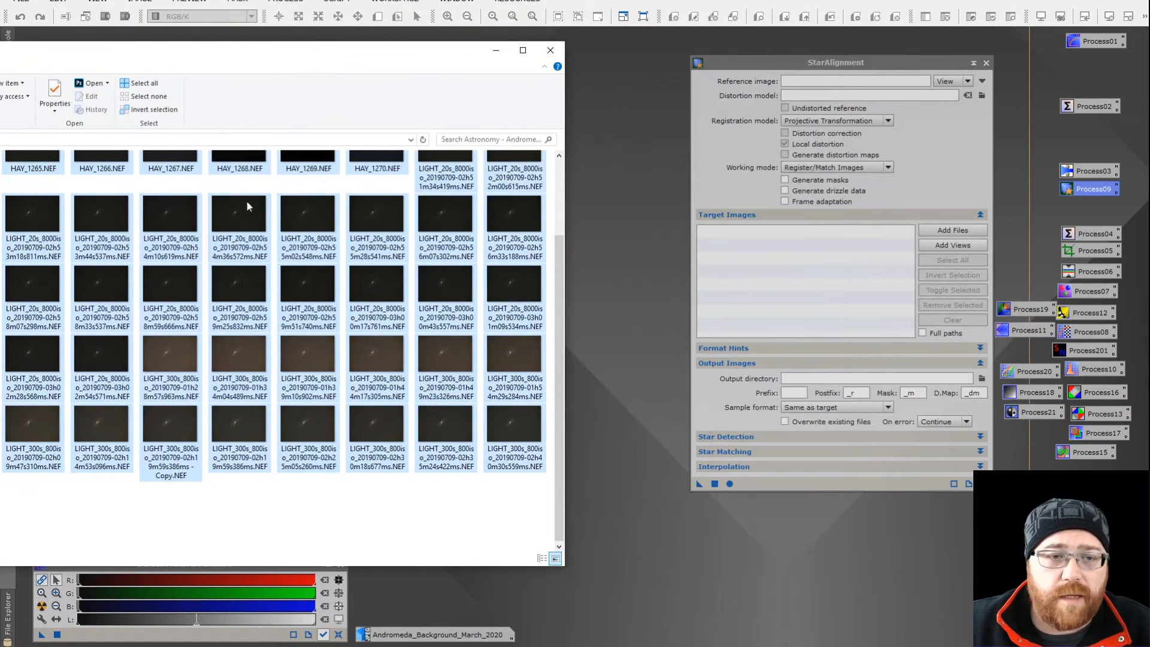
drag(246, 201, 838, 272)
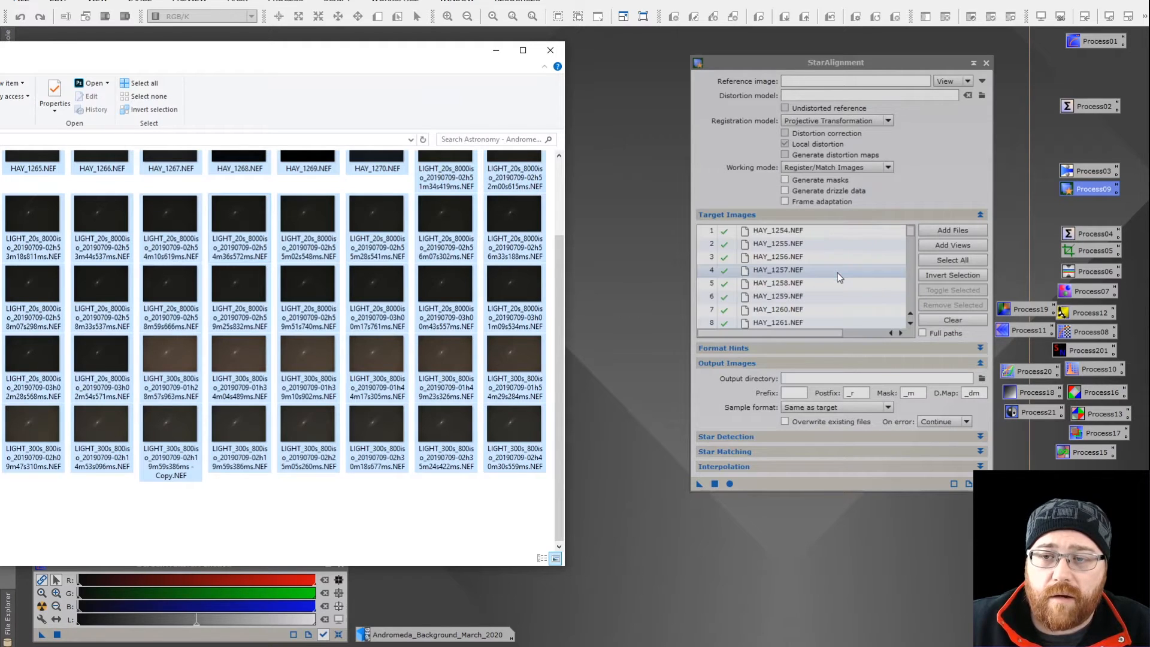
click(429, 305)
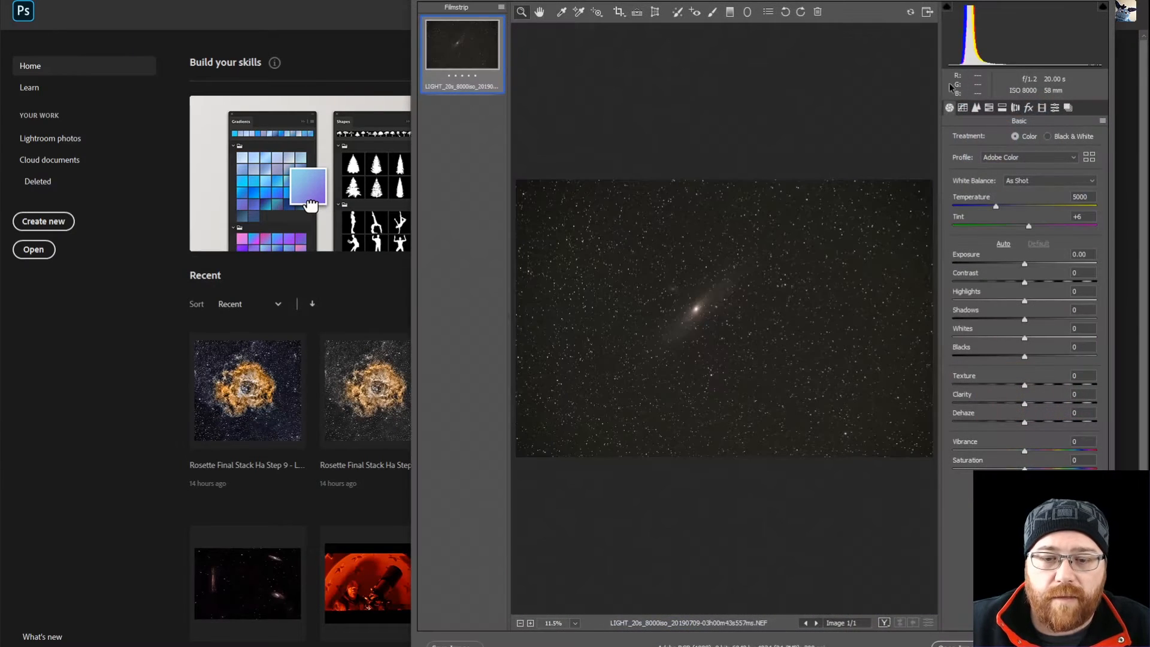
click(758, 303)
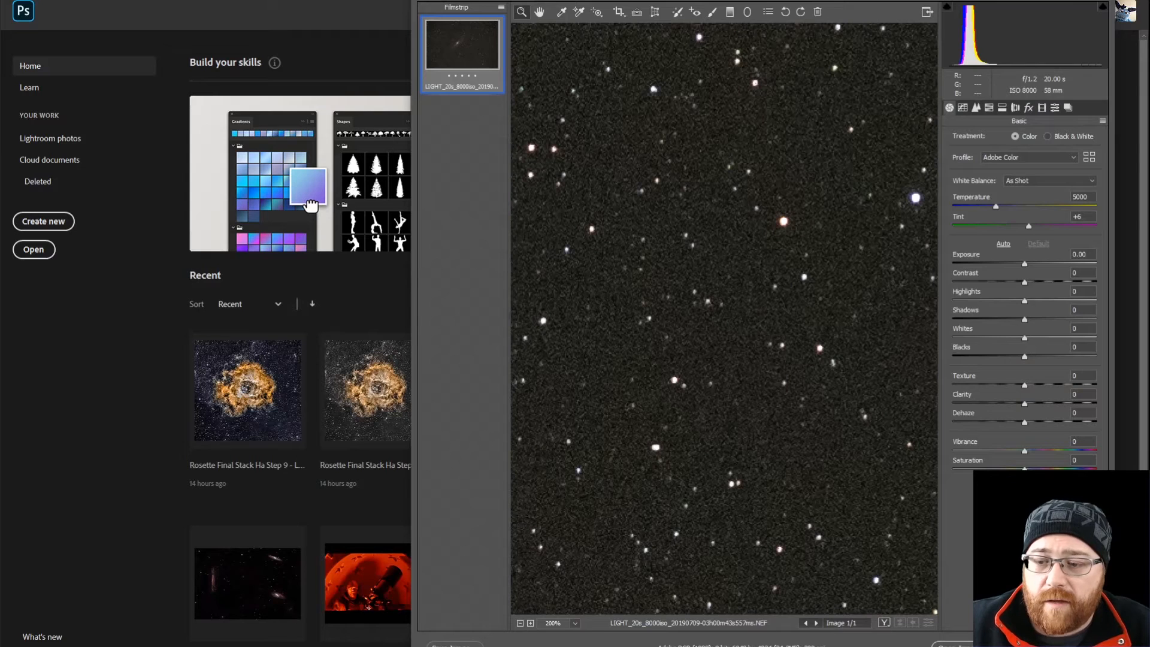
key(Escape)
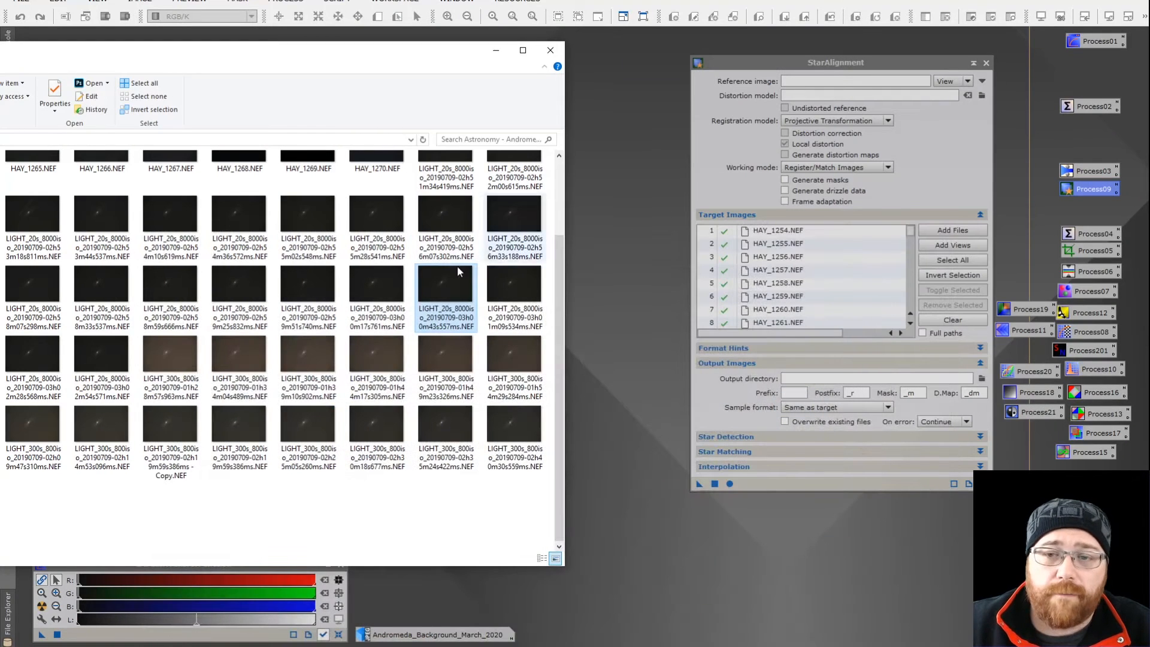
drag(459, 287, 864, 80)
click(498, 50)
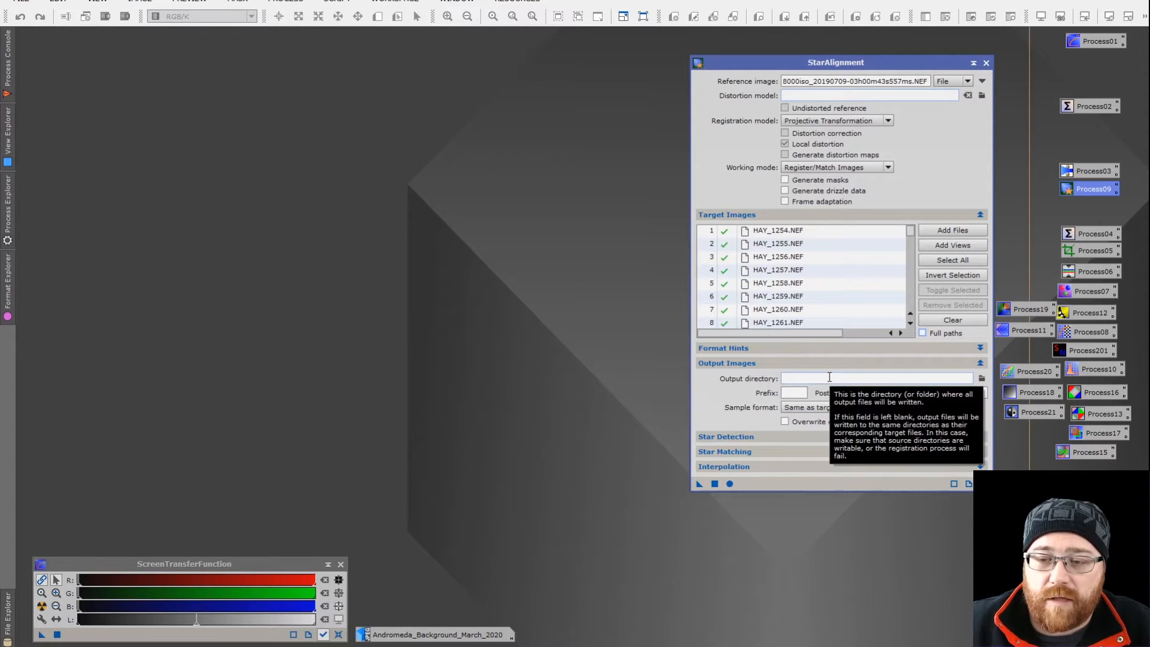
click(730, 484)
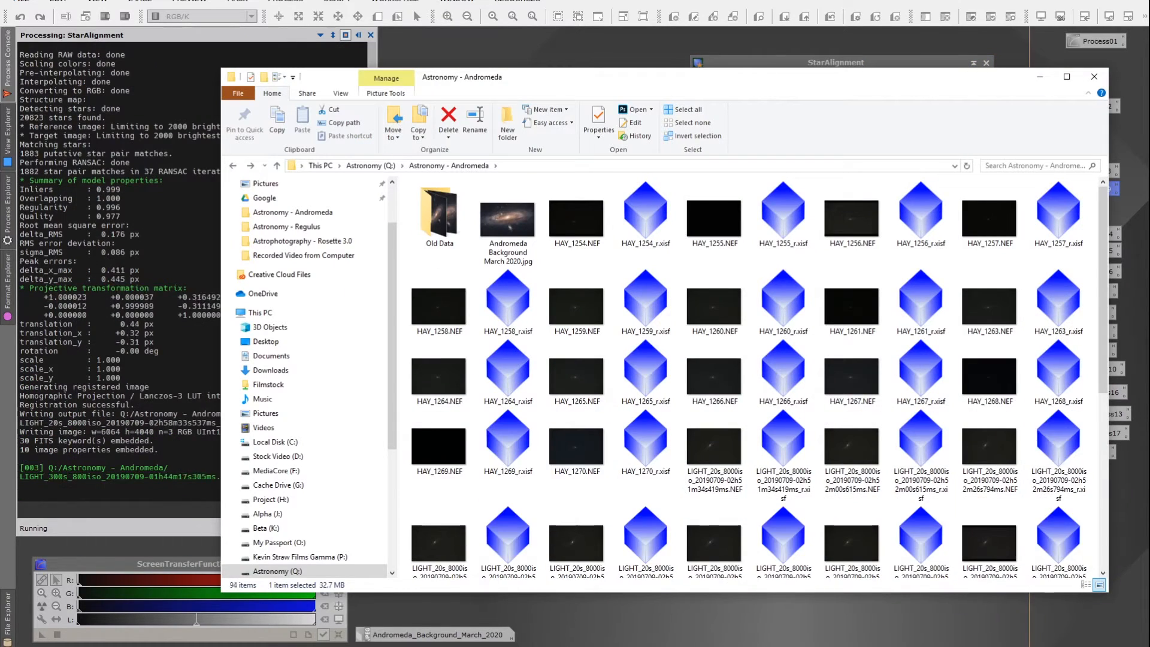
Step: Examine the registered _r.xisf files alongside the NEF originals in the Astronomy - Andromeda folder
scroll(535, 242, down, 5)
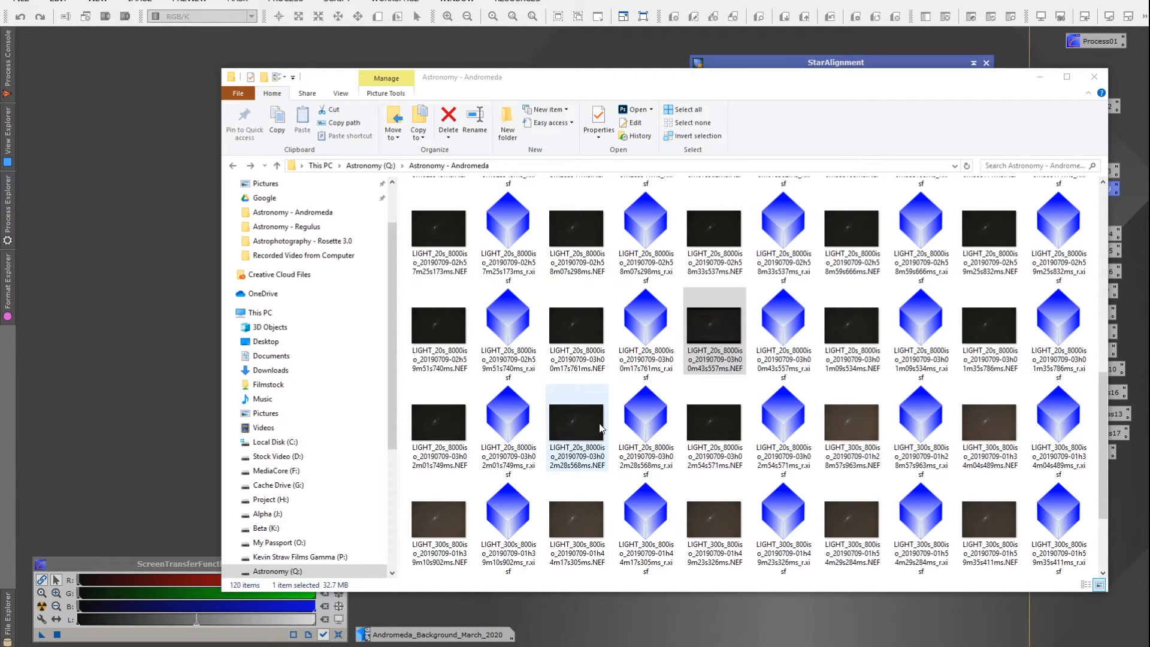
click(1039, 78)
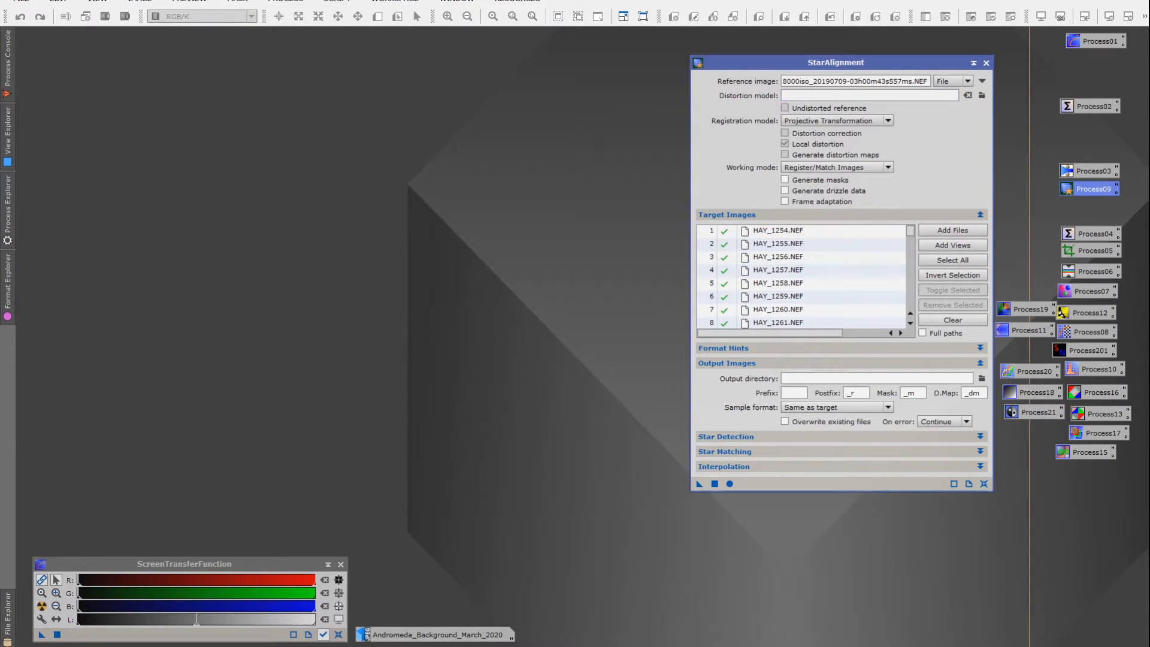
key(alt+Tab)
click(525, 262)
click(510, 357)
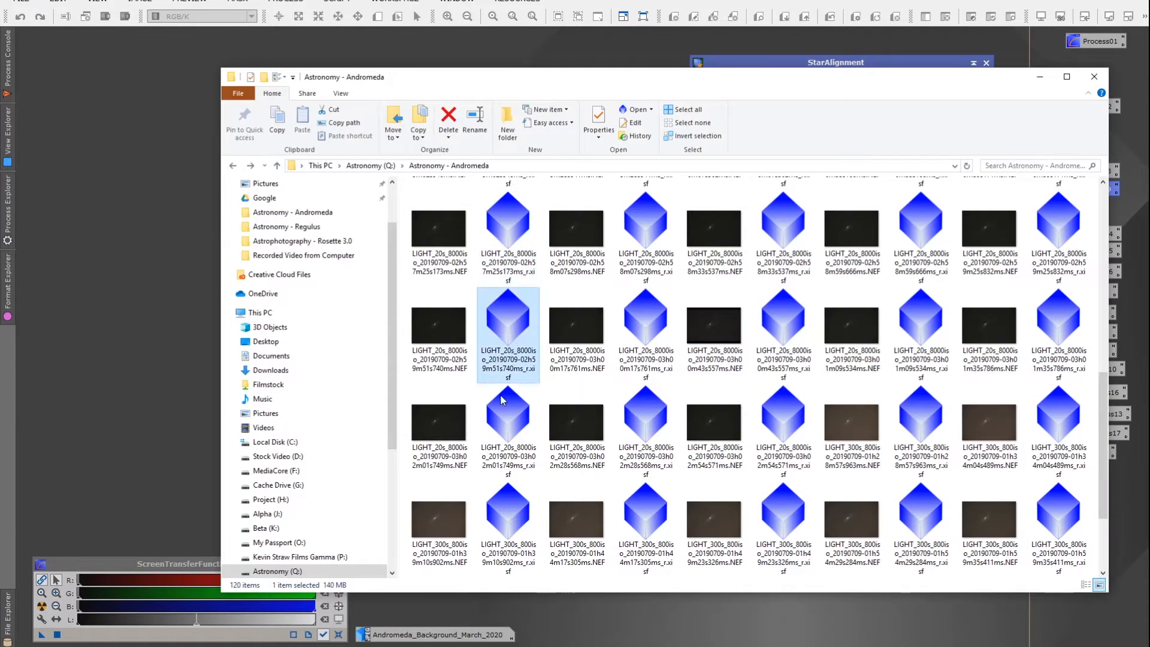
click(490, 510)
scroll(597, 508, down, 3)
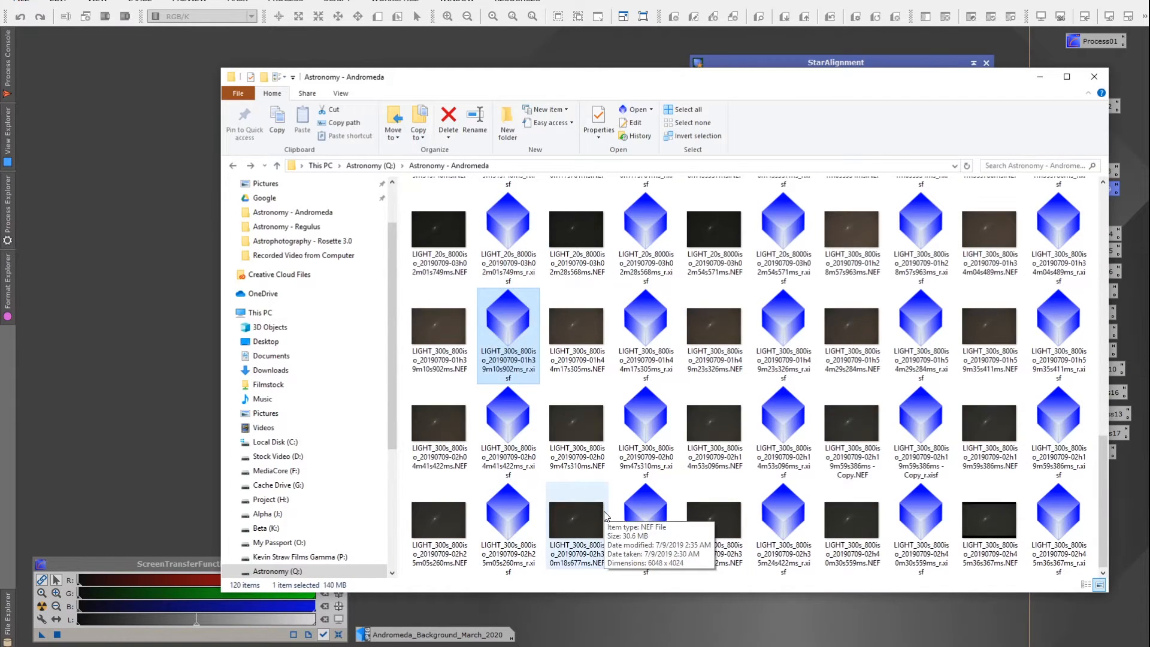
scroll(605, 514, up, 10)
Step: Group the Astronomy - Andromeda folder by type and select all the registered _r.xisf files, from HAY_1254_r.xisf through the last LIGHT_300s file
click(346, 95)
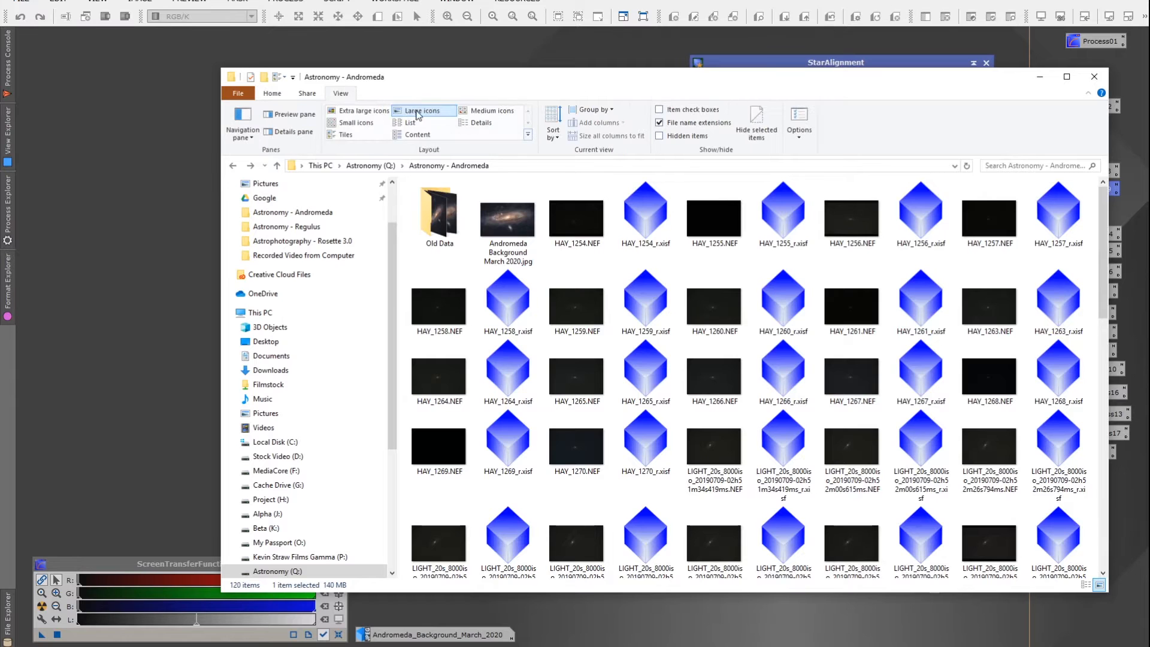
click(593, 110)
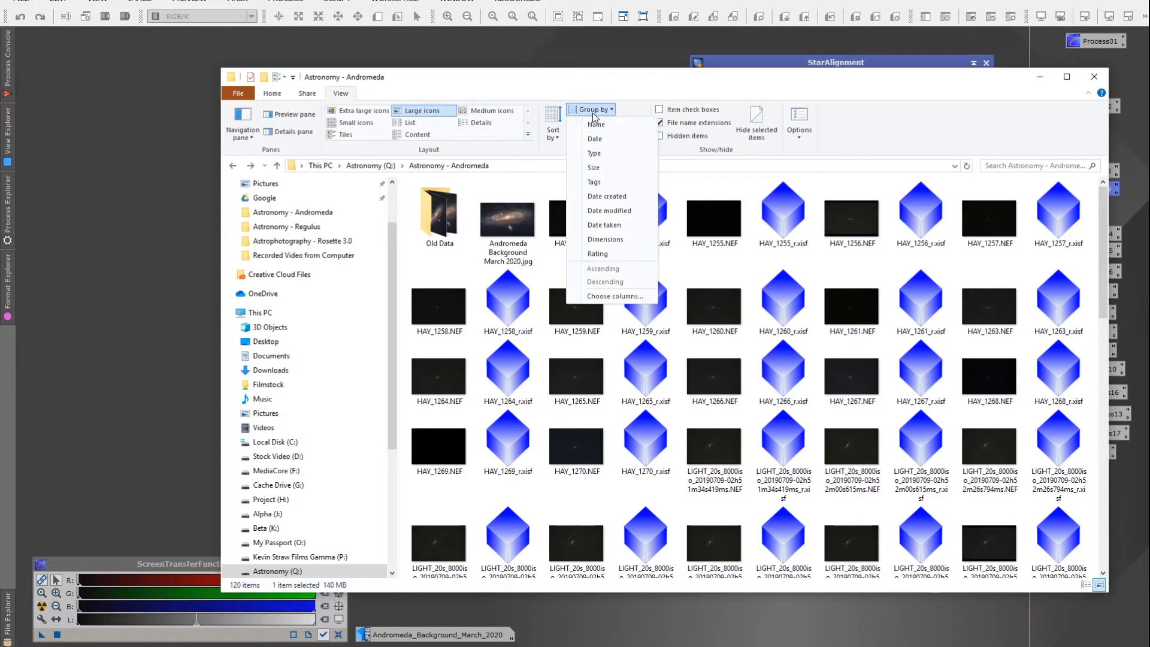
click(593, 153)
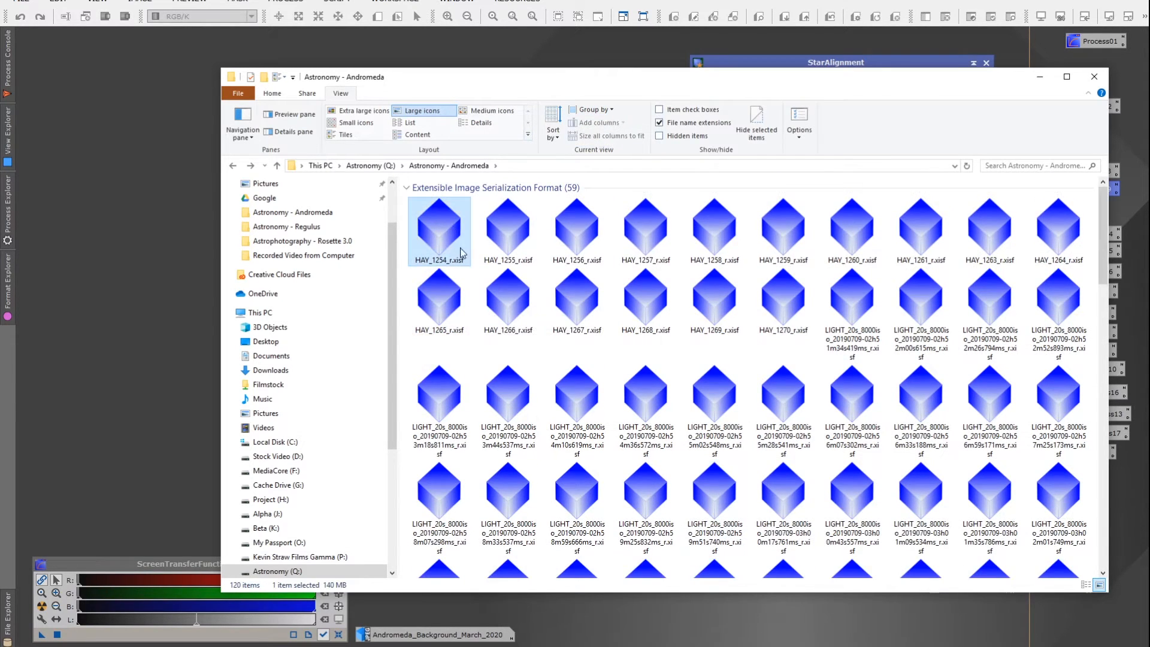
scroll(479, 278, down, 8)
scroll(491, 288, up, 6)
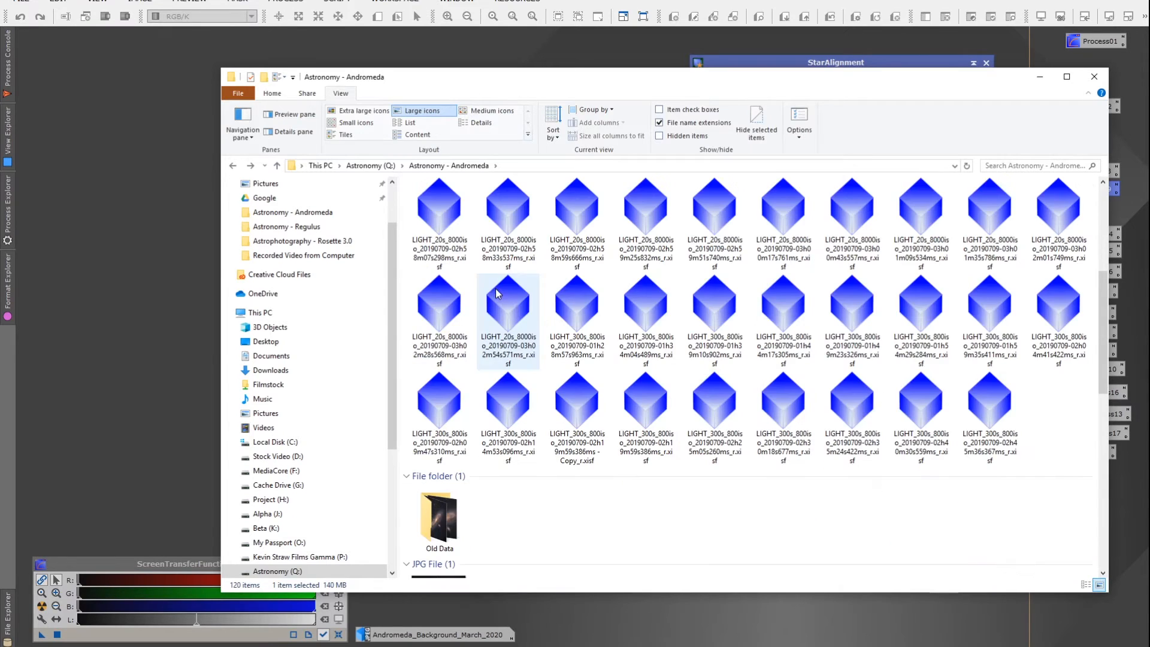
shift+click(997, 415)
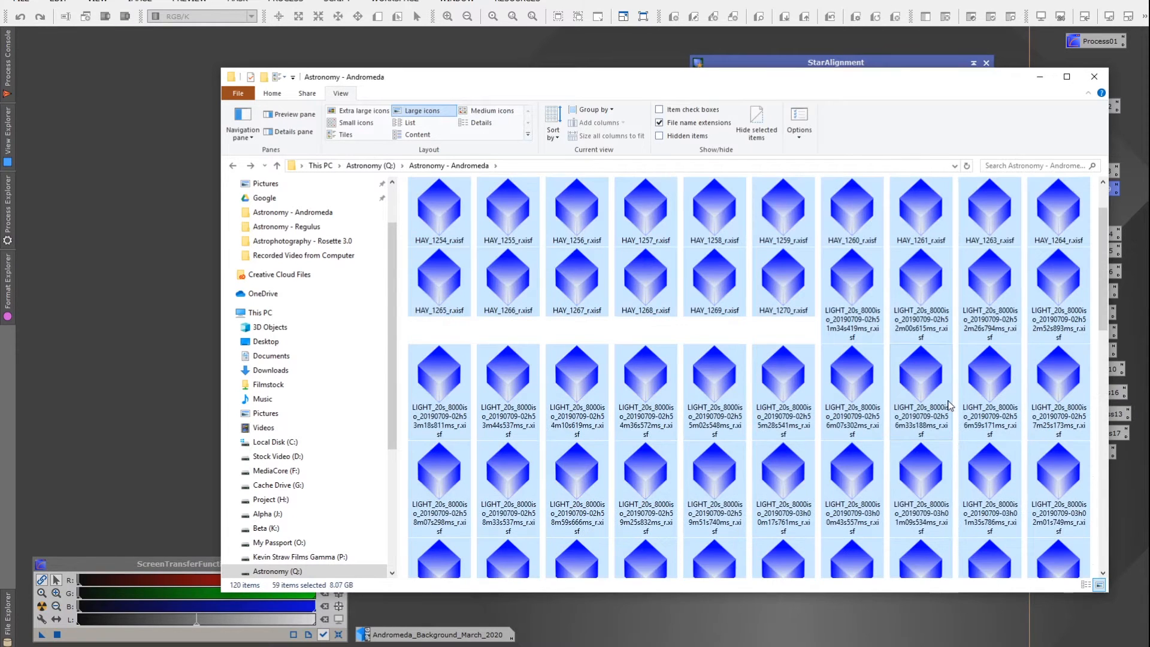
Step: Close StarAlignment in PixInsight and open the Blink process
click(181, 239)
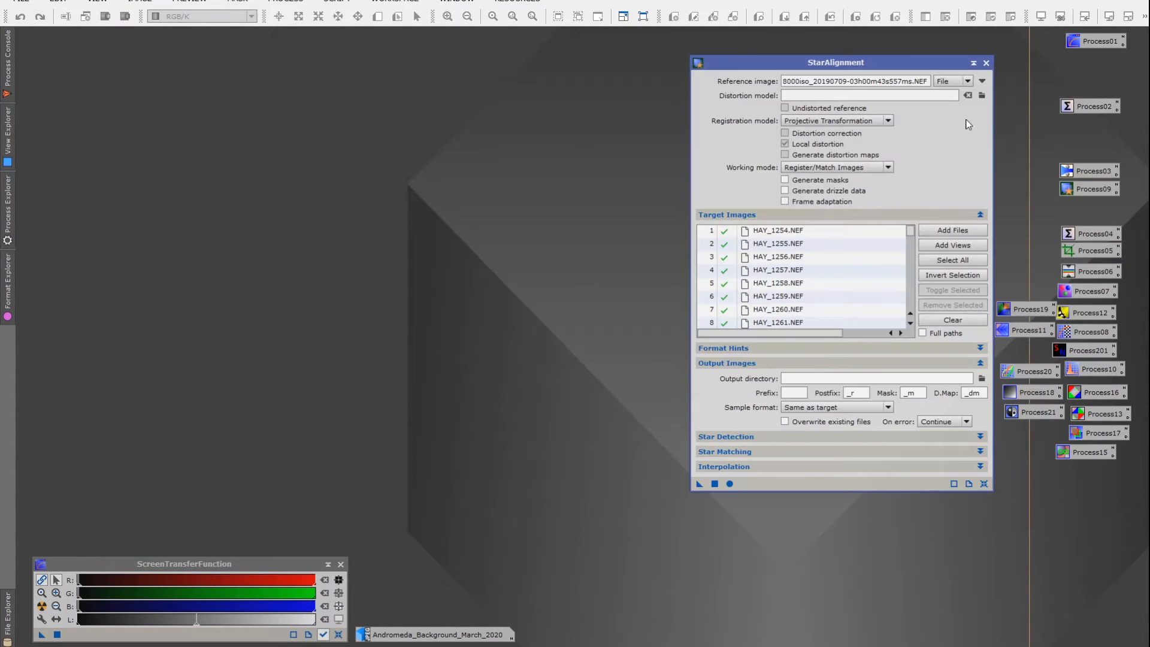
click(986, 63)
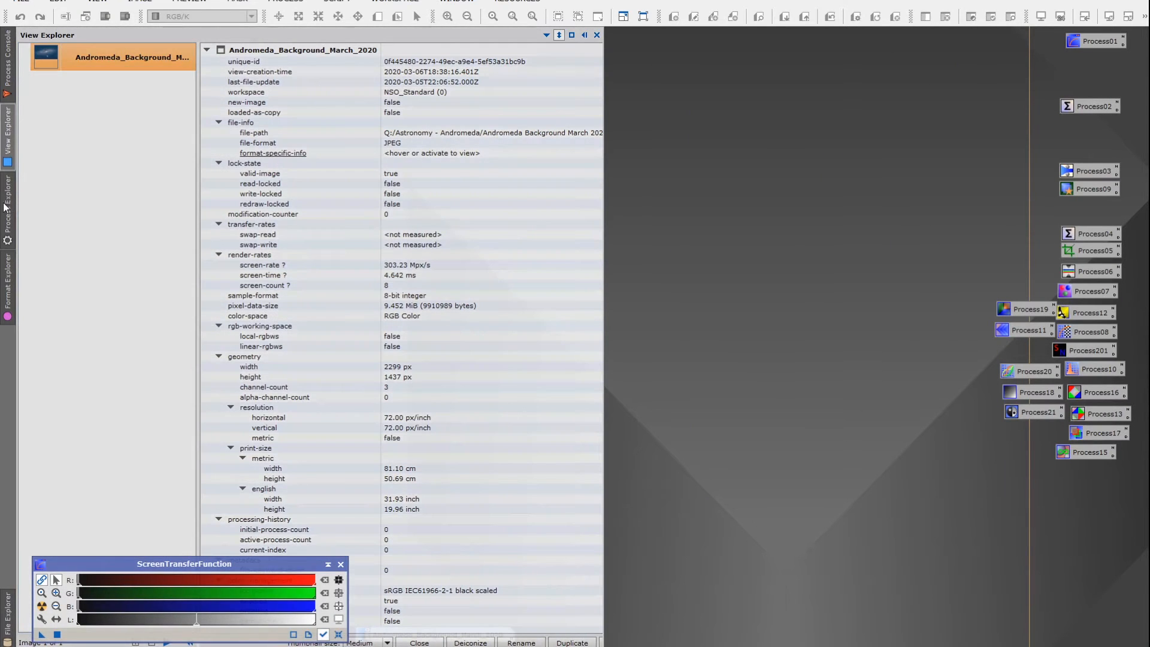
mouse_move(5, 205)
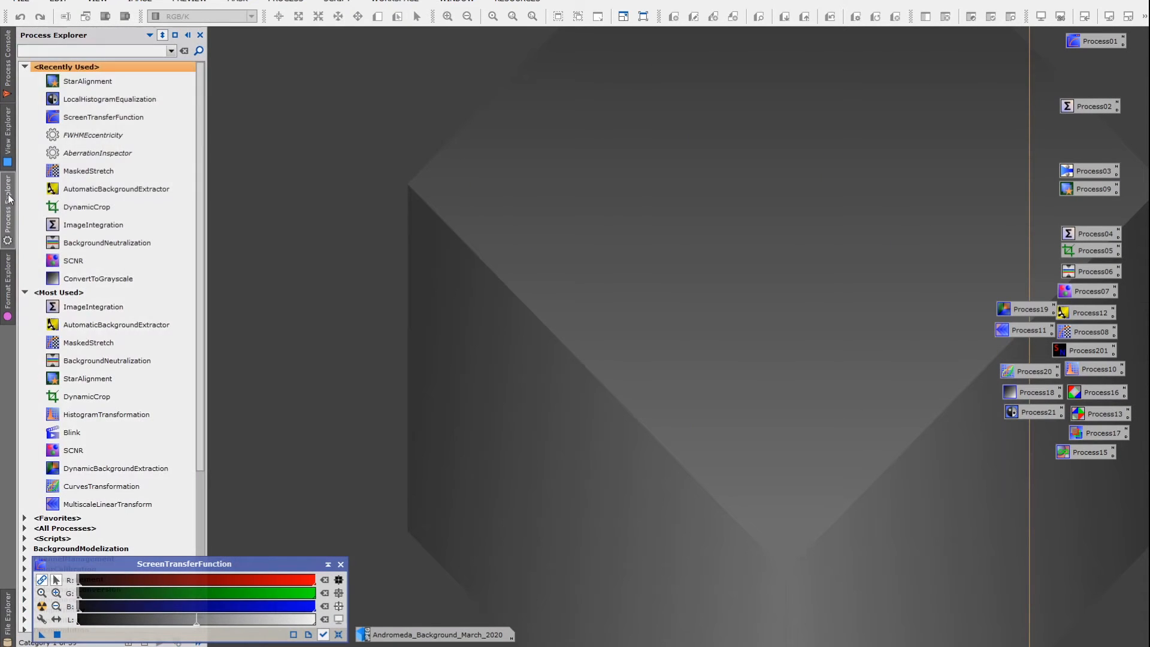
click(47, 51)
text(Blink)
key(Return)
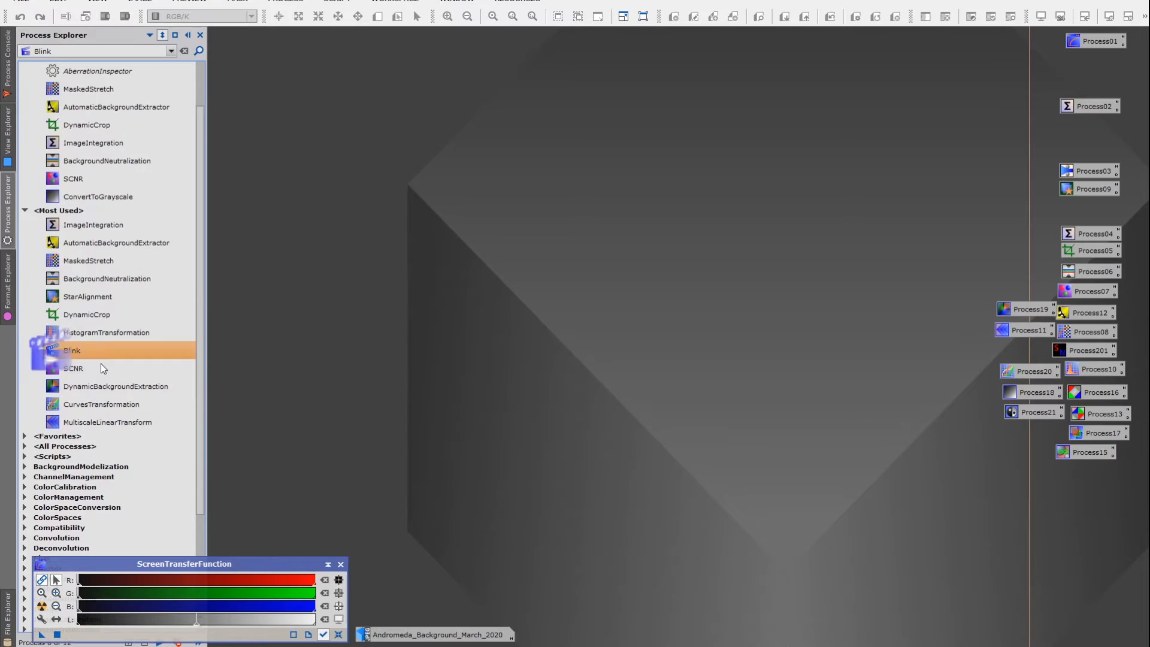
double_click(101, 357)
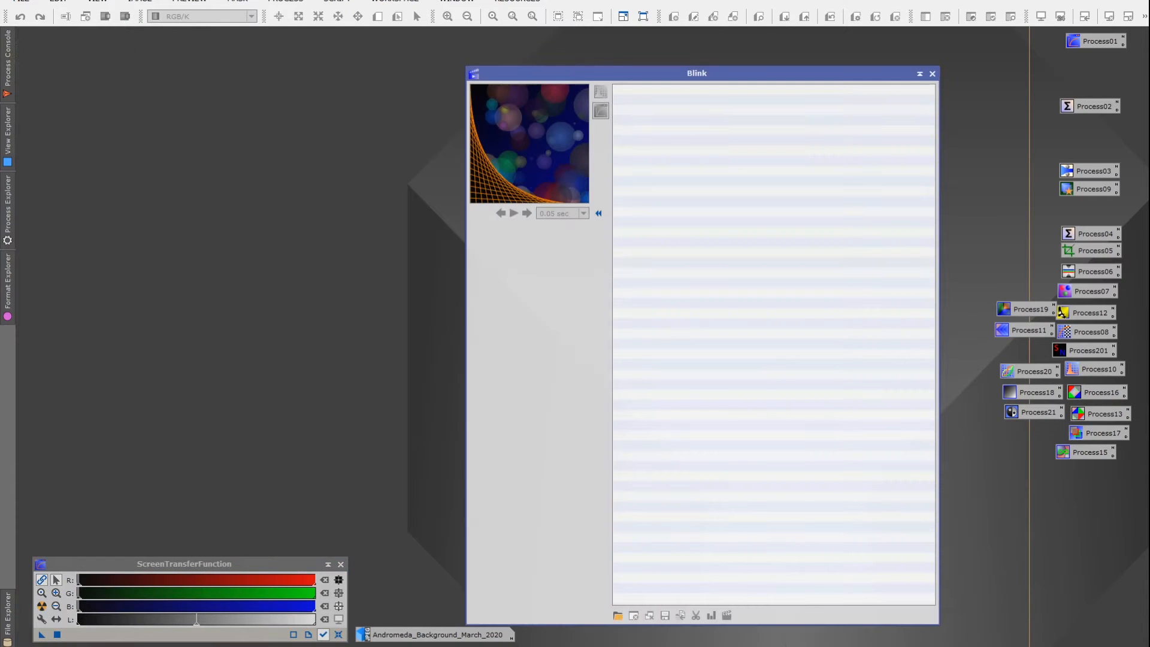
Step: Load the selected _r.xisf files into Blink and arrange the BlinkScreen preview and the Blink window side by side
key(alt+Tab)
drag(726, 83, 109, 82)
drag(425, 197, 750, 211)
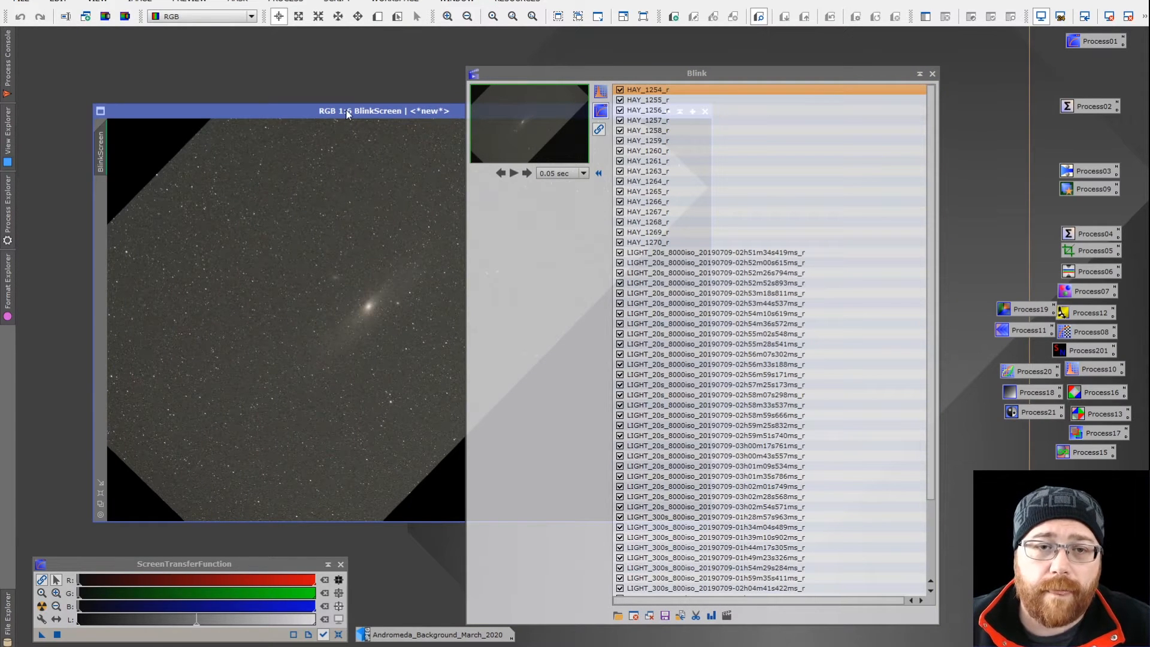
drag(343, 114, 243, 89)
drag(642, 82, 768, 77)
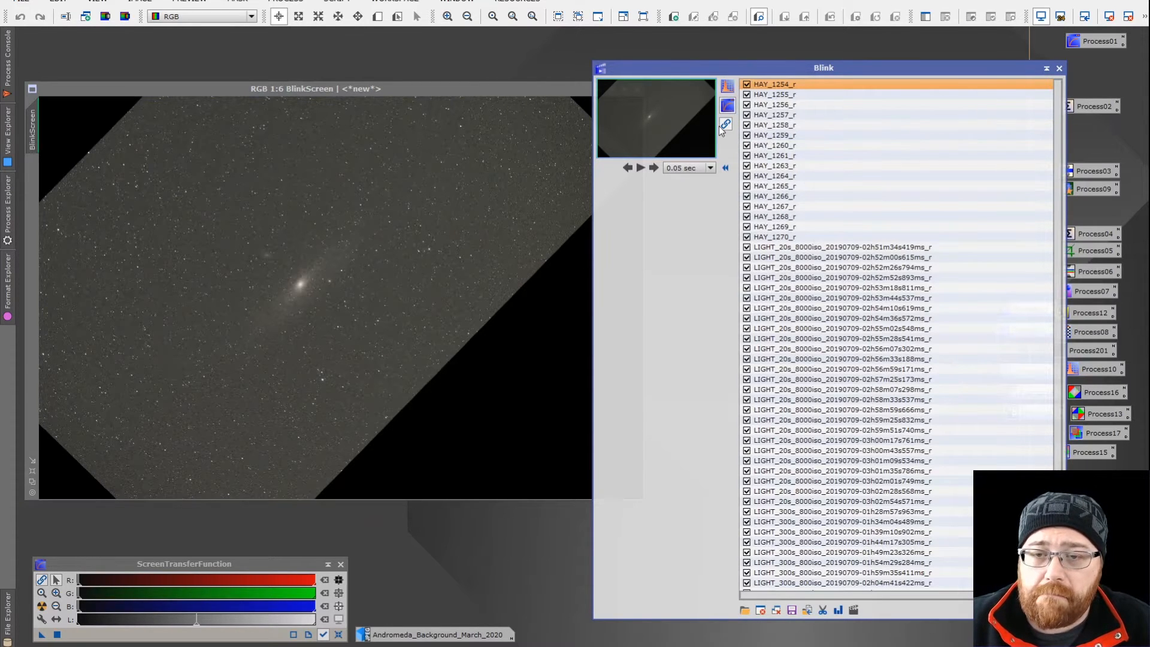
click(652, 167)
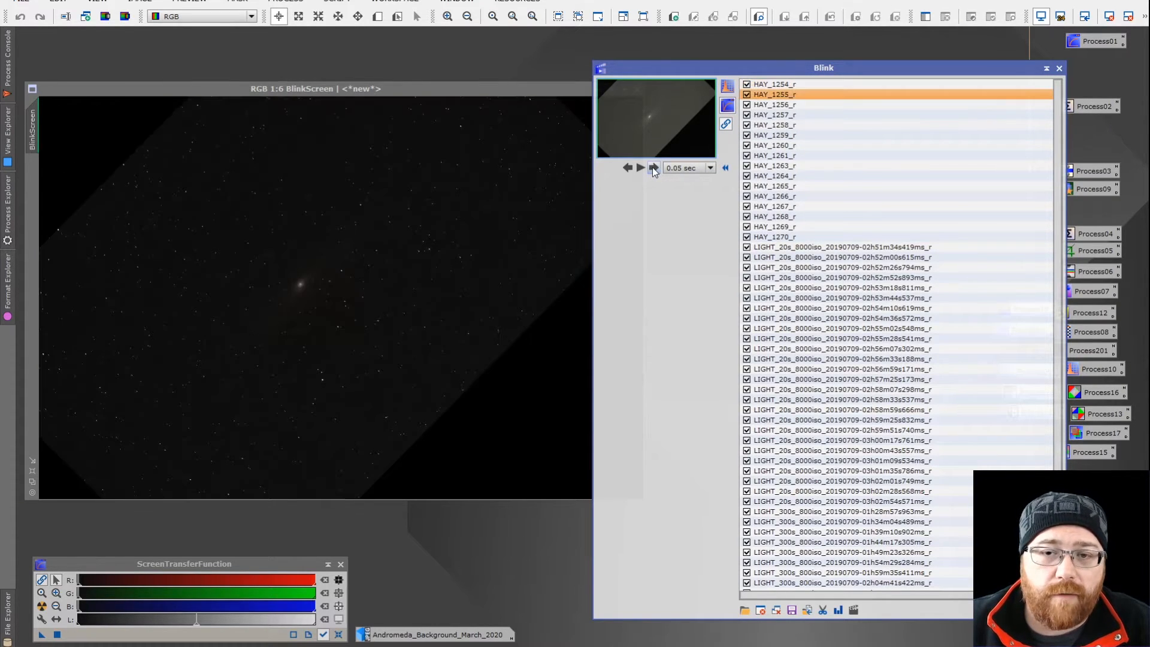
click(652, 167)
click(652, 167)
click(652, 167)
click(653, 167)
click(653, 167)
click(653, 167)
click(652, 168)
click(653, 167)
click(652, 167)
click(652, 167)
click(652, 167)
click(653, 167)
click(652, 167)
click(653, 167)
click(652, 167)
click(652, 167)
click(652, 167)
click(653, 167)
click(652, 167)
click(653, 167)
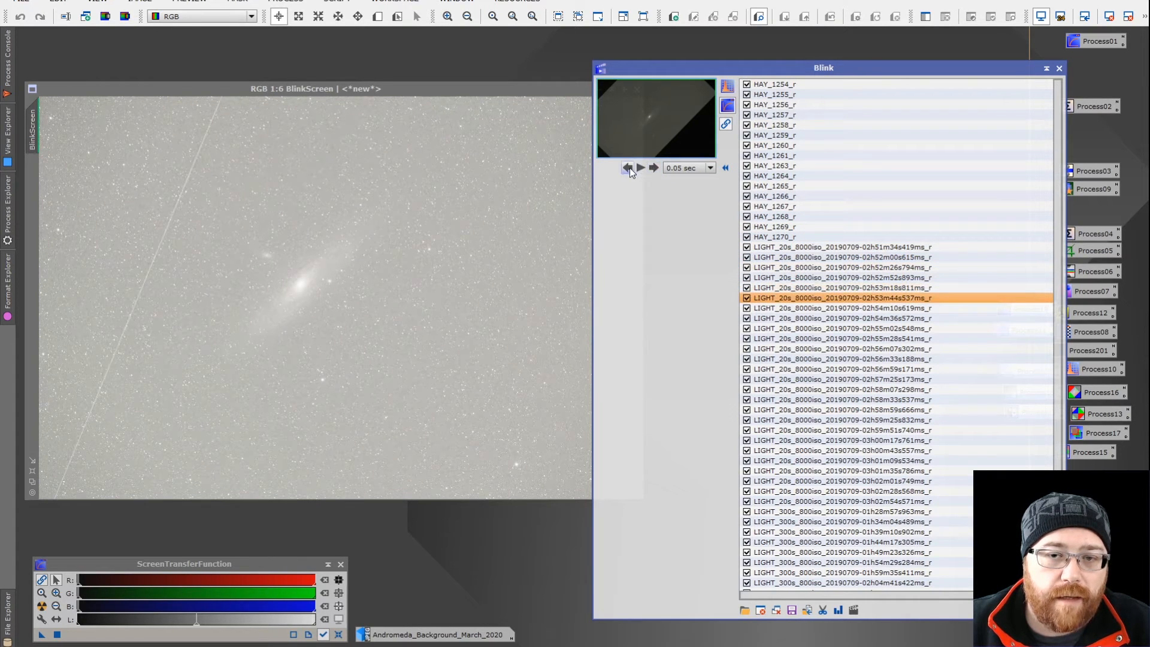
click(628, 168)
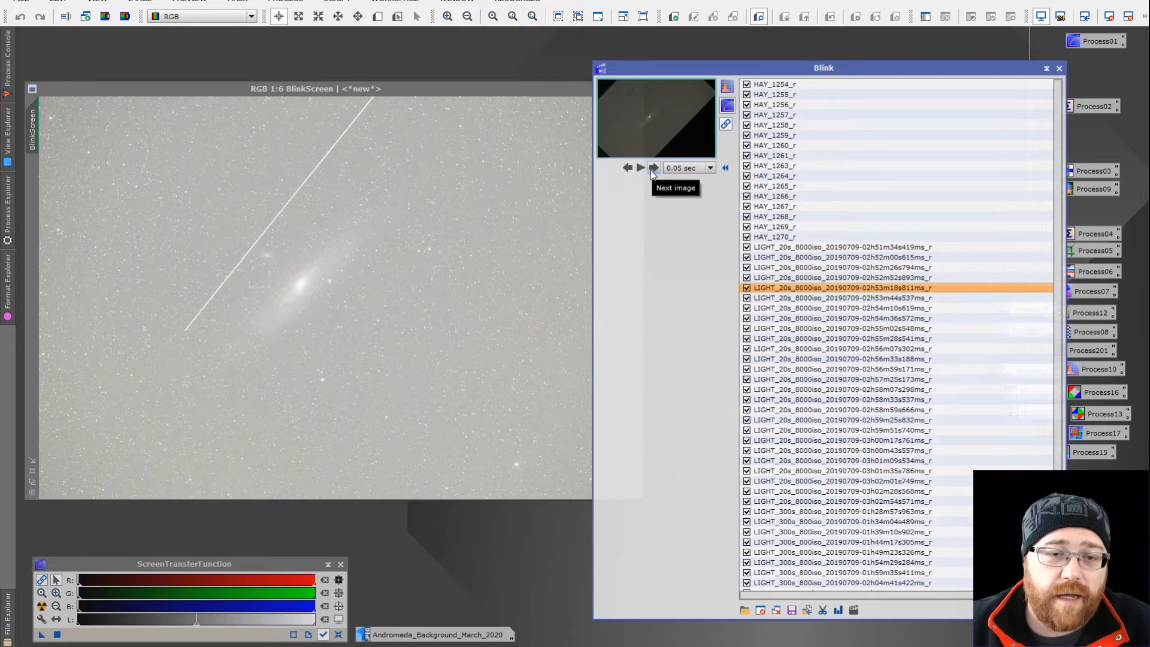
Step: Inspect the remaining LIGHT_20s frames and the LIGHT_300s frames one by one for trails and misalignment
click(651, 169)
click(651, 169)
click(651, 169)
click(652, 169)
click(651, 169)
click(651, 169)
click(652, 169)
click(651, 170)
click(652, 169)
click(651, 169)
click(652, 170)
click(651, 170)
click(653, 168)
click(653, 167)
click(653, 168)
click(653, 167)
click(654, 167)
click(653, 168)
click(652, 169)
click(652, 169)
click(652, 169)
click(652, 169)
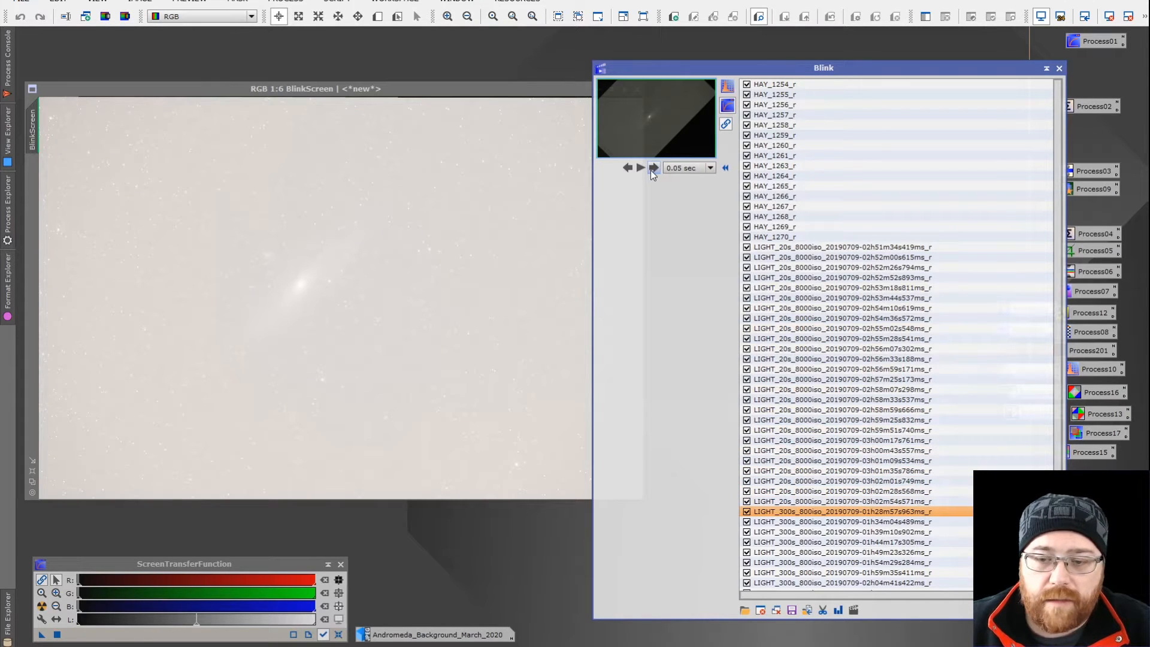
click(652, 170)
click(652, 171)
click(652, 170)
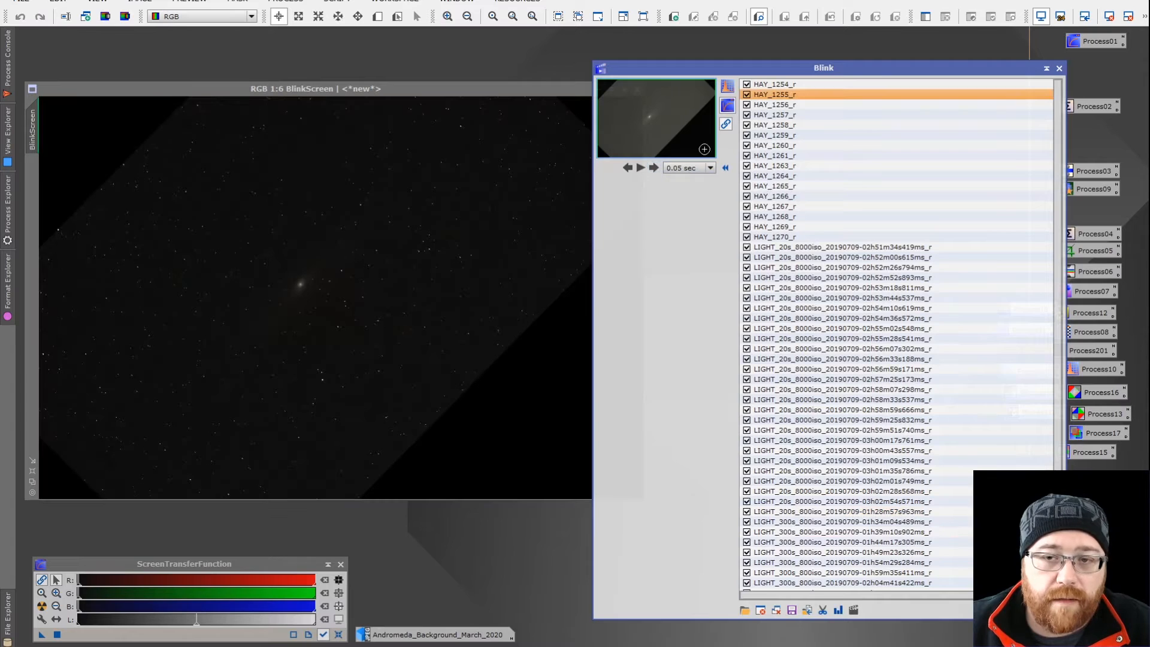
Step: Apply the automatic histogram stretch to all the Blink frames, and play through the sequence to check their alignment
click(730, 106)
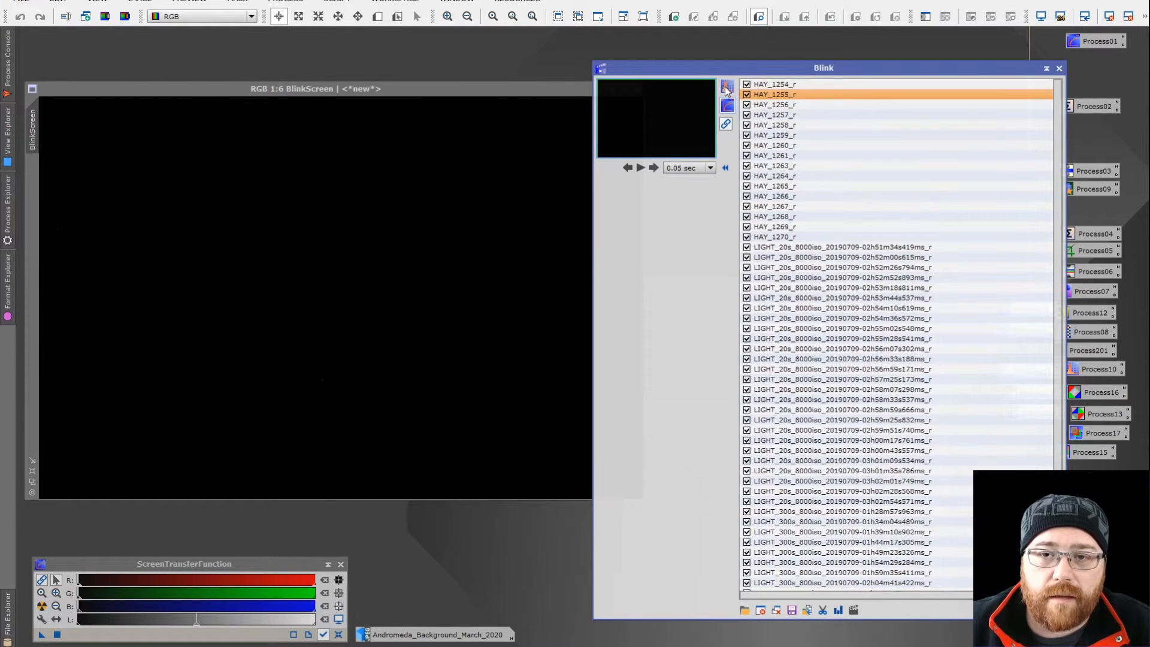
click(727, 88)
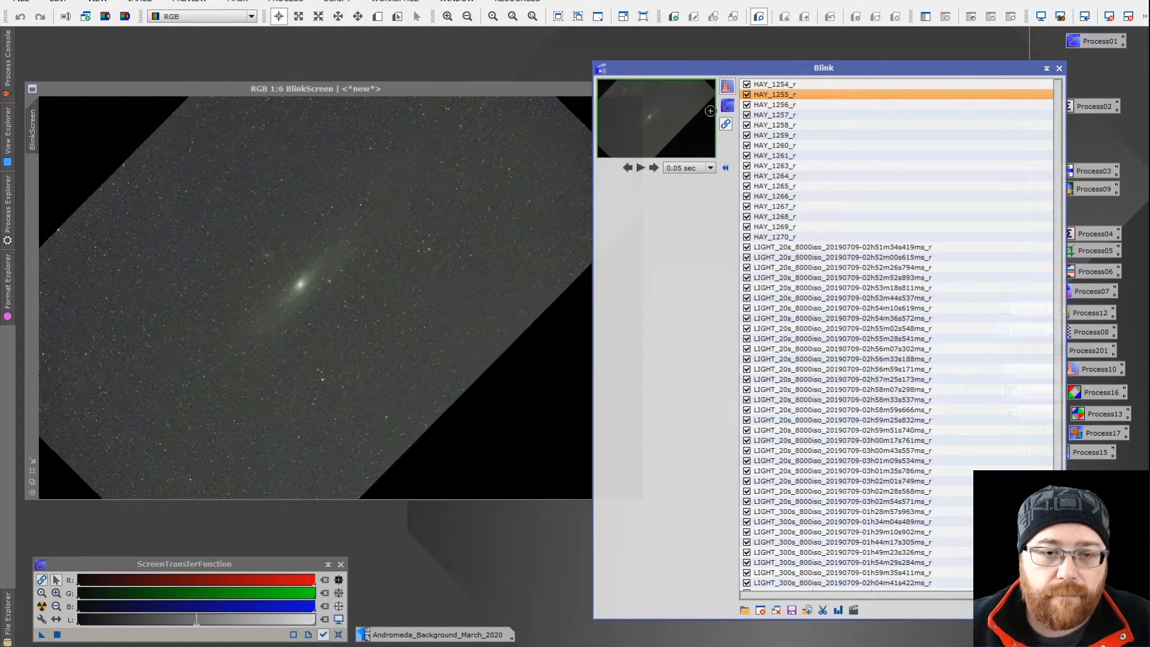
click(657, 170)
click(656, 170)
click(656, 169)
click(656, 168)
click(655, 168)
click(655, 168)
click(637, 167)
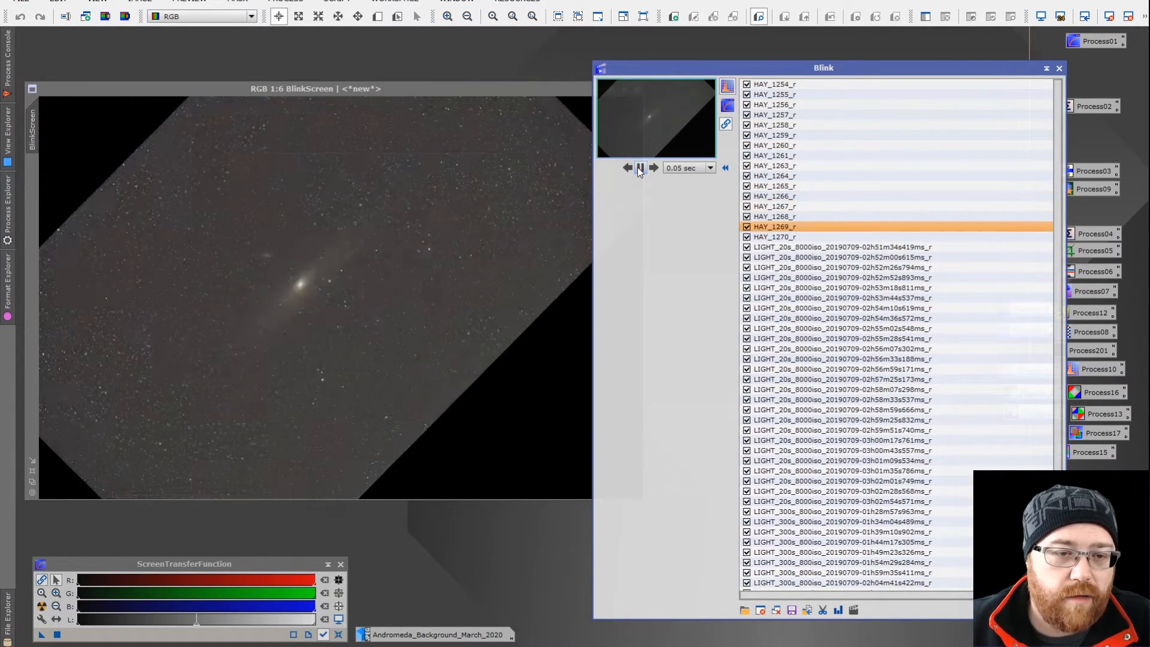
click(641, 168)
click(655, 168)
click(654, 167)
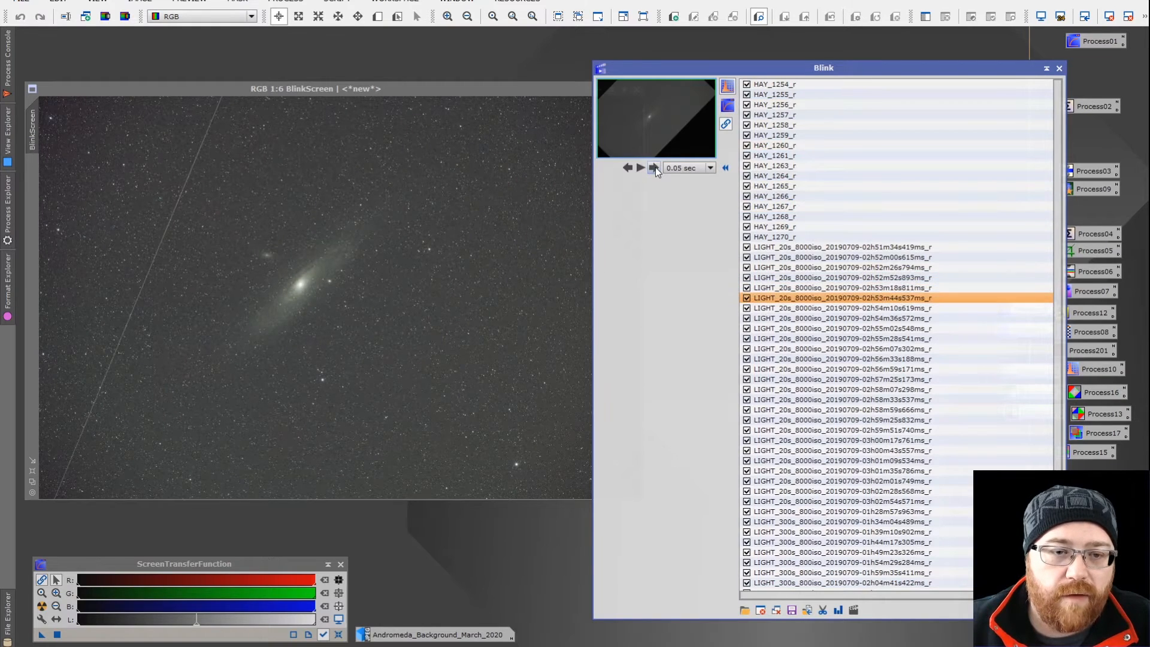
click(627, 168)
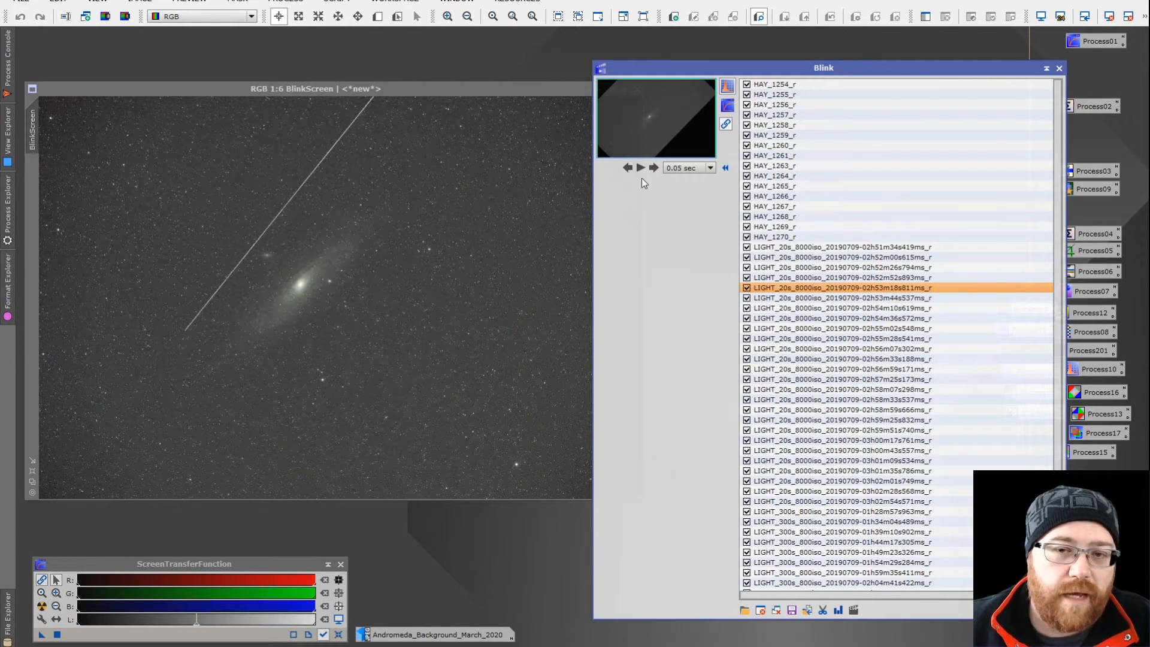
click(654, 168)
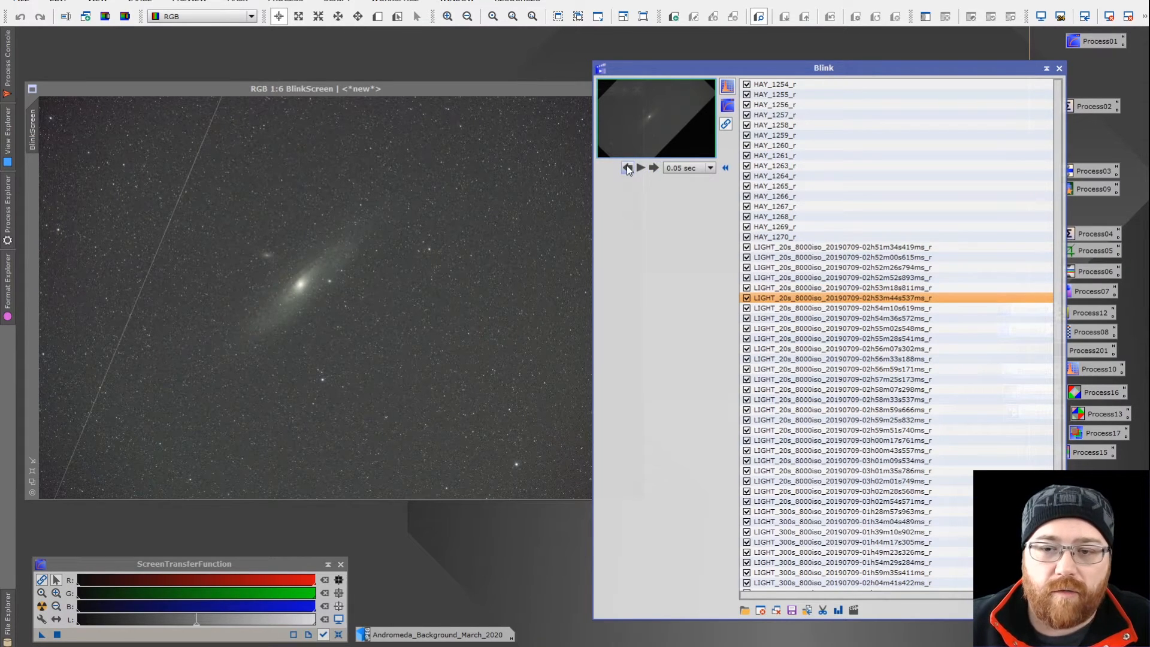
click(628, 168)
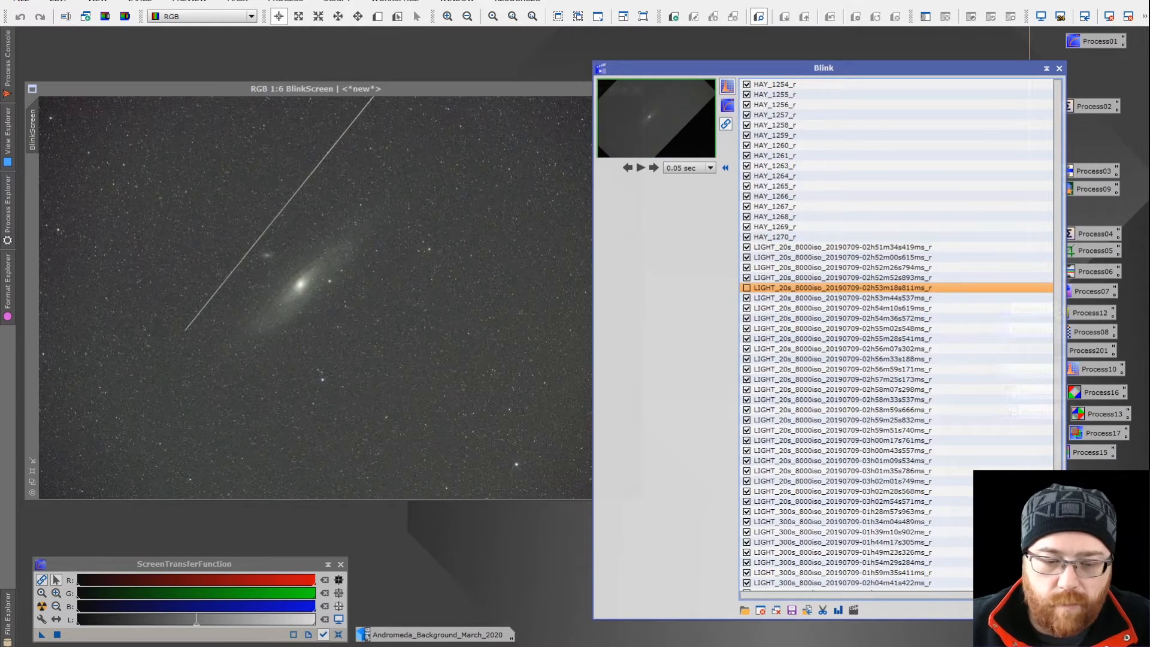
key(alt+Tab)
drag(334, 72, 819, 101)
click(635, 300)
scroll(660, 312, down, 3)
click(689, 323)
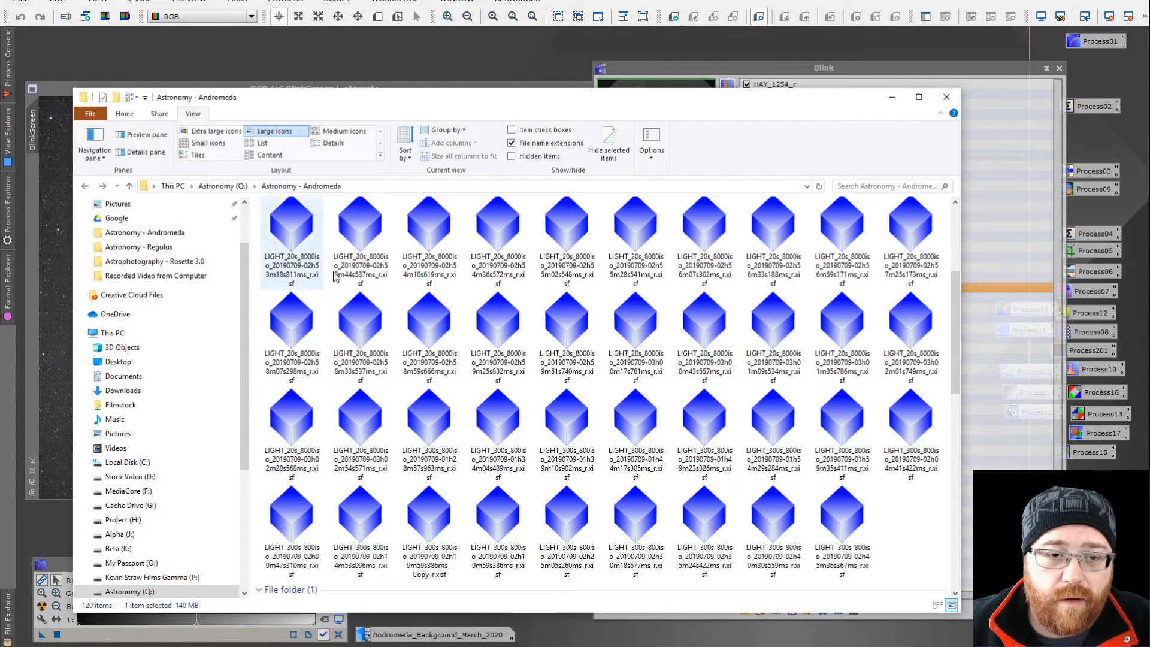
click(296, 256)
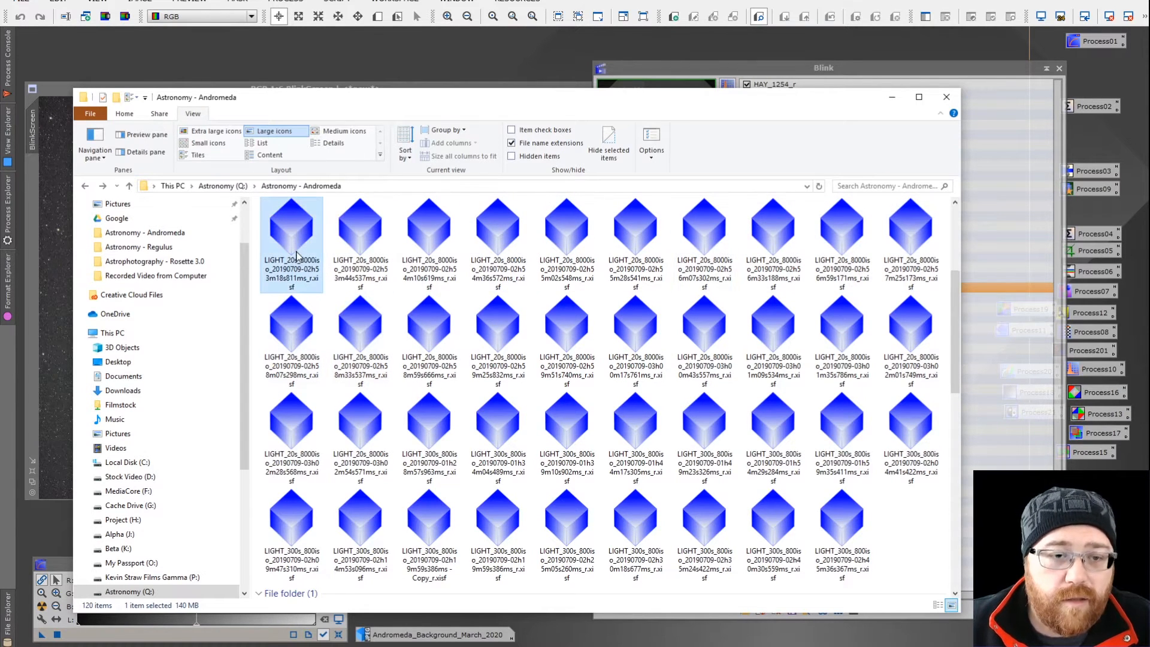
key(Delete)
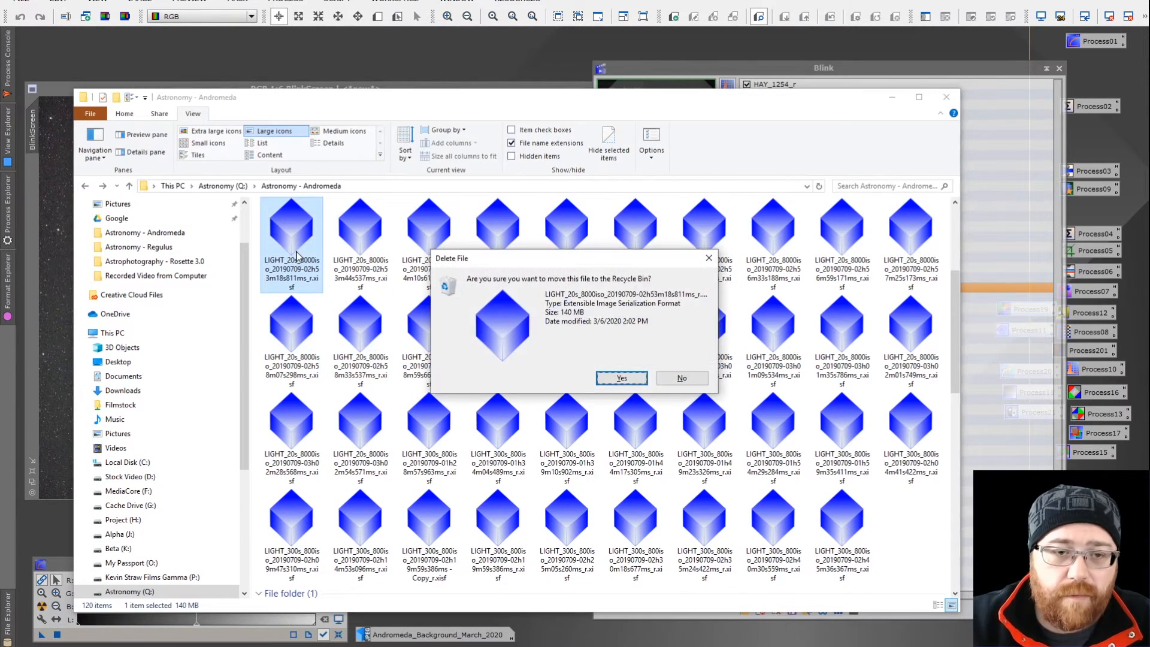
click(624, 381)
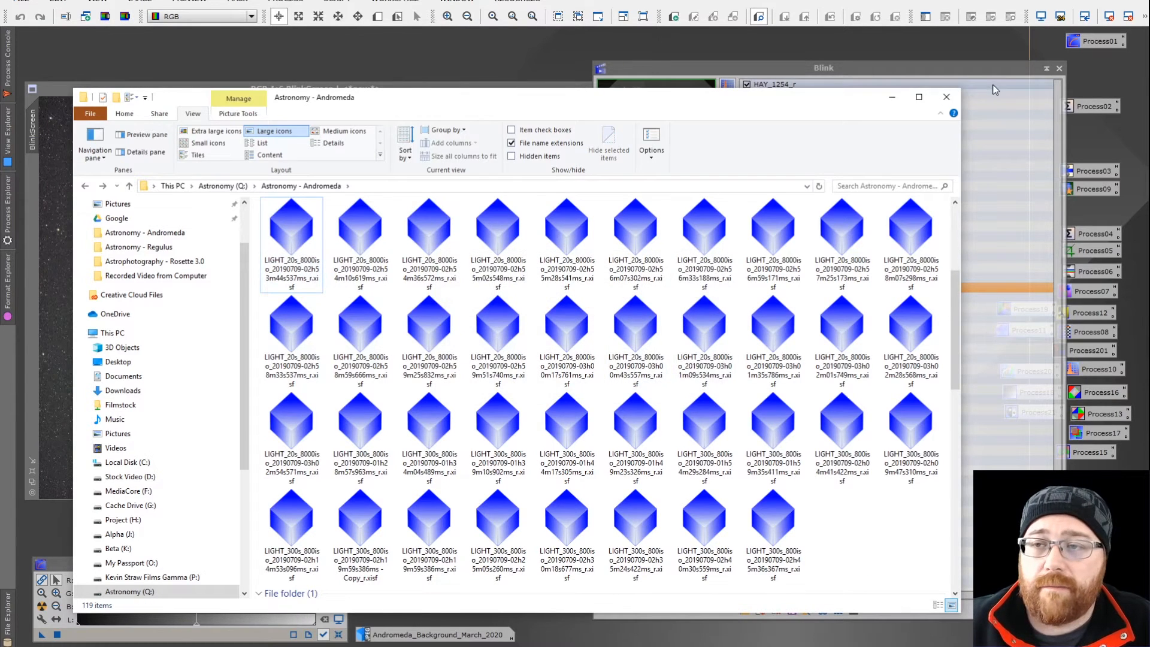
Step: Close Blink in PixInsight and open ImageIntegration from the saved Process04 instance
click(994, 86)
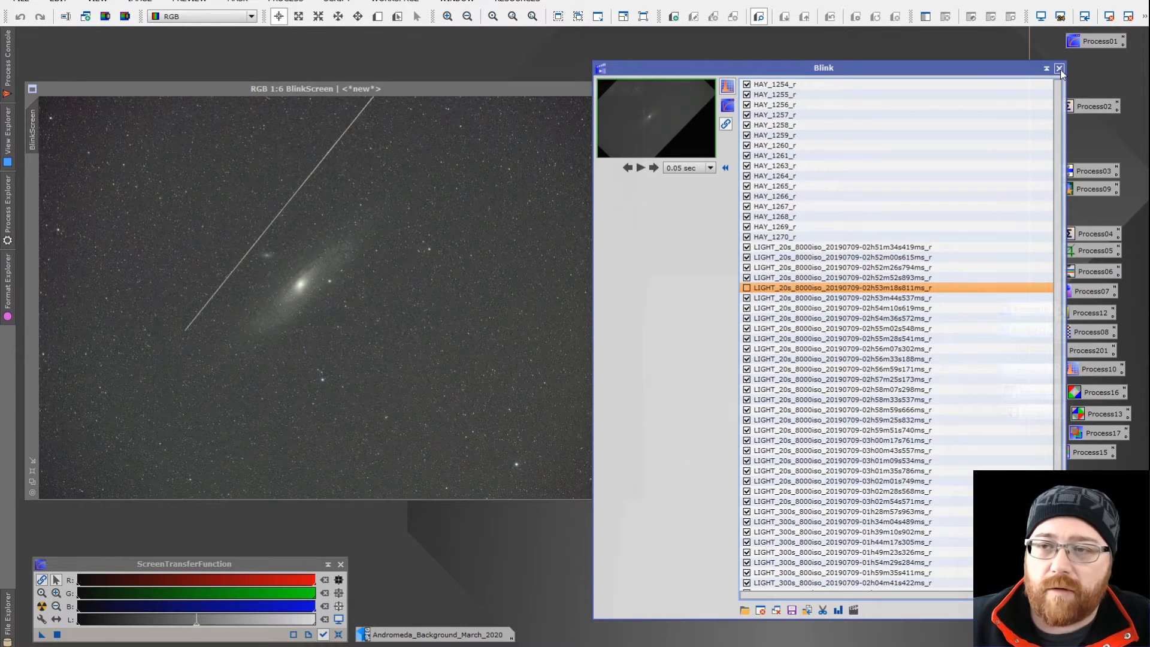
click(1060, 73)
click(638, 88)
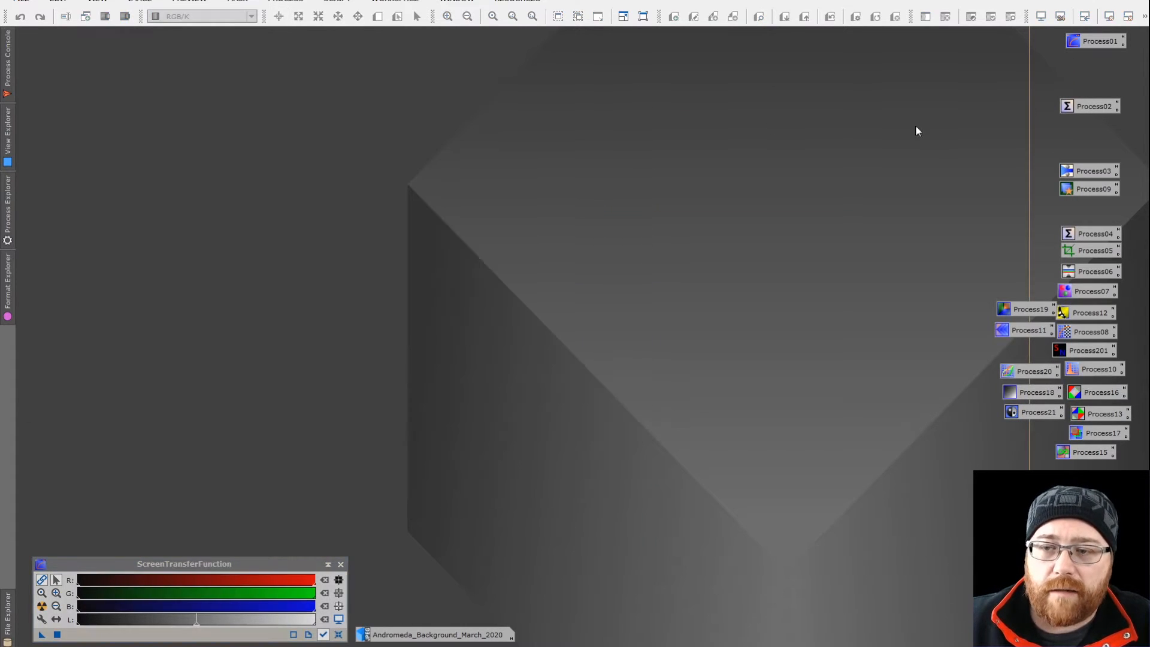
double_click(1098, 233)
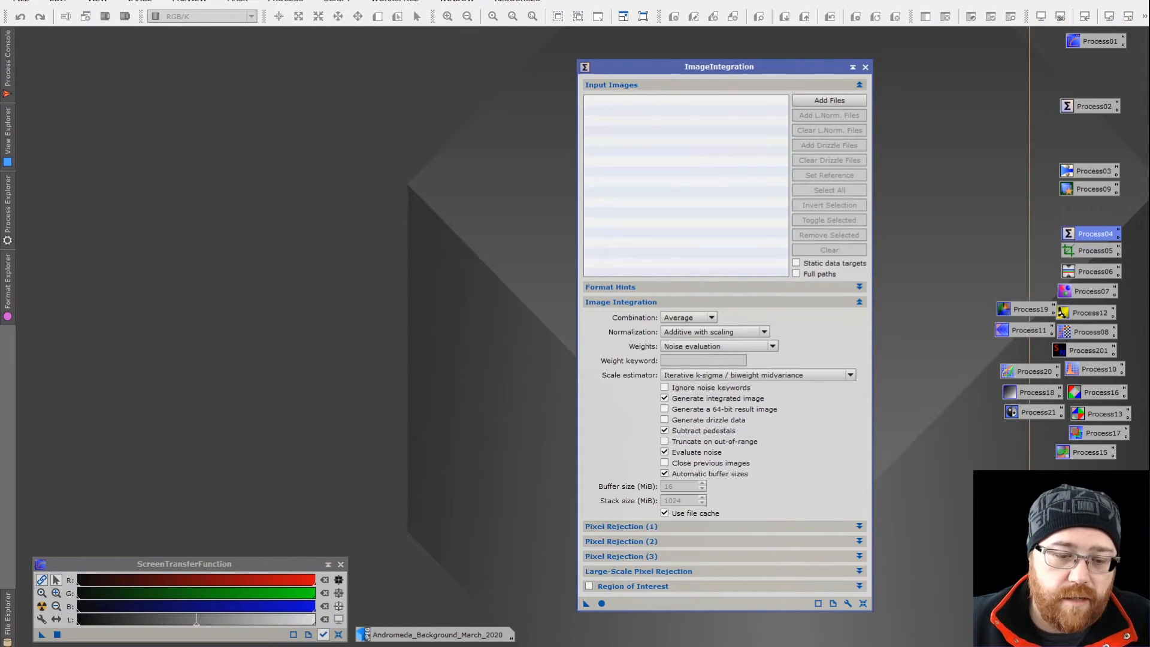
Step: Add all the remaining registered _r.xisf files from the Astronomy - Andromeda folder to ImageIntegration's input images
key(alt+Tab)
scroll(358, 338, up, 3)
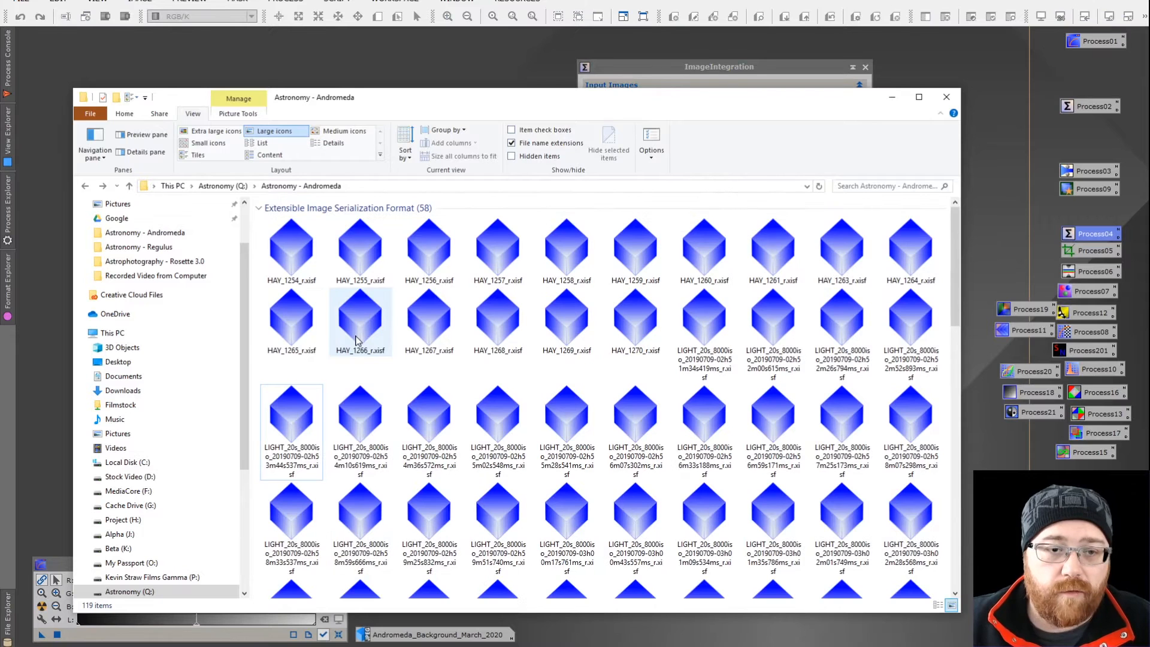
scroll(614, 372, down, 11)
scroll(614, 368, up, 5)
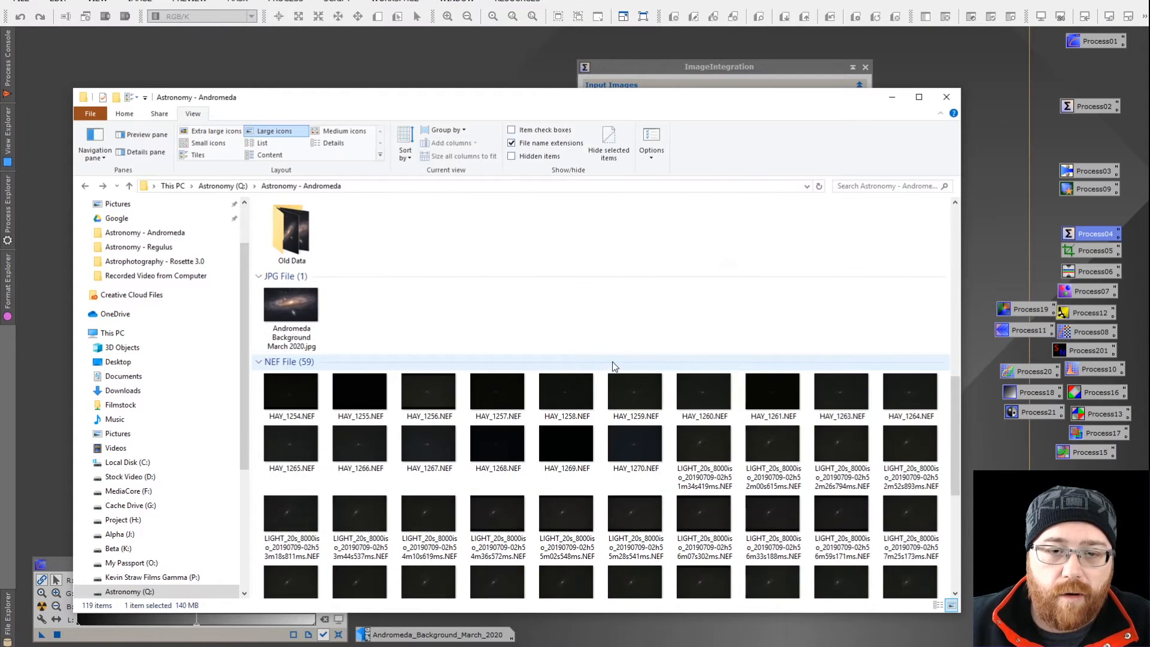
click(696, 346)
shift+click(777, 336)
drag(719, 101, 331, 185)
drag(523, 323, 722, 204)
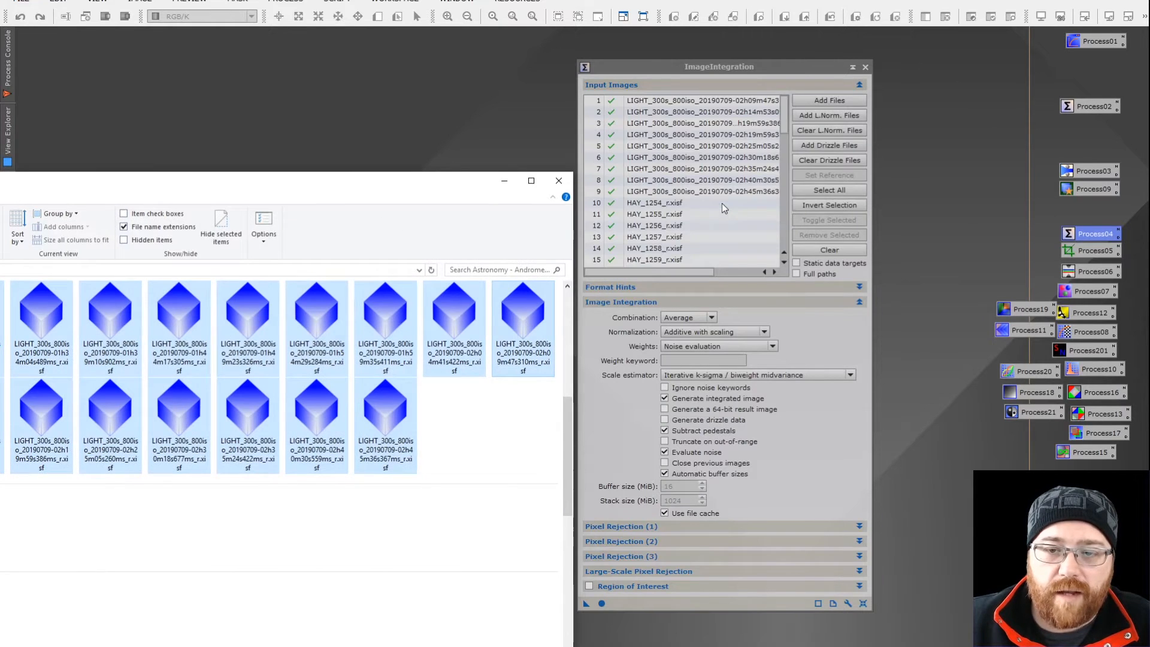
click(507, 181)
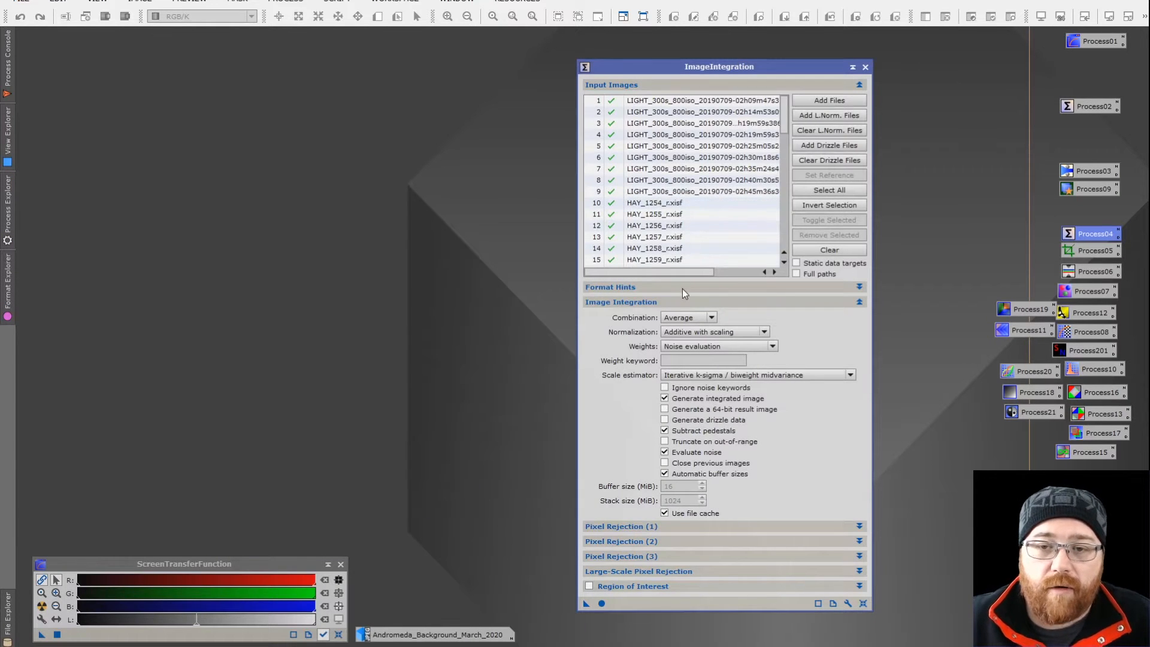
Step: Review ImageIntegration's combination, normalization, weights and scale estimator settings, plus the pixel rejection, large-scale rejection and region of interest sections
mouse_move(701, 347)
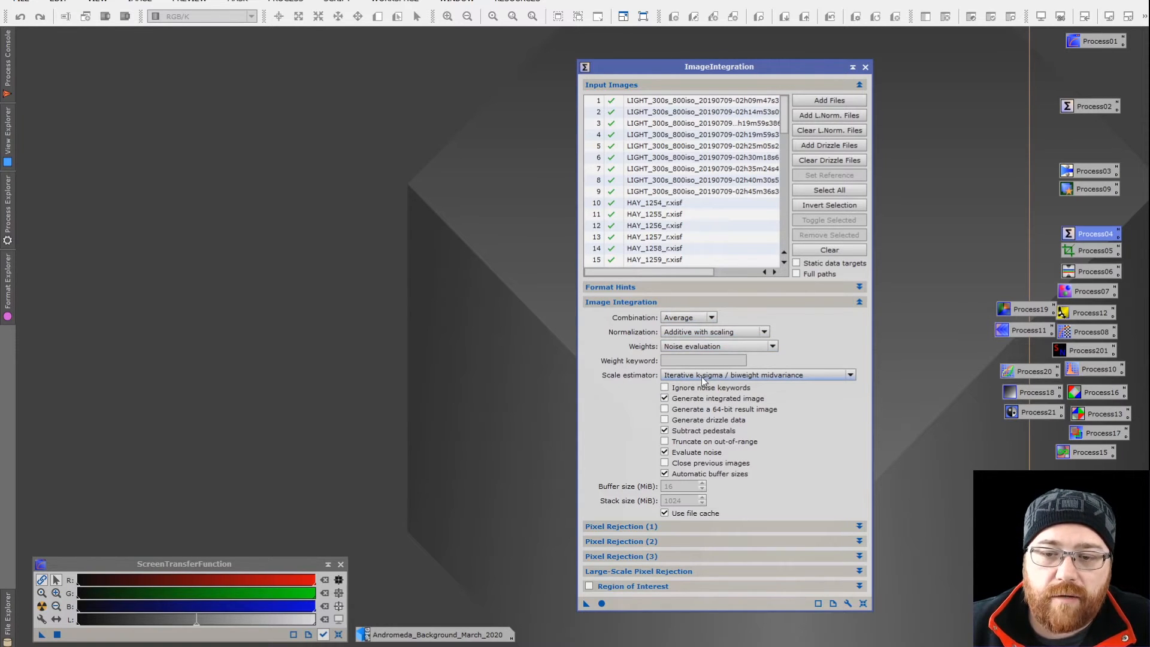
mouse_move(702, 376)
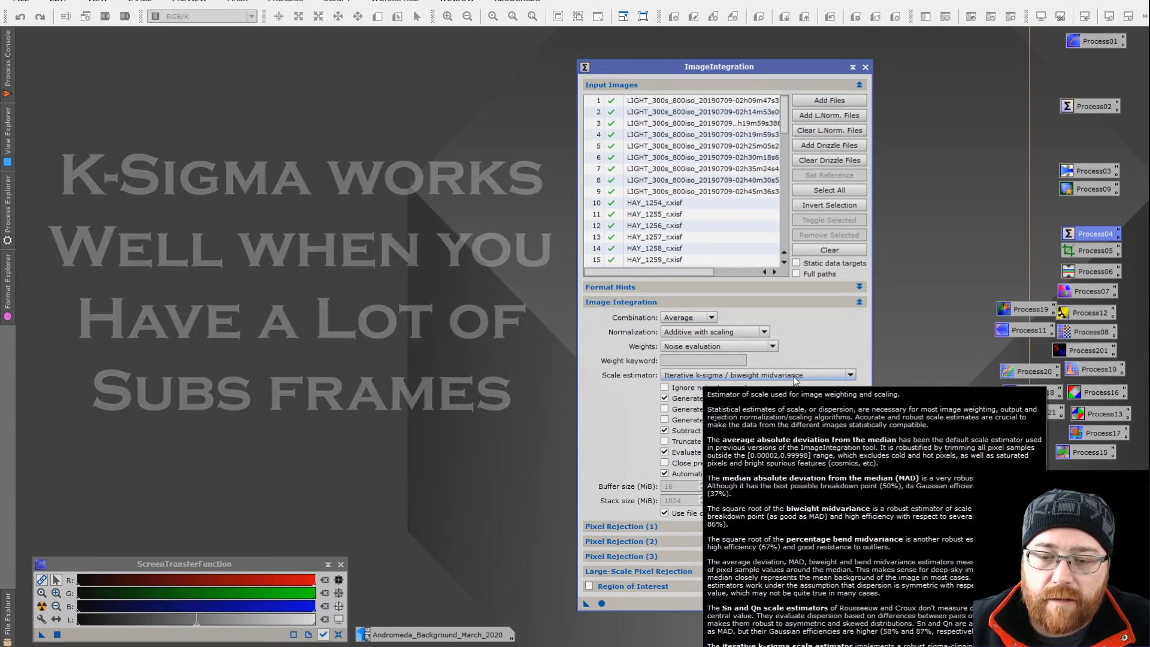
click(822, 528)
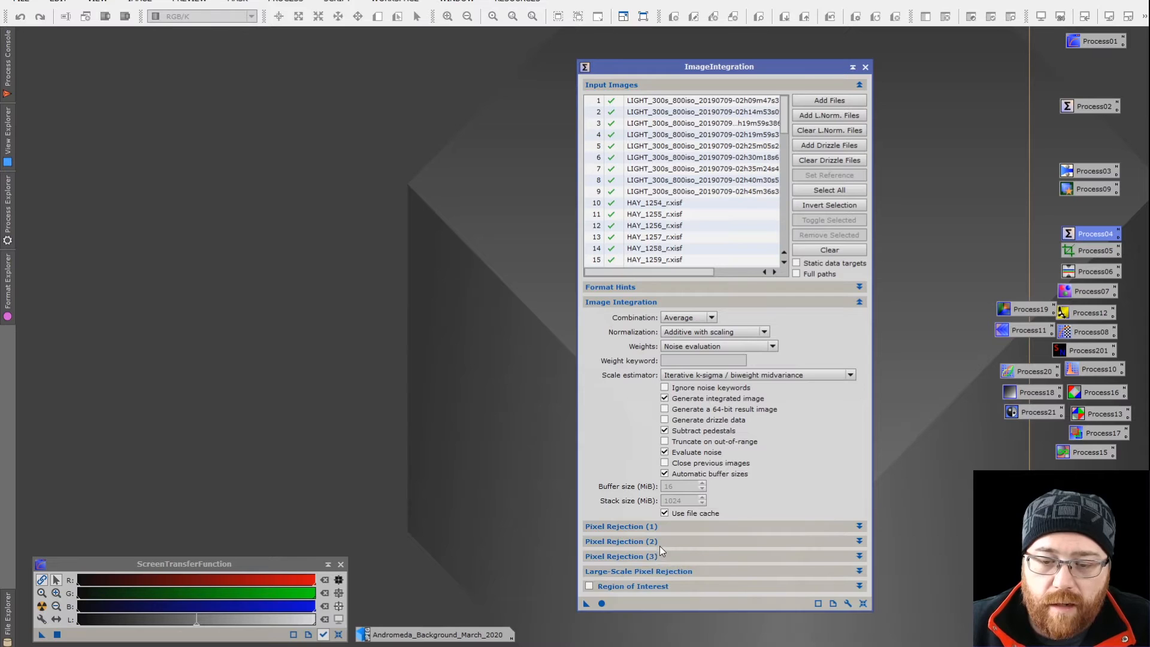
click(661, 549)
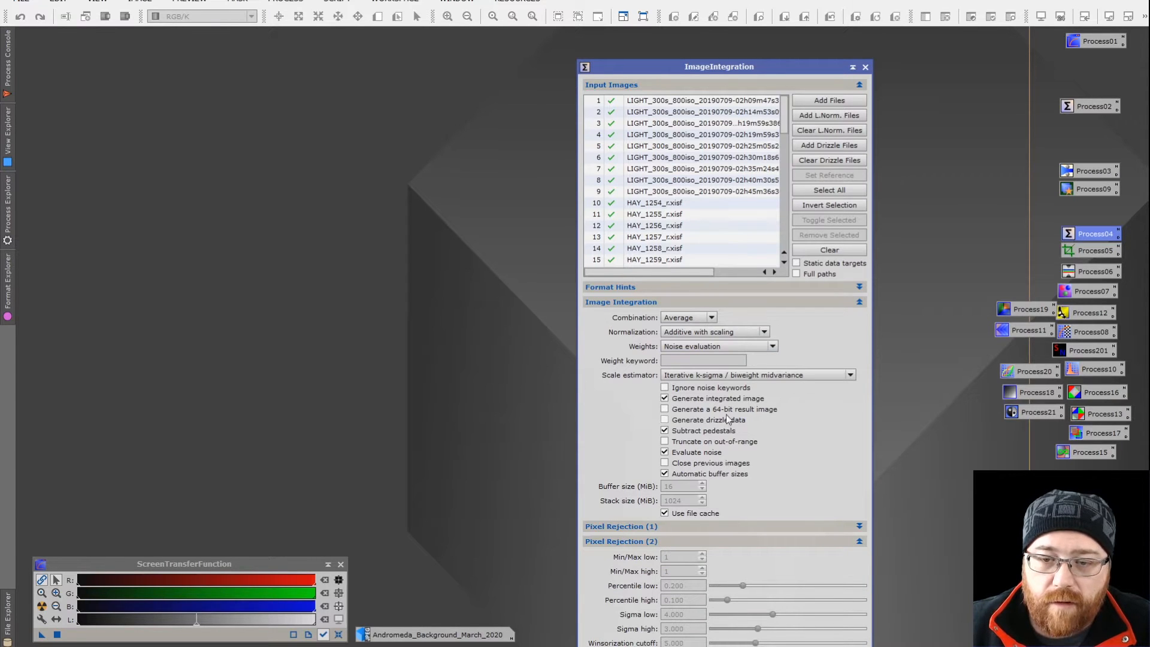
click(846, 303)
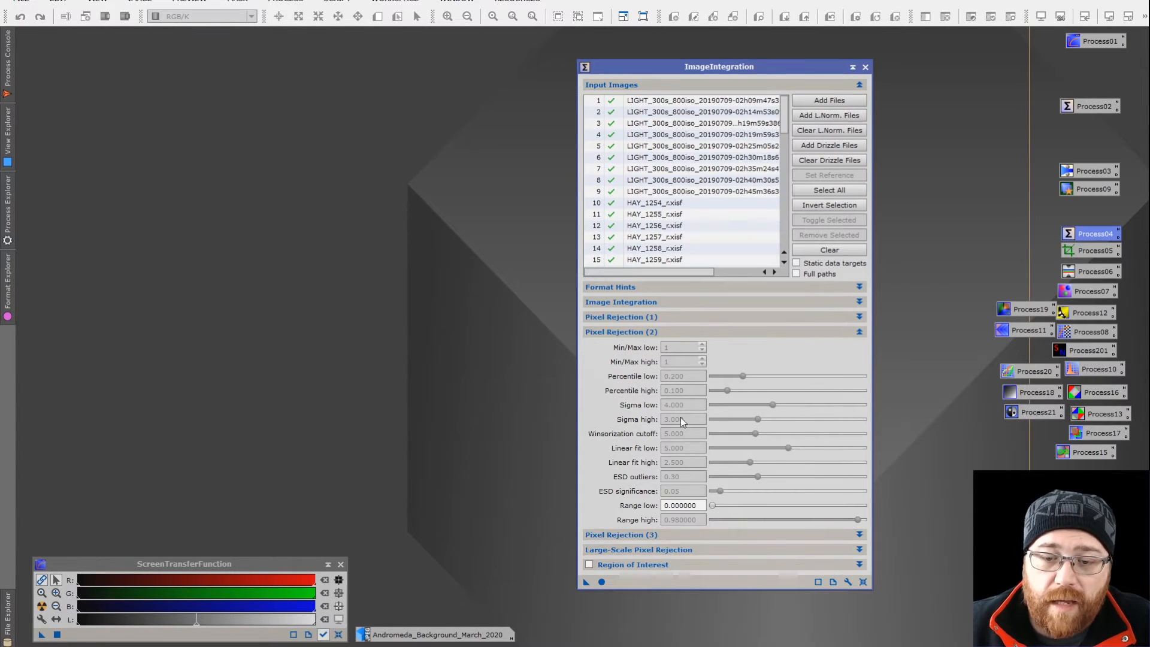
click(717, 333)
click(646, 346)
click(645, 346)
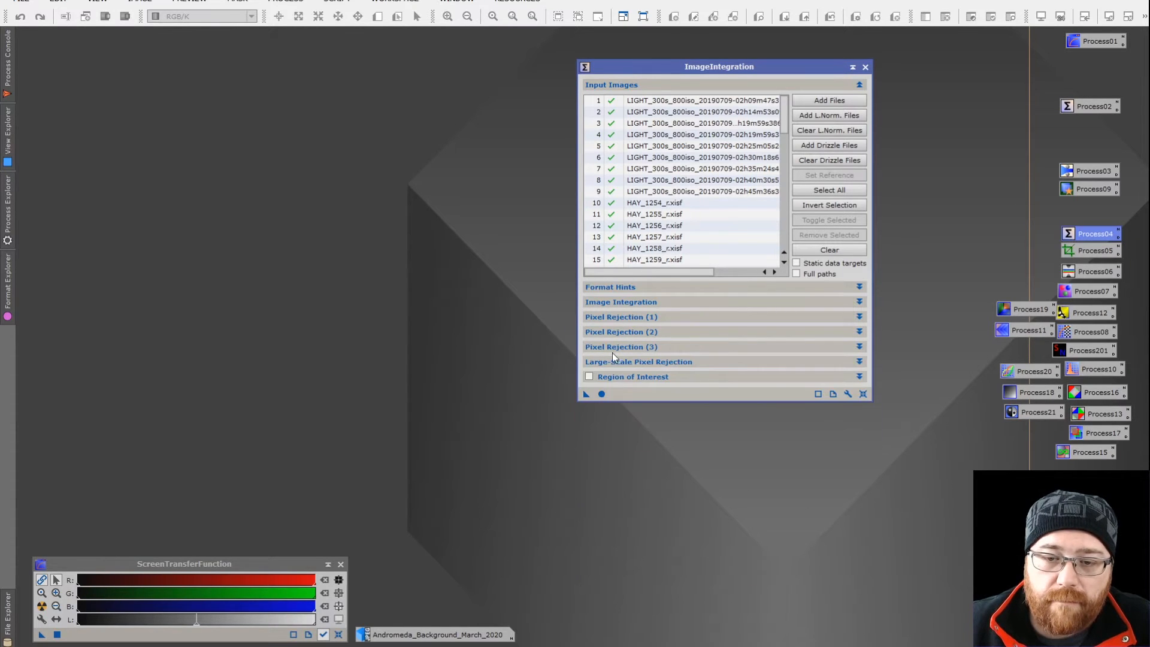
click(619, 361)
click(619, 360)
click(635, 379)
click(635, 376)
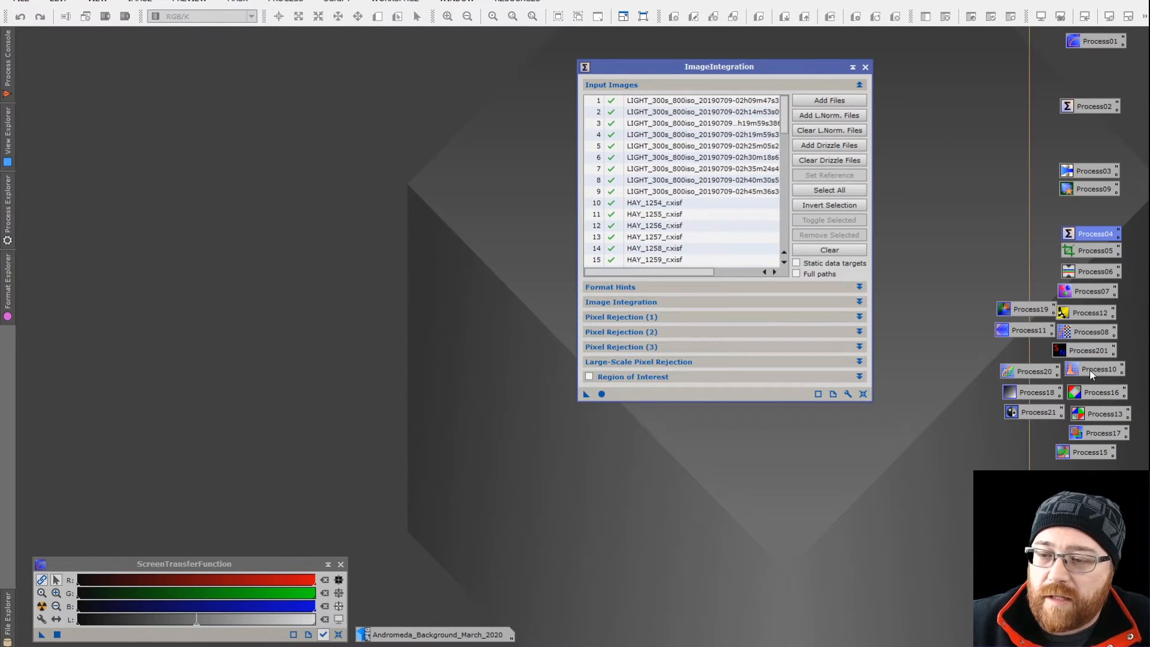
Step: Run ImageIntegration on the listed frames, and check PixInsight's CPU usage in Task Manager
click(602, 394)
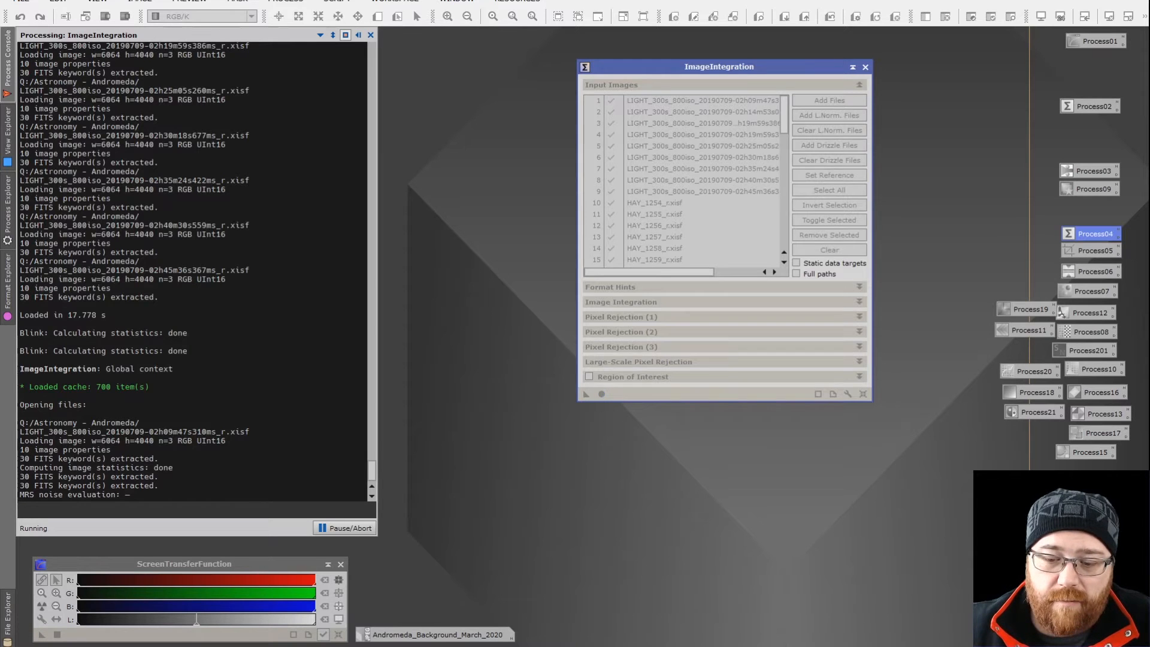
drag(1, 67, 739, 75)
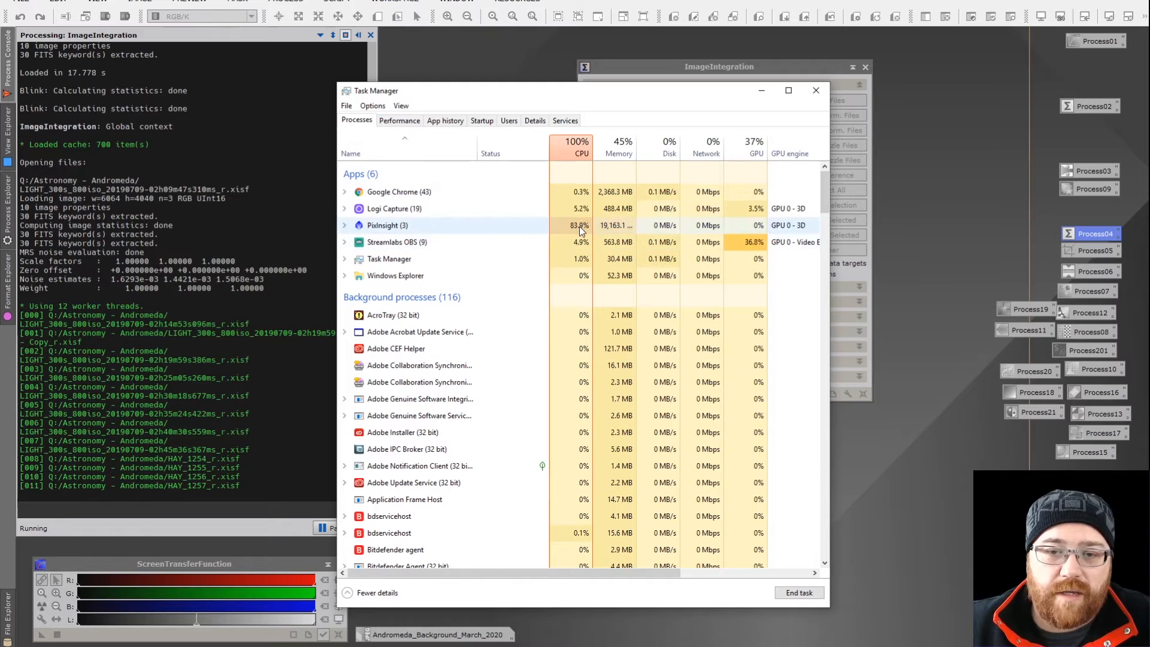
click(762, 91)
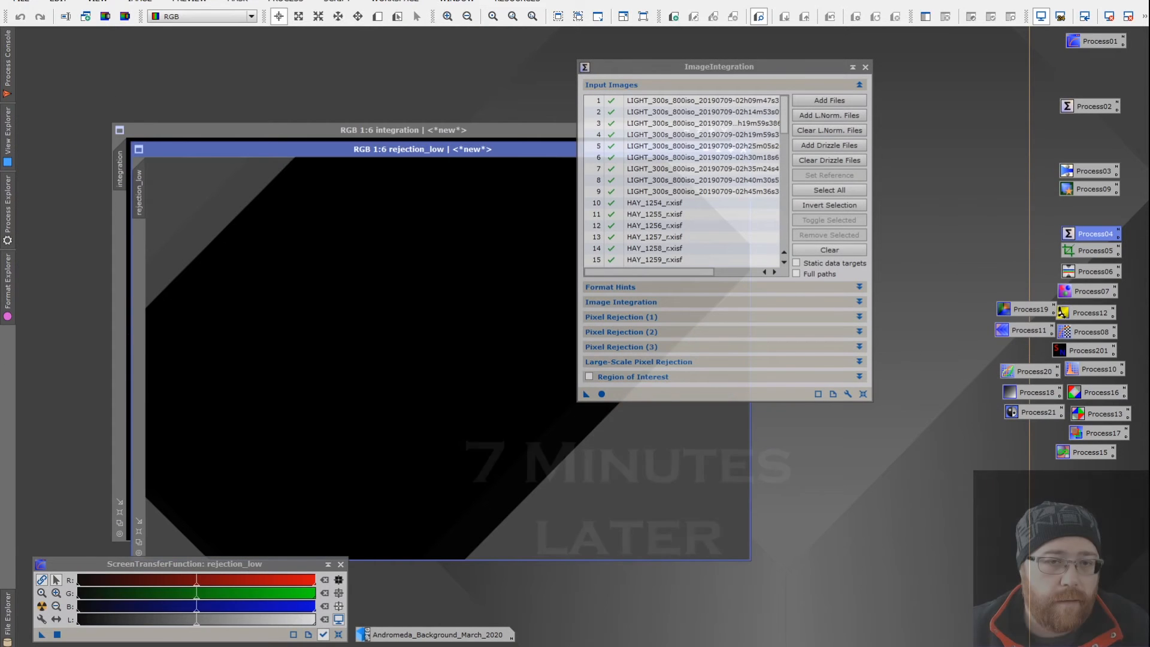
Step: Close ImageIntegration and the rejection_low image, and auto-stretch the integration image's display with ScreenTransferFunction
click(863, 69)
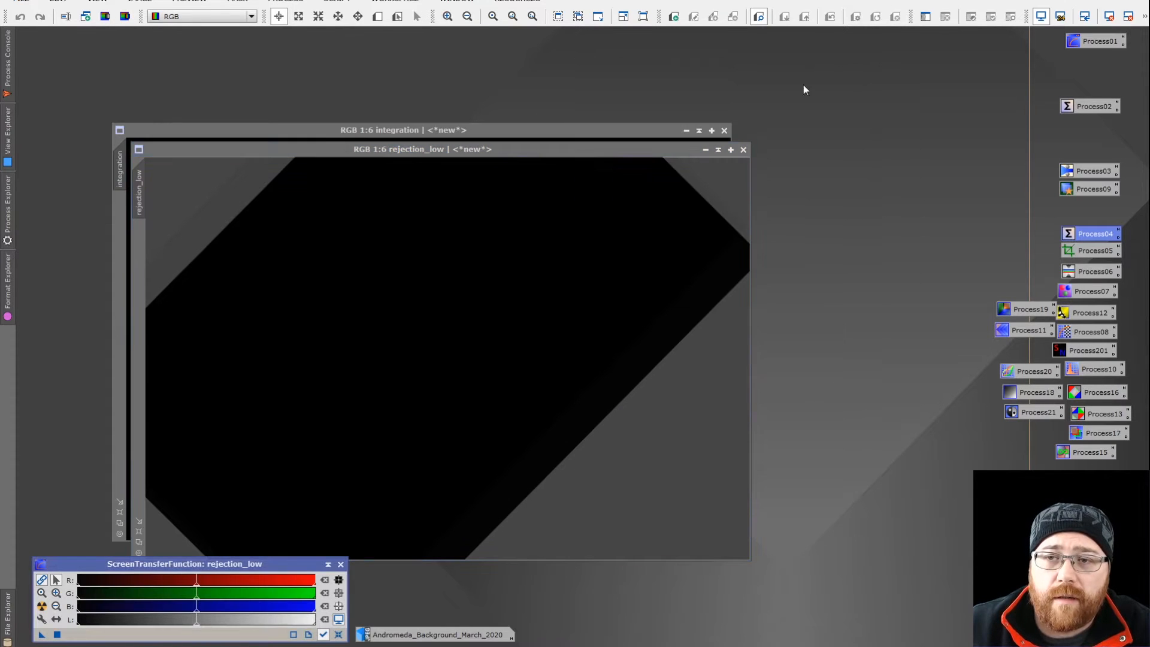
click(42, 606)
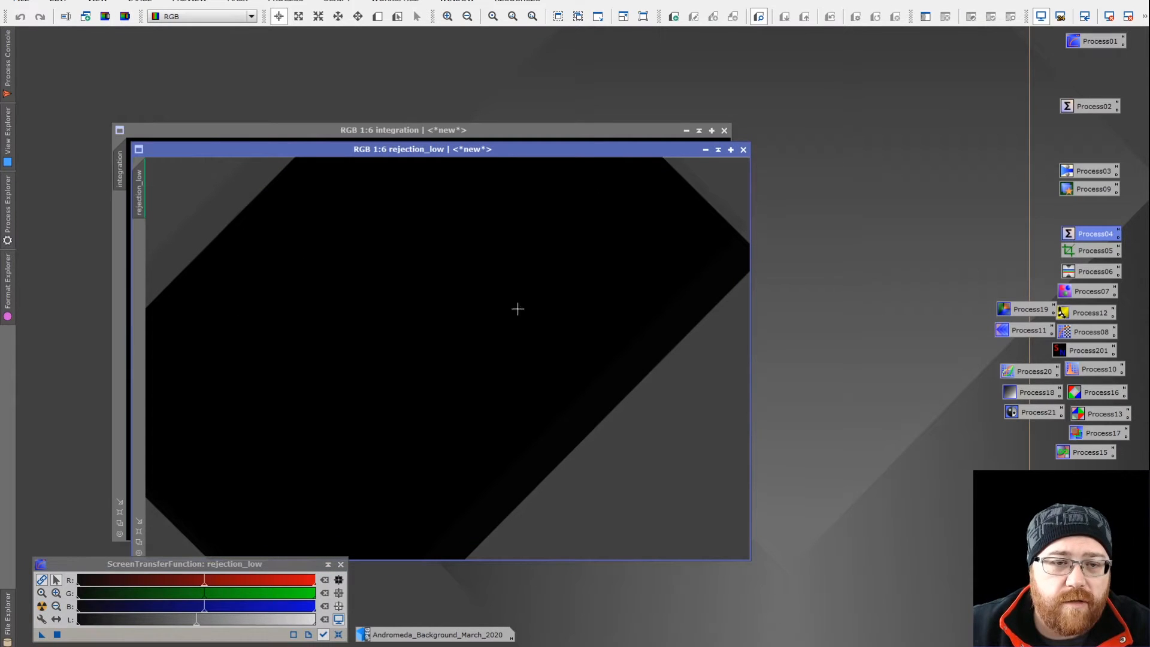
click(744, 150)
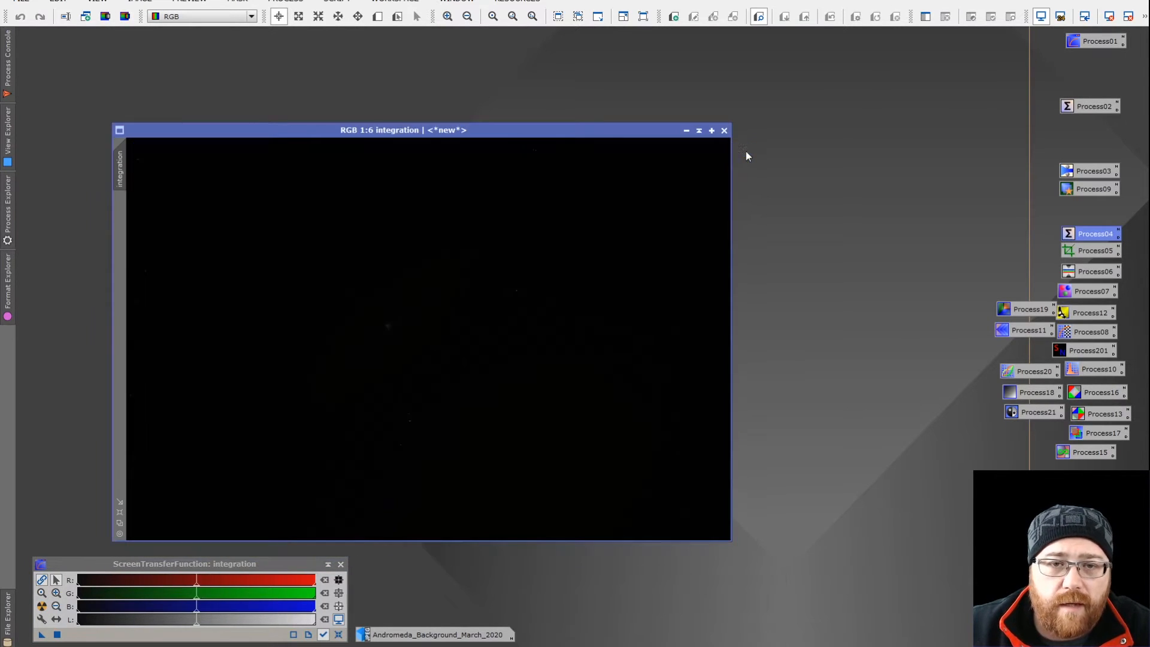
click(43, 606)
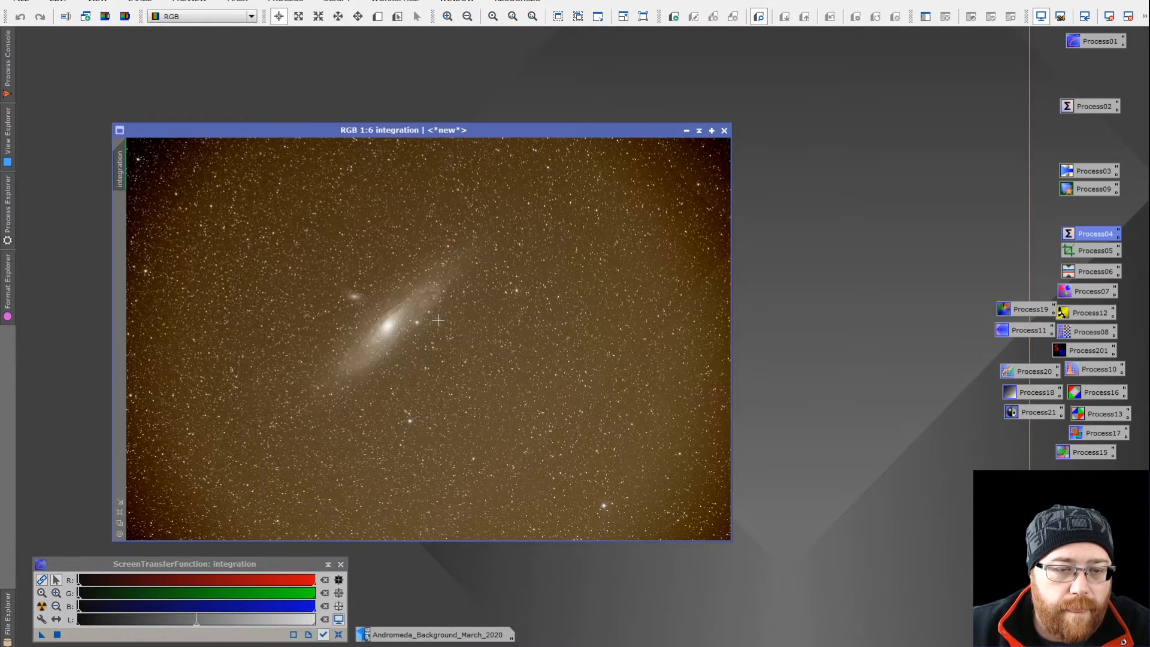
drag(594, 125, 719, 76)
scroll(586, 239, up, 5)
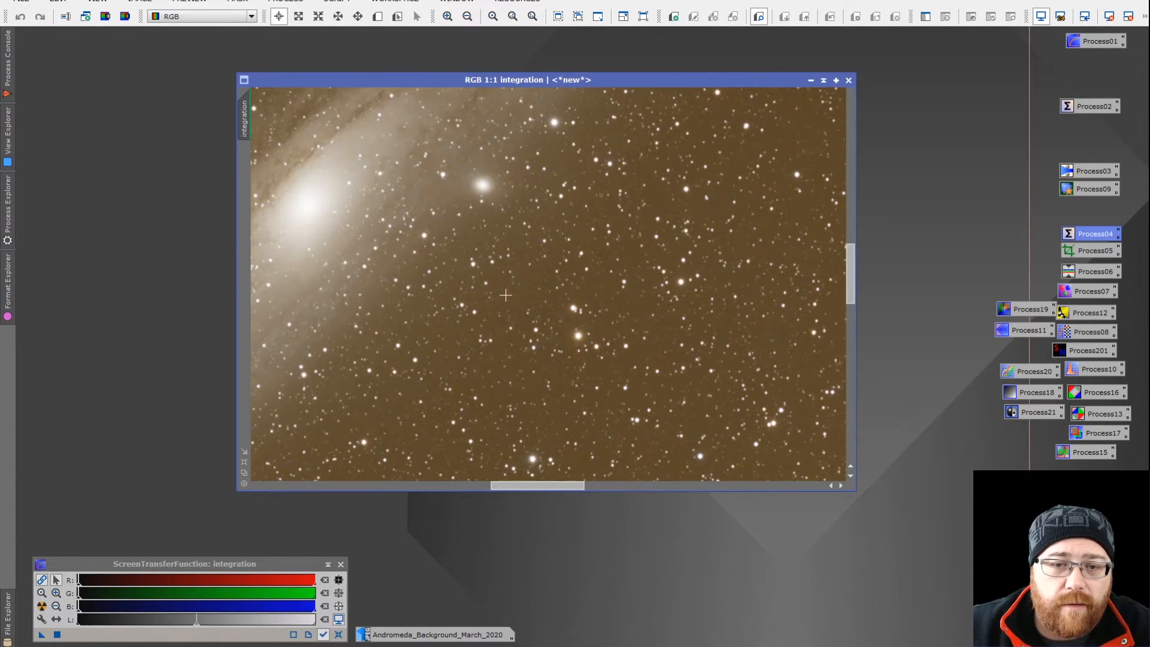
scroll(582, 308, down, 2)
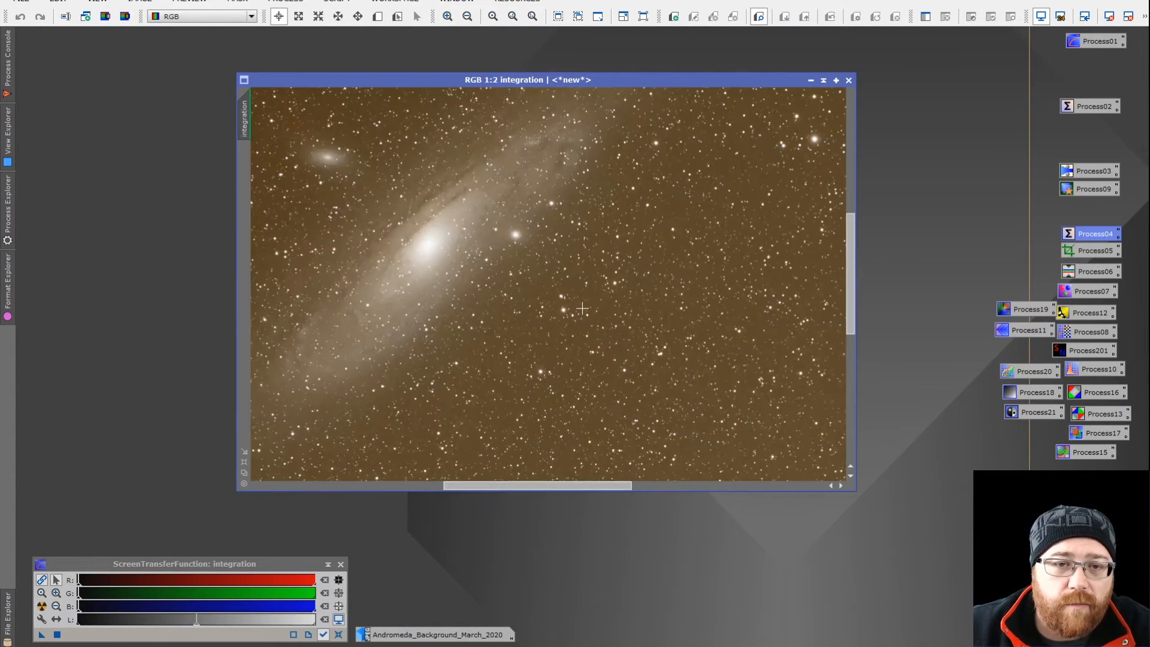
scroll(582, 308, down, 1)
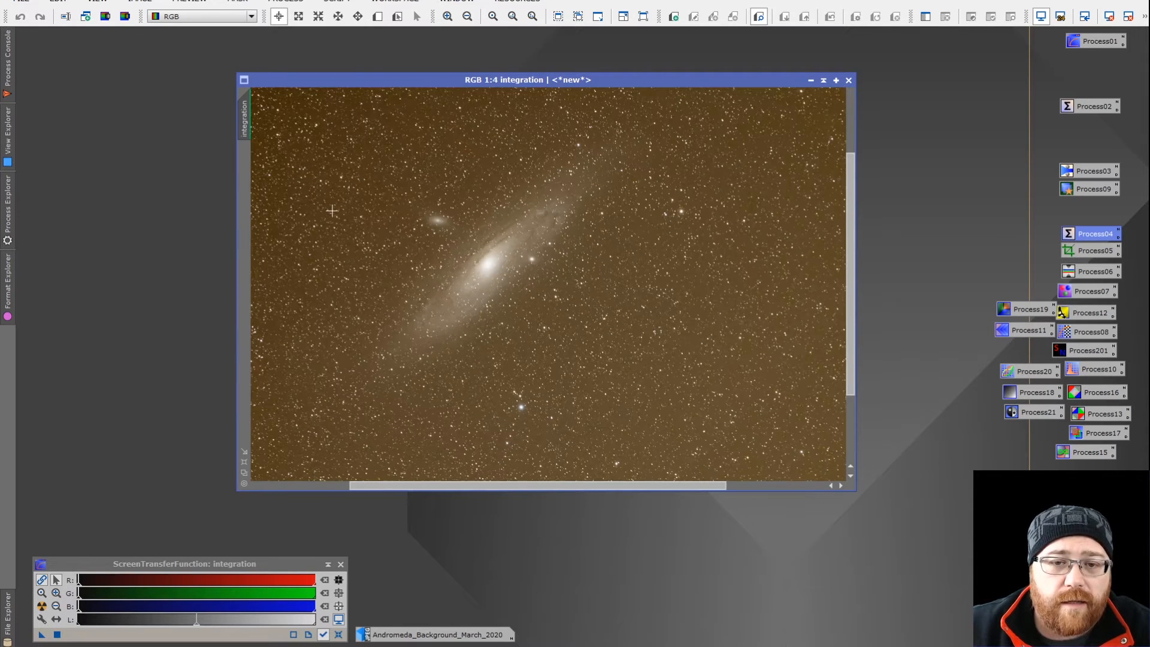
click(40, 5)
click(103, 113)
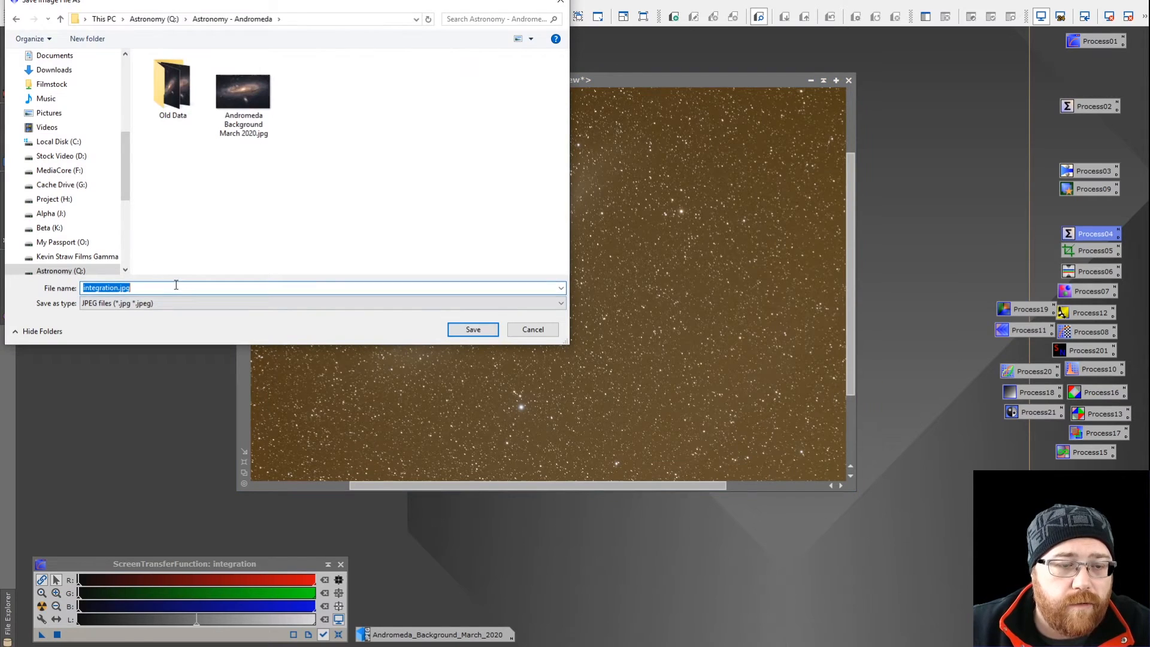
text(First Integ)
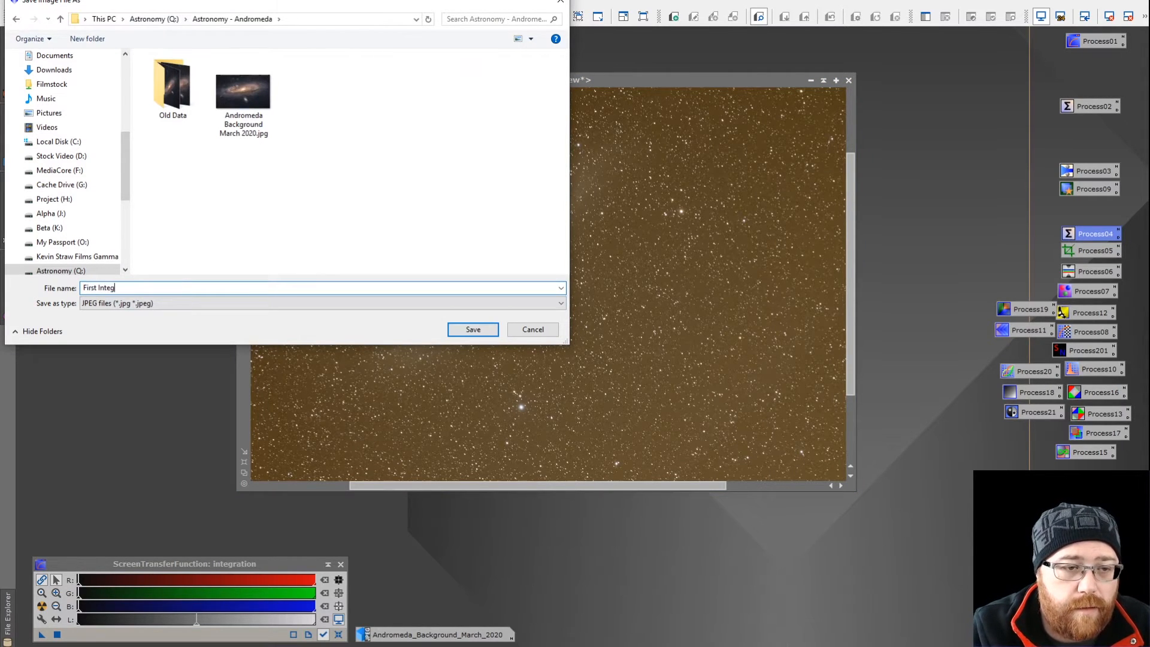
text(ration)
key(Return)
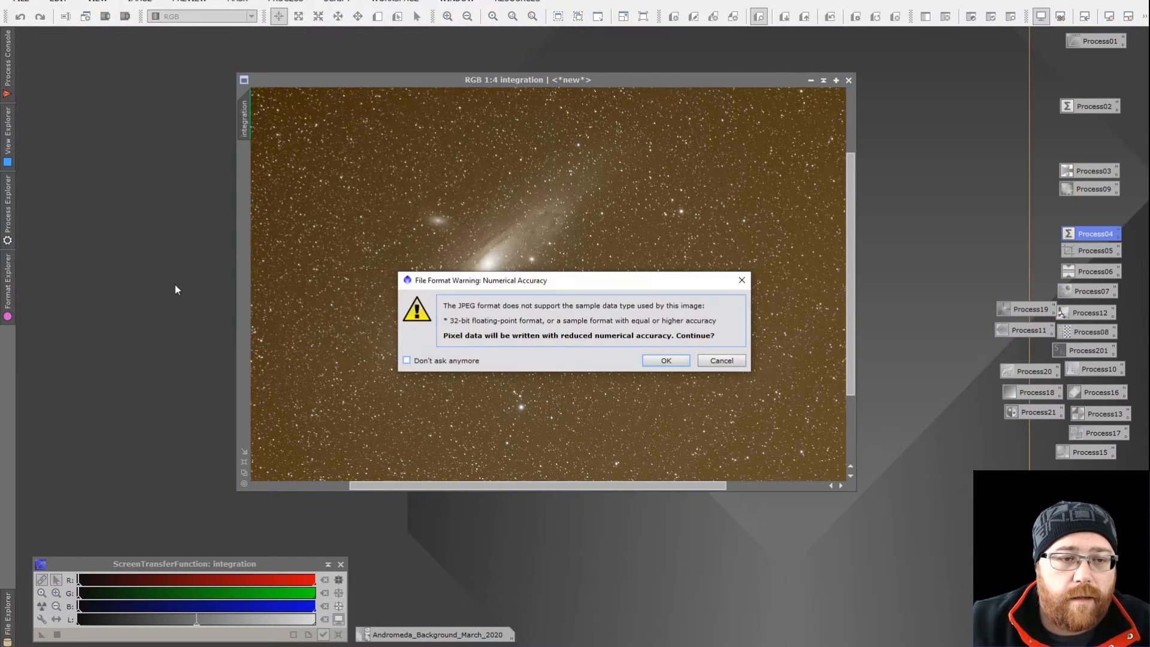
click(722, 360)
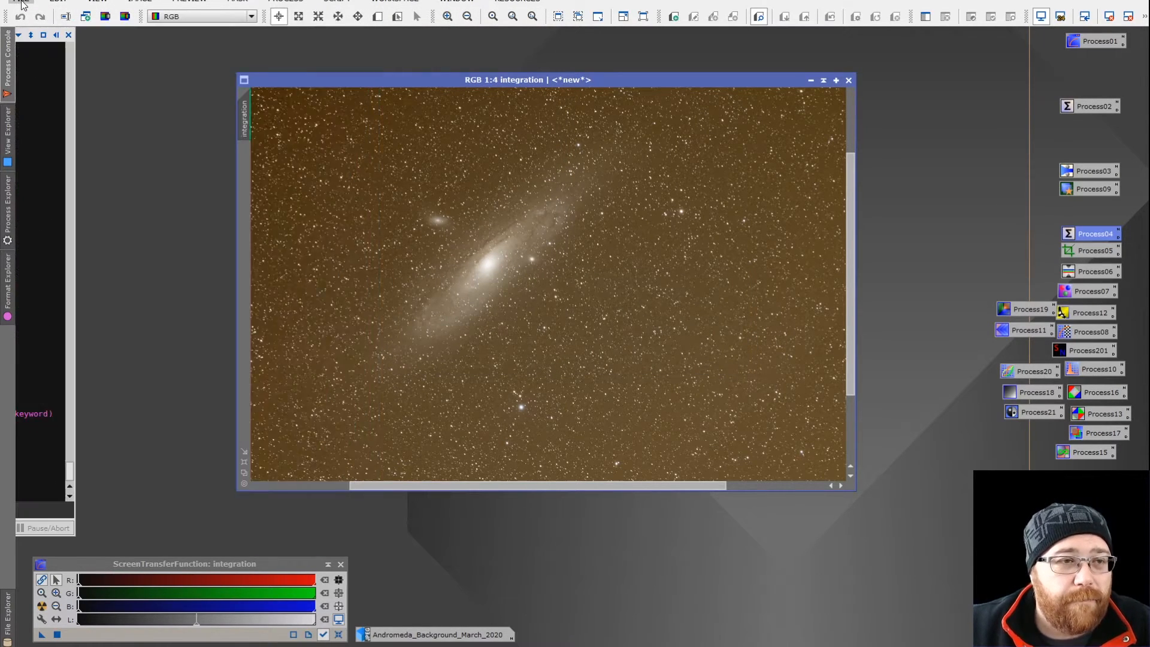
Step: Save the integration image as First Integration in XISF format, 32-bit IEEE 754 floating point, in the Astronomy - Andromeda folder
click(28, 6)
click(84, 120)
click(168, 303)
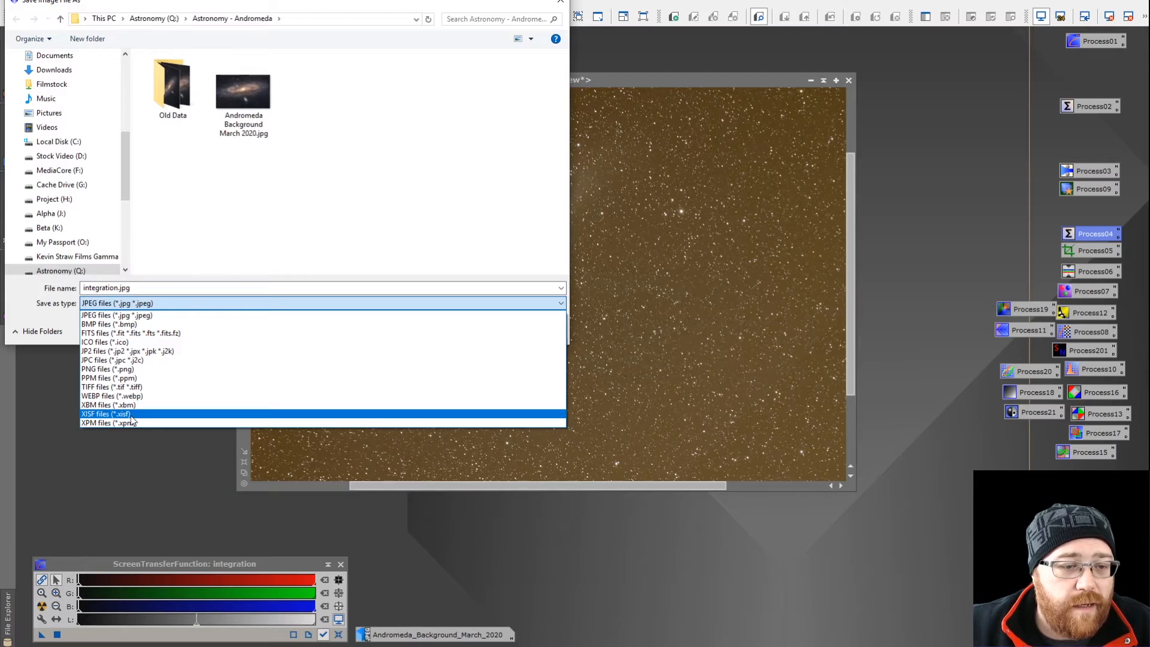
click(130, 416)
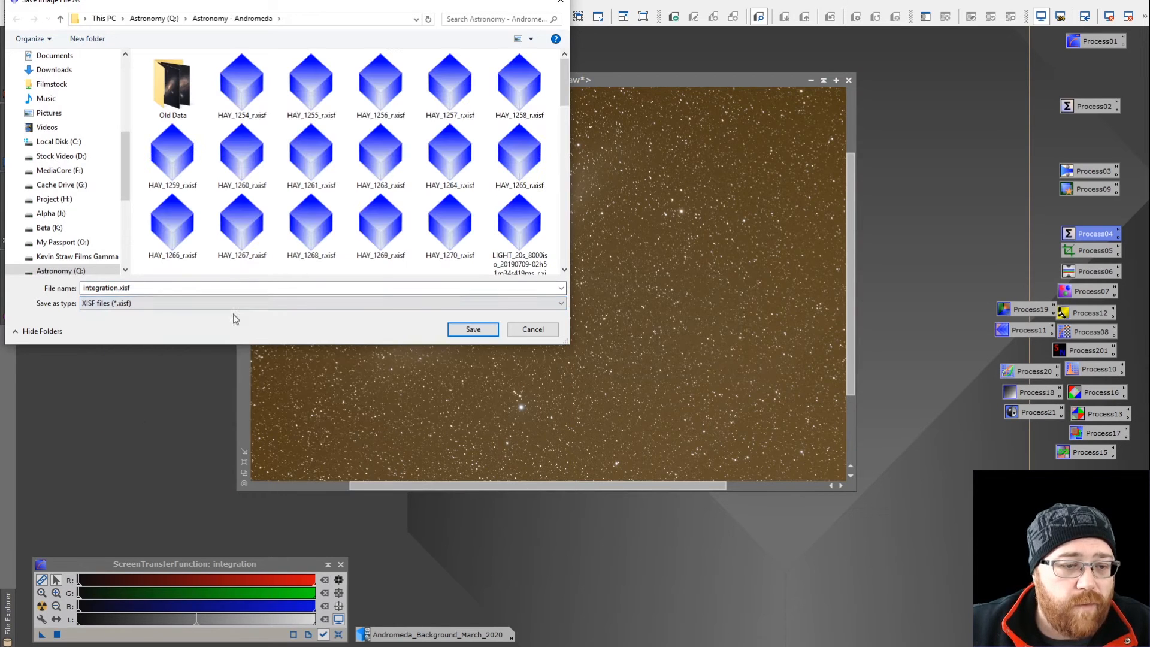
double_click(163, 288)
key(BackSpace)
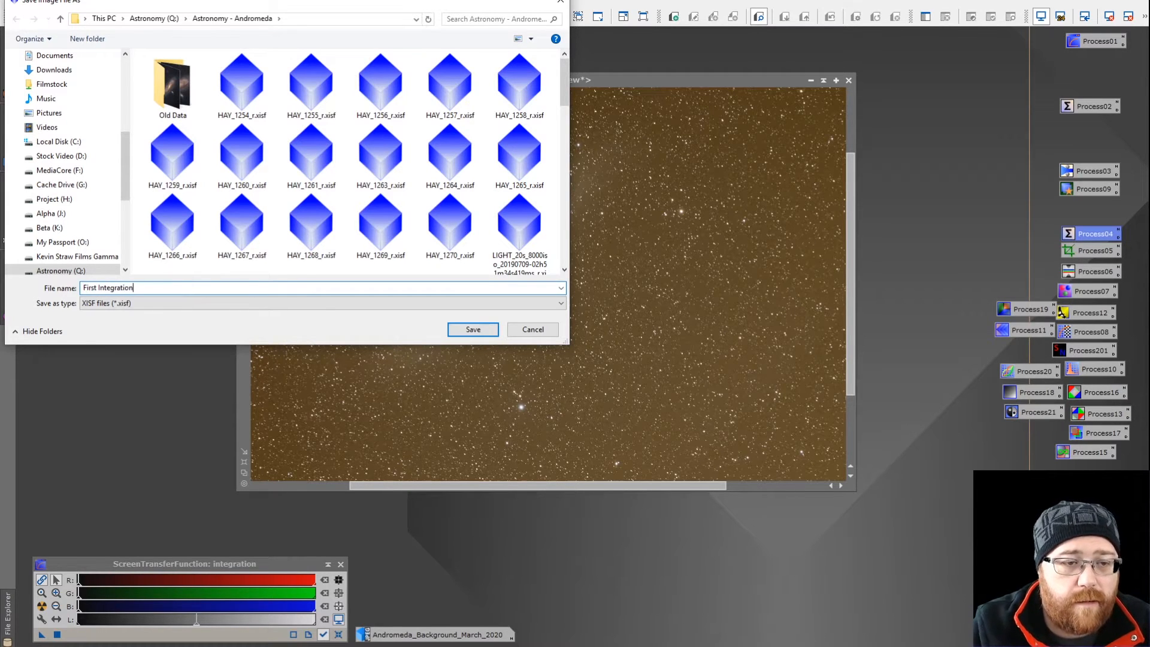
click(451, 331)
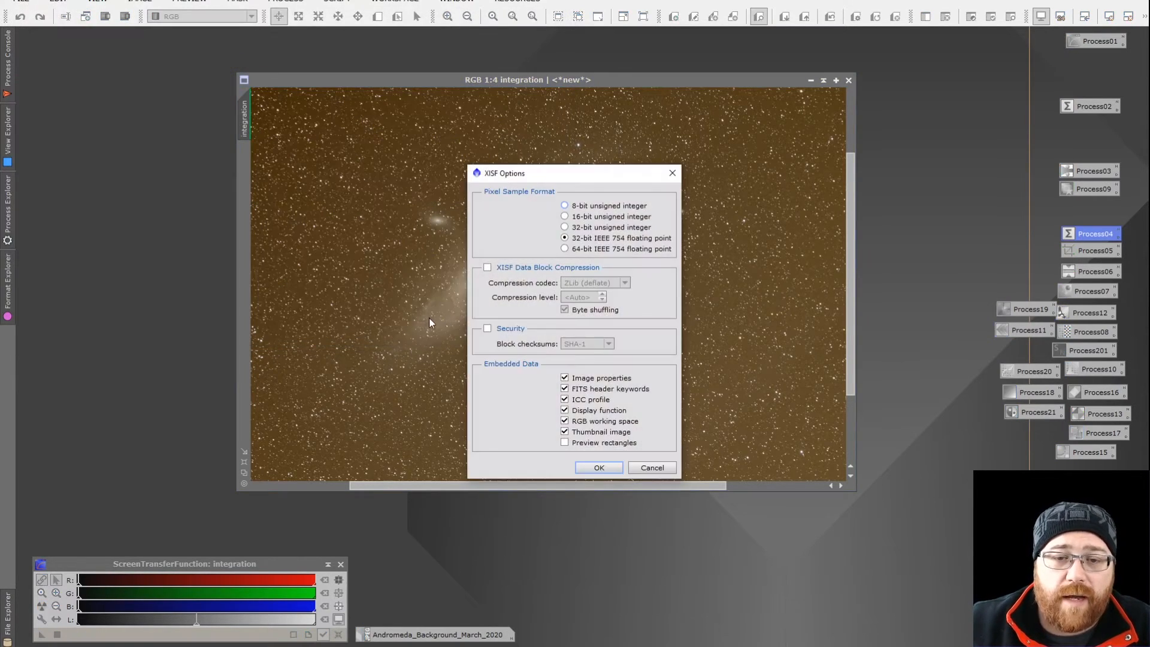
click(599, 467)
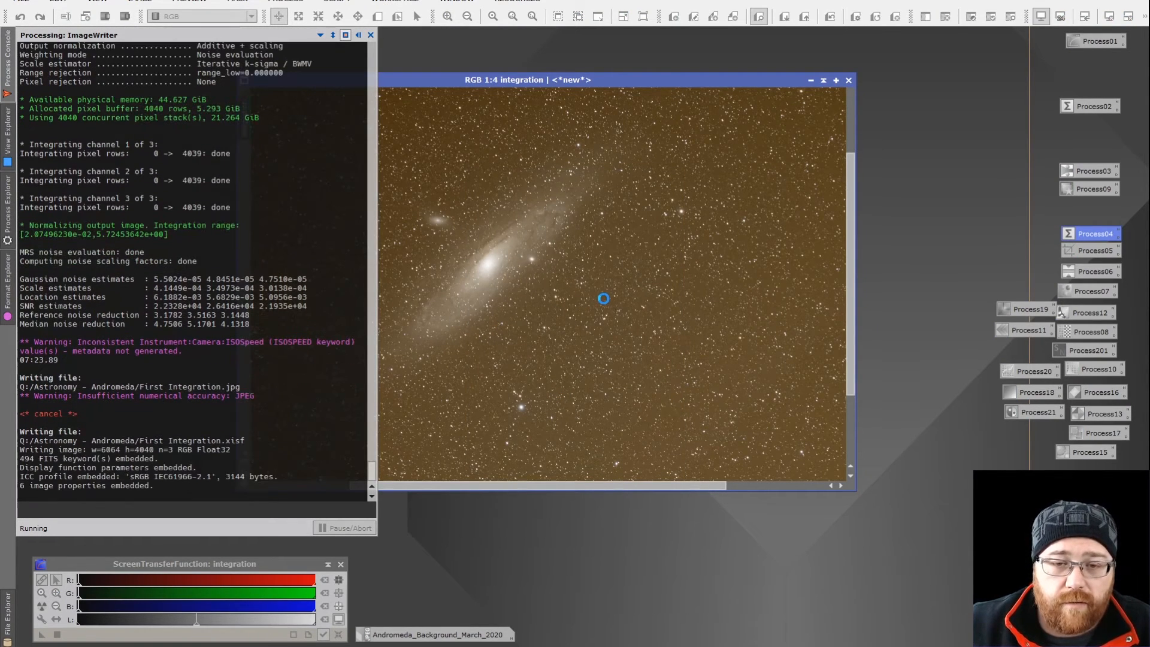
Step: Start a DynamicCrop on the integration image from Process05, rotating the frame about 44.5° and narrowing it to about 3812 pixels wide
scroll(575, 282, down, 1)
scroll(512, 246, up, 4)
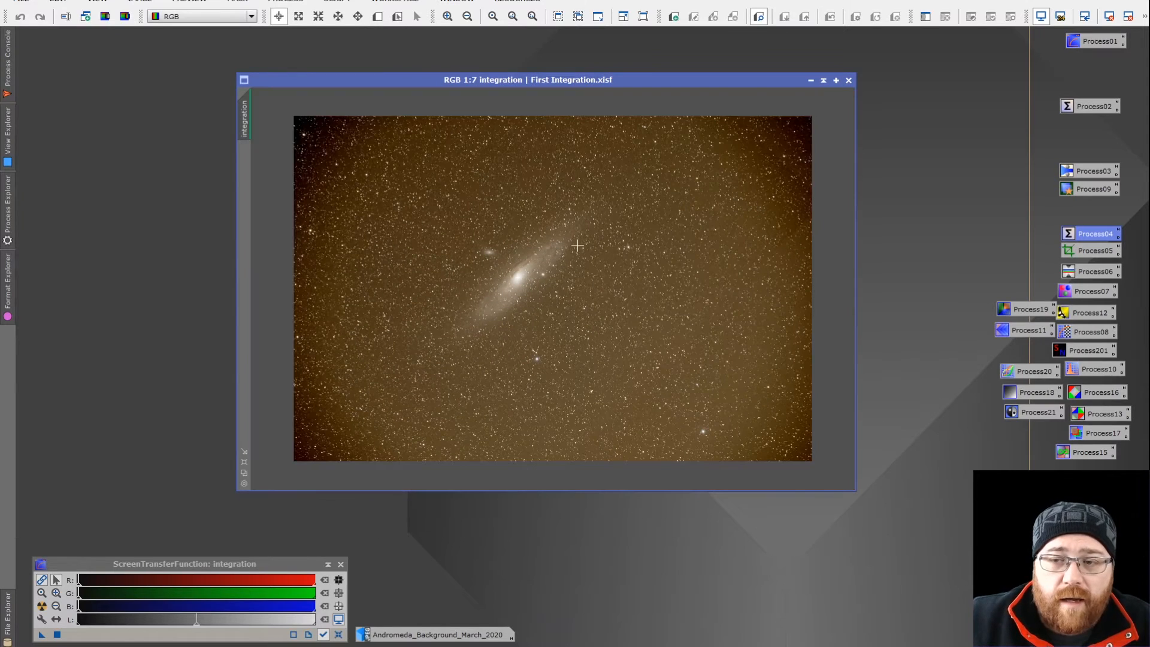
click(1080, 272)
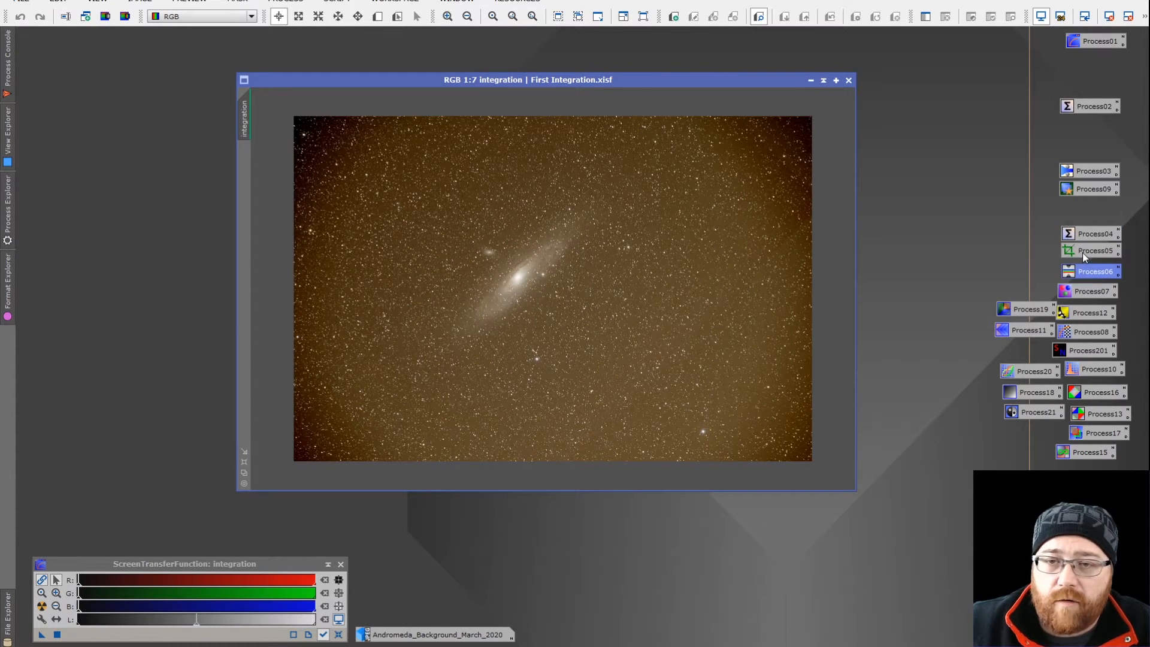
click(1084, 252)
double_click(1084, 253)
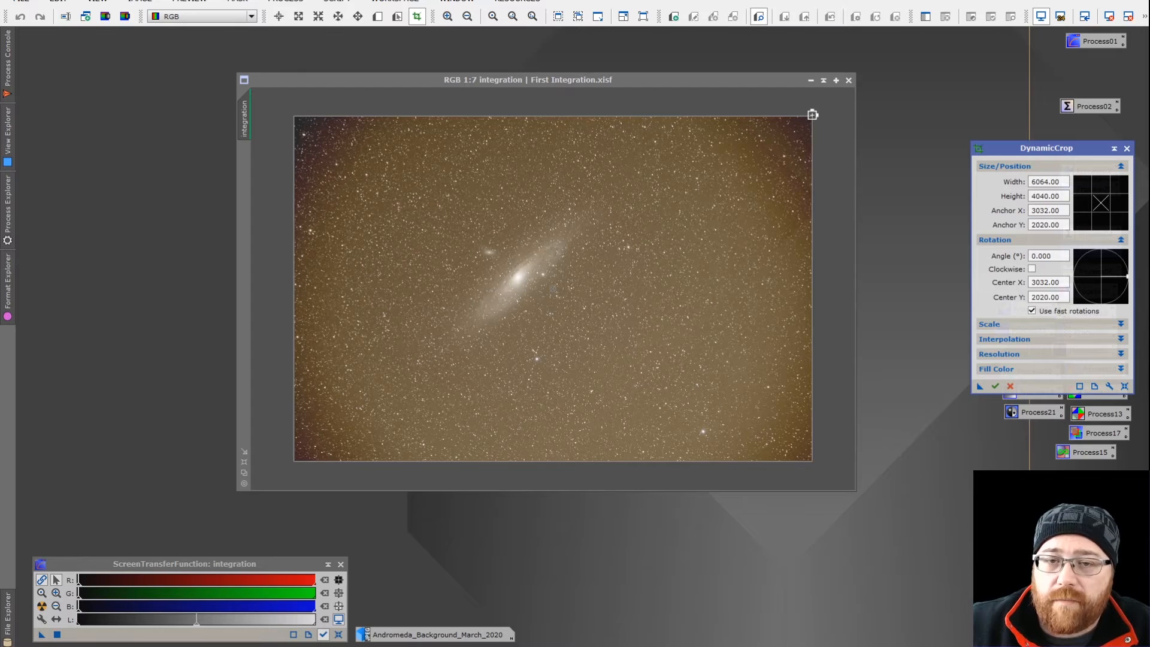
drag(813, 114, 583, 146)
drag(847, 225, 691, 239)
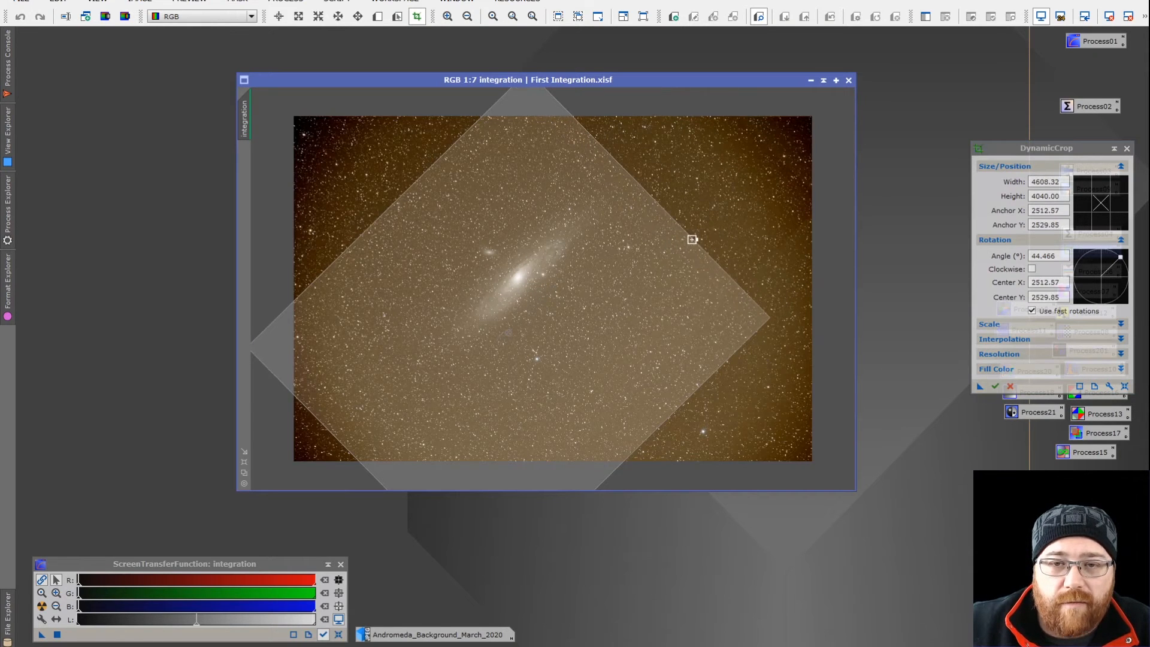
drag(256, 357, 367, 373)
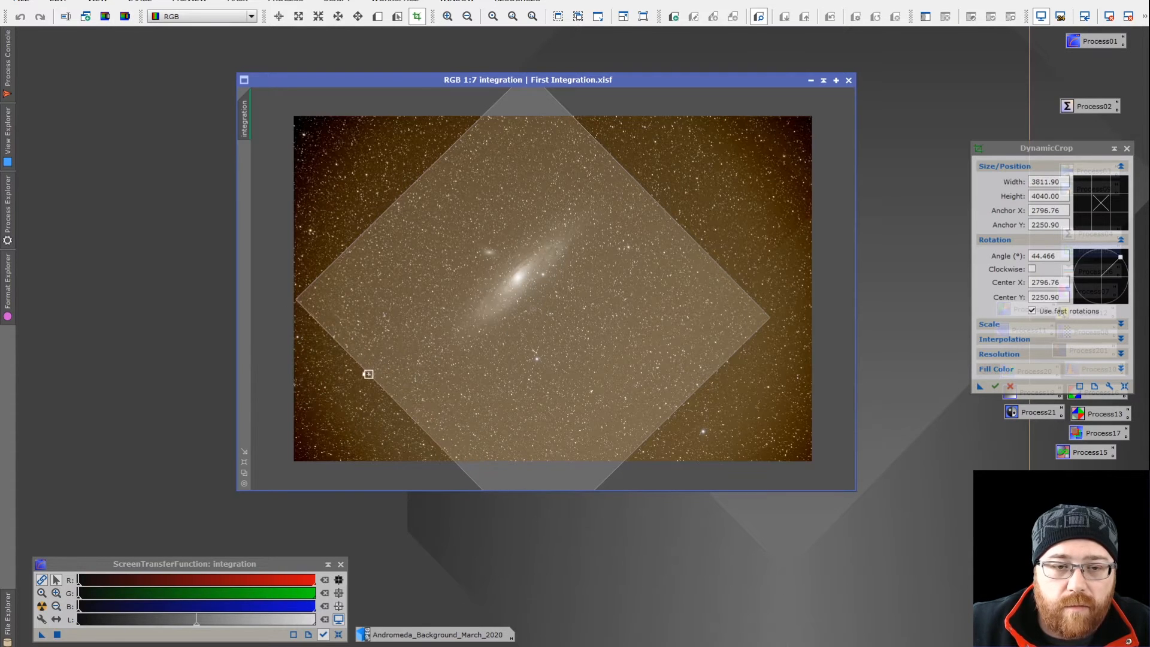
Step: Tighten and rotate the crop frame around the galaxy so its long axis lies roughly horizontal, apply the crop, and close DynamicCrop
drag(686, 401, 605, 312)
drag(500, 103, 531, 154)
drag(664, 155, 686, 171)
drag(334, 319, 346, 295)
key(Return)
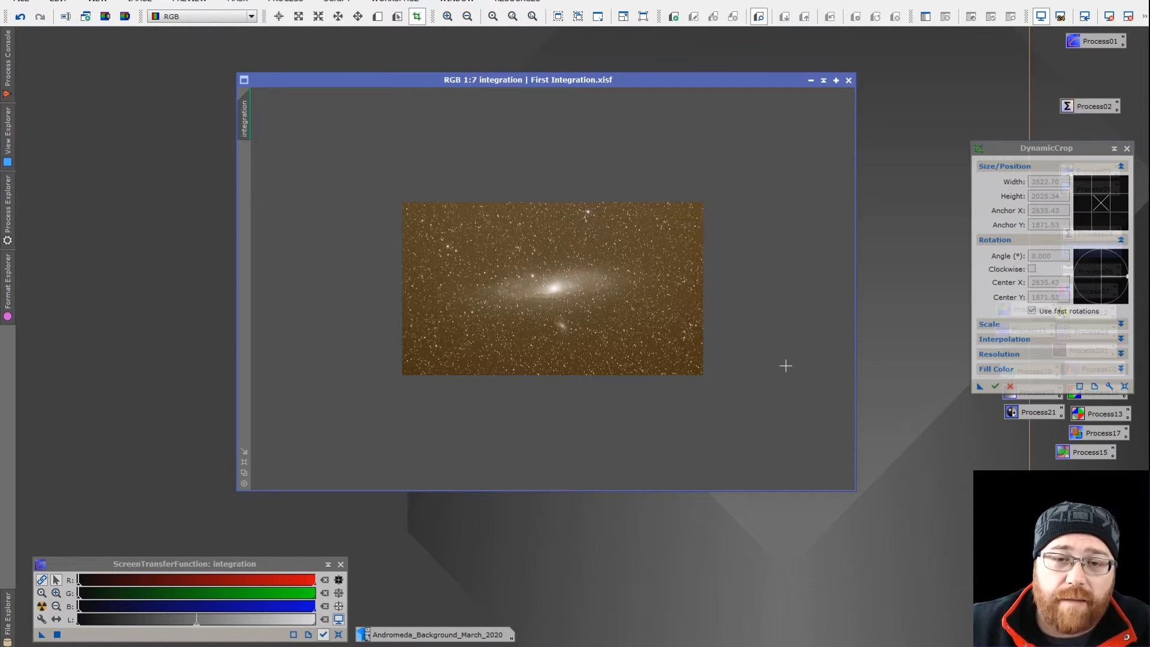
click(1127, 150)
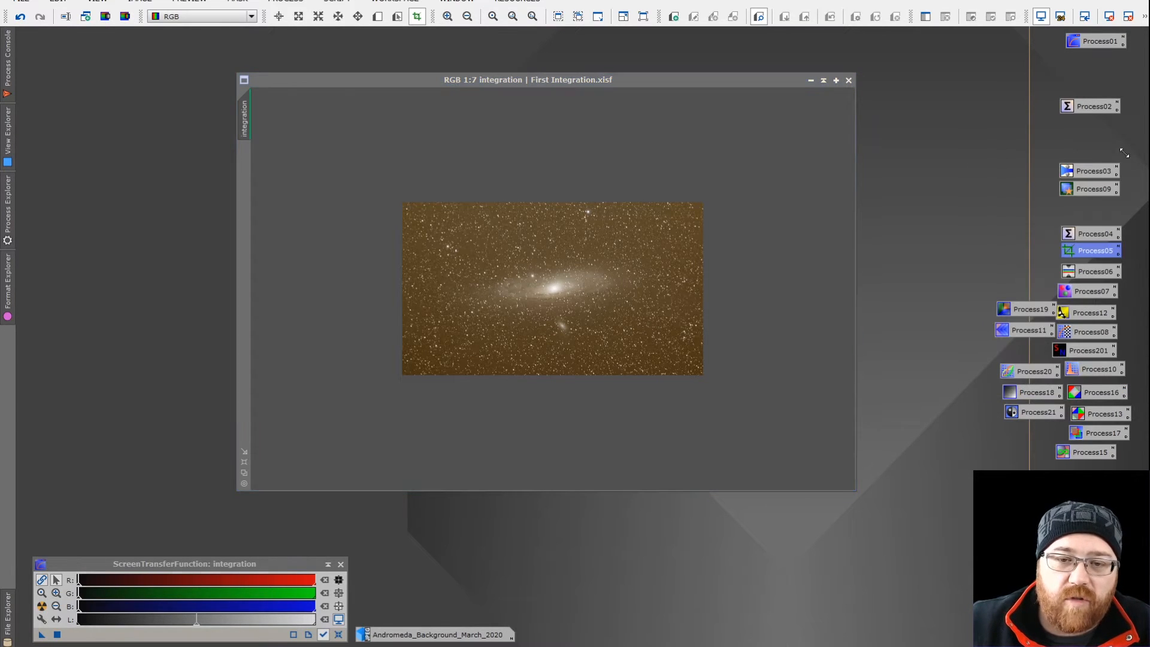
Step: Open BackgroundNeutralization from Process06 and create a small preview over a nearly star-free background patch near the integration image's lower edge
double_click(1074, 272)
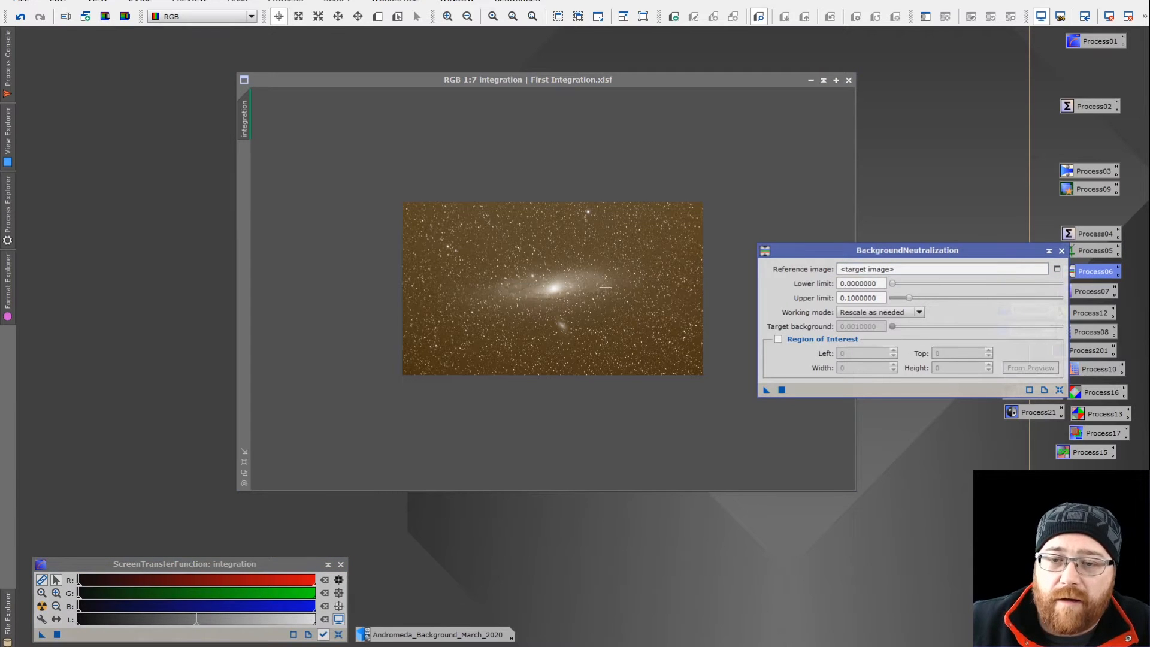
scroll(508, 256, up, 5)
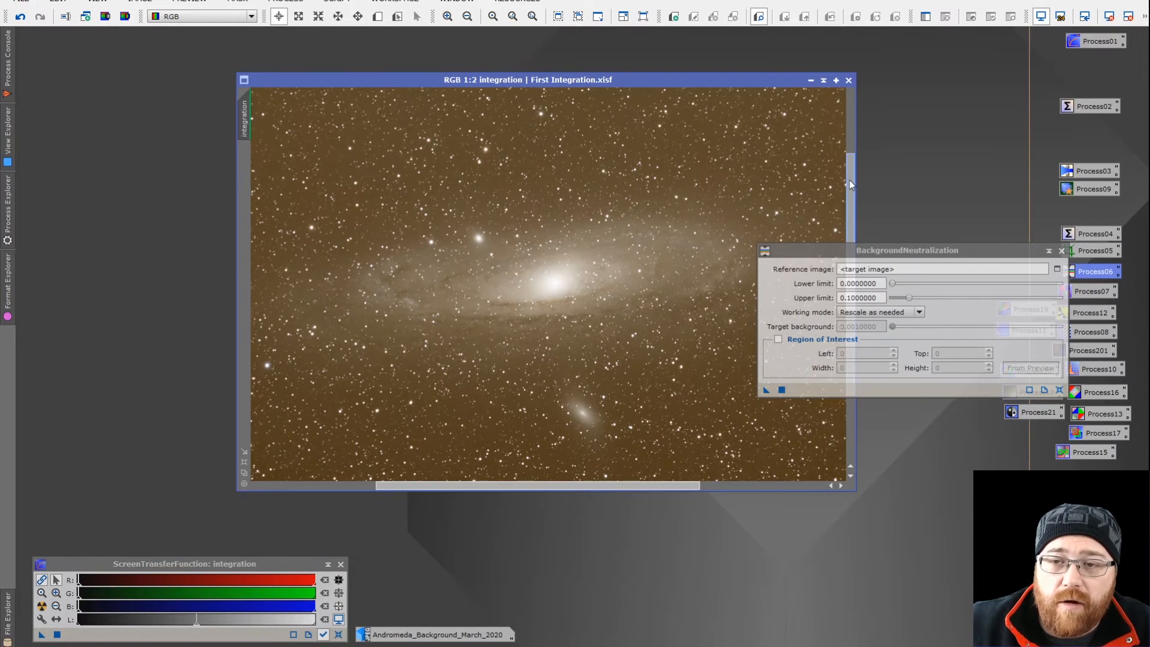
drag(850, 180, 852, 256)
scroll(551, 372, up, 3)
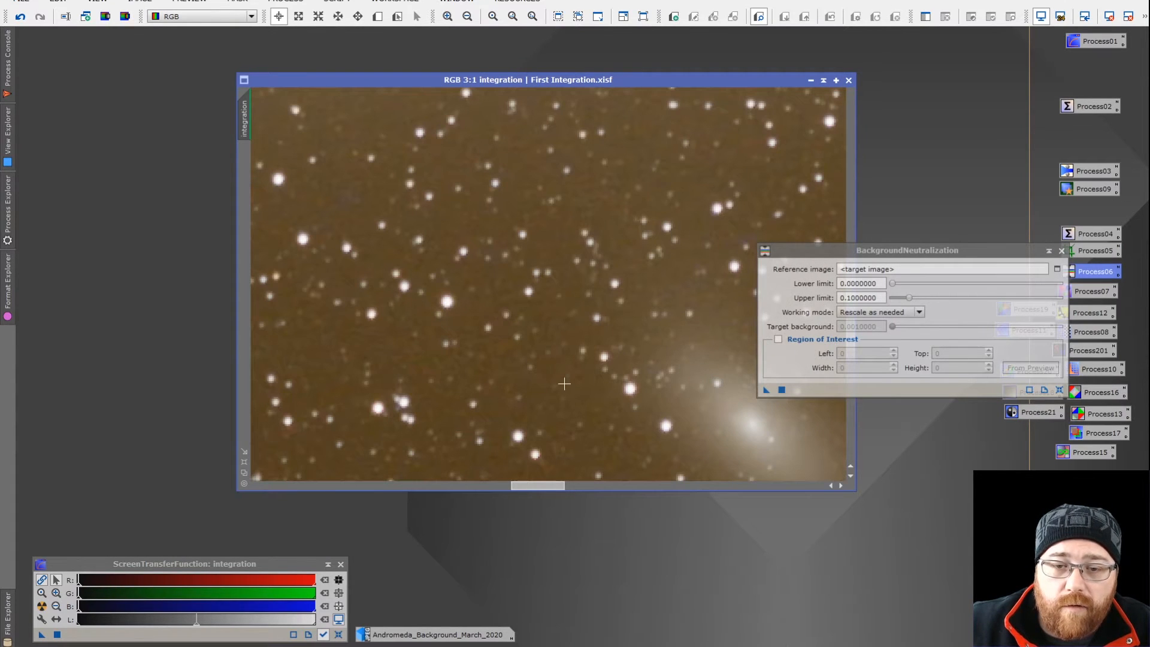
drag(854, 216, 864, 448)
drag(854, 304, 857, 454)
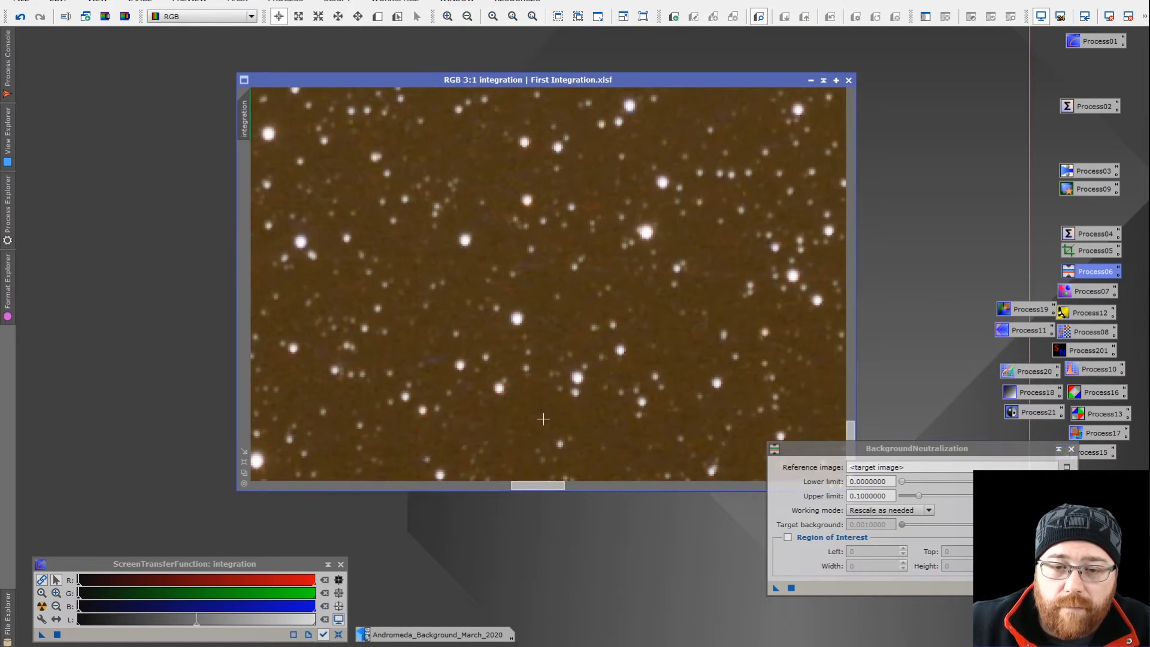
right_click(559, 413)
mouse_move(635, 303)
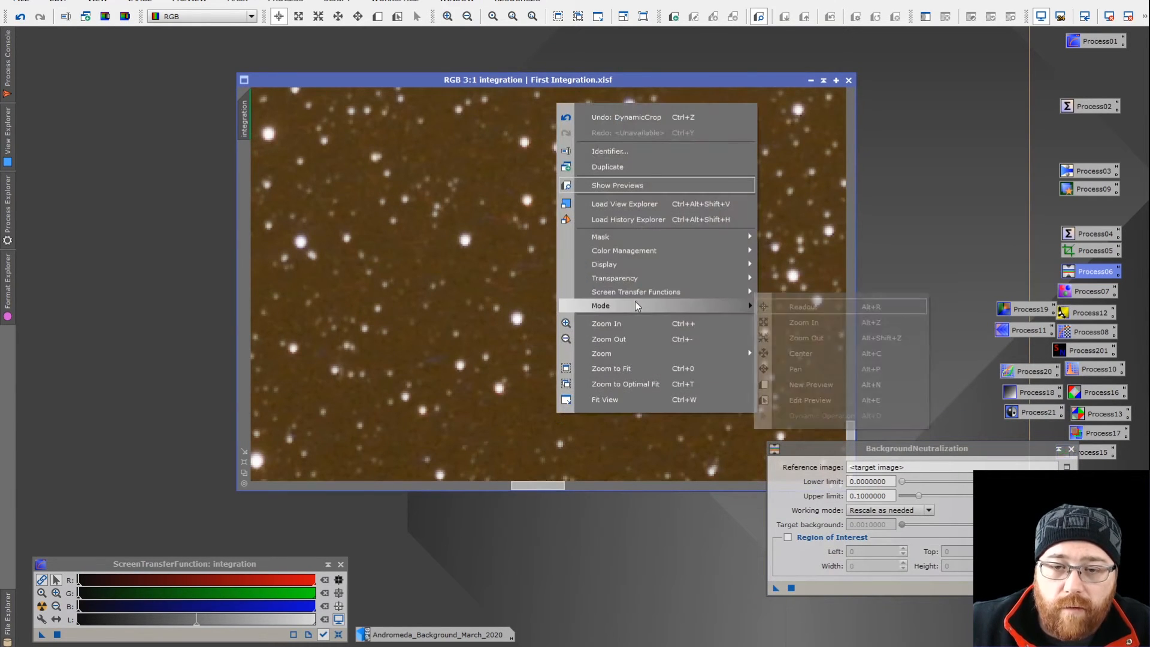
click(798, 384)
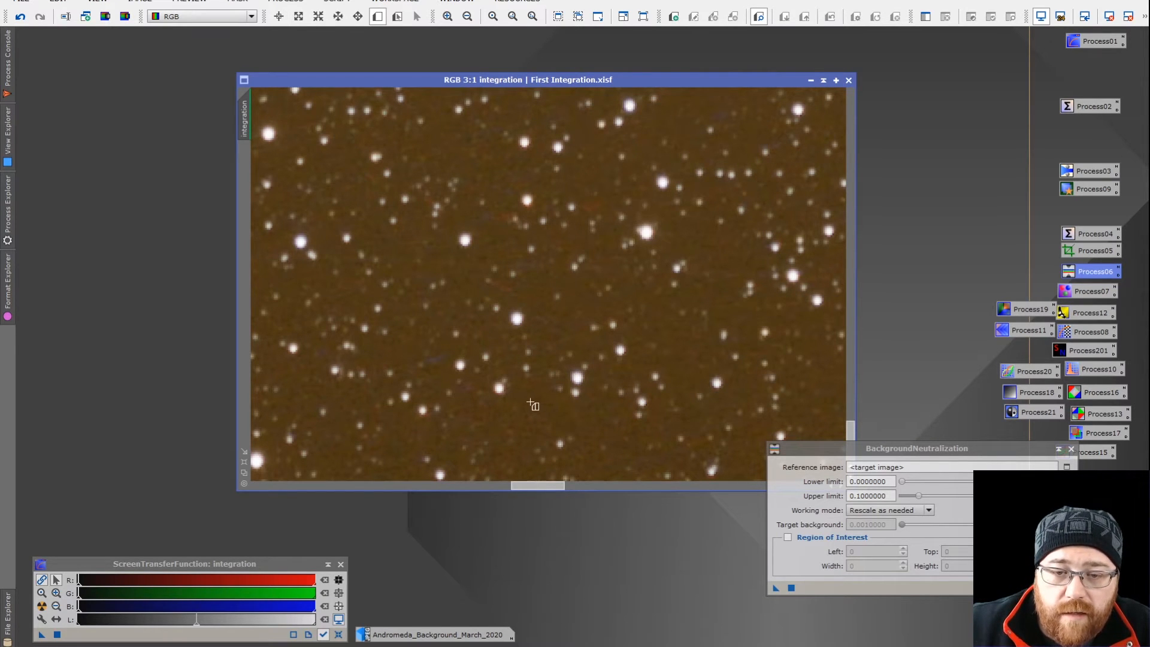
drag(519, 400, 596, 430)
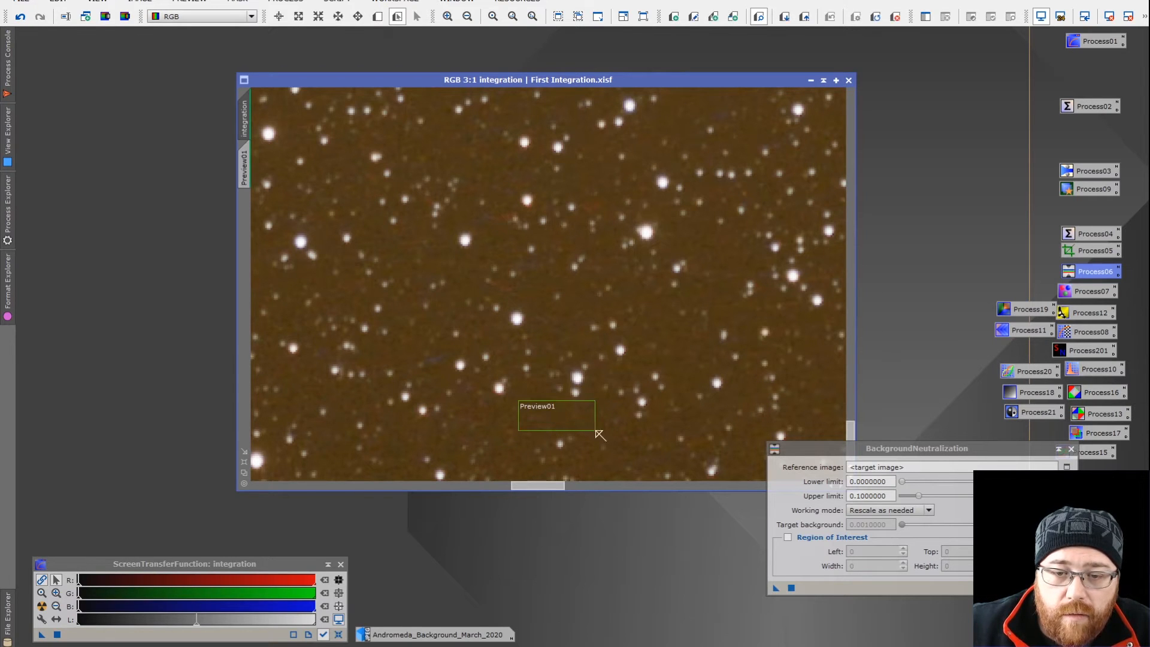
Step: Neutralize the integration image's background using integration->Preview01 as the reference image with an upper limit of 0.1000000, and close BackgroundNeutralization
click(1067, 467)
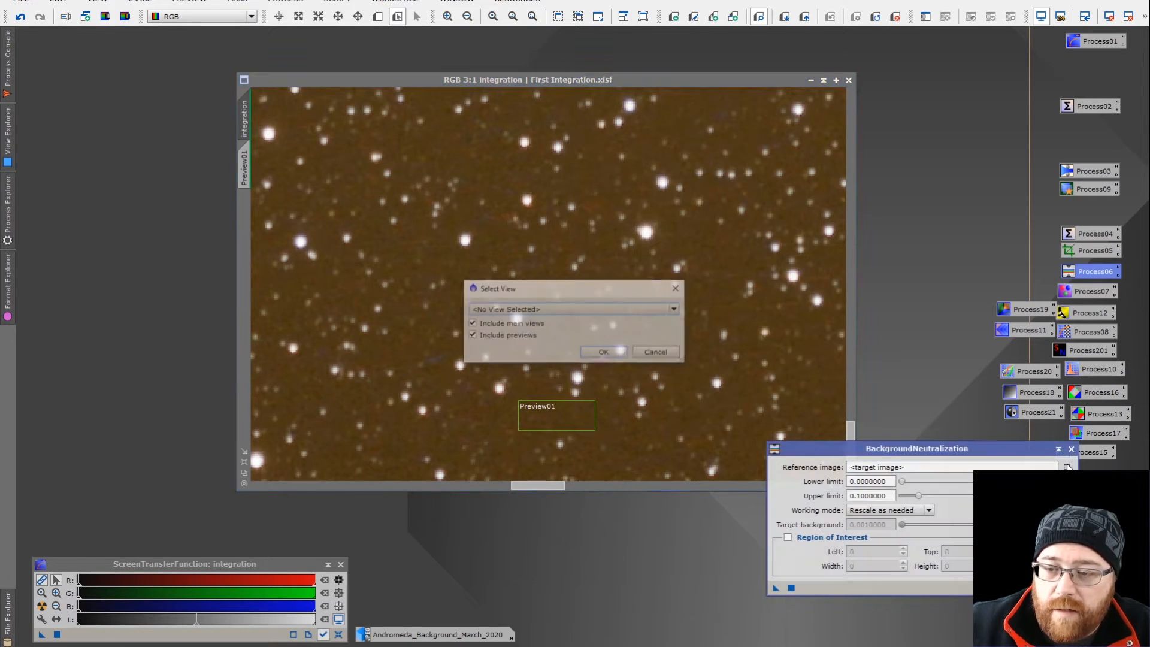
click(679, 310)
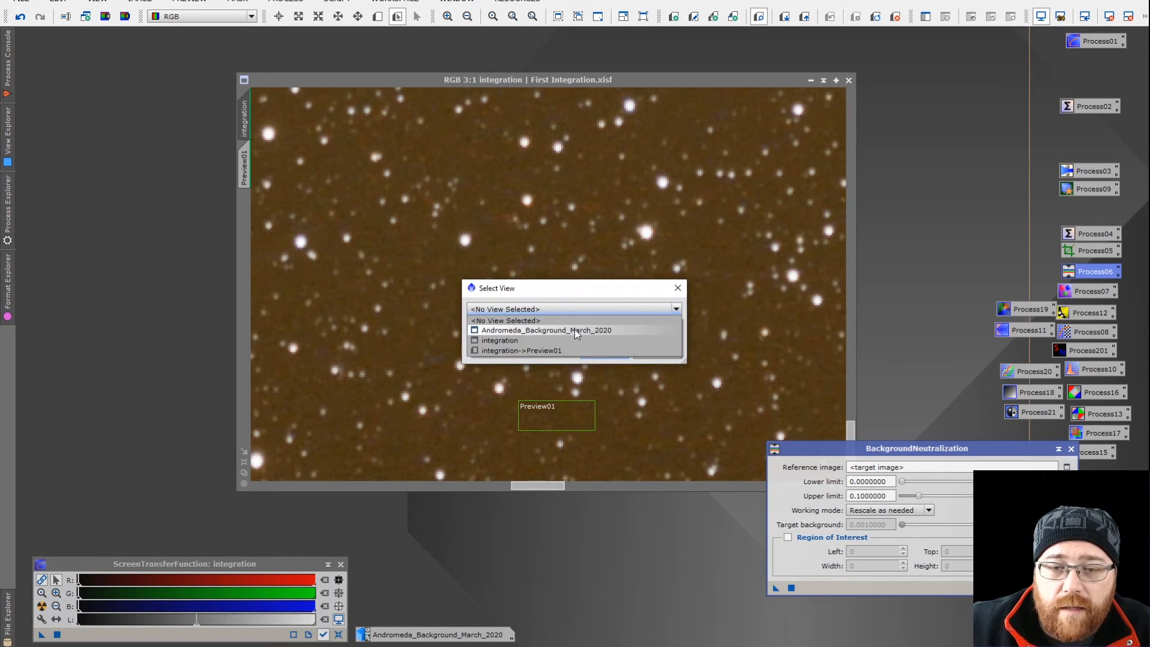
click(558, 351)
click(597, 354)
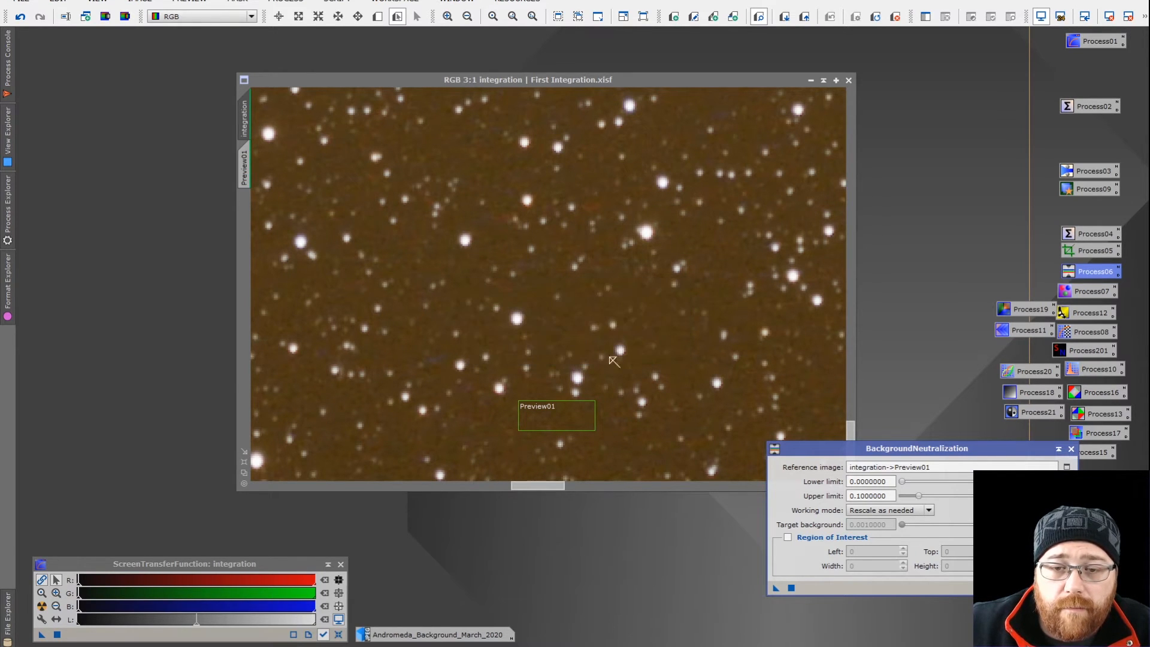
click(792, 588)
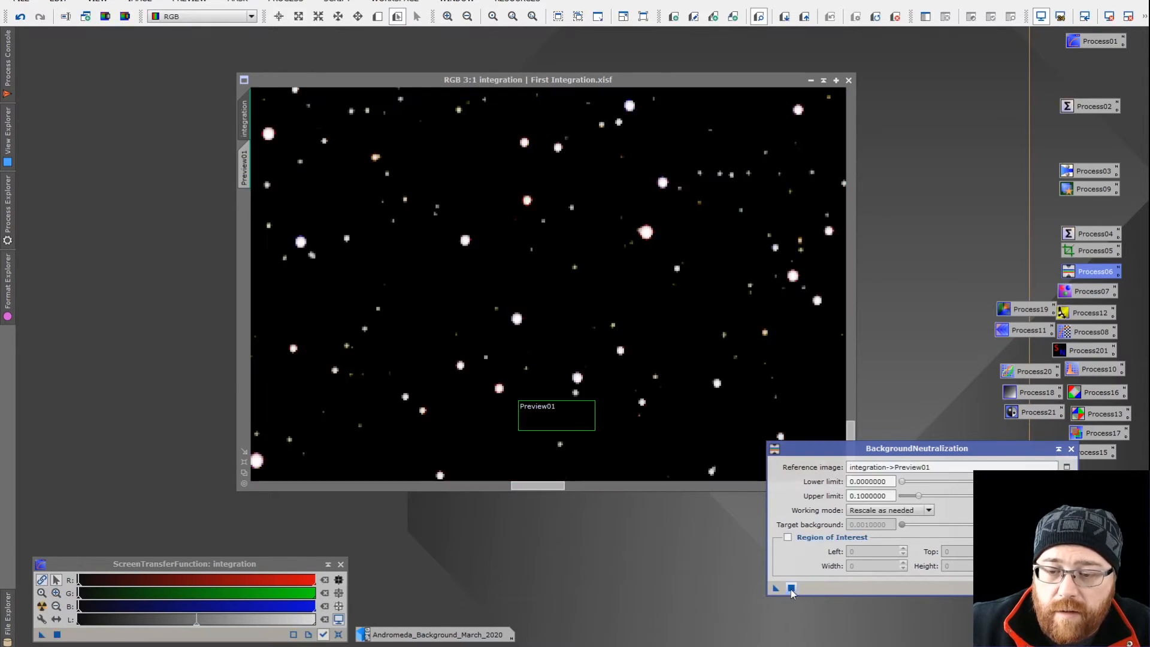
click(1071, 448)
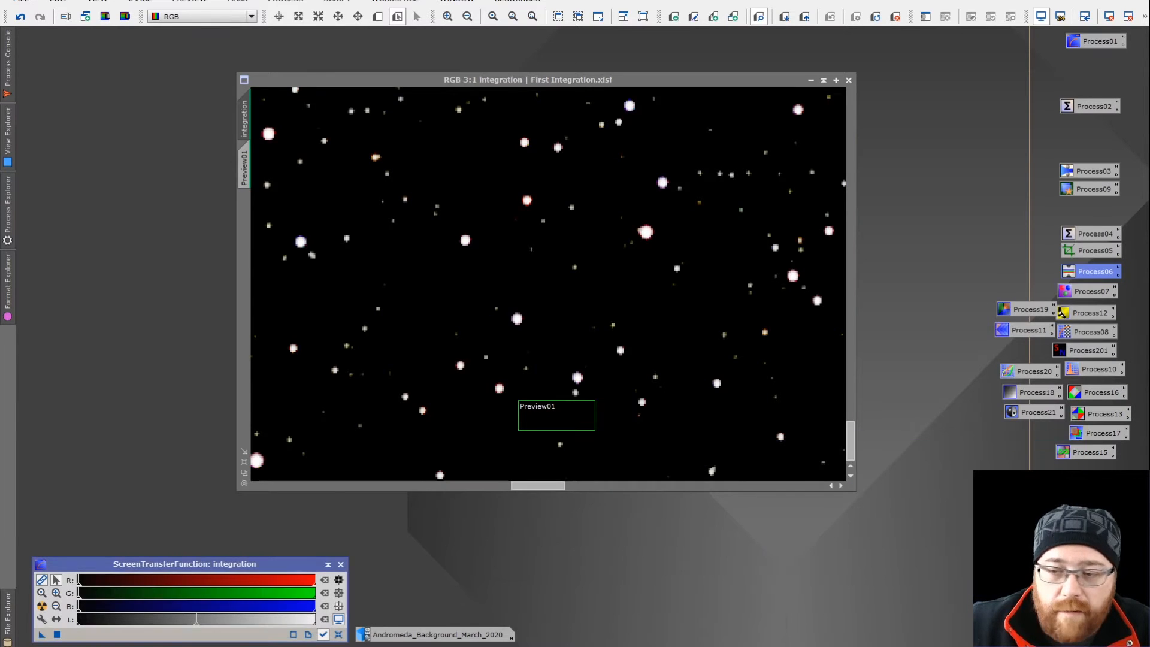
Step: Auto-stretch the neutralized integration image's display with ScreenTransferFunction and inspect the galaxy's colour and detail up close
scroll(449, 336, up, 3)
scroll(449, 336, down, 9)
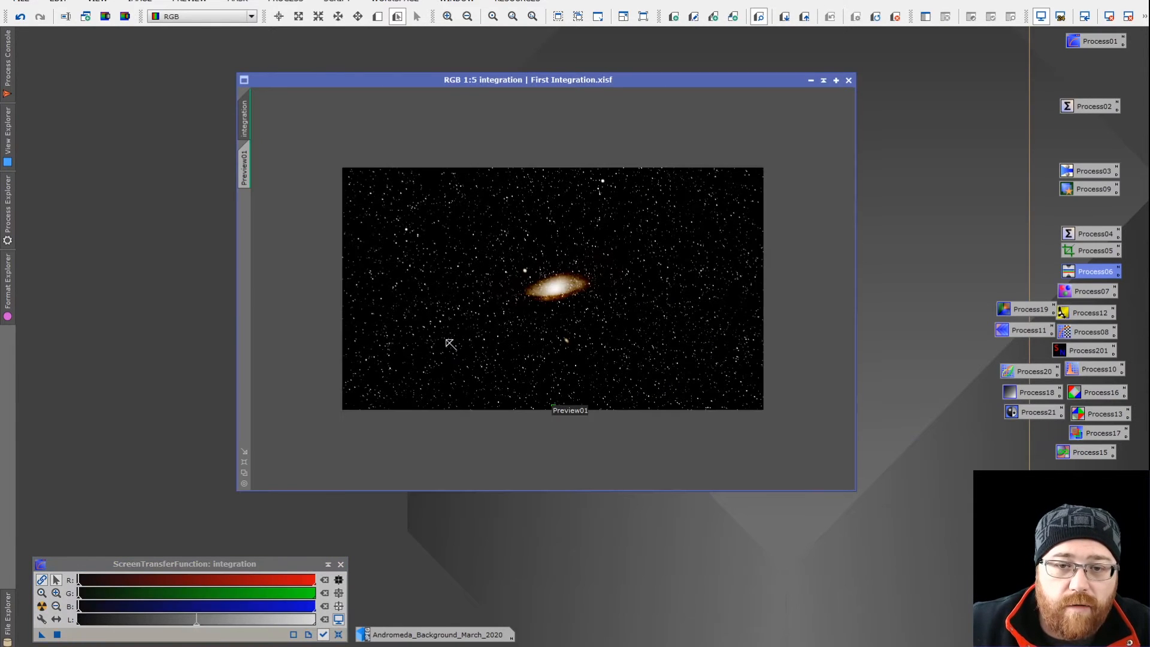
click(42, 606)
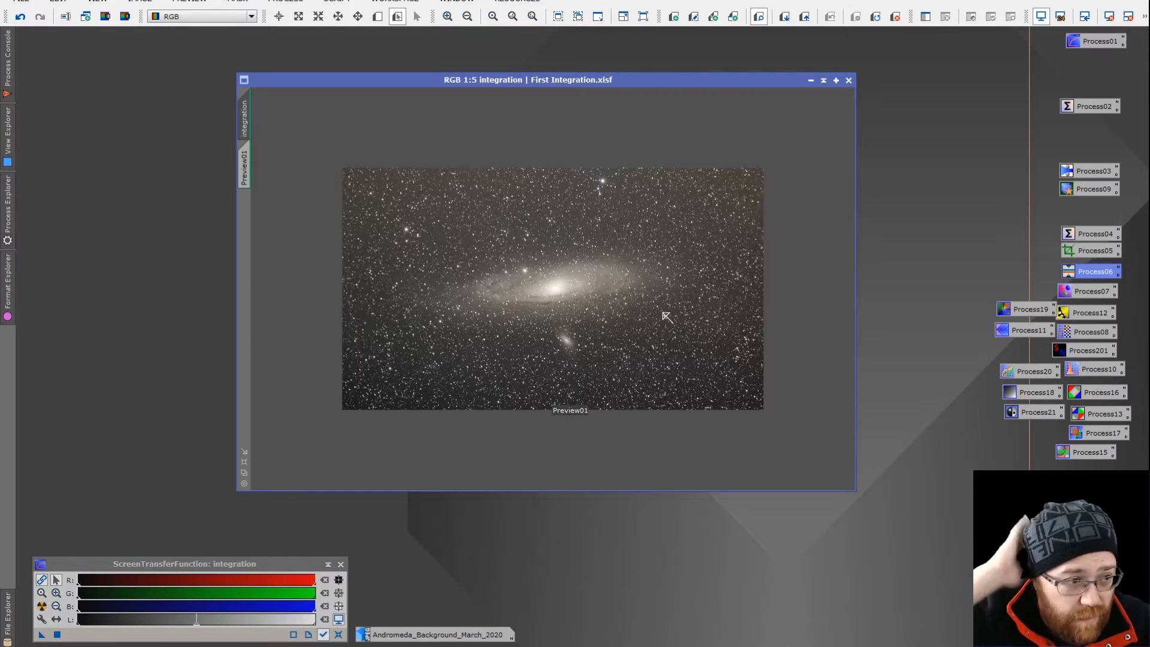
scroll(558, 250, up, 4)
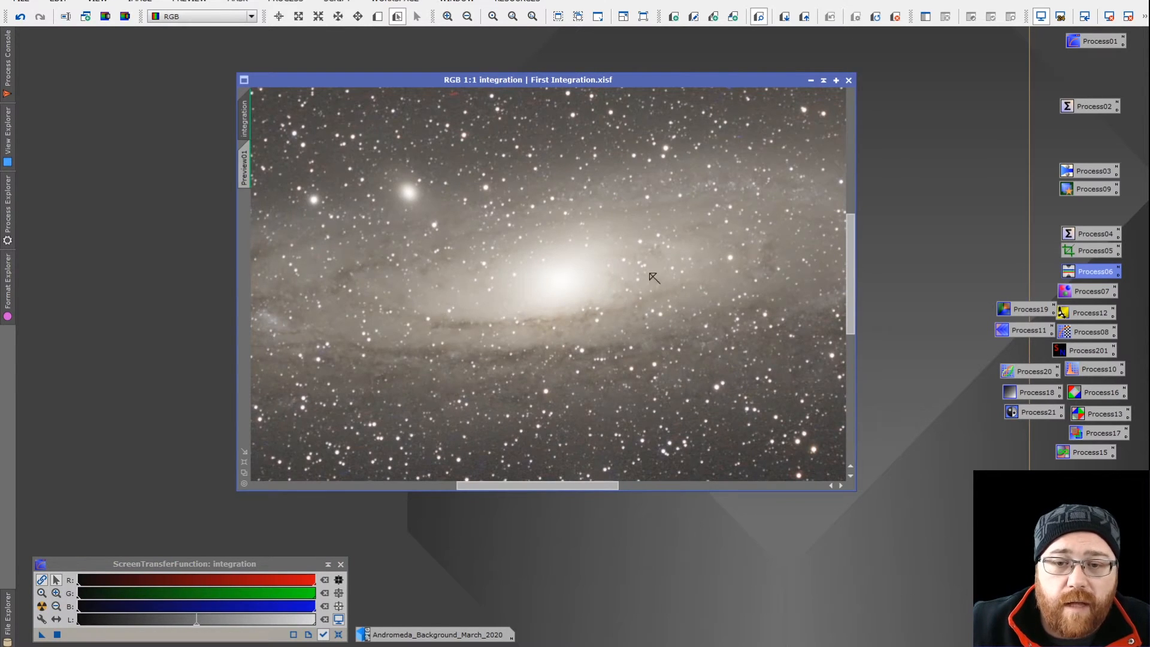
scroll(517, 266, up, 1)
scroll(517, 267, down, 2)
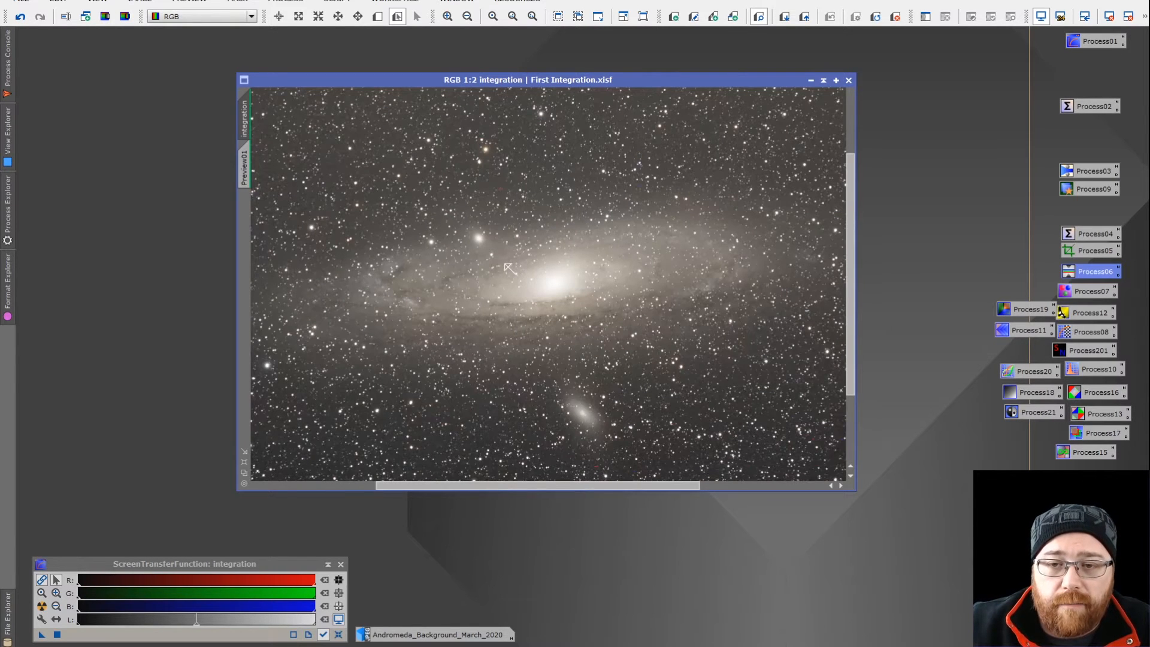
scroll(509, 268, down, 2)
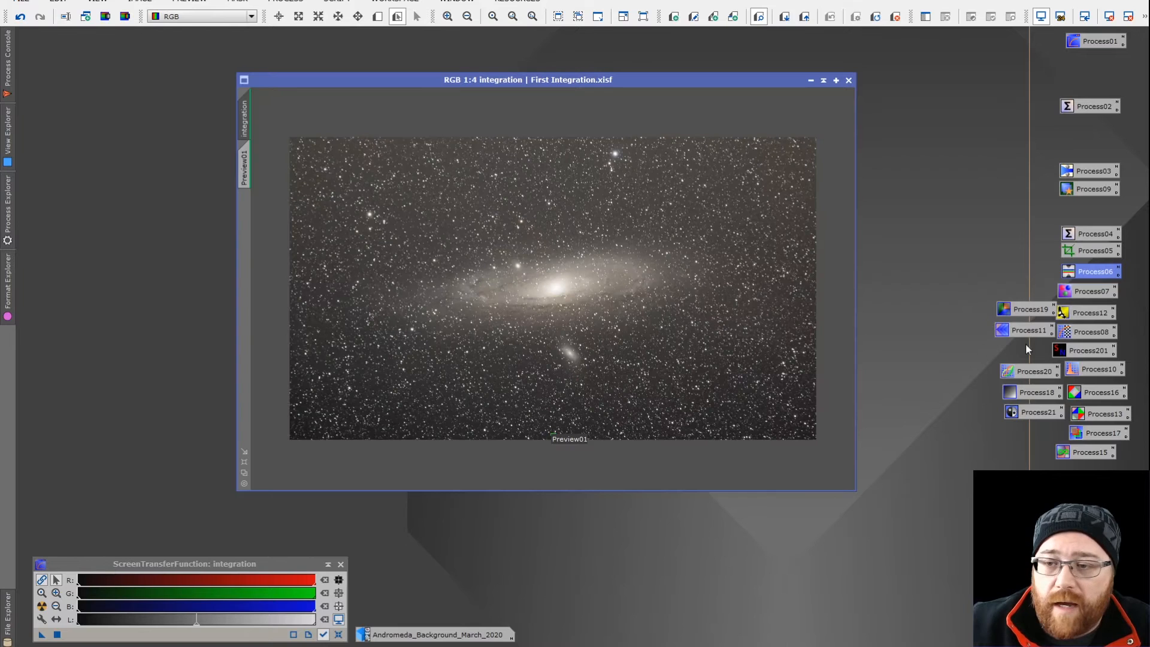
Step: Apply SCNR from Process07 to remove Green with Average Neutral protection, amount 1.00 and preserved lightness, and close it
double_click(1073, 292)
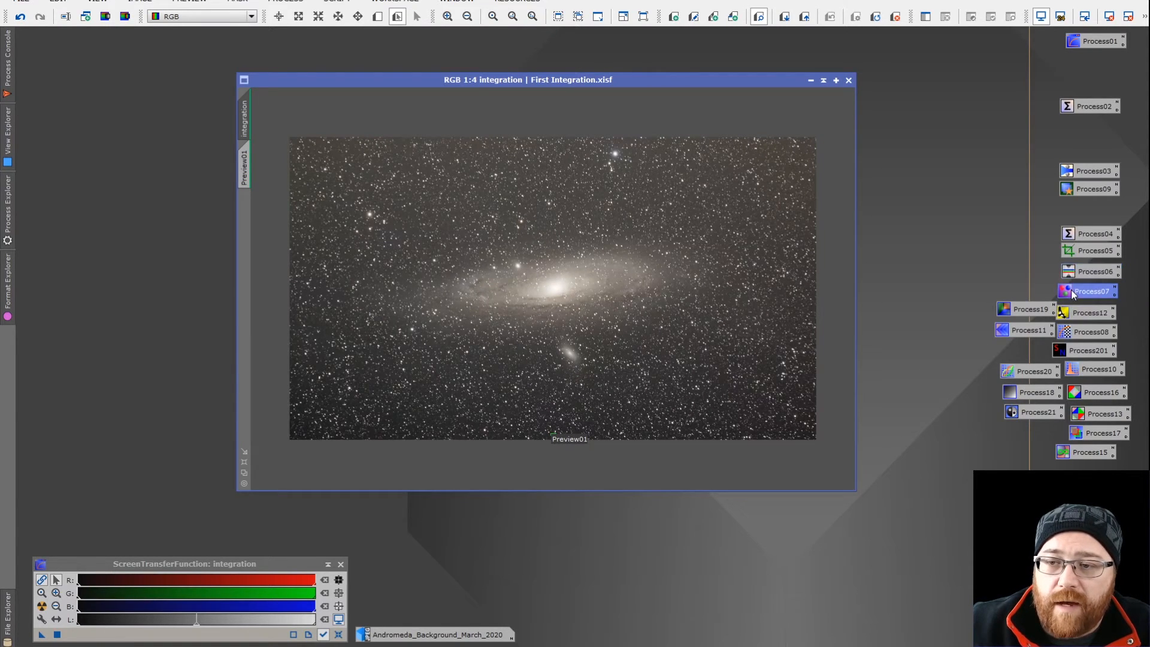
click(813, 367)
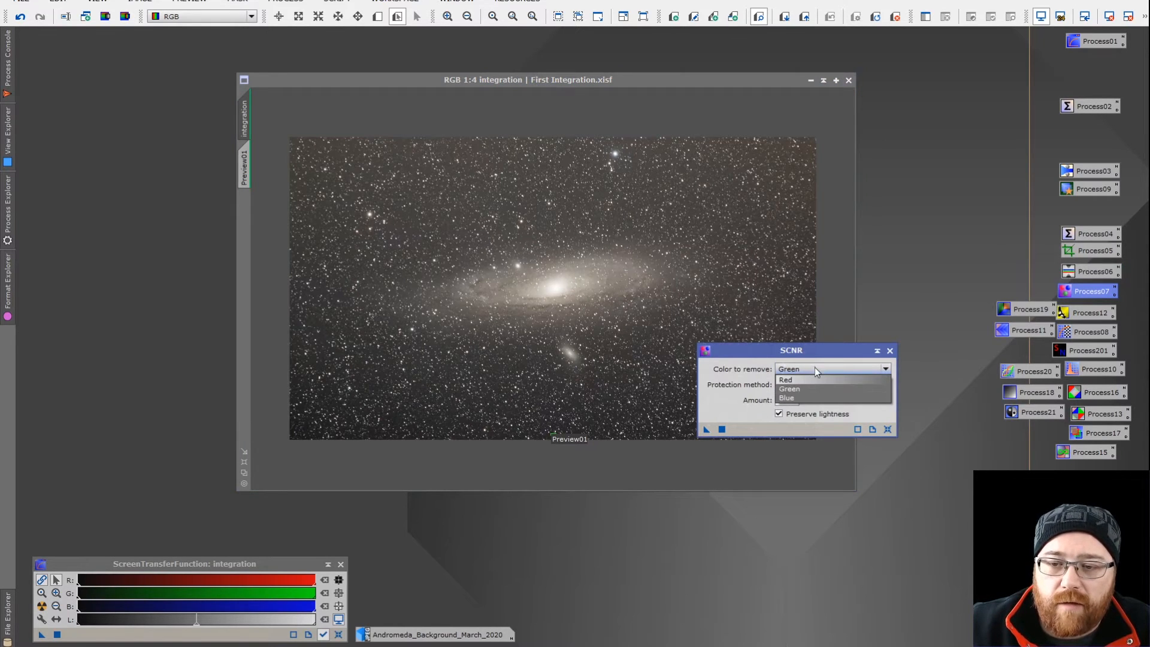
click(815, 366)
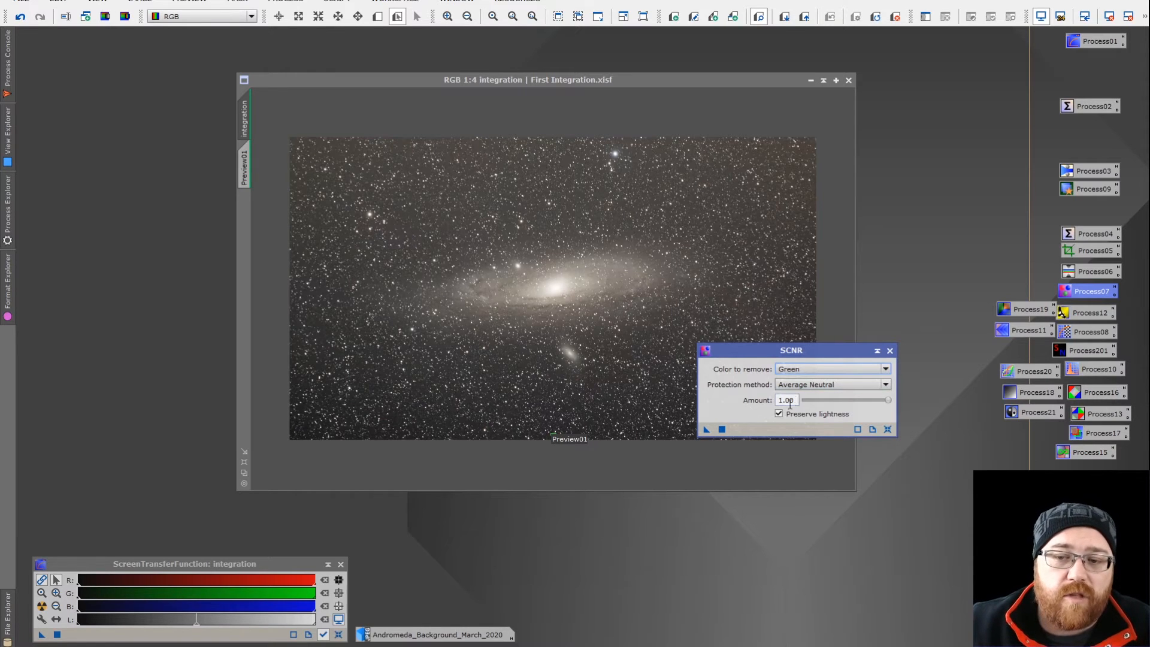
click(723, 430)
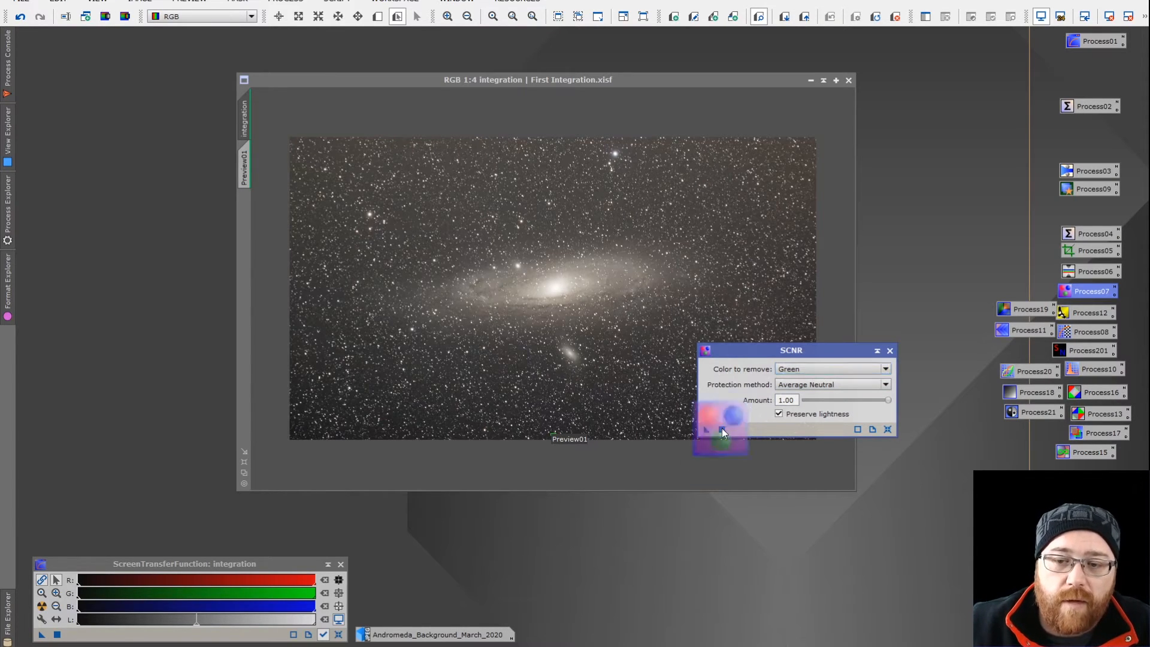
click(891, 352)
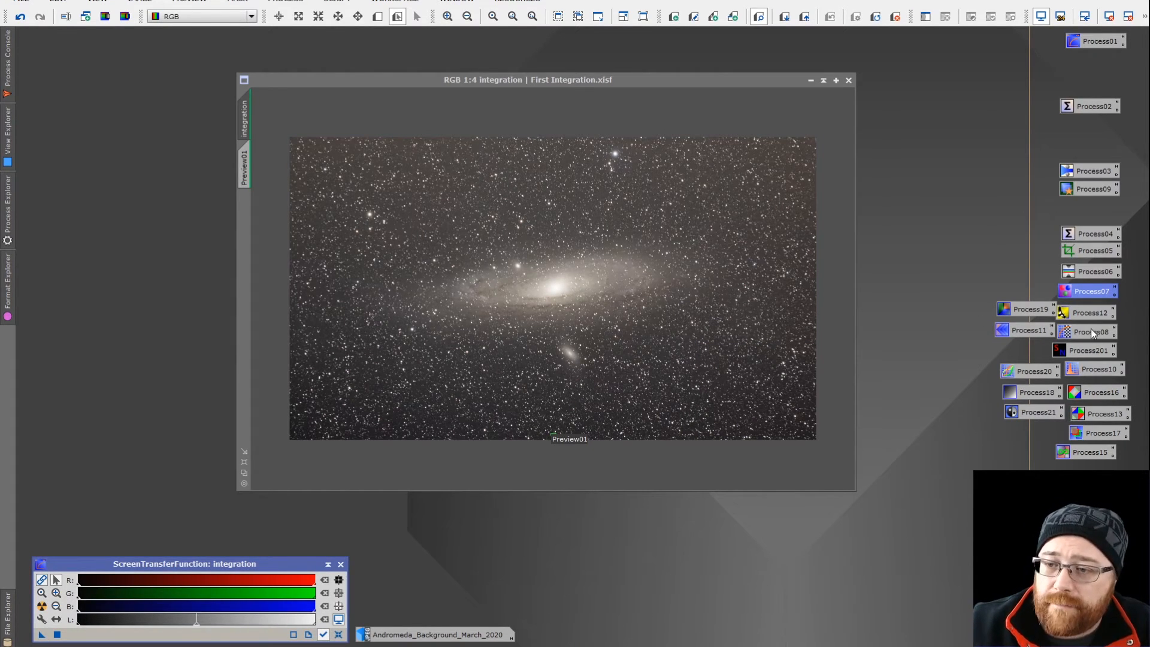
double_click(1039, 310)
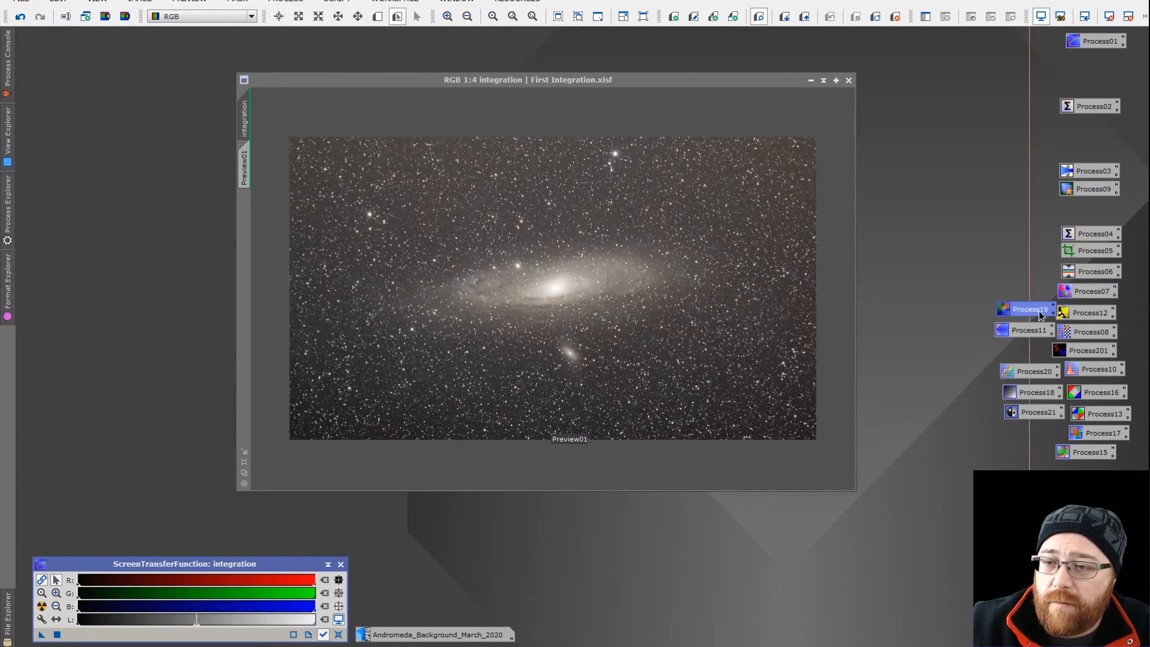
click(1112, 140)
click(562, 348)
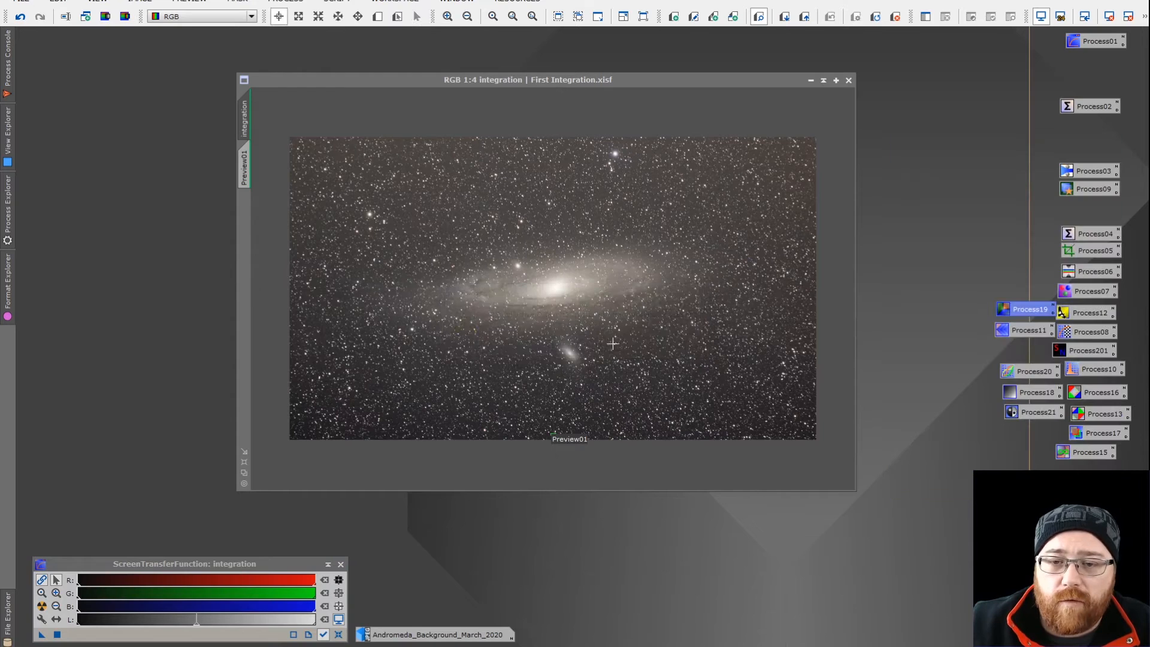
Step: Run AutomaticBackgroundExtractor from Process12 on the integration image with Subtraction correction, and auto-stretch the corrected image's display
double_click(1088, 311)
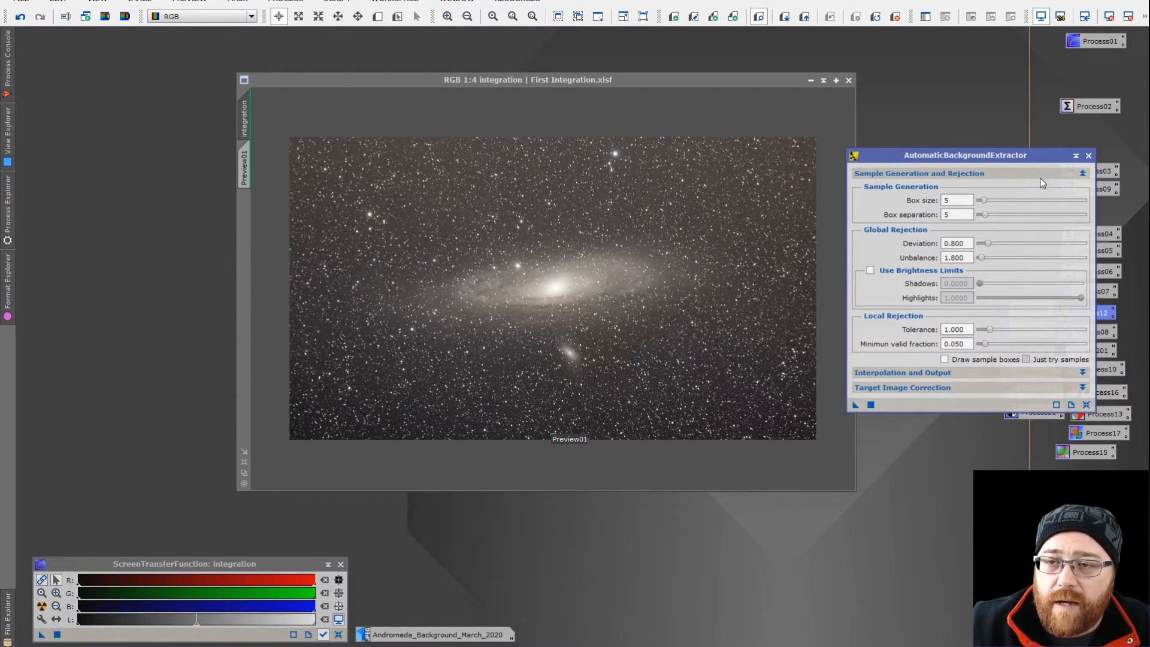
click(885, 390)
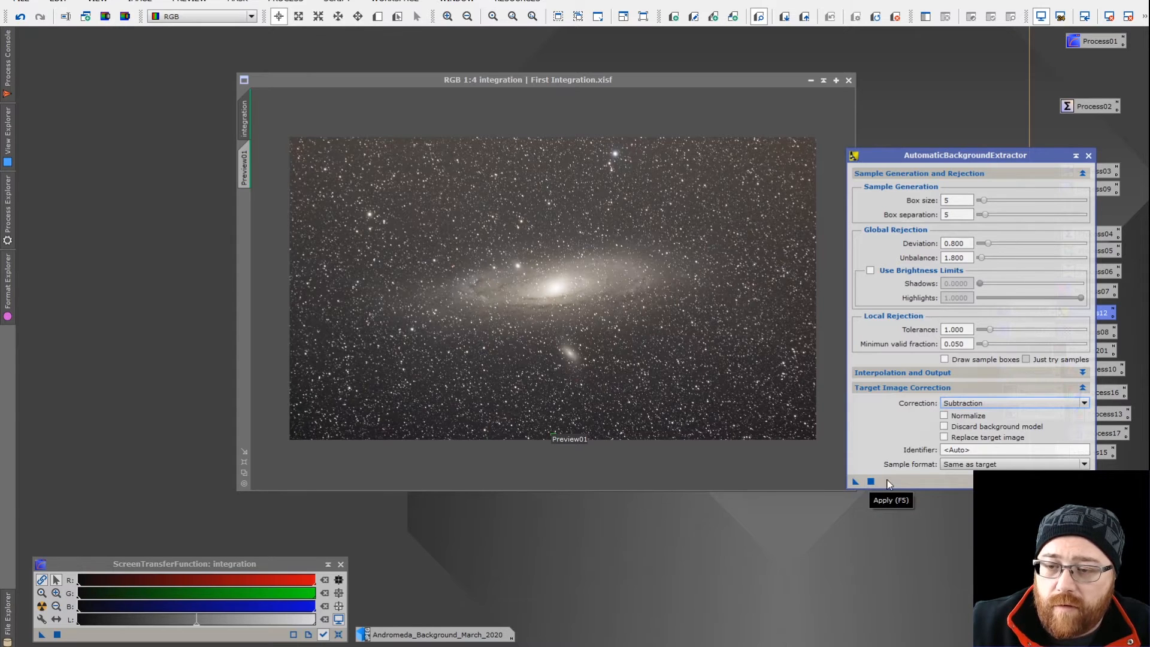
click(871, 481)
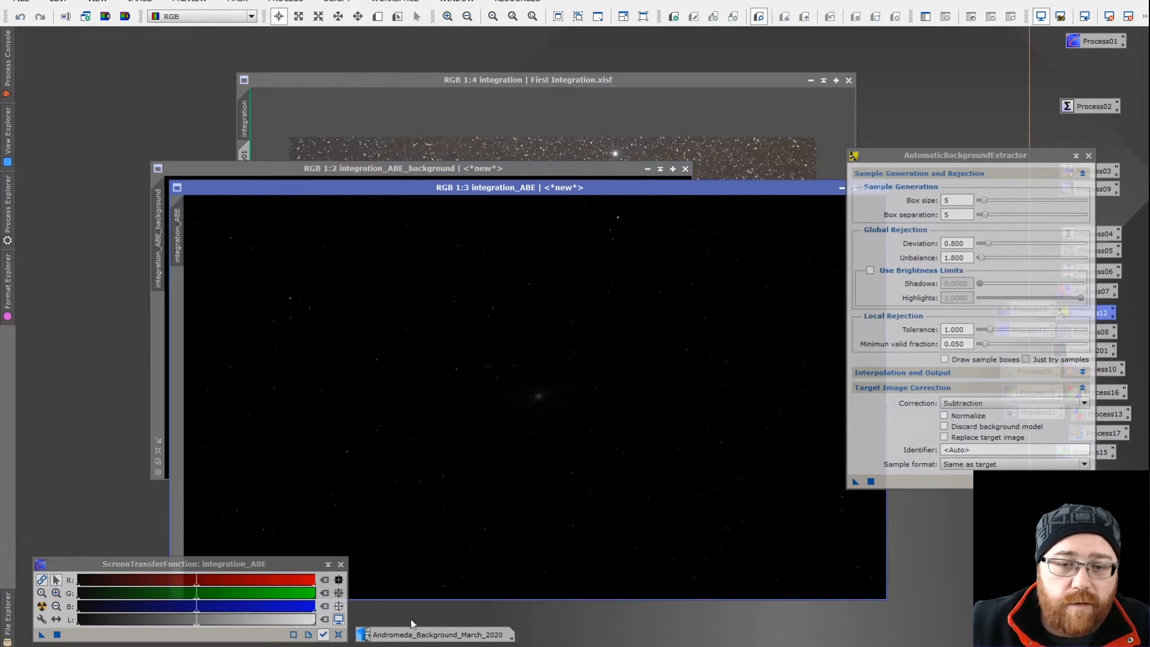
click(41, 606)
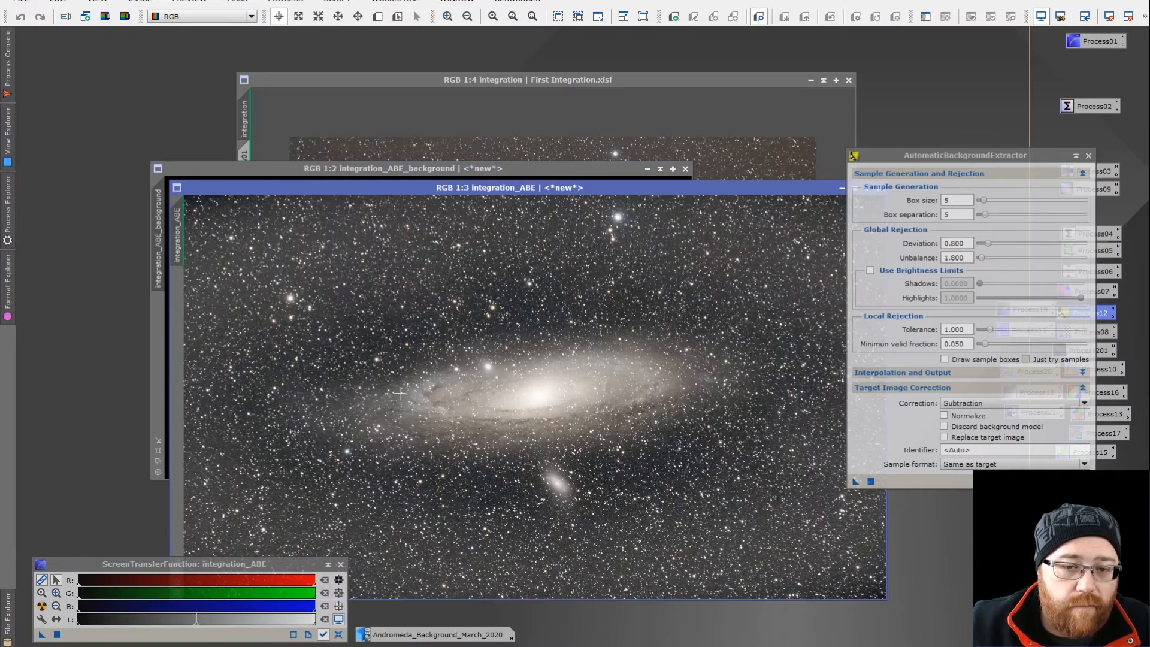
Step: Auto-stretch the extracted background model's display and minimize both extractor images, setting the background model aside from the integration image
drag(666, 193, 948, 229)
click(581, 169)
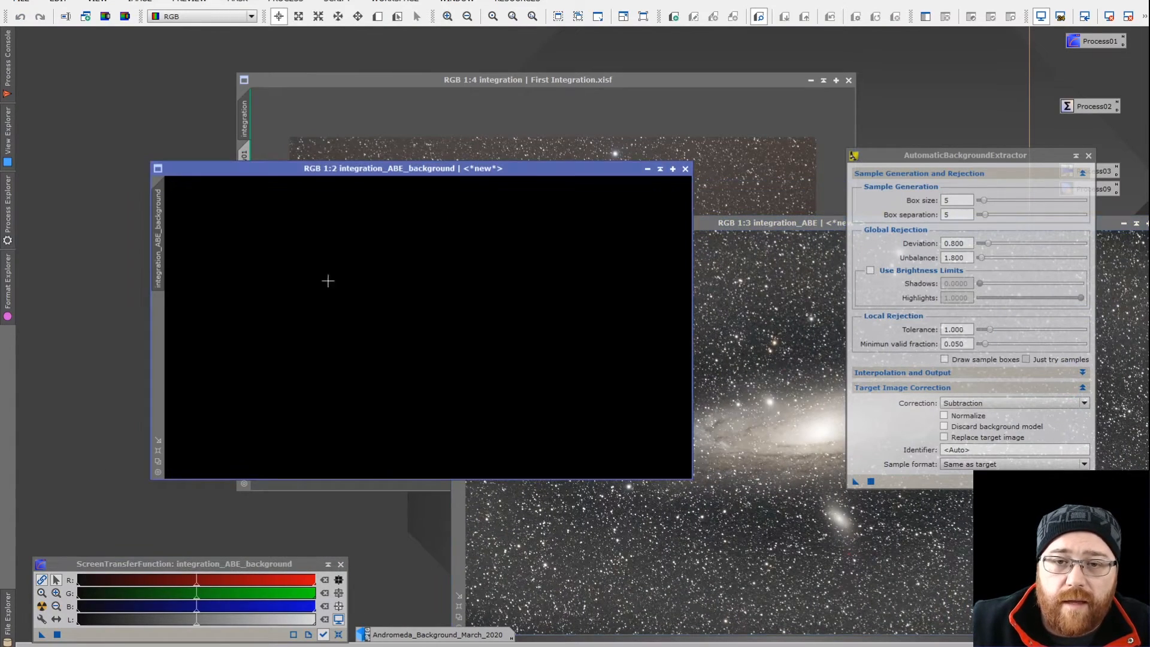
click(41, 607)
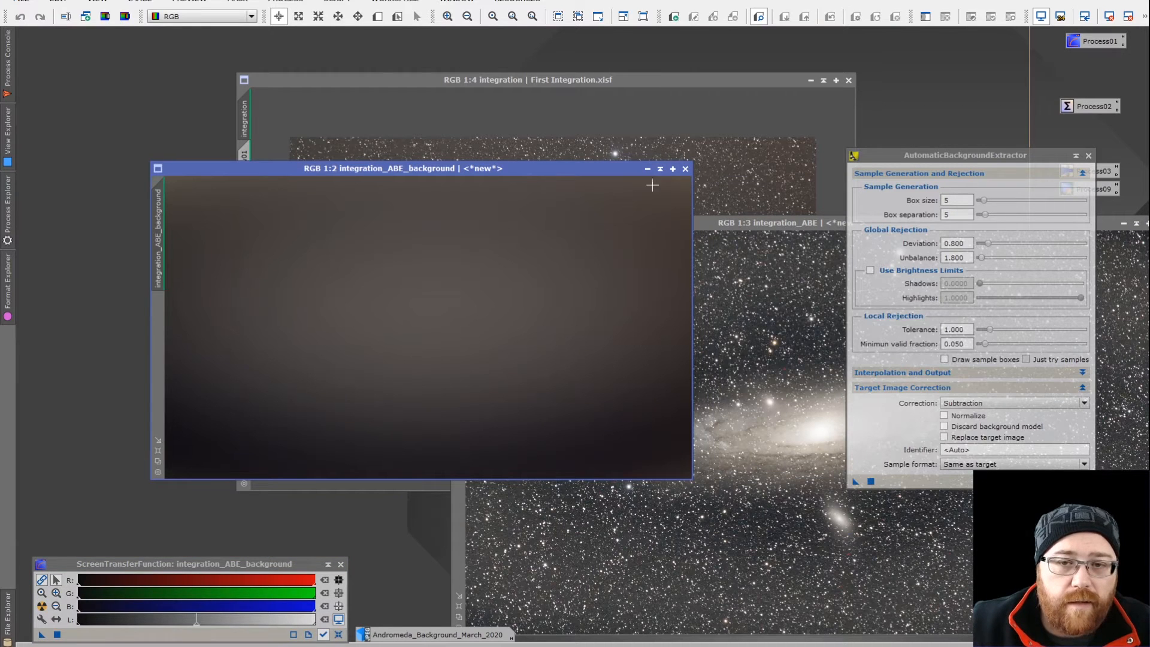
click(648, 168)
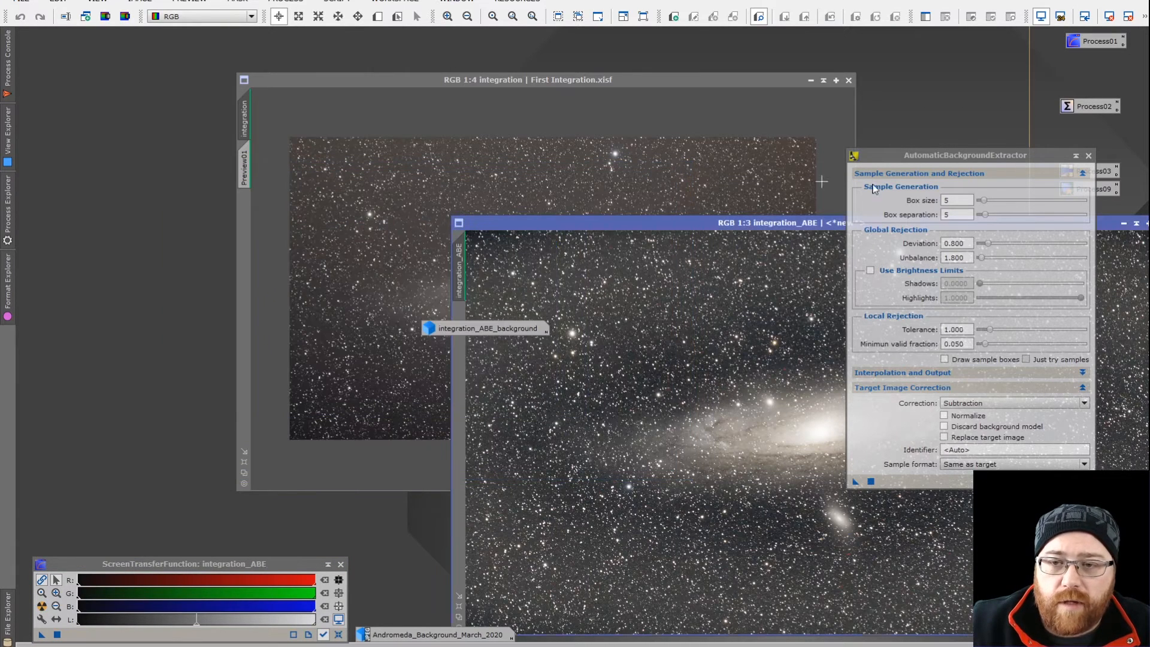
click(1124, 223)
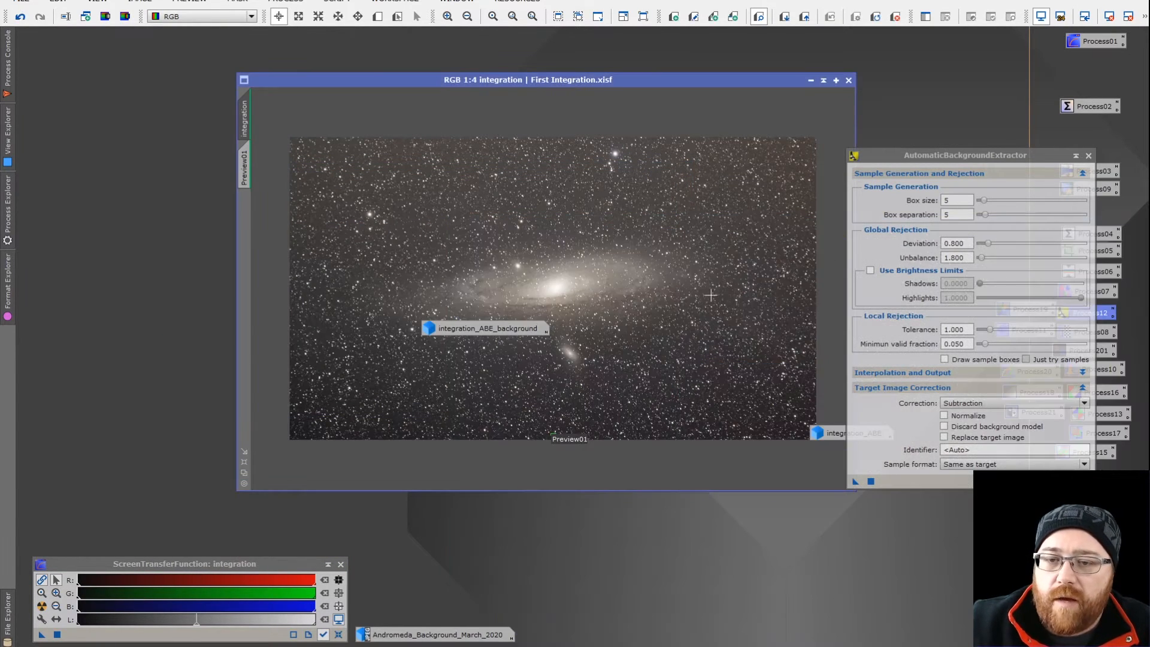
drag(455, 328, 913, 538)
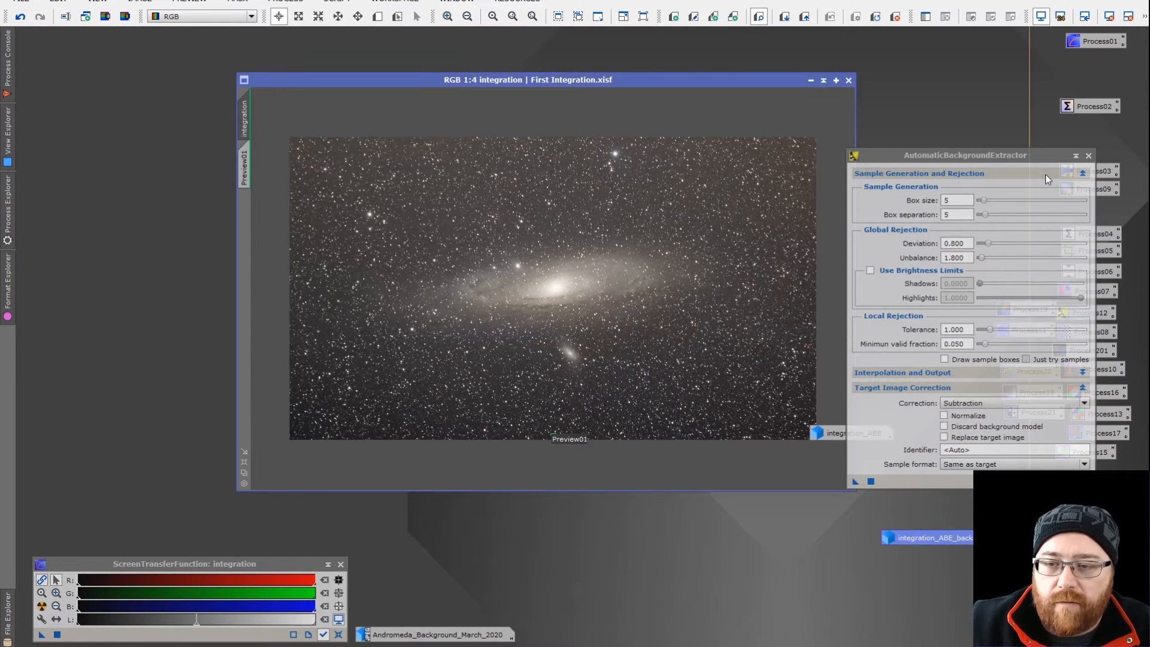
Step: Close AutomaticBackgroundExtractor and restore the integration_ABE image, placing it over the original integration image
click(1090, 155)
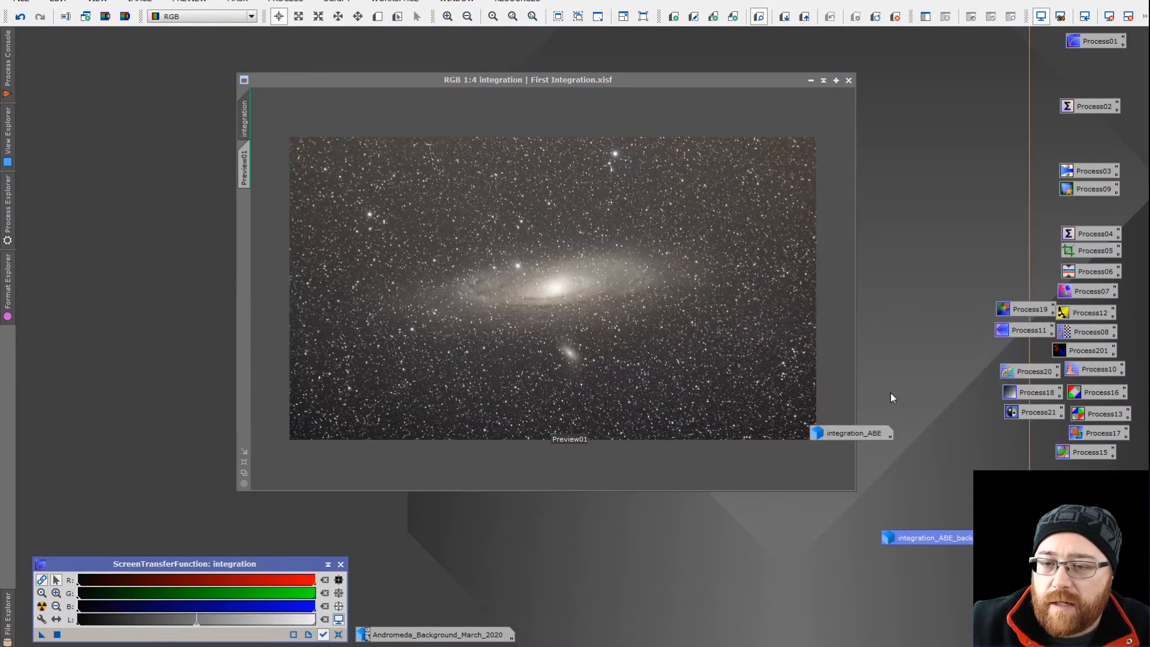
double_click(854, 432)
drag(921, 222, 675, 96)
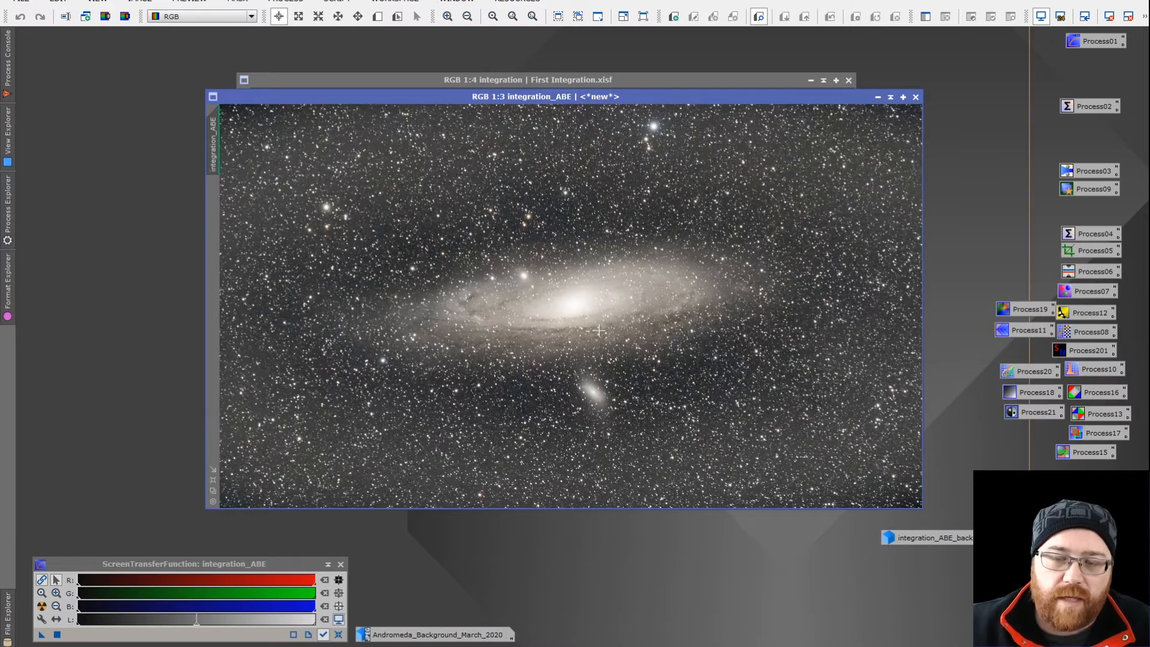
Step: Close the integration_ABE image and start DynamicBackgroundExtraction from Process19 on the original integration image
click(916, 97)
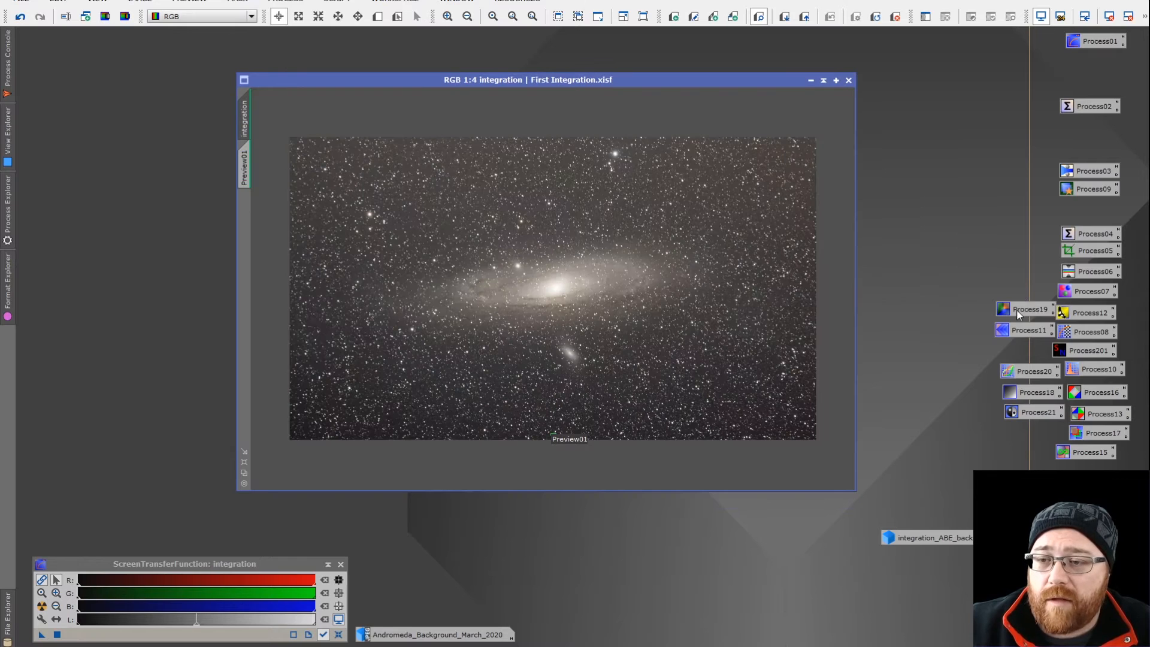
double_click(1016, 311)
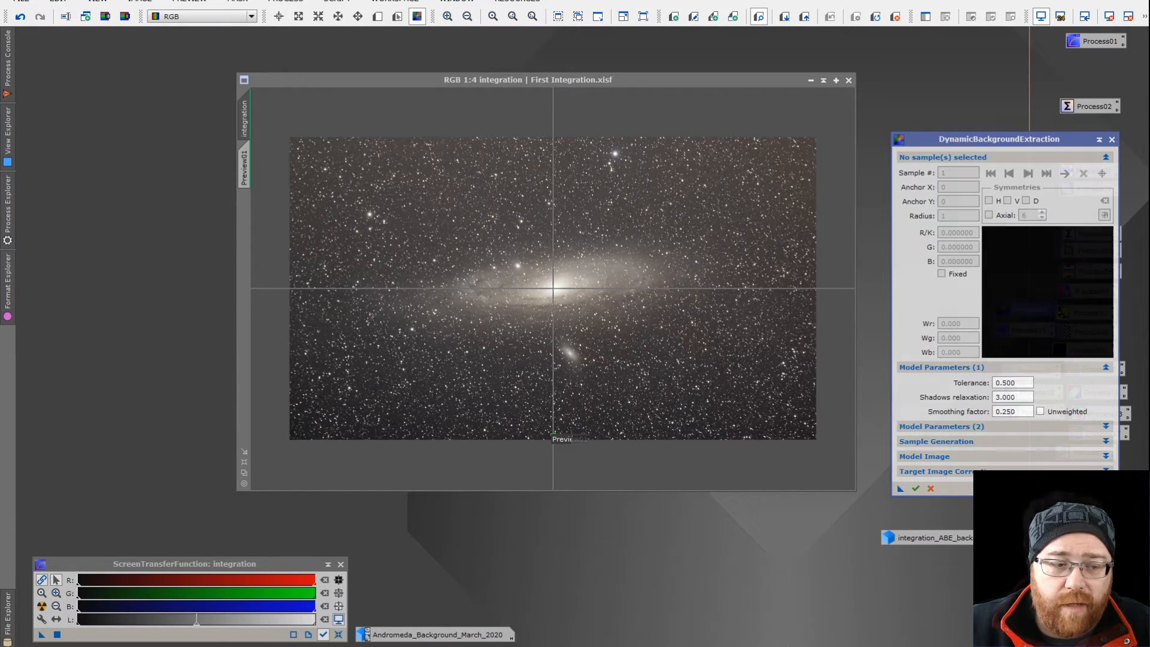
Step: Place five background samples between the stars in the integration image's upper-right corner, shifting the fifth one slightly left
scroll(287, 216, up, 4)
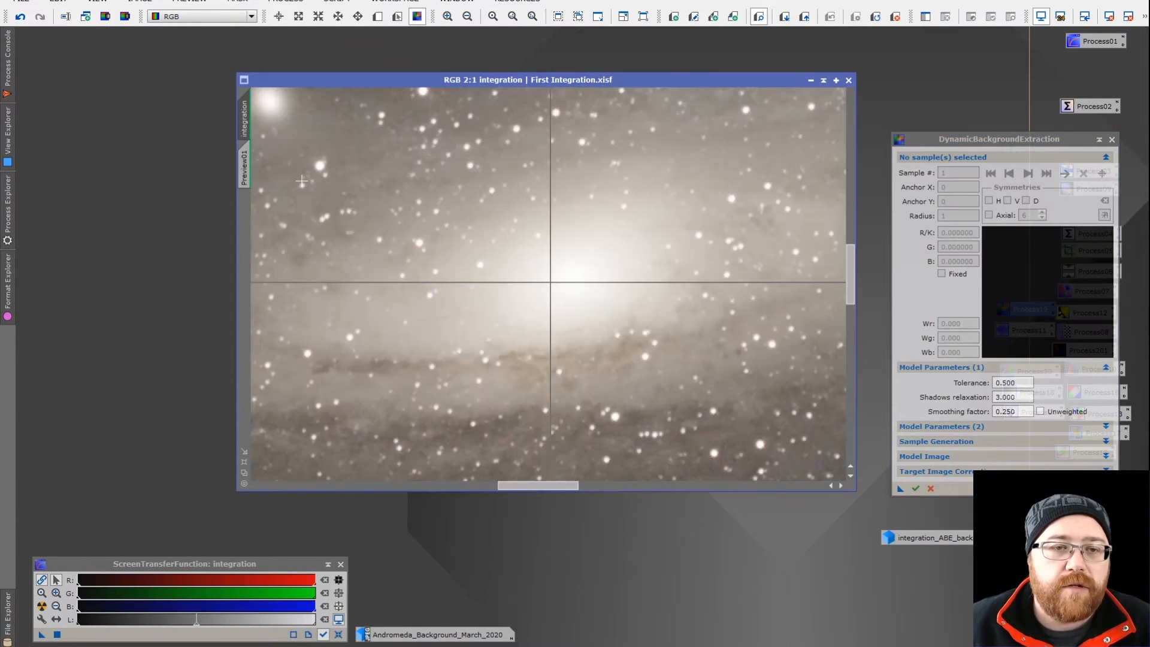
drag(853, 264, 851, 114)
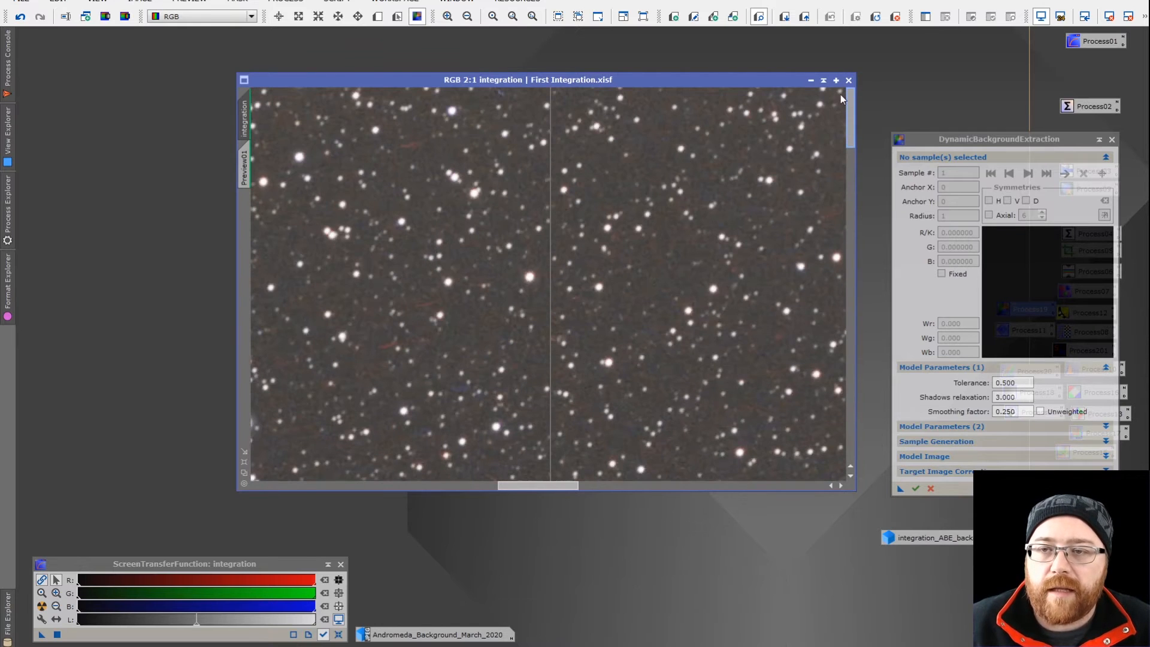
drag(562, 486, 854, 465)
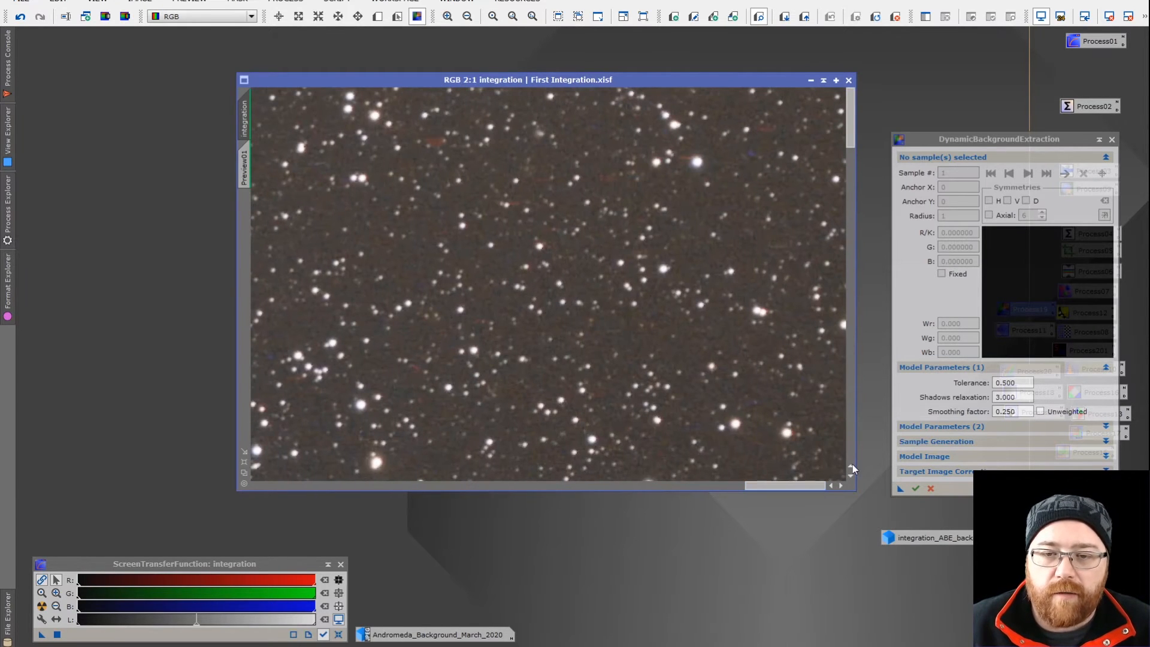
click(736, 110)
click(735, 248)
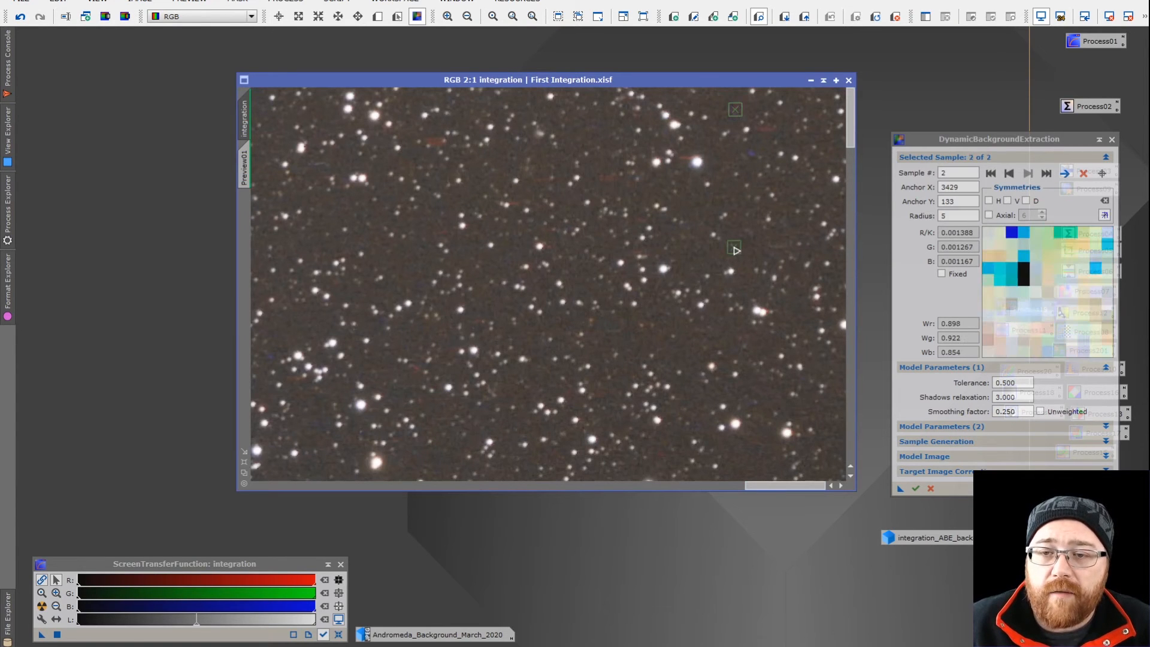
click(719, 317)
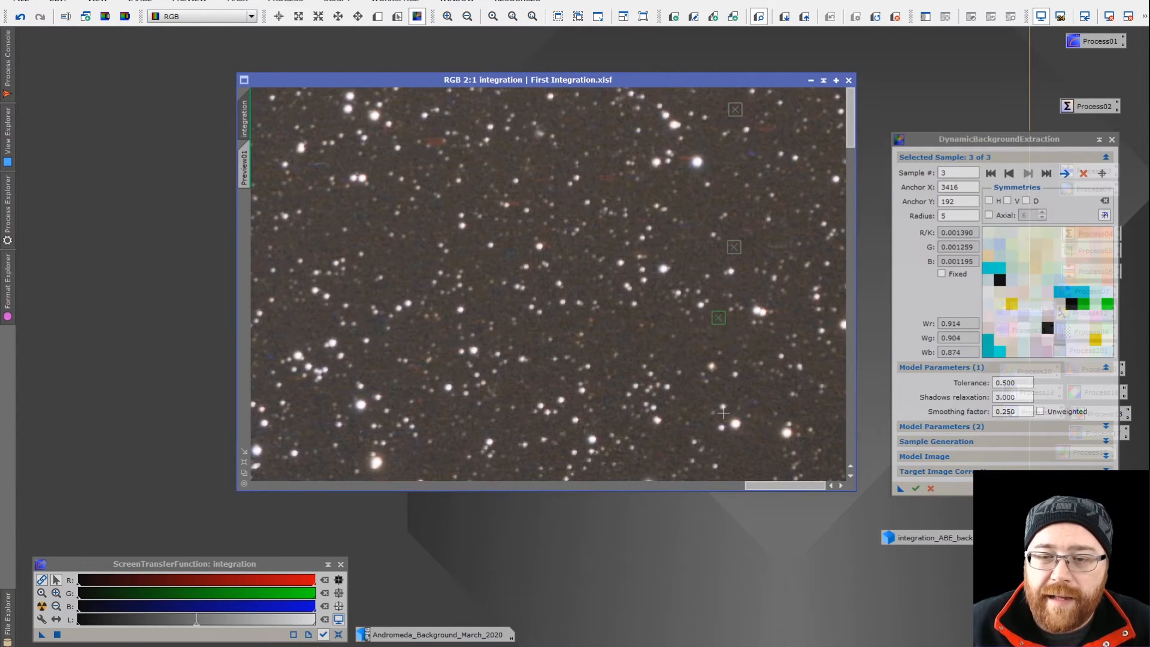
click(749, 456)
click(671, 341)
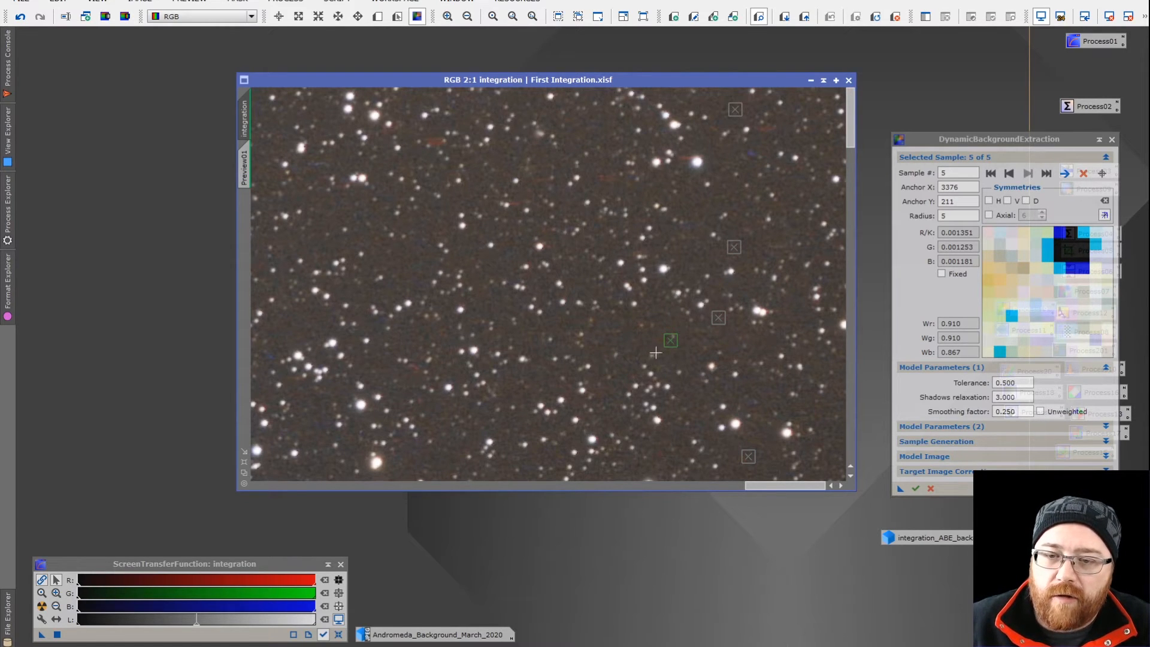
drag(675, 347, 655, 346)
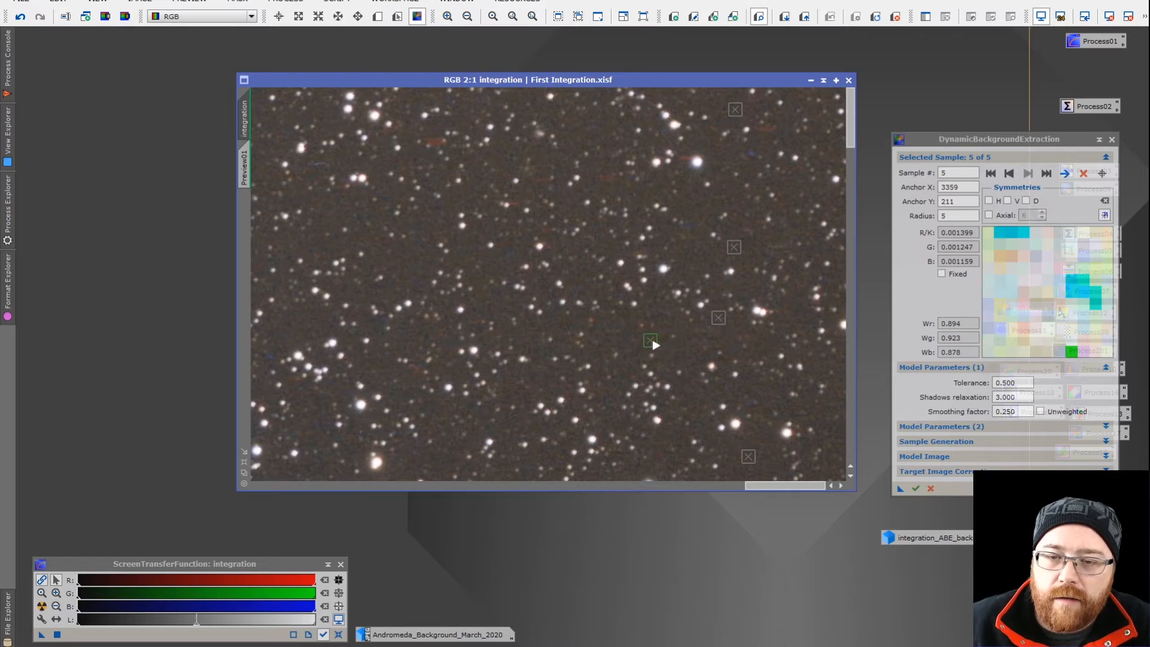
Step: Add three background samples, numbers 6 to 8, farther left in the same upper-right part of the star field
click(465, 250)
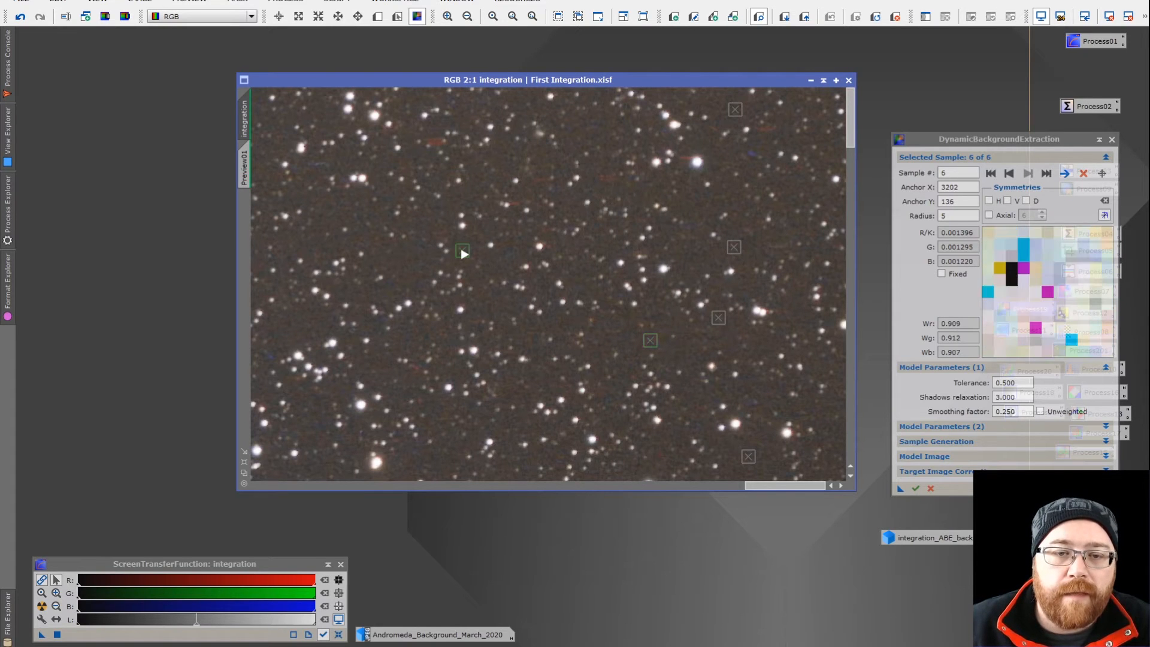
click(329, 214)
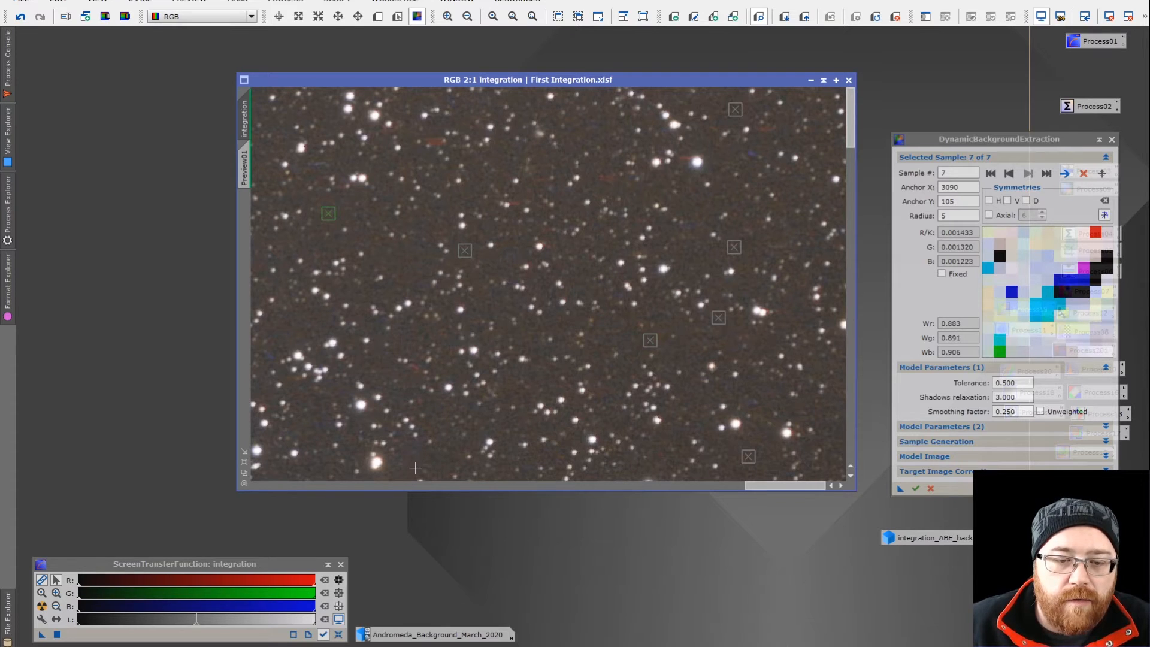
click(441, 462)
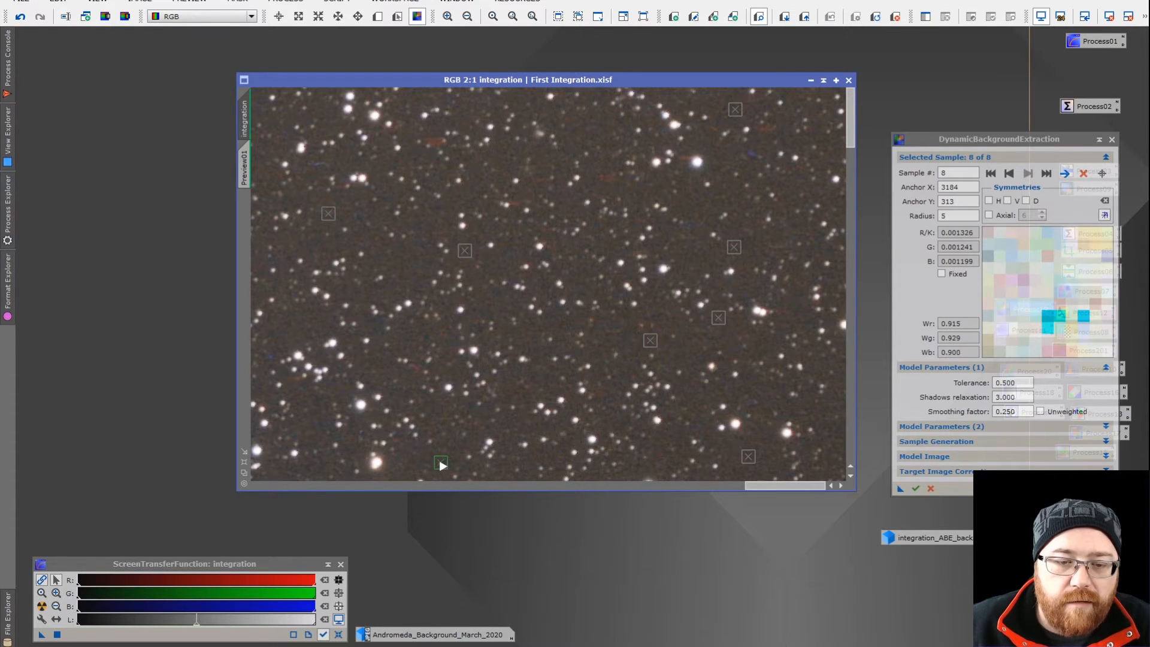
Step: Place background samples 9 to 13 lower on the image's right side, moving the tenth up to a star-free patch
drag(852, 138, 854, 203)
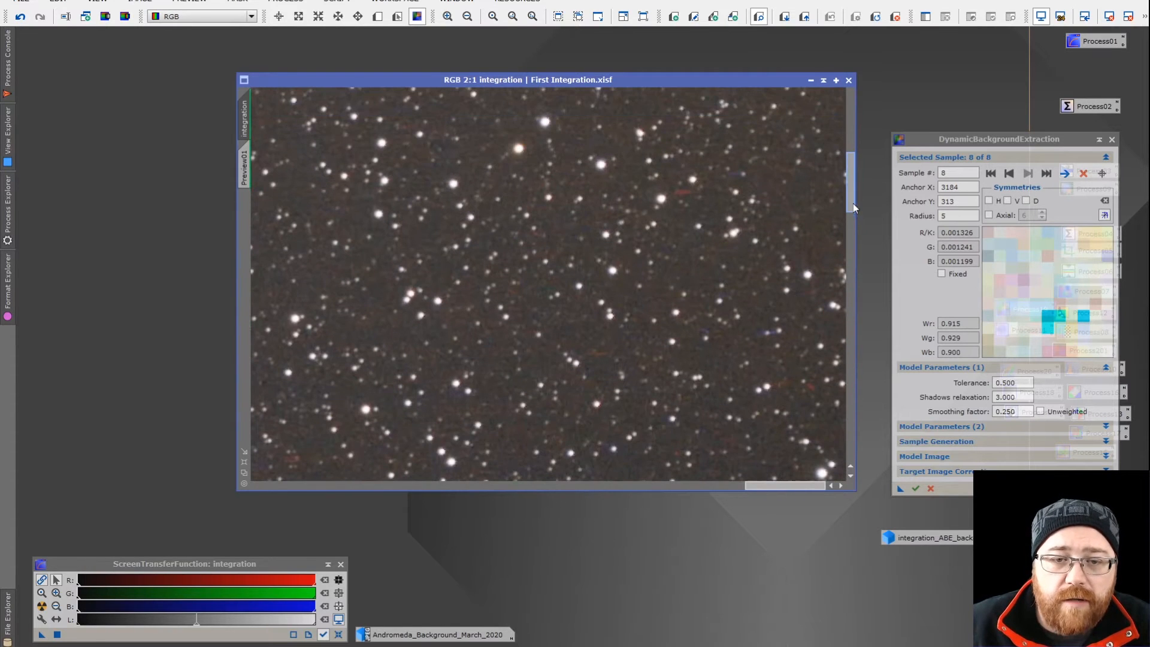
click(371, 336)
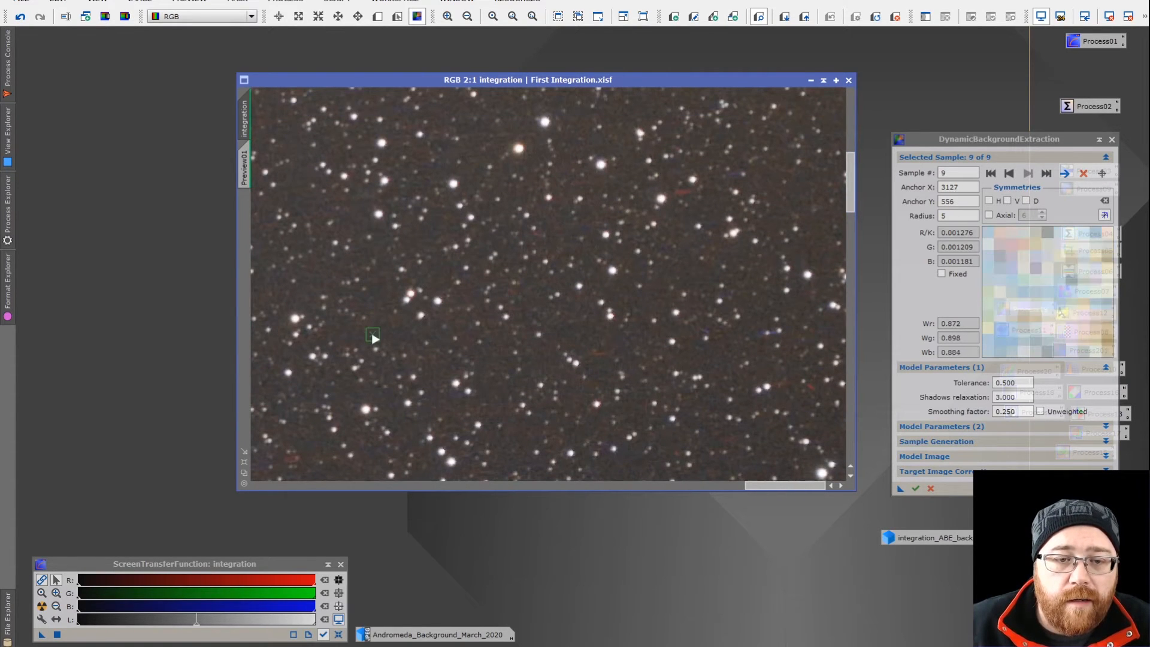
click(380, 289)
drag(380, 289, 356, 222)
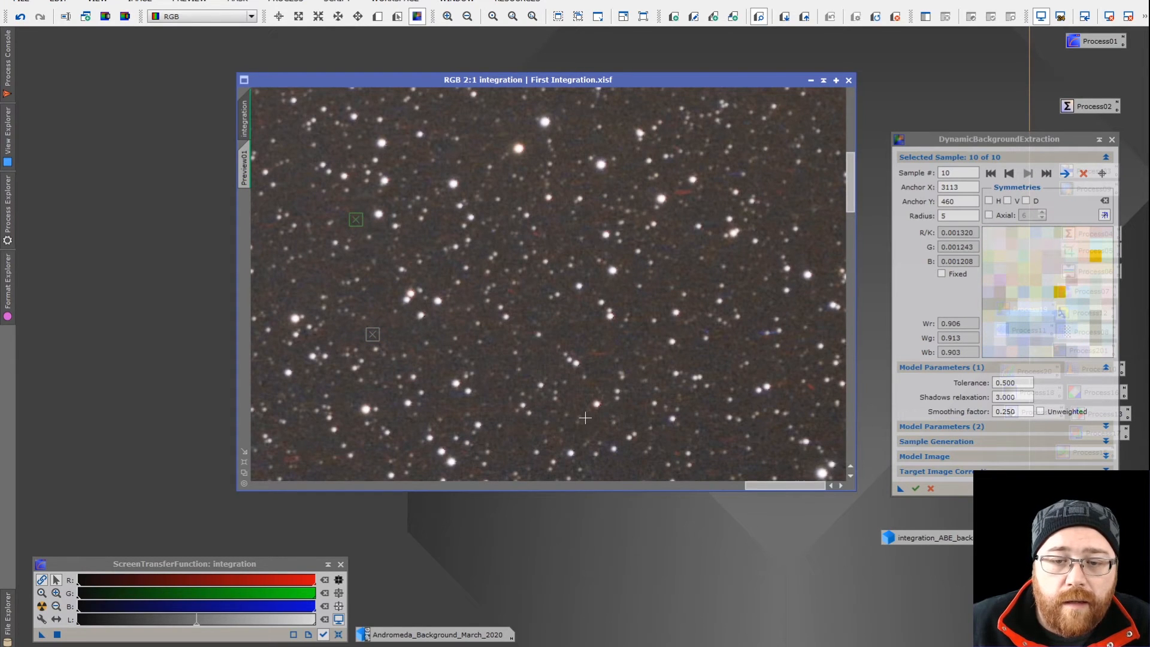
click(582, 345)
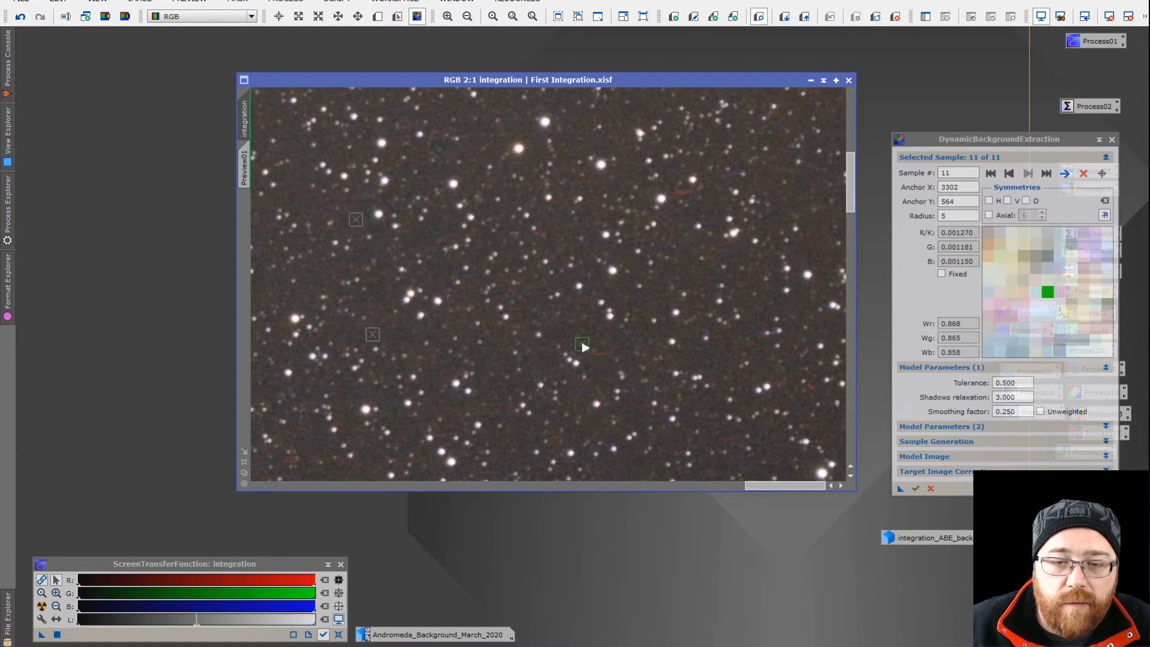
click(715, 436)
click(752, 318)
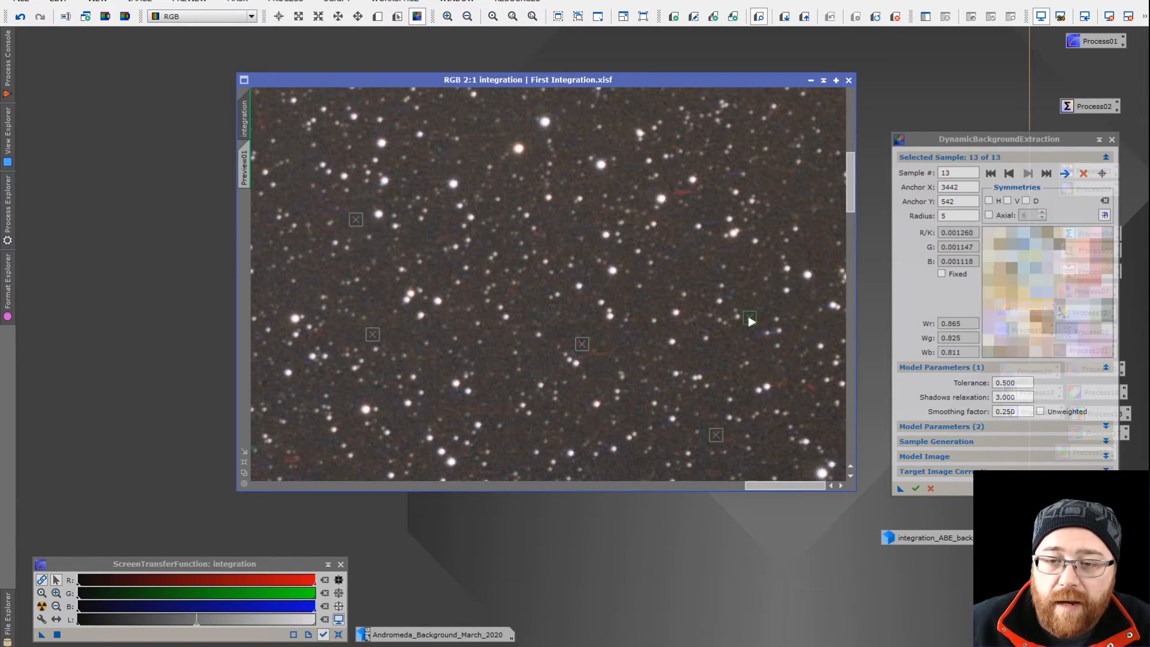
Step: Place background samples 14 to 20 on the right side down to about the image's mid-height, shifting sample 20 slightly left
drag(854, 192, 858, 236)
drag(713, 271, 711, 273)
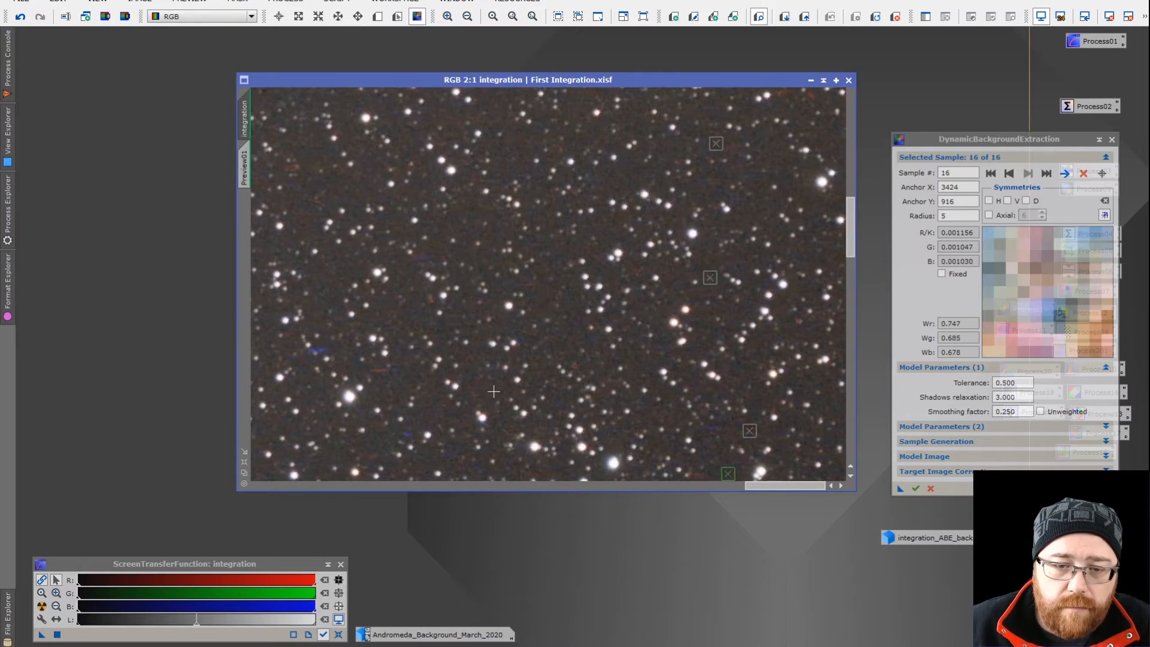
click(494, 392)
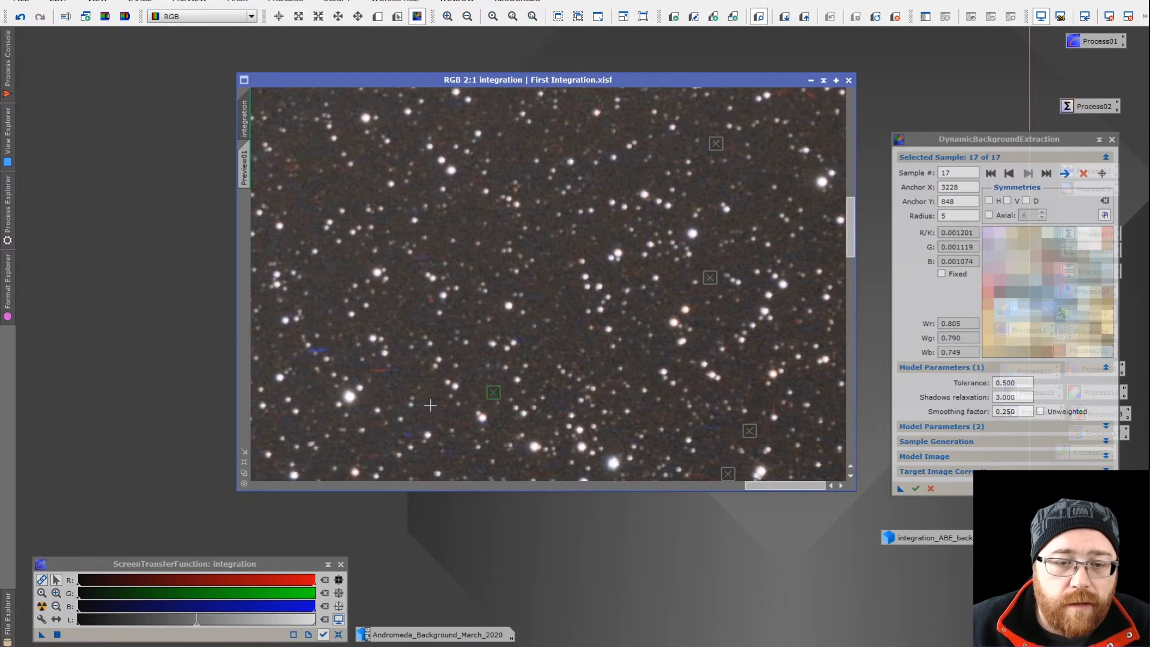
click(427, 418)
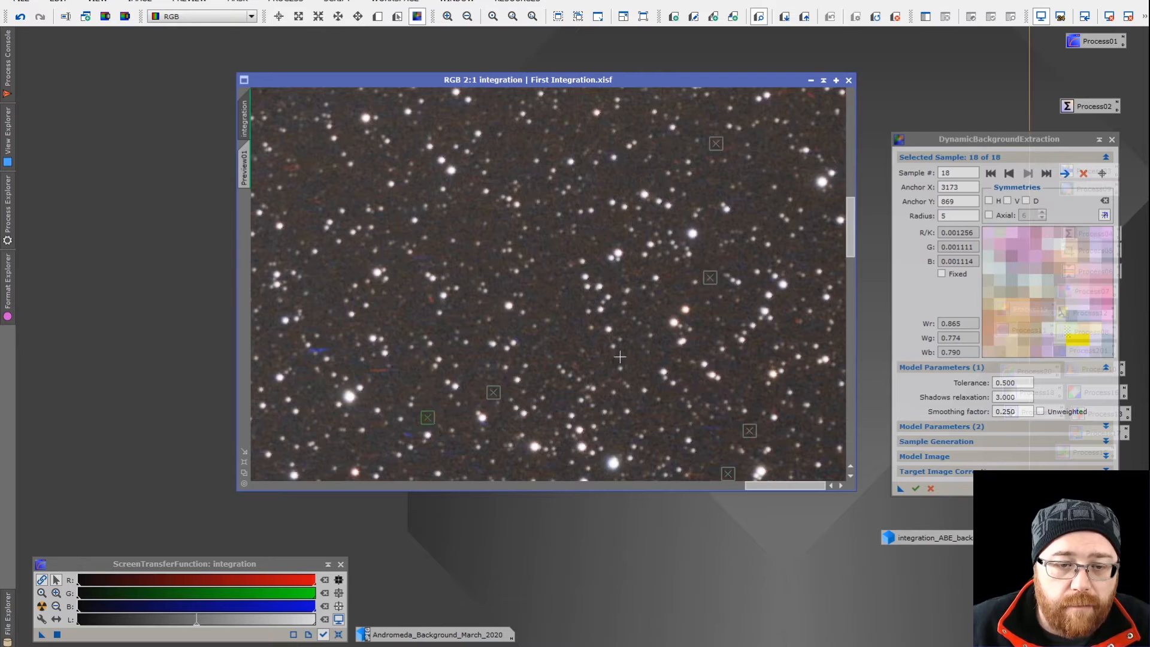
click(598, 349)
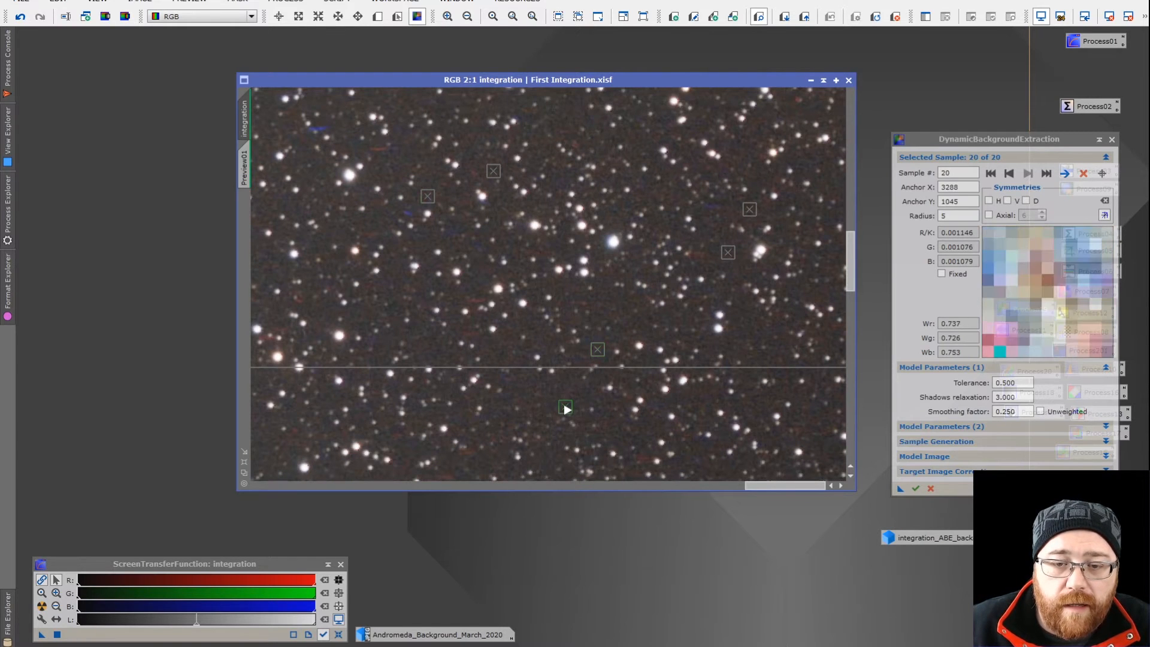
click(525, 394)
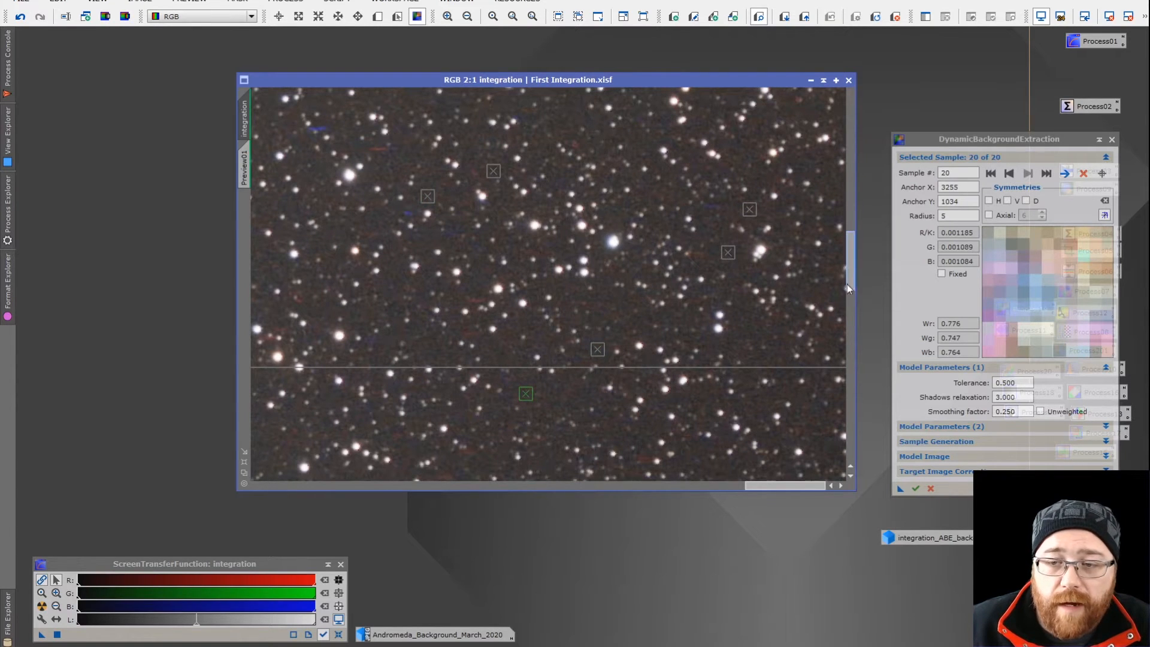
Step: Continue placing samples below mid-height on the right side and across the rest of the sky background around the galaxy
drag(848, 279, 847, 293)
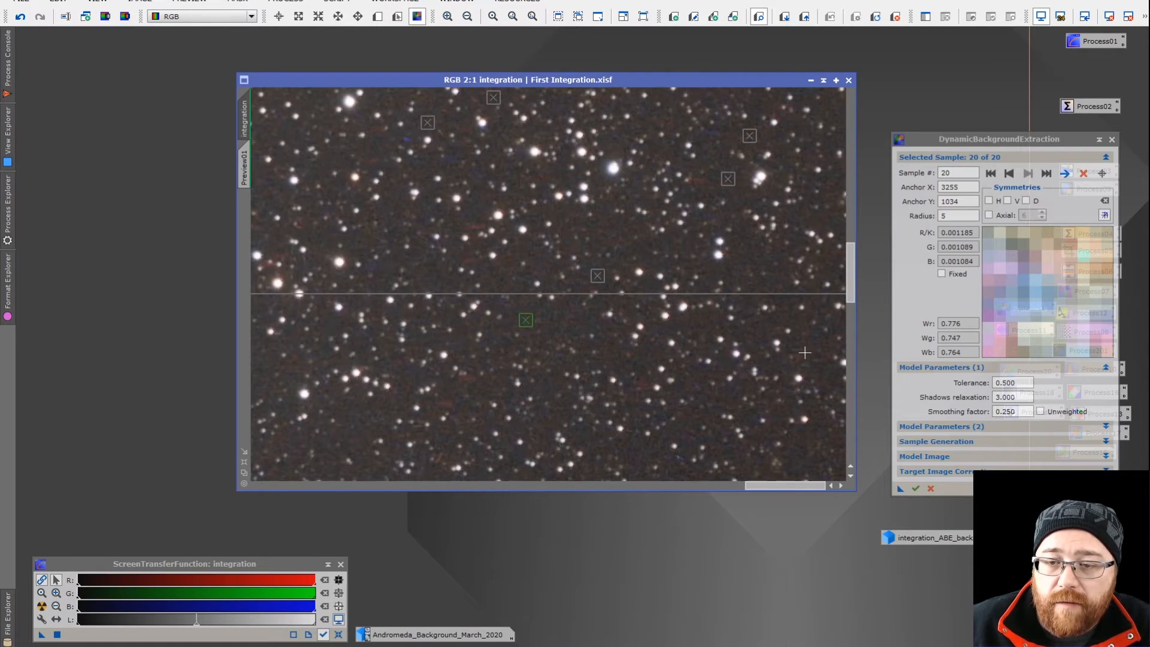
click(817, 339)
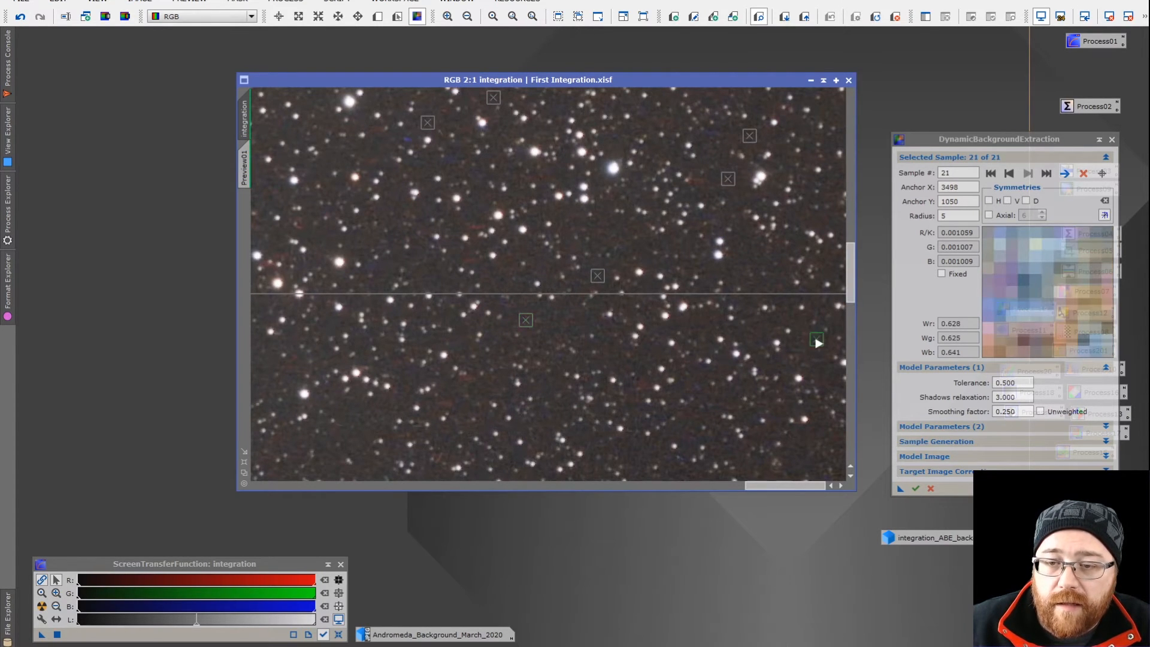
scroll(815, 339, down, 3)
click(690, 335)
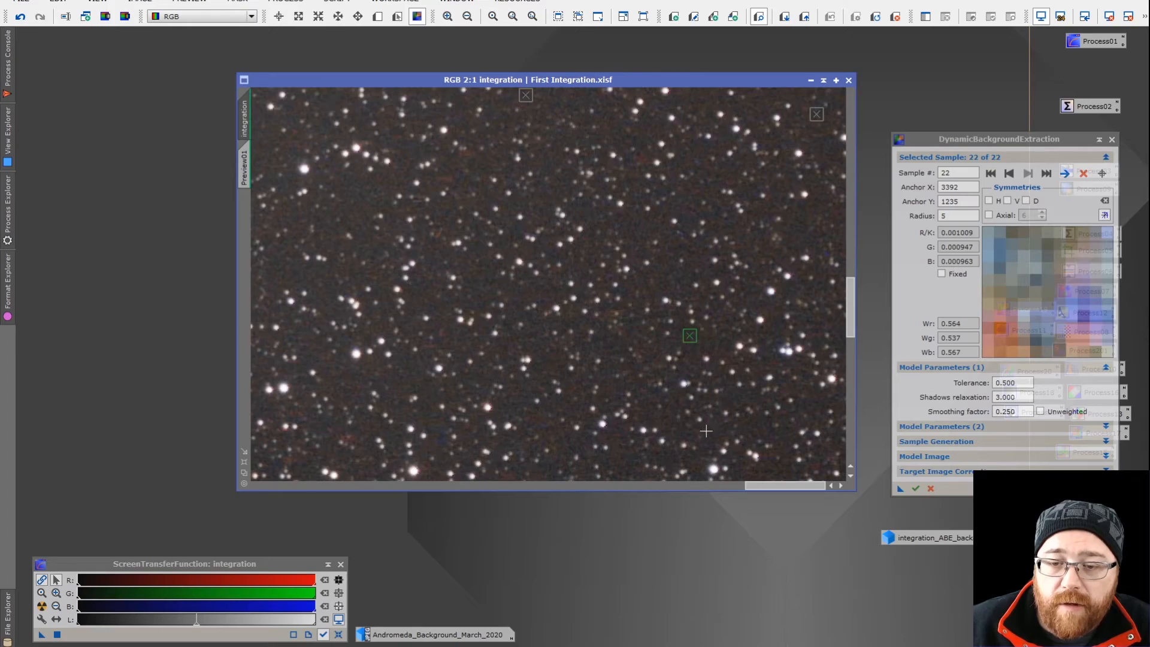
click(544, 429)
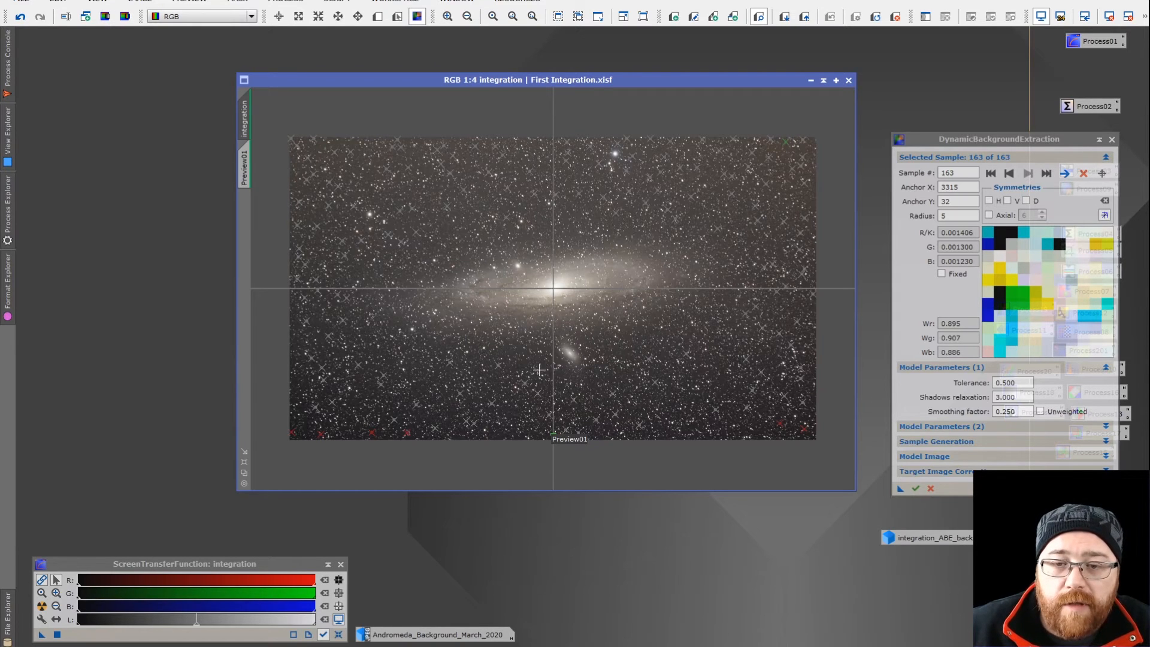
Step: Run DynamicBackgroundExtraction with Subtraction correction, auto-stretch the extracted background model's display and move the model aside
click(925, 473)
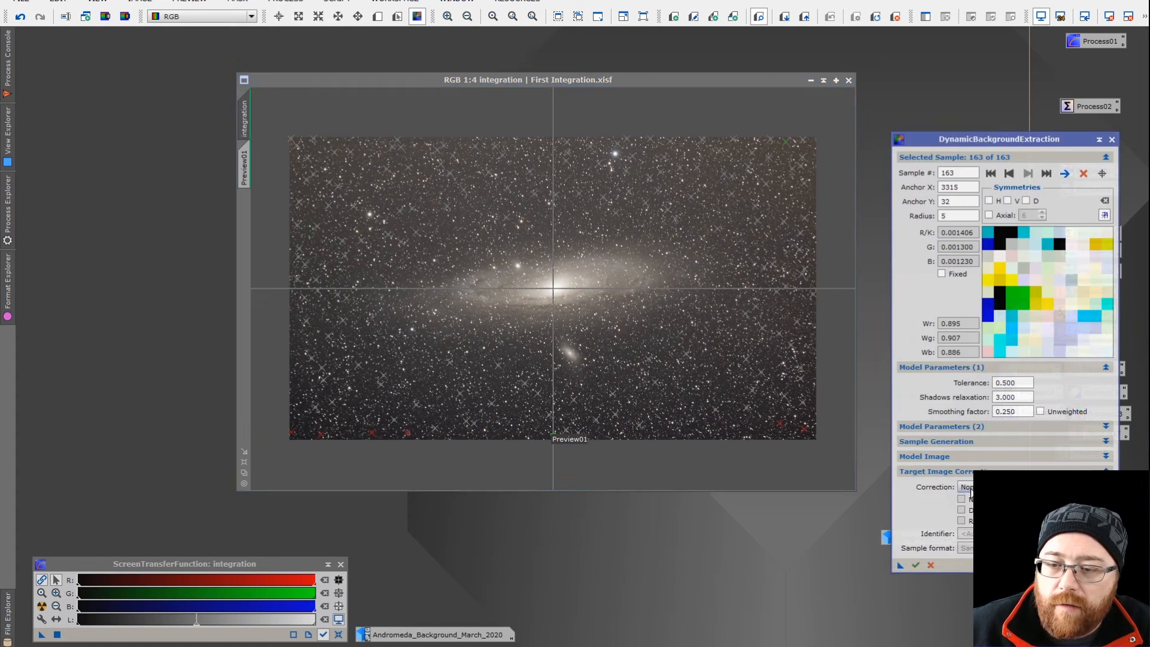
click(919, 566)
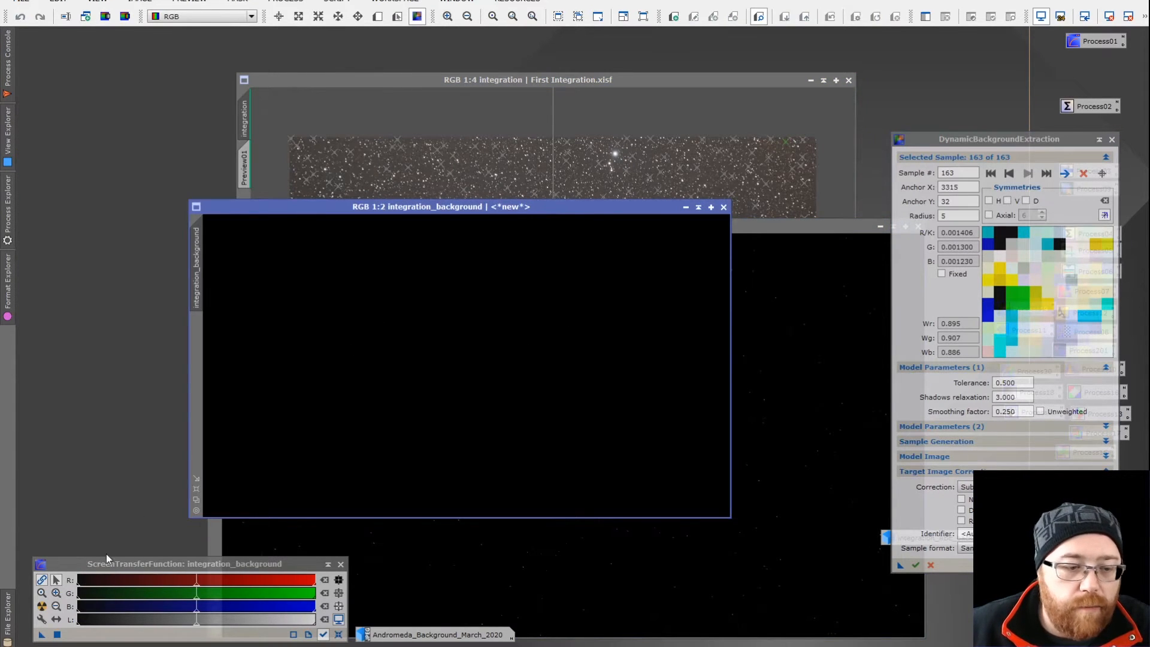
click(42, 607)
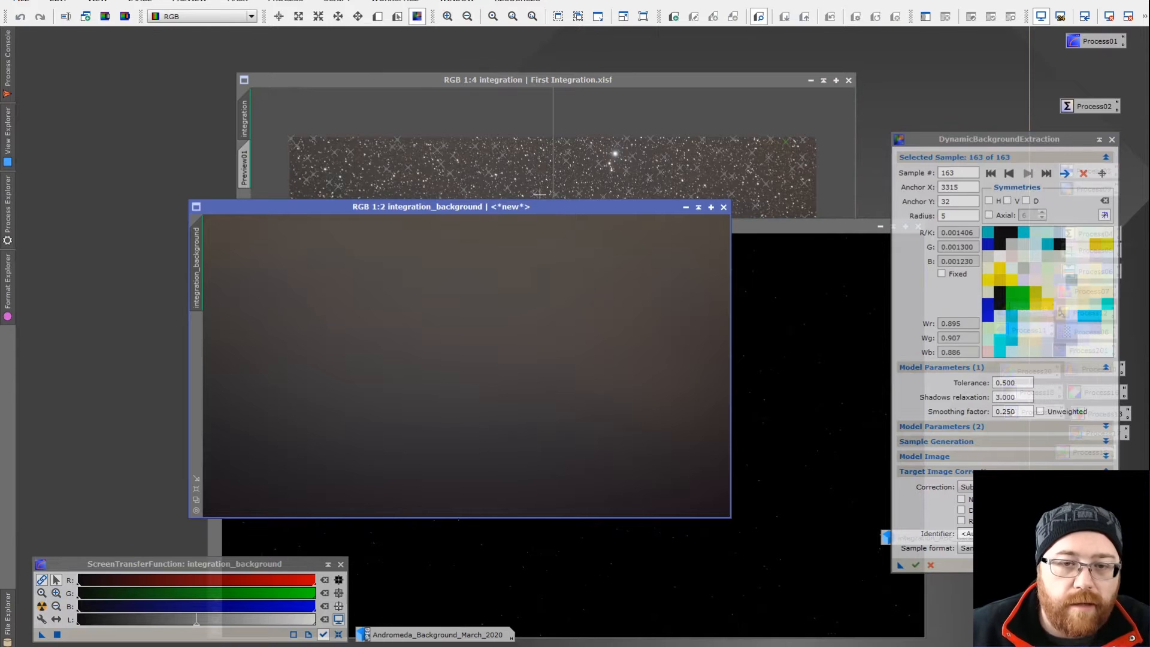
drag(564, 207, 390, 45)
Step: Auto-stretch the integration_DBE image's display, then move and shrink its window beside the original and zoom it out to 1:5
click(702, 229)
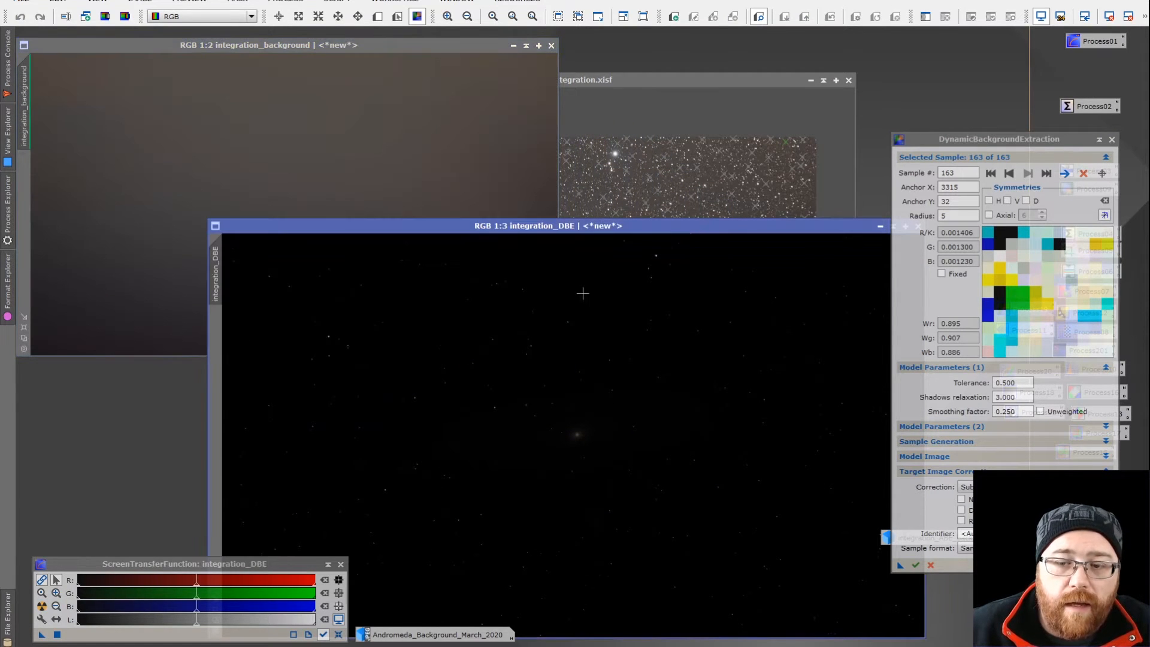
click(42, 607)
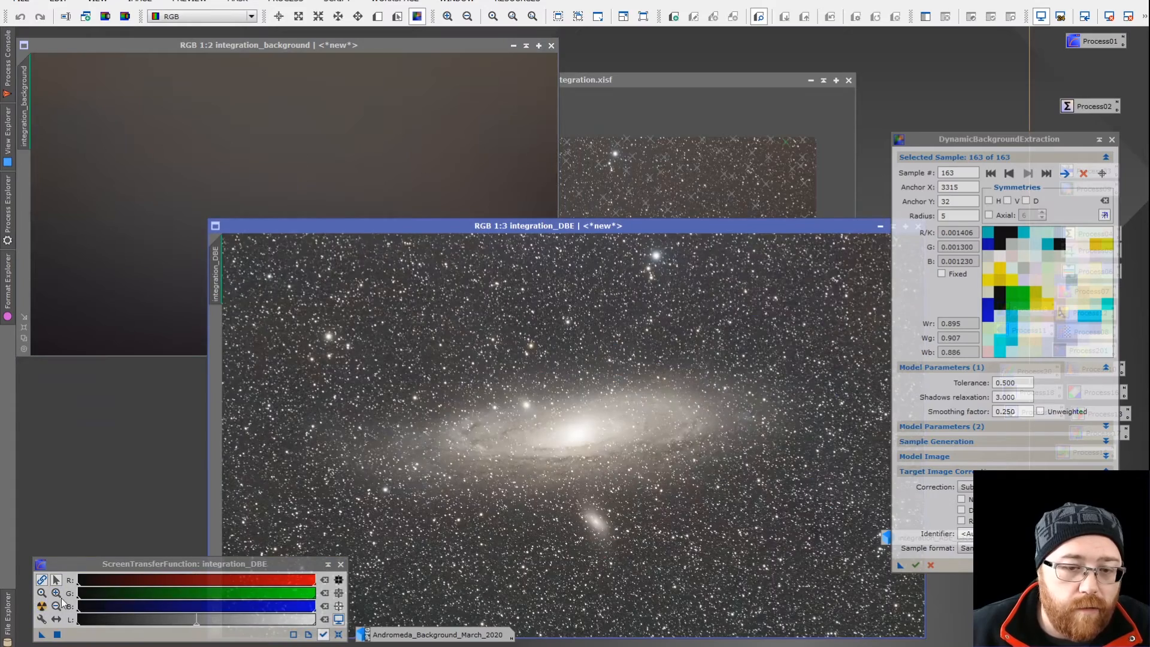
drag(792, 227, 599, 163)
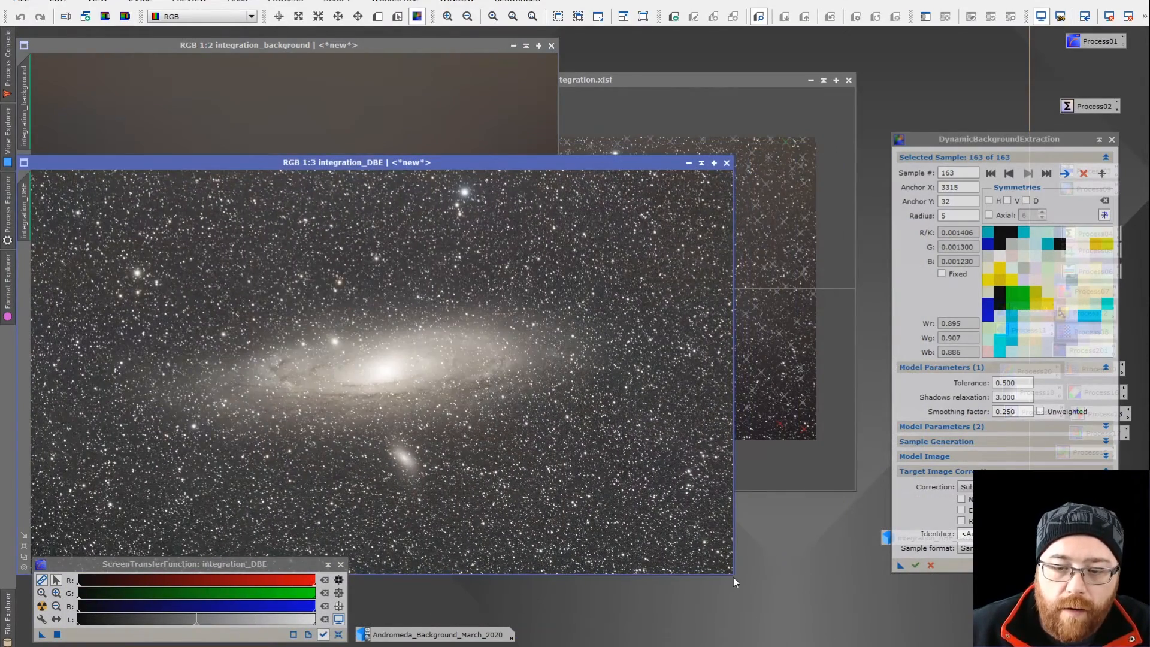
drag(734, 577, 552, 490)
scroll(365, 317, down, 2)
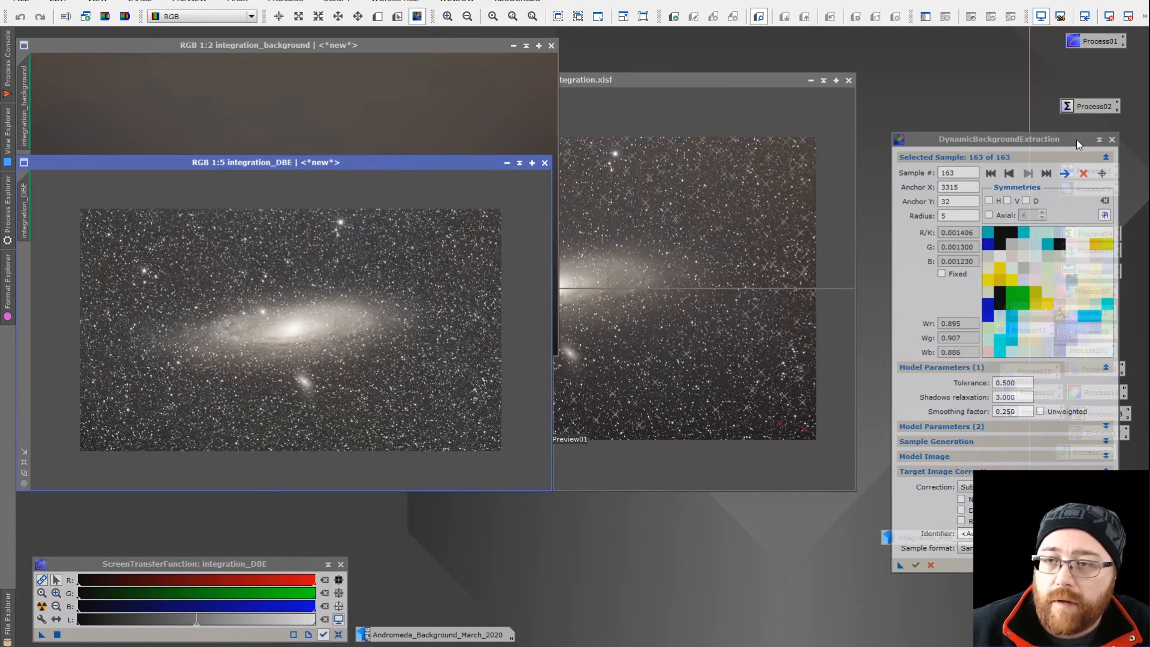
Step: End the DynamicBackgroundExtraction session, then minimize the original integration image and park its icon just above the Andromeda_Background_March_2020 icon
click(1112, 140)
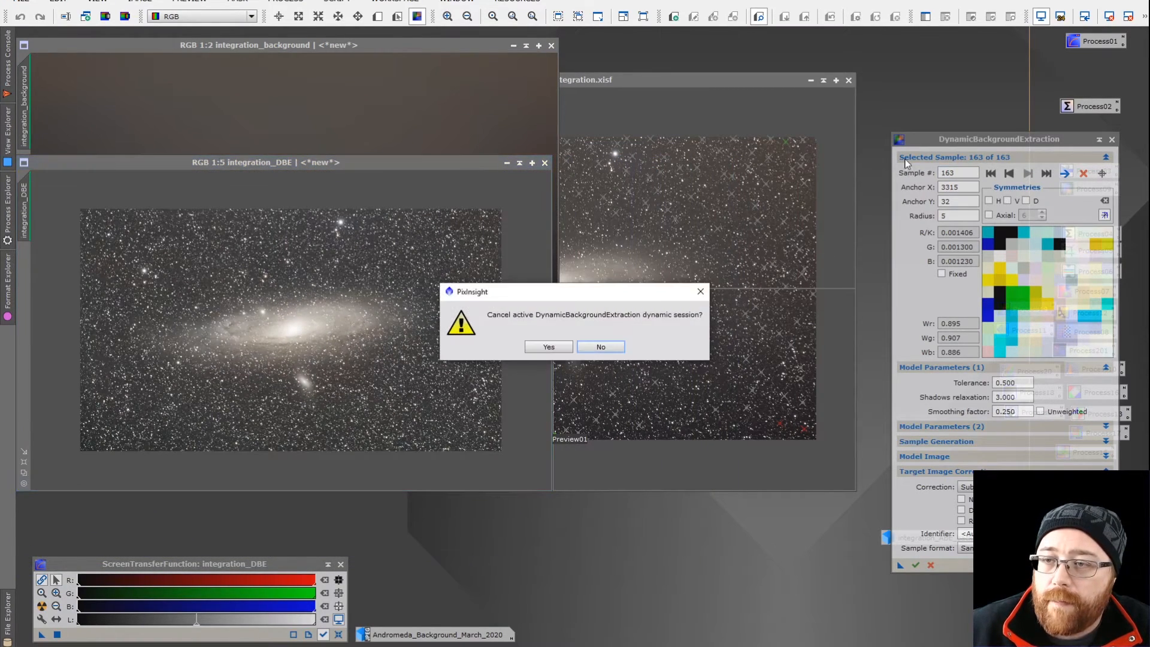
click(549, 350)
click(850, 80)
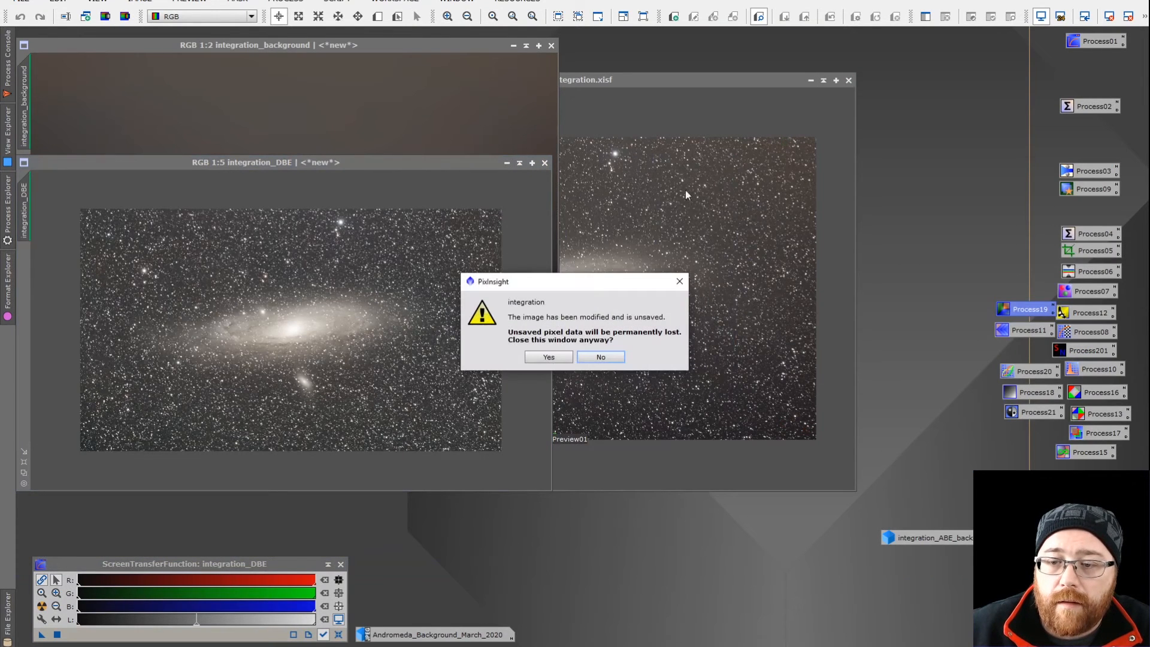
click(601, 357)
click(812, 80)
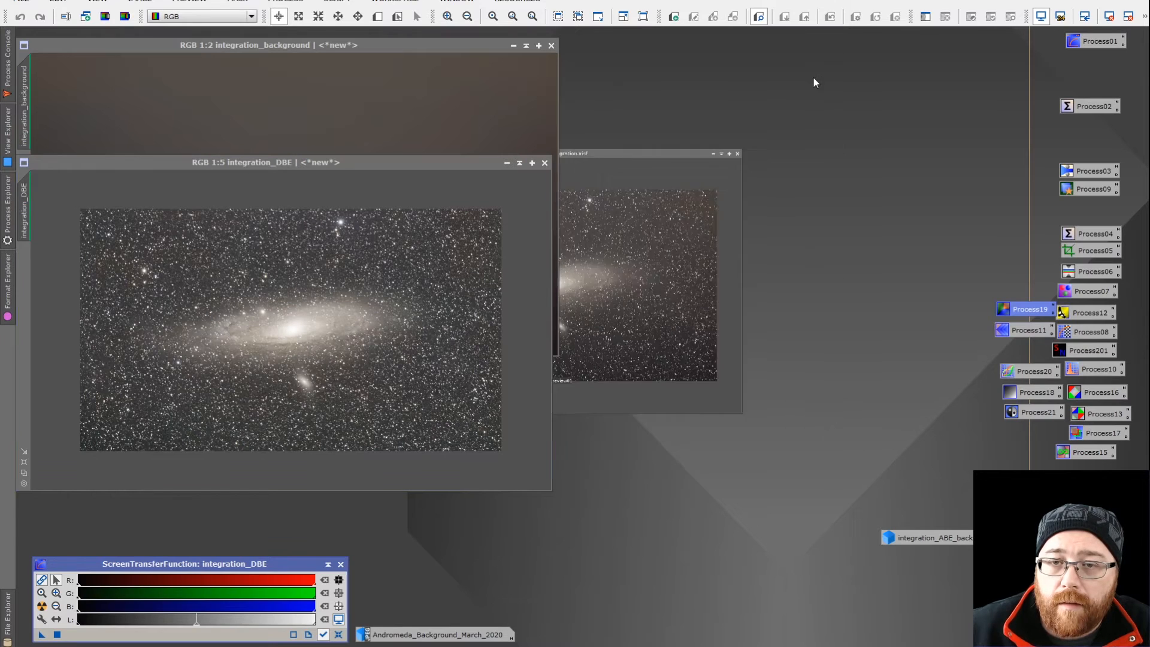
drag(580, 290, 406, 612)
Step: Restore the integration_ABE_background model and place it beside integration_background to compare the two gradients, keeping the integration_DBE image at hand
double_click(911, 539)
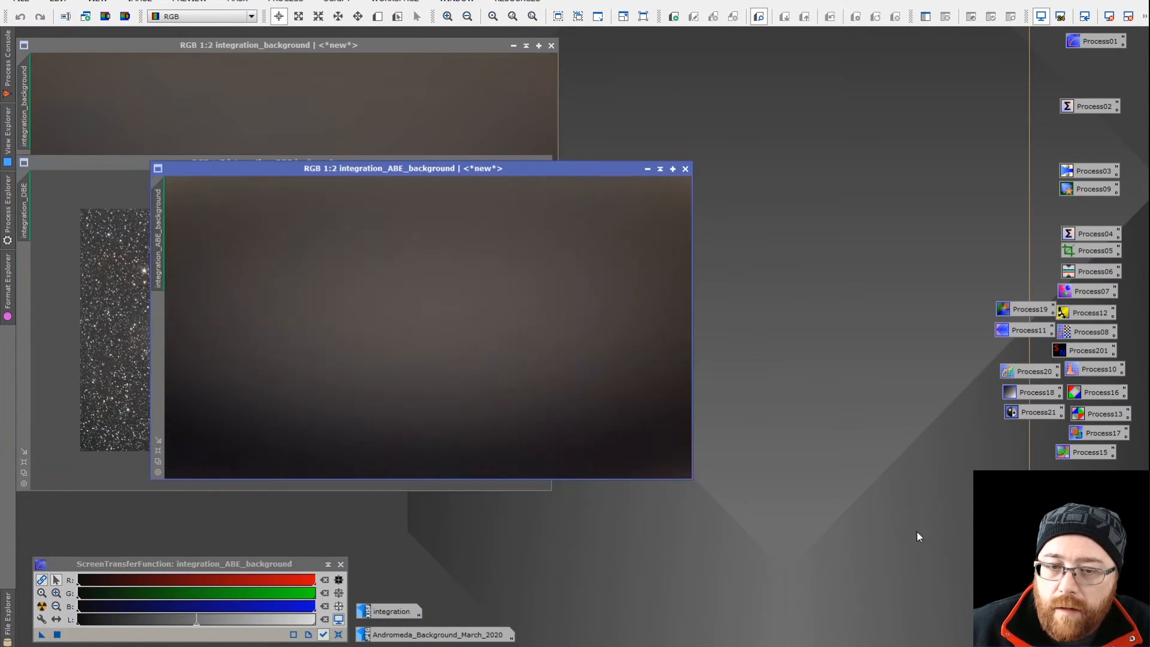
drag(571, 176, 990, 48)
drag(458, 161, 460, 402)
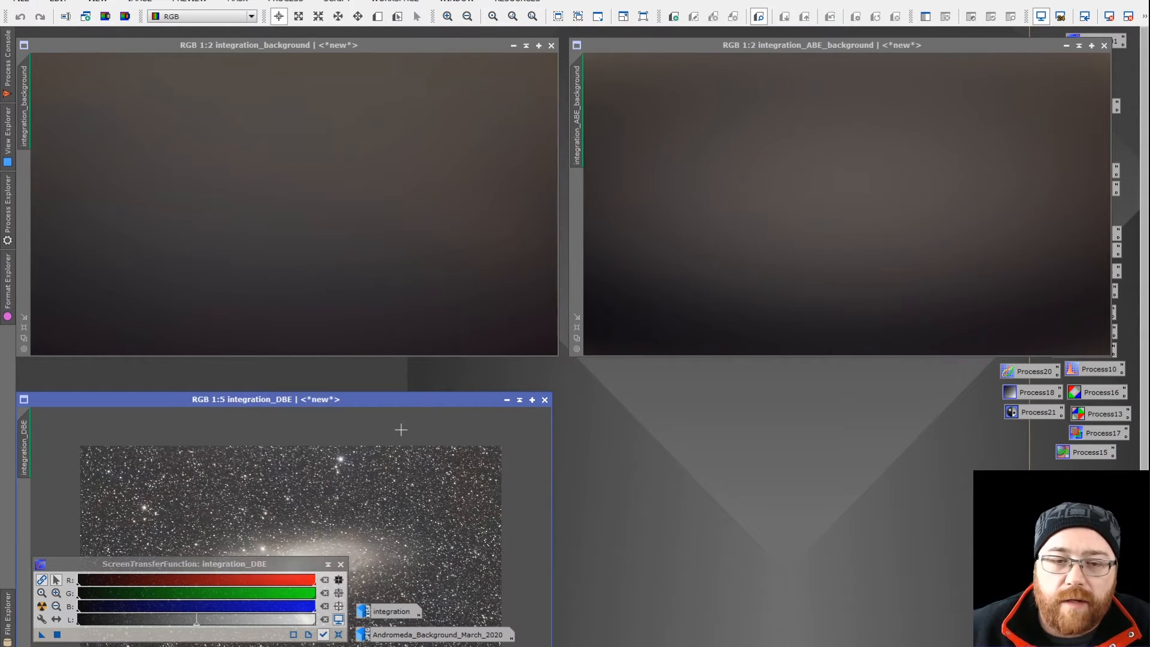
drag(393, 401, 649, 160)
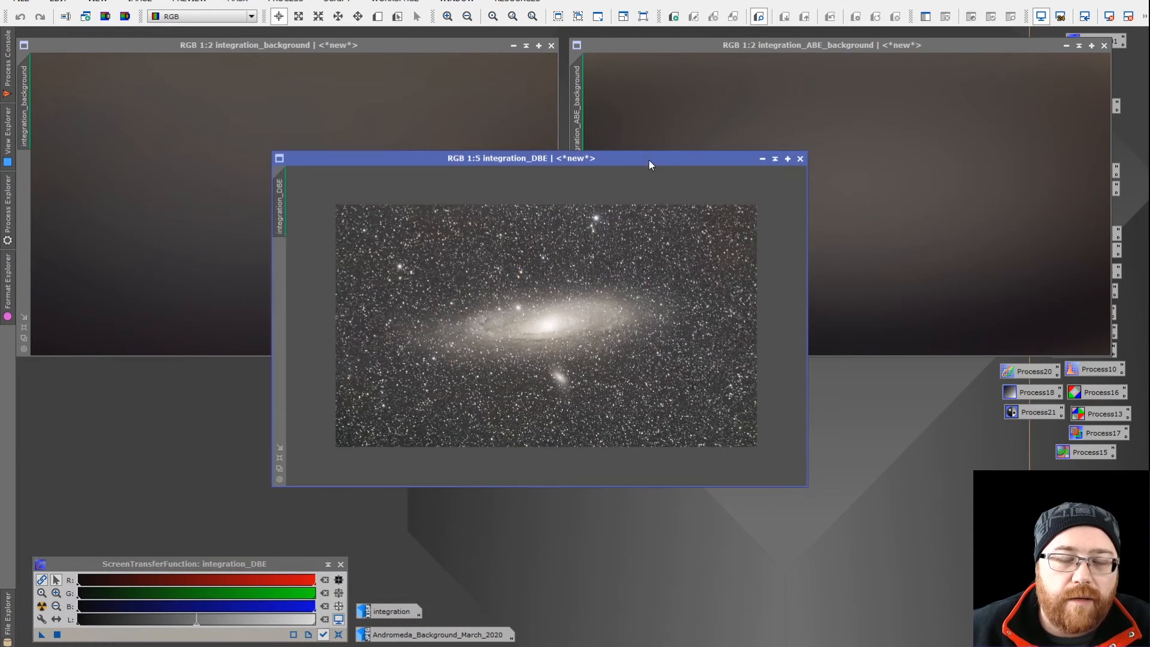
Step: Close the integration_background and integration_ABE_background models, leaving the integration_DBE image in the middle of the workspace
click(514, 46)
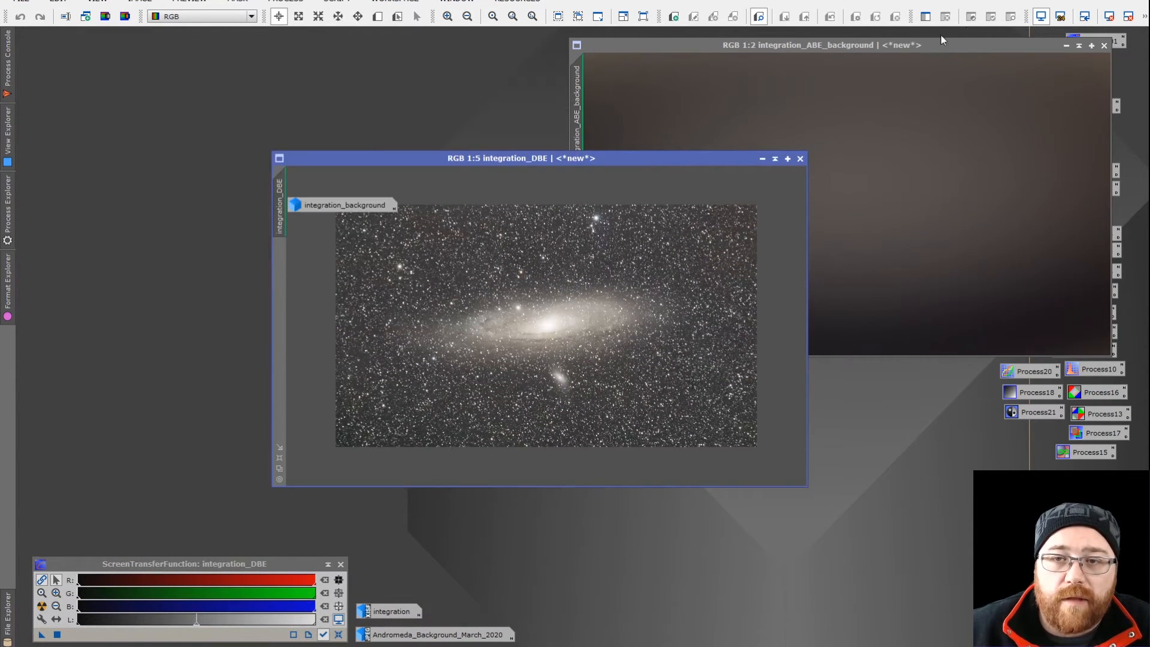
double_click(370, 206)
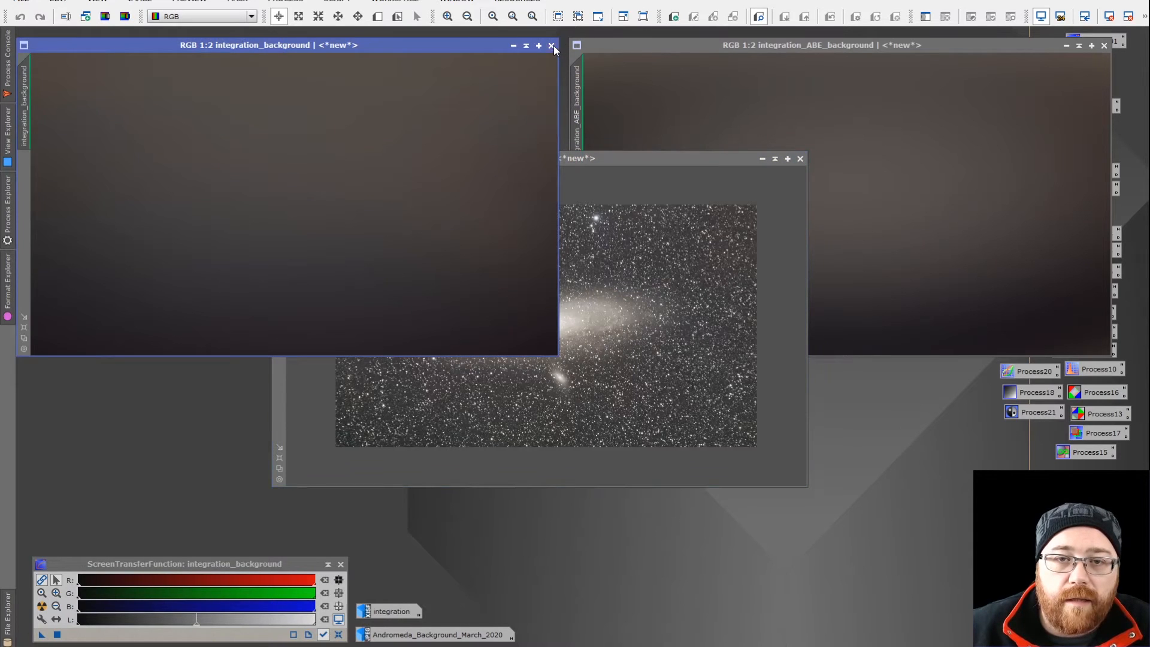
click(552, 46)
click(1104, 45)
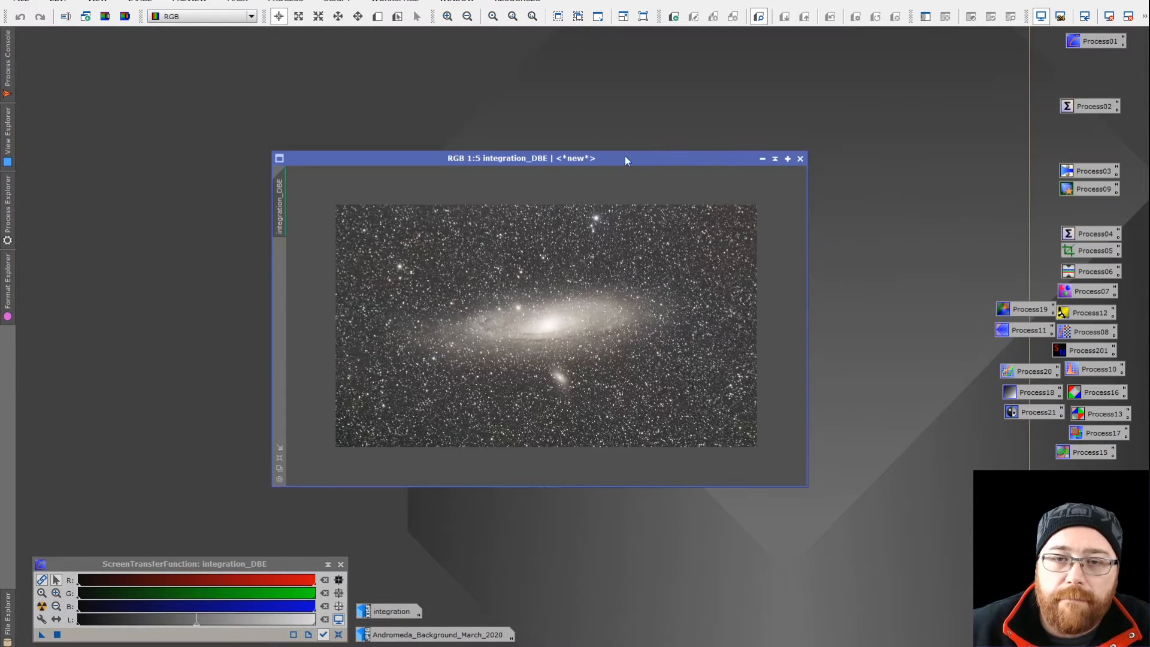
drag(617, 157, 651, 142)
Step: Save the gradient-corrected image as integration_DBE.xisf in the Astronomy - Andromeda folder
click(22, 3)
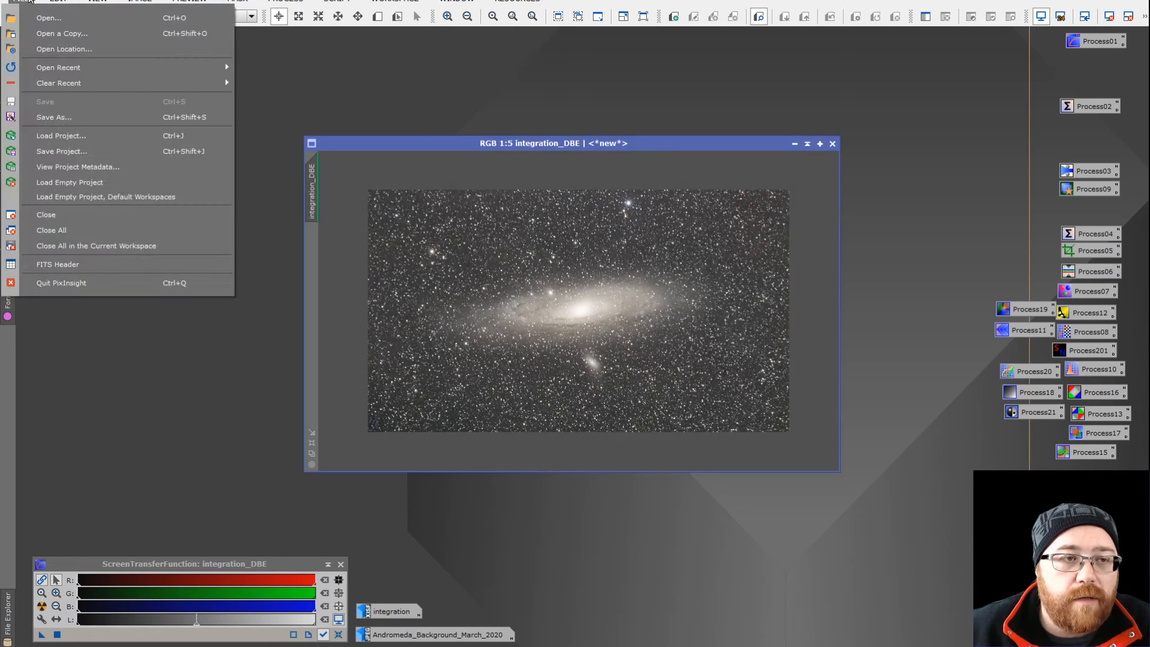
click(75, 117)
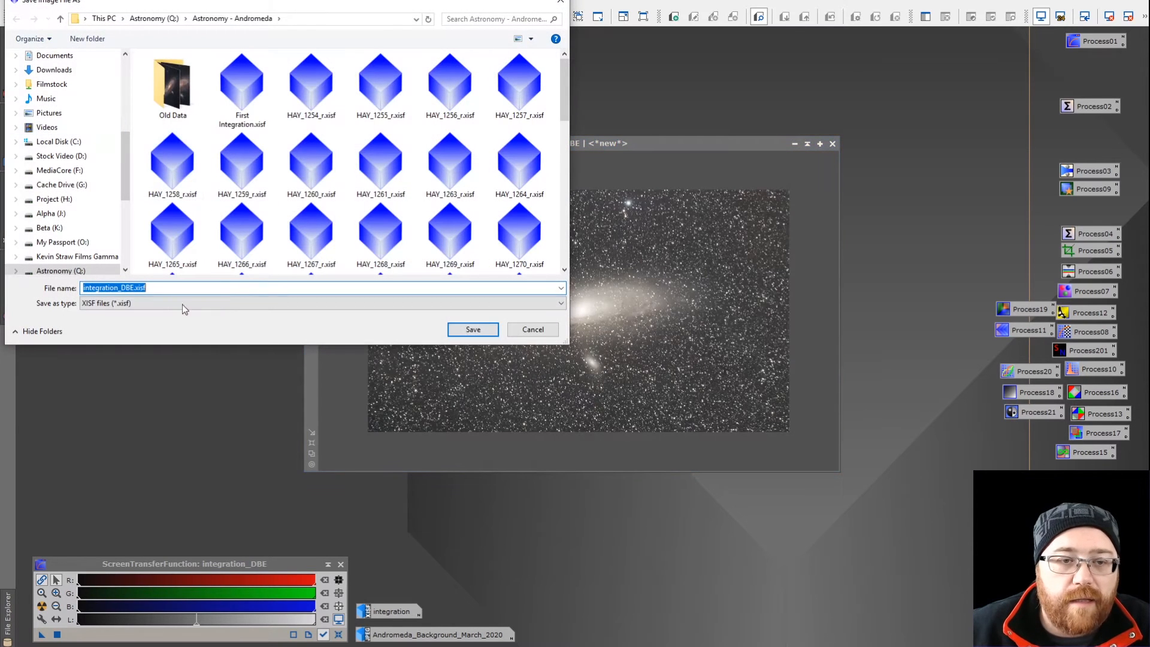
click(461, 330)
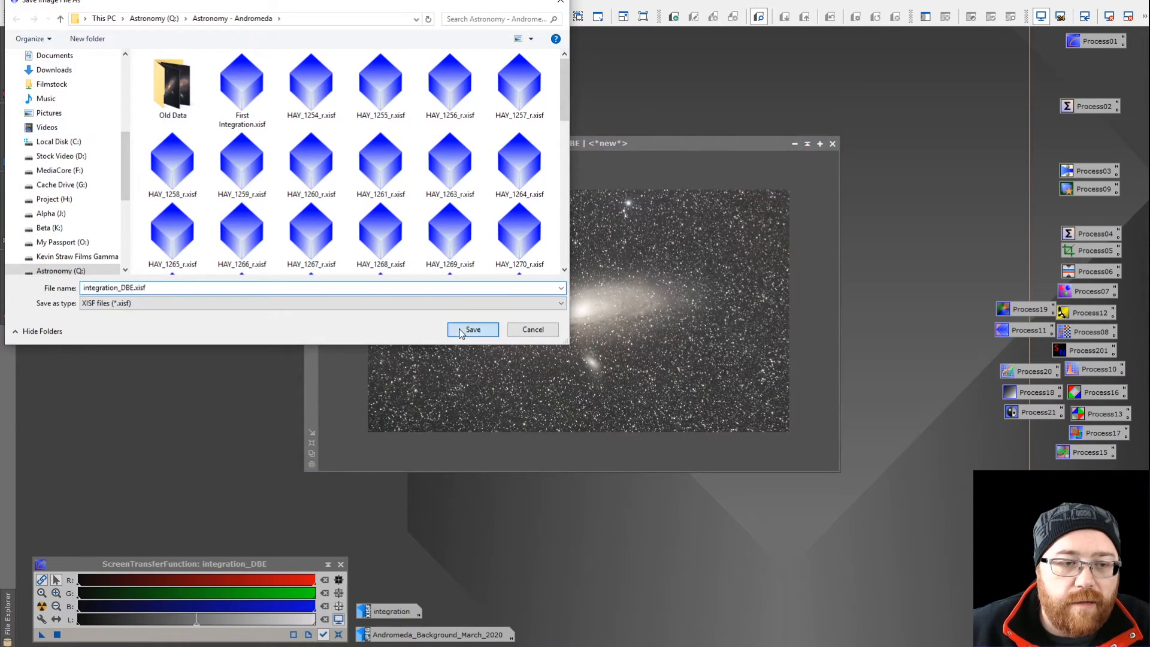
click(622, 468)
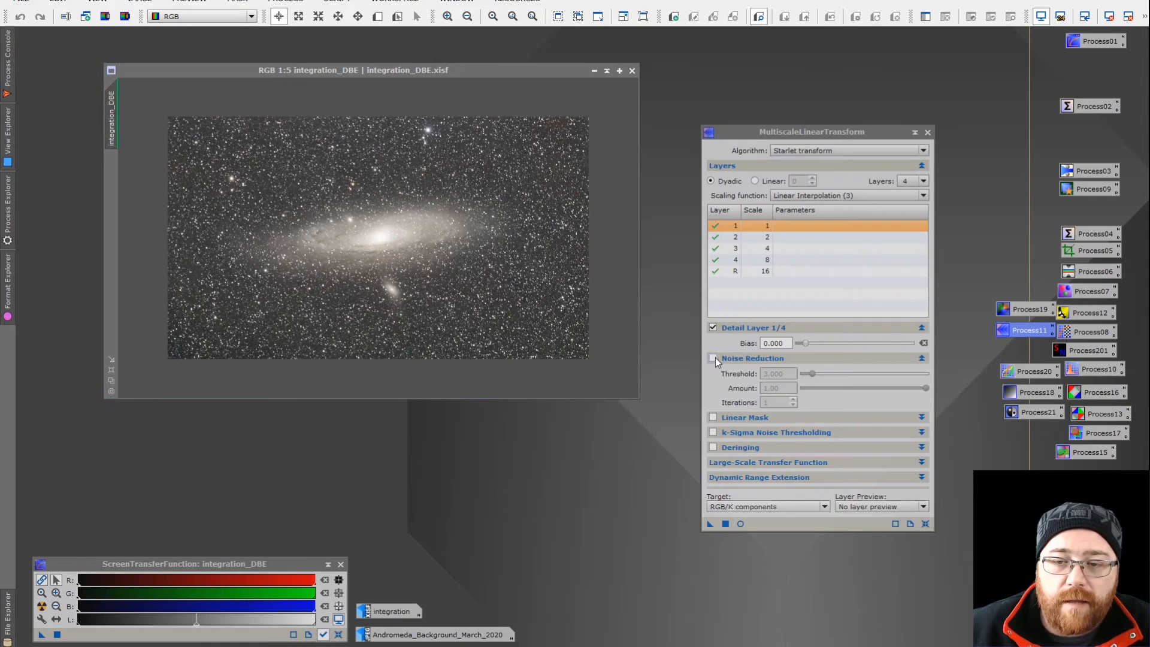
Step: Enable noise reduction for layer 1 in MultiscaleLinearTransform and show a real-time preview magnified on a small star field of integration_DBE
click(714, 358)
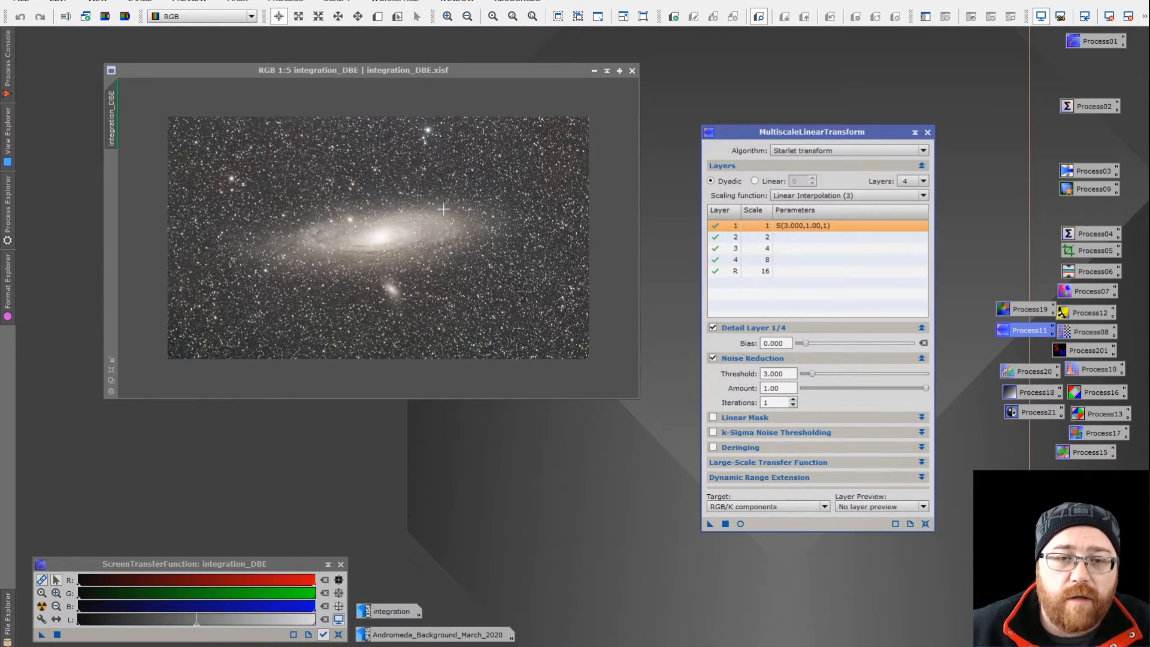
scroll(452, 212, up, 3)
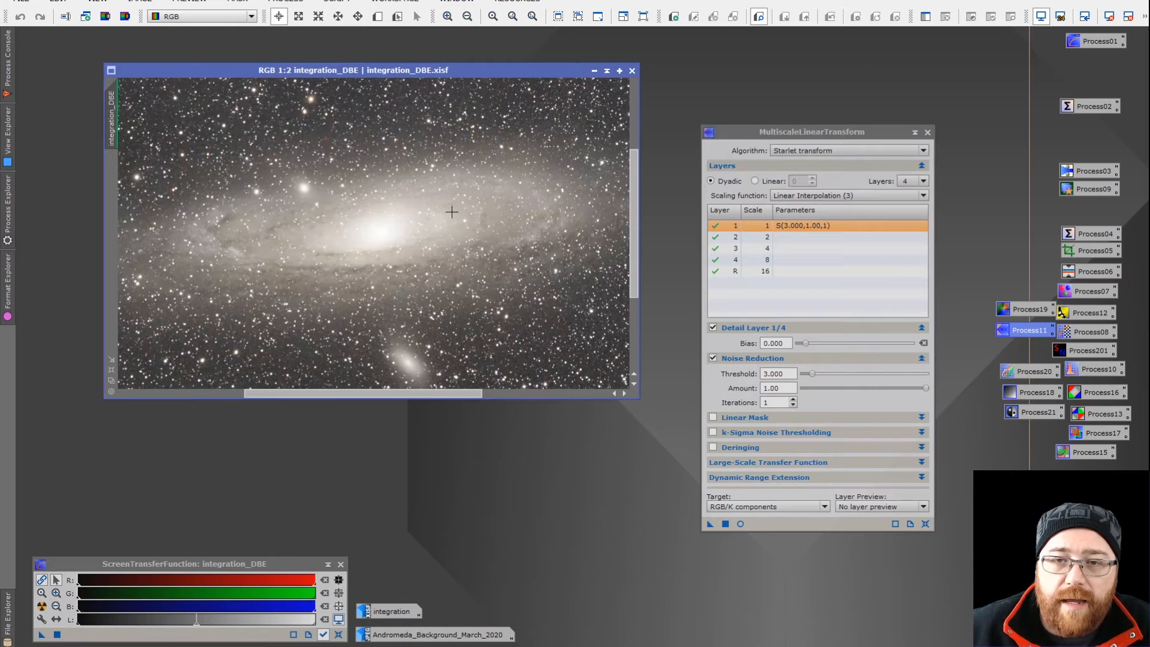
click(742, 524)
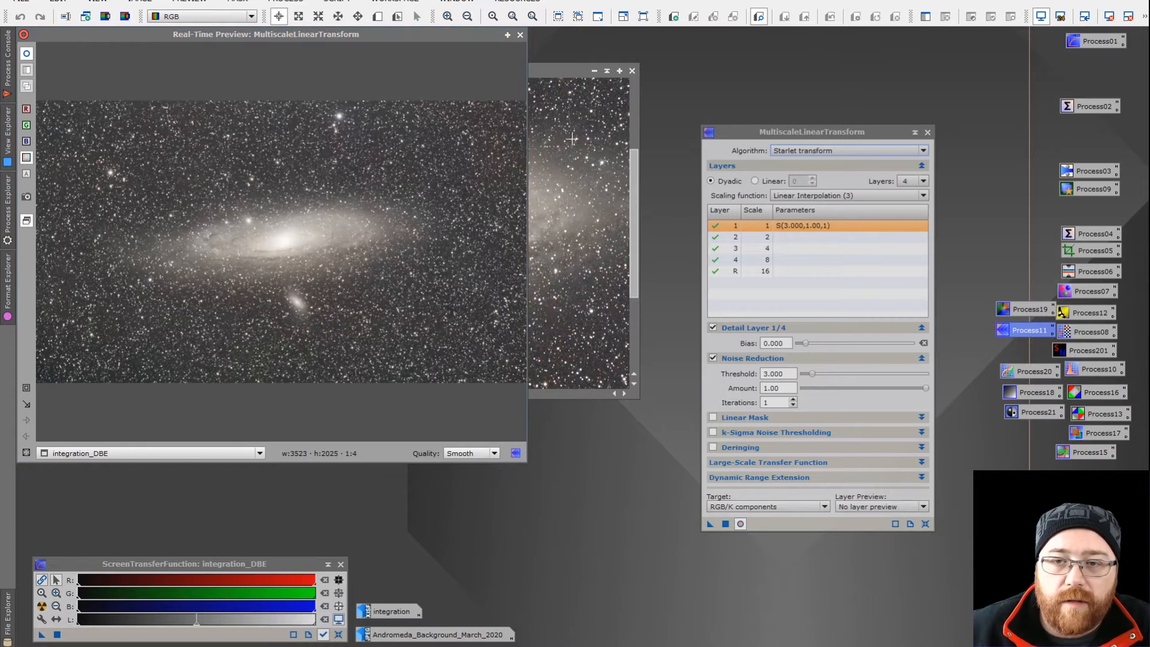
click(241, 152)
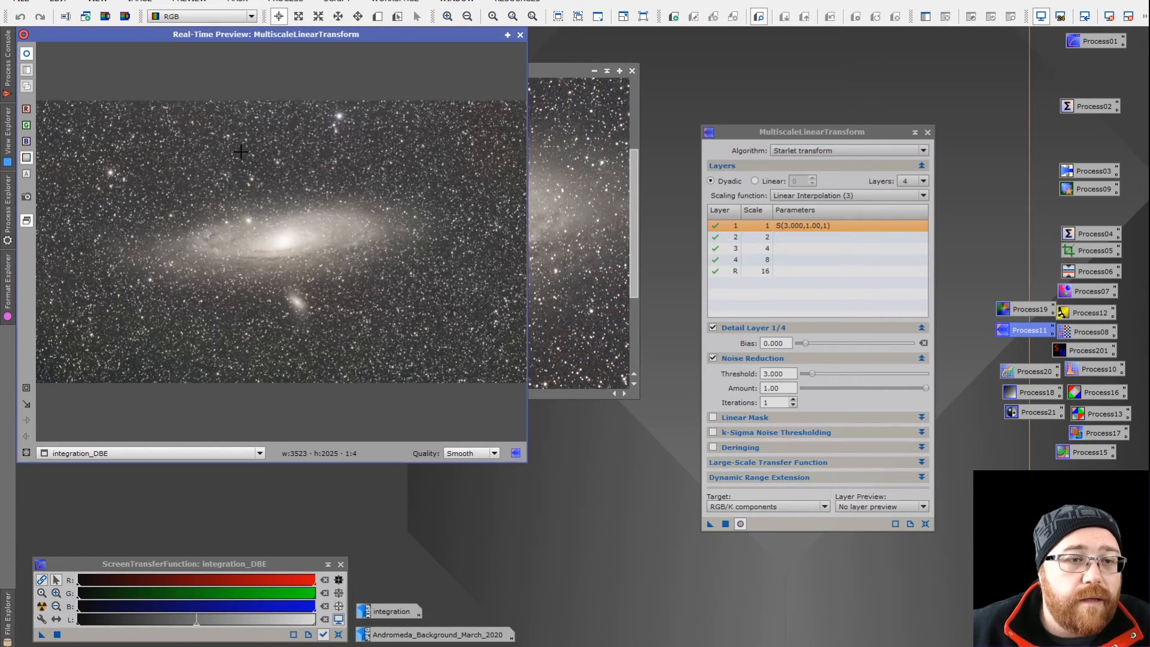
drag(241, 152, 278, 202)
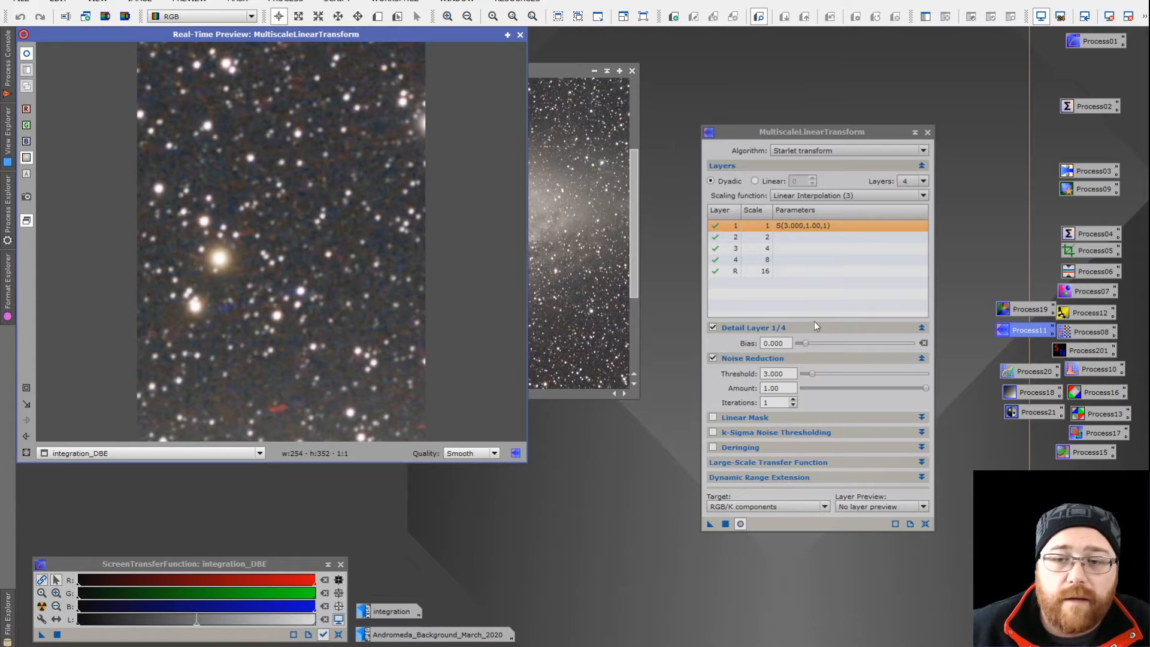
Step: Compare the previewed star field with layer 1 noise reduction off and on
click(714, 358)
click(714, 359)
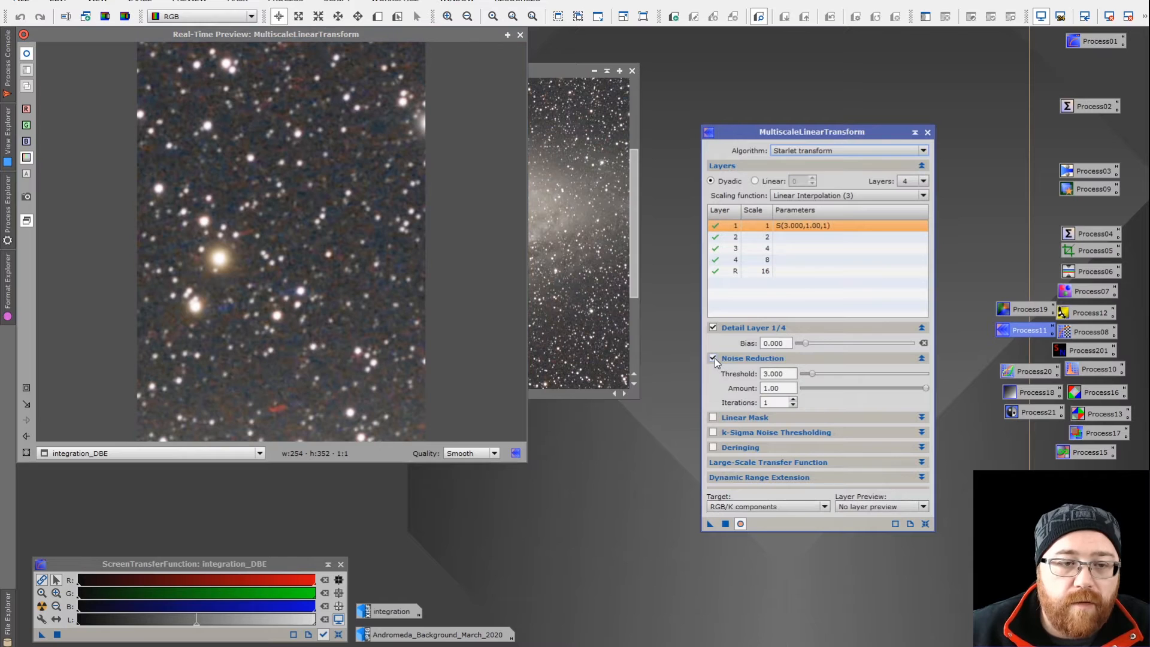
click(713, 358)
click(713, 358)
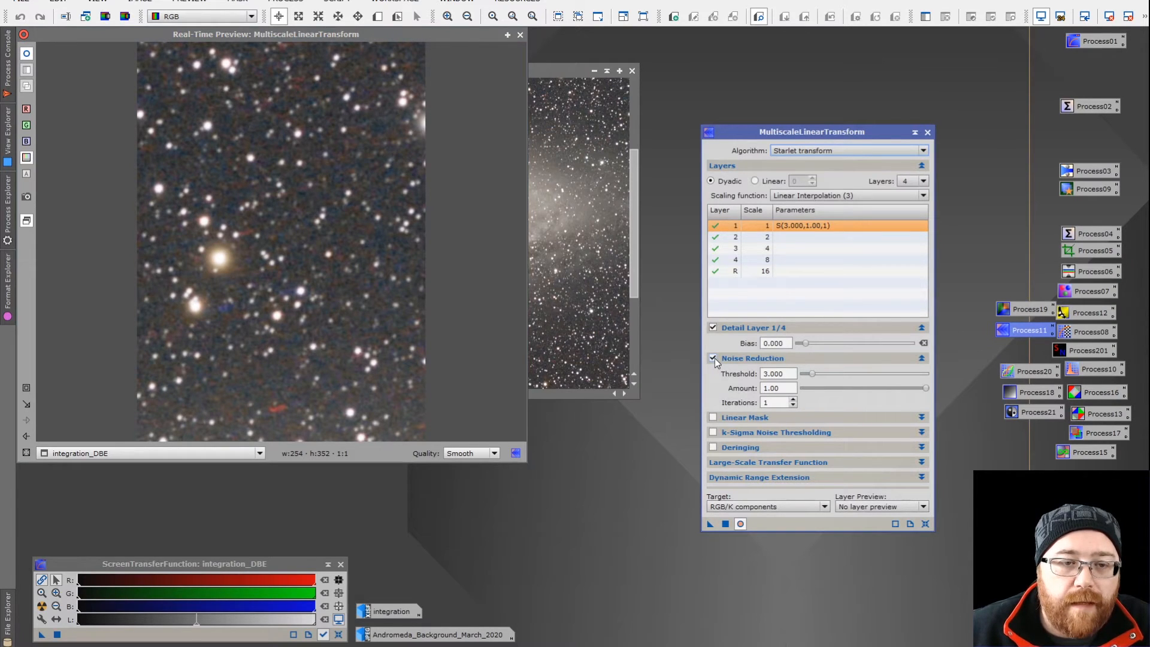
Step: Set layer 1 noise reduction to a threshold of 5.500 and 2 iterations, checking the preview with it off and on
drag(818, 372, 822, 375)
click(793, 400)
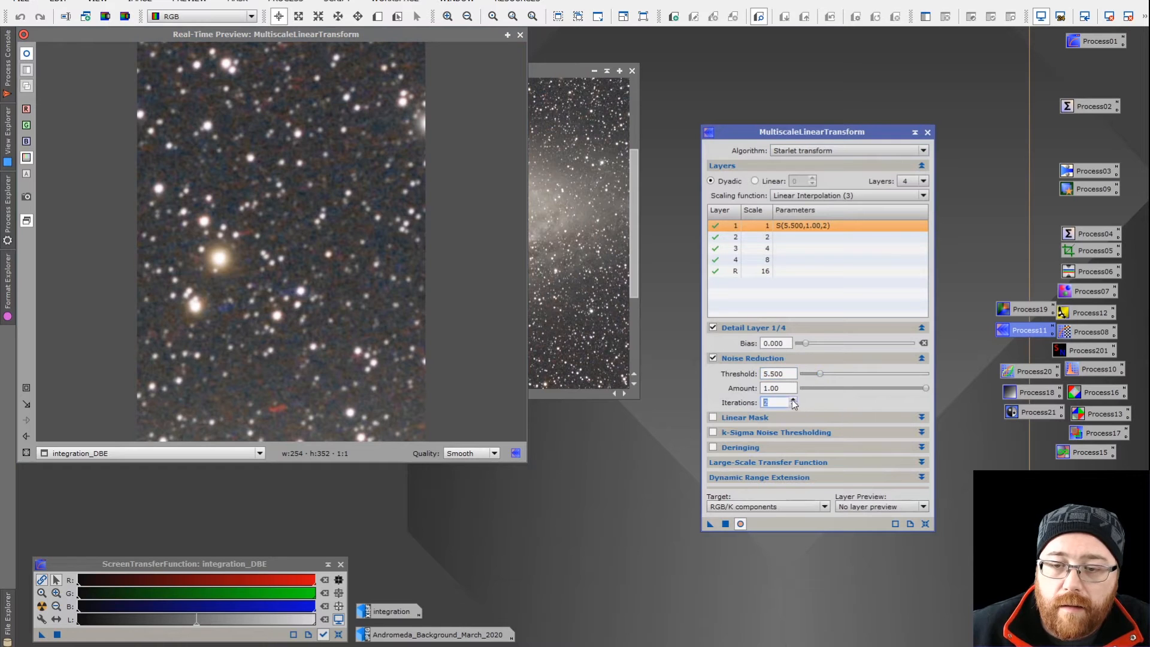
click(713, 358)
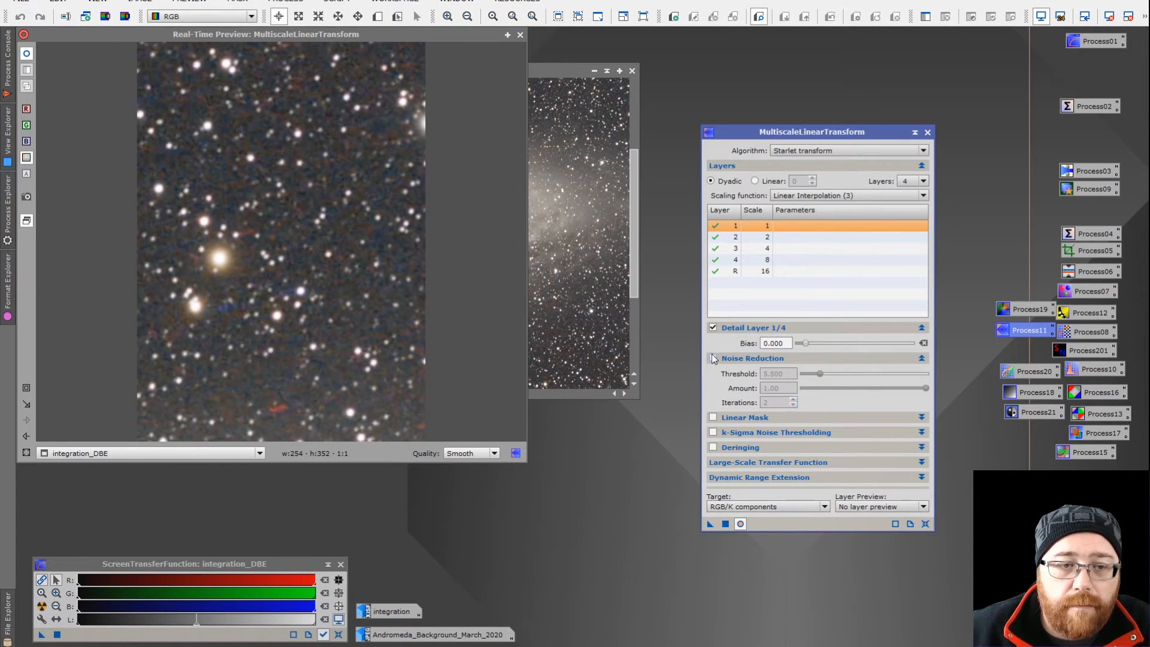
click(713, 357)
click(714, 357)
click(713, 358)
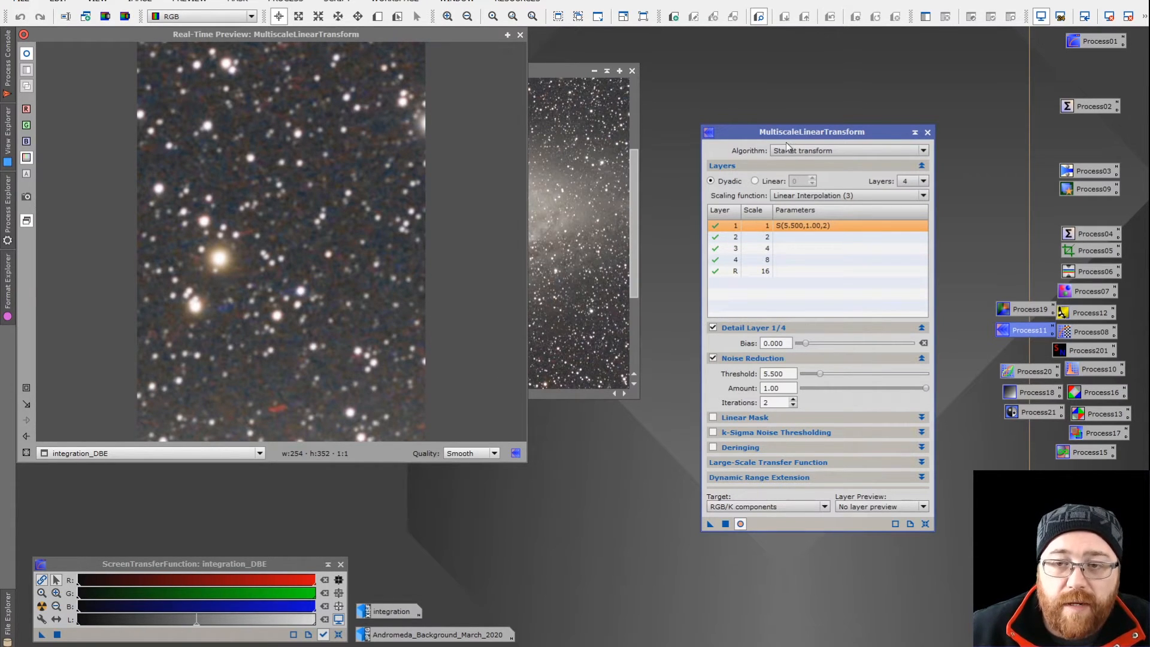
Step: Enable k-Sigma Noise Thresholding, expand its settings and set its threshold to 1.50
click(713, 432)
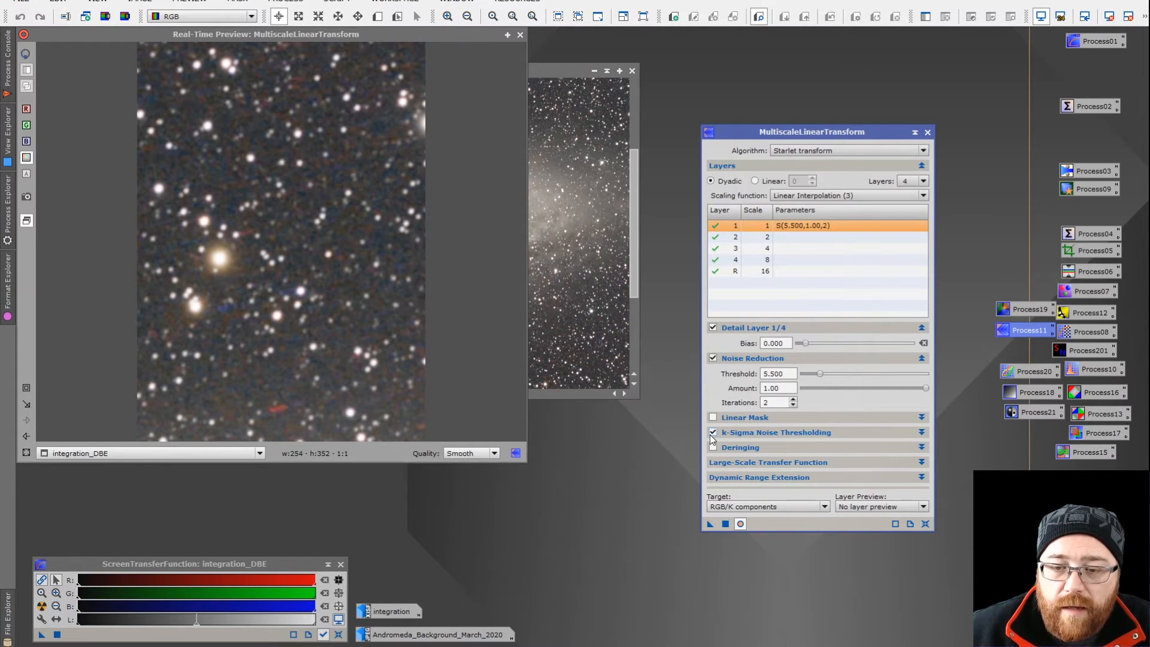
click(887, 434)
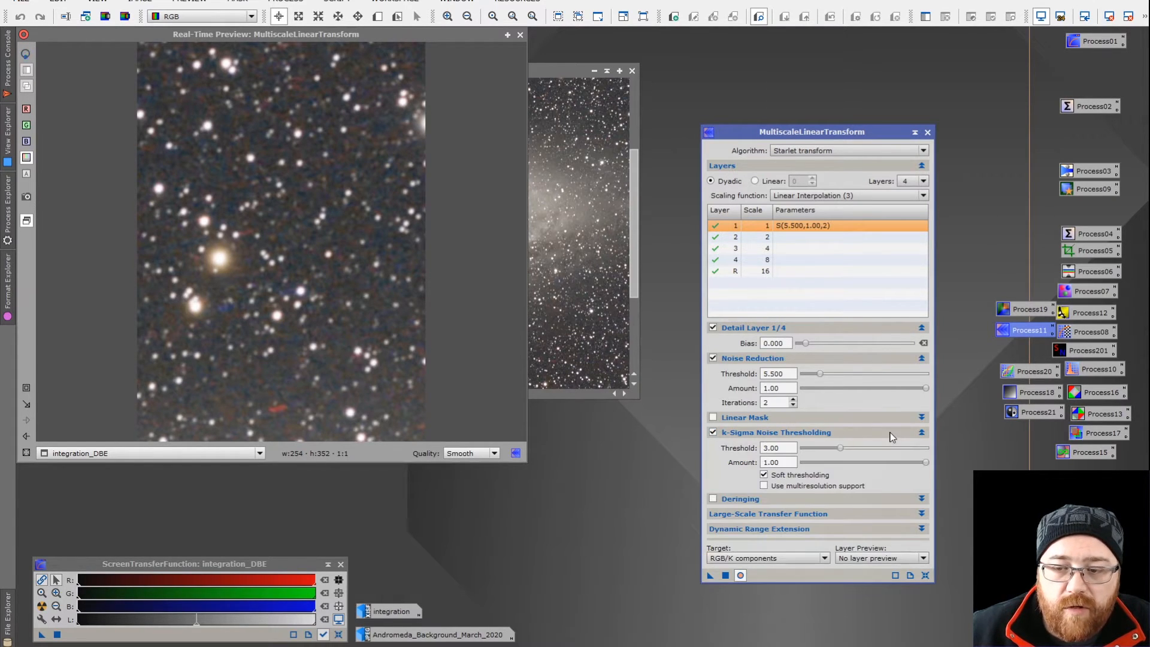
click(713, 432)
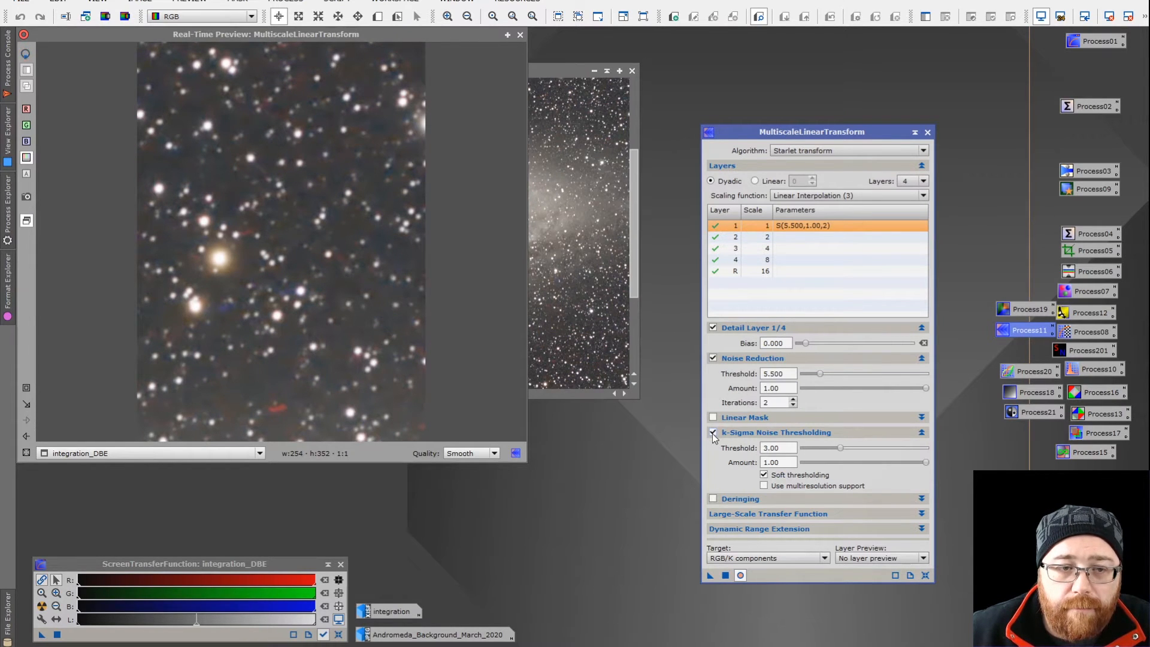
key(Tab)
text(1.50)
key(Return)
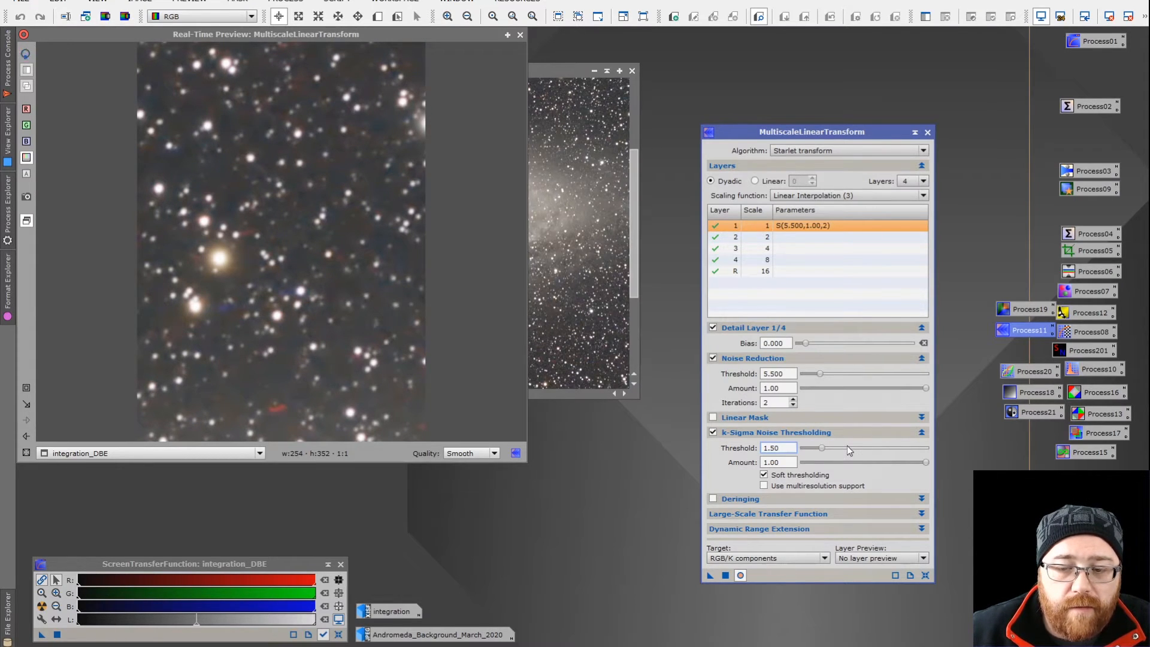
Step: Try other k-Sigma threshold strengths against the preview and settle on 0.30
drag(831, 447, 907, 451)
double_click(772, 448)
drag(815, 450, 807, 450)
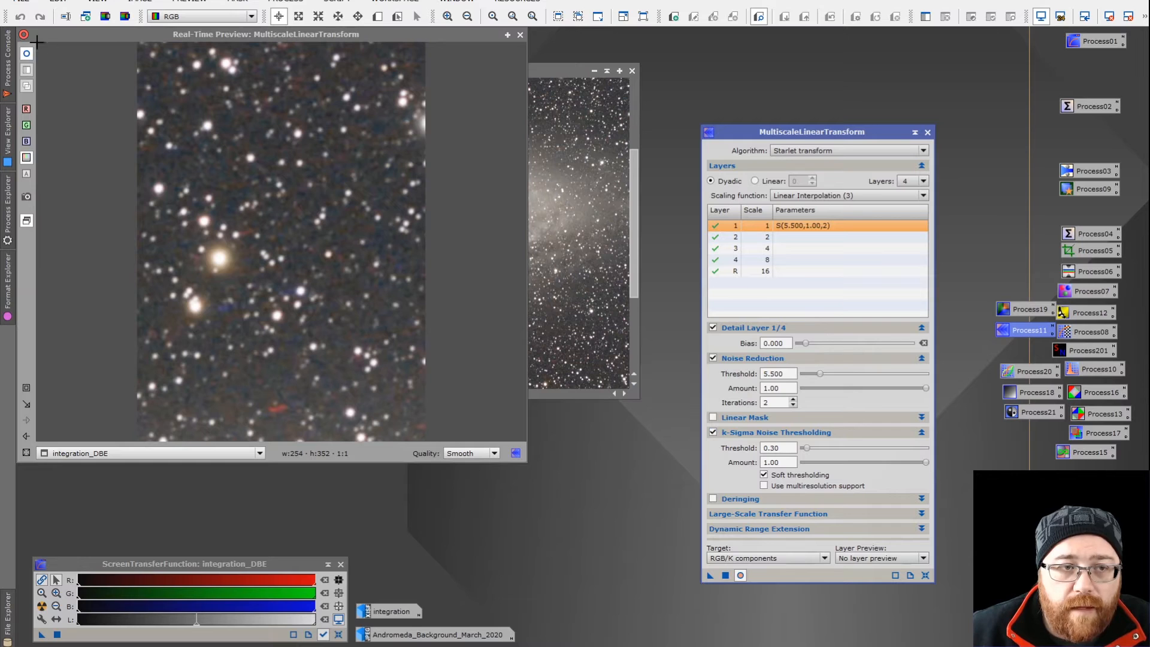
Step: Apply MultiscaleLinearTransform to integration_DBE, close the process and its preview, and show the whole galaxy image at 1:5
click(726, 575)
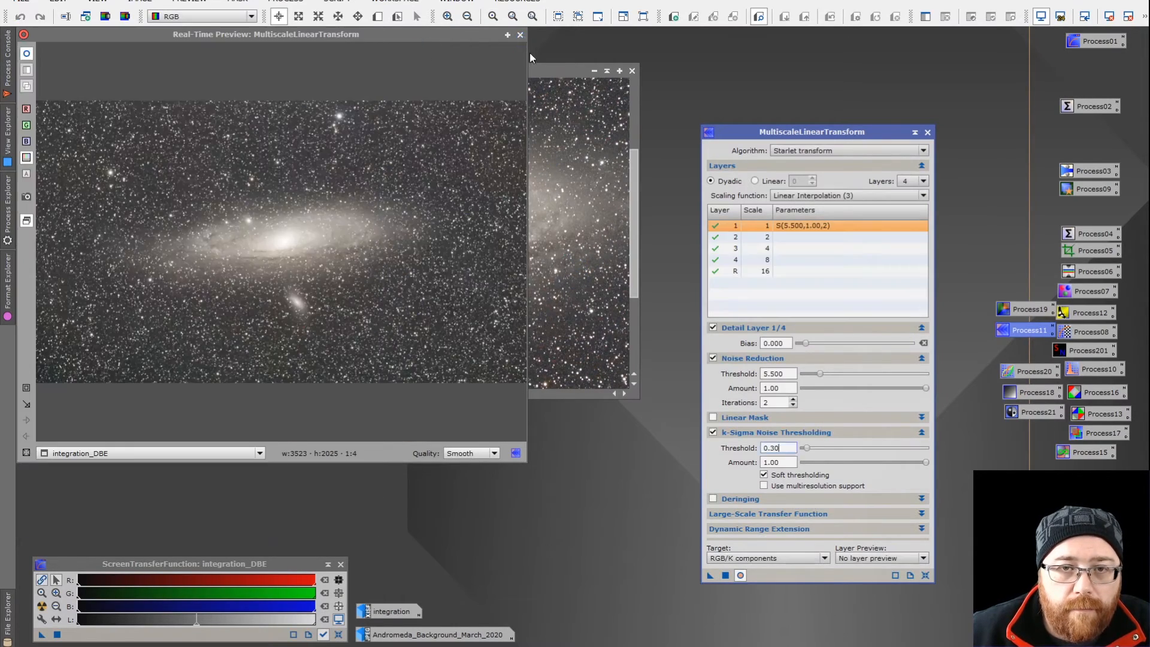
click(927, 132)
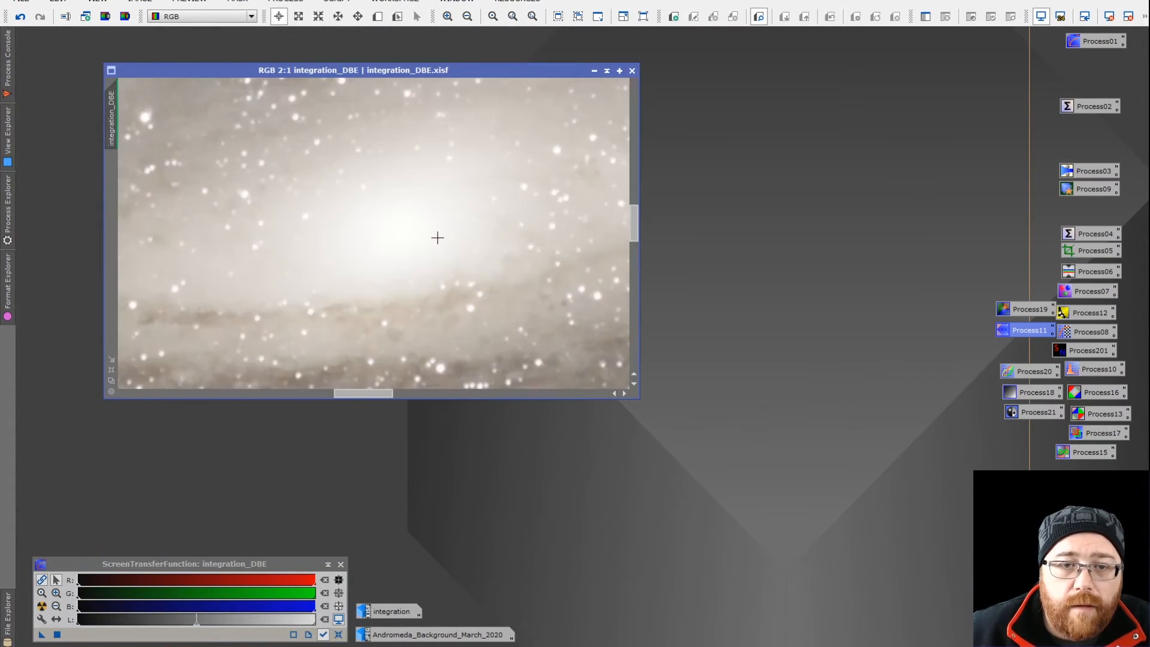
scroll(438, 238, down, 2)
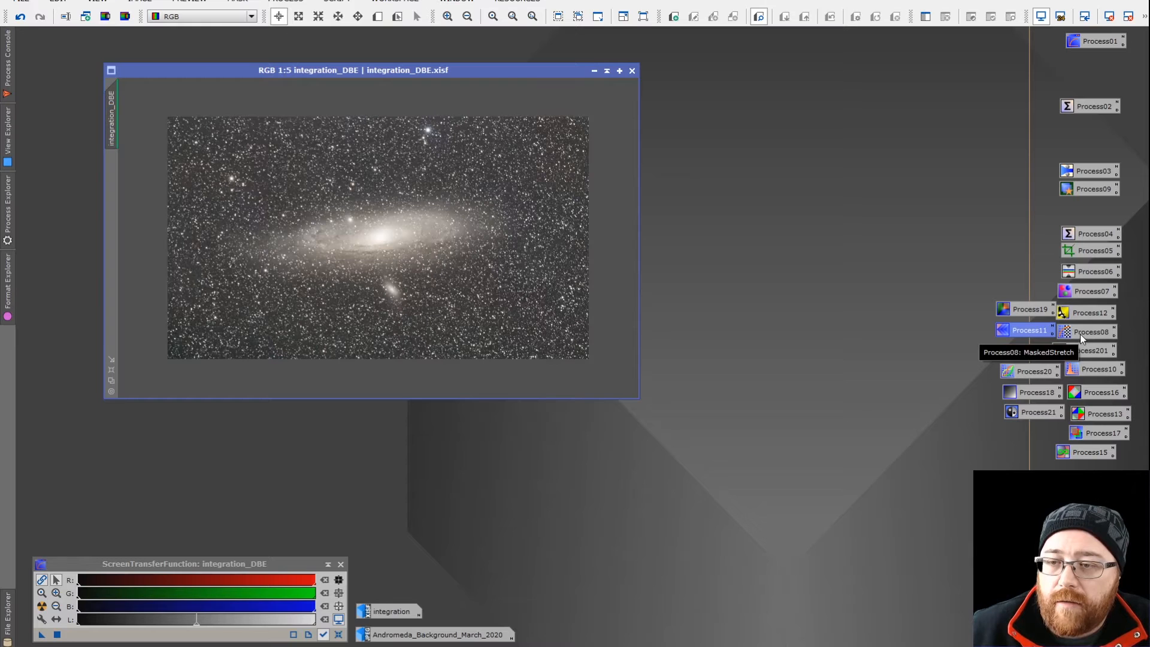
Step: Apply MaskedStretch to integration_DBE with target background 0.125 and 100 iterations, then recompute the auto-stretch of its display
double_click(1081, 333)
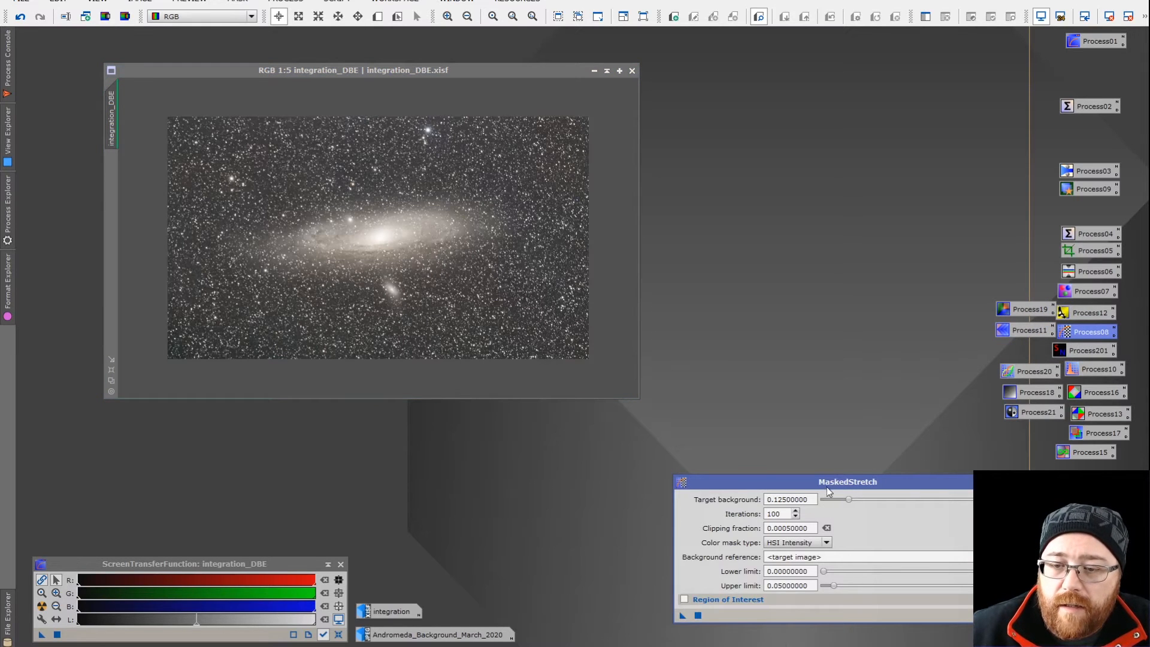
drag(827, 487, 746, 440)
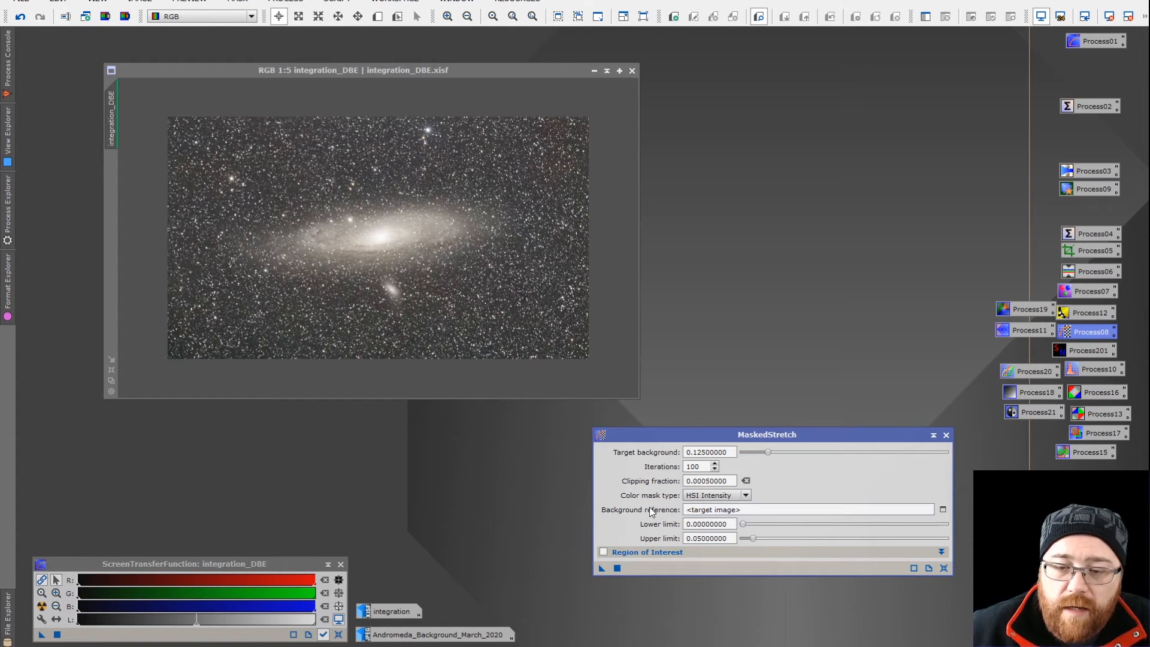
click(617, 568)
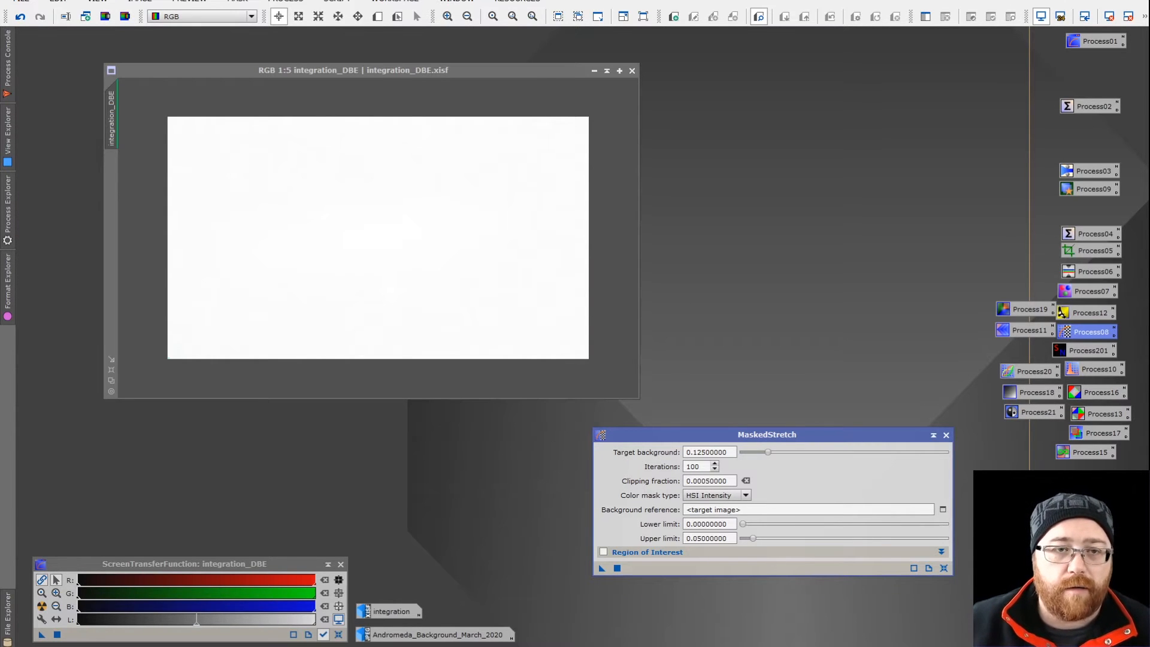
click(41, 606)
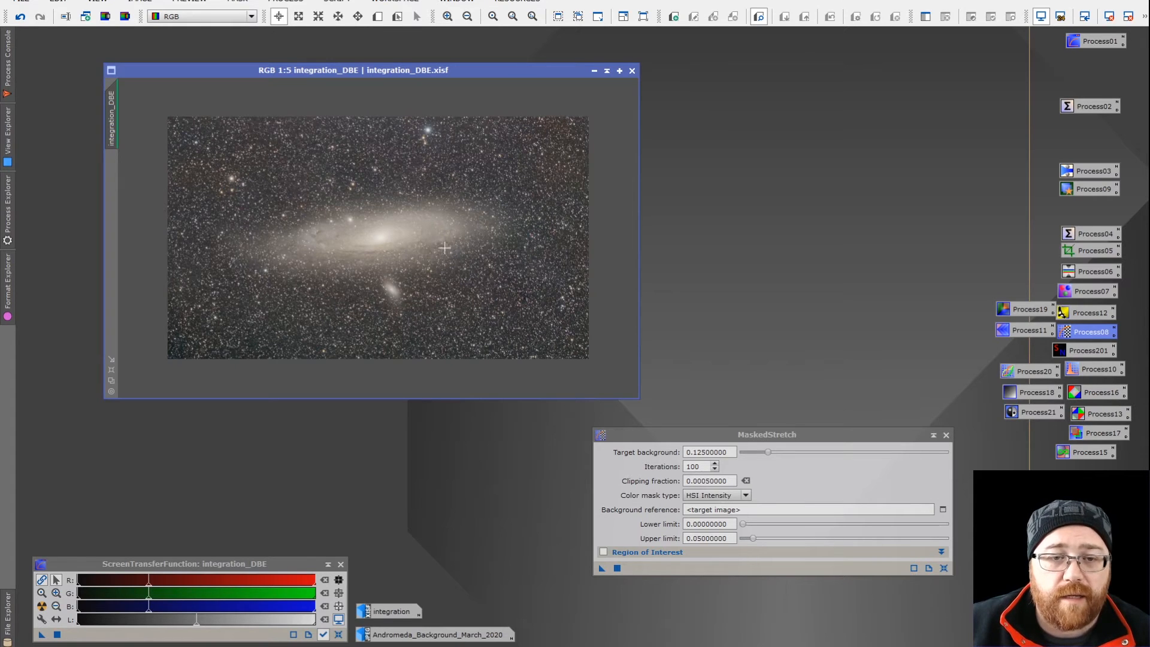
Step: Examine the masked-stretch result on the galaxy core at 1:1, the whole image at reduced zoom, and the process console output
scroll(445, 247, up, 4)
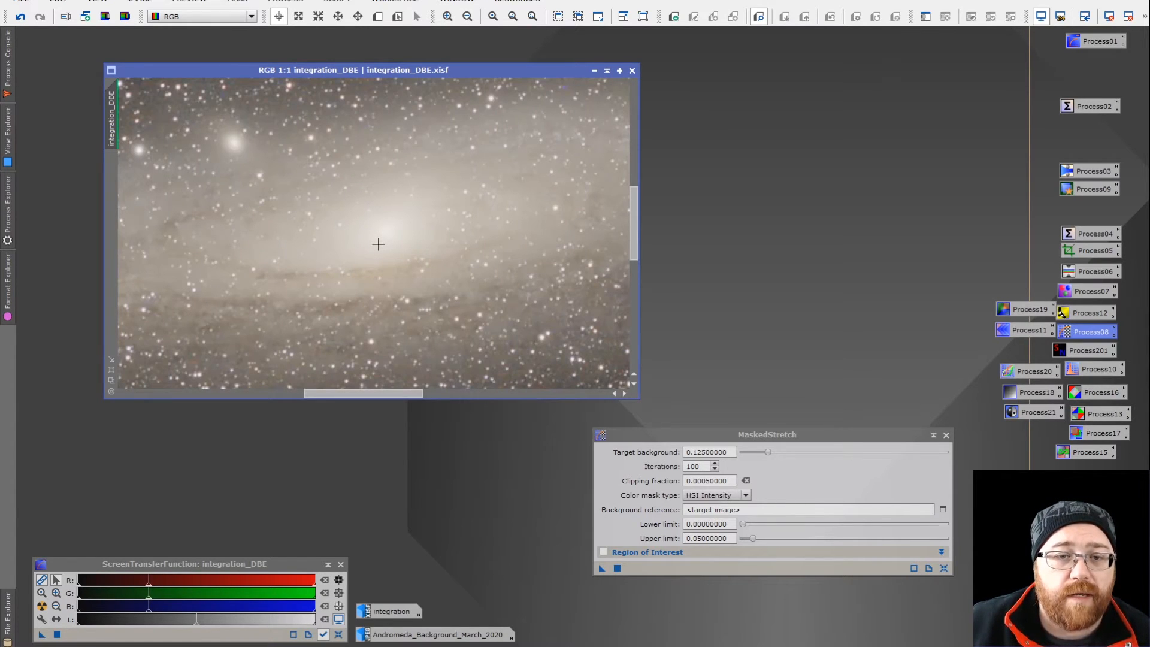
scroll(379, 245, down, 1)
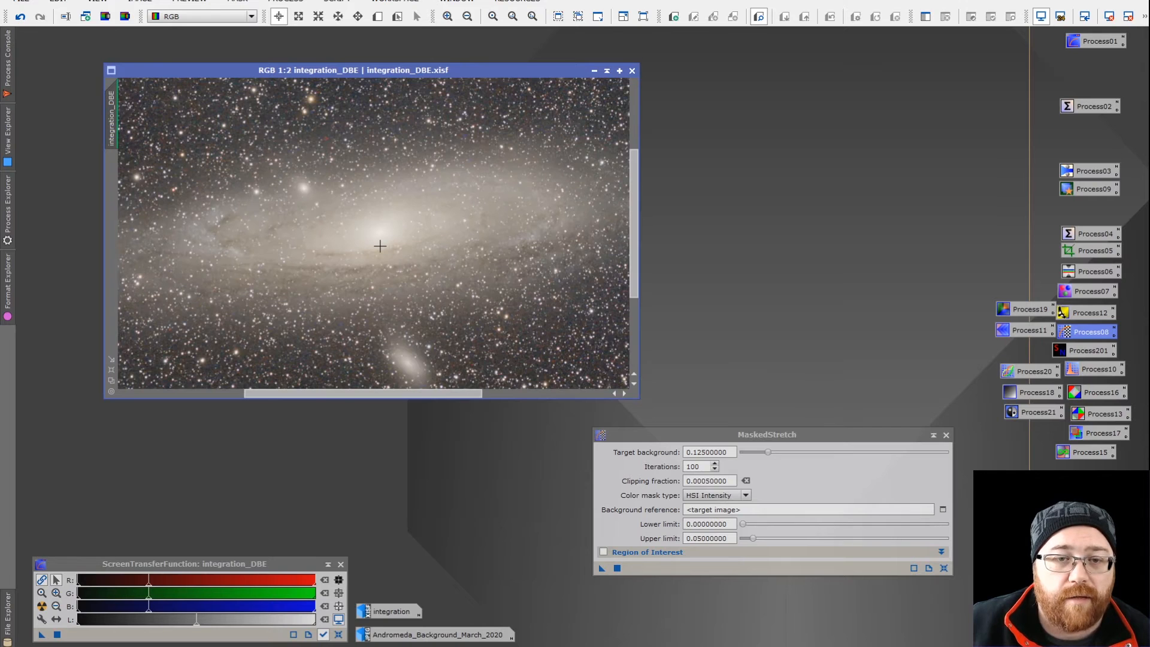
scroll(380, 246, down, 3)
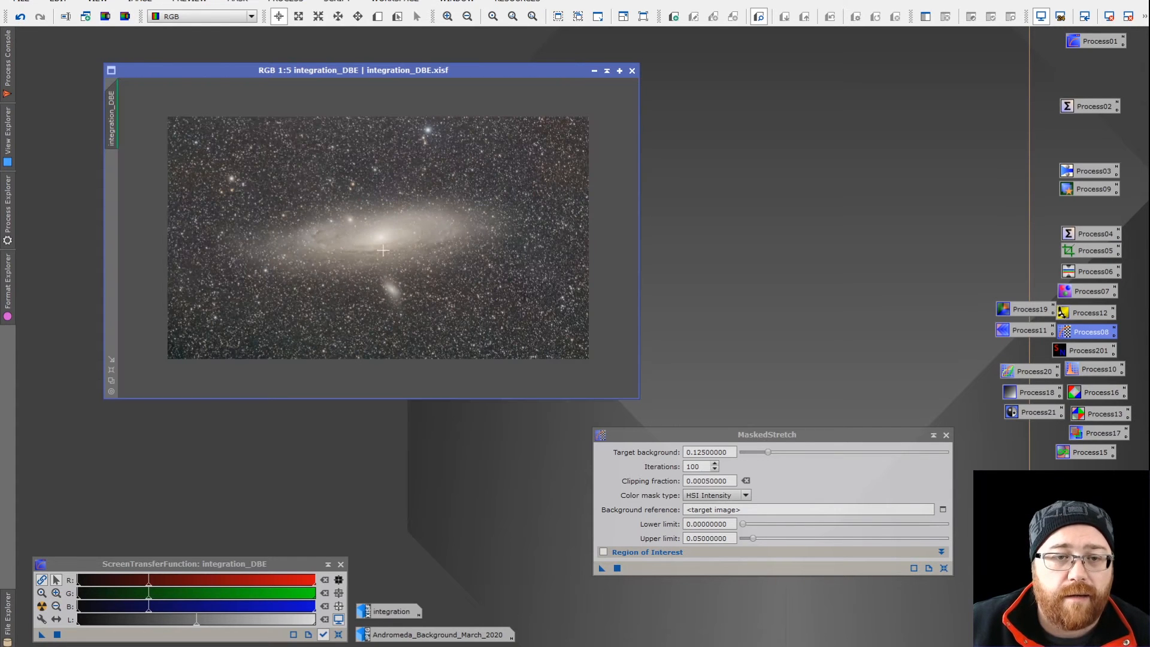
scroll(228, 177, up, 1)
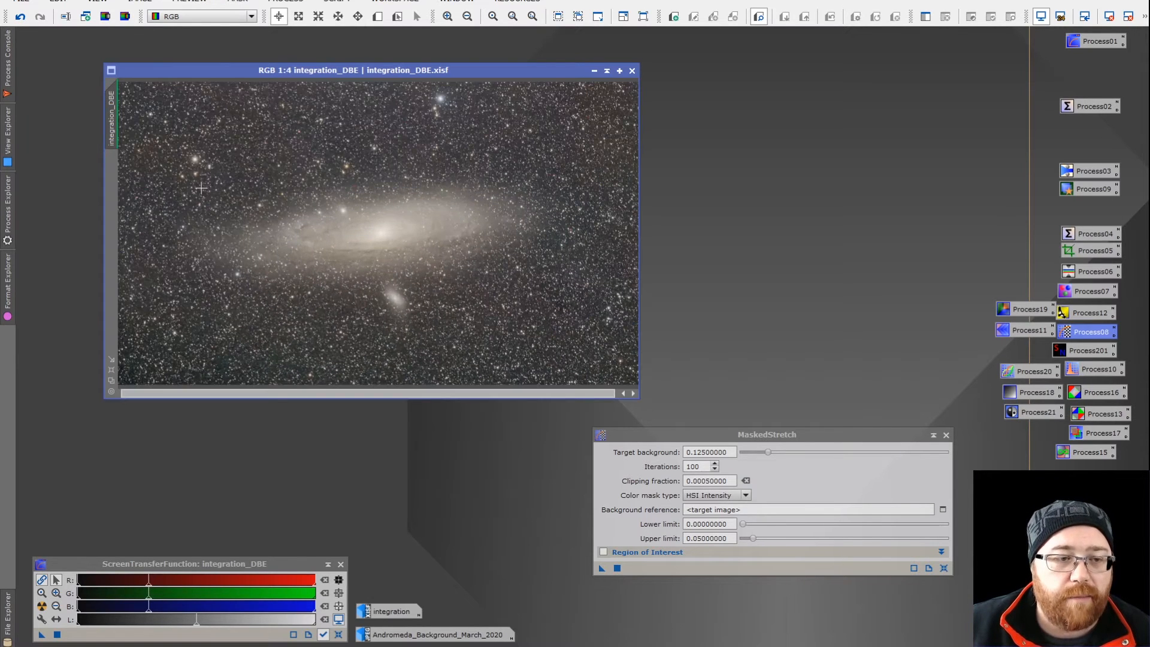
click(6, 281)
mouse_move(9, 147)
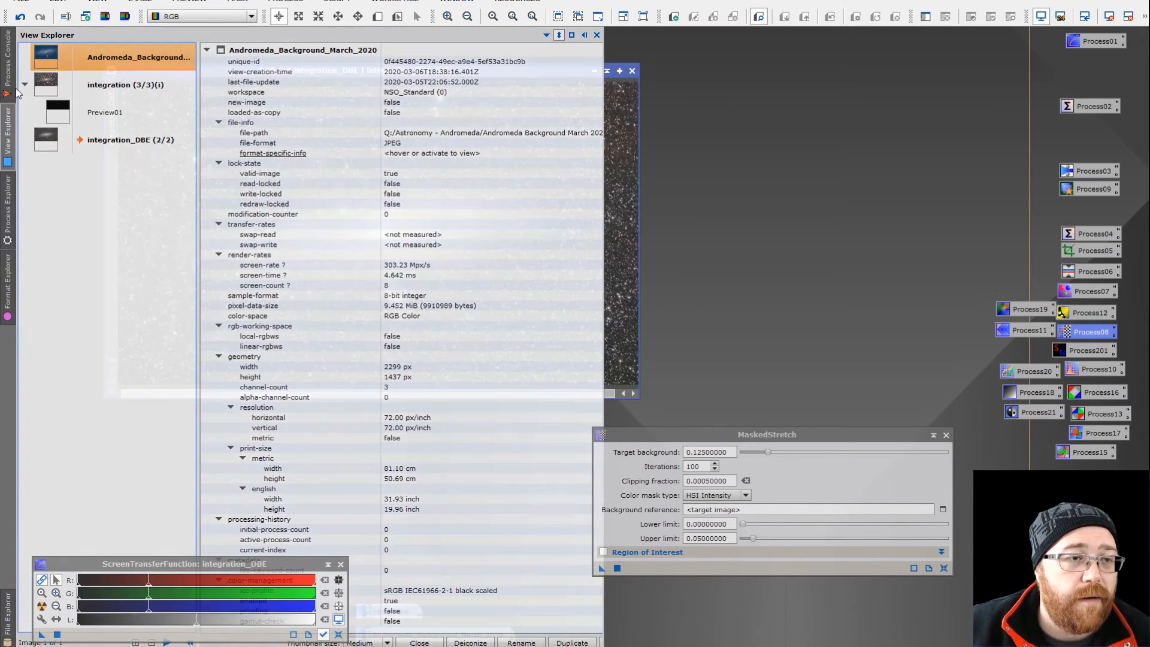
mouse_move(9, 88)
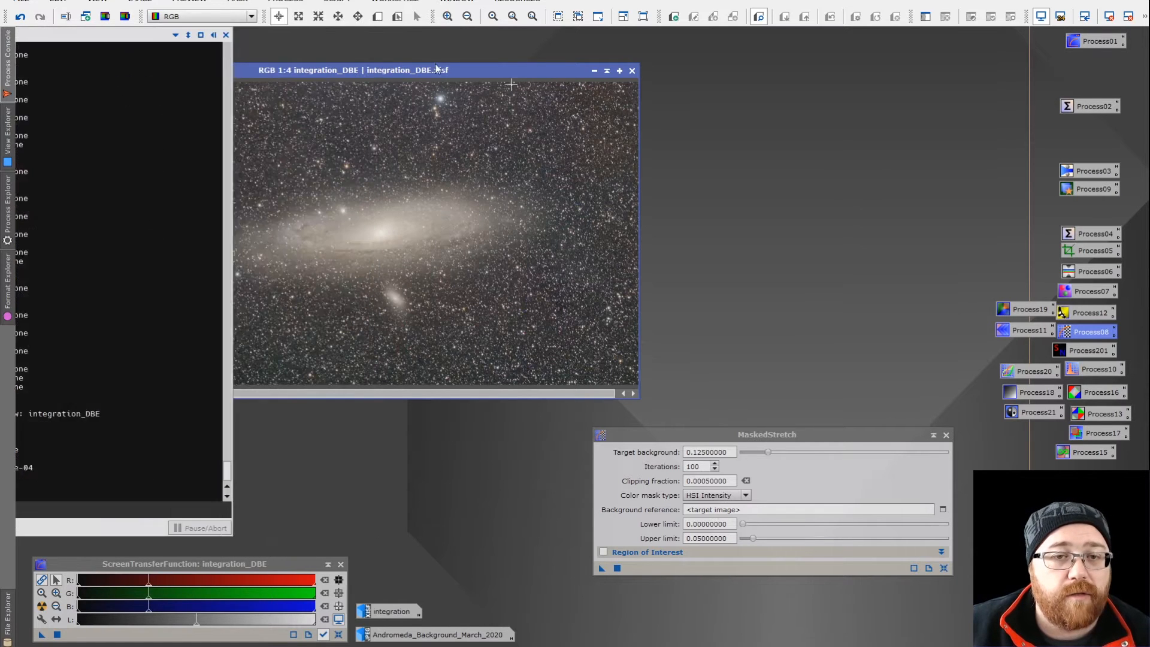
Step: Save the stretched image as integration_DBE_stretch.xisf in 32-bit floating point format
click(37, 2)
click(60, 115)
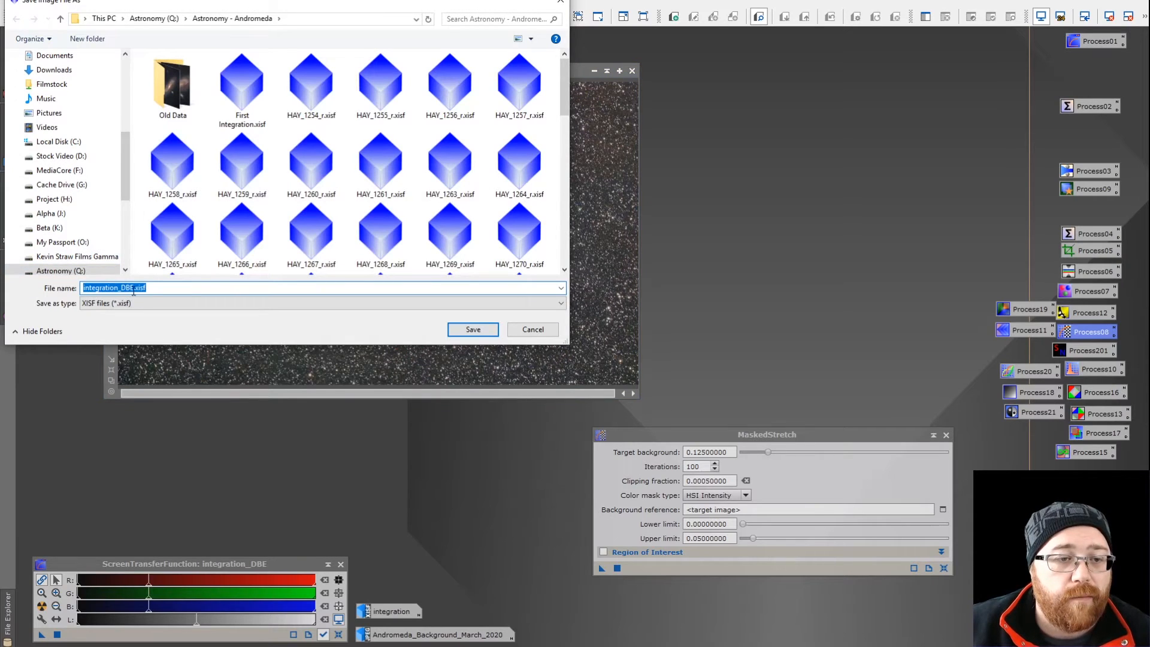
click(133, 289)
text(_stretch)
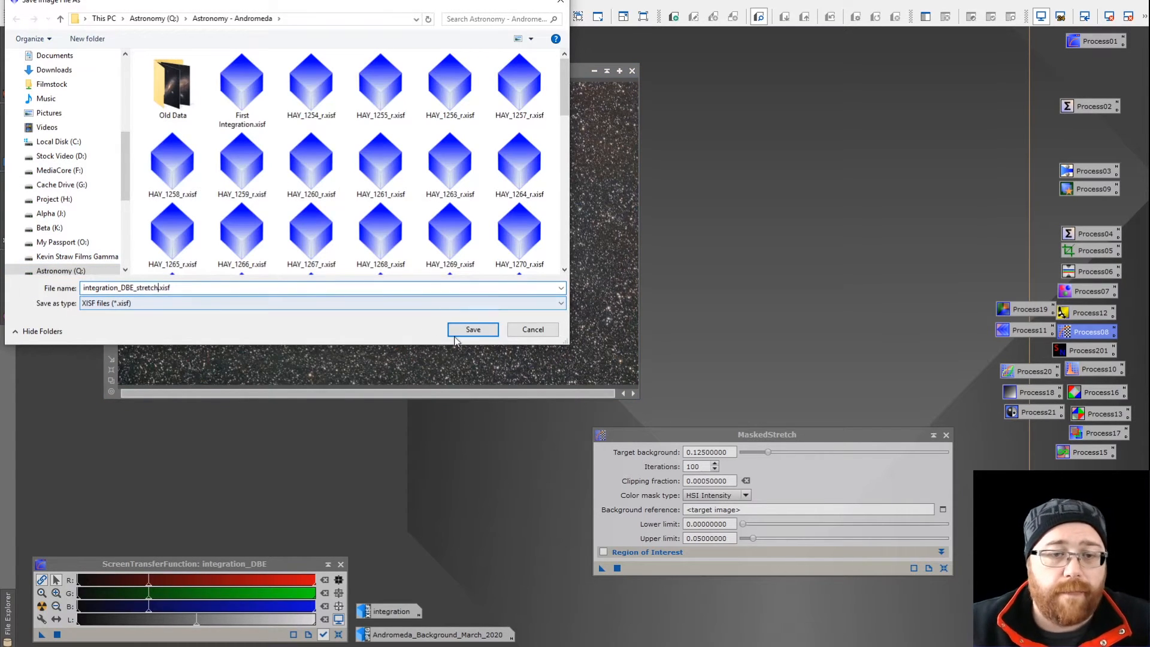
click(464, 337)
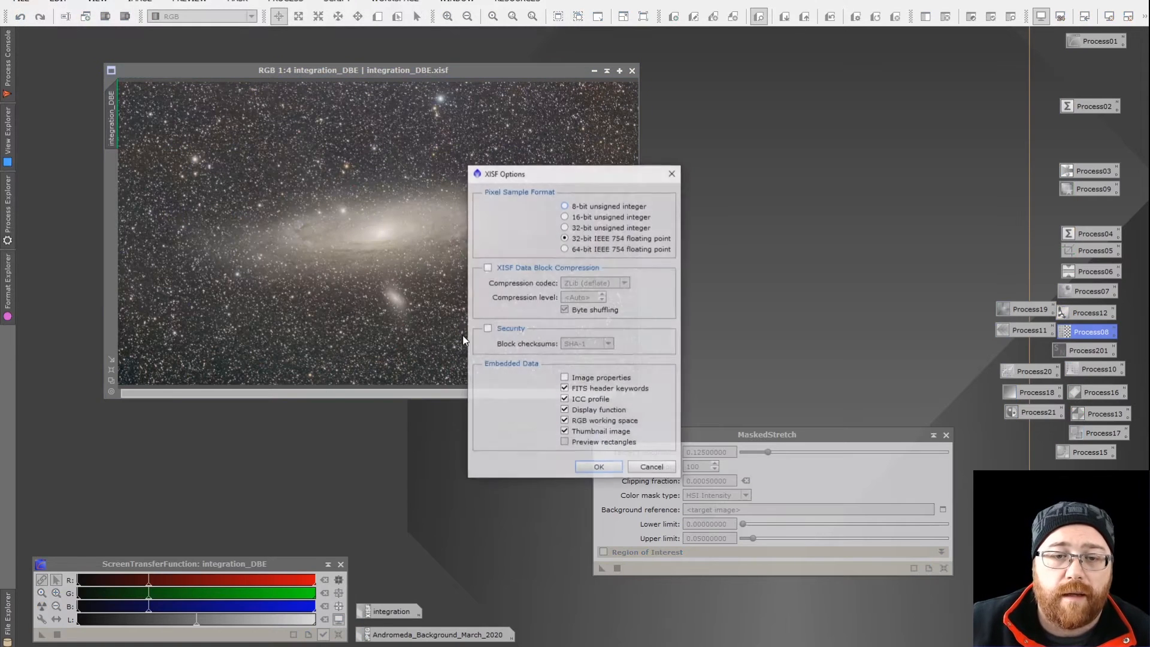
click(599, 468)
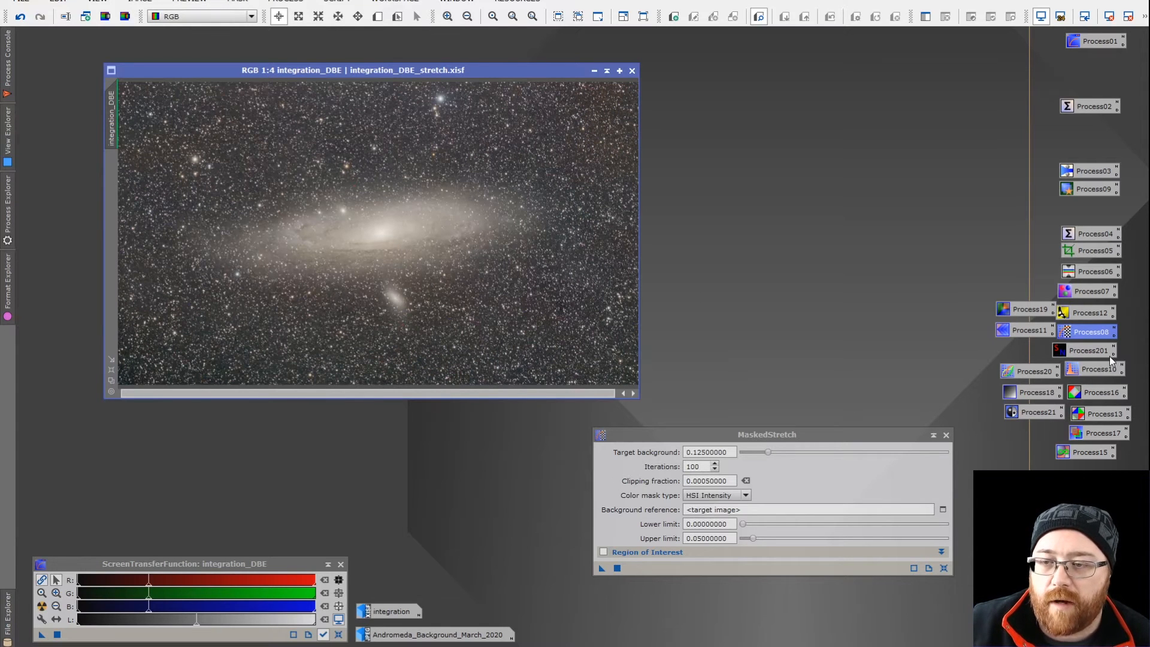
Step: Open StarNet++, run it with stride 128 and starmask creation enabled, and auto-stretch the display of integration_DBE_stretch
double_click(1074, 351)
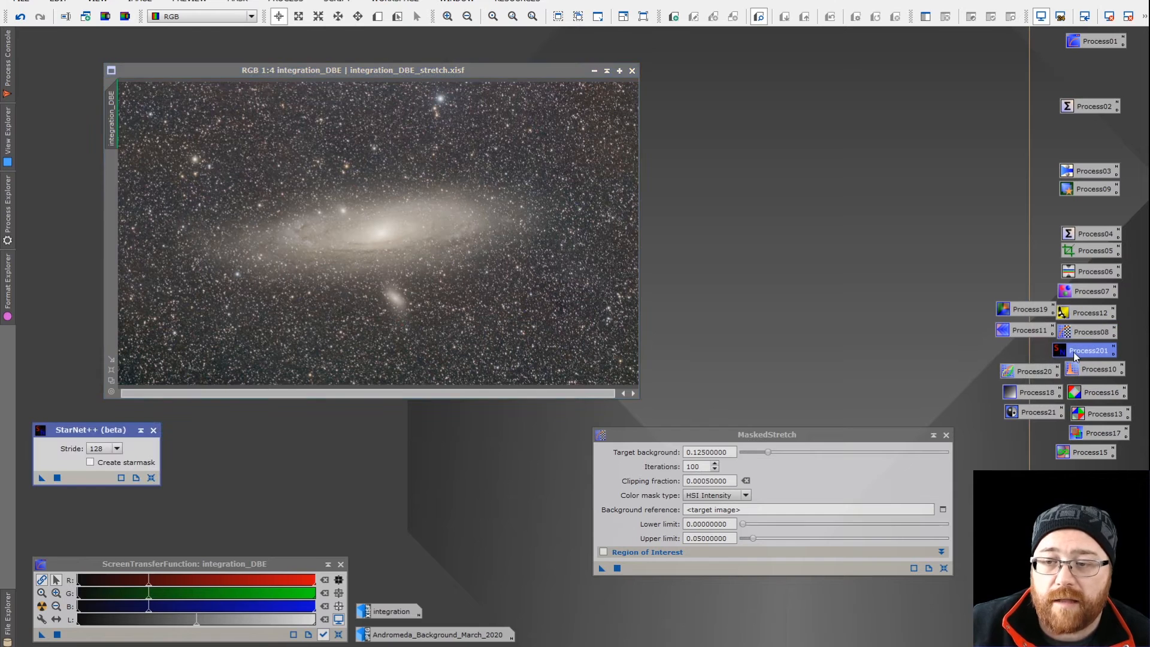
click(111, 449)
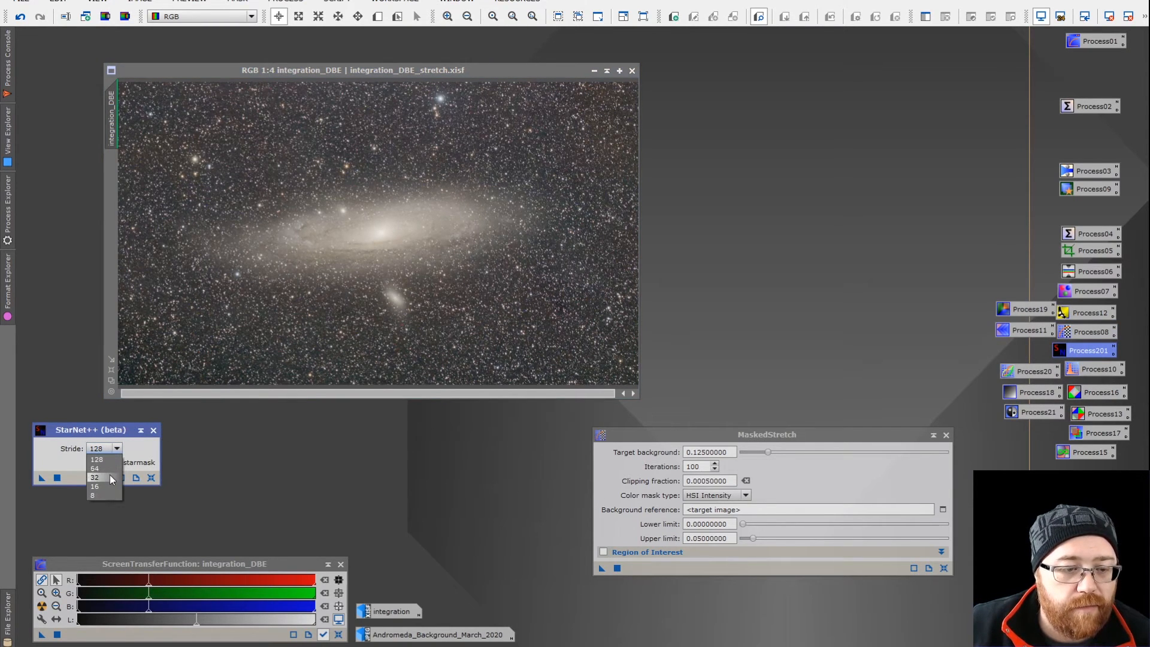
click(55, 480)
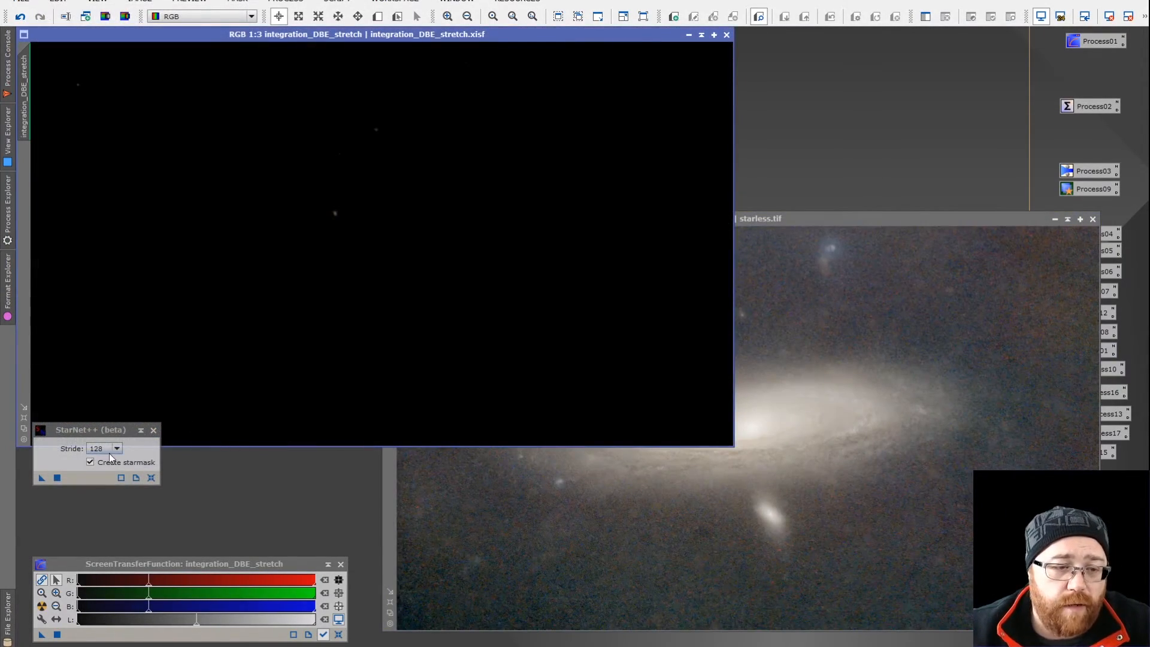
click(41, 607)
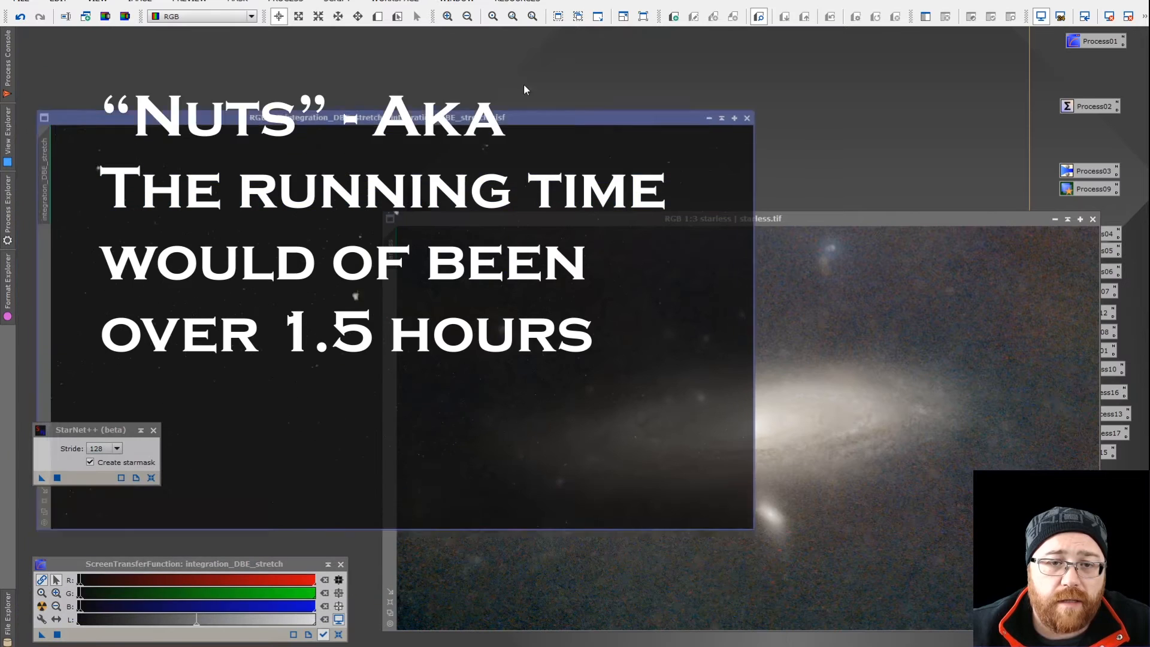
drag(524, 85, 519, 49)
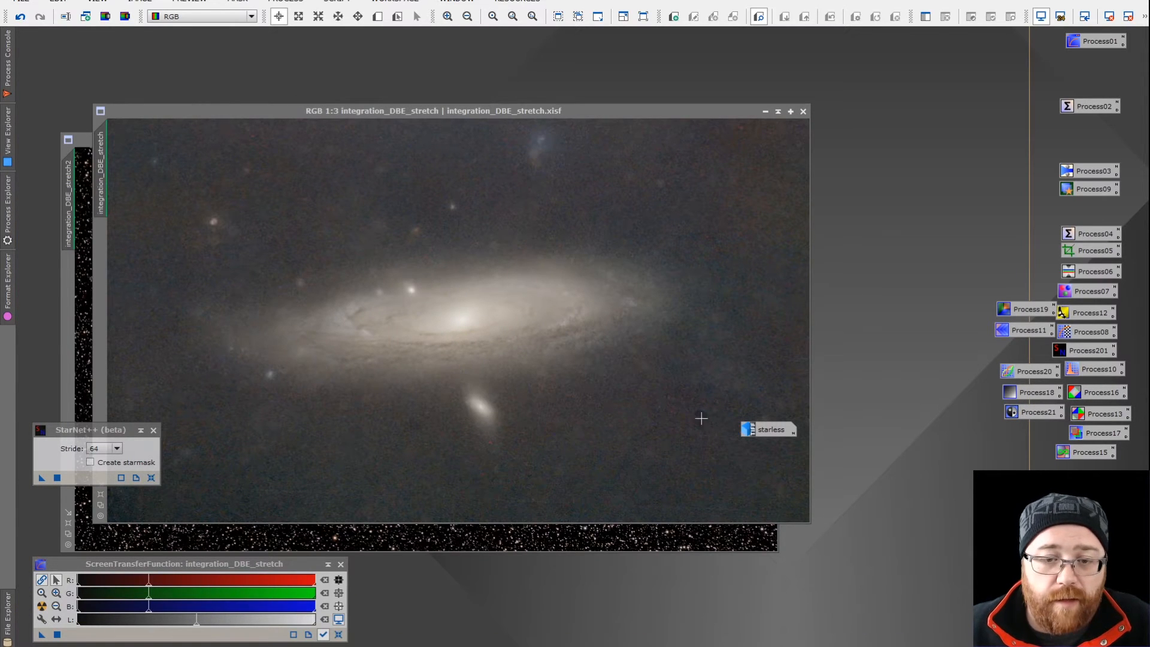
Step: Save the starless galaxy image as integration_DBE_stretch_starless.xisf in 32-bit floating point format, overwriting the existing file
drag(602, 110, 696, 135)
click(217, 138)
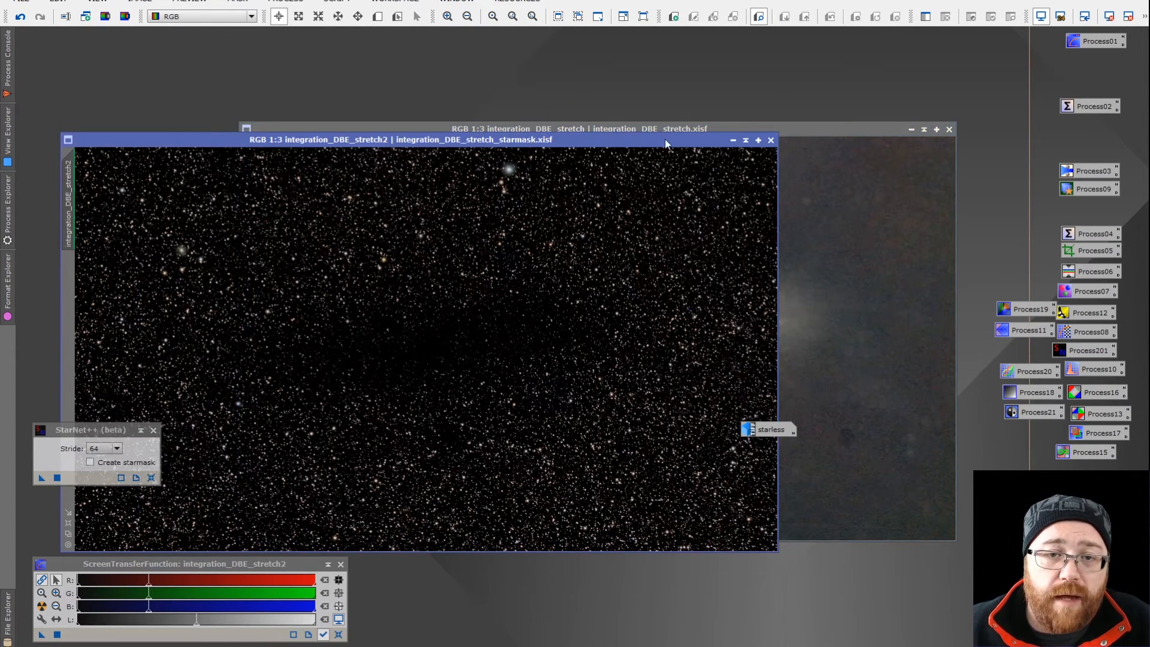
click(777, 127)
click(21, 2)
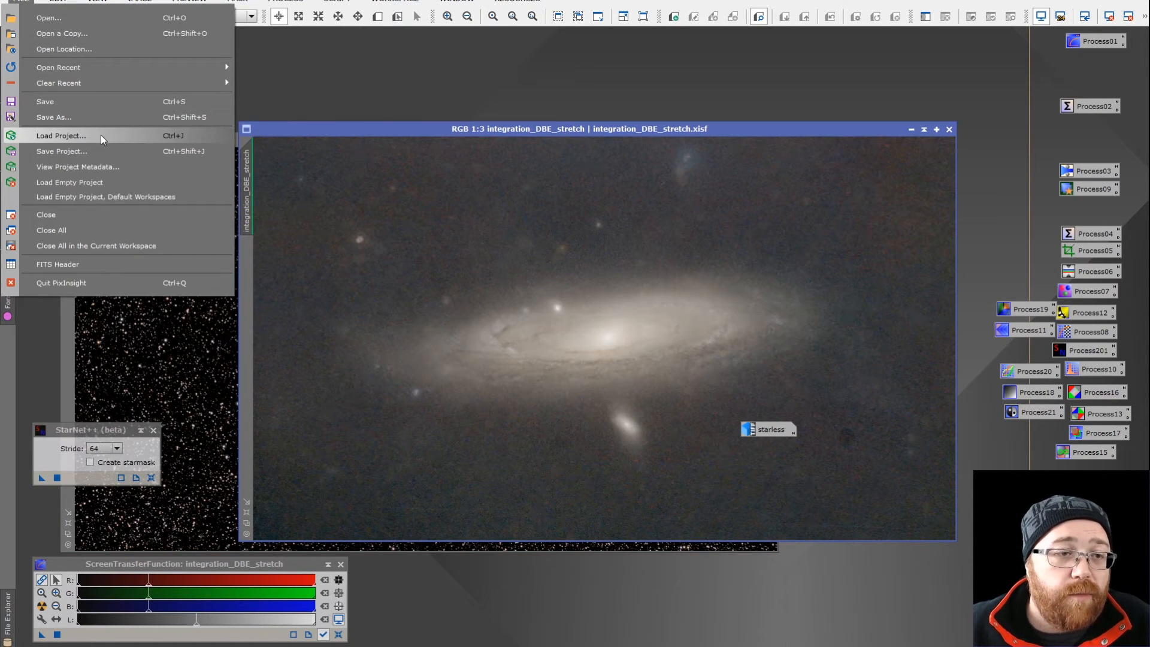
click(113, 118)
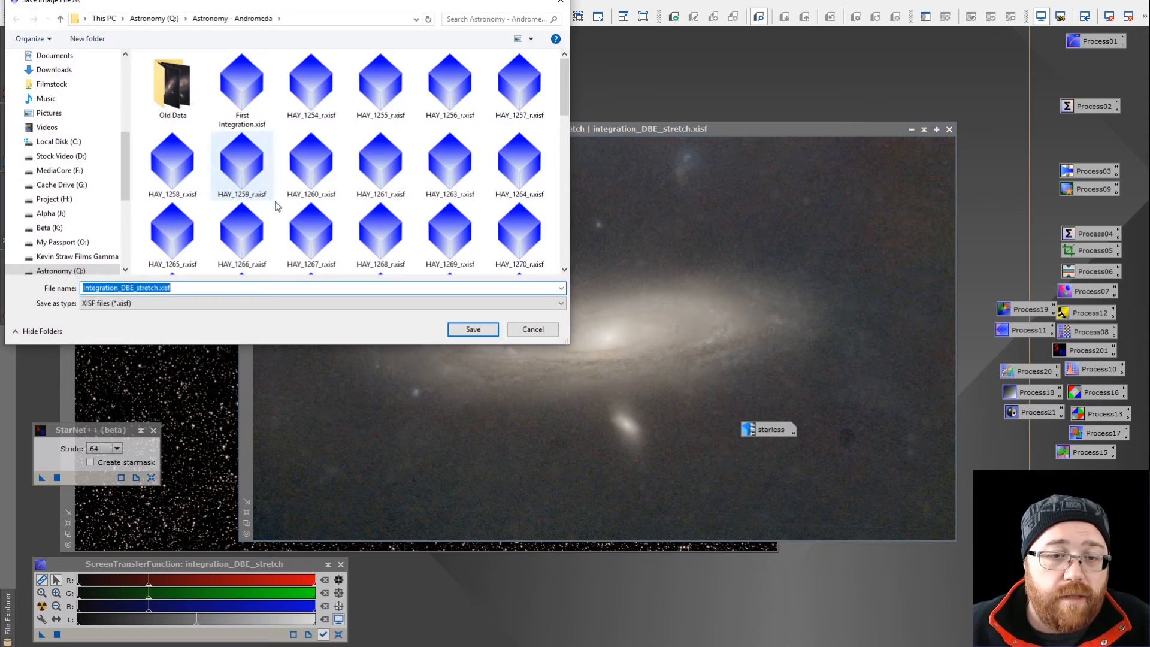
click(159, 287)
text(_stra)
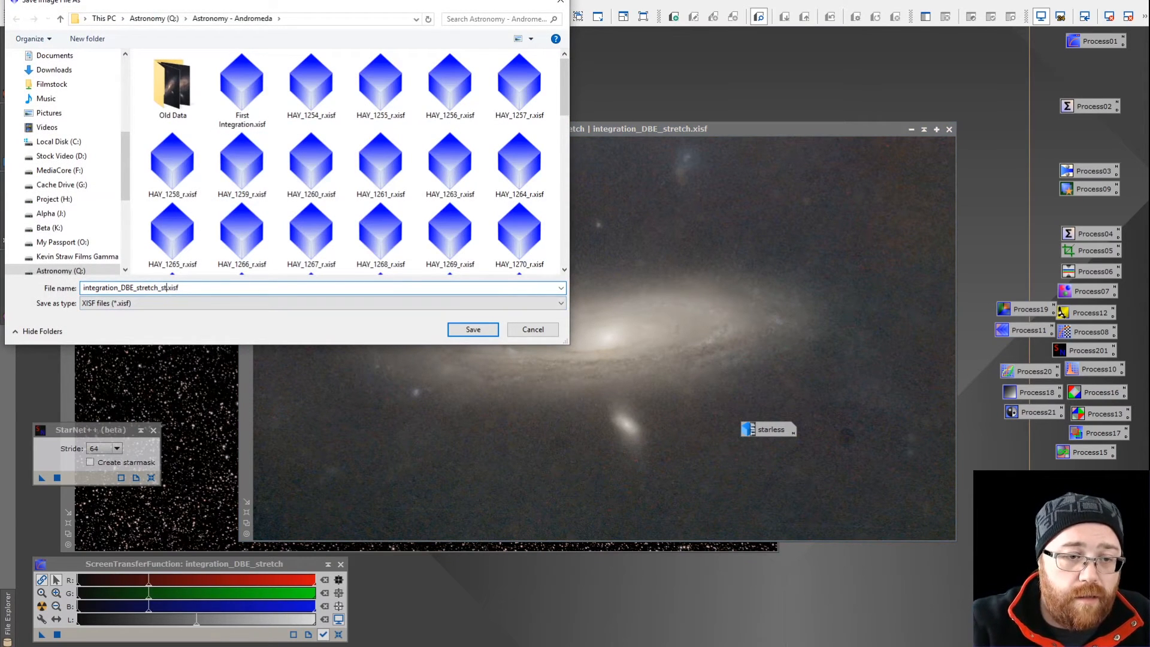
text(less)
key(Return)
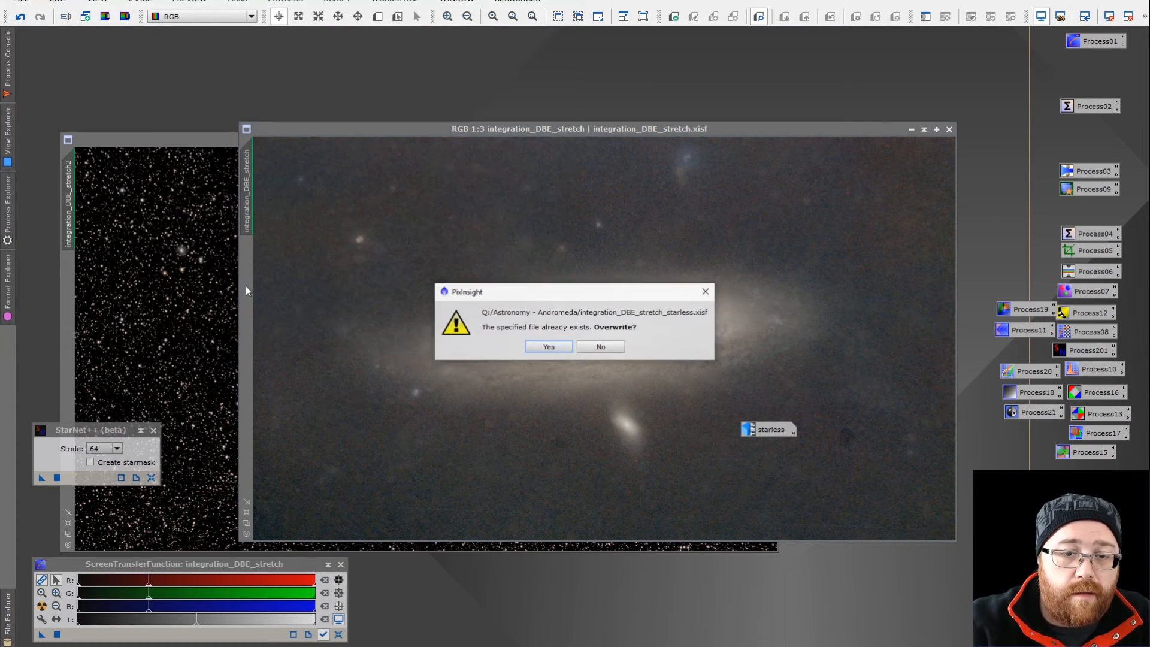
click(529, 349)
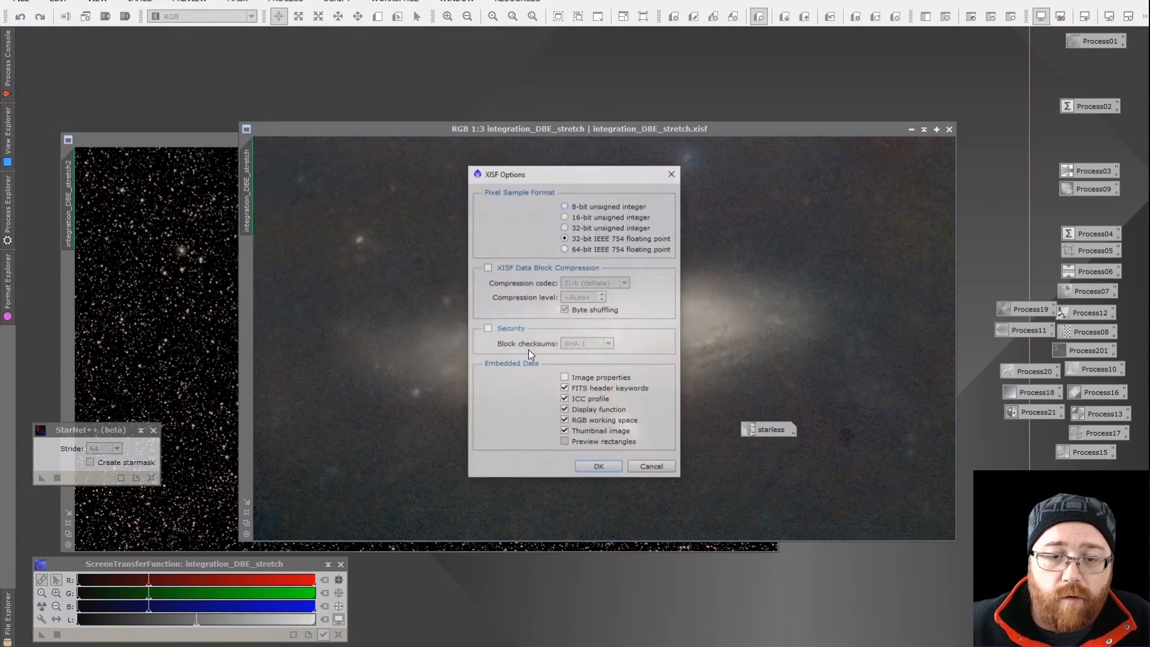
click(615, 466)
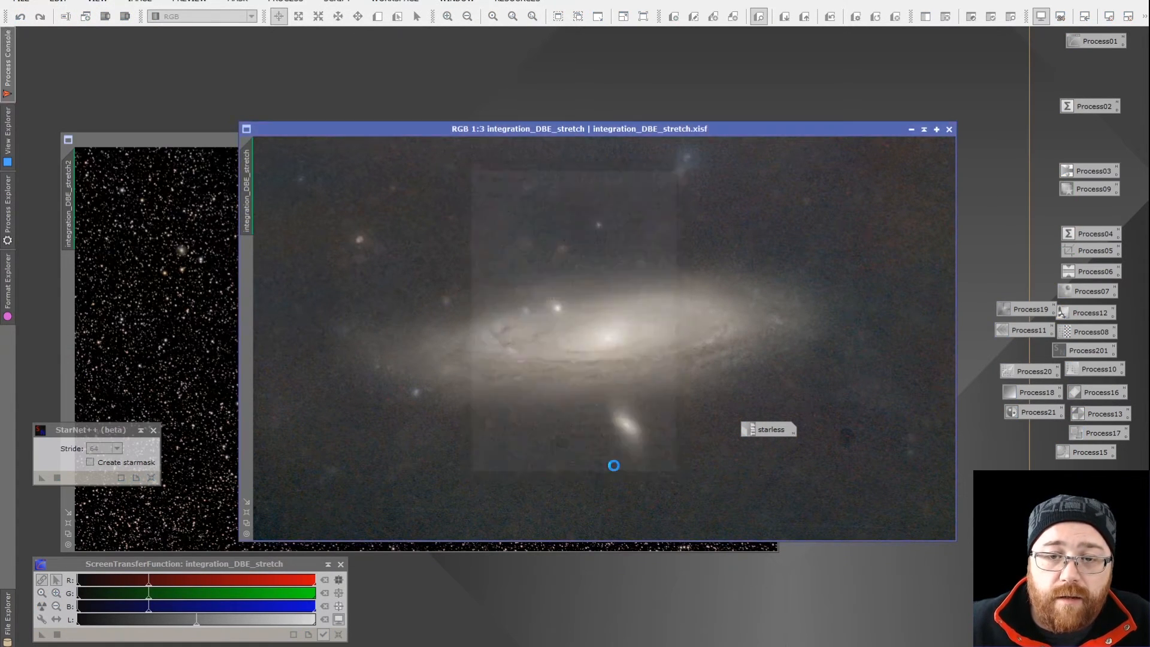
Step: Restore starless.tif, compare it side by side with the stride-64 starless image, and close starless.tif
double_click(771, 429)
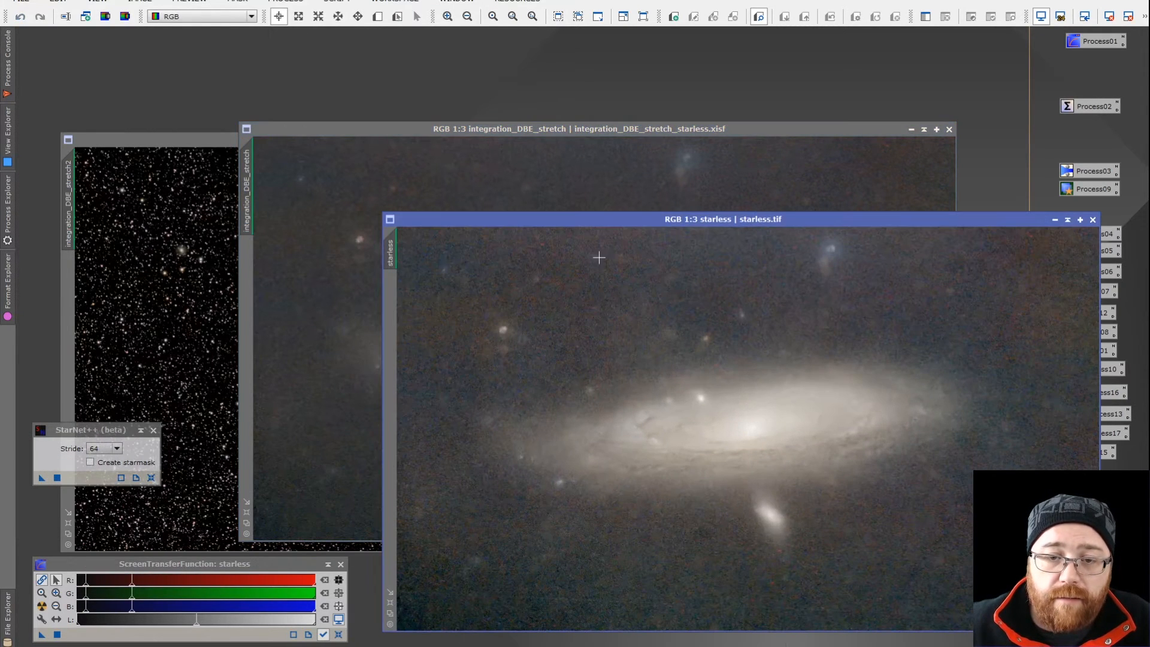
drag(625, 218, 555, 229)
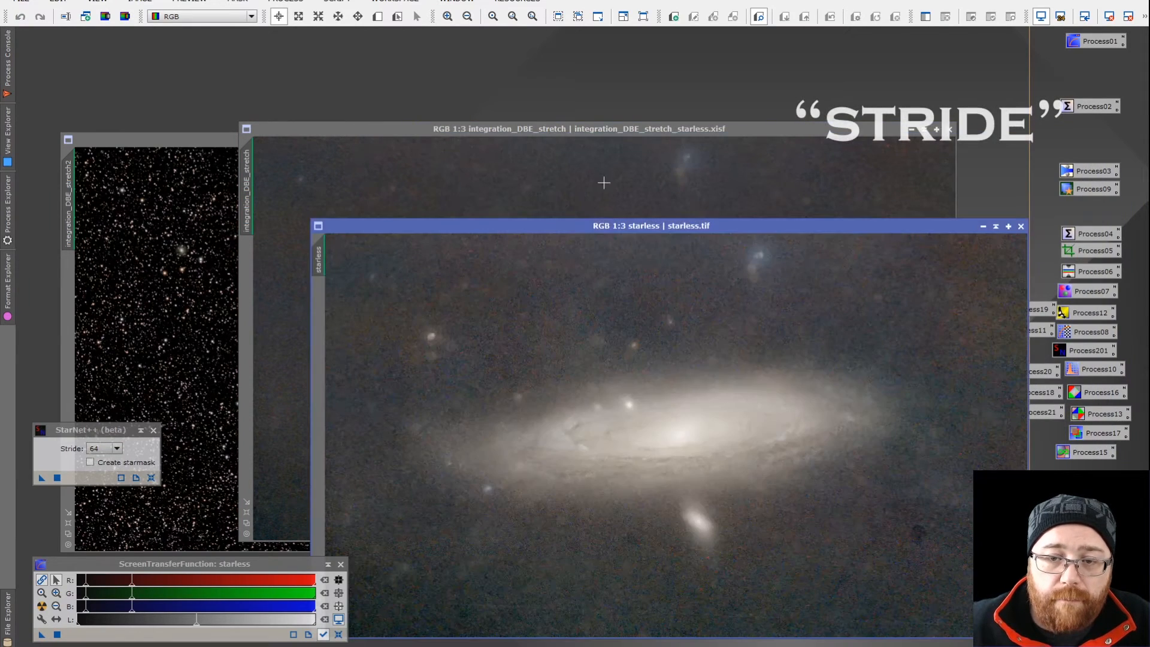
drag(653, 120, 466, 48)
click(868, 224)
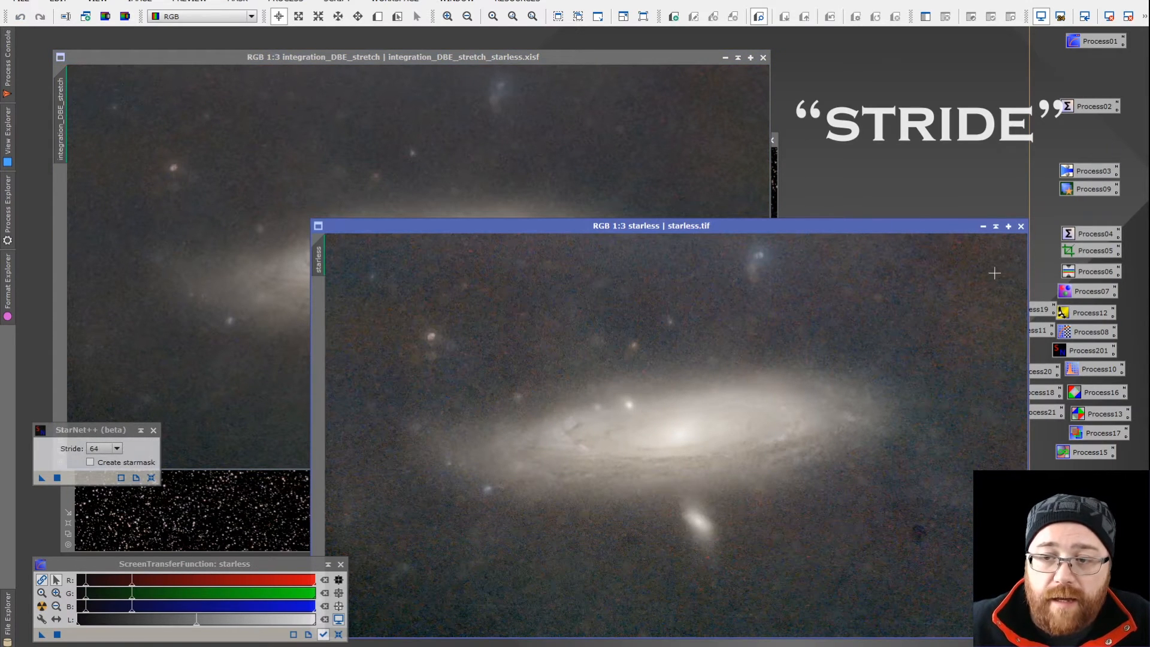
click(1021, 226)
drag(584, 60, 820, 129)
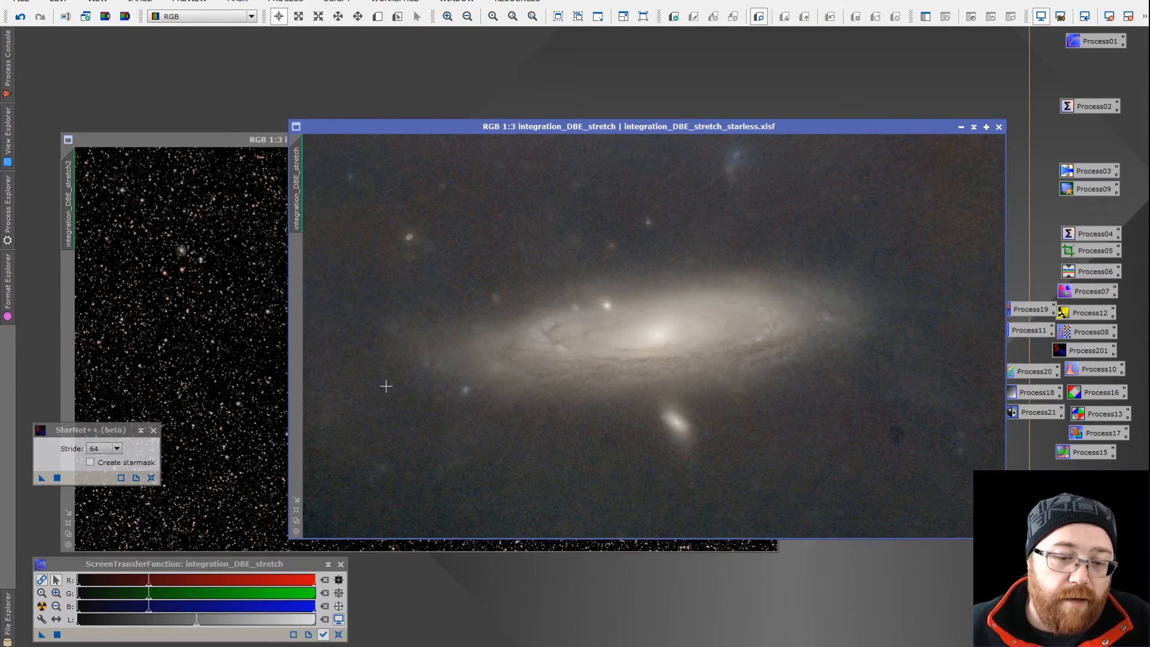
Step: Bring the star mask image to the front, and enable starmask creation in StarNet++ before closing the process
click(222, 140)
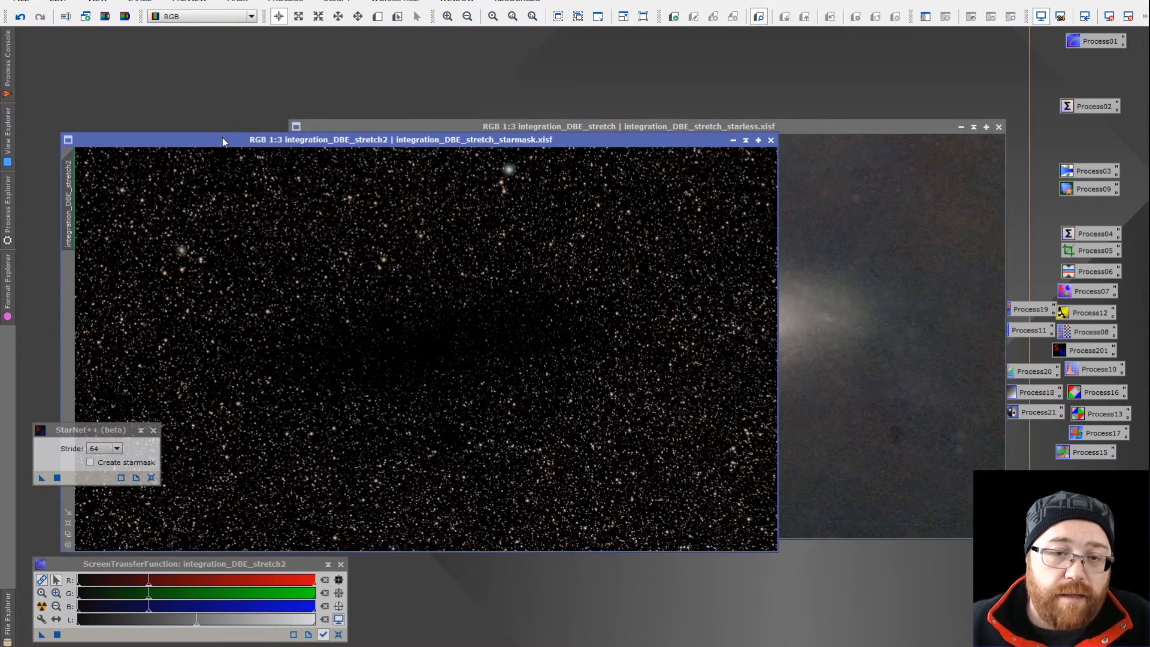
click(87, 462)
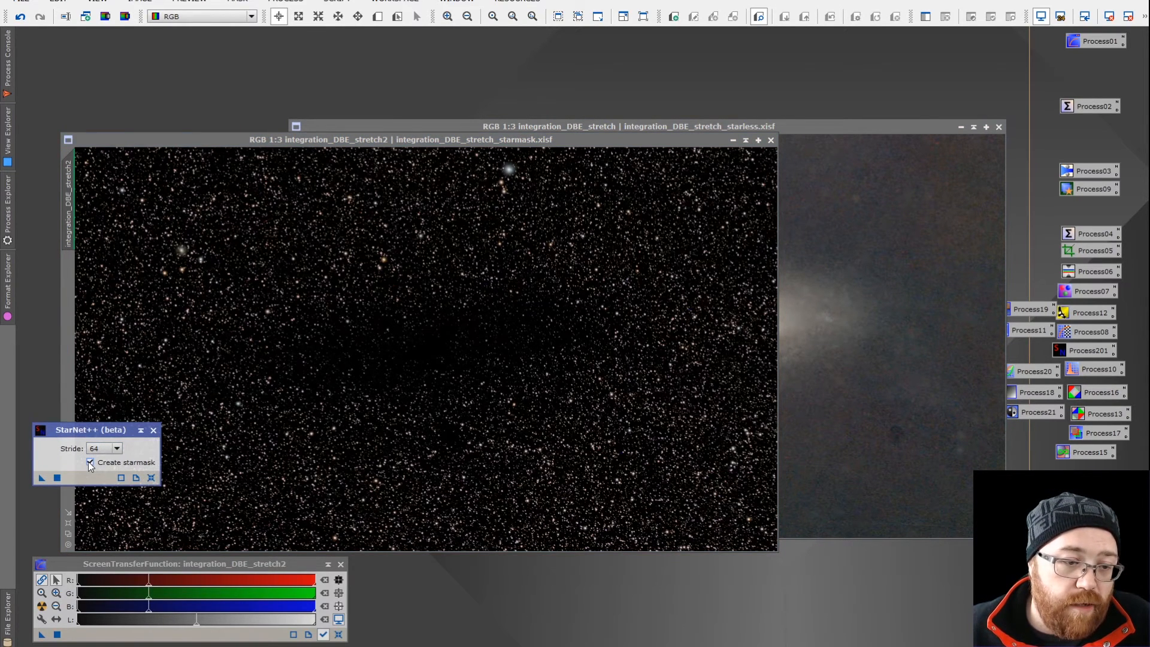
click(154, 430)
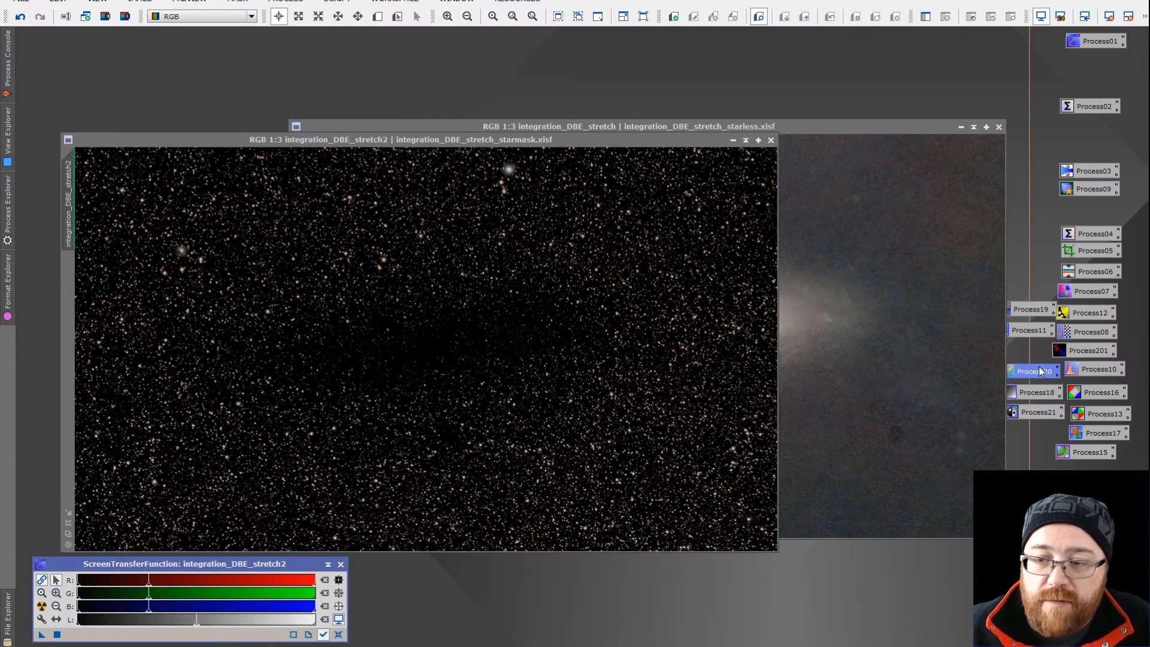
Step: Open HistogramTransformation for work on the starless image and move its window clear of the galaxy
click(956, 351)
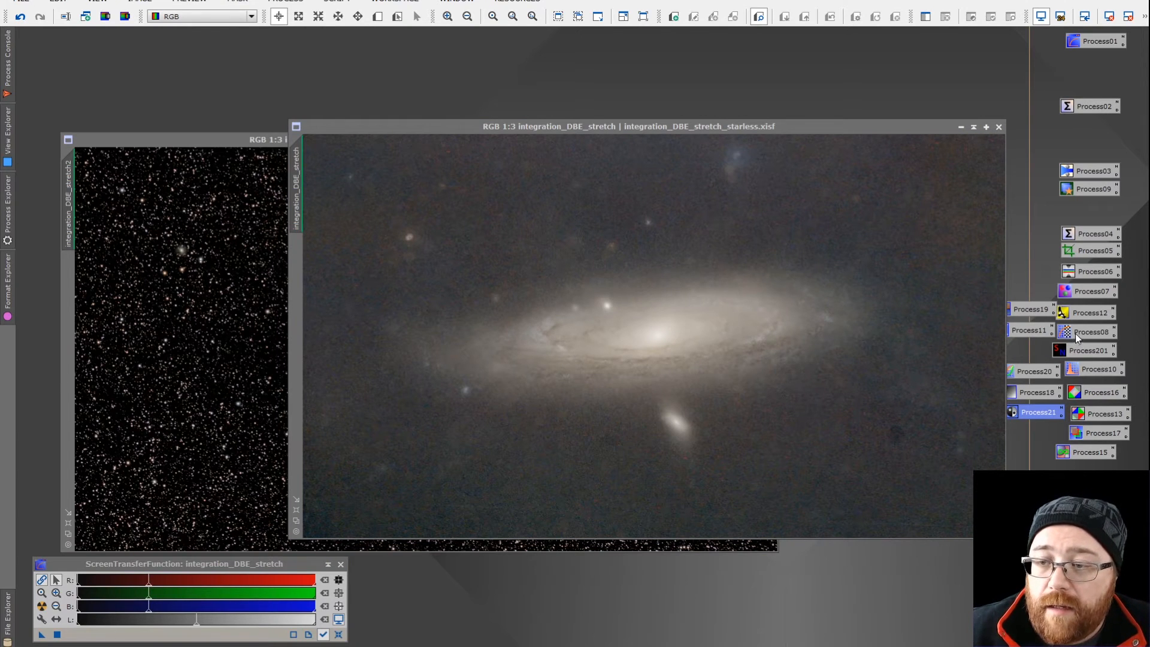
double_click(1090, 369)
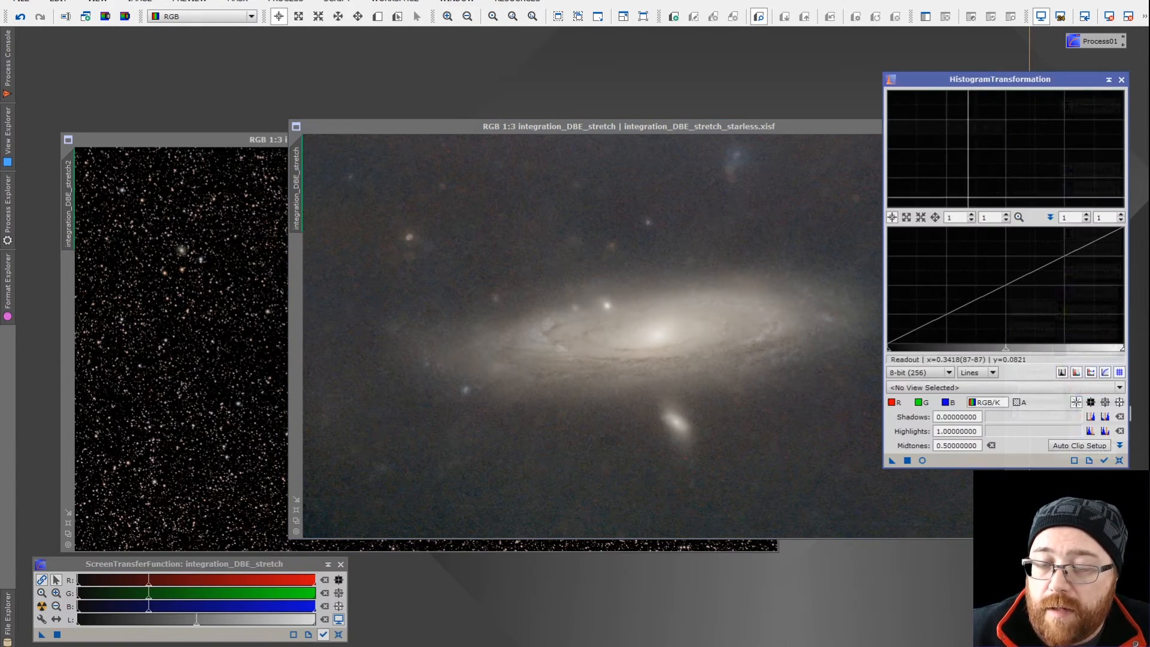
drag(1021, 76, 818, 104)
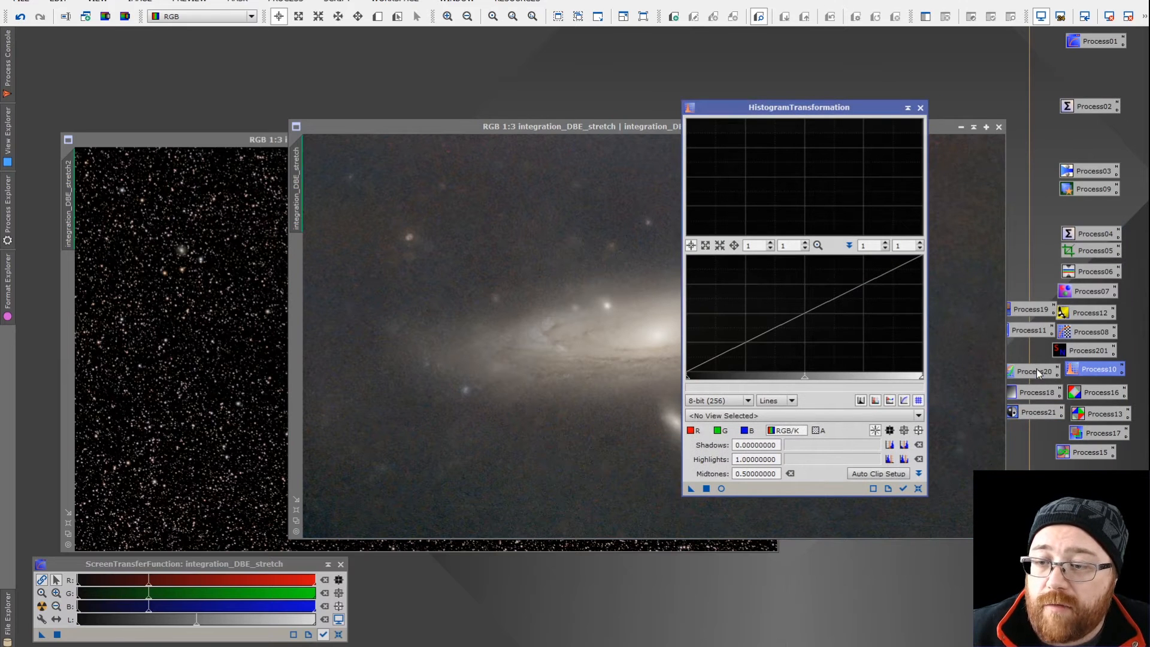
double_click(1037, 369)
click(1049, 119)
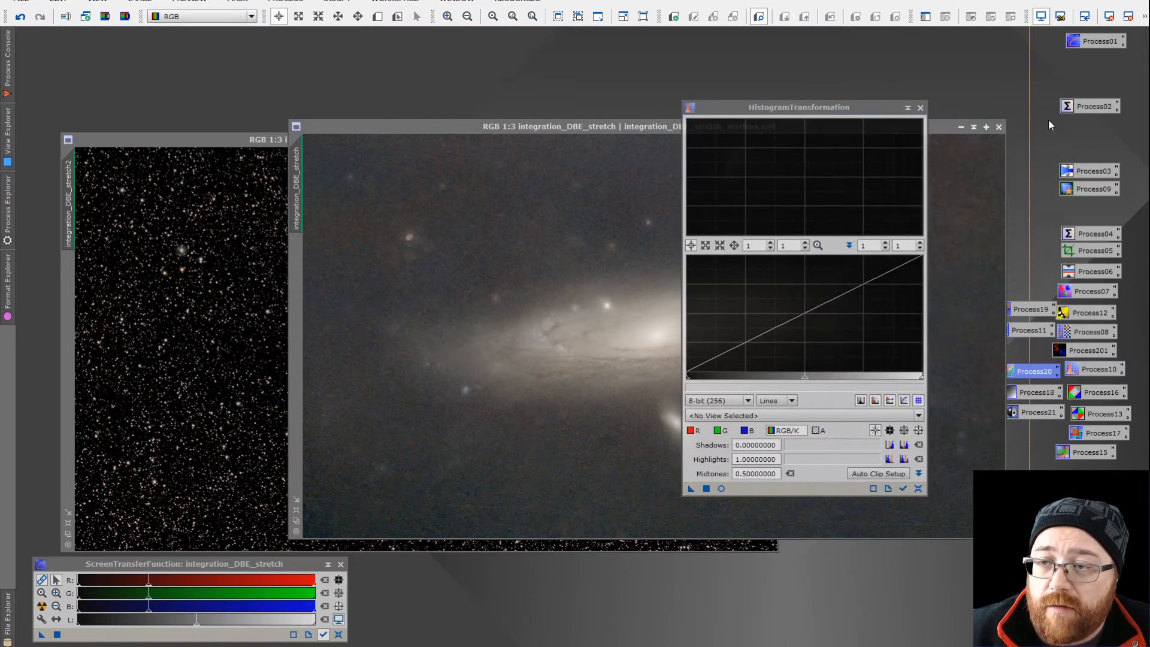
click(727, 416)
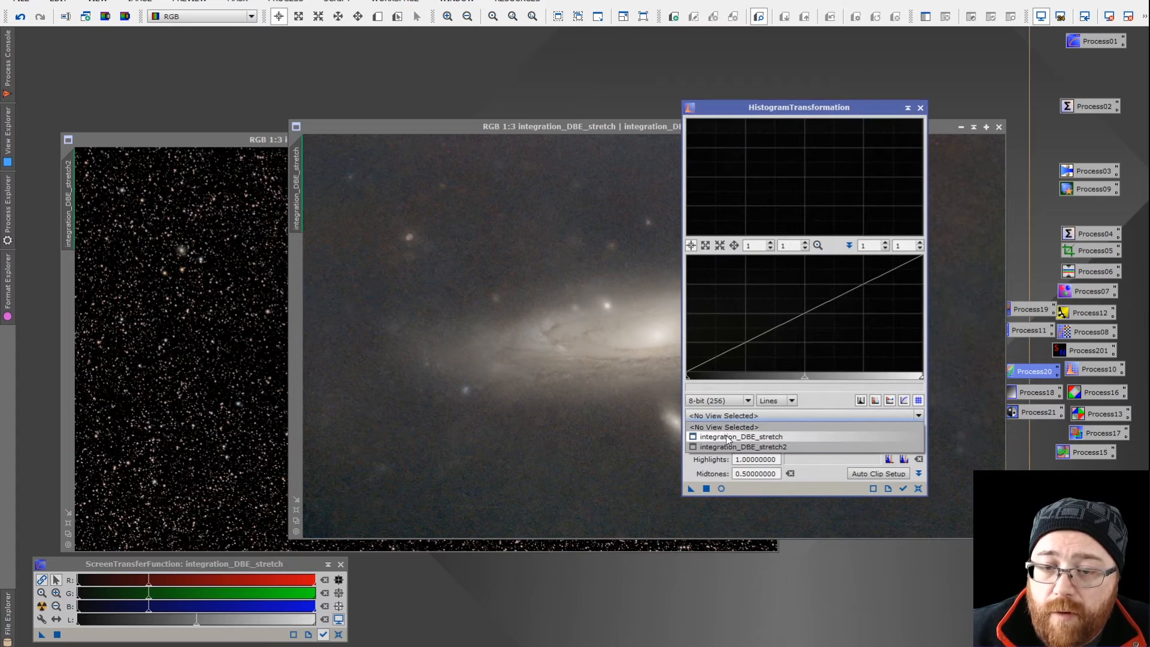
click(824, 111)
drag(824, 111, 956, 147)
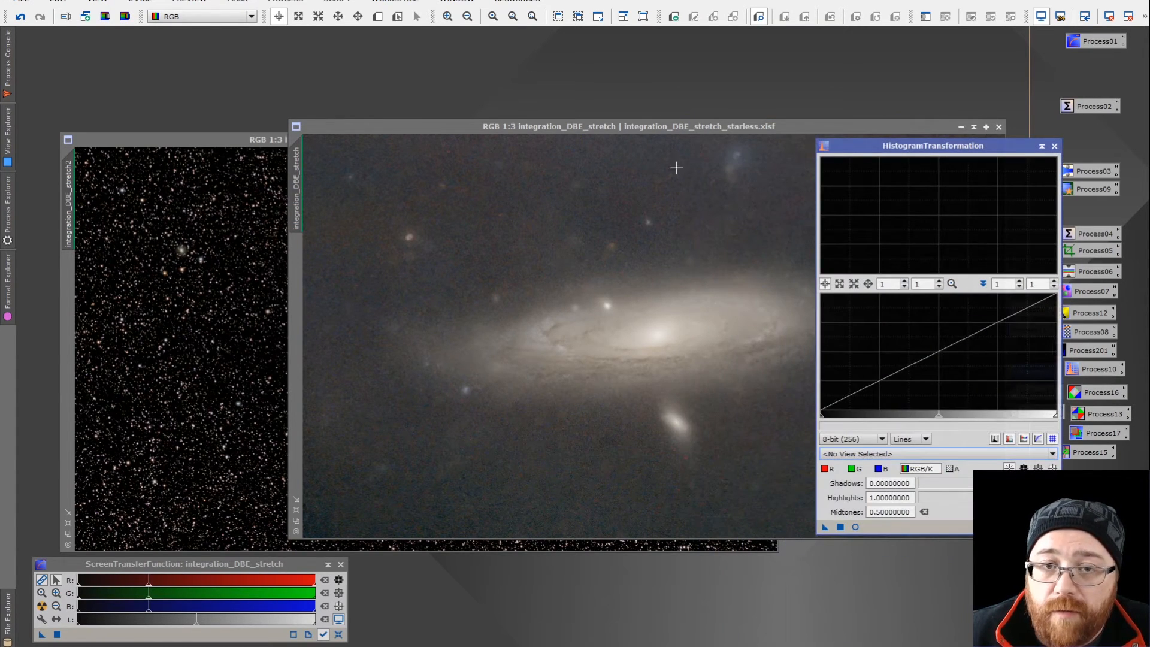
Step: Load the starless view integration_DBE_stretch into HistogramTransformation and open its real-time preview
click(163, 134)
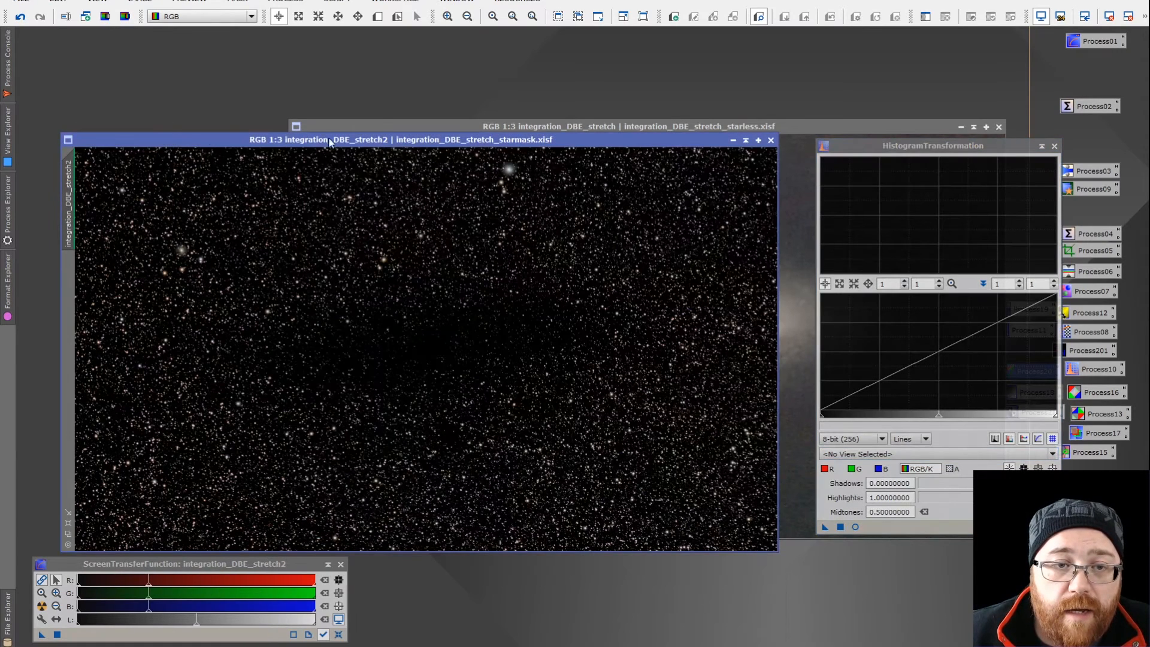
click(563, 126)
click(906, 456)
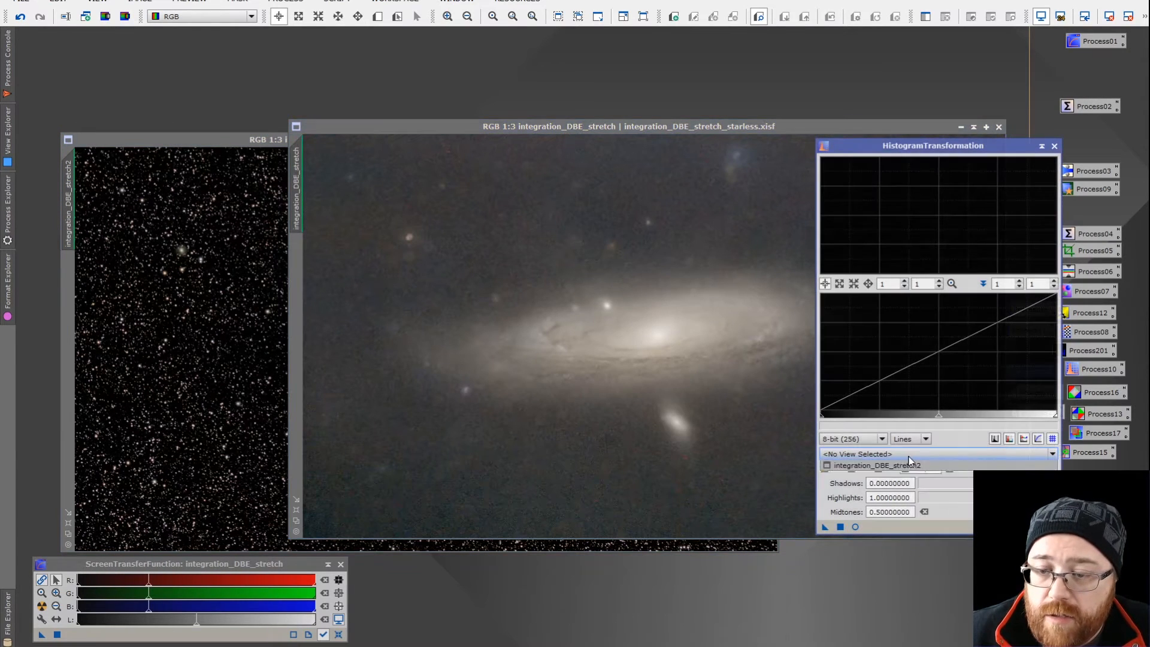
click(881, 473)
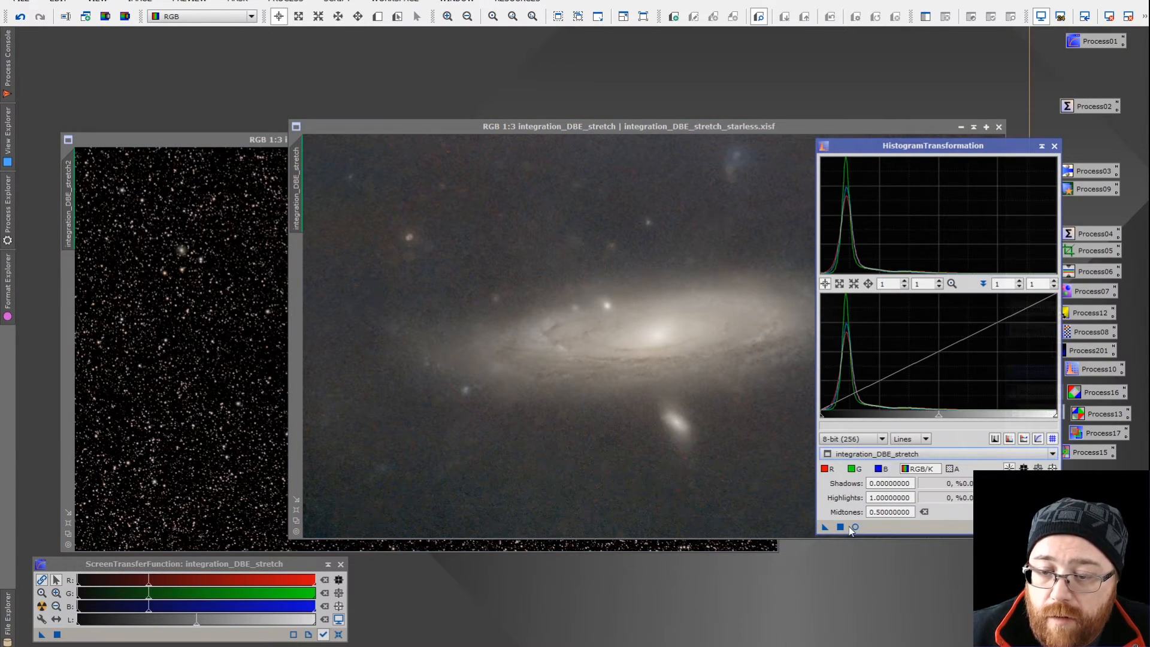
click(855, 526)
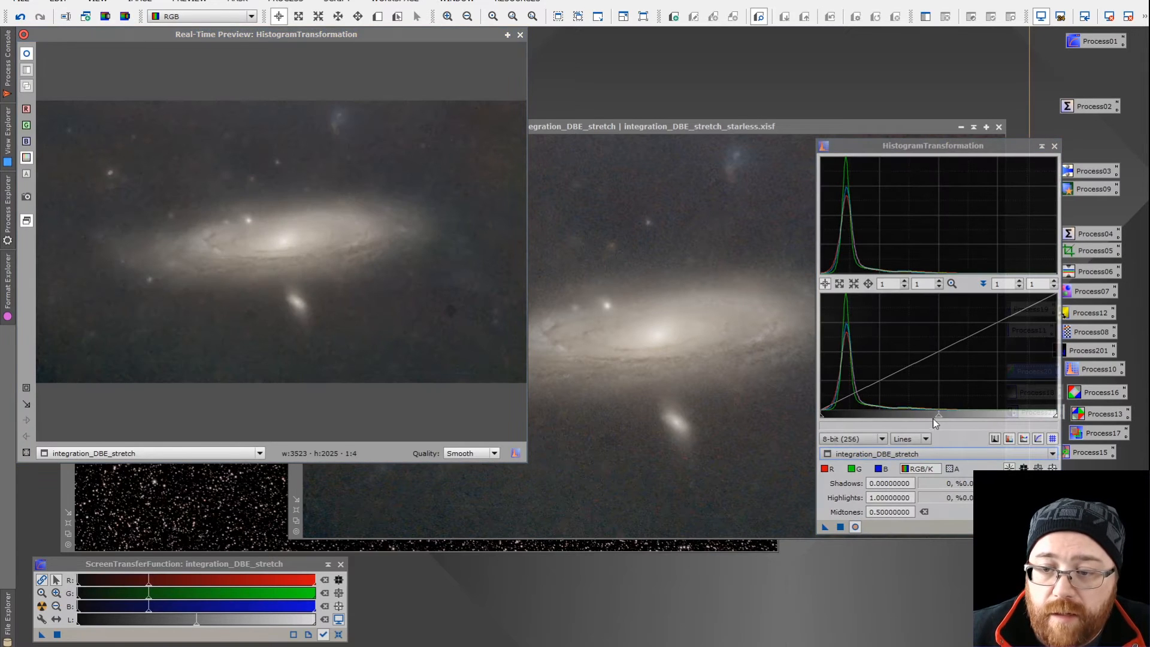
Step: Apply a histogram stretch with shadows 0.02025316 and midtones 0.28354430, recompute the screen auto-stretch, and close HistogramTransformation with its preview
drag(940, 420, 826, 423)
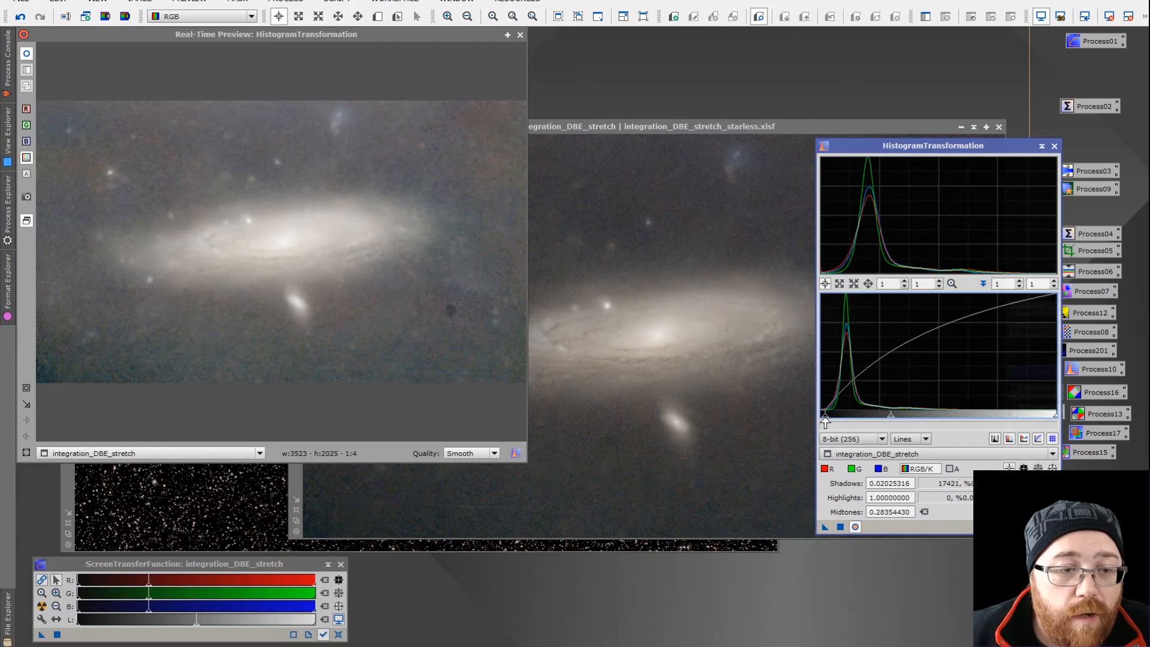
click(840, 527)
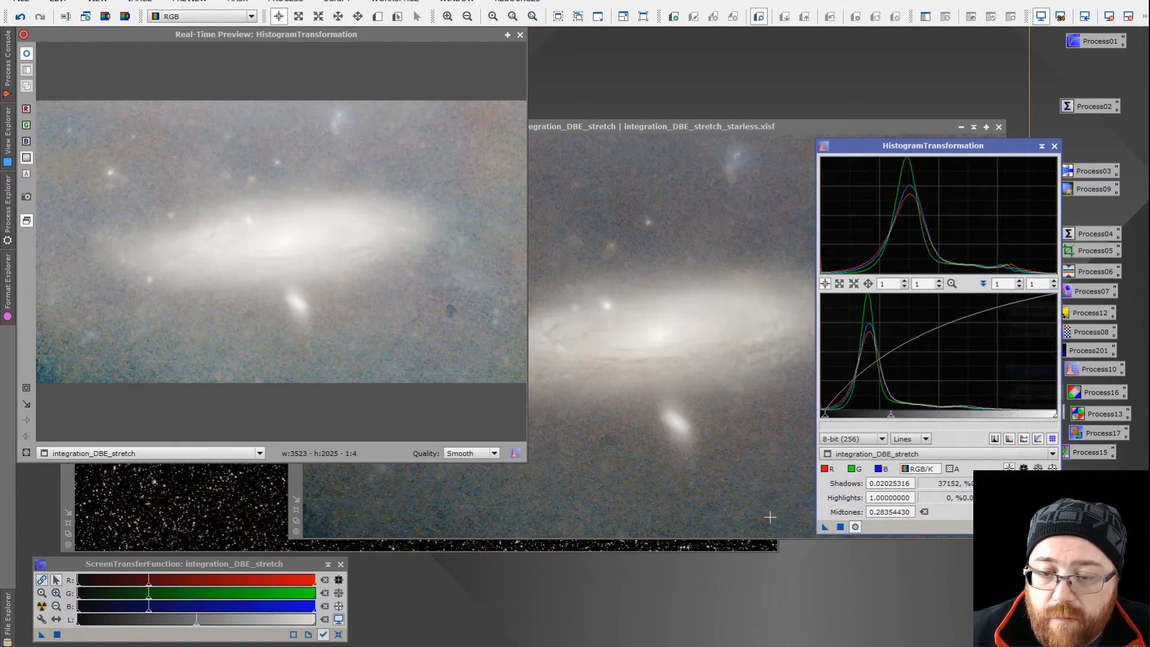
click(52, 606)
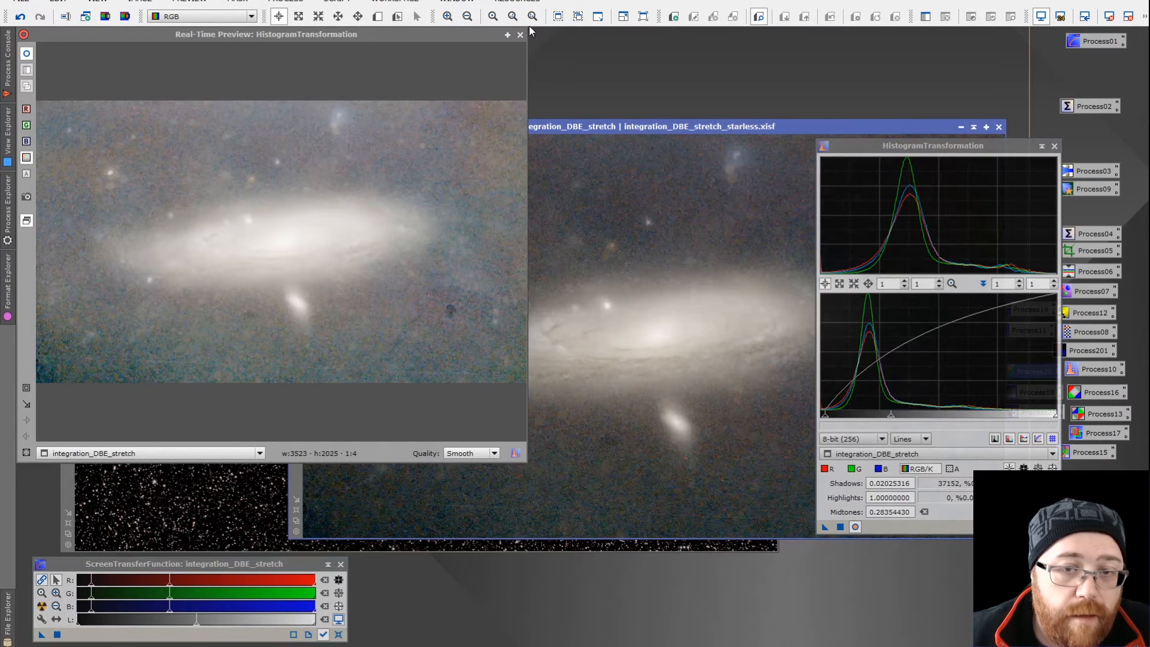
click(521, 34)
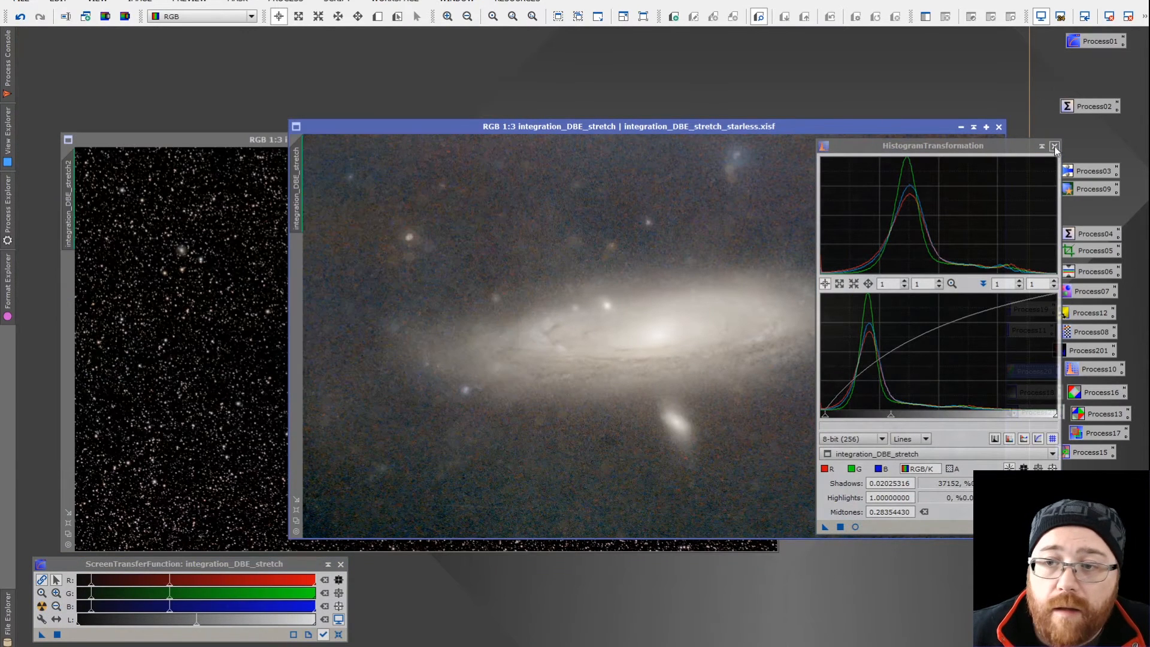
click(1055, 146)
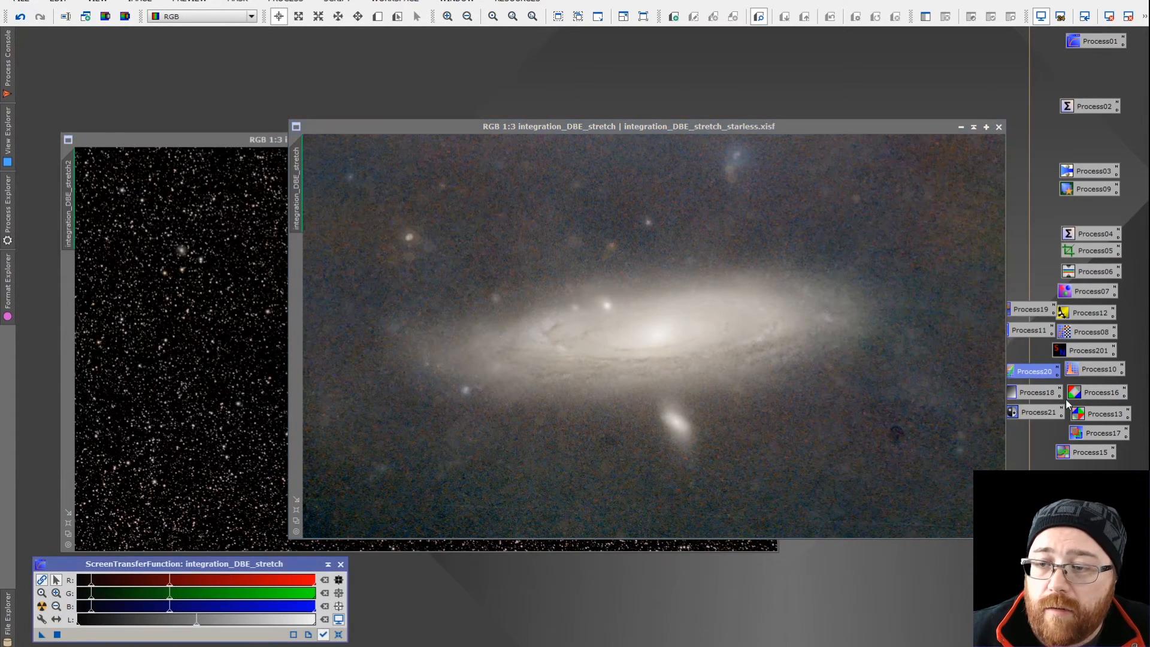
Step: Shape an S-shaped saturation curve in CurvesTransformation with real-time preview, raising the midtones and placing a shadow point at input 0.13953, output 0.18088
double_click(1030, 371)
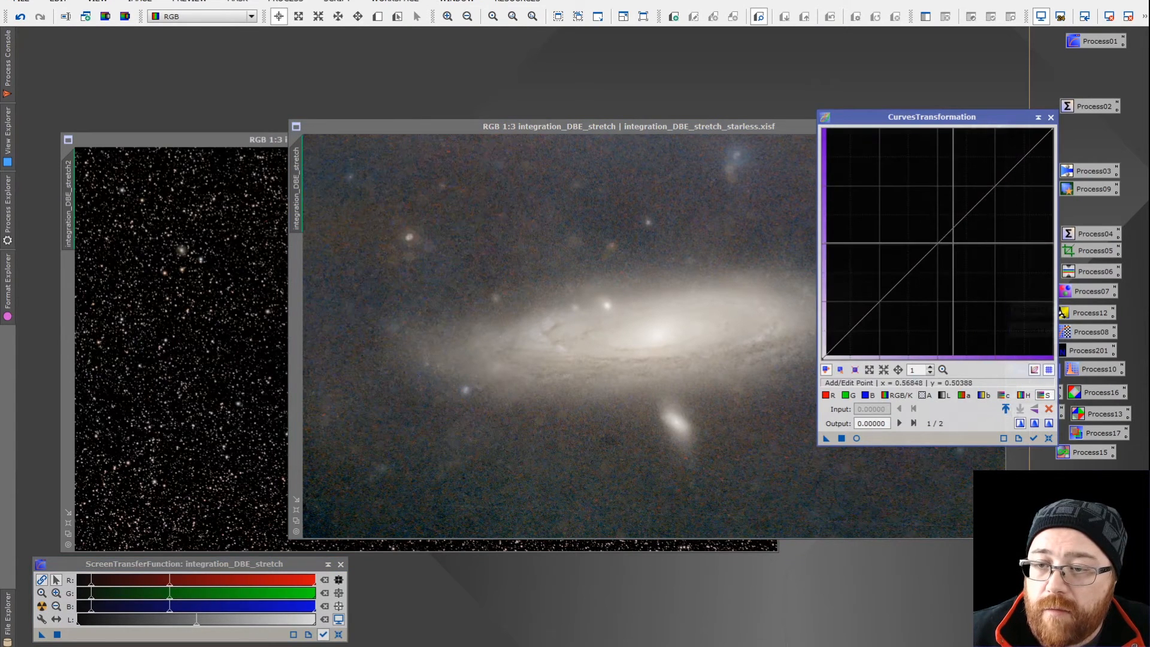
drag(922, 259, 923, 204)
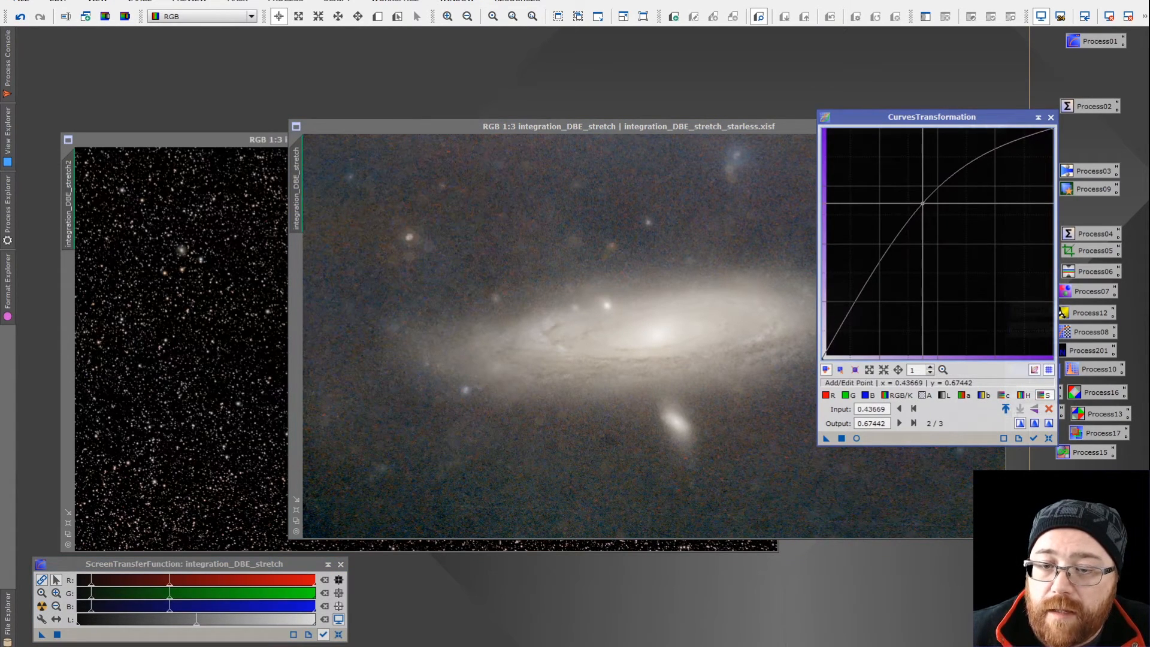
click(857, 438)
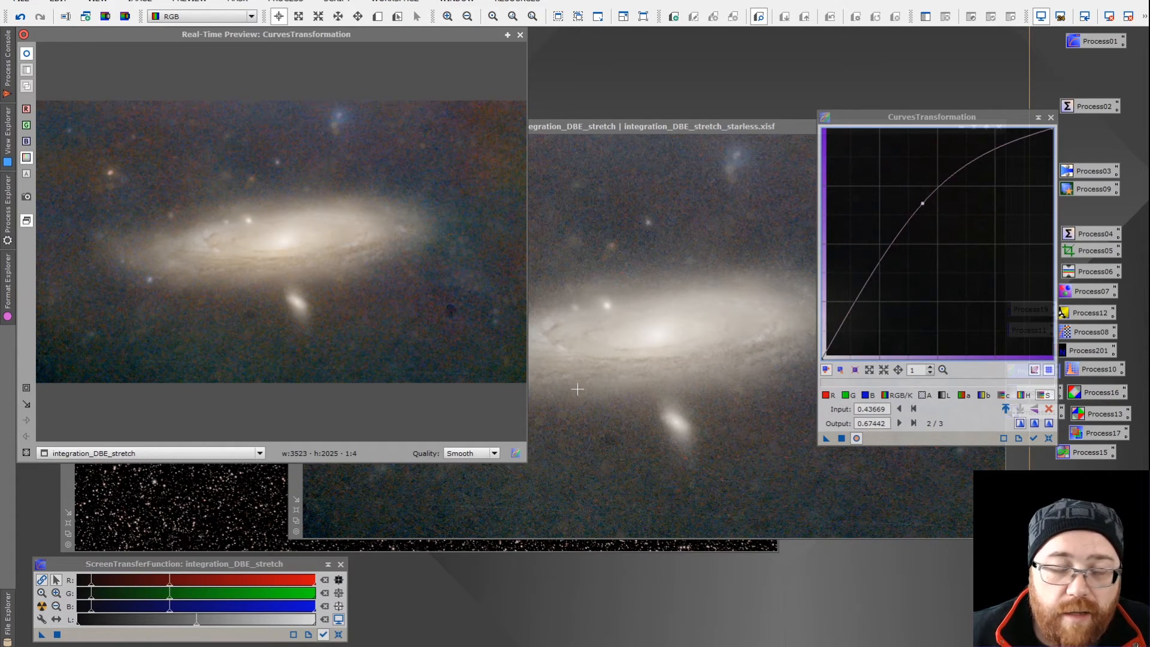
drag(923, 204, 917, 200)
drag(857, 301, 854, 318)
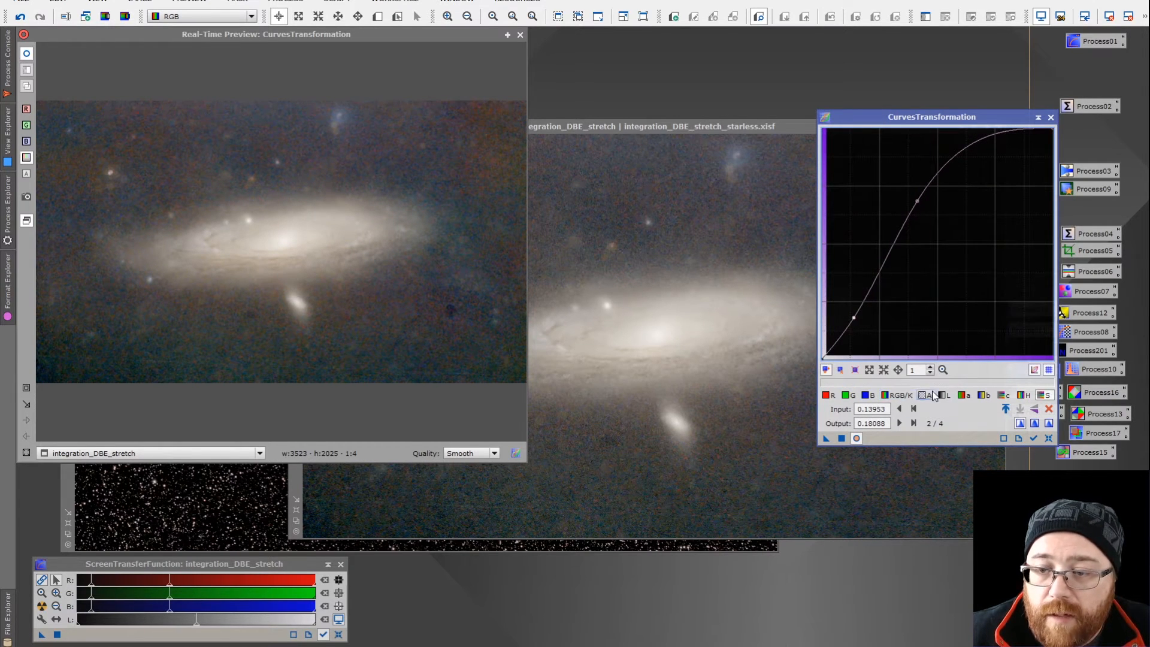
Step: Add a c curve point at input 0.32300, output 0.40568, and a b curve point at input 0.34109, output 0.33850
click(1004, 395)
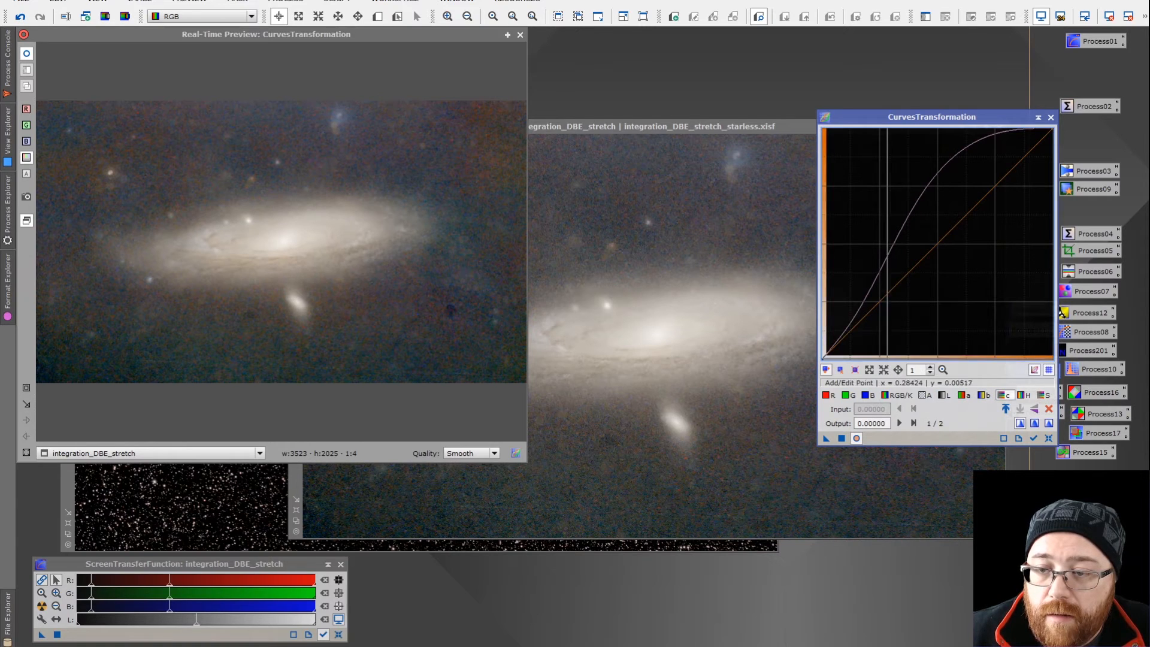
drag(889, 293, 896, 266)
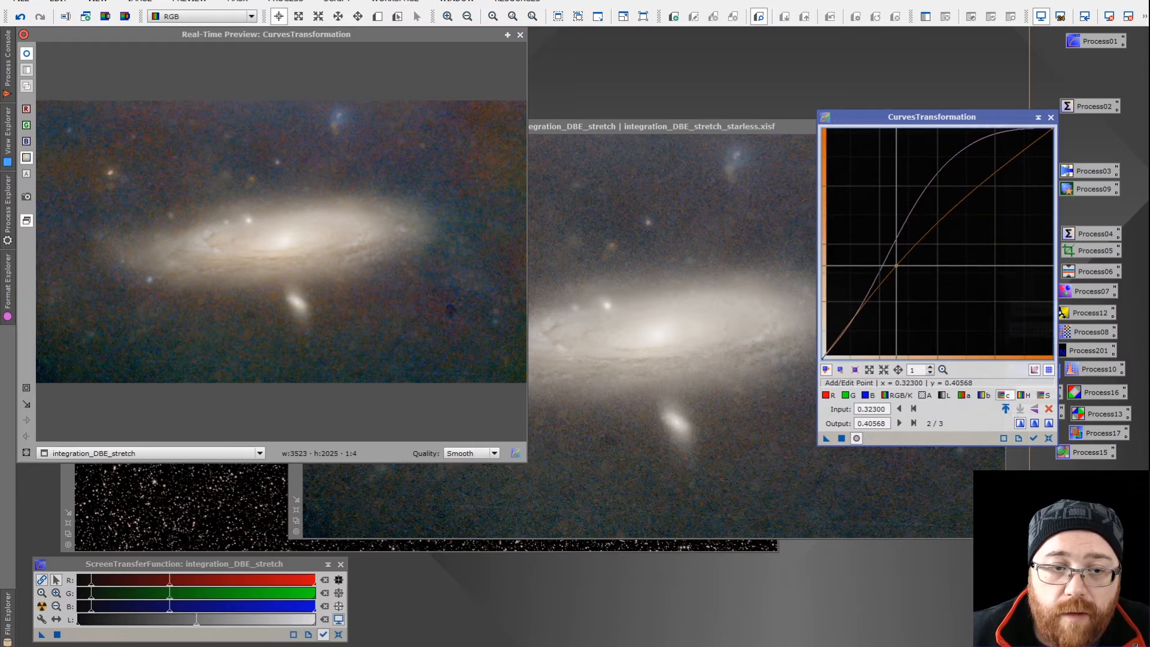
click(983, 396)
mouse_move(905, 278)
mouse_down()
mouse_move(860, 235)
mouse_move(897, 283)
mouse_up()
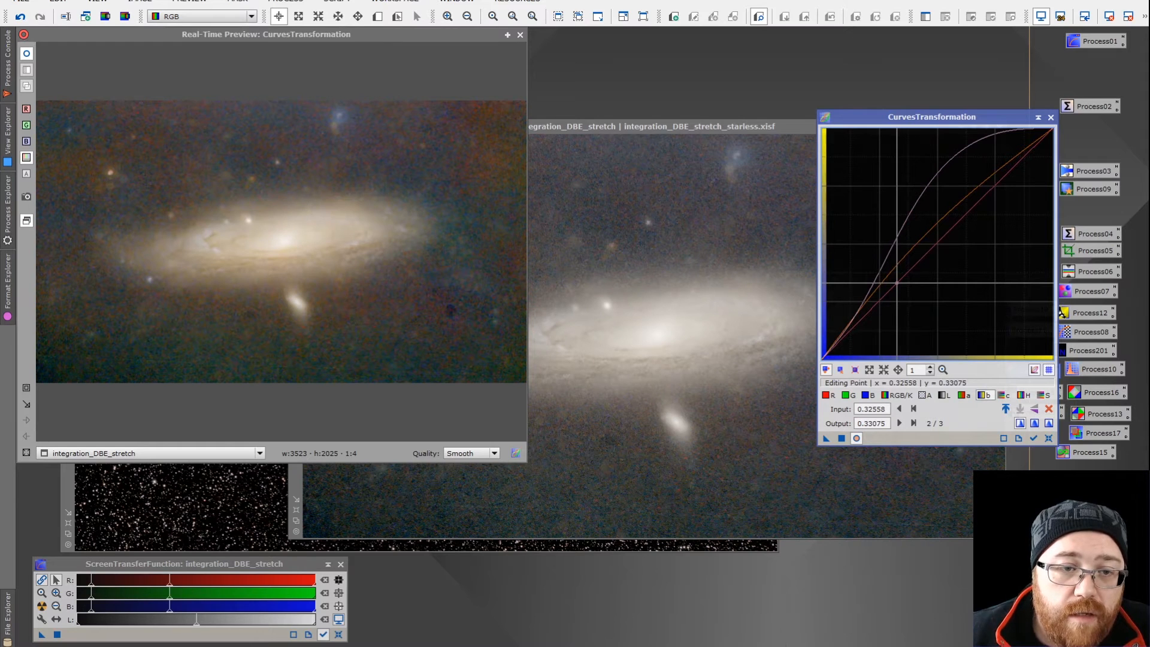
drag(897, 283, 901, 281)
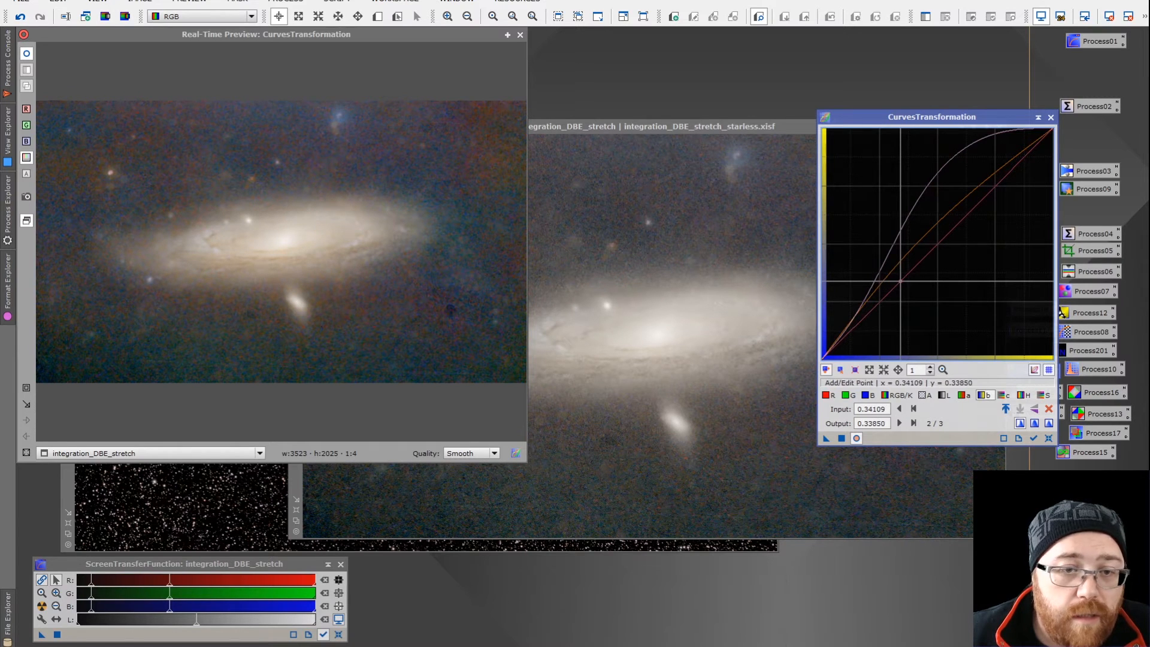
Step: Refine the c curve point to input 0.32041, output 0.42894, and shift the b curve point towards blue at input 0.36176, output 0.33850
click(1002, 396)
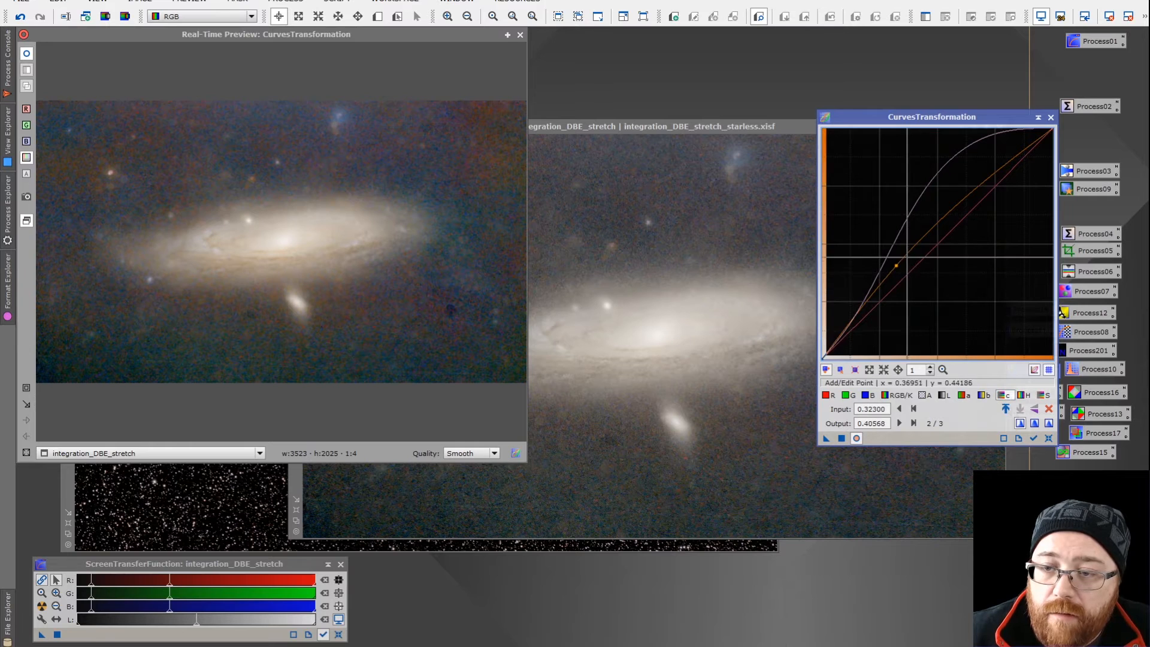
drag(898, 264, 897, 259)
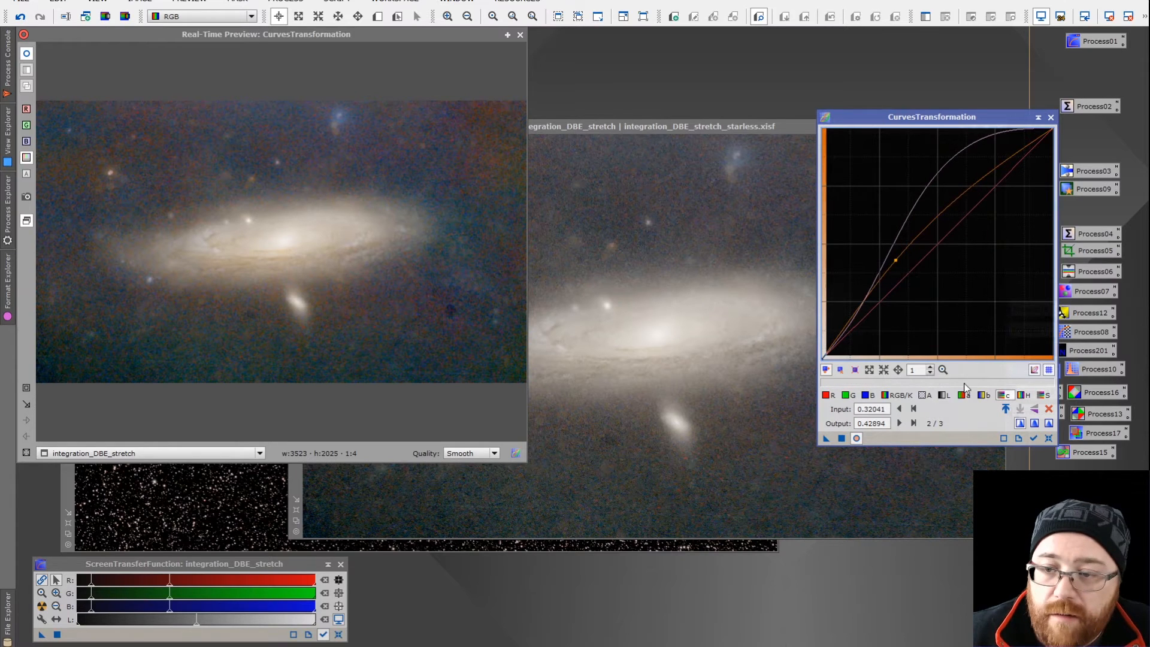
click(983, 395)
drag(901, 281, 905, 281)
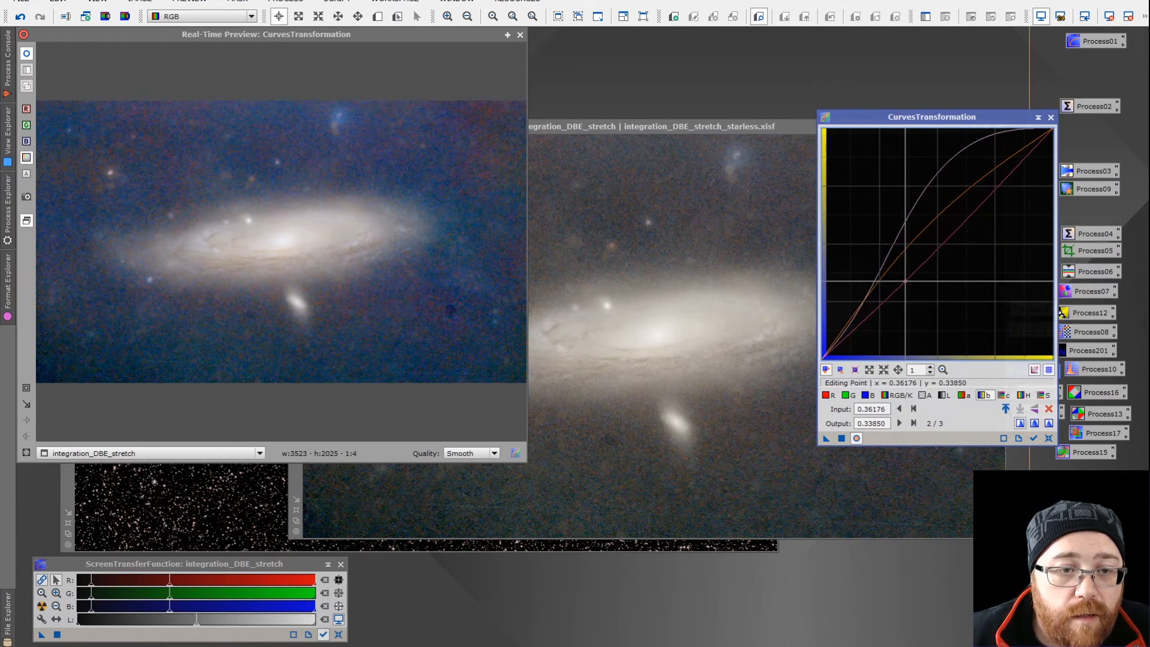
Step: Lower the lightness curve with a point at input 0.44444, output 0.31525, apply the curves to the starless image, and close CurvesTransformation
click(945, 394)
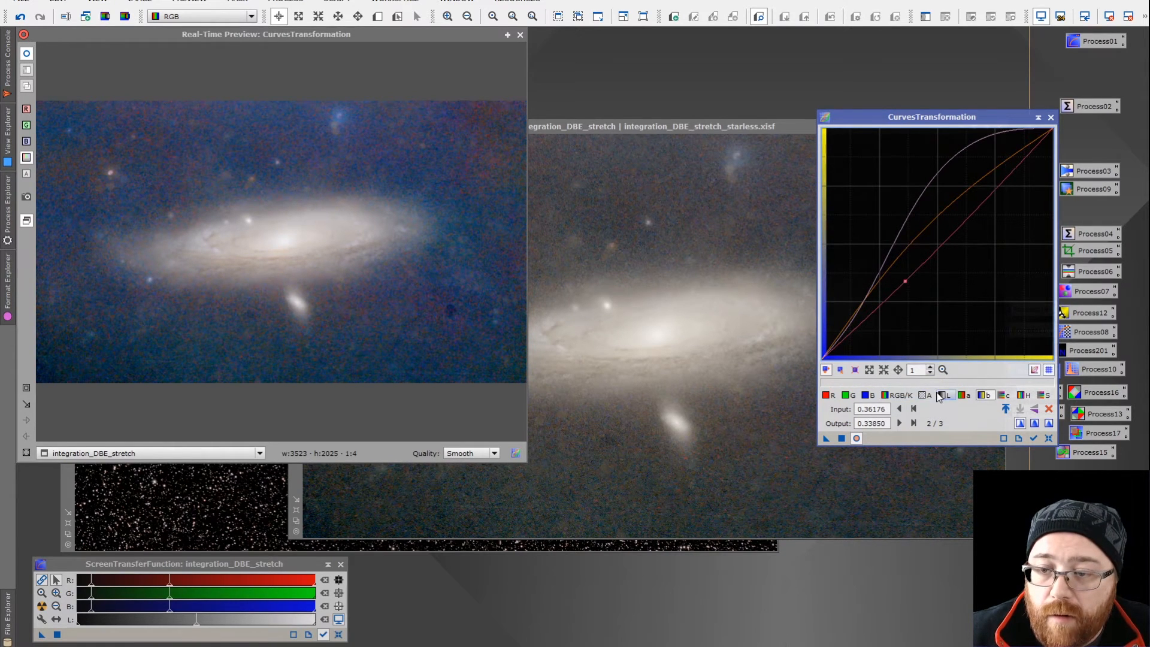
drag(880, 280, 925, 287)
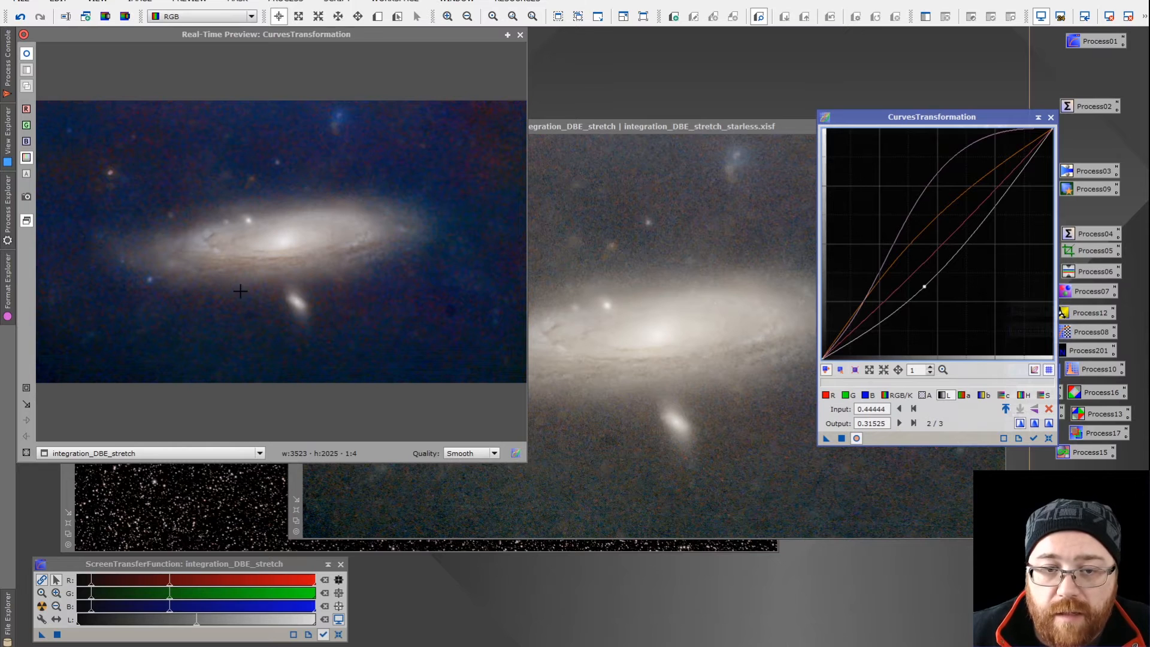
click(897, 395)
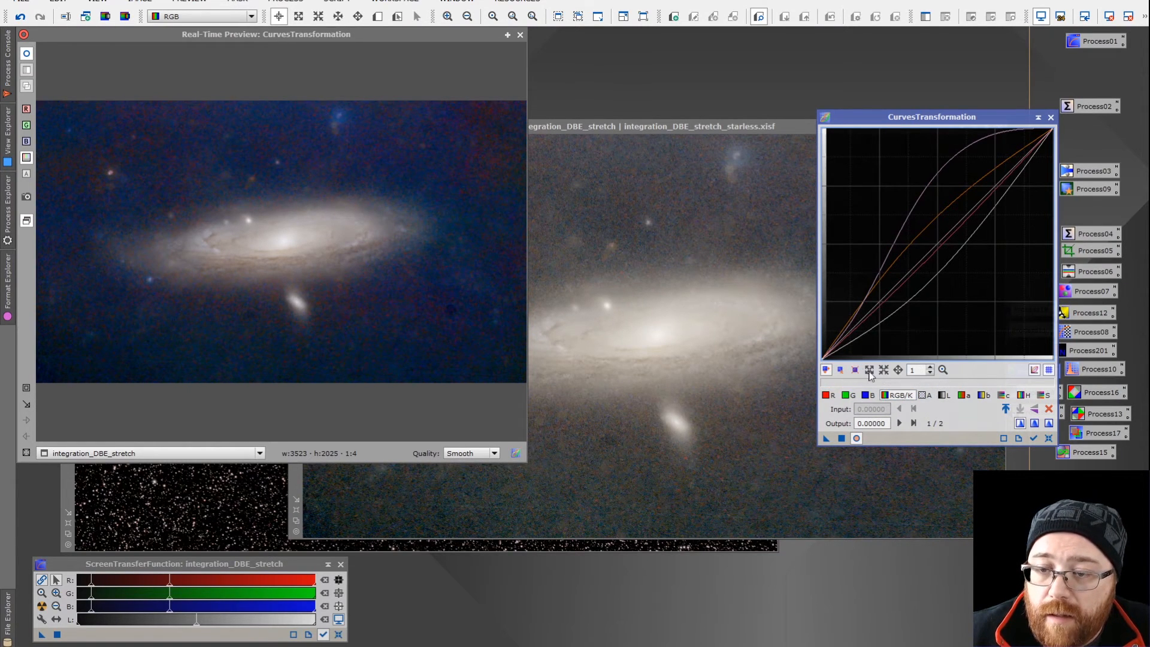
click(841, 438)
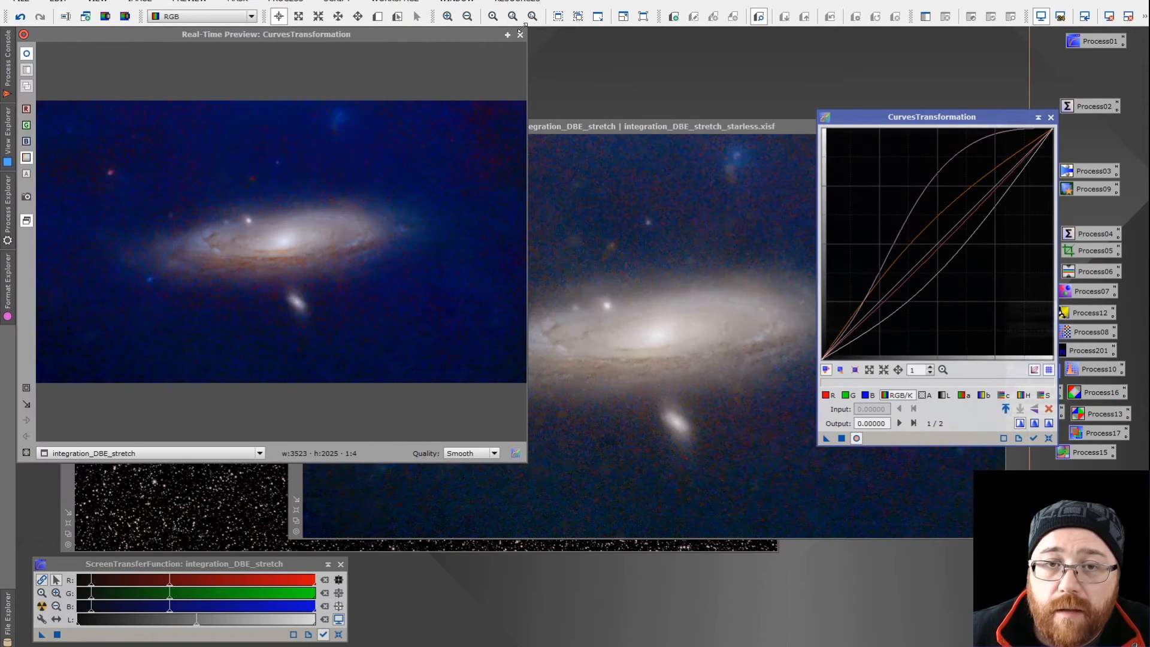
click(520, 35)
click(1051, 118)
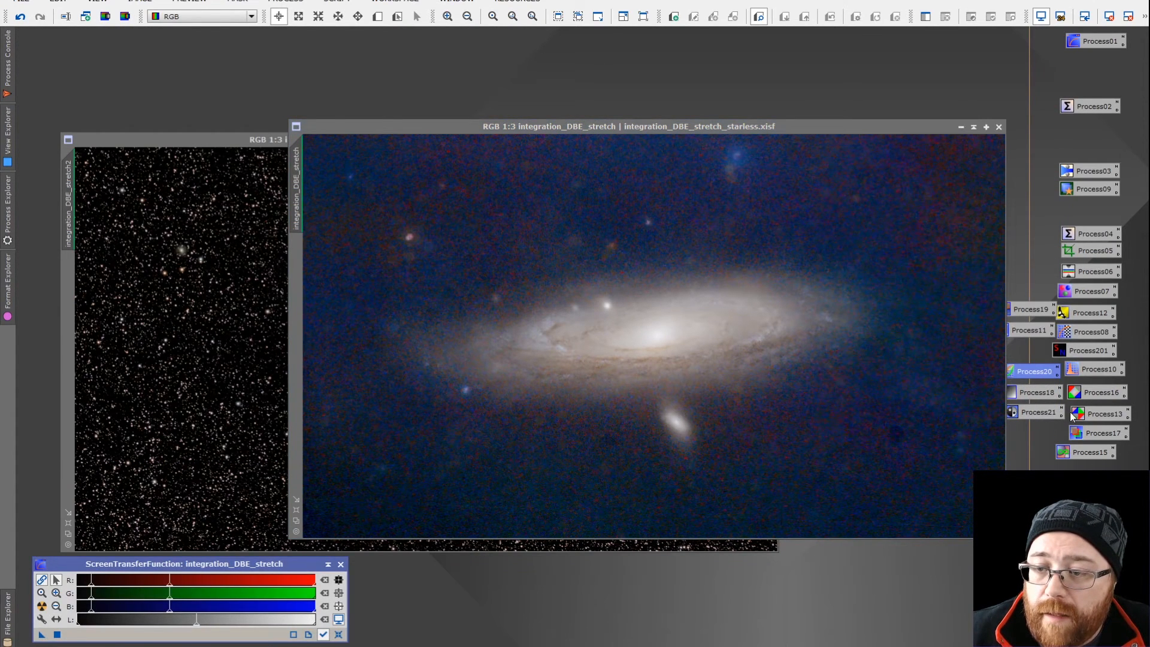
Step: Set up LocalHistogramEqualization with real-time preview, using kernel radius 108, contrast limit 2.0 and 12-bit (4096) histogram resolution
double_click(1028, 394)
click(596, 347)
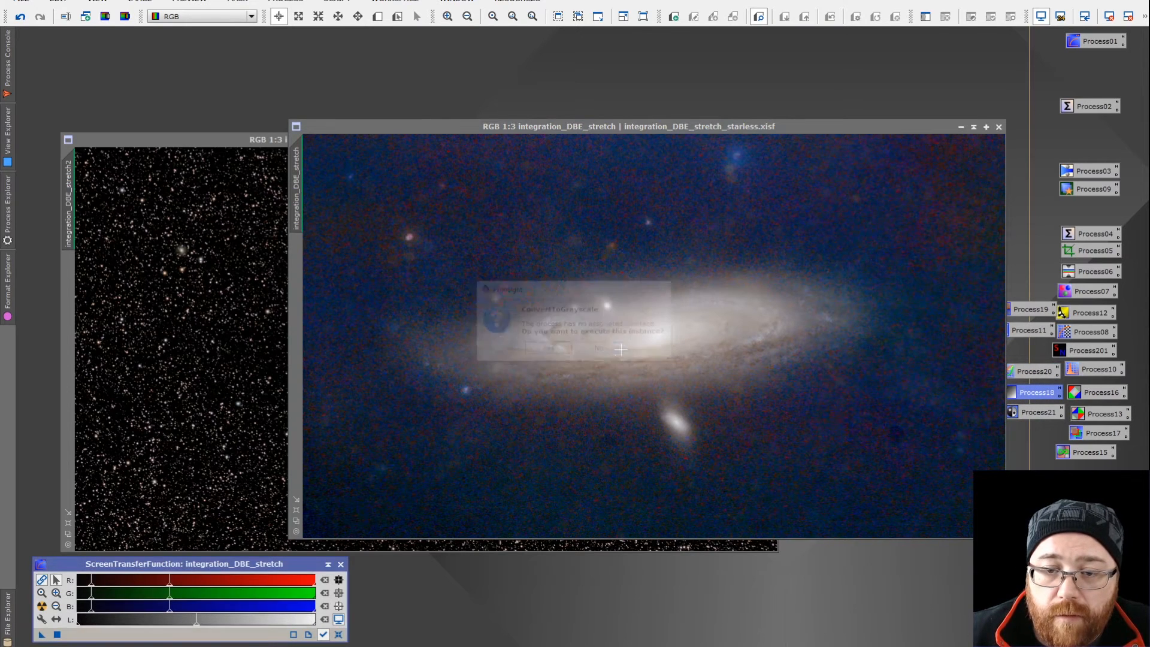
double_click(1034, 413)
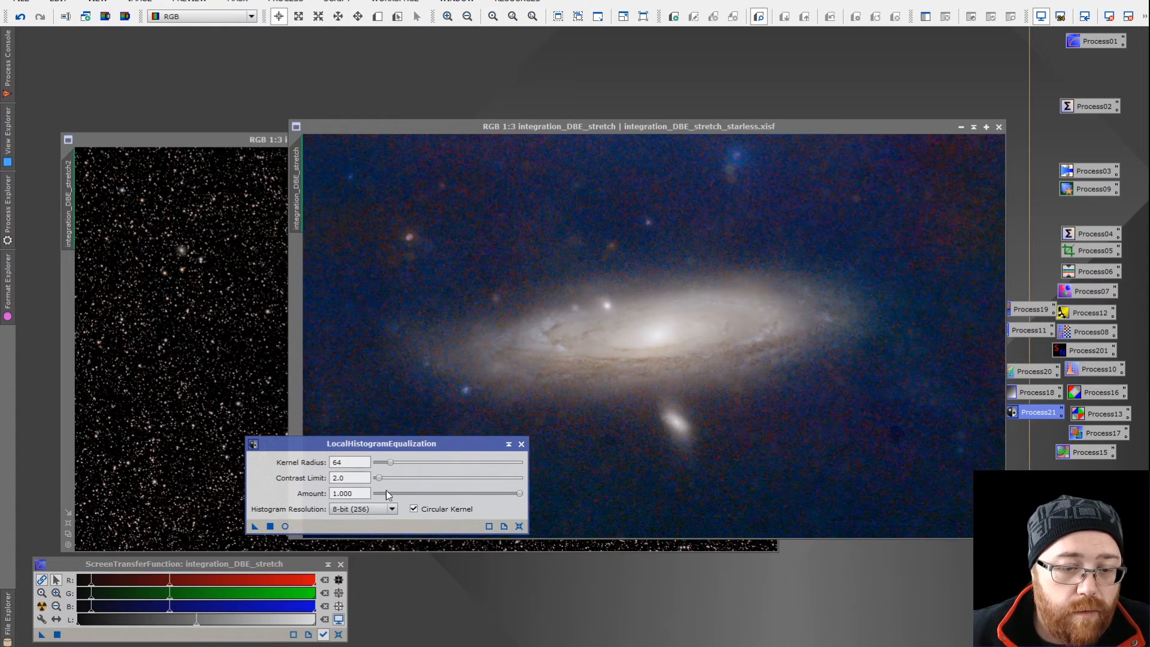
click(286, 526)
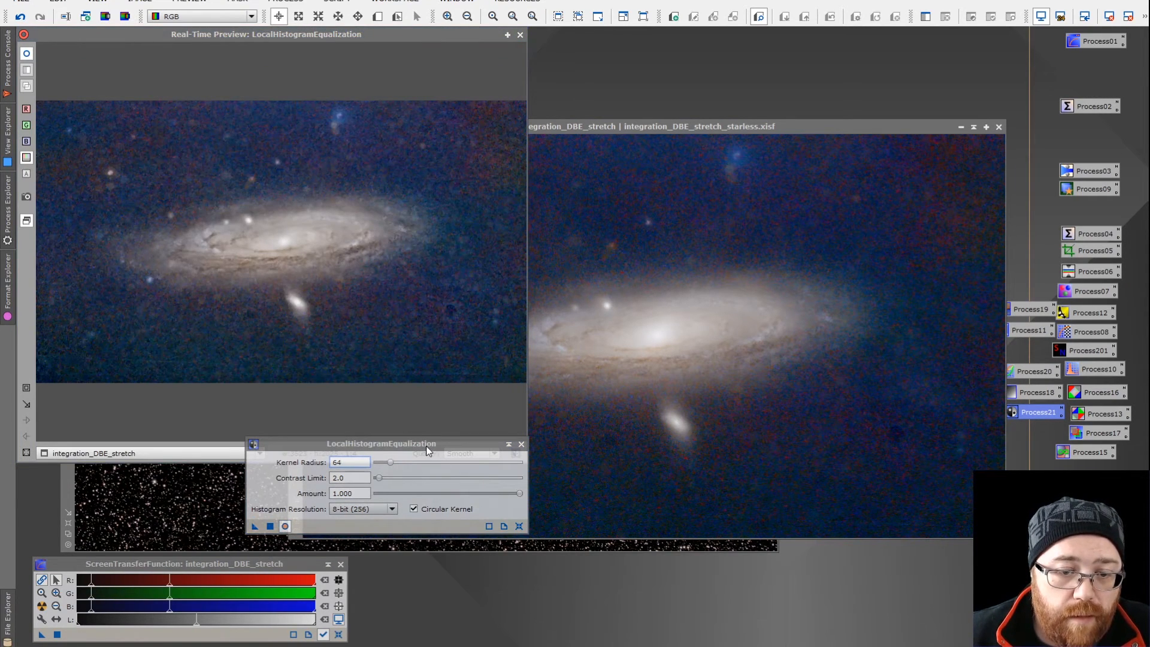
mouse_move(393, 464)
mouse_down()
mouse_move(387, 479)
mouse_move(497, 466)
mouse_move(375, 463)
mouse_move(385, 462)
mouse_move(378, 478)
mouse_up()
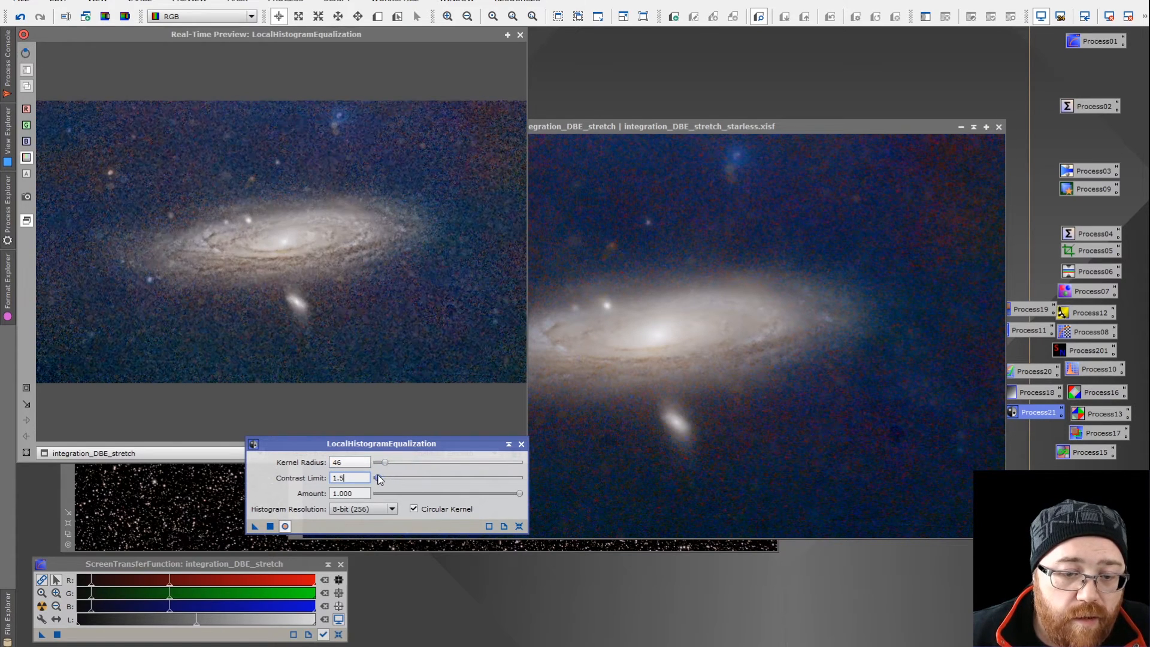
drag(378, 479, 403, 466)
click(372, 508)
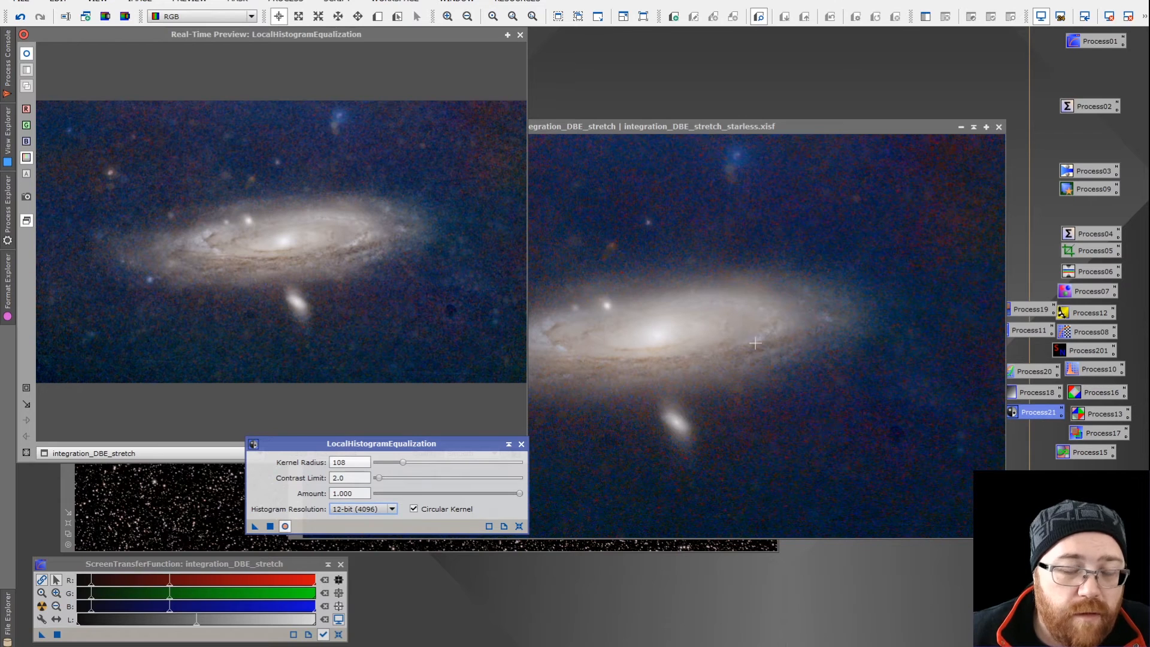
Step: Apply LocalHistogramEqualization twice to the starless galaxy image and close the real-time preview
click(271, 526)
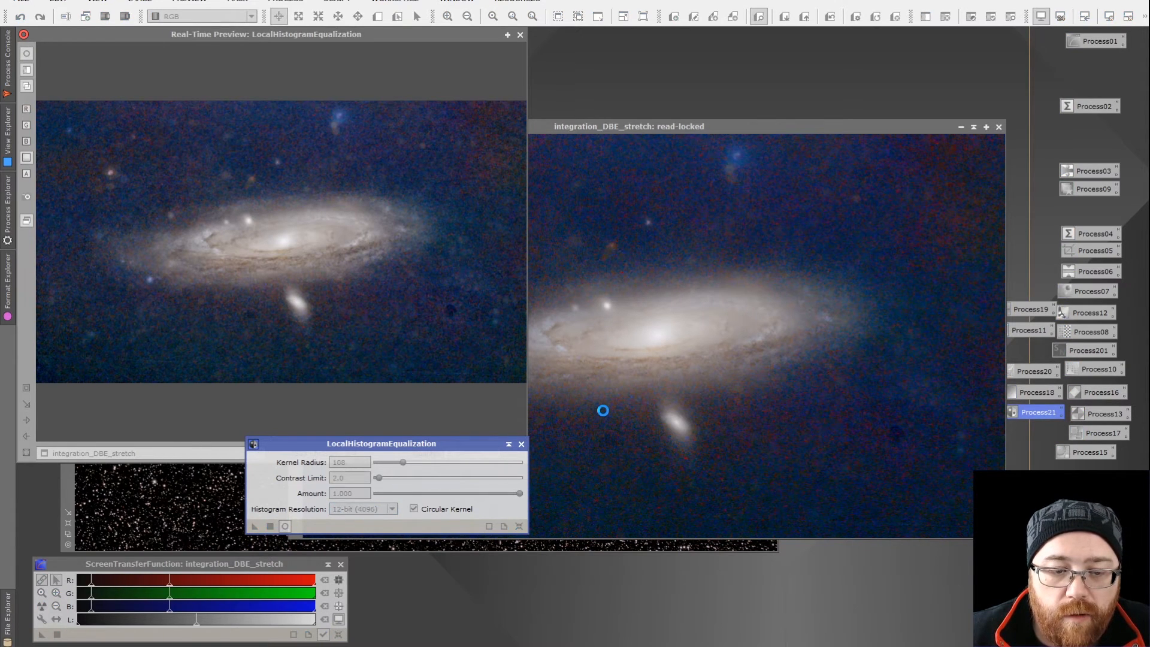
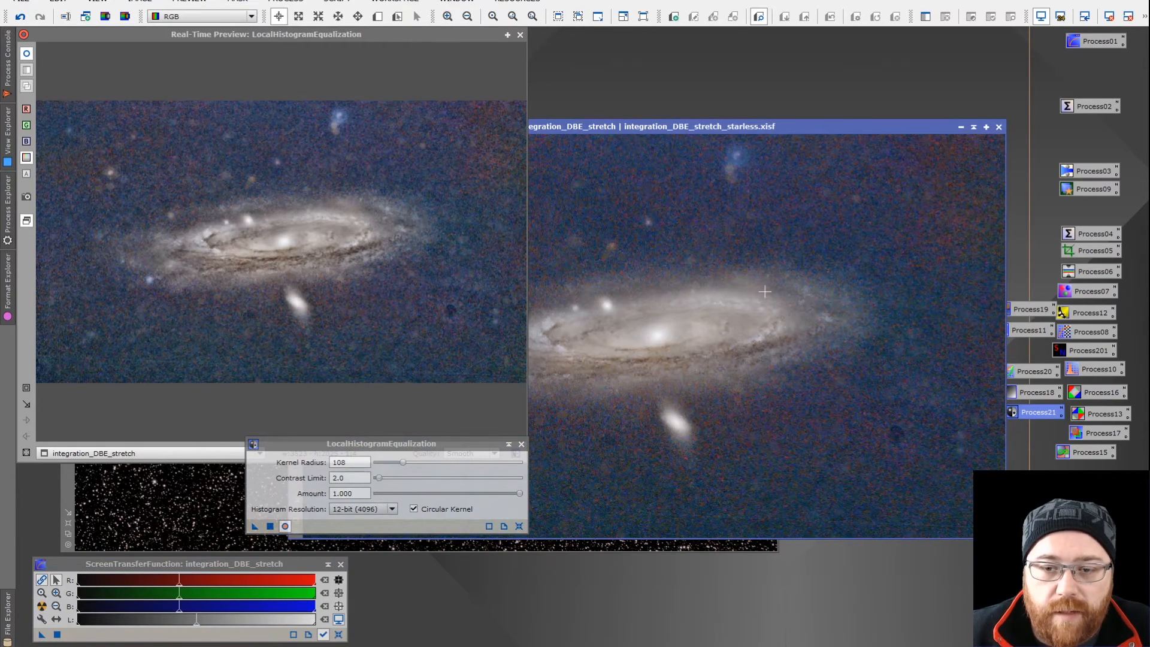
click(272, 527)
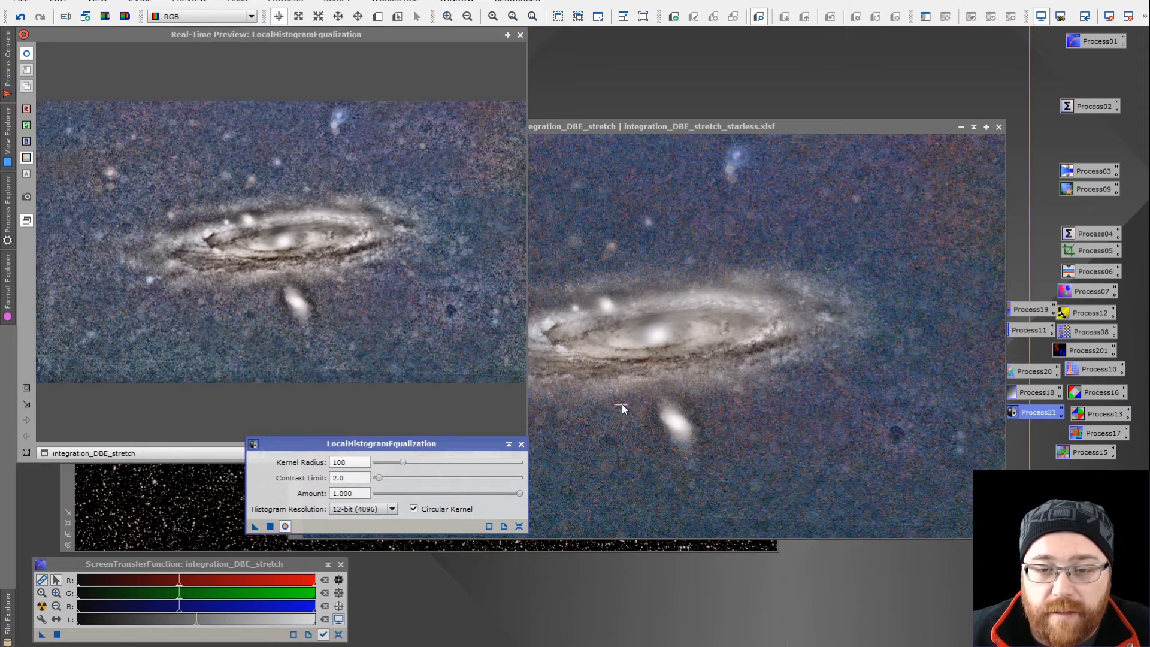
click(706, 124)
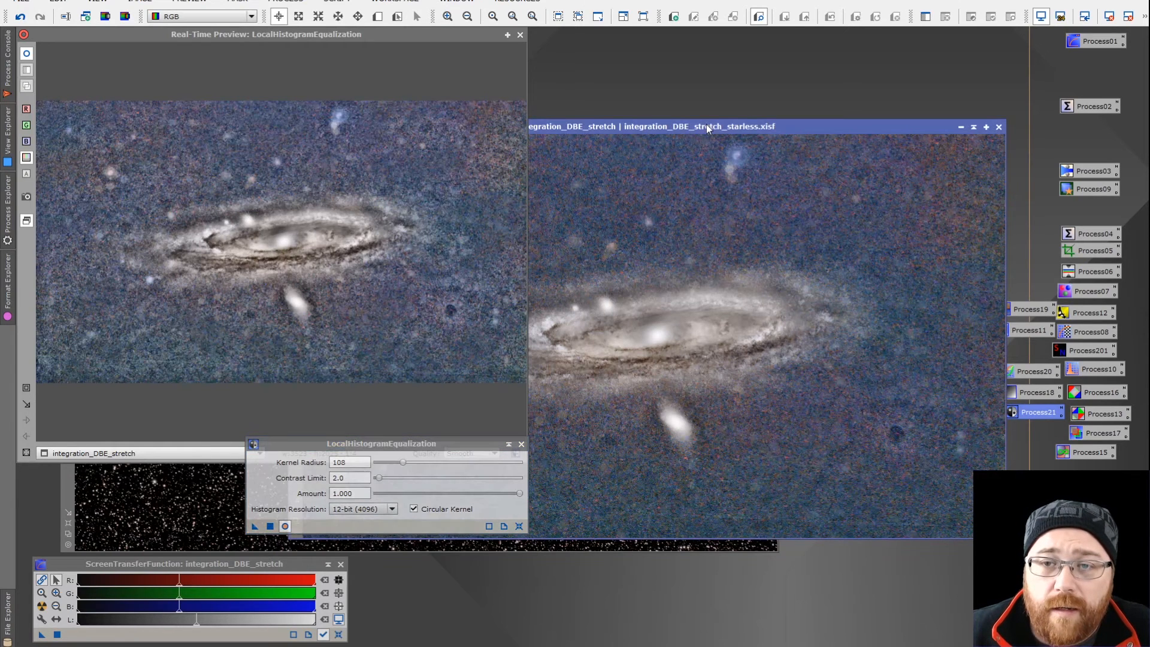
click(520, 34)
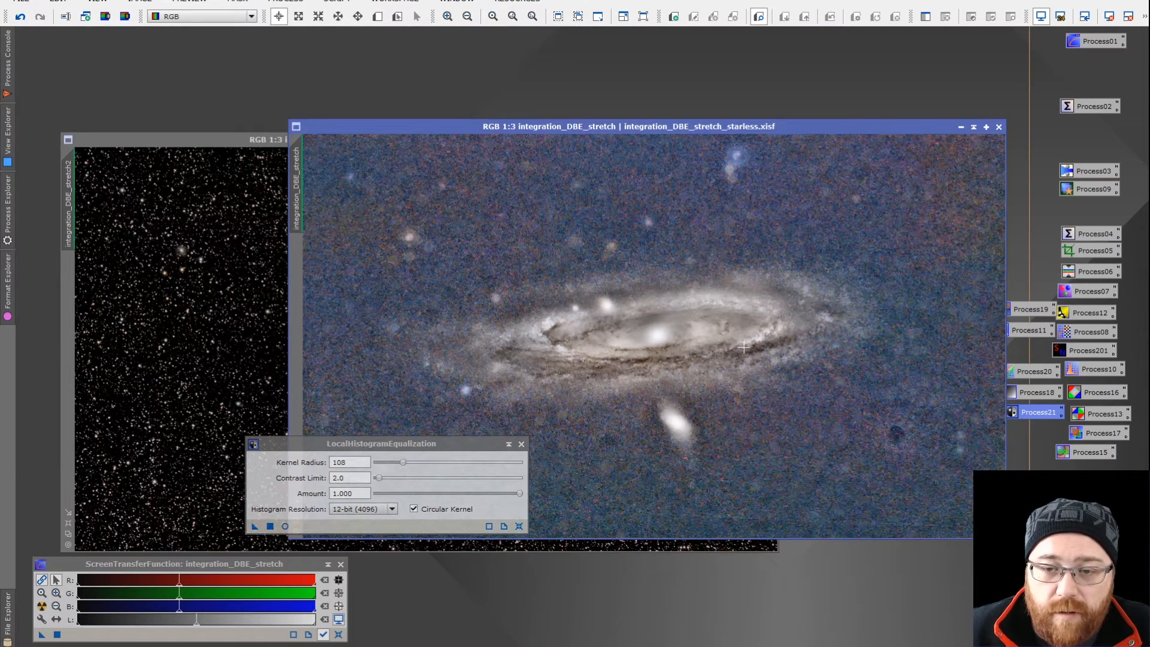
Step: Undo the last local histogram equalization and raise the saturation curve in CurvesTransformation with real-time preview on
key(ctrl+z)
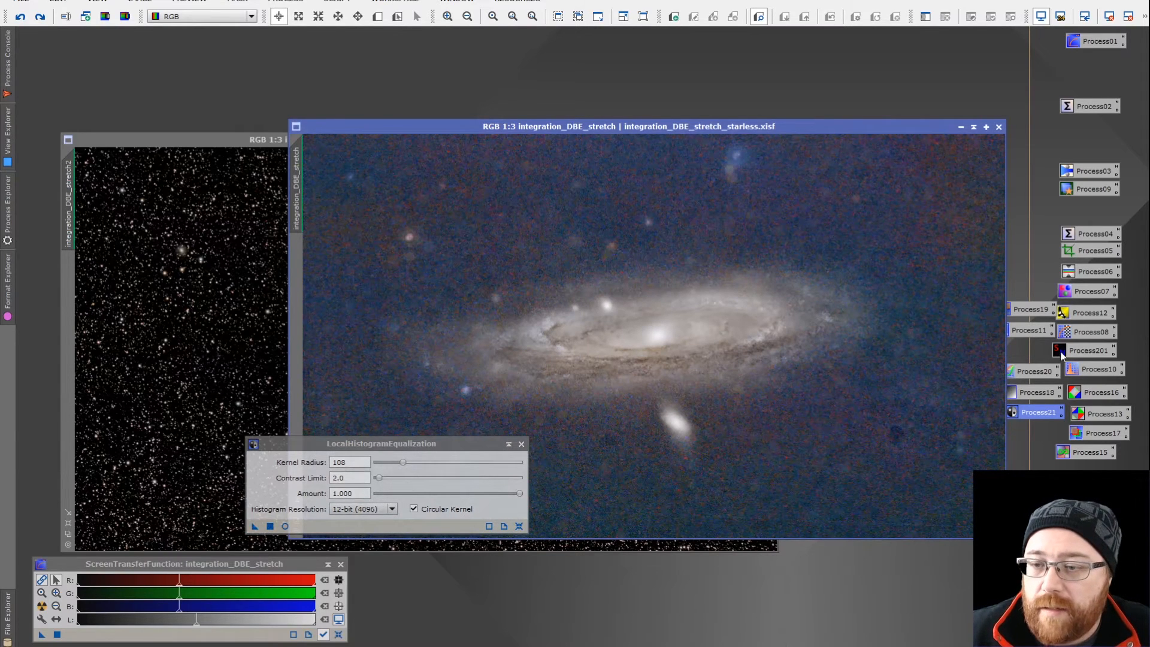
double_click(1027, 368)
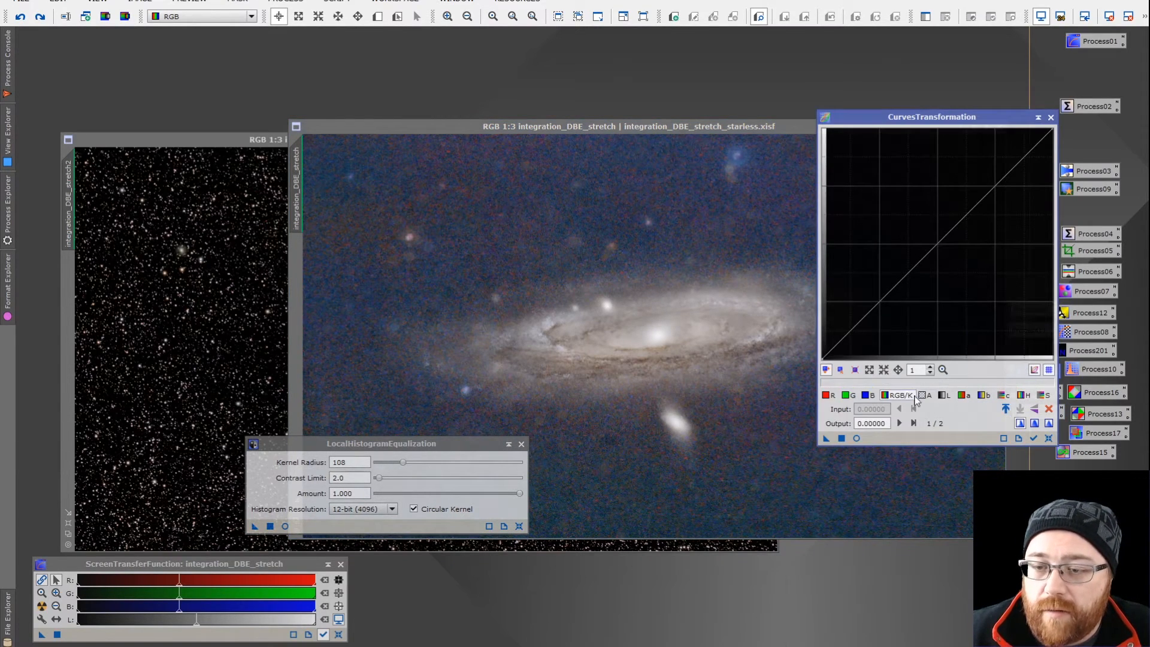
click(1024, 394)
click(1044, 395)
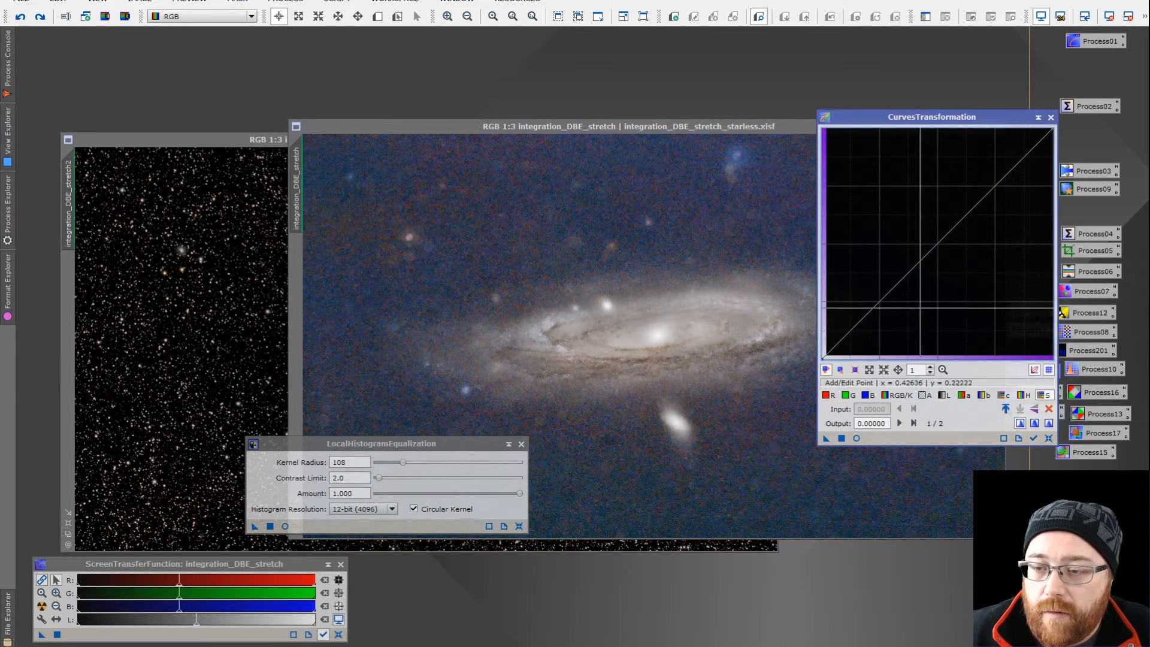
drag(899, 291, 885, 274)
click(858, 438)
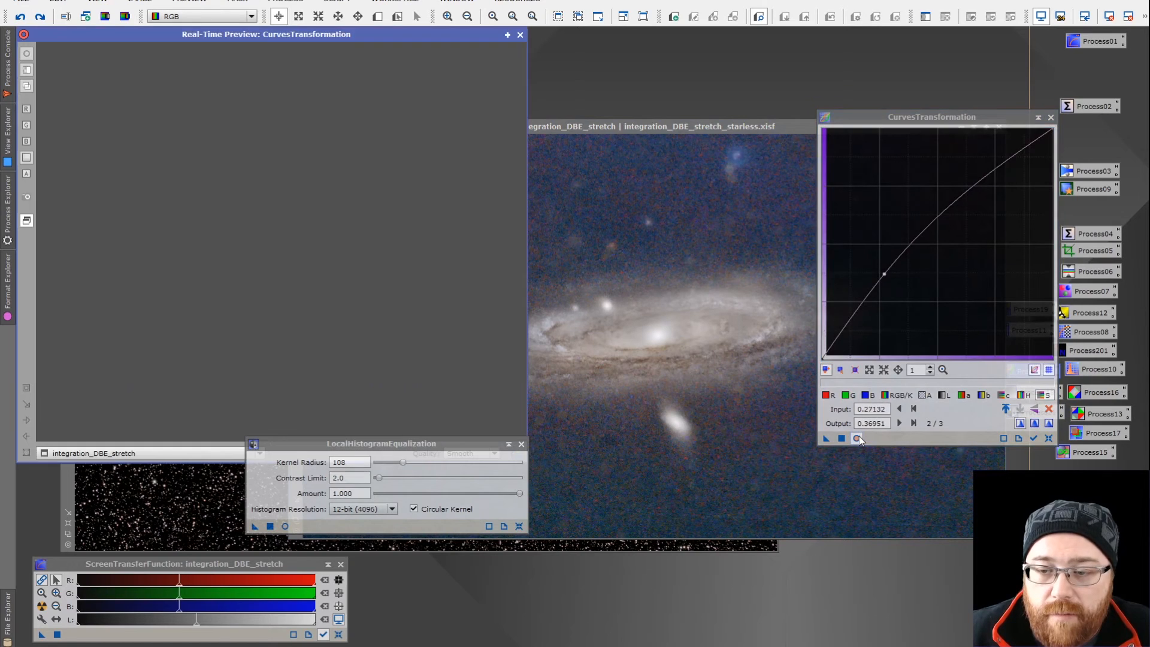
drag(885, 271, 869, 263)
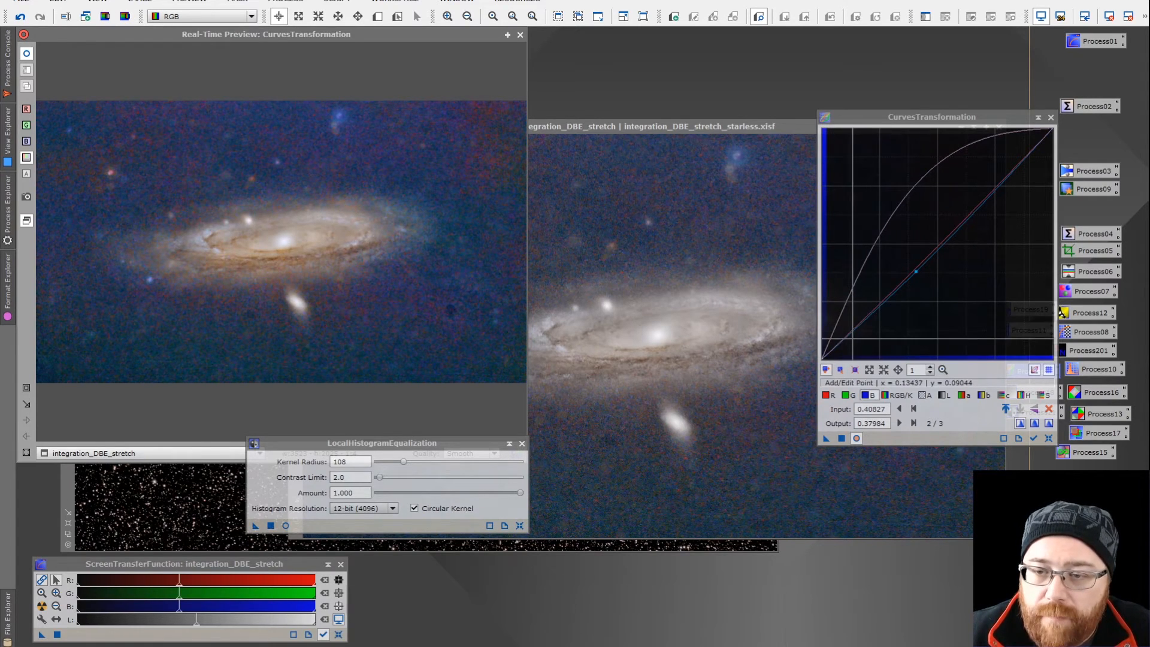
Step: Add a shadow point to the blue curve and place it at input 0.16279, output 0.11370
click(855, 340)
drag(855, 339, 864, 351)
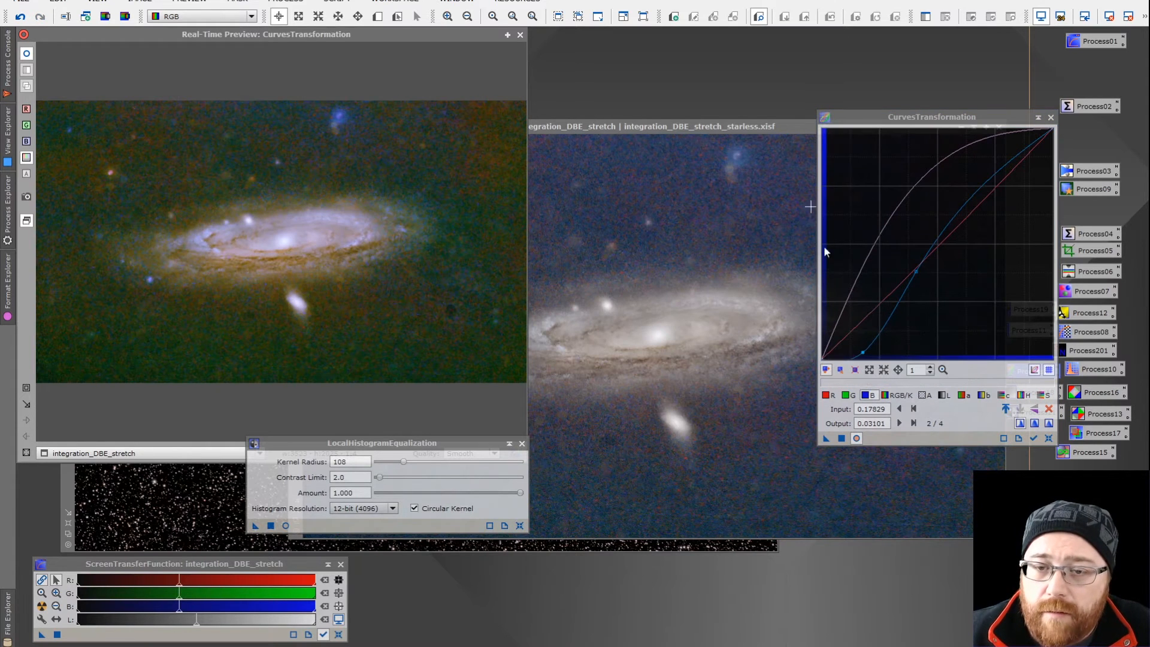
drag(864, 351, 860, 333)
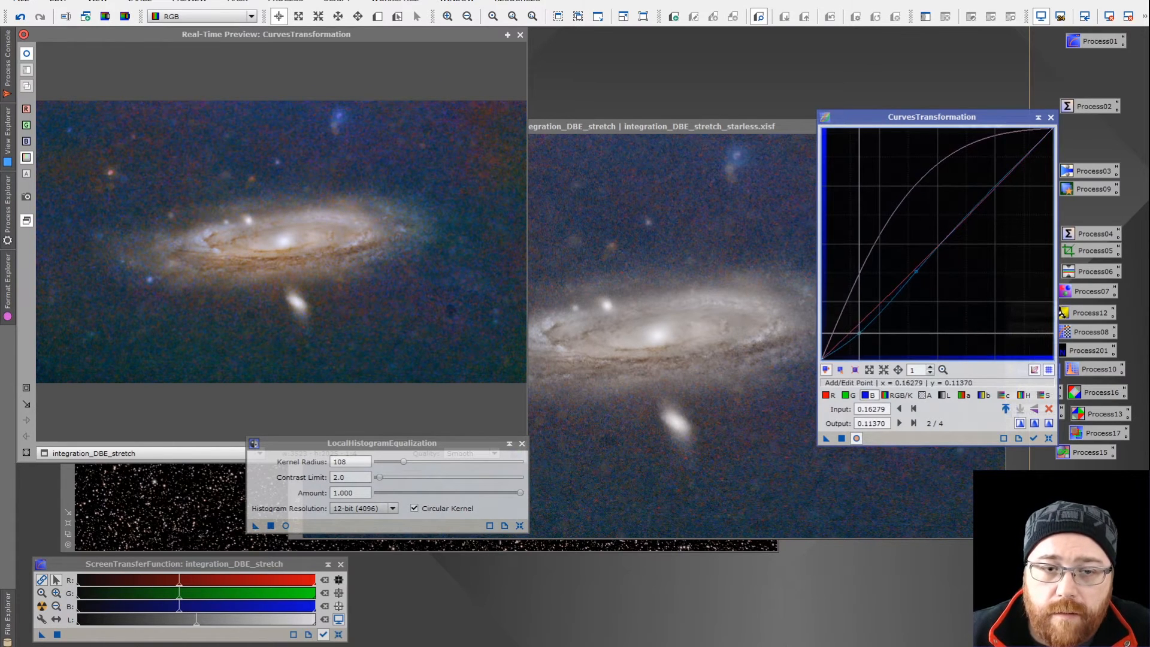
Step: Reshape the saturation curve with a lowered shadow point and a steep rise above it to restrain the background colour
click(1045, 396)
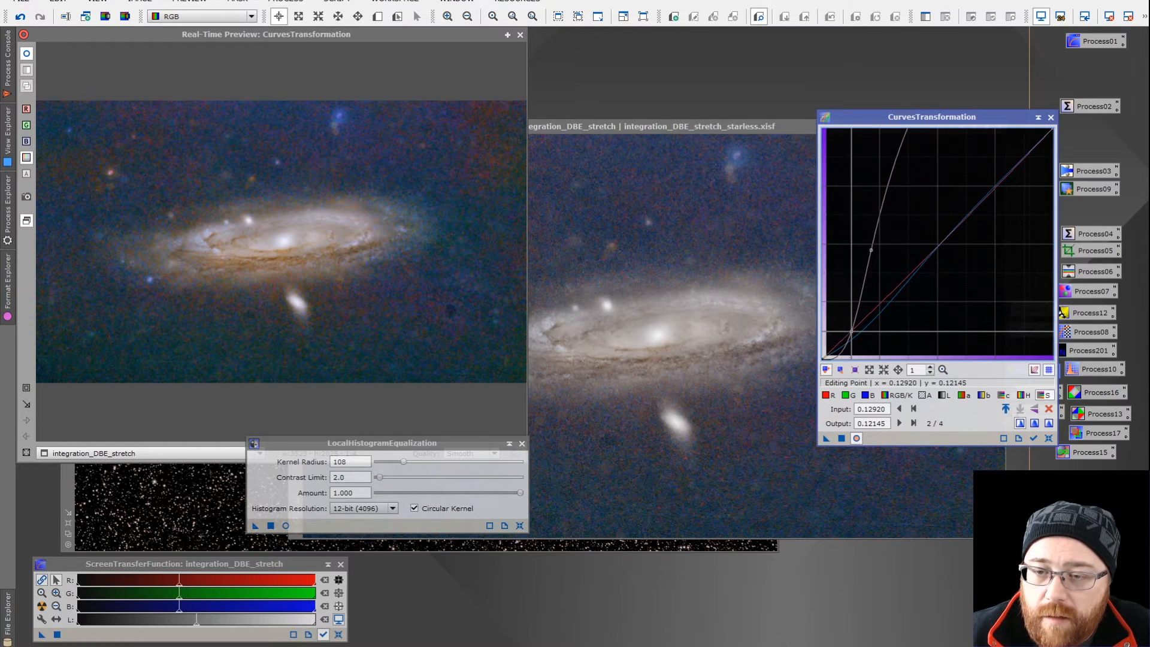
drag(852, 329, 855, 331)
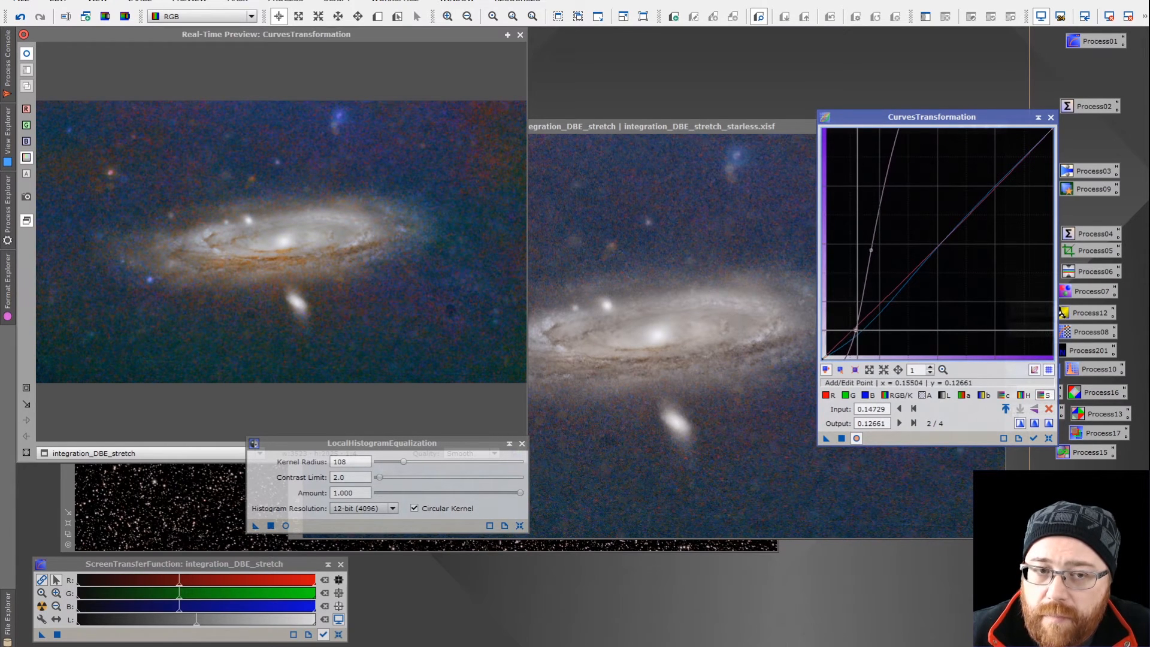
drag(875, 251, 893, 251)
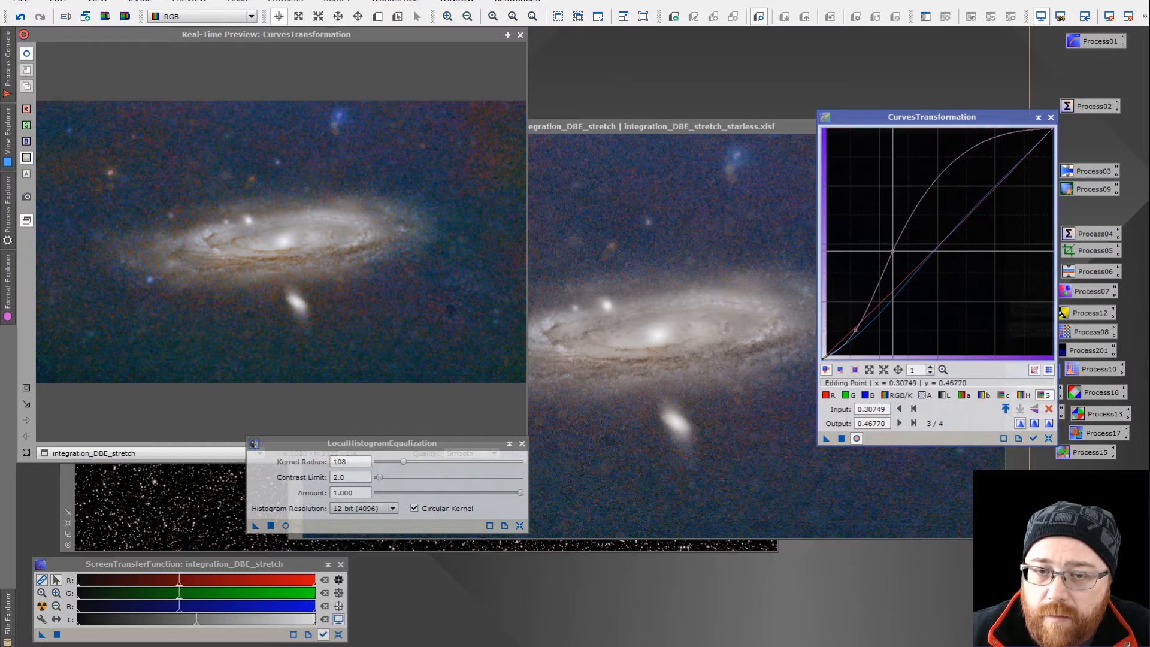
drag(878, 302, 877, 327)
click(912, 216)
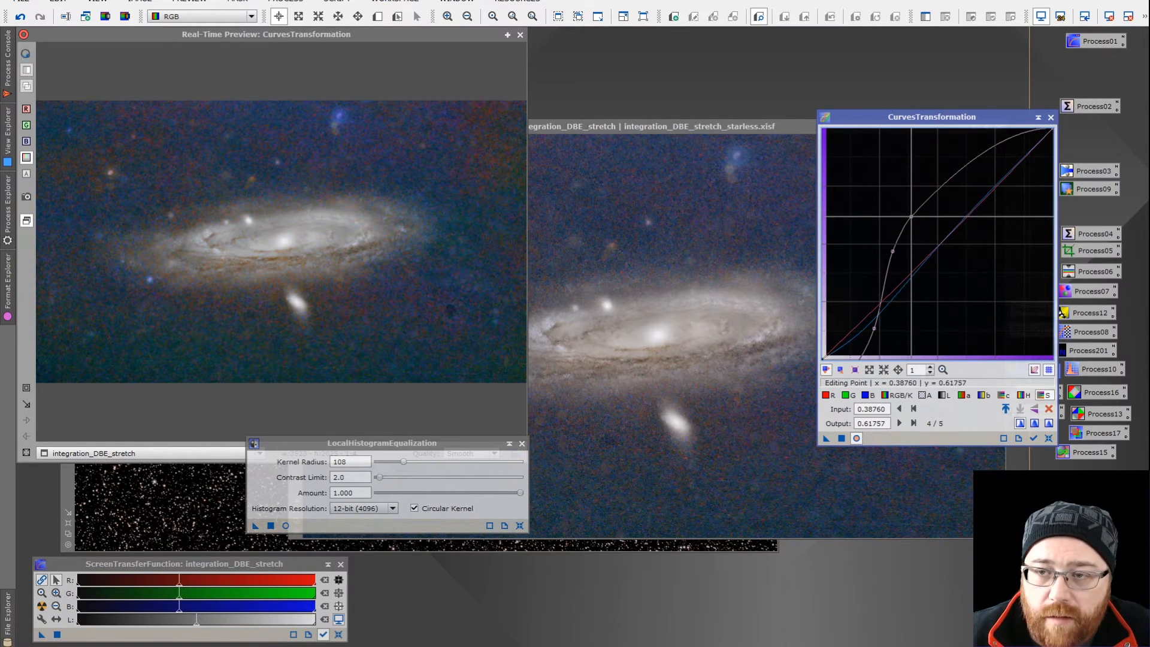
drag(912, 216, 888, 251)
drag(880, 328, 863, 323)
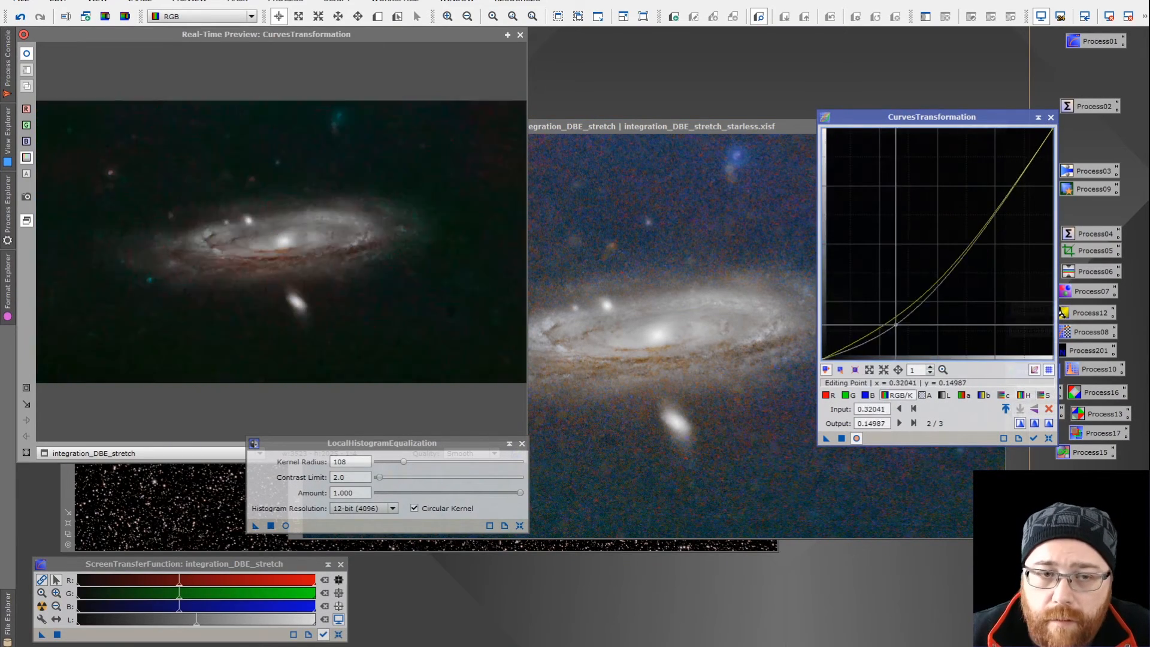
Step: Shape the RGB/K curve with a shadow point at input 0.23514, output 0.11370 and a raised highlight point, and apply it to the starless image
drag(905, 302, 901, 308)
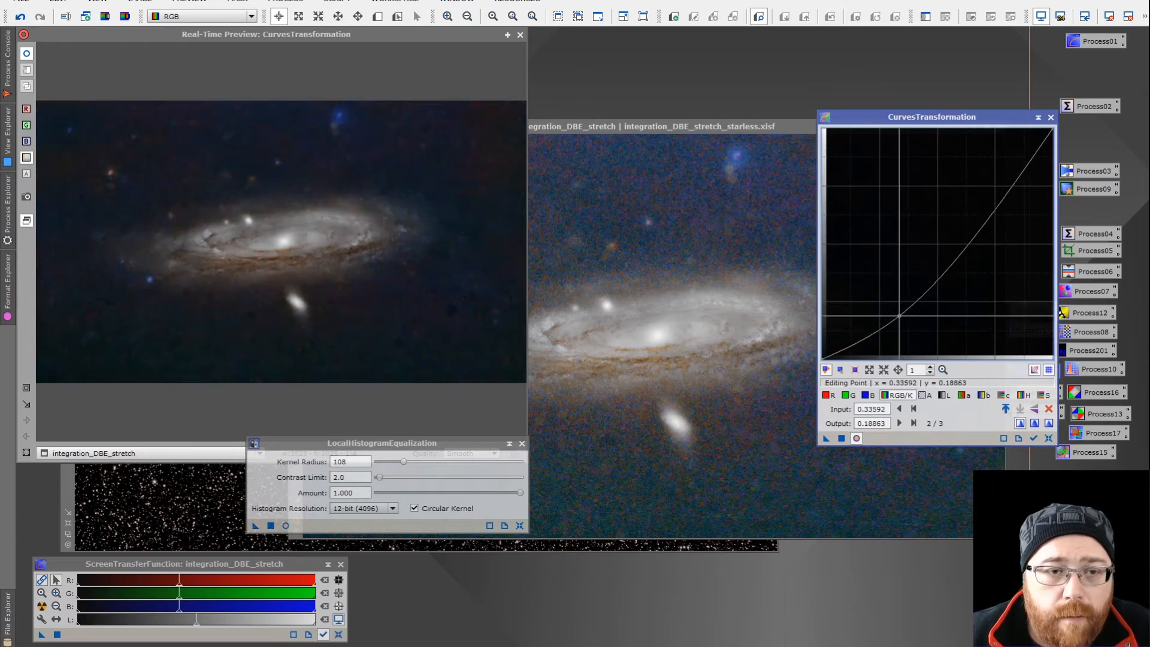
drag(881, 337, 892, 335)
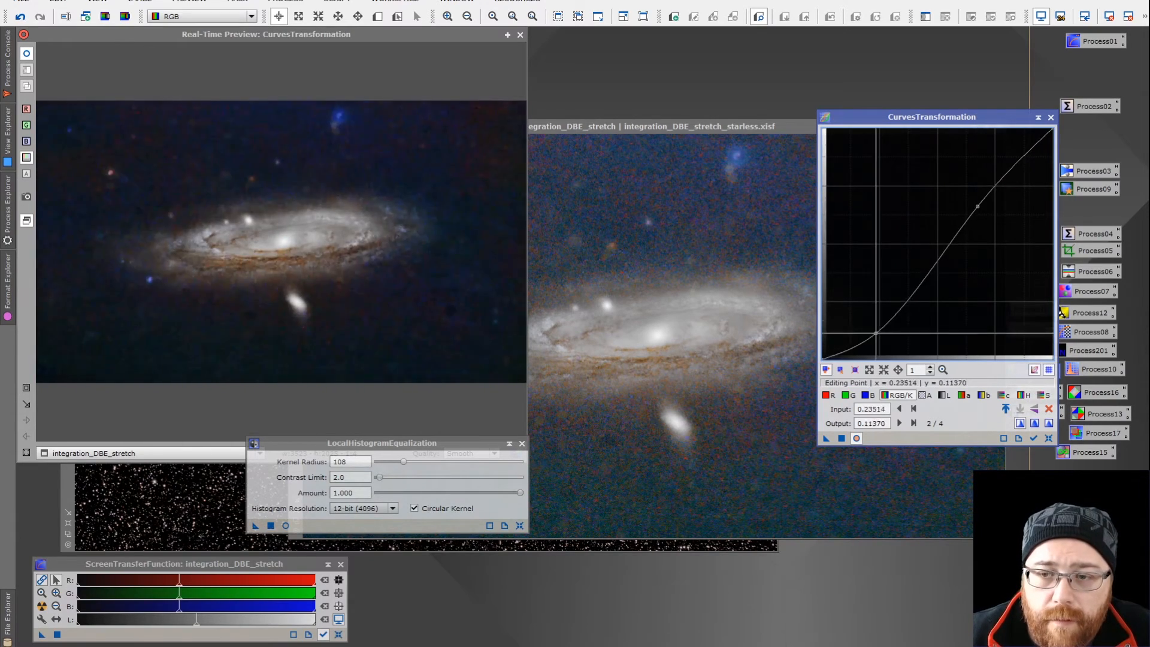
drag(826, 439, 739, 454)
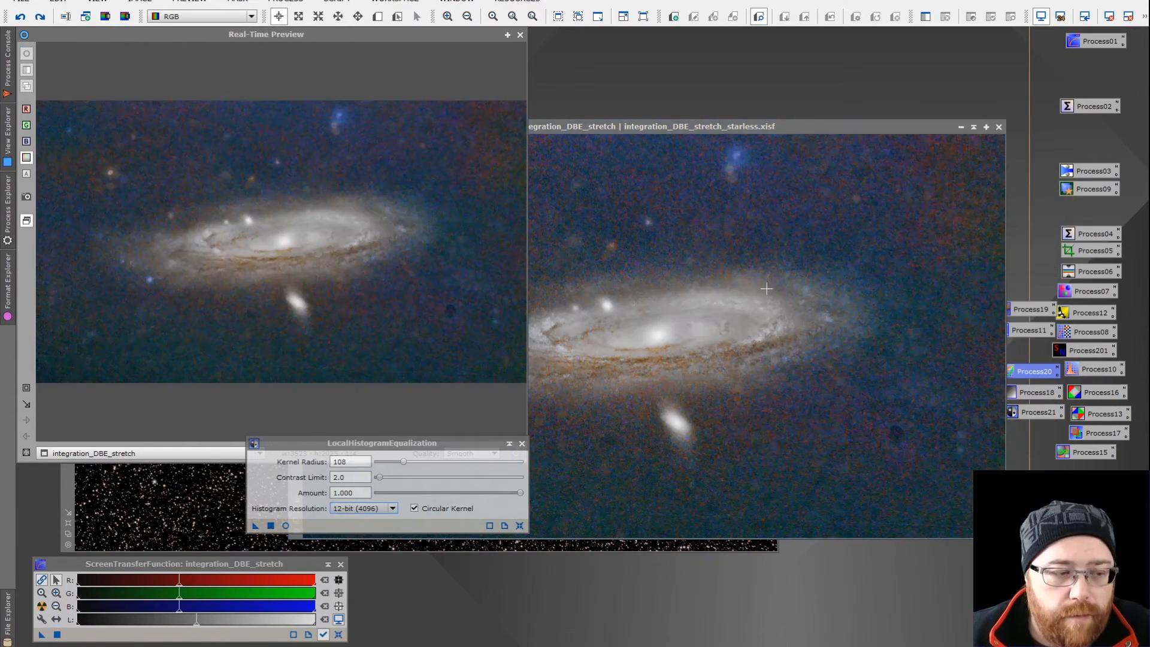
Step: Darken the midtones of the starless image in HistogramTransformation and preview the change in real time
double_click(1077, 369)
drag(939, 415, 963, 418)
click(855, 527)
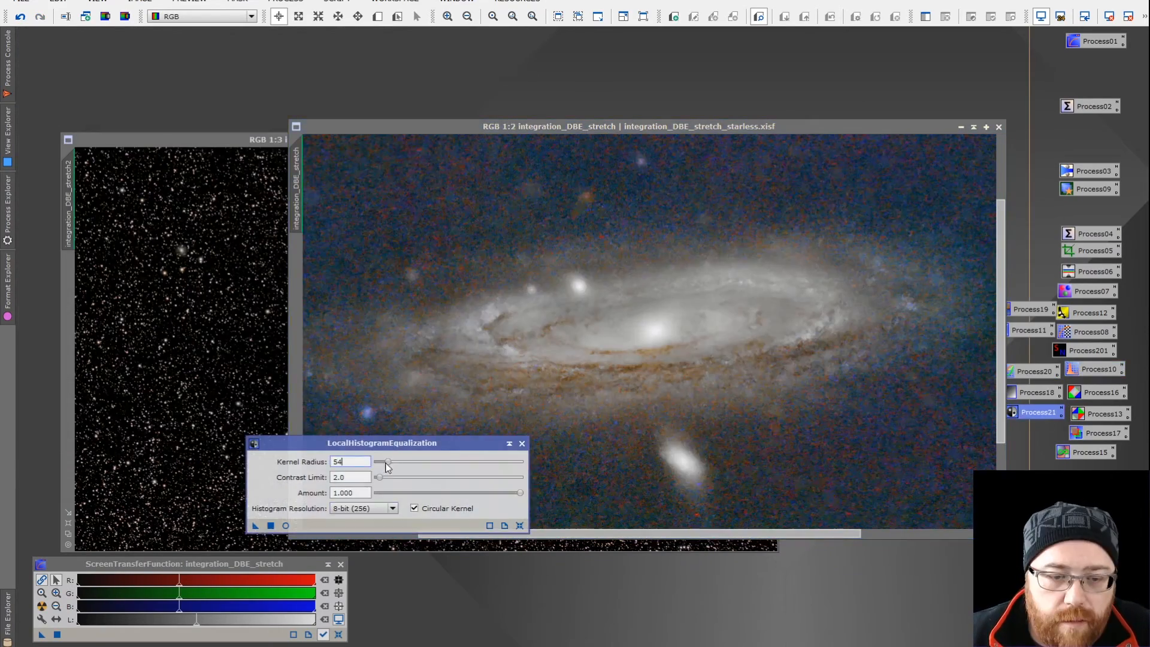
Step: Preview LocalHistogramEqualization with kernel radius 58, contrast limit 1.0 and 8-bit (256) histogram resolution
click(286, 525)
drag(403, 462, 394, 467)
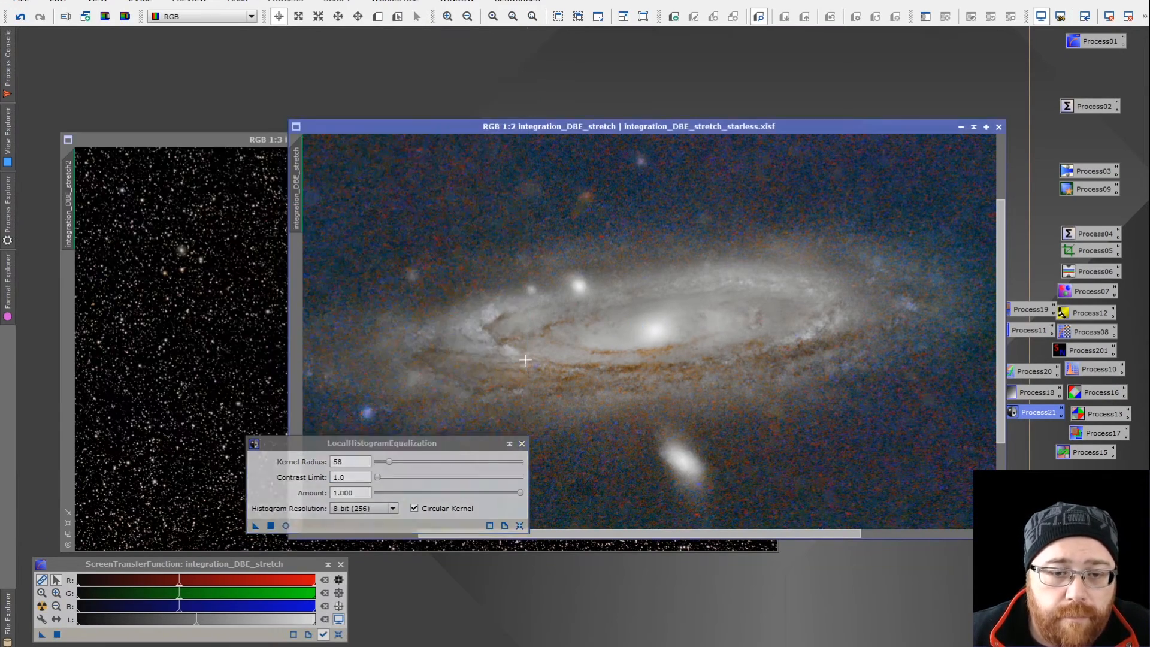
double_click(1073, 269)
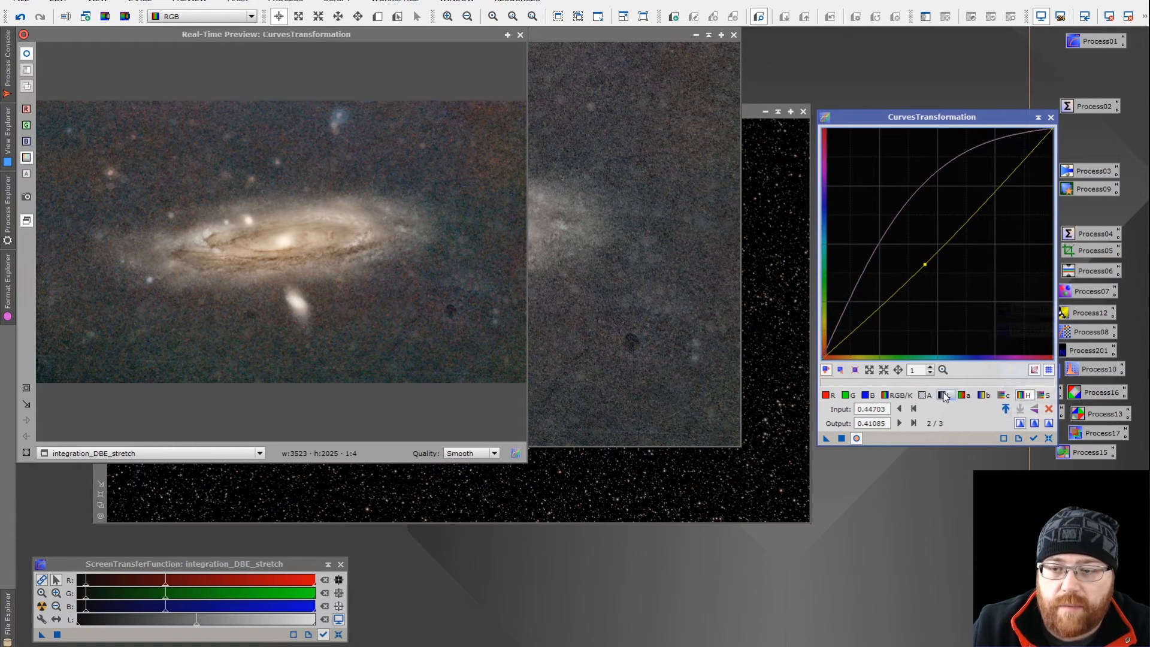
Step: Lower the RGB/K curve with a point at input 0.25323, output 0.14470, apply it to the starless image, and close the preview and CurvesTransformation
click(897, 396)
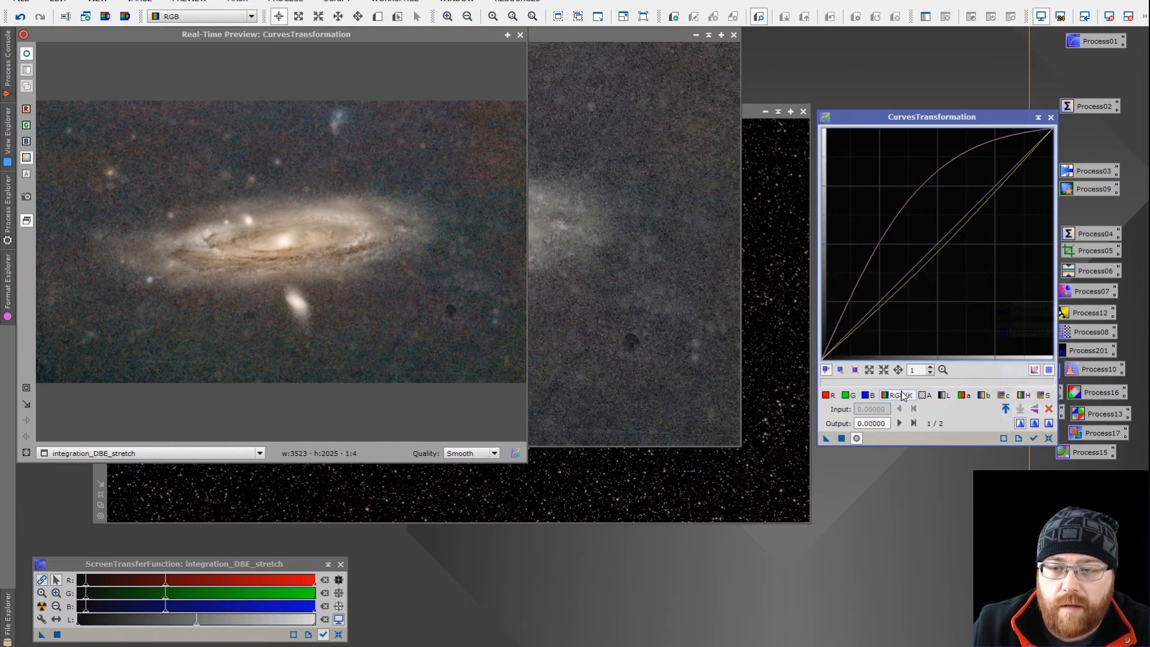
click(916, 276)
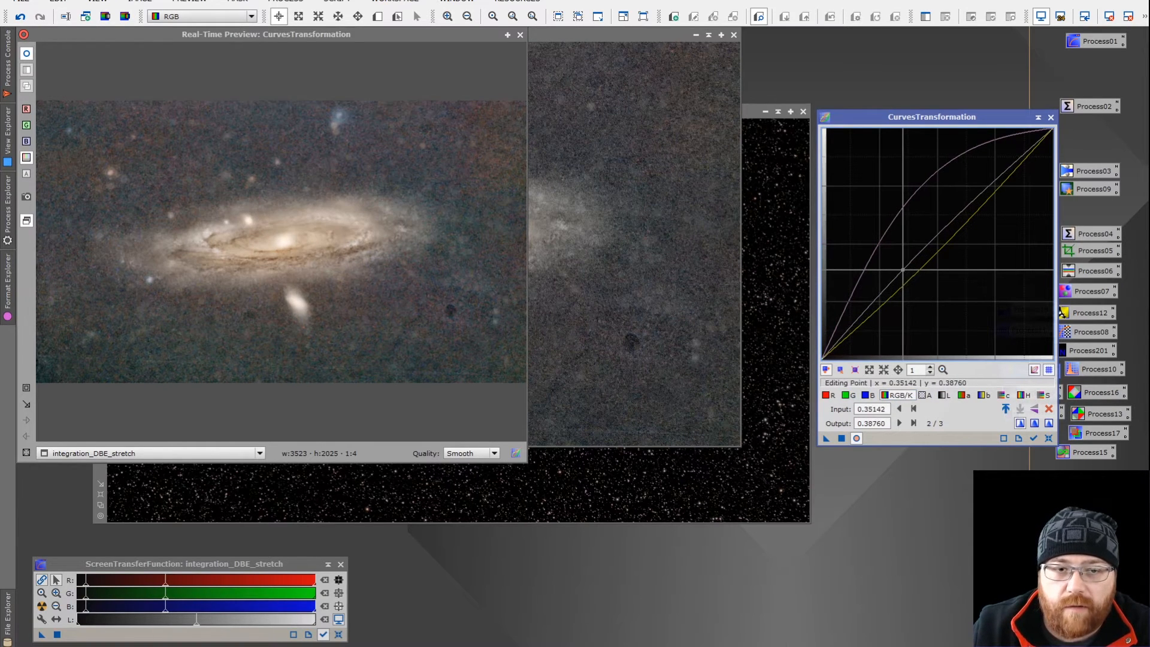
drag(916, 277, 882, 325)
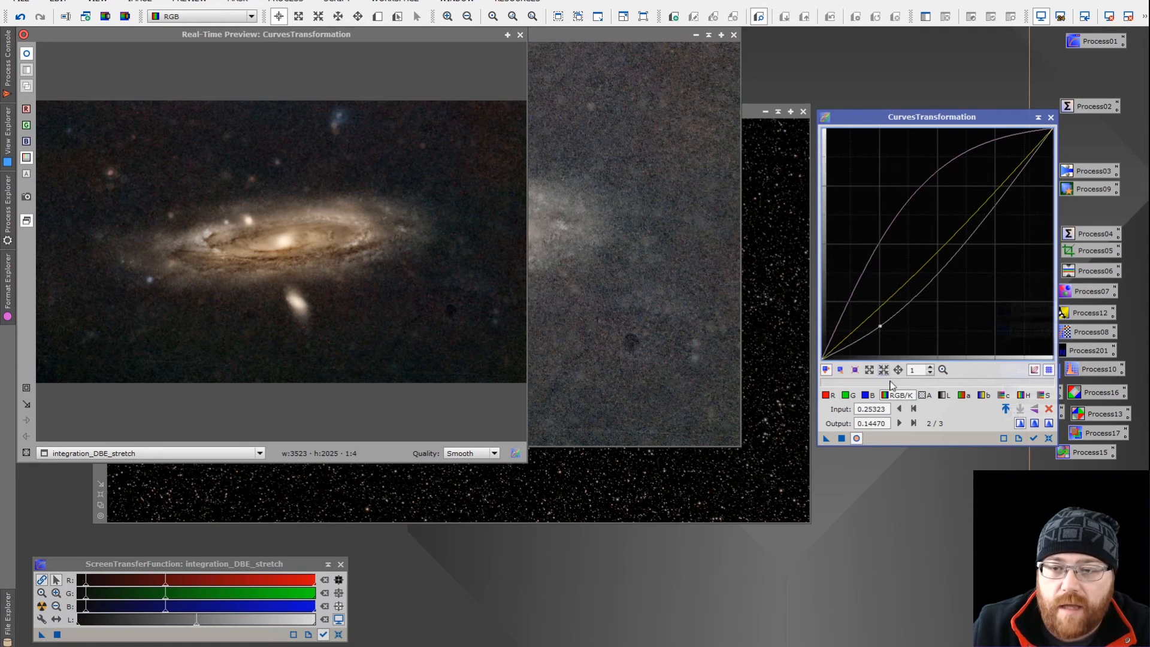
click(842, 439)
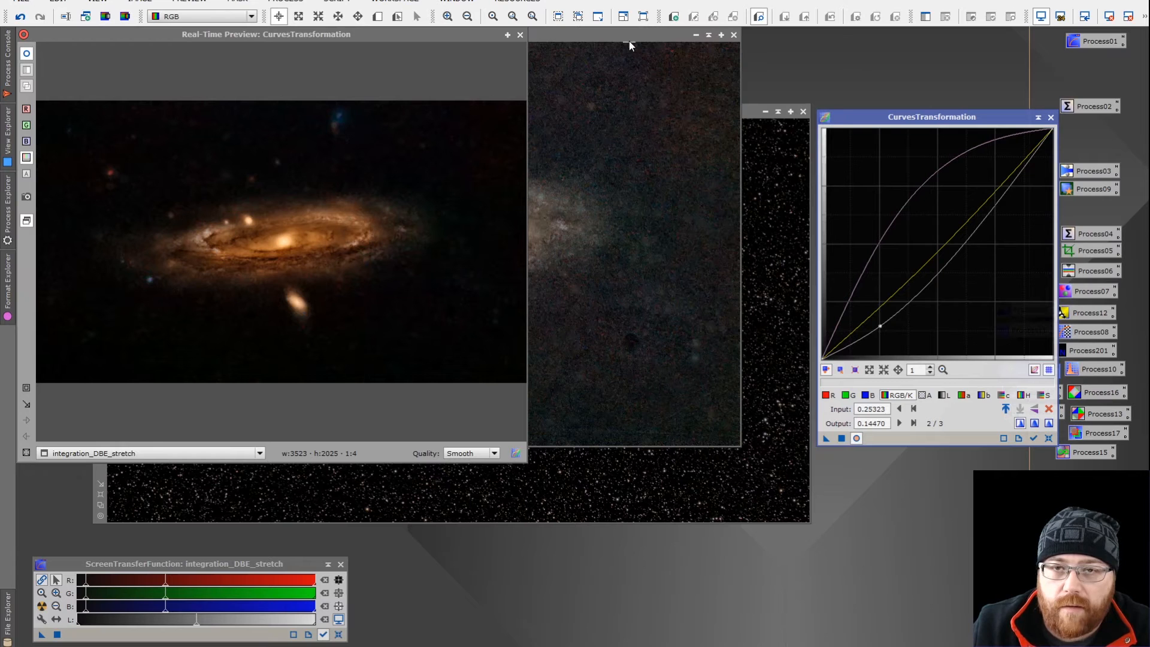
click(626, 35)
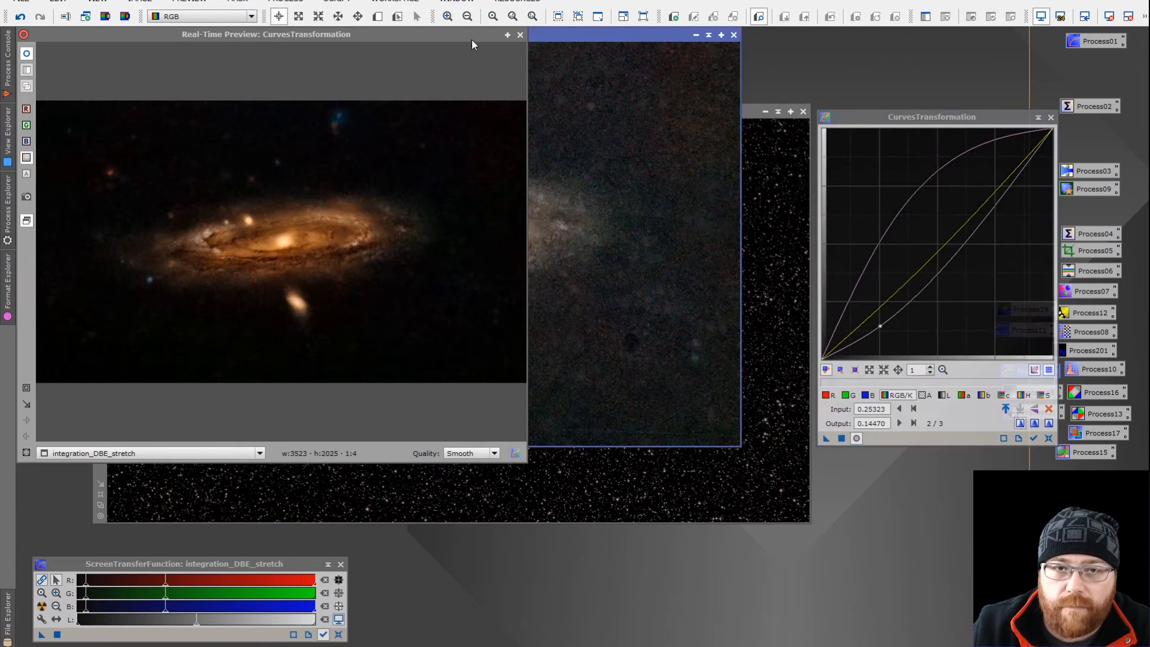
click(520, 36)
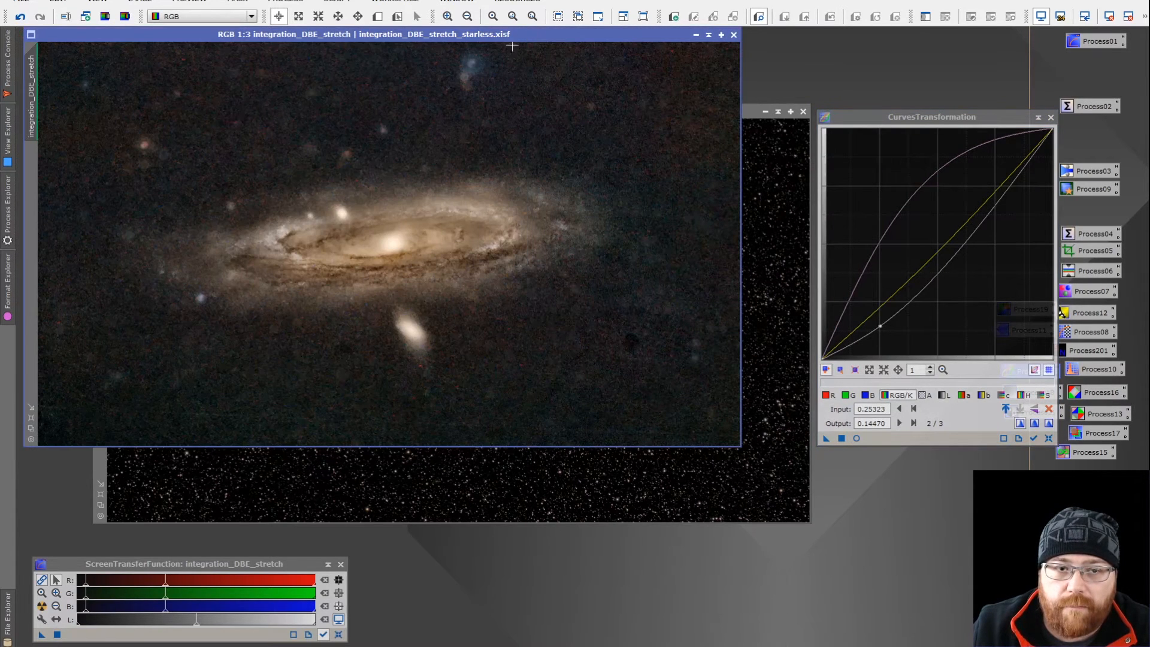
click(1051, 118)
Step: Set up HistogramTransformation for integration_DBE_stretch with shadows 0.01265823 and midtones 0.45897436, with real-time preview on
double_click(1091, 371)
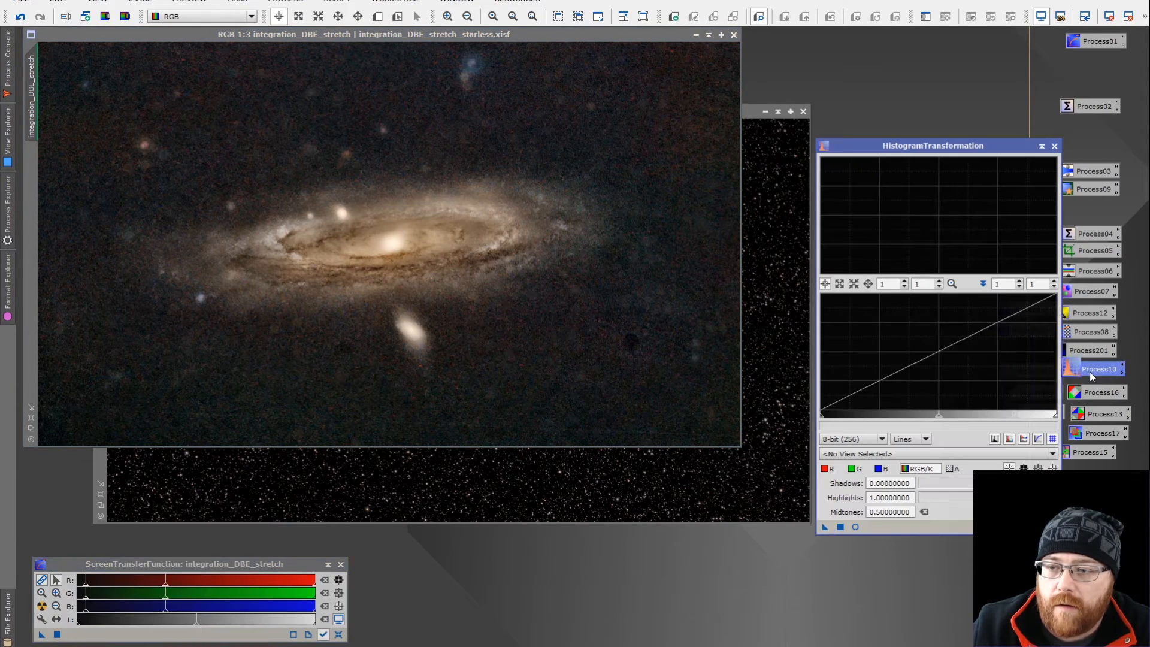
click(883, 453)
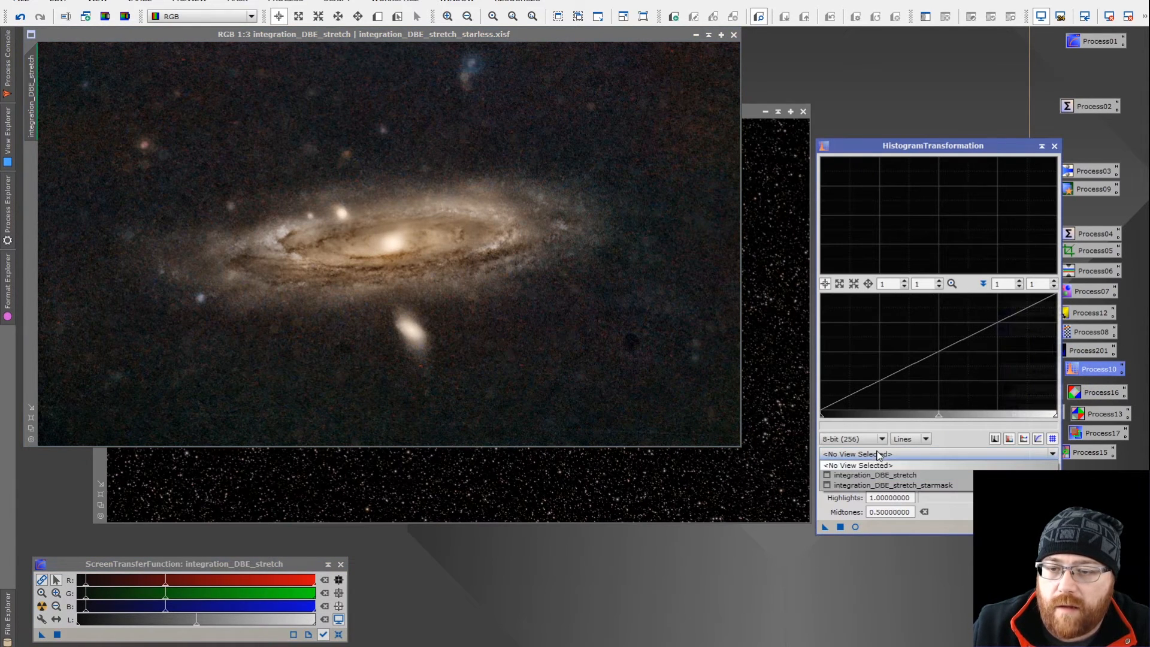
click(875, 476)
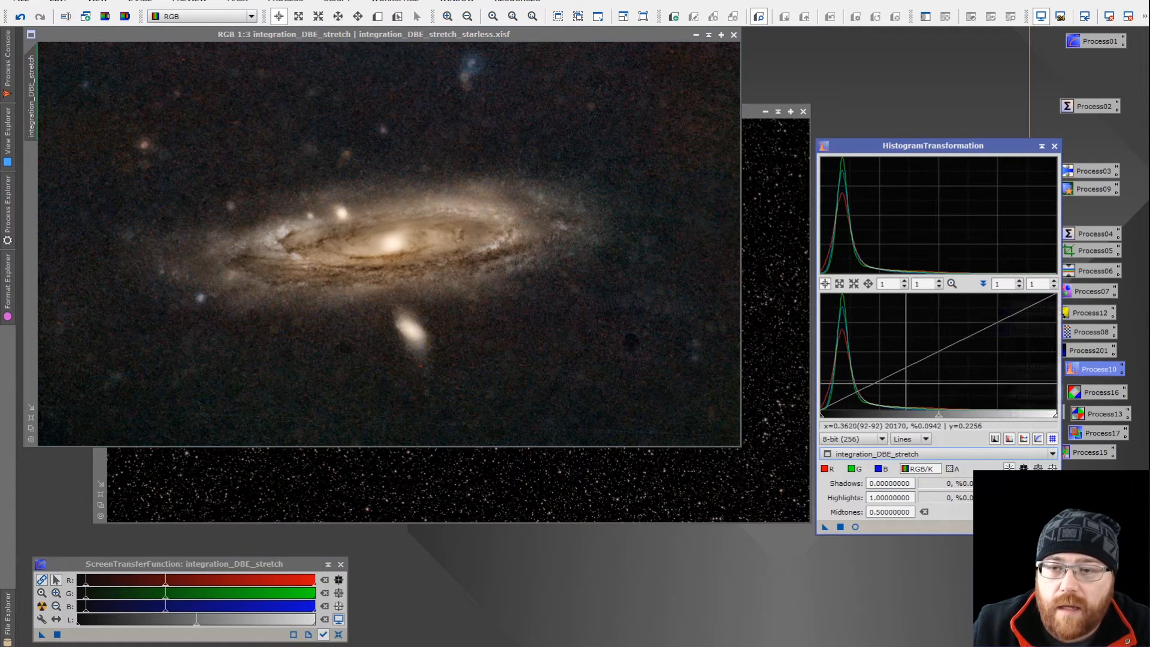
drag(824, 421, 825, 422)
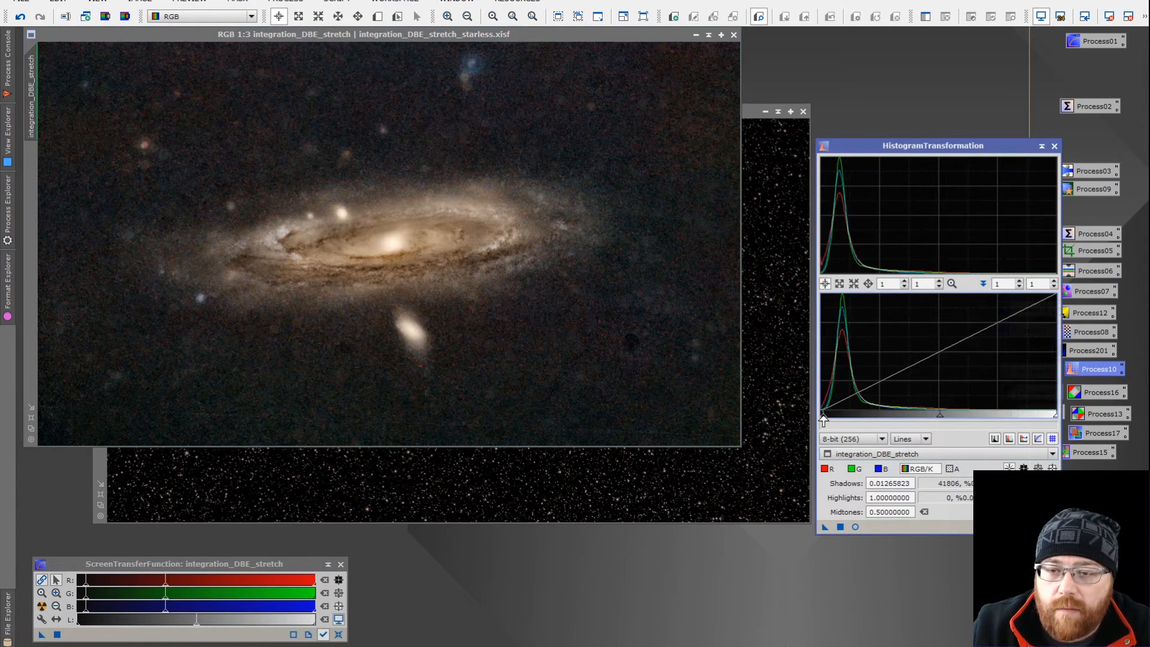
click(856, 527)
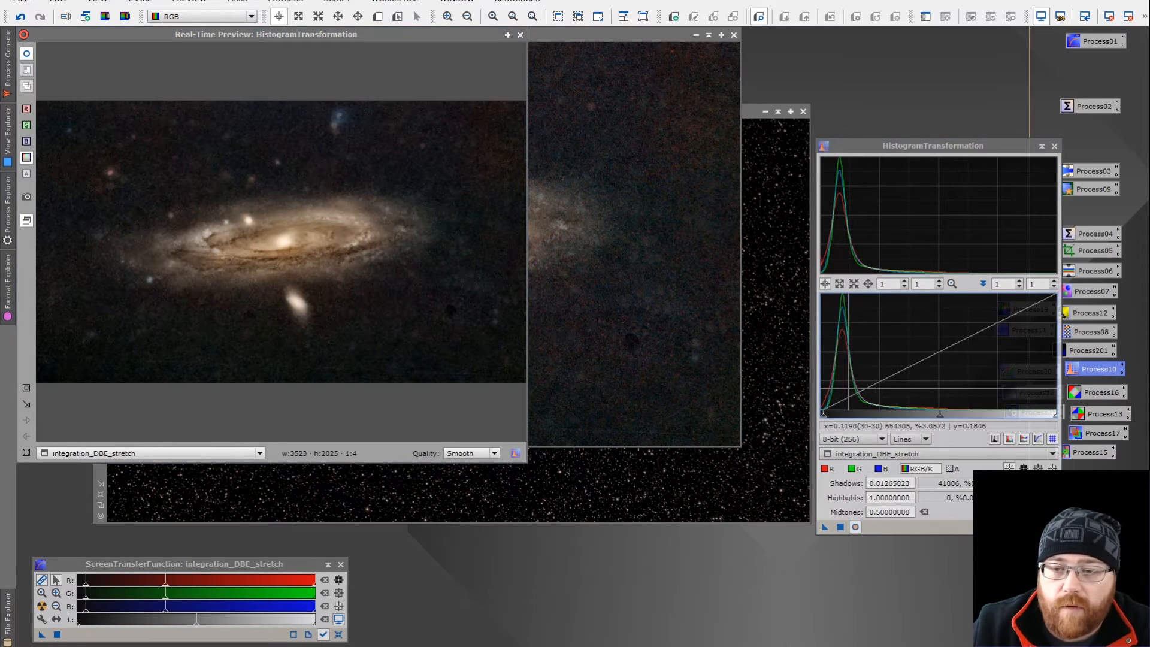
drag(941, 415, 931, 414)
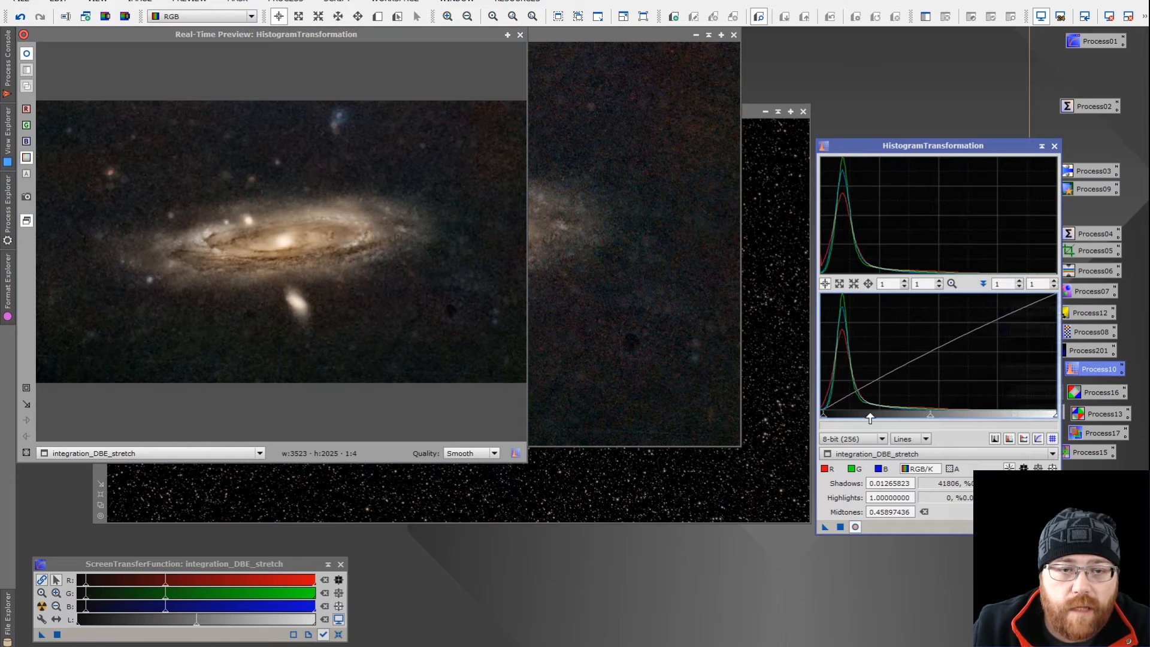
Step: Darken the starless galaxy image with a HistogramTransformation using shadows 0 and midtones 0.62278481, and close the preview and process
drag(824, 419, 824, 417)
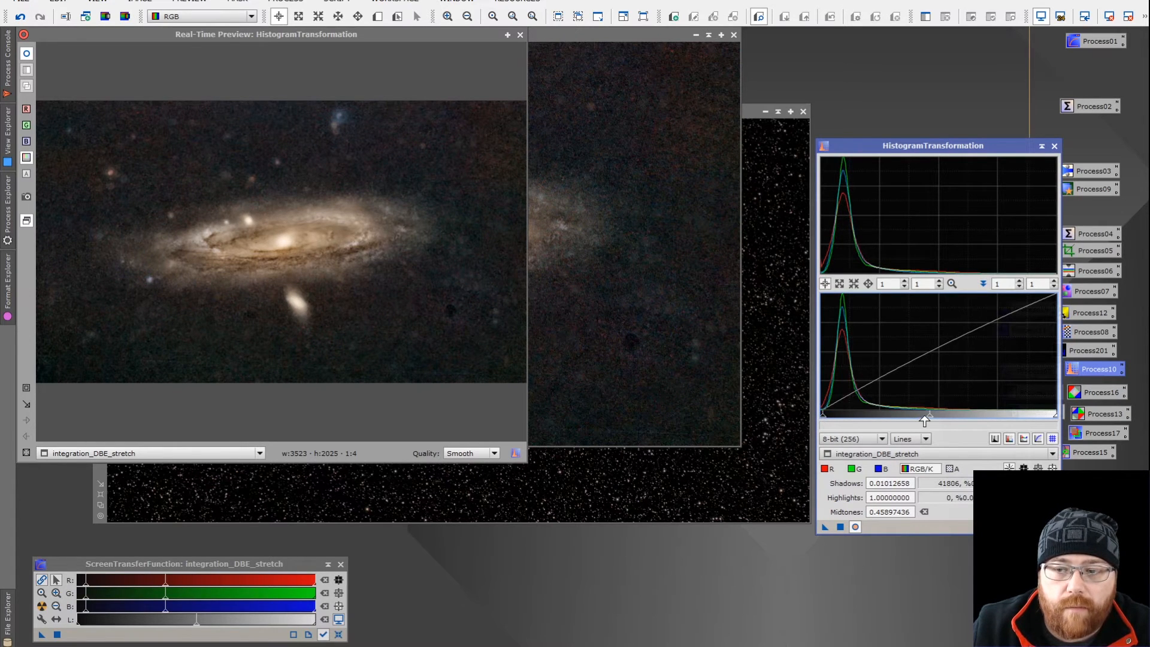
drag(927, 419, 973, 418)
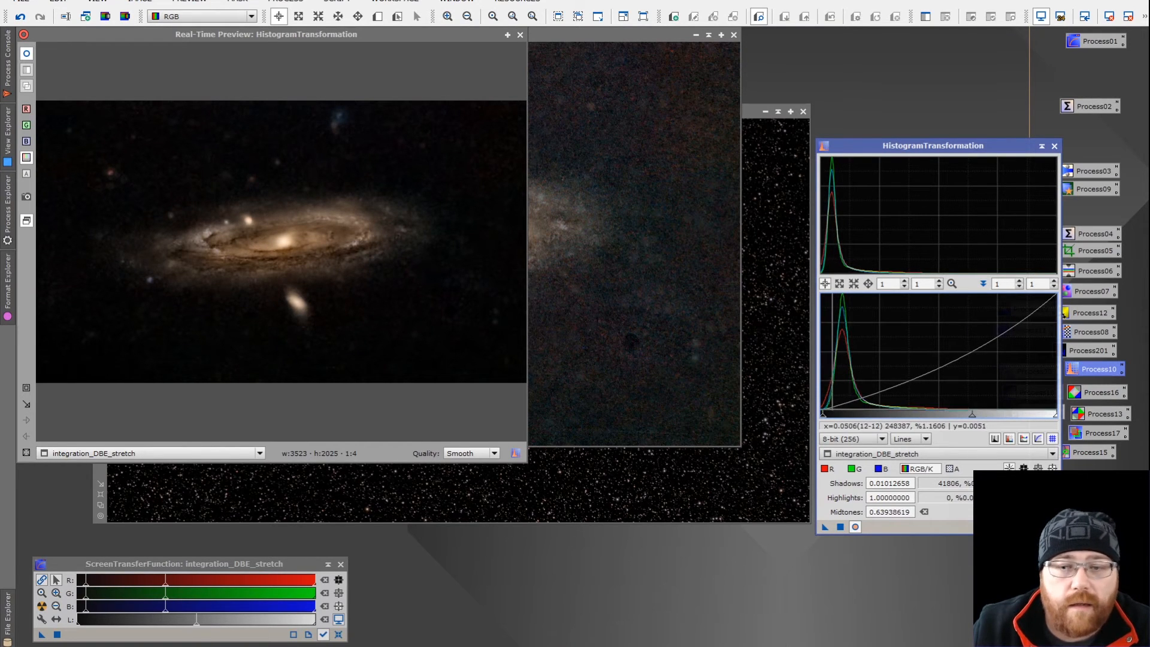
mouse_move(823, 420)
mouse_down()
mouse_move(856, 421)
mouse_move(807, 421)
mouse_up()
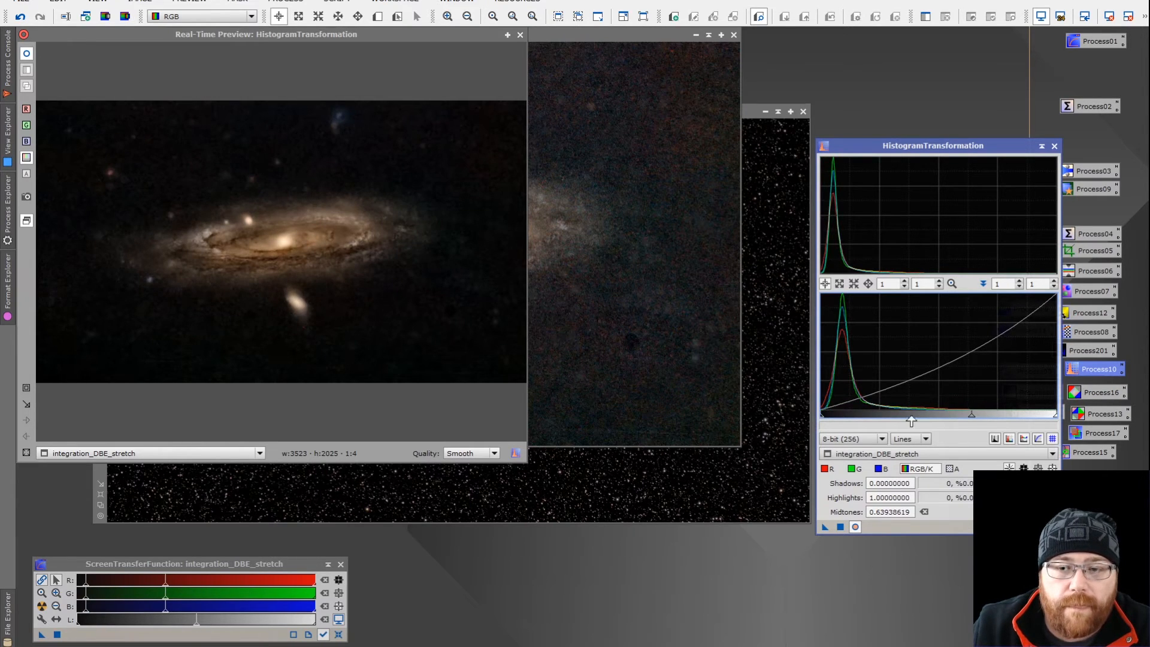
drag(972, 420, 967, 419)
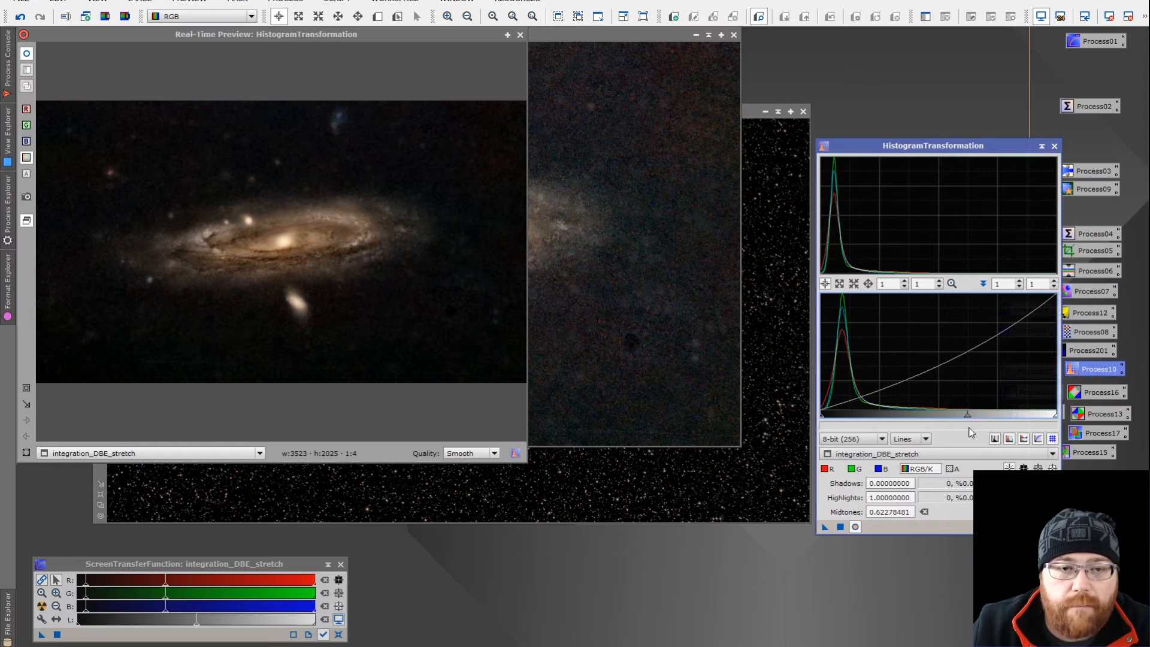
click(840, 527)
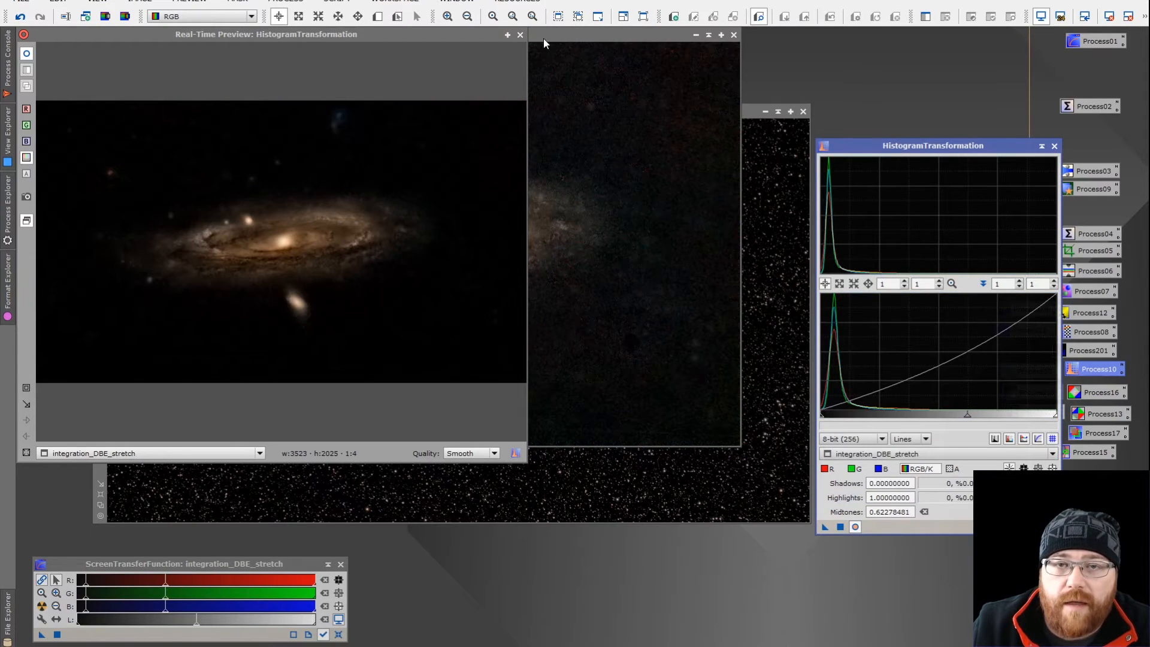
click(520, 35)
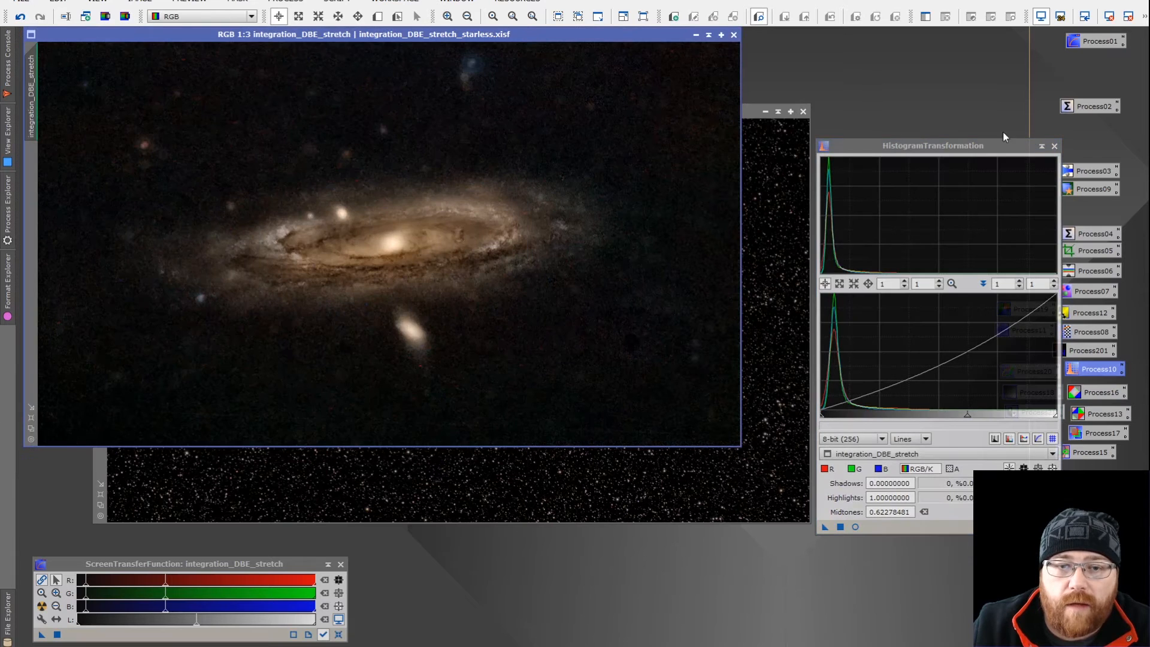
click(1055, 147)
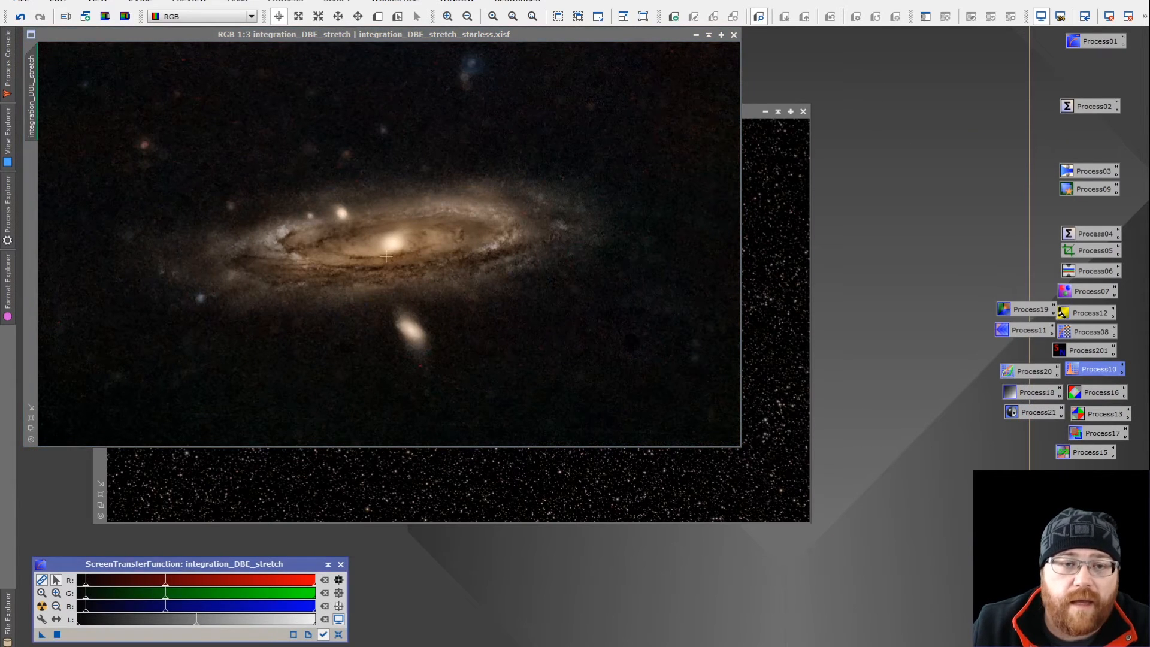
Step: Open CurvesTransformation with a live preview and raise the saturation curve at input 0.37468 to output 0.45478
scroll(326, 229, down, 1)
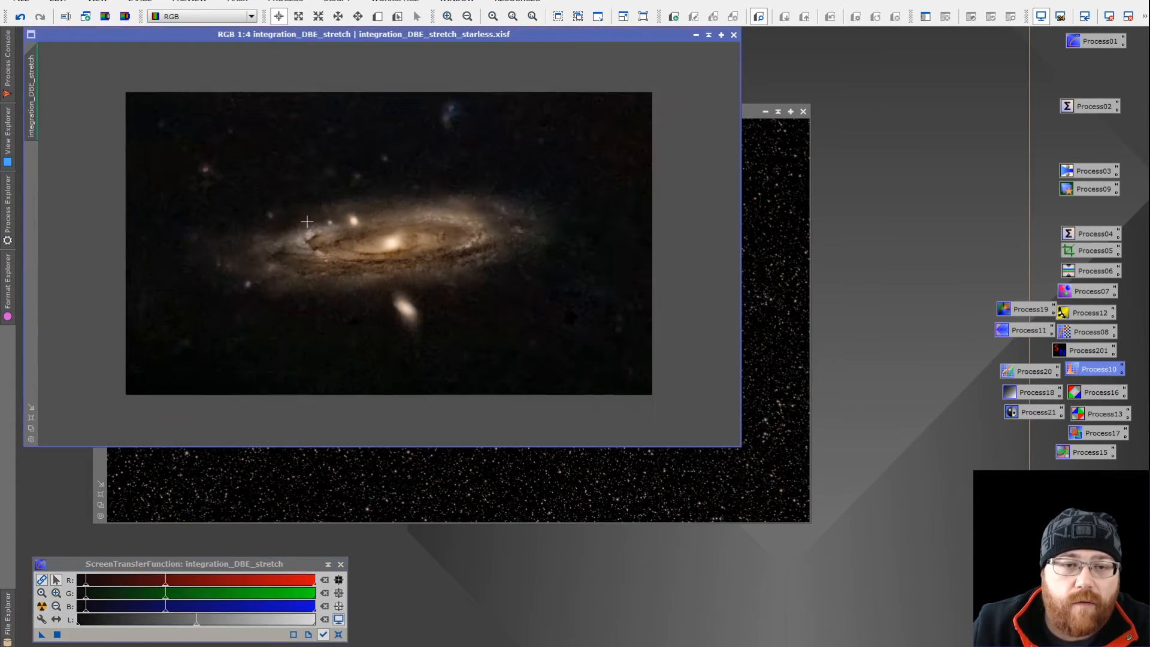
scroll(332, 231, up, 3)
scroll(337, 235, down, 1)
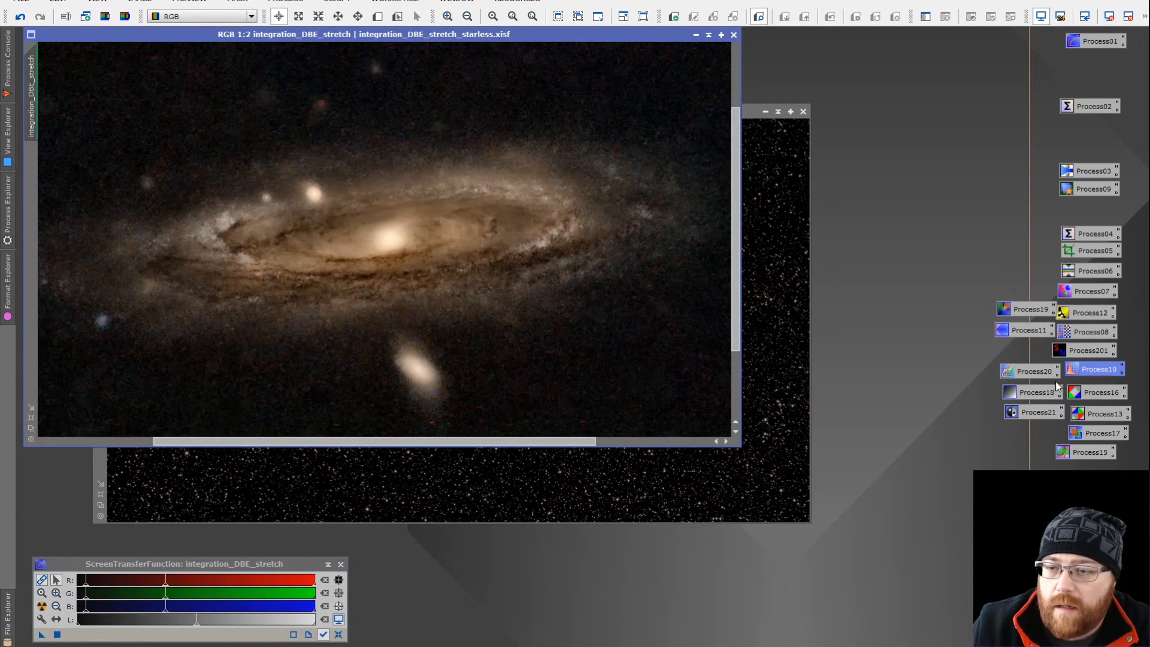
double_click(1078, 369)
click(909, 258)
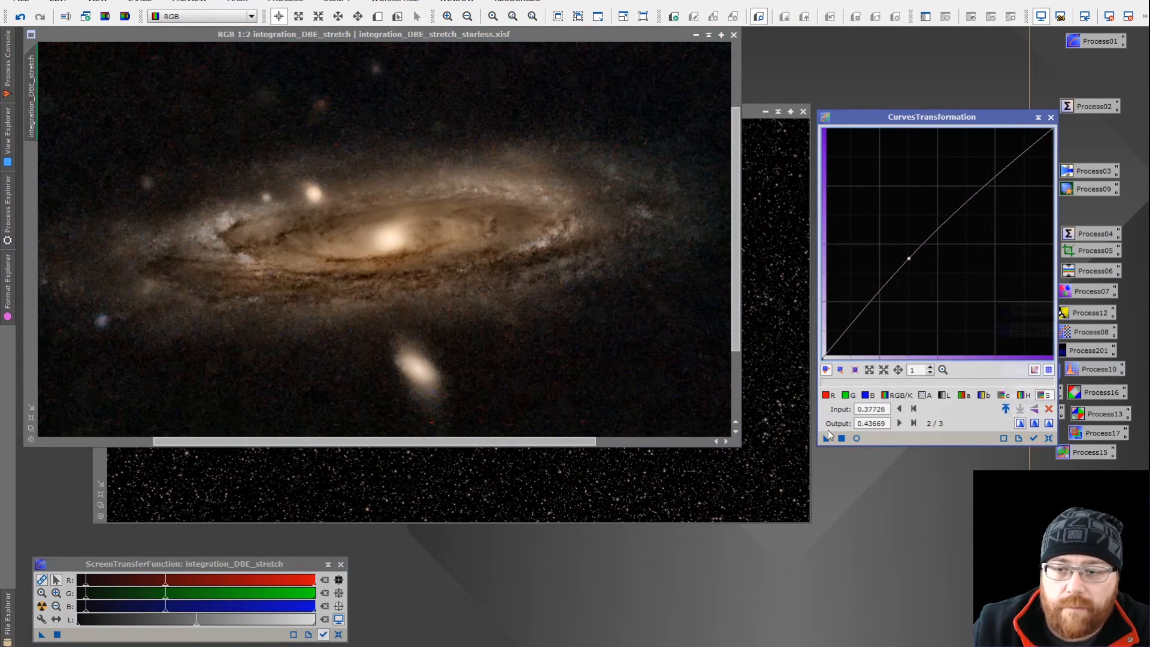
click(856, 438)
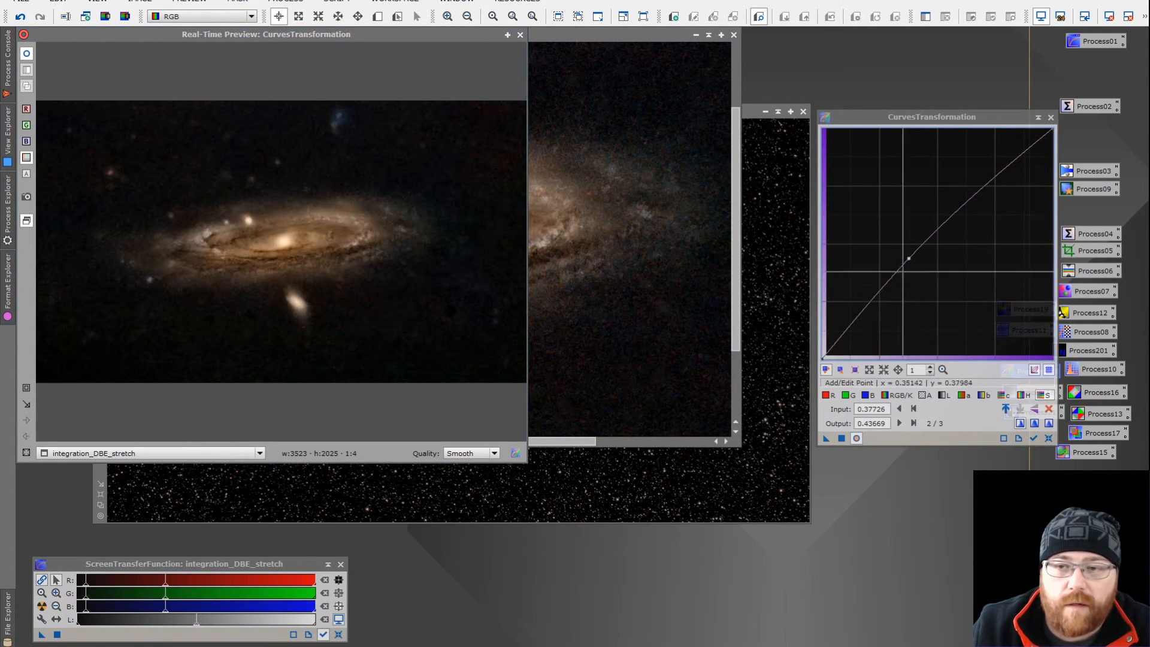
drag(909, 258, 909, 254)
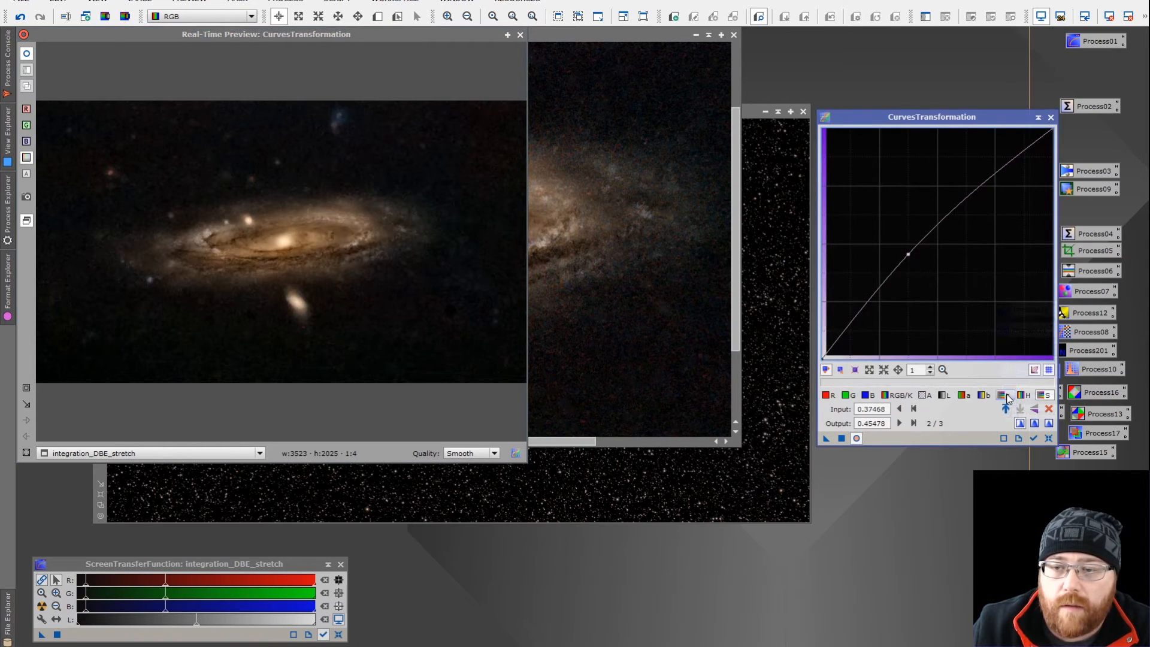
Step: Try lifting the hue curve's midtones and reset all curves
click(1026, 397)
click(926, 258)
mouse_move(926, 258)
mouse_down()
mouse_move(938, 267)
mouse_move(899, 264)
mouse_move(865, 222)
mouse_move(923, 201)
mouse_move(978, 281)
mouse_move(1021, 304)
mouse_move(924, 245)
mouse_up()
click(1049, 438)
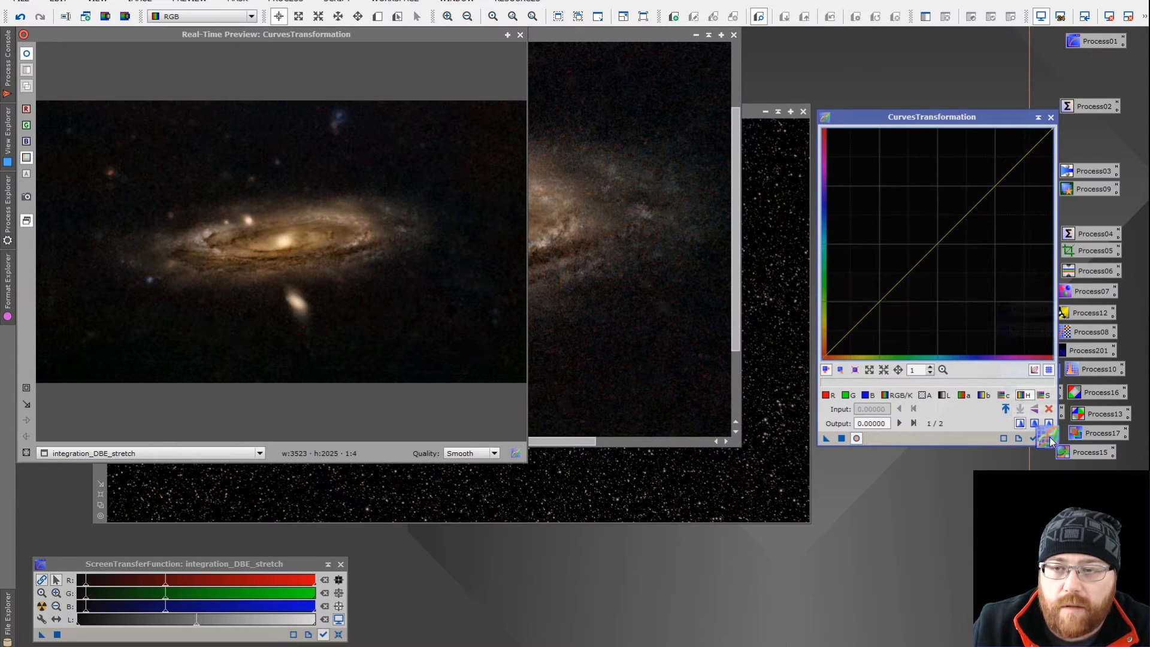
Step: Raise the saturation curve's midtones, lower the CIE b* curve to 0.36434 at input 0.43152, and apply both to the starless image
click(1043, 395)
drag(919, 266, 913, 245)
click(983, 396)
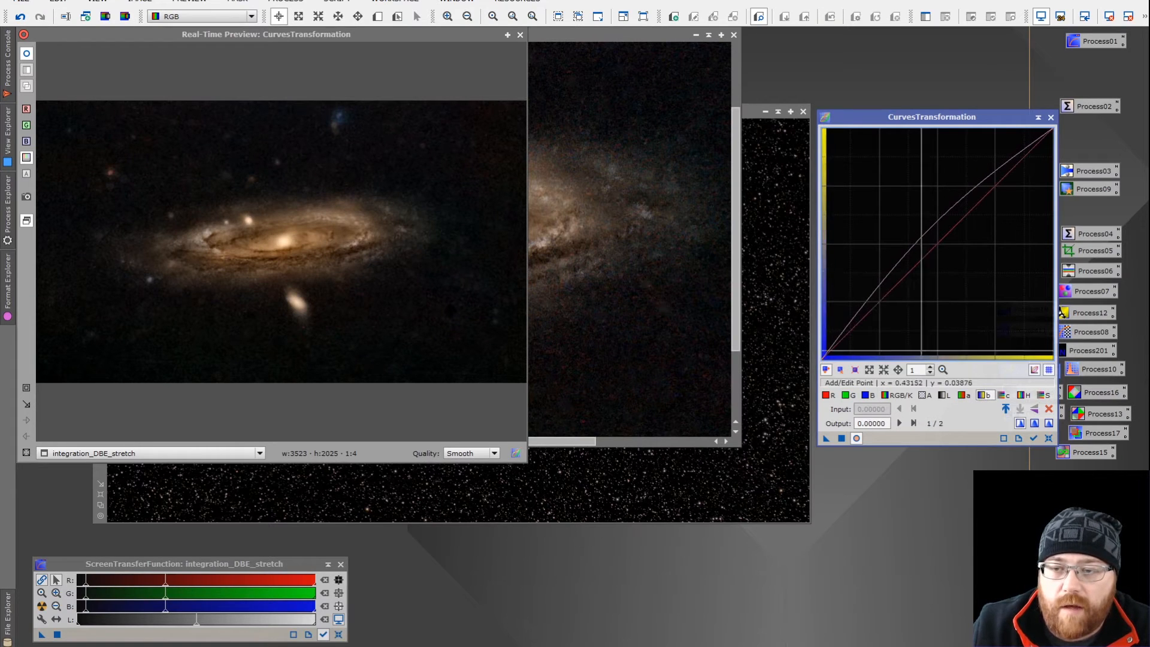
drag(910, 269, 921, 276)
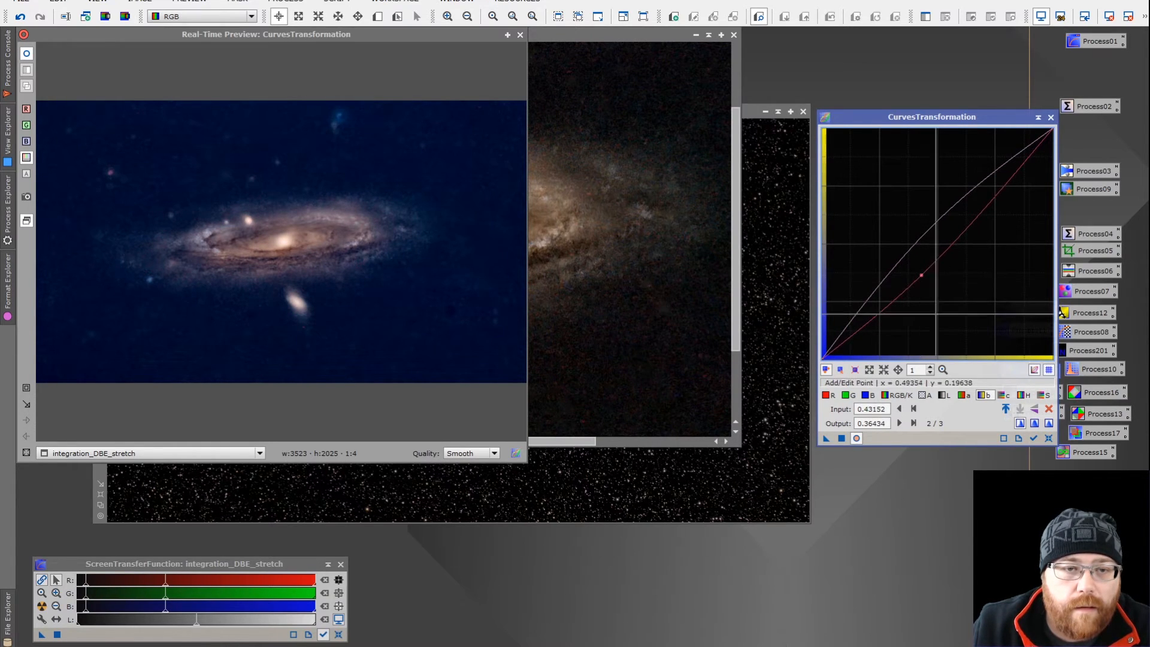
click(841, 439)
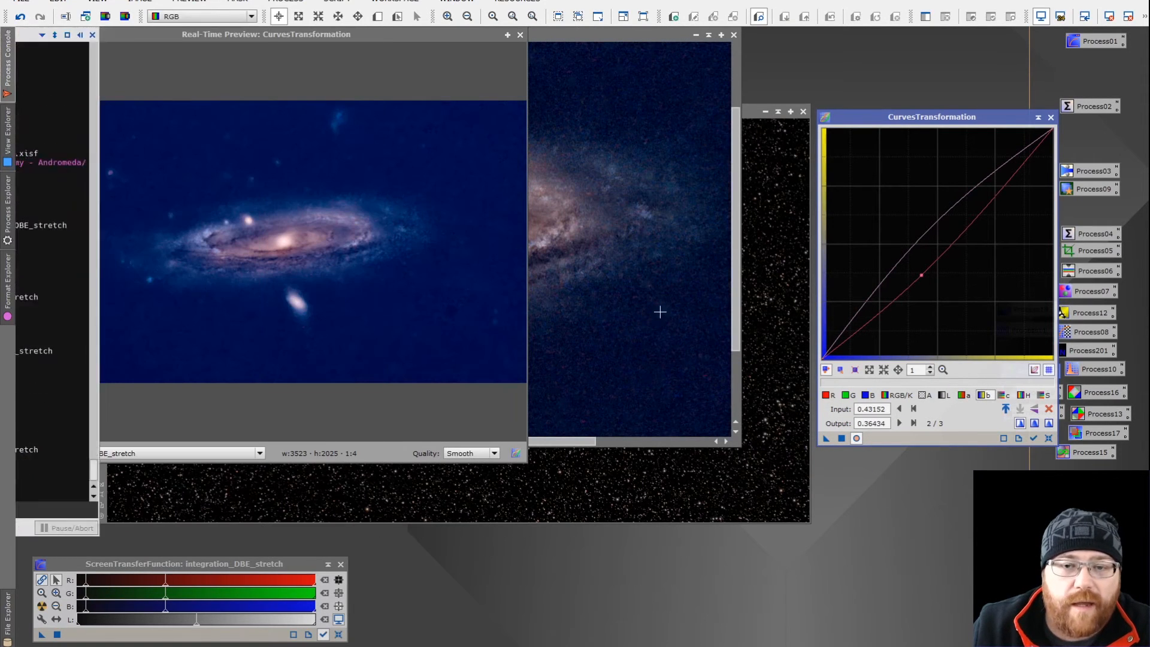
click(521, 36)
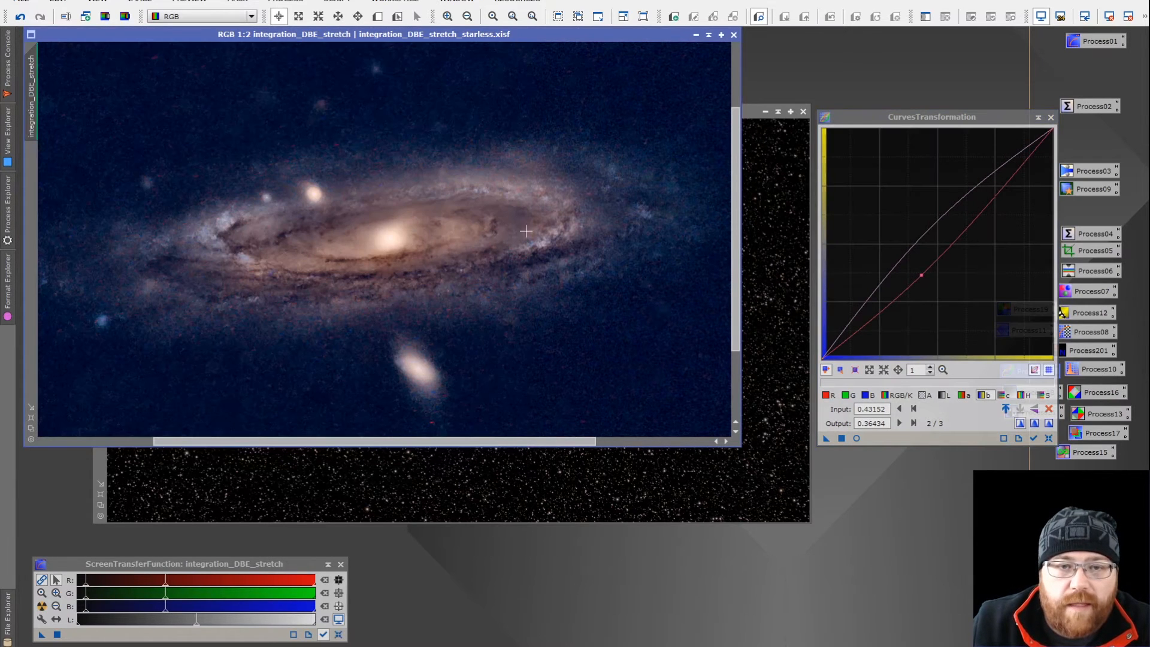
Step: Examine the colour and detail of the starless galaxy image and of the star mask at several zoom levels
scroll(292, 274, up, 1)
scroll(292, 273, down, 1)
scroll(309, 275, up, 1)
scroll(311, 276, up, 1)
scroll(316, 276, down, 2)
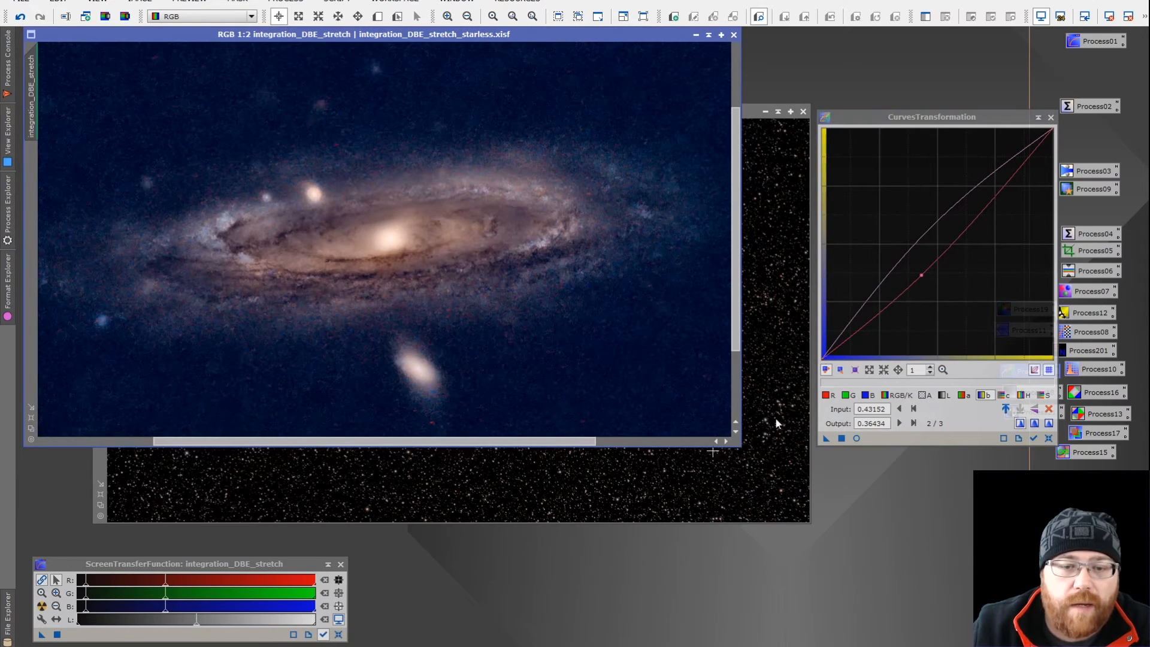
click(763, 124)
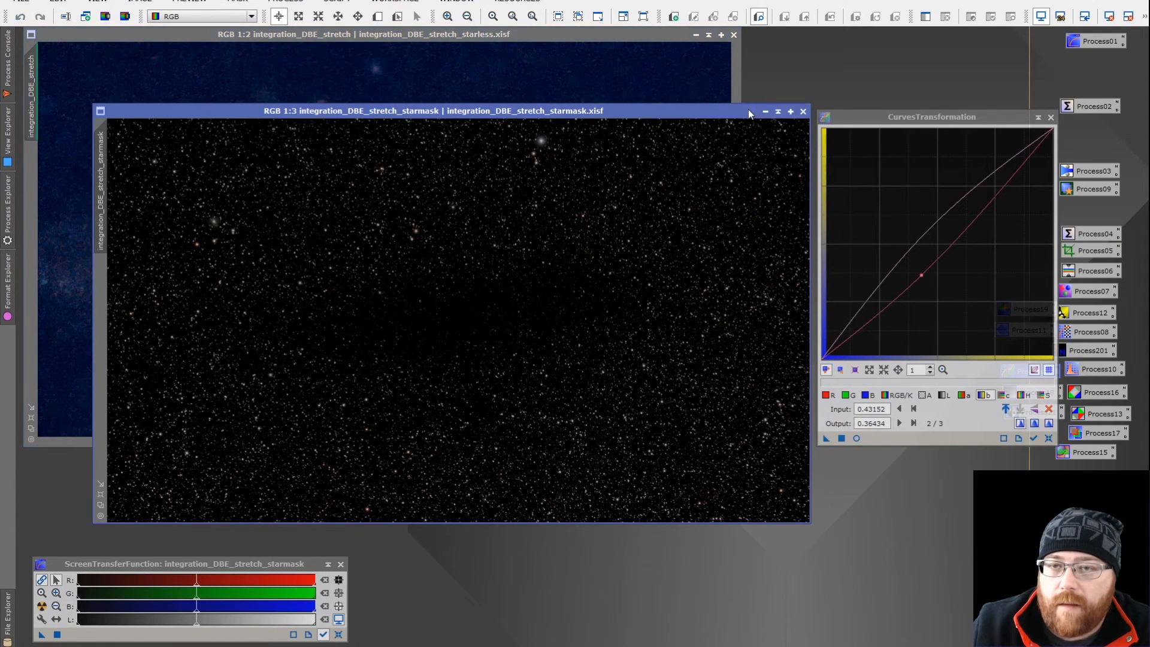
scroll(549, 346, up, 2)
scroll(549, 345, down, 4)
scroll(549, 346, up, 4)
scroll(550, 348, down, 2)
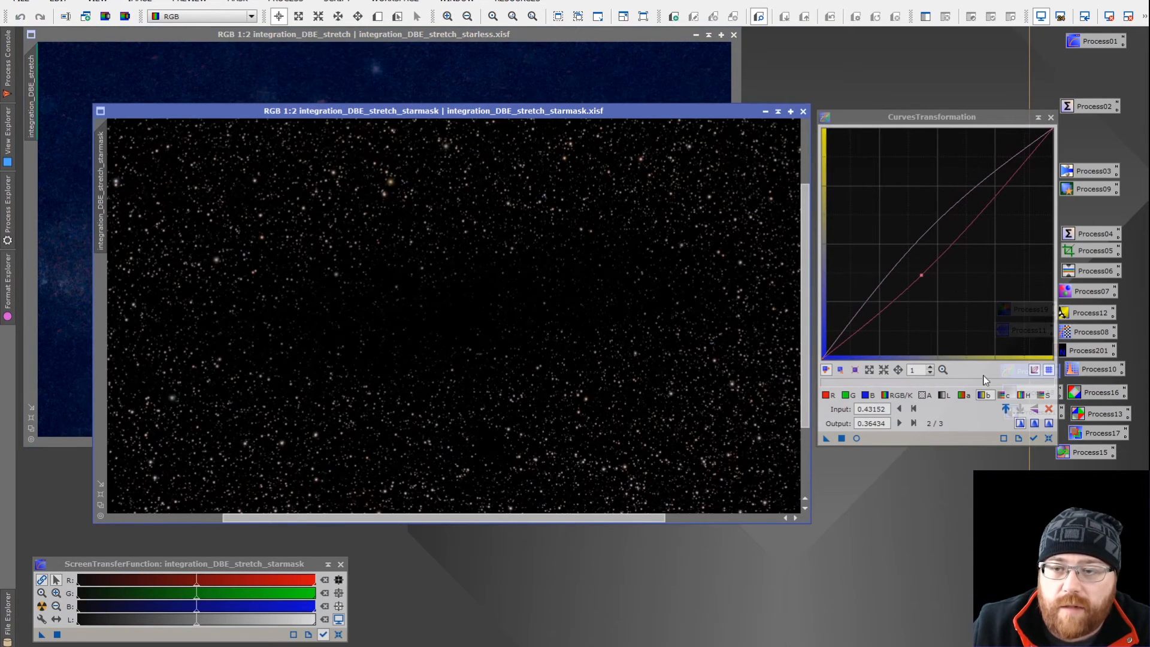
Step: Reset the curves, raise the star mask's saturation curve at input 0.33850 to output 0.39535, apply it and close CurvesTransformation
click(1049, 438)
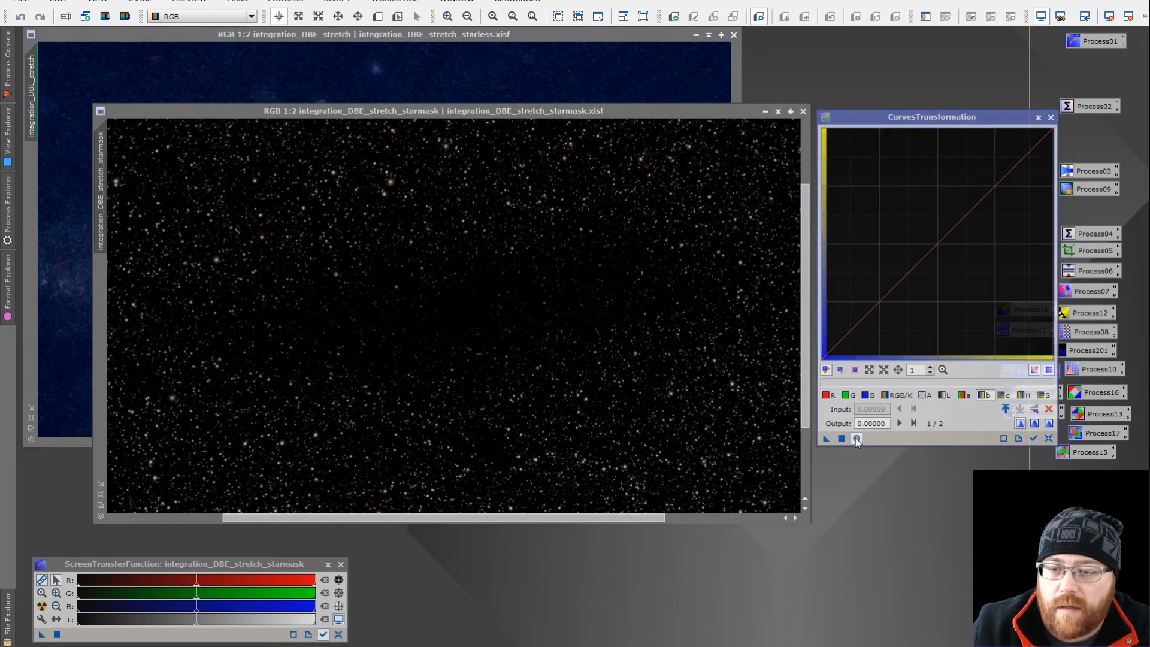
click(857, 438)
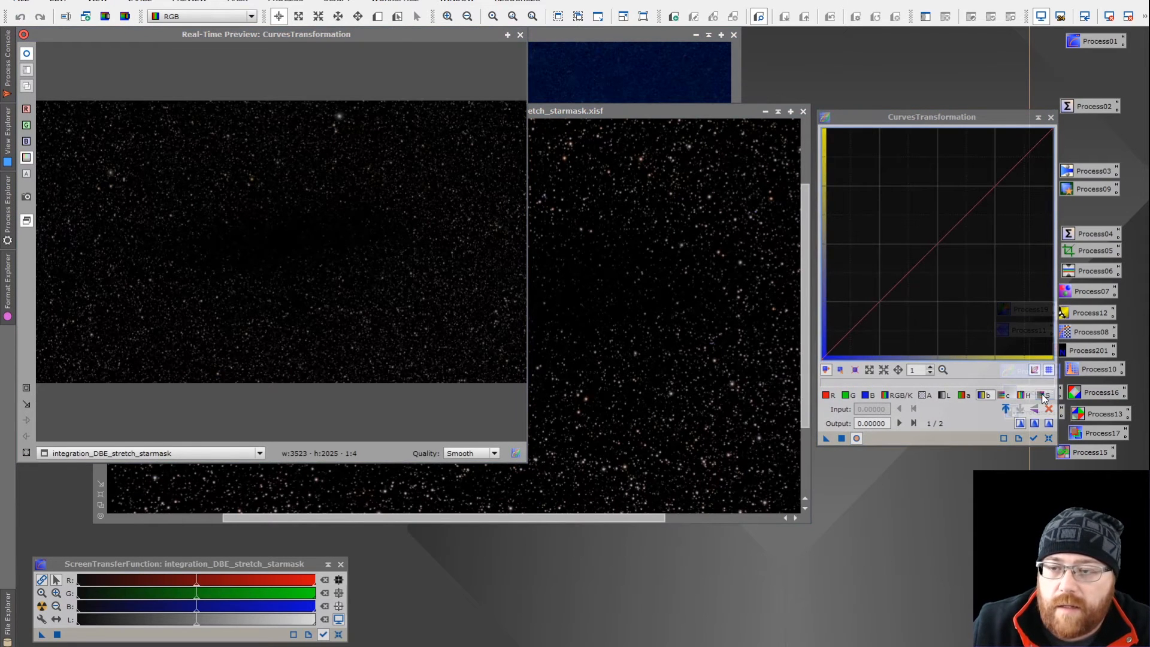
click(1044, 398)
click(901, 272)
drag(901, 272, 900, 268)
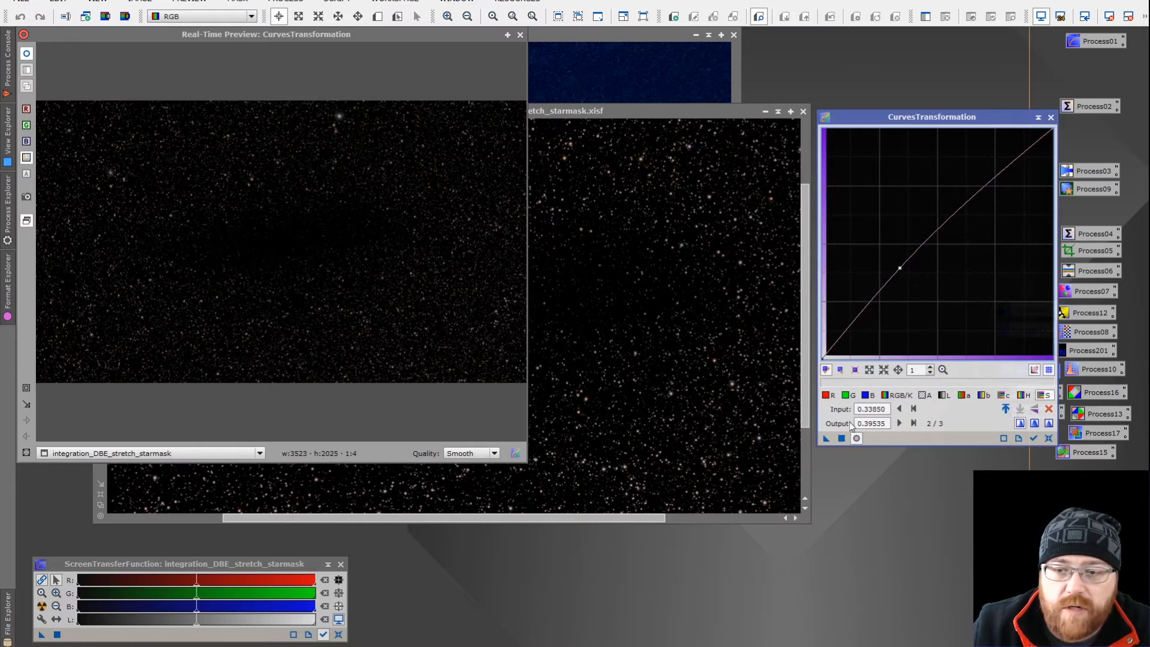
click(1051, 118)
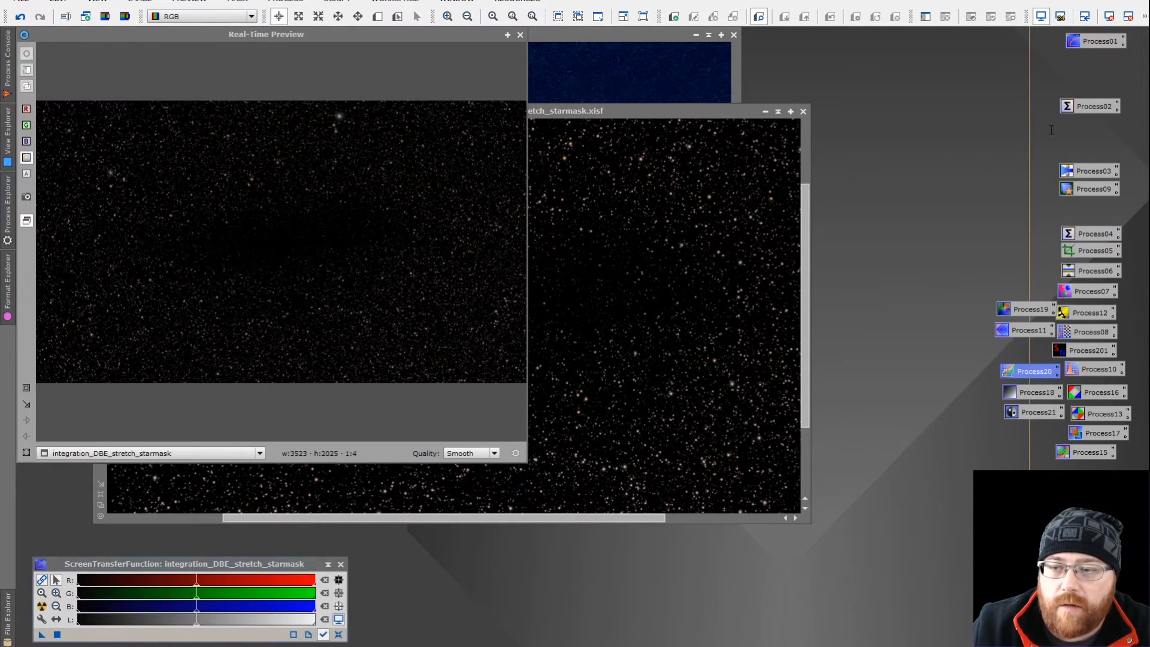
double_click(1079, 375)
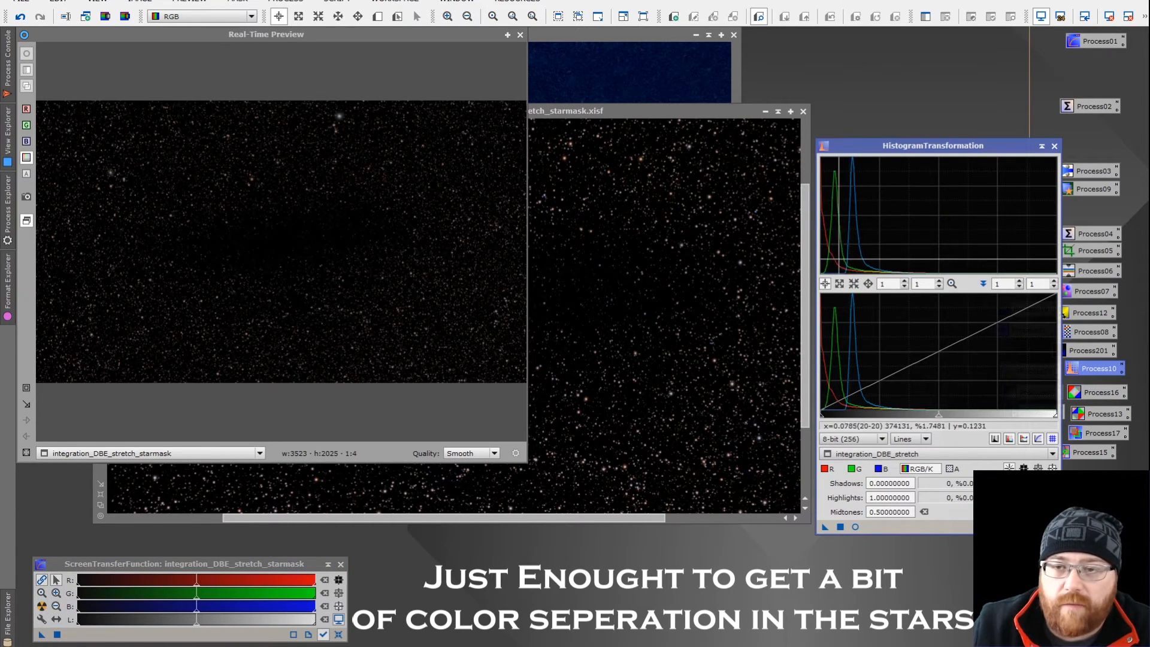
drag(936, 419, 903, 420)
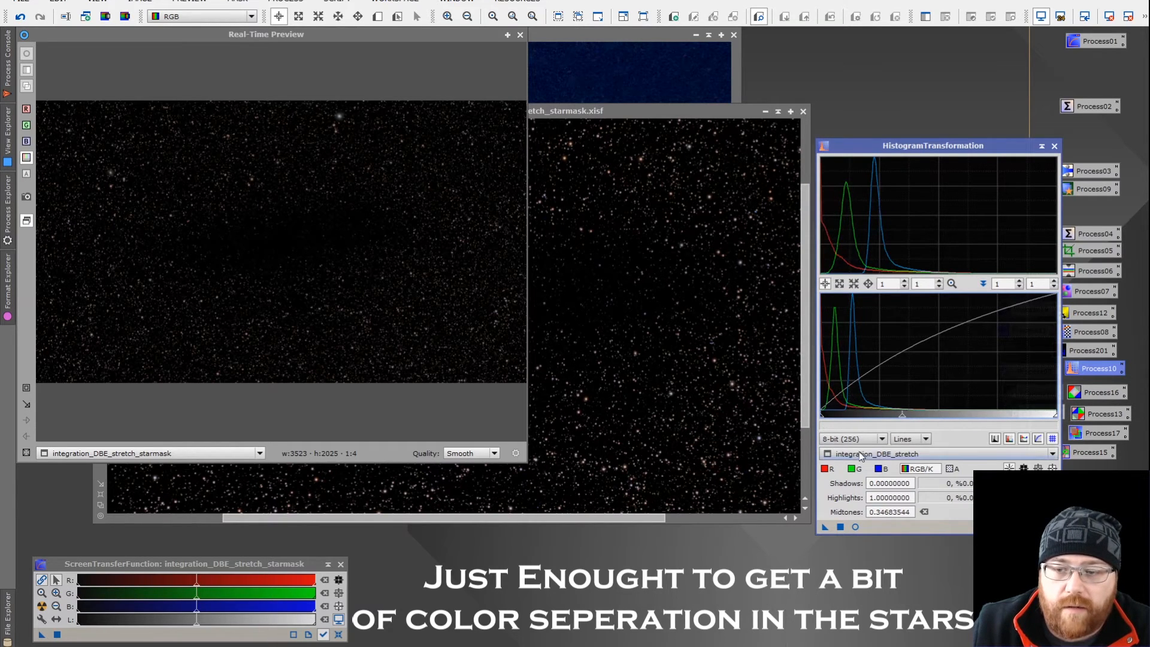
click(855, 527)
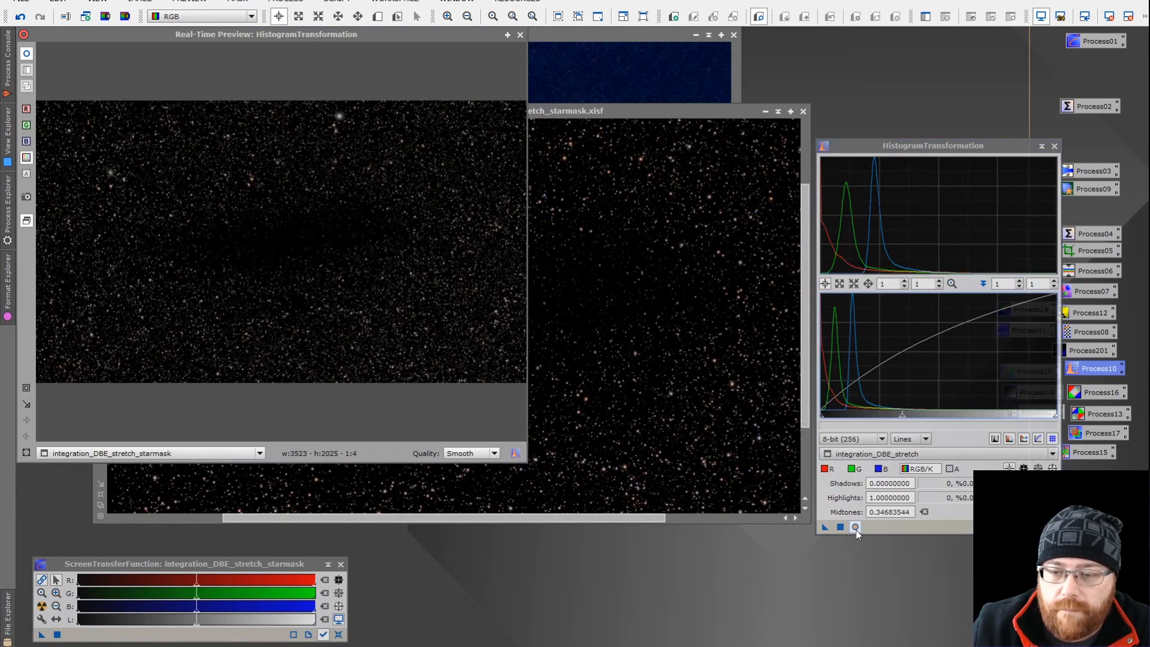
drag(902, 415, 939, 424)
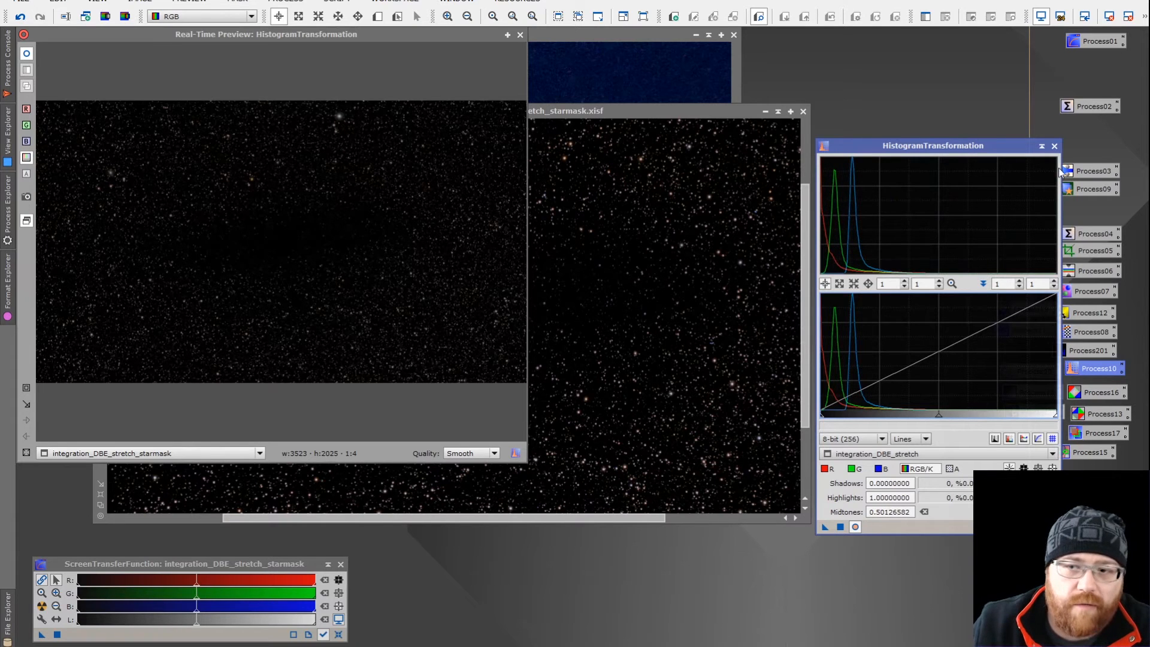
click(1054, 147)
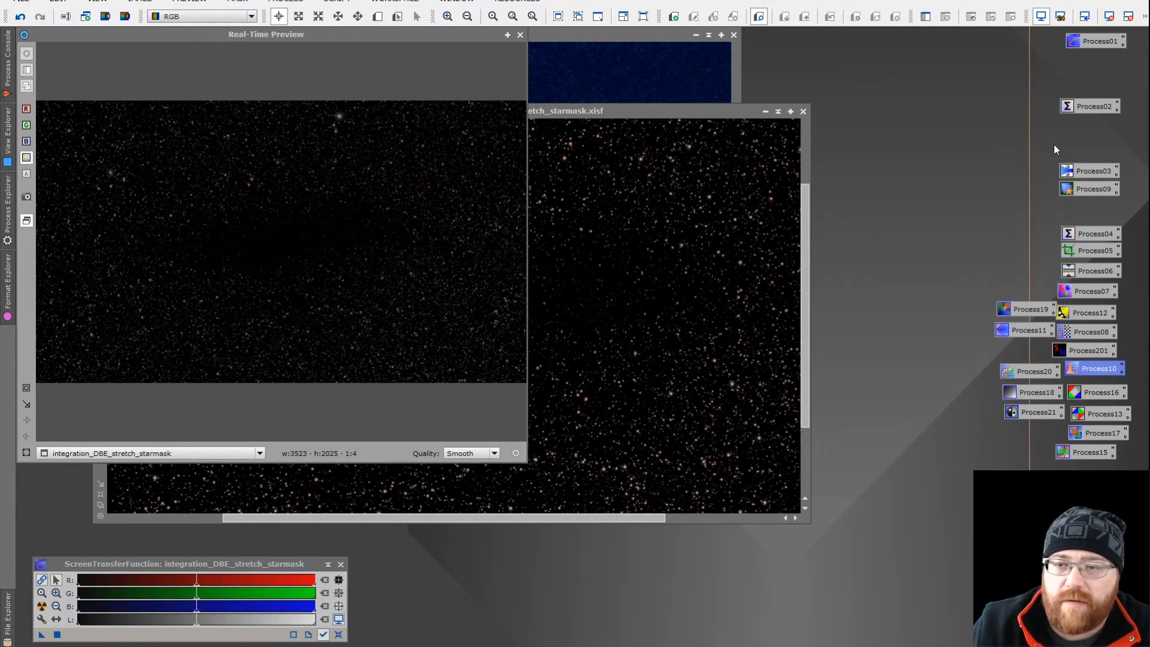
Step: Close the real-time preview and compare the star mask with the starless galaxy image at several zoom levels
click(643, 115)
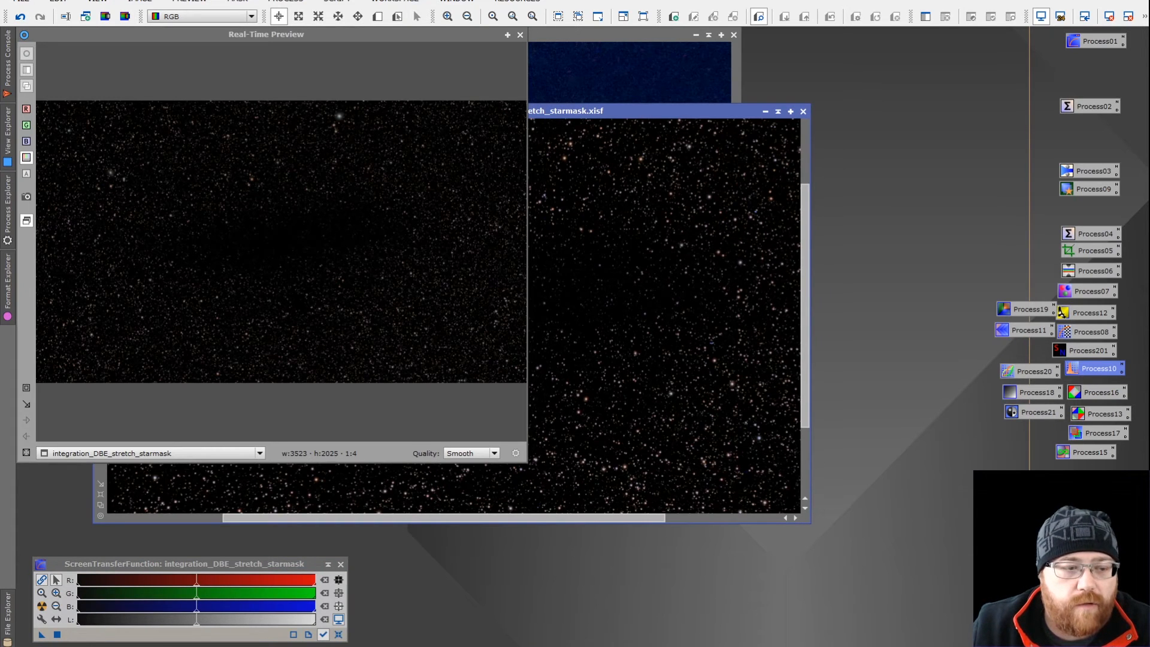
click(521, 36)
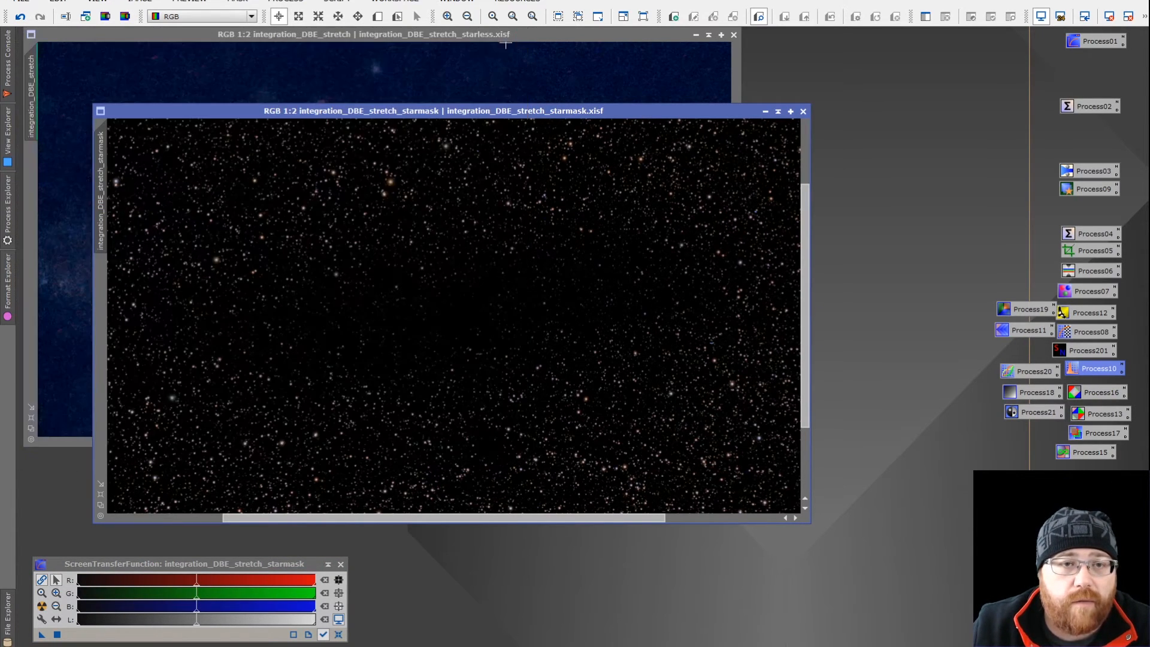
click(562, 37)
scroll(531, 166, up, 1)
scroll(531, 165, down, 2)
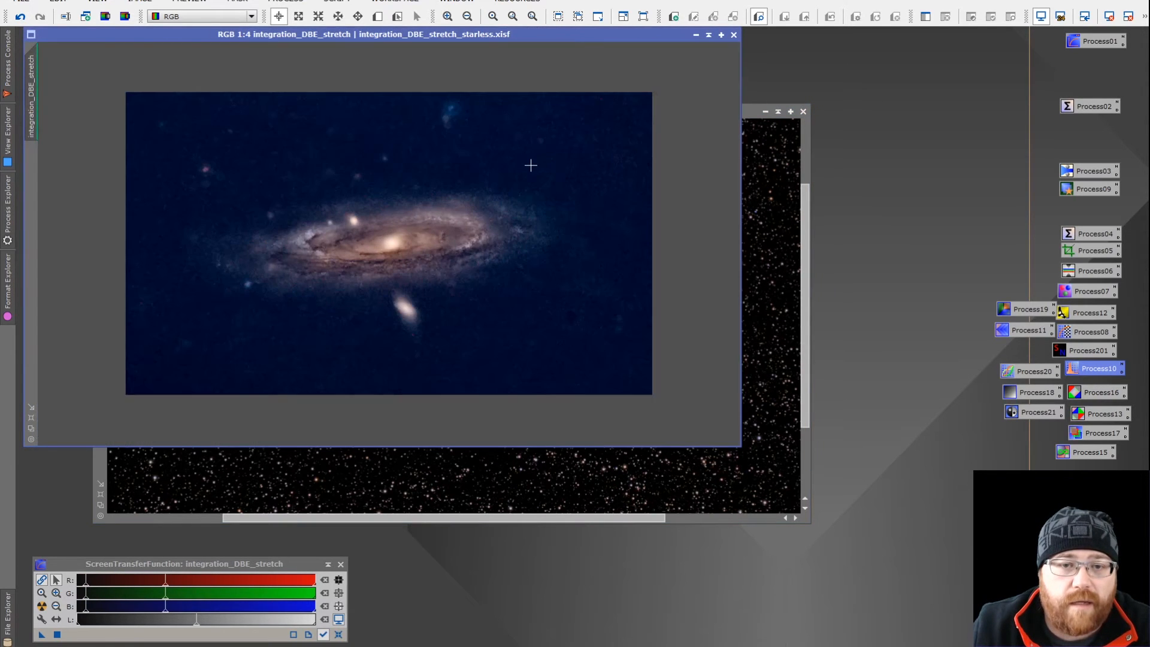
scroll(531, 166, up, 1)
click(749, 110)
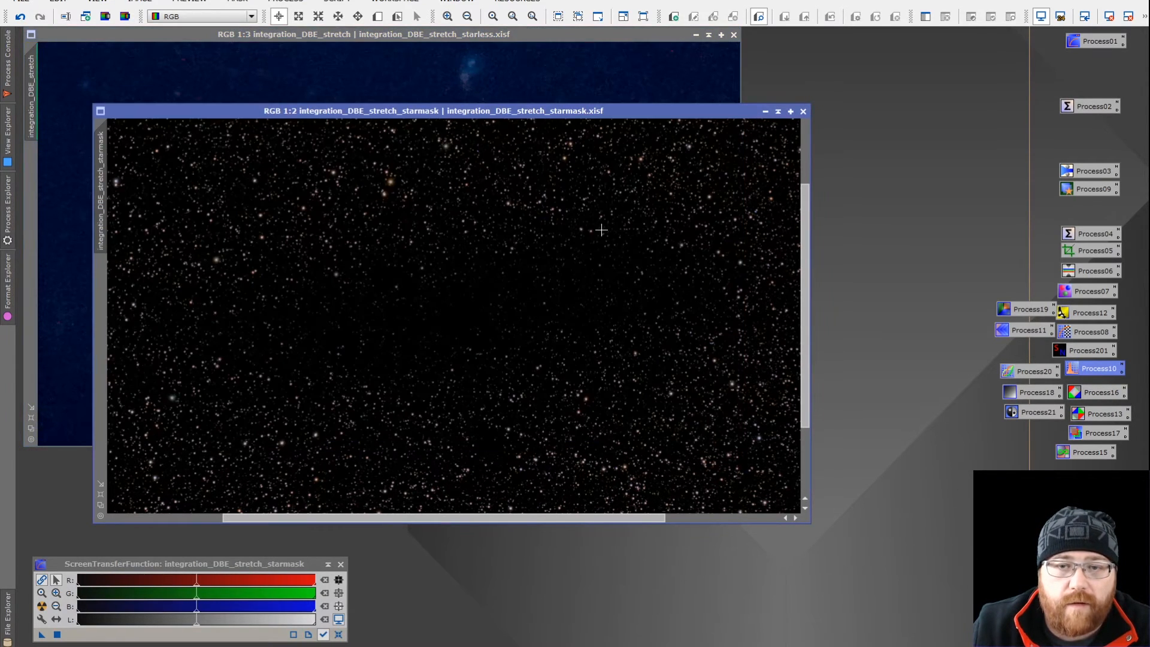
scroll(601, 230, up, 1)
scroll(602, 230, down, 1)
scroll(601, 230, down, 1)
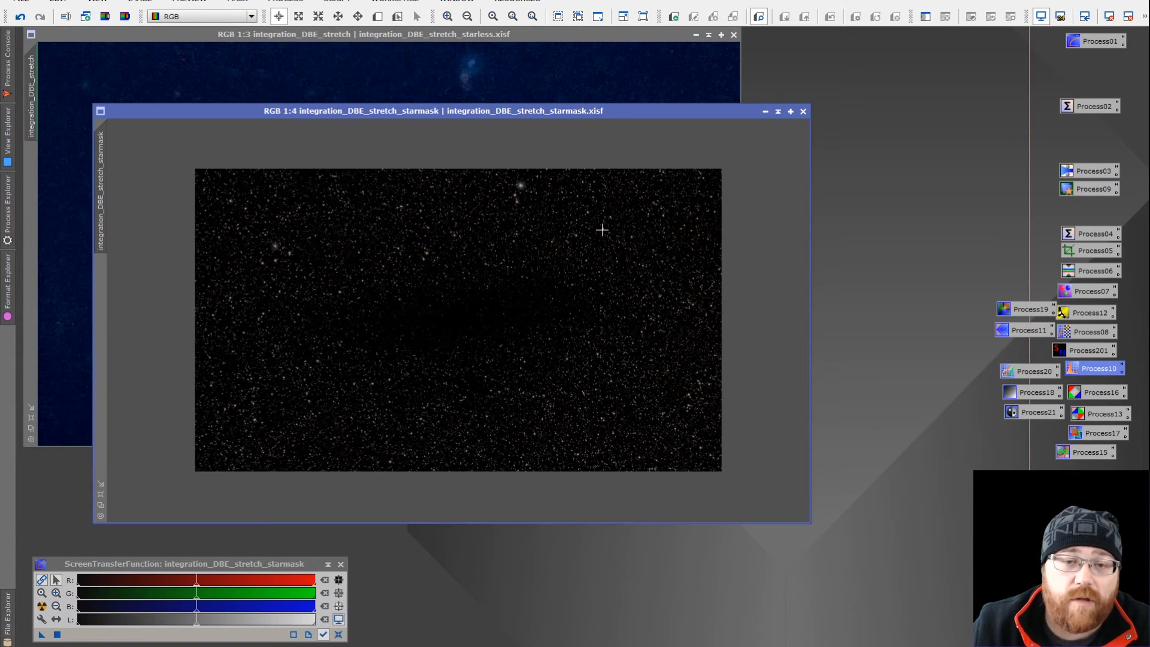
click(580, 43)
scroll(598, 144, down, 1)
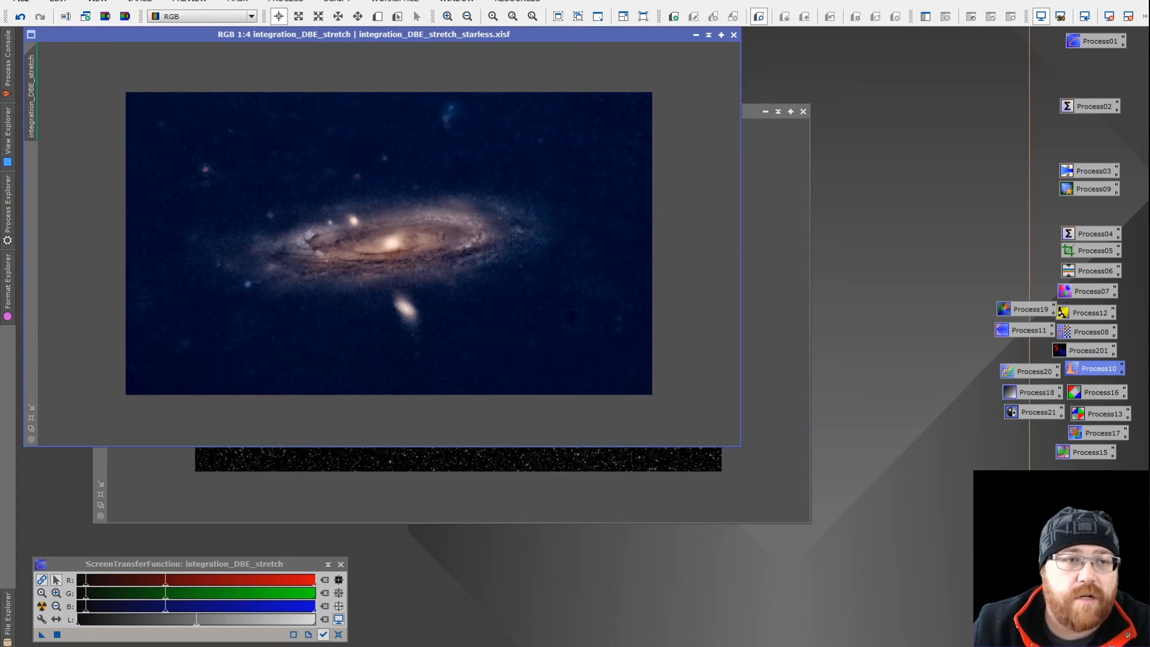
Step: Preview an automatic screen stretch on the starless image and the star mask, and reset the screen stretch of both
click(23, 2)
click(23, 1)
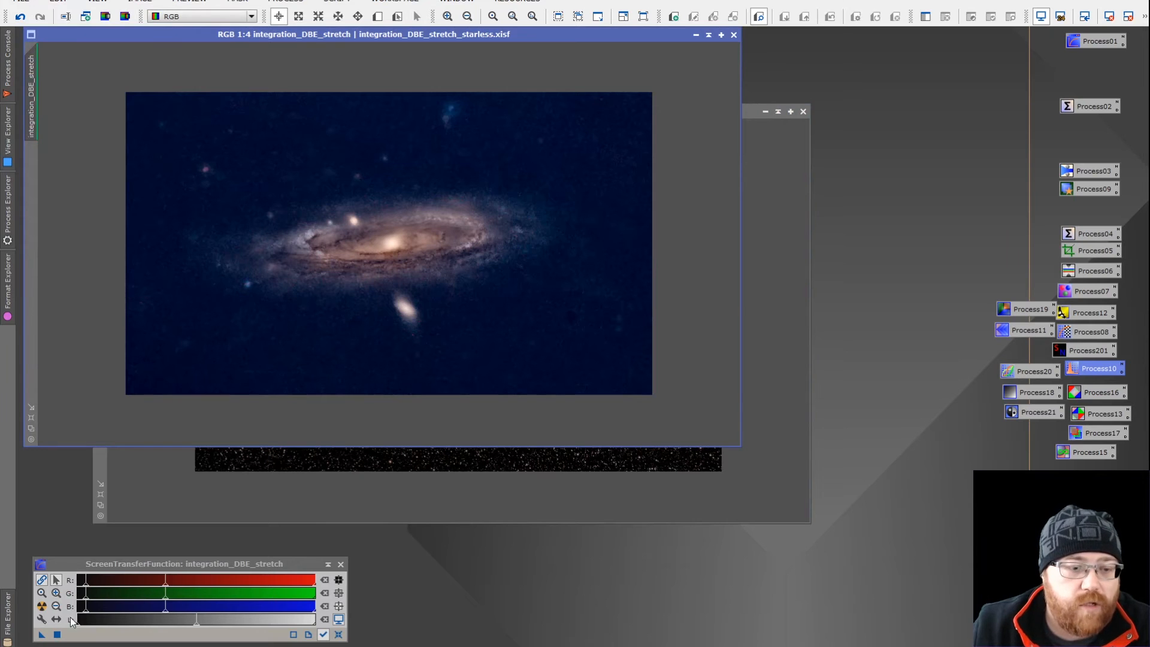
click(41, 607)
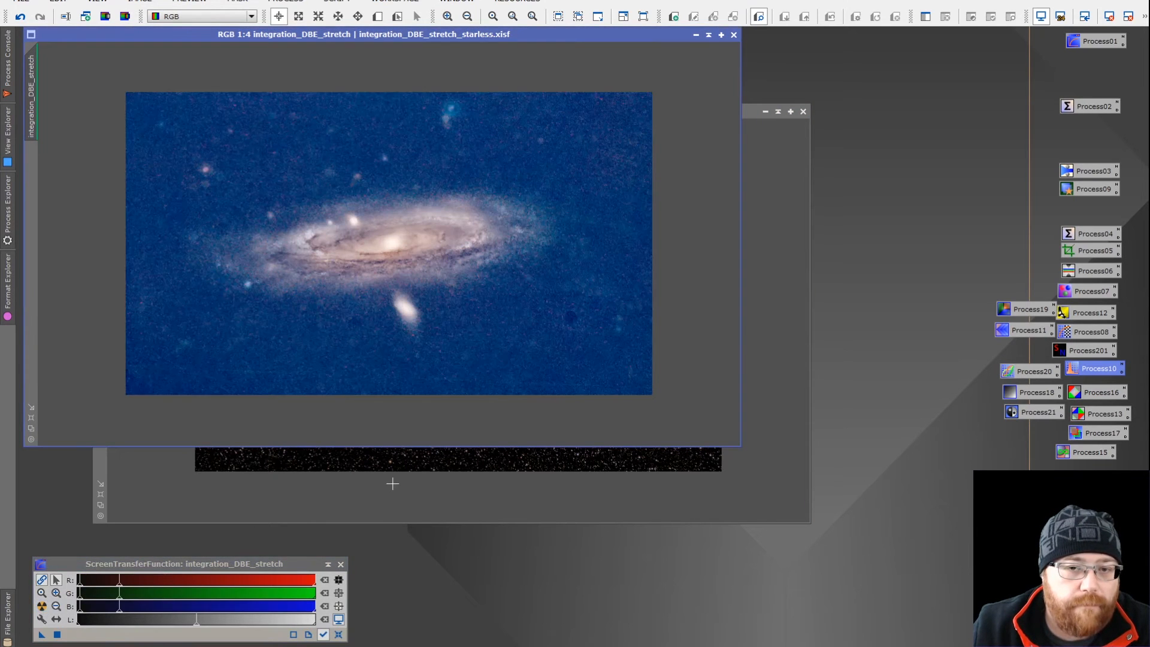
click(256, 516)
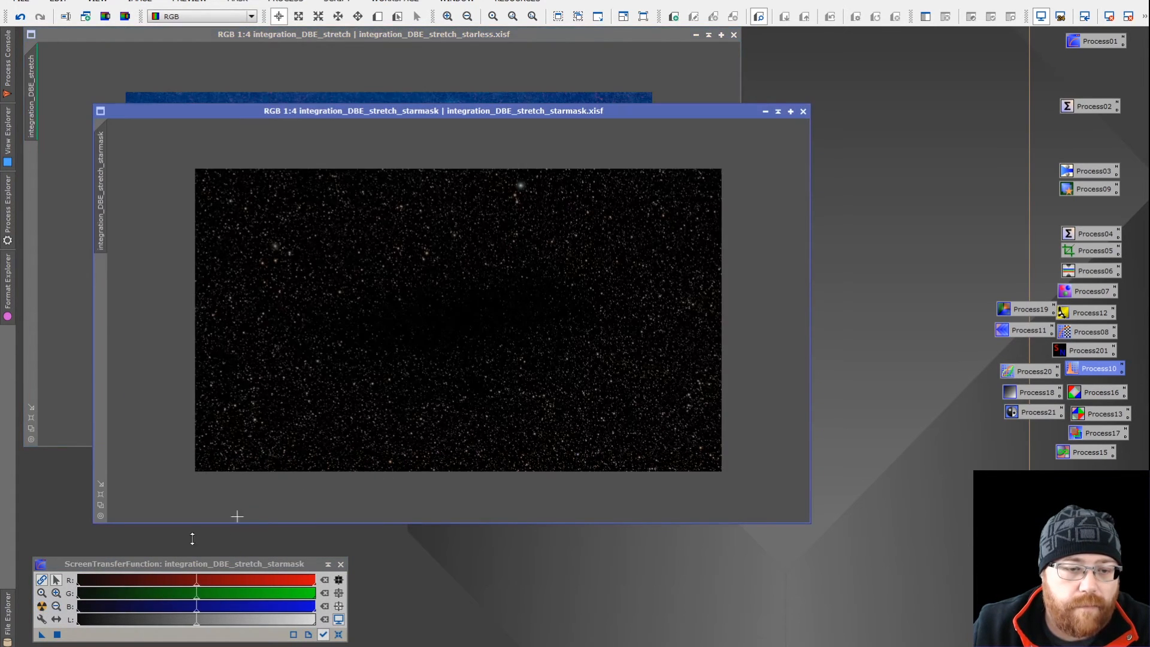
click(43, 606)
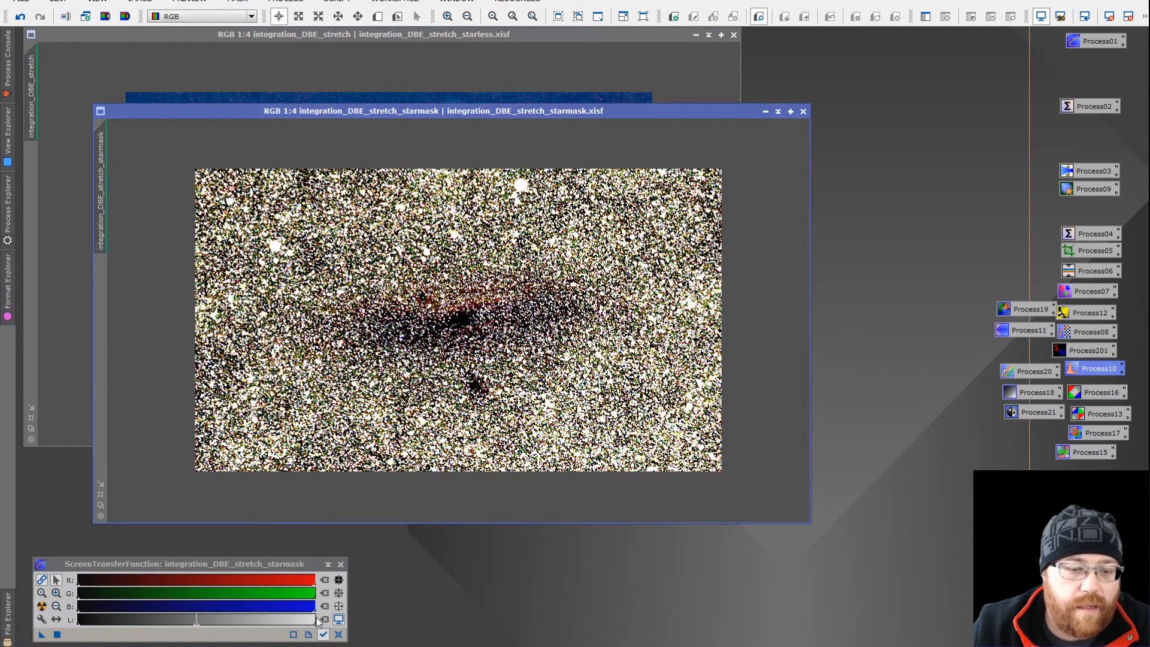
click(338, 635)
click(92, 402)
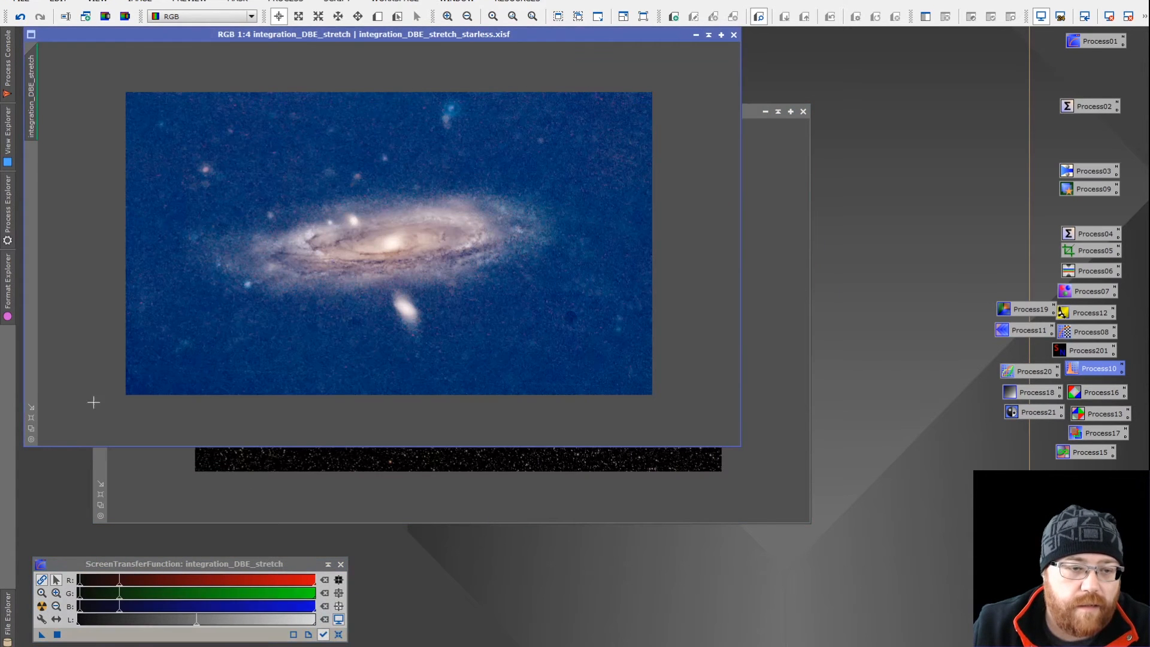
click(324, 634)
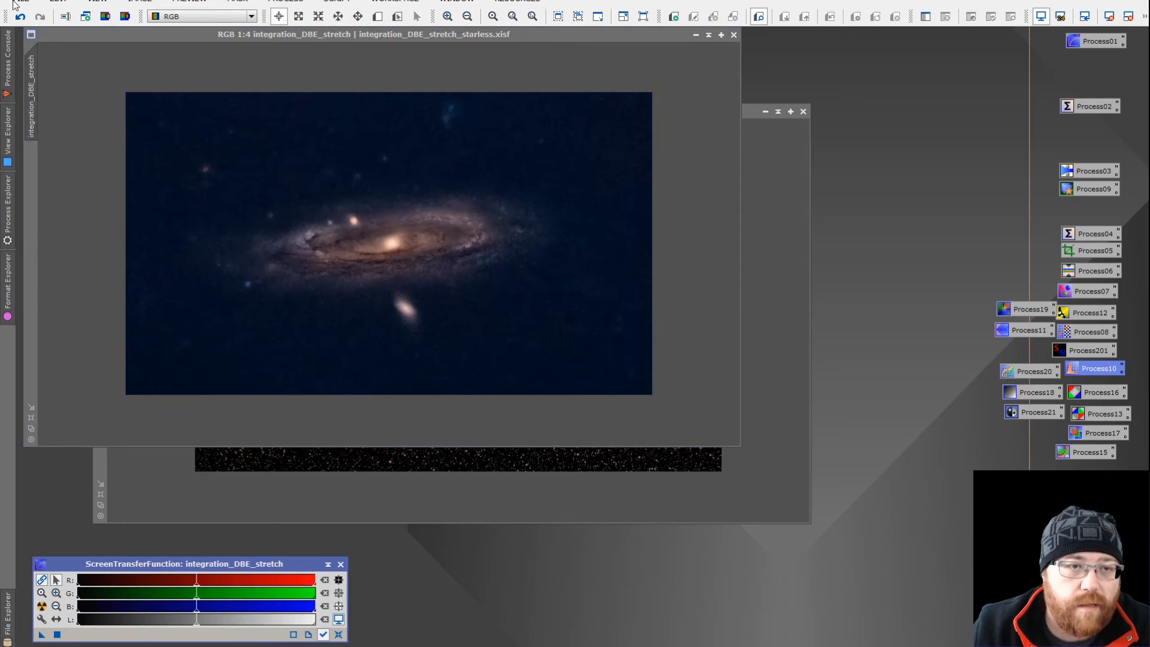
Step: Save the starless image as integration_DBE_stretch_starless.jpg in the Astronomy - Andromeda folder, with JPEG quality 100
click(21, 2)
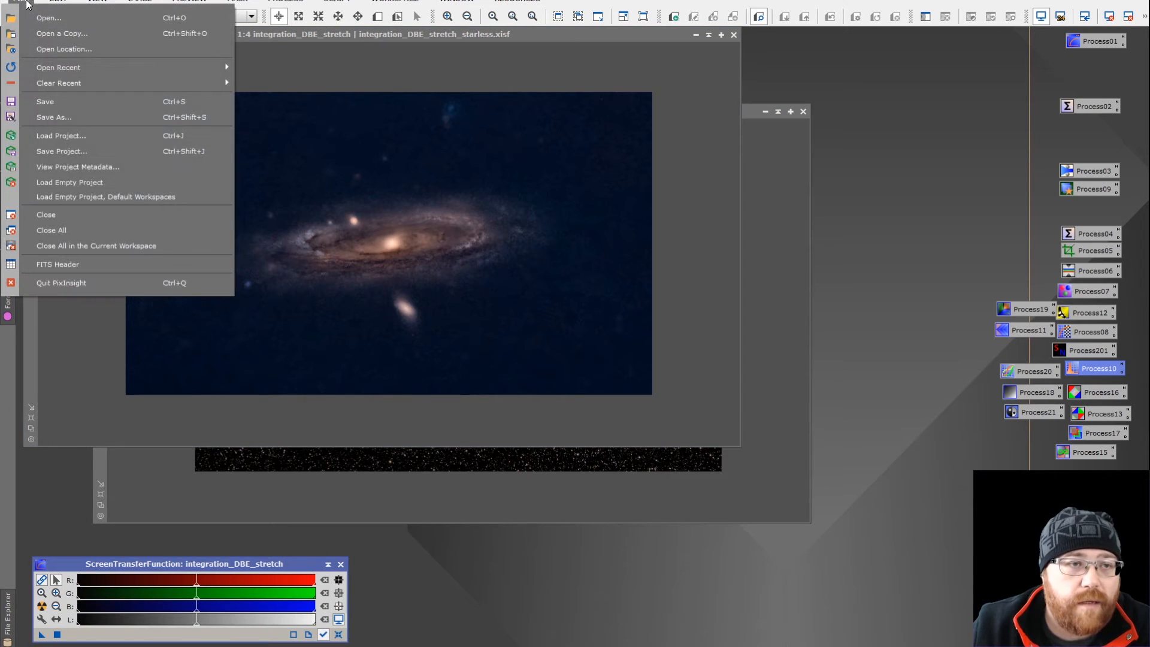
click(71, 119)
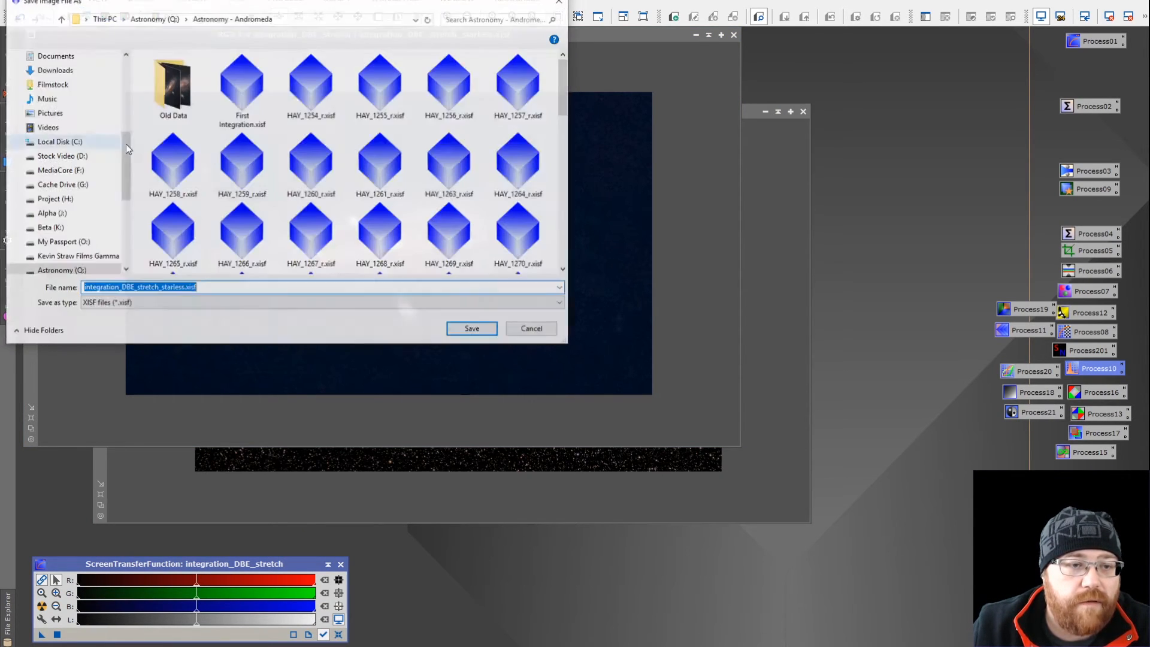
click(138, 301)
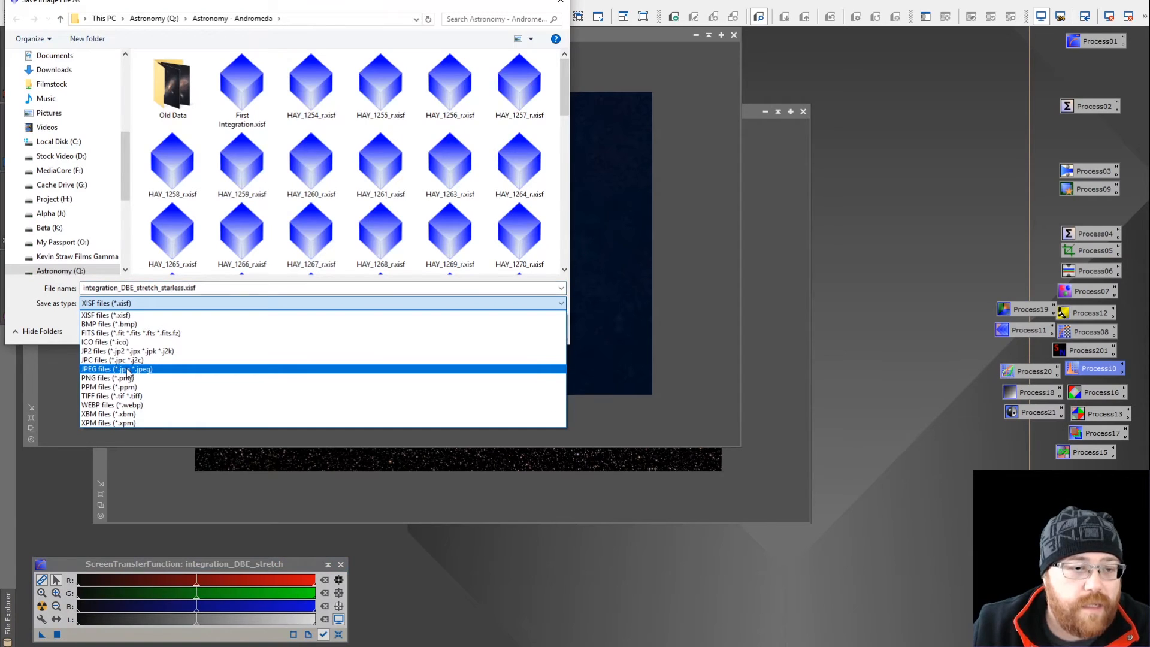
click(127, 369)
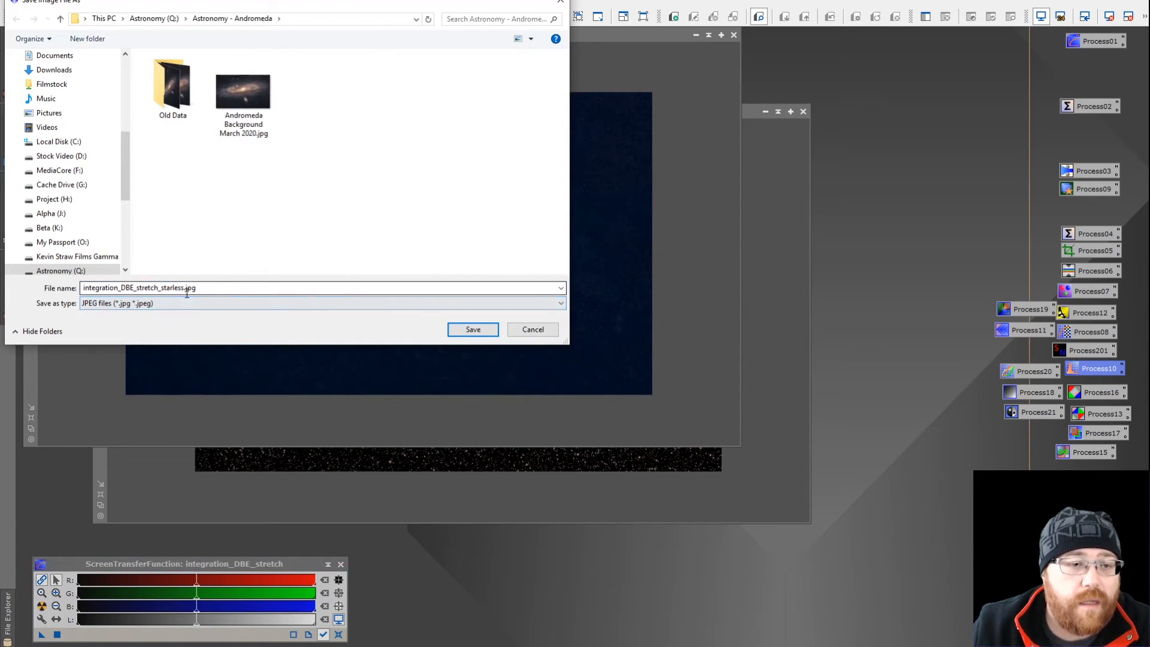
click(470, 330)
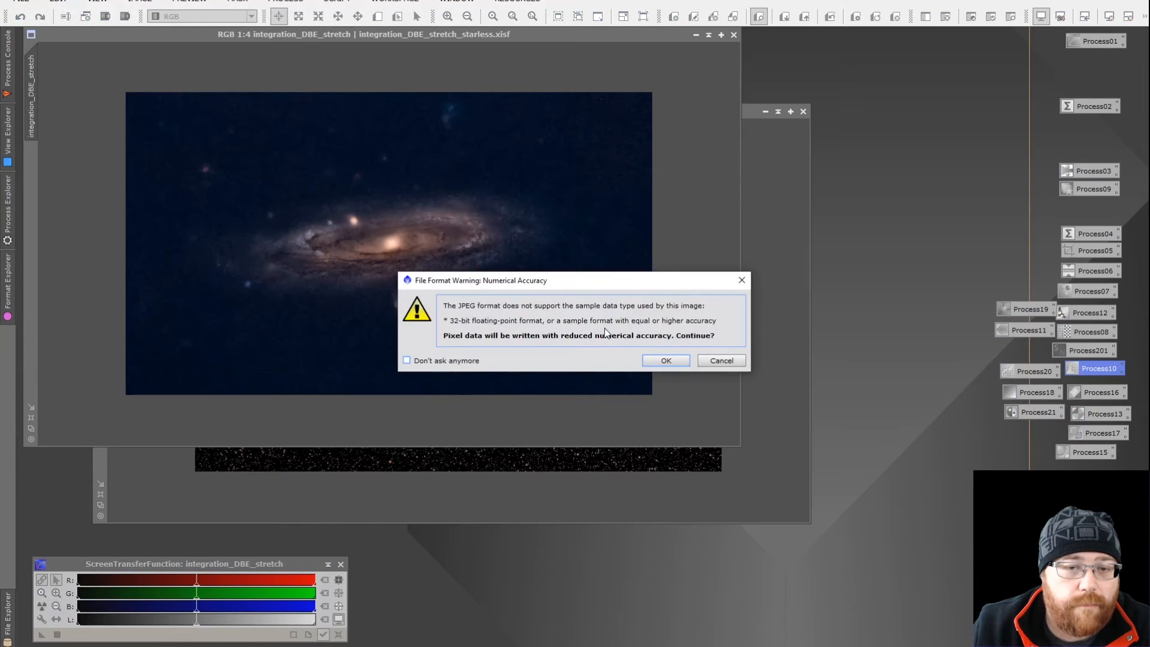
click(667, 361)
click(664, 362)
drag(649, 293, 689, 293)
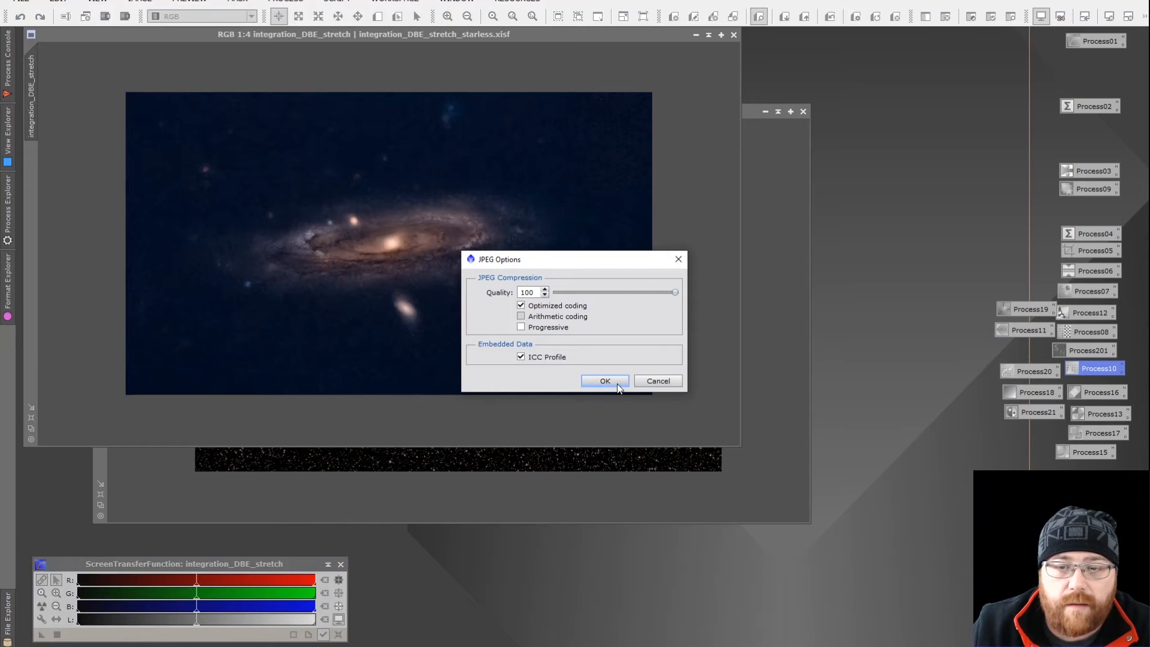
click(606, 381)
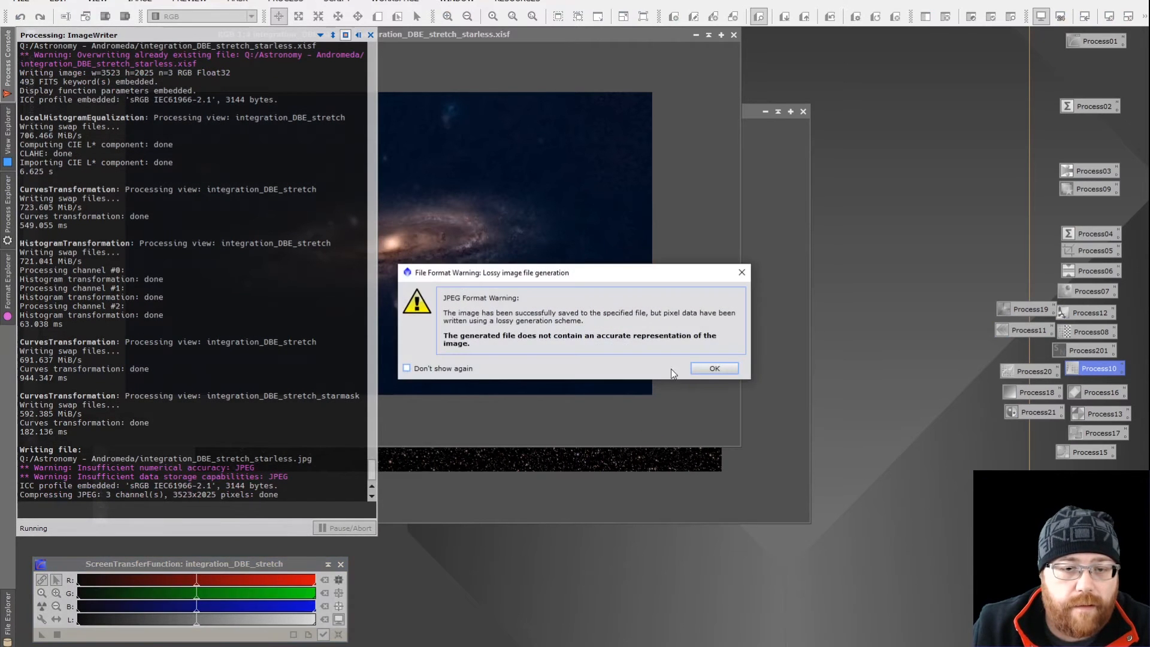
click(667, 368)
Step: Save the star mask as integration_DBE_stretch_starmask.jpg in the Astronomy - Andromeda folder, raising the JPEG quality and accepting the reduced data accuracy
click(767, 385)
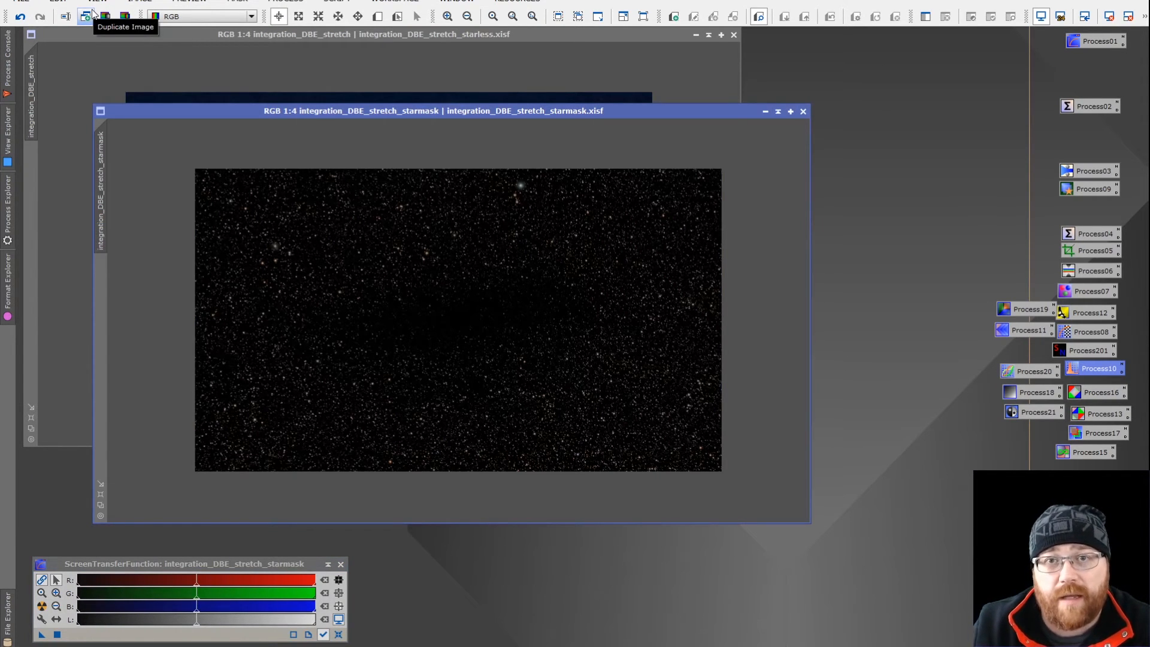
click(21, 2)
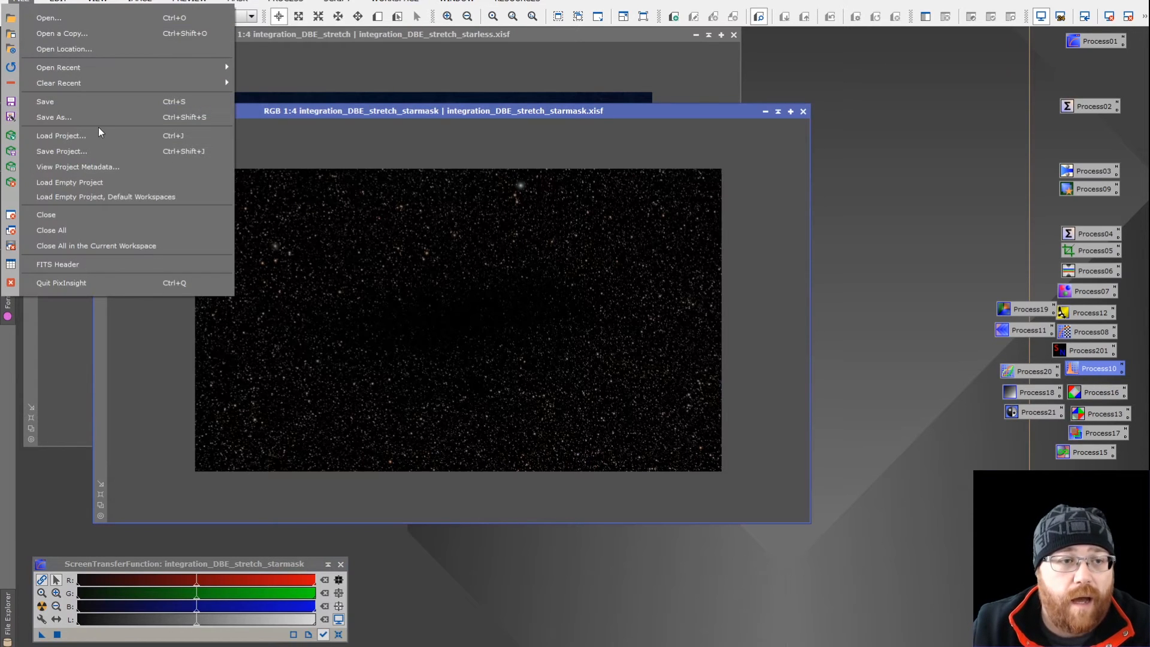
click(89, 117)
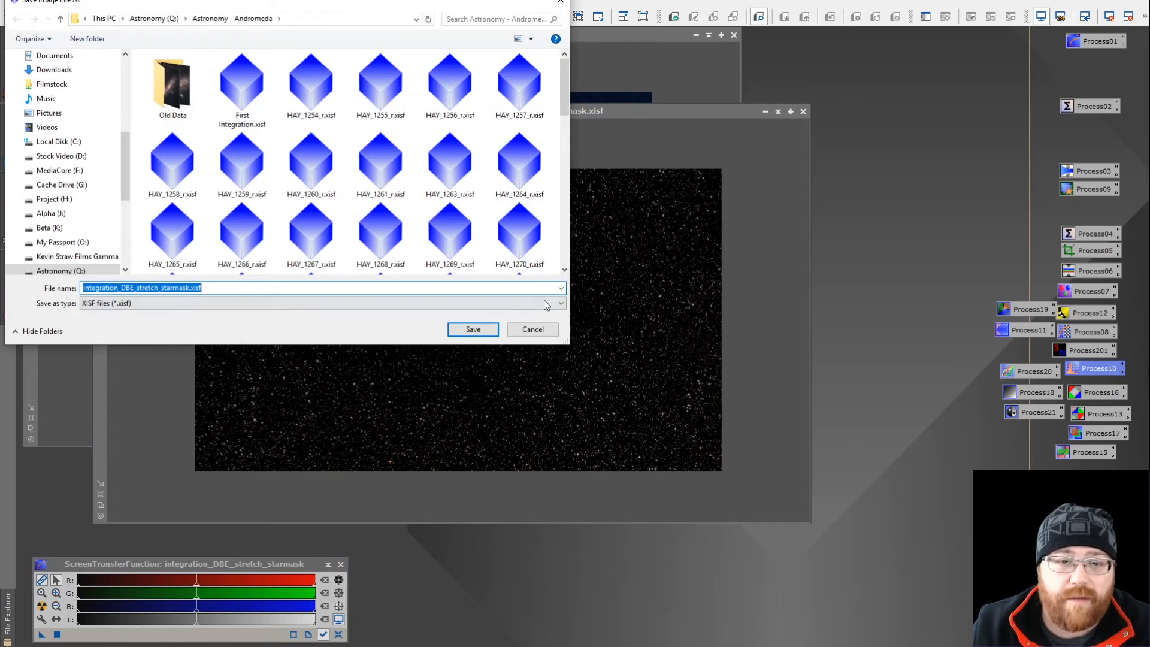
click(446, 303)
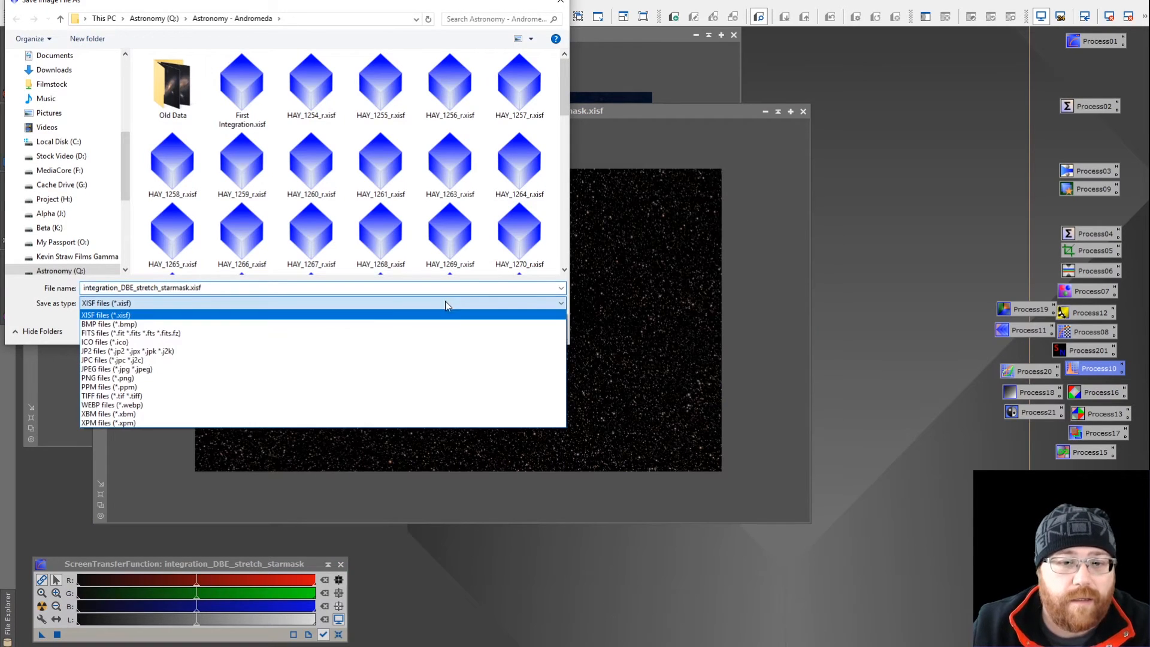
click(277, 369)
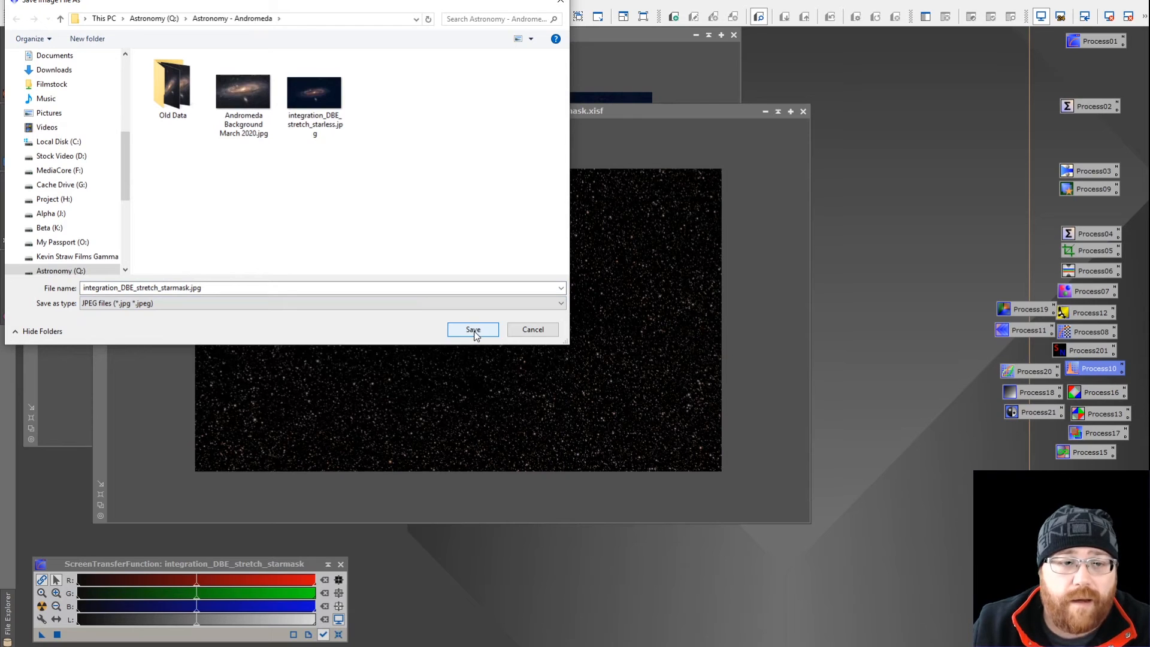
click(473, 330)
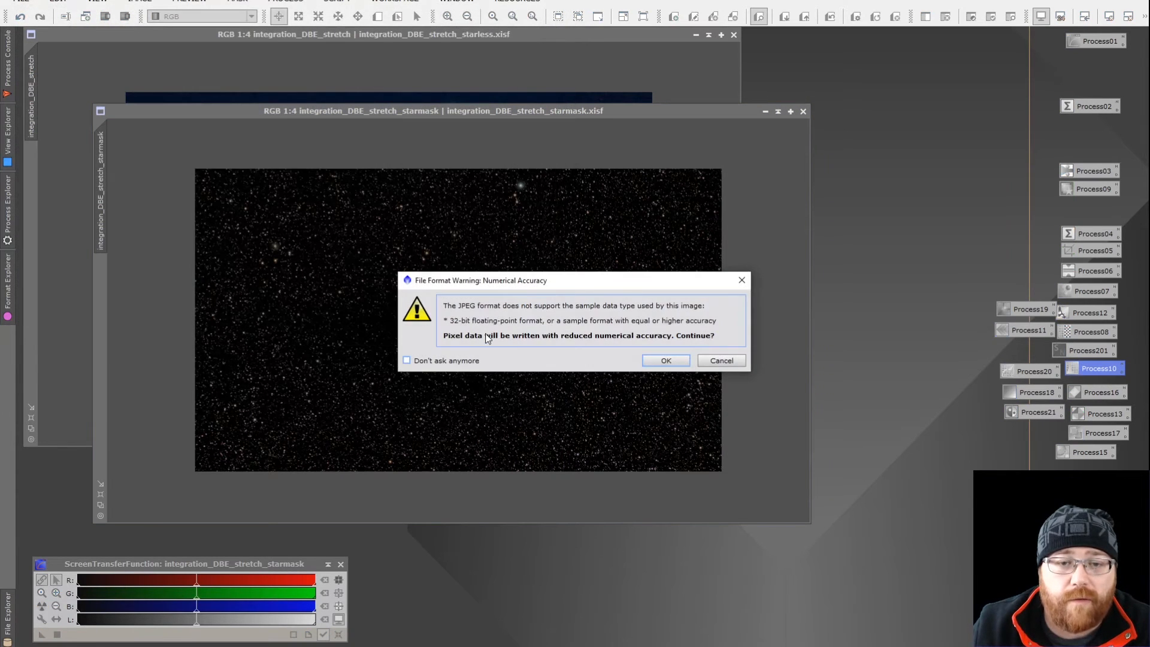
click(669, 361)
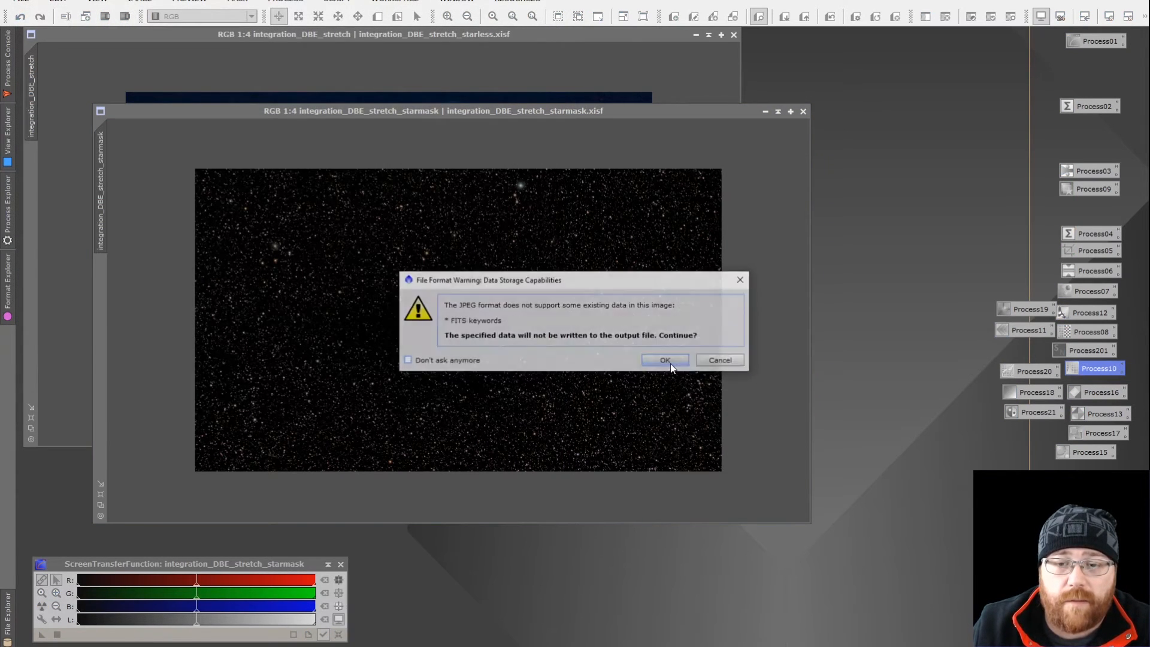
click(670, 362)
drag(650, 290, 673, 289)
click(607, 381)
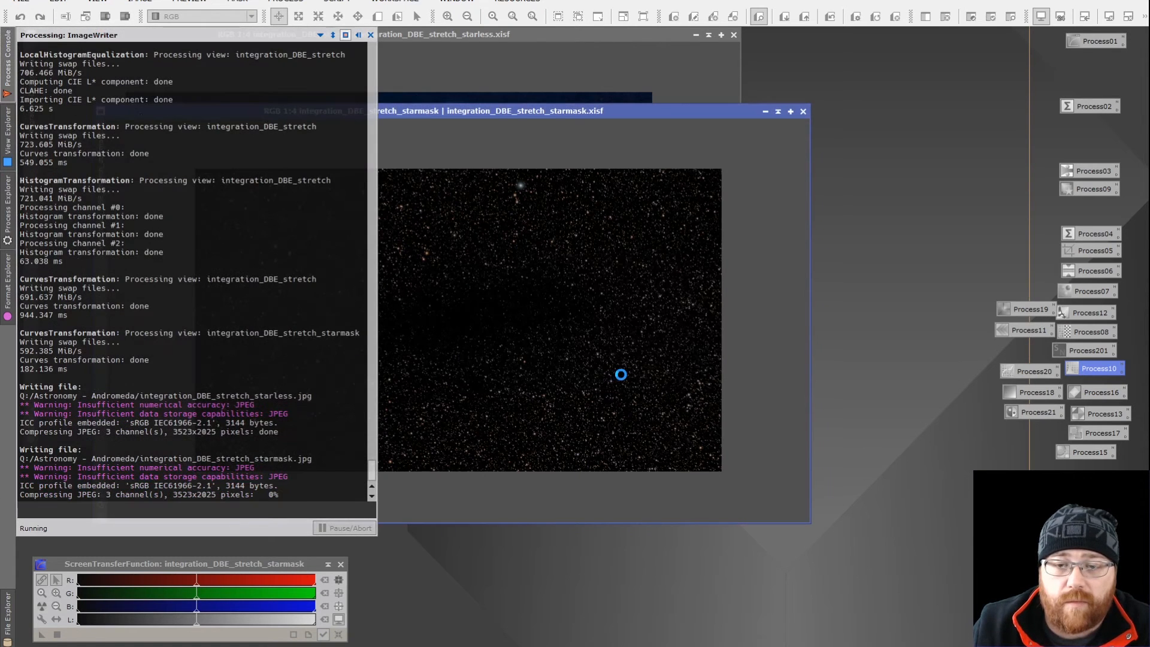
click(717, 366)
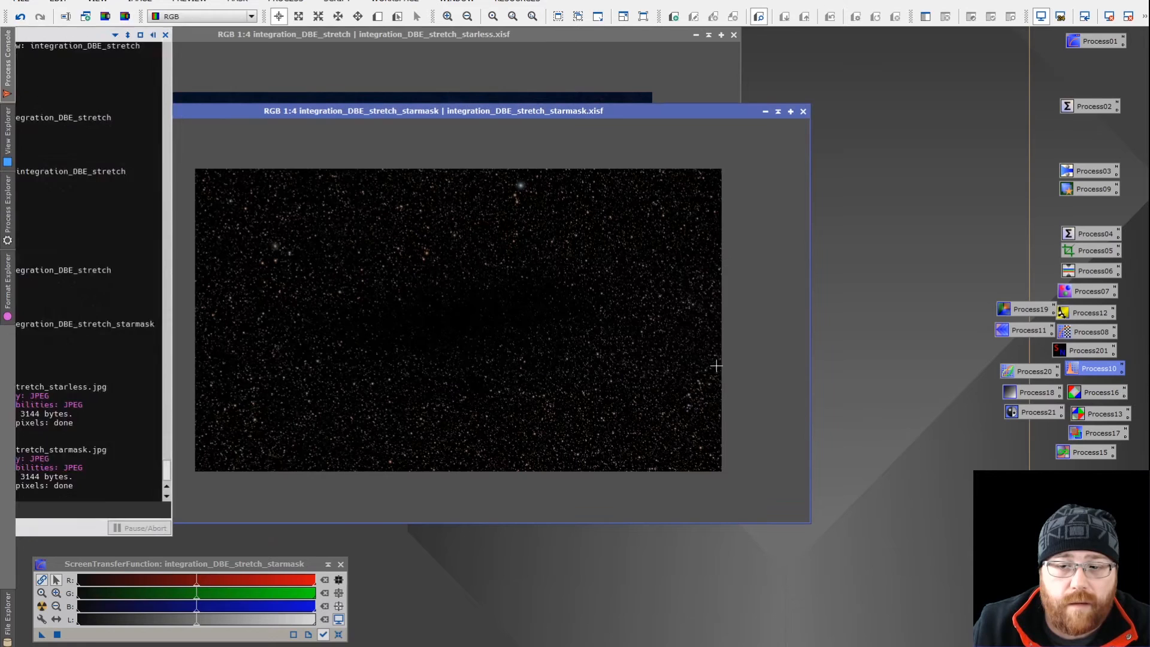
Step: Switch from PixInsight to the Astronomy - Andromeda folder in File Explorer while Photoshop starts
key(alt+Tab)
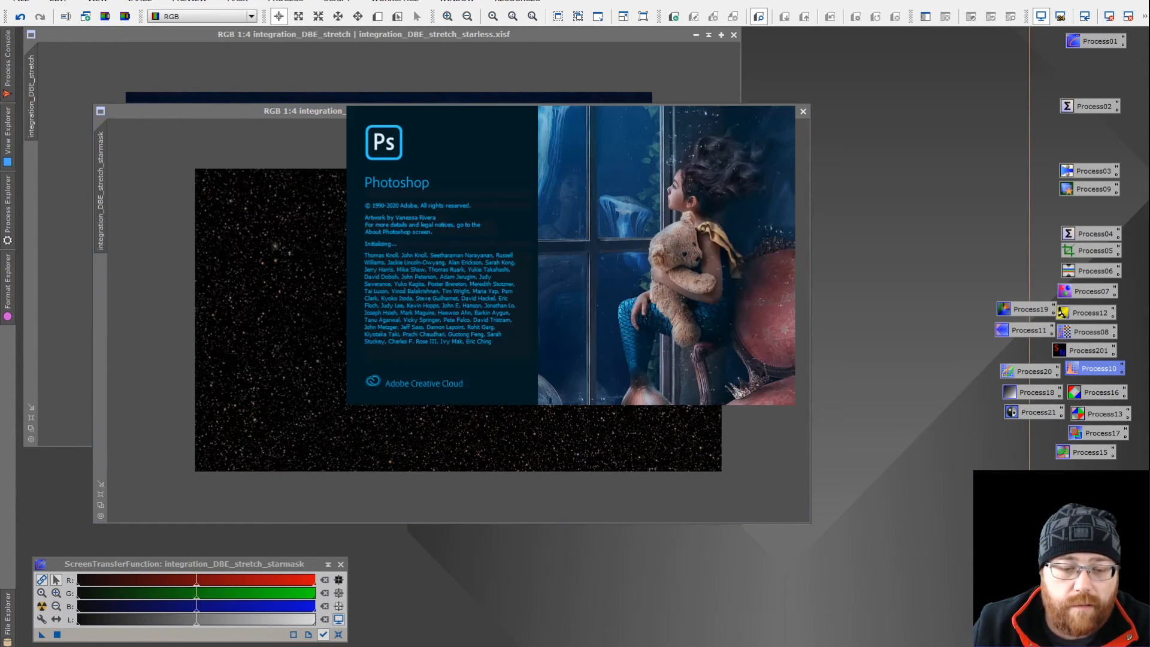
mouse_move(338, 646)
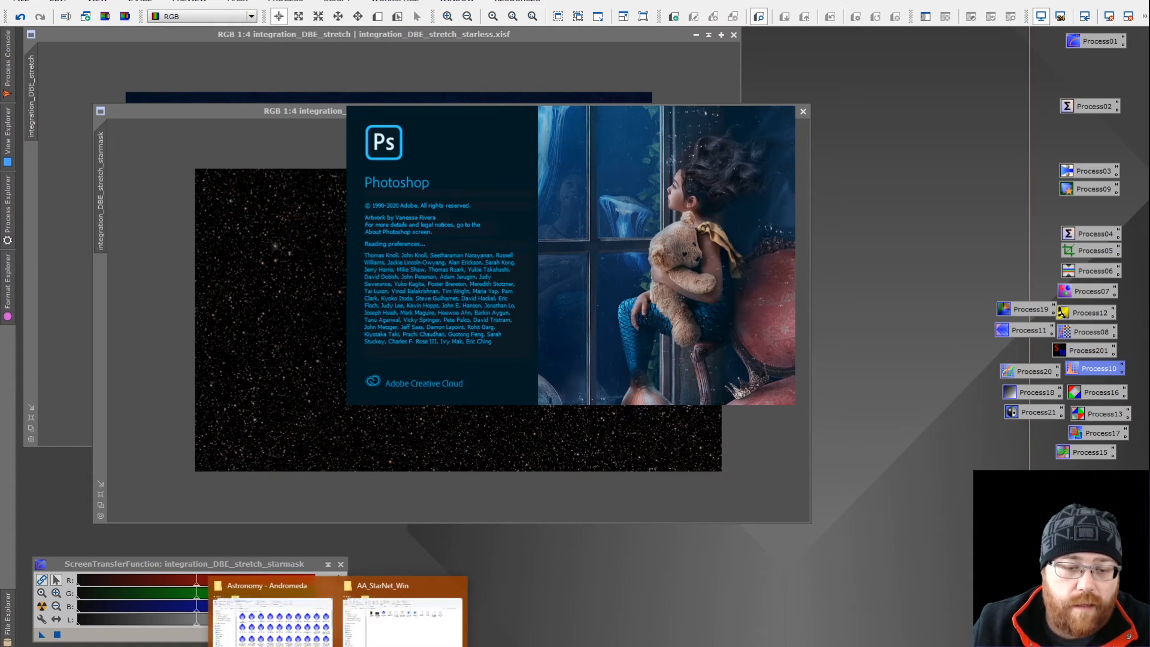
click(273, 617)
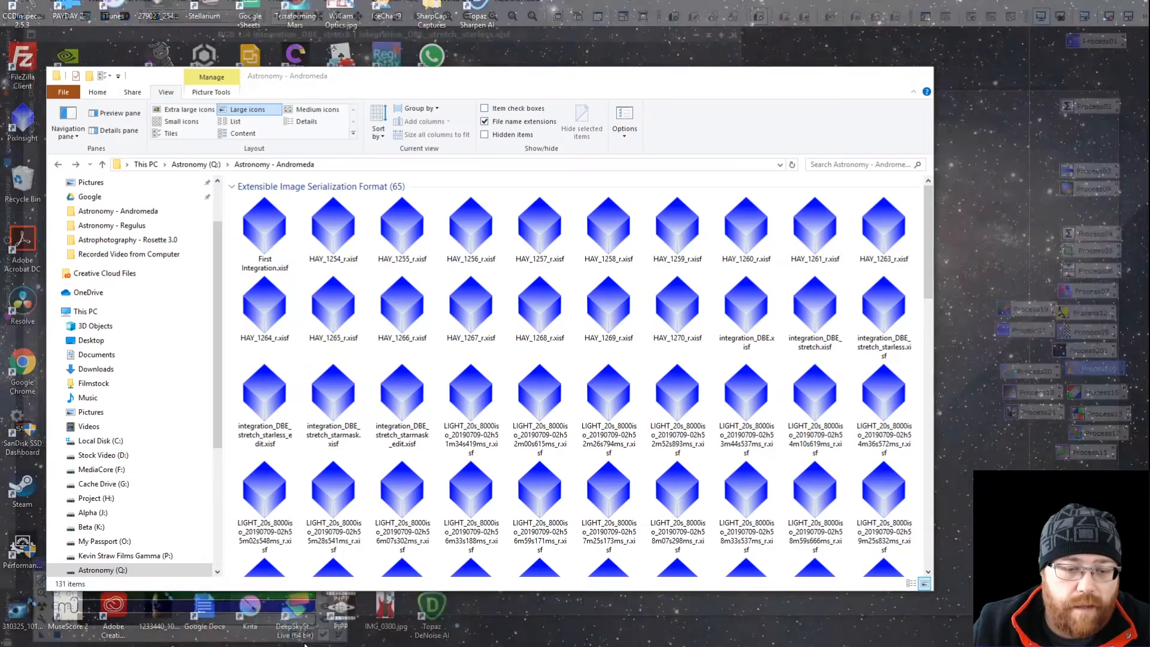
click(495, 228)
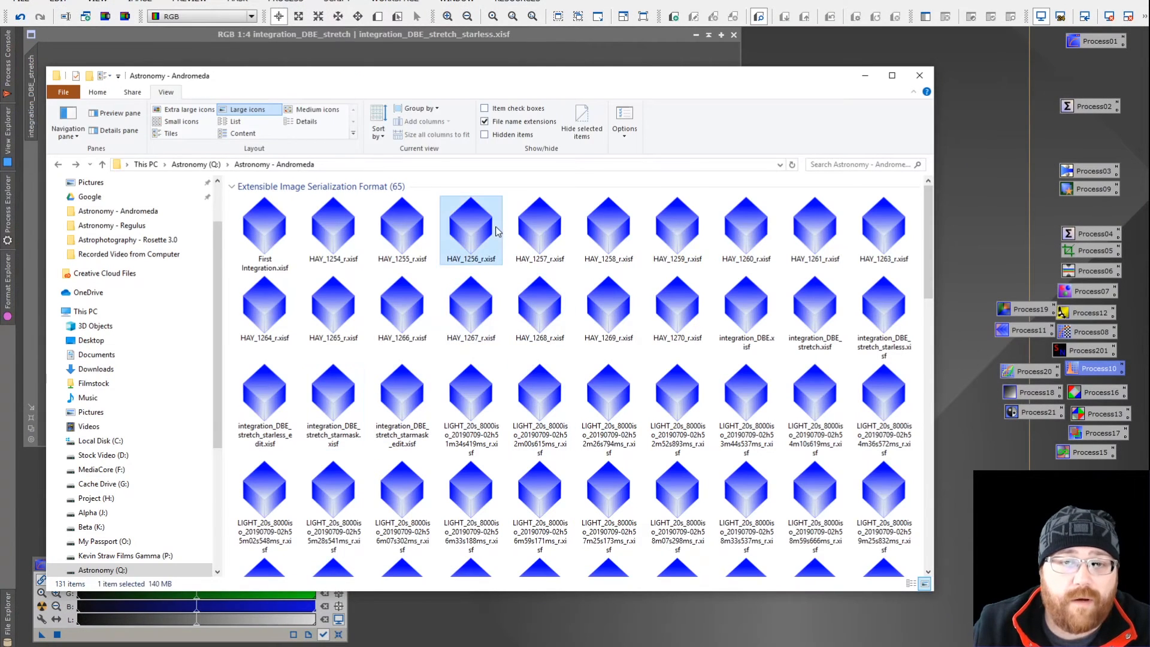
Step: Open integration_DBE_stretch_starless.jpg and integration_DBE_stretch_starmask.jpg from the folder together in Photoshop
scroll(496, 240, down, 10)
scroll(496, 245, up, 3)
click(333, 419)
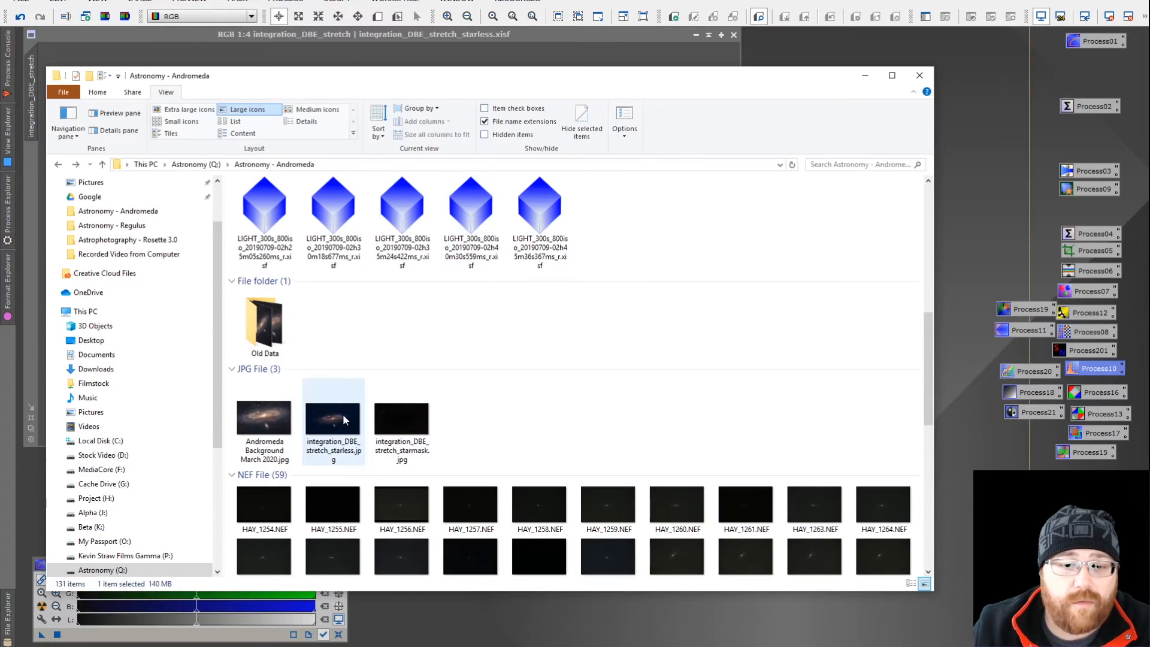
ctrl+click(403, 417)
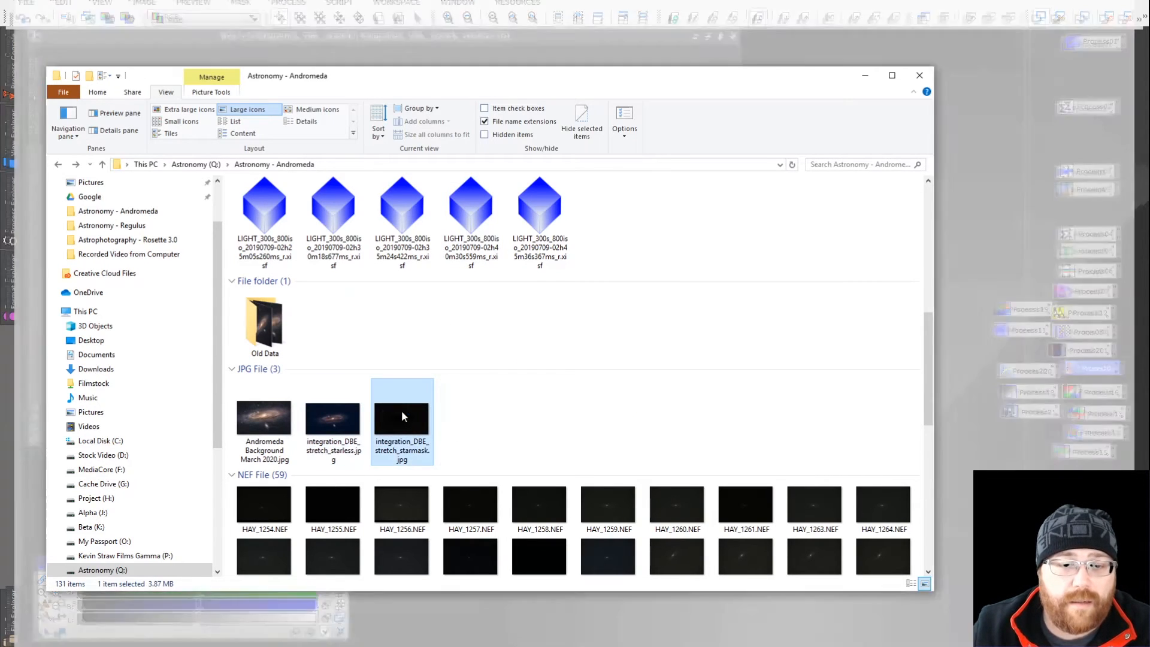
drag(381, 426, 947, 345)
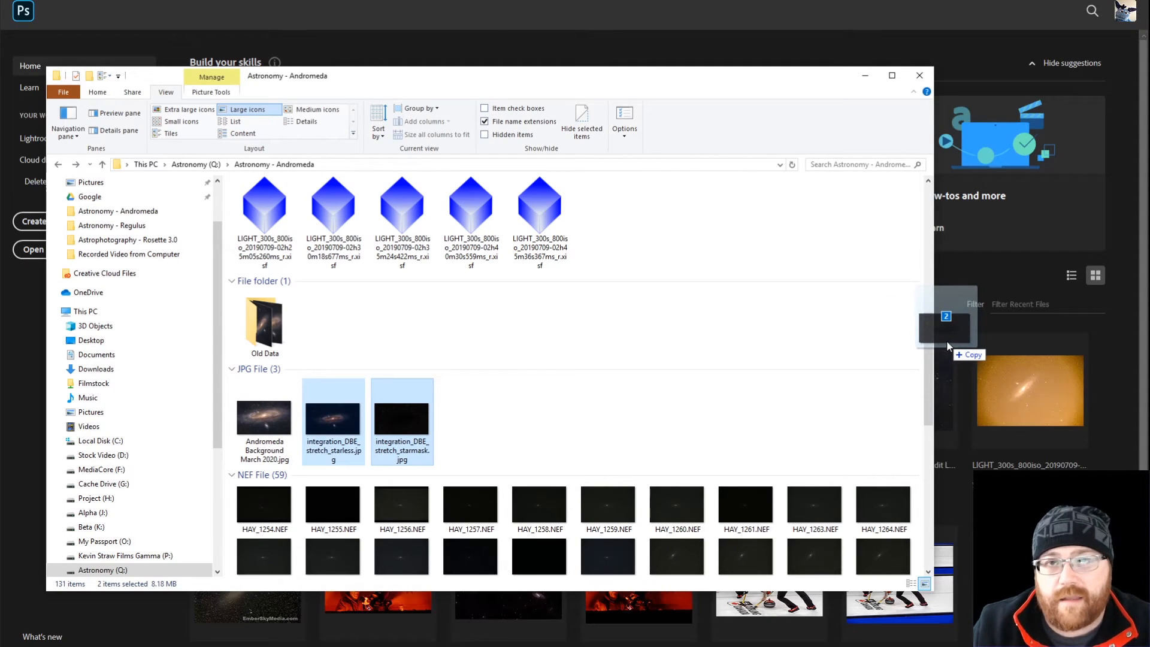
drag(947, 344, 980, 321)
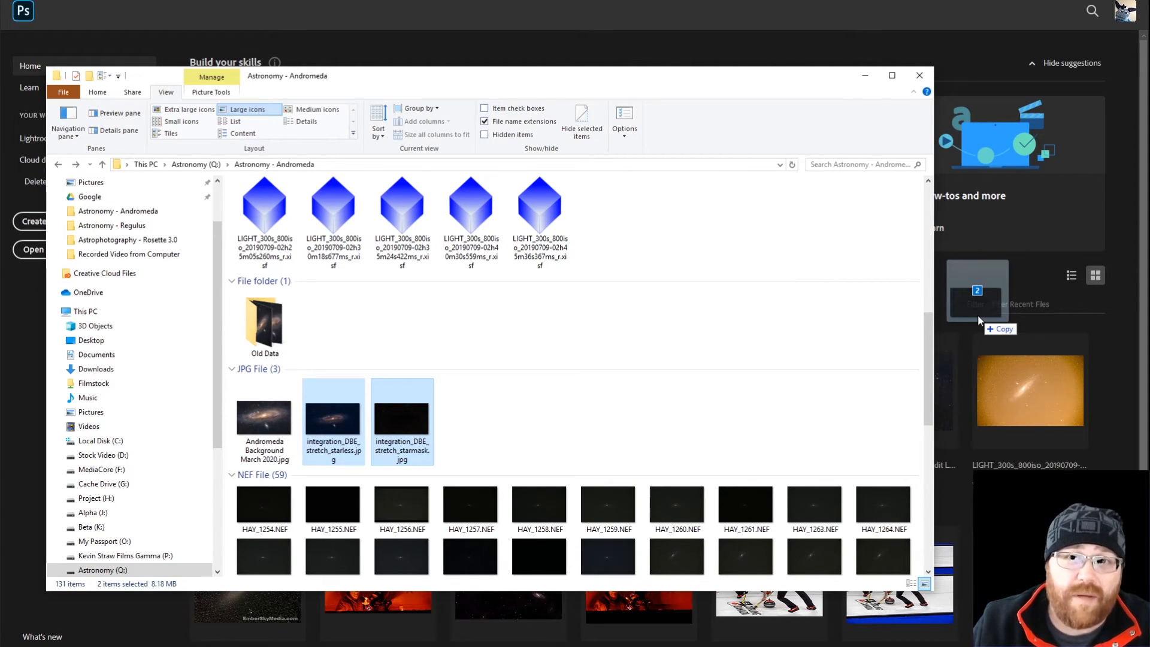
drag(979, 322, 981, 318)
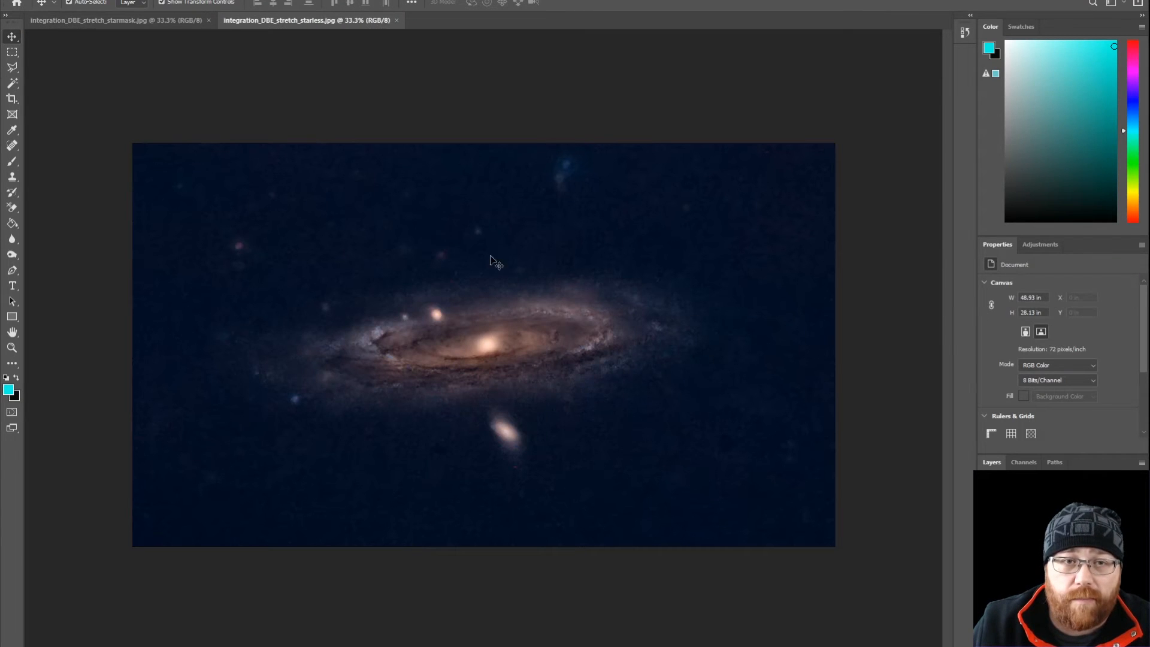
Step: Copy the entire star mask image and paste it as a new layer over the starless galaxy image
click(164, 22)
key(ctrl+a)
click(288, 22)
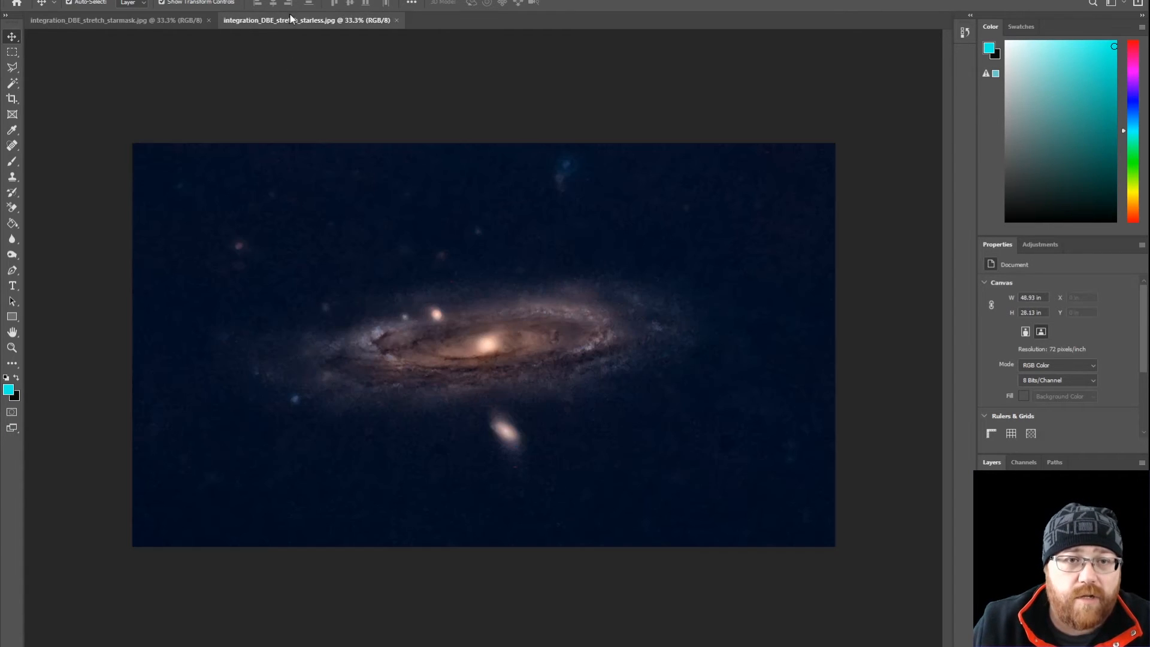
key(ctrl+v)
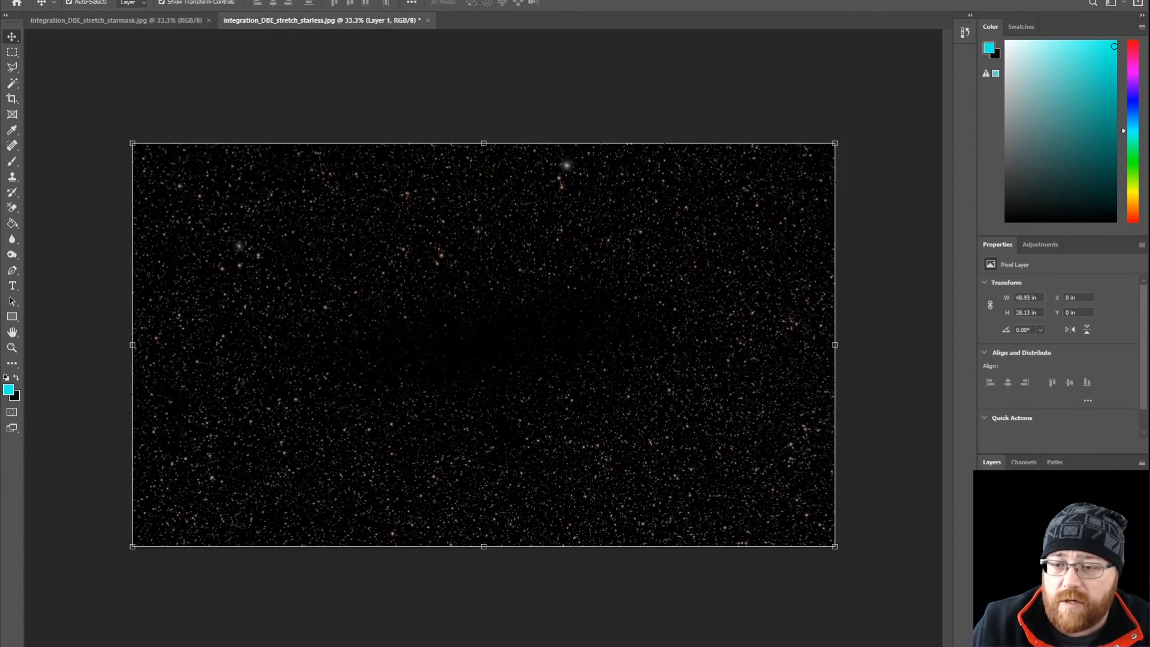
Step: Blend the pasted star layer with the galaxy image, trying Lighten and the neighbouring brightening blend modes
click(1012, 492)
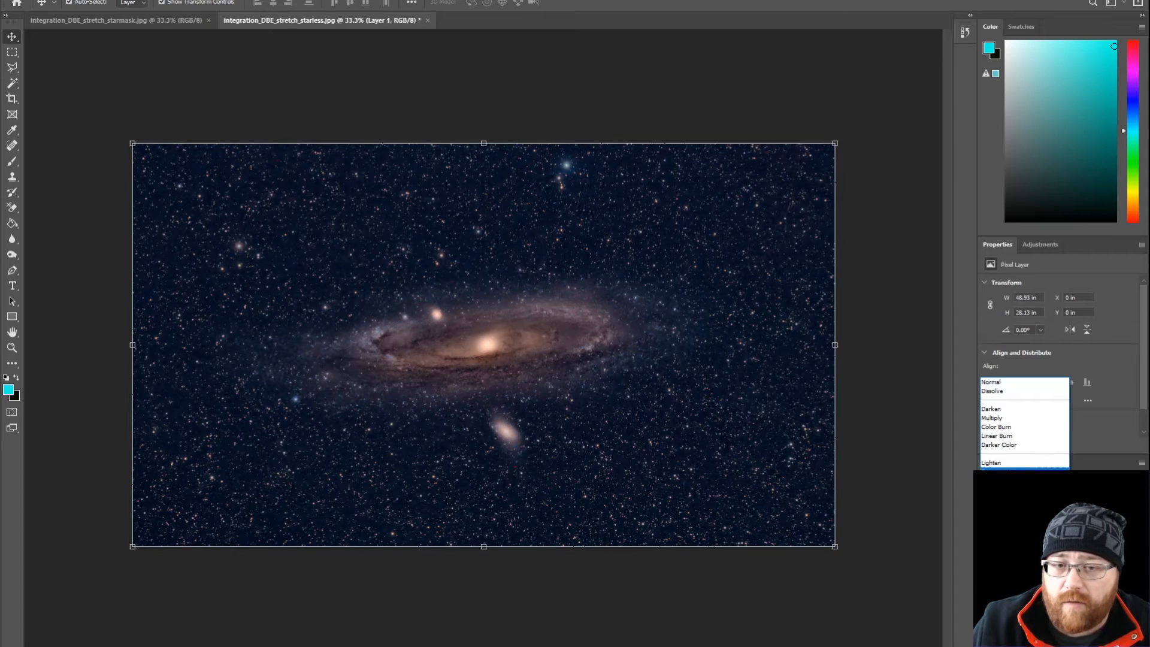
click(1012, 473)
click(1012, 492)
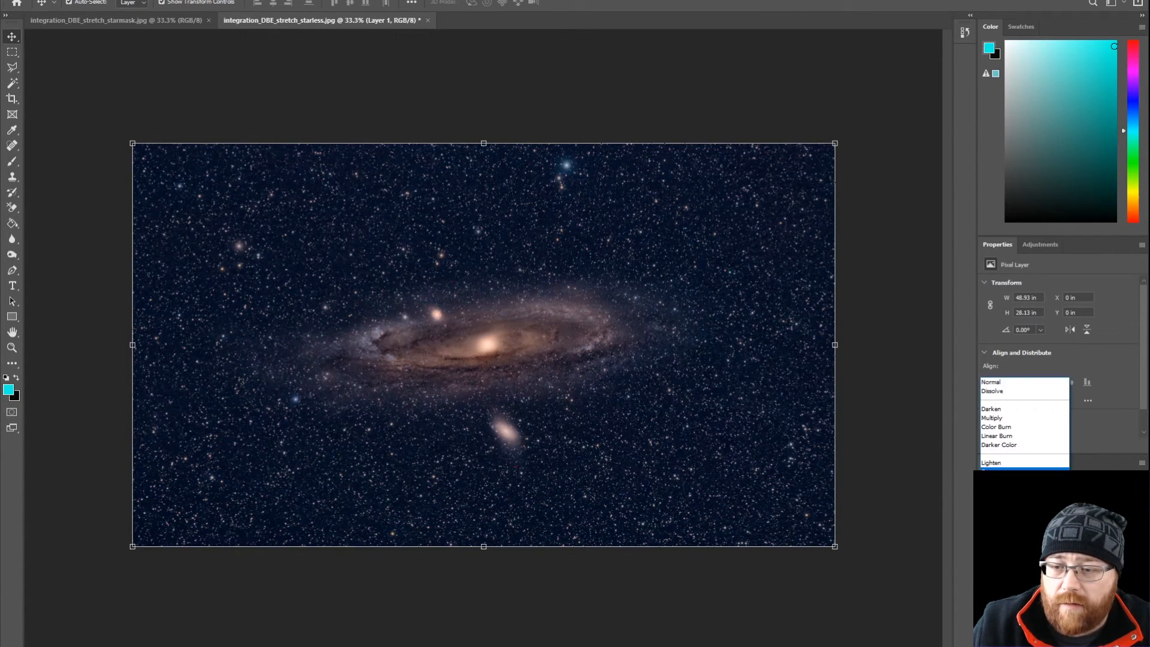
click(1011, 464)
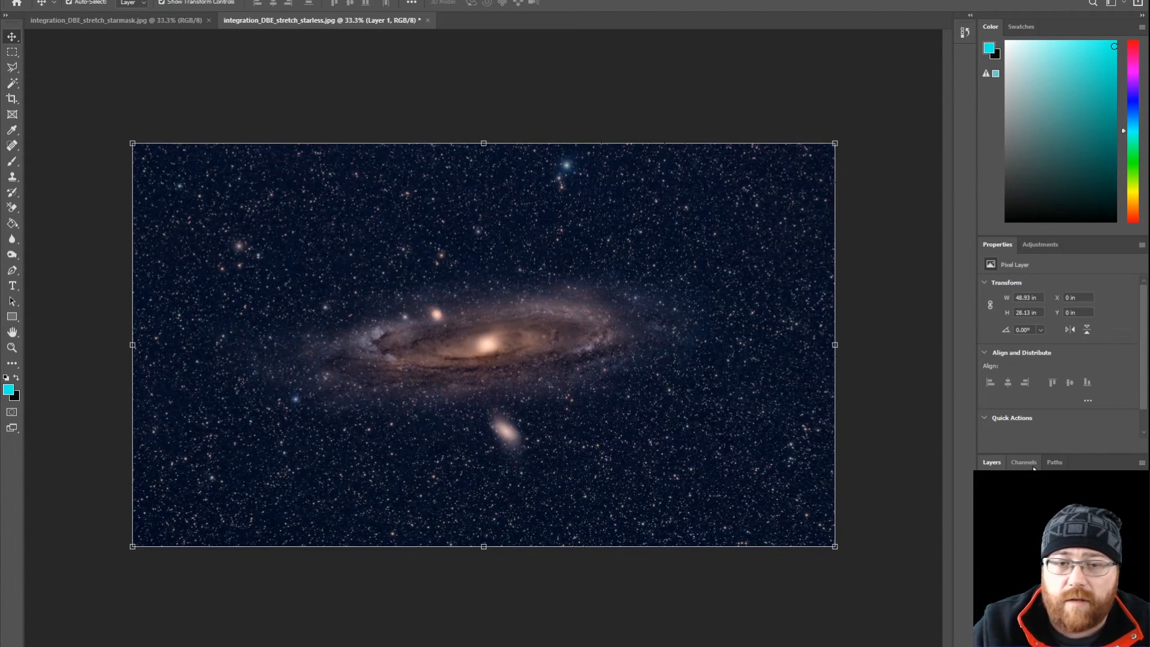
key(Down)
key(Down)
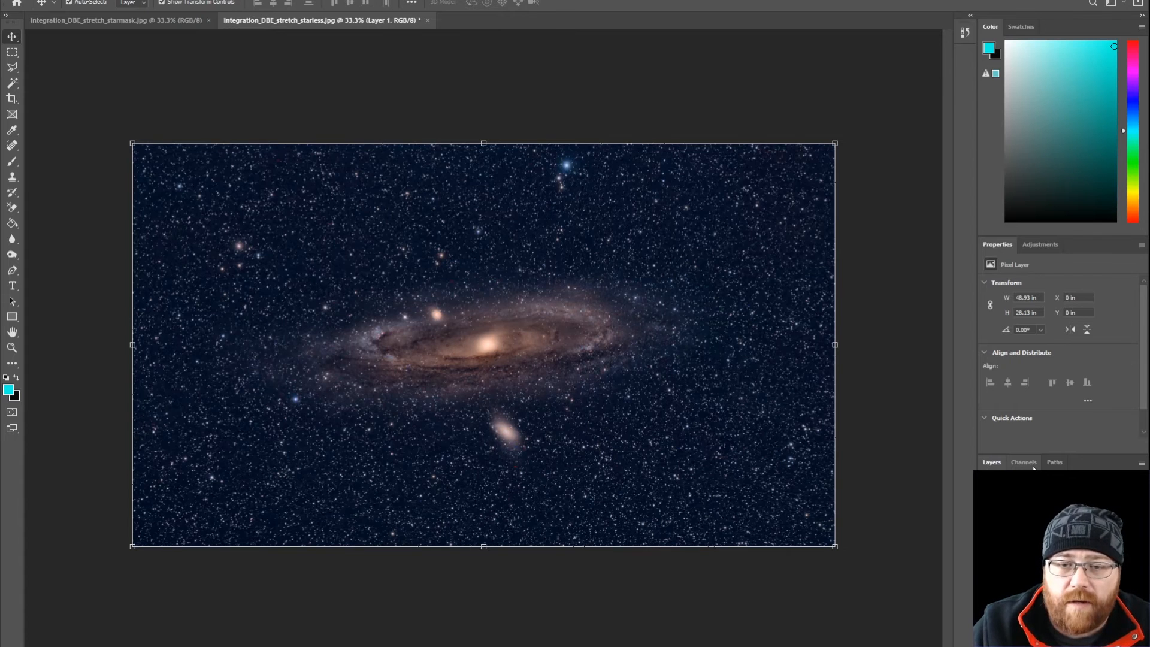
key(Down)
key(Down)
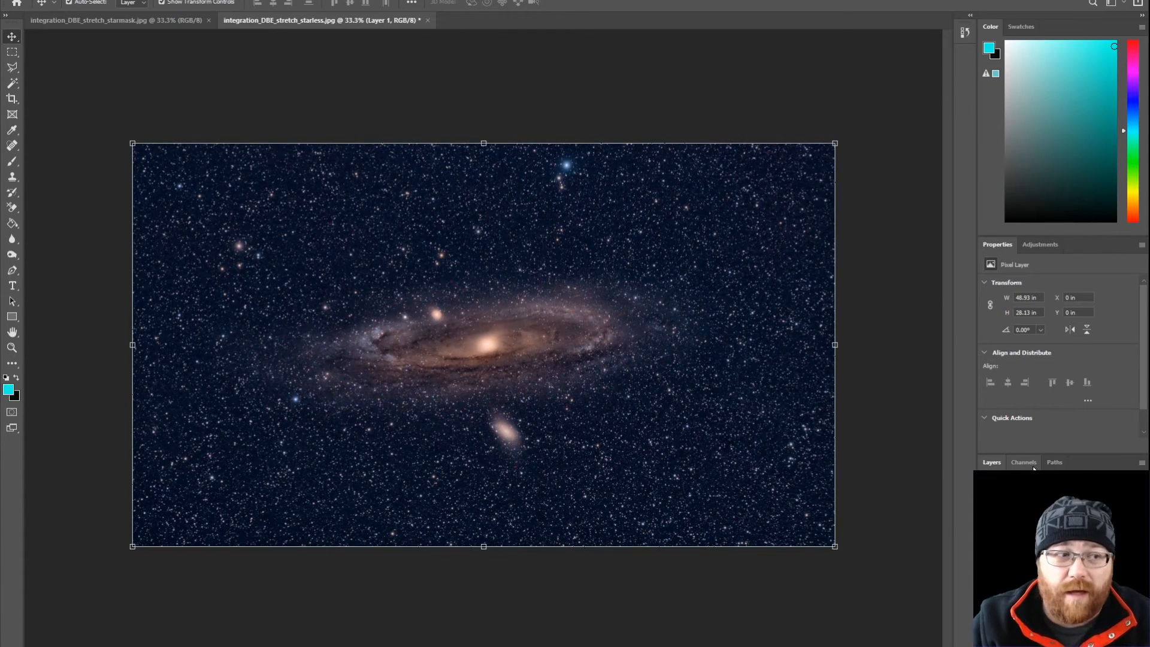
Step: Duplicate the blended star layer, set the copy to 50% opacity, and compare the image with the star layers hidden and shown
key(ctrl+j)
key(5)
key(ctrl+comma)
key(ctrl+comma)
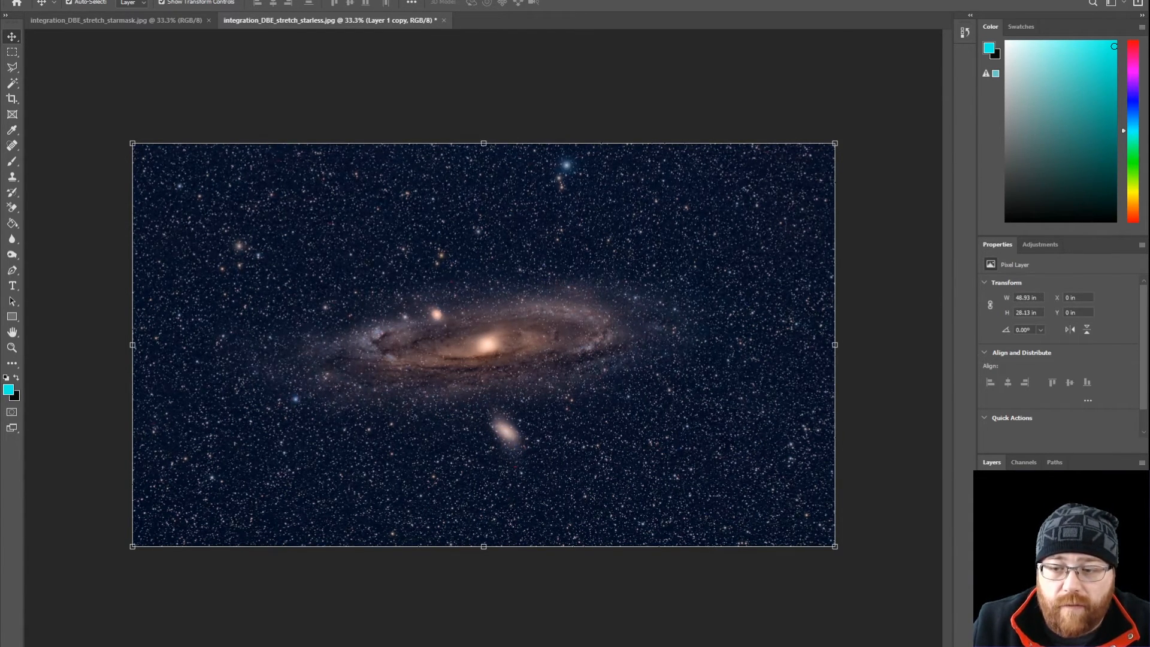
key(ctrl+comma)
key(ctrl+comma)
key(ctrl+comma)
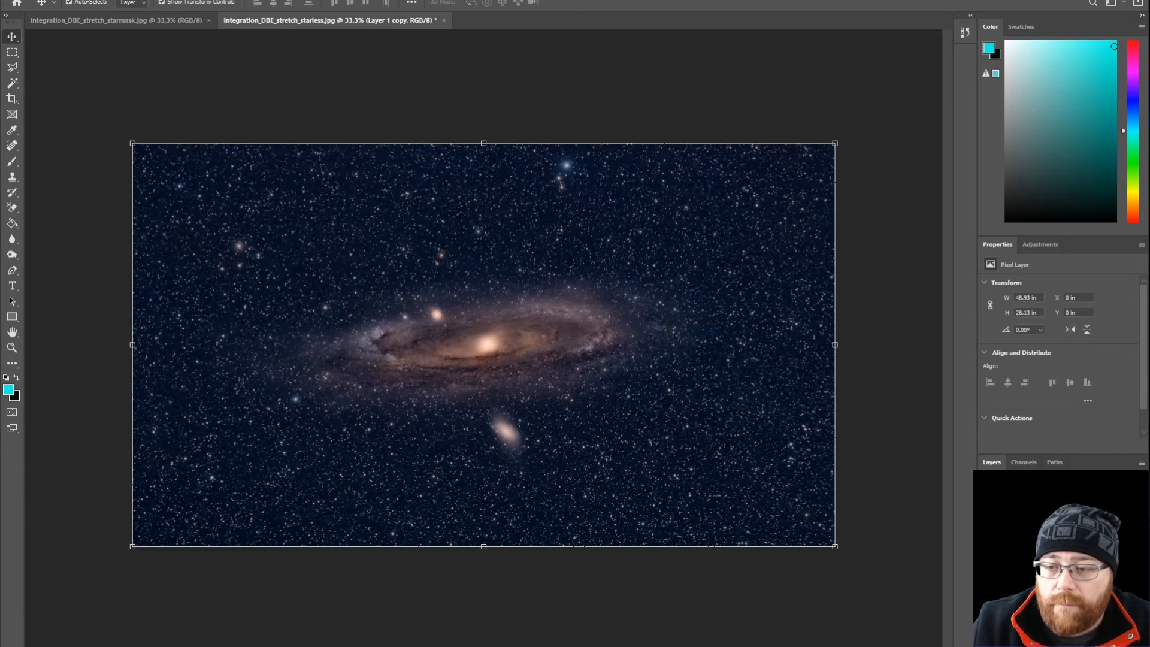
key(ctrl+comma)
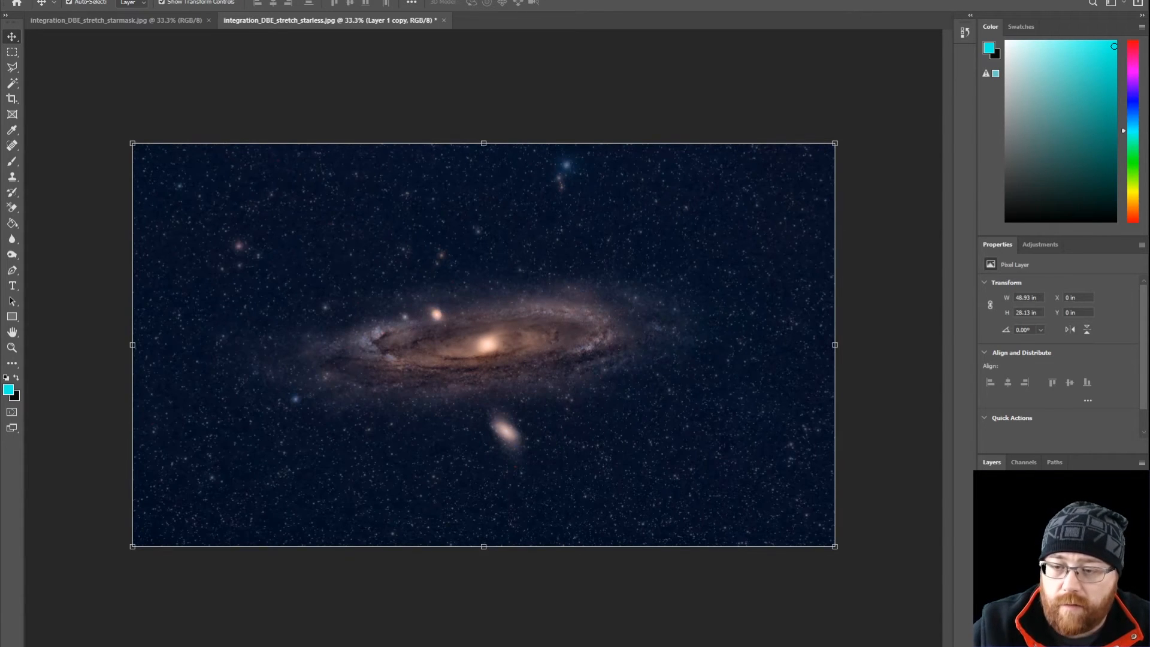
key(ctrl+comma)
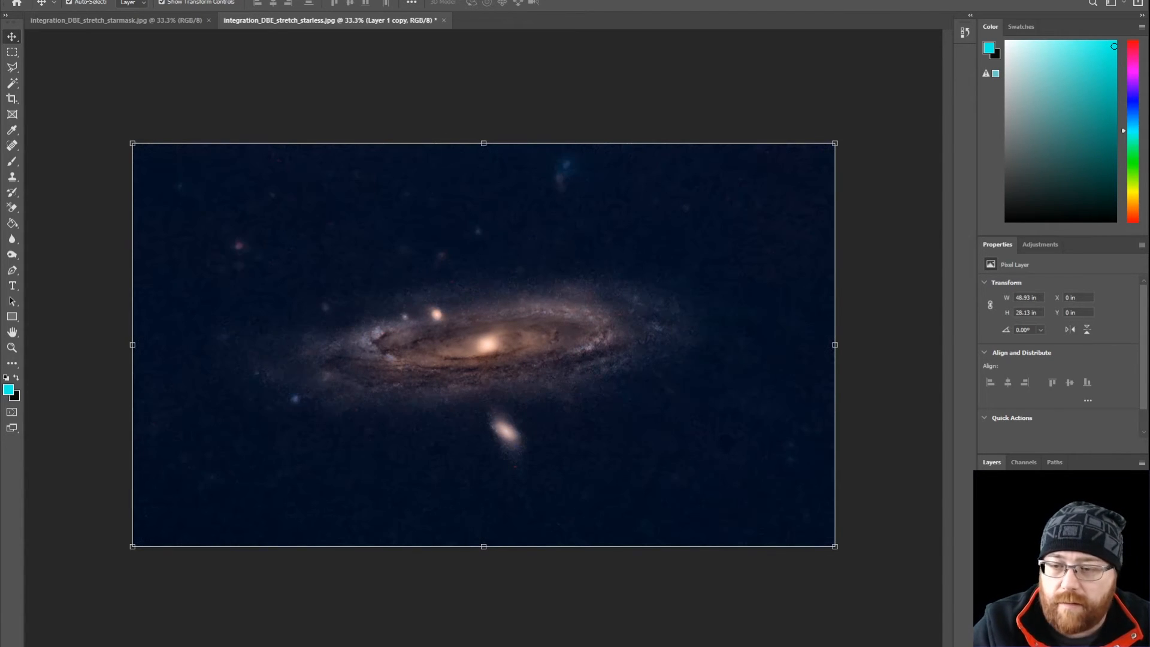
key(ctrl+comma)
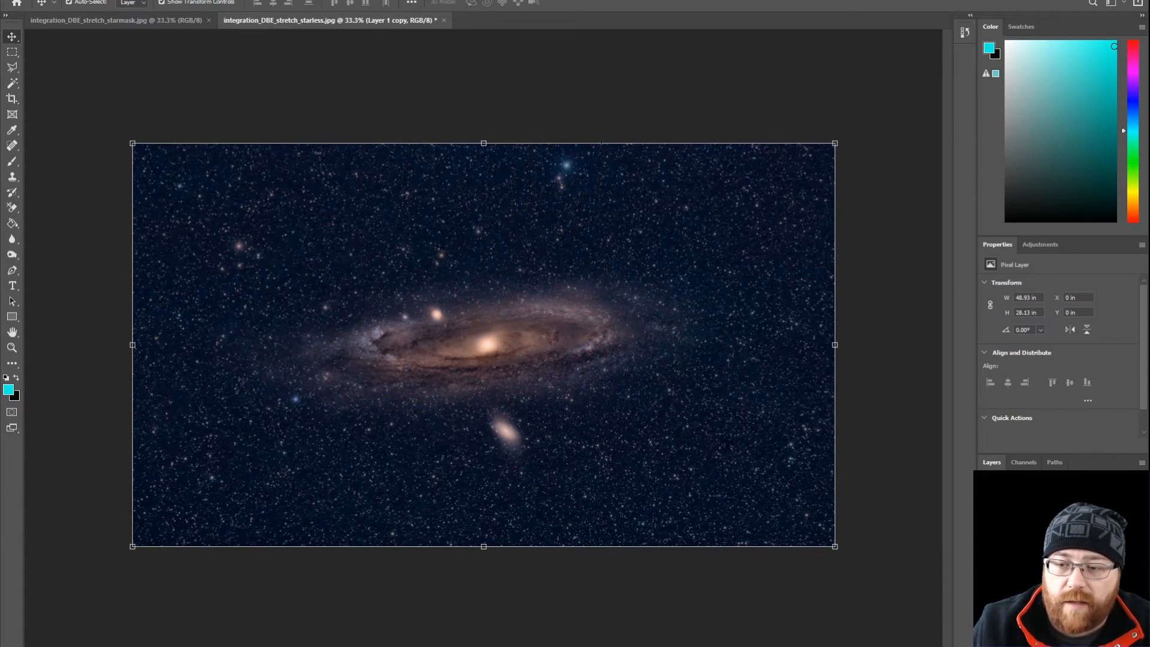
Step: Inspect the galaxy core, dust lanes and surrounding stars of the combined image at close range and as a whole
click(585, 98)
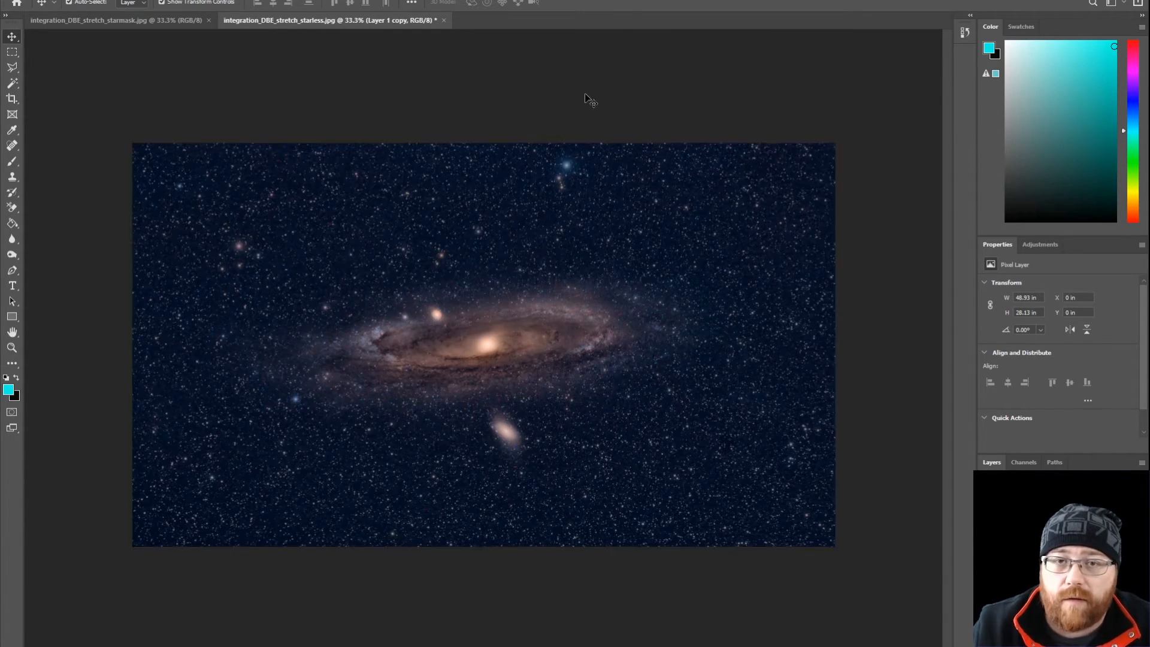
scroll(473, 352, up, 10)
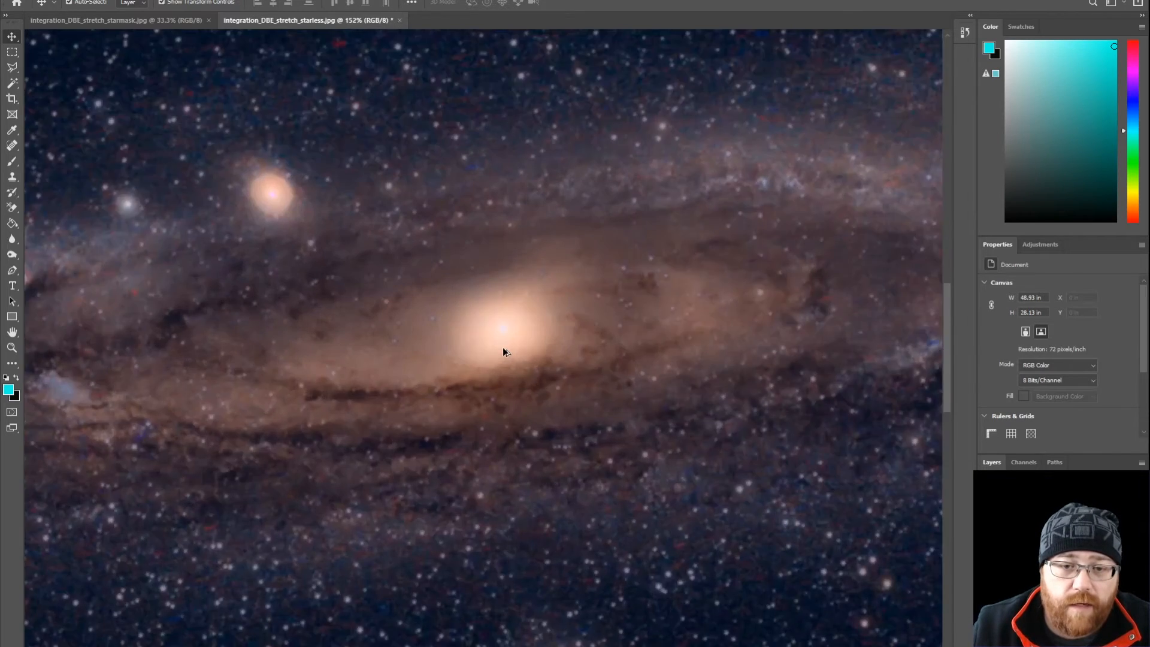
scroll(504, 351, down, 2)
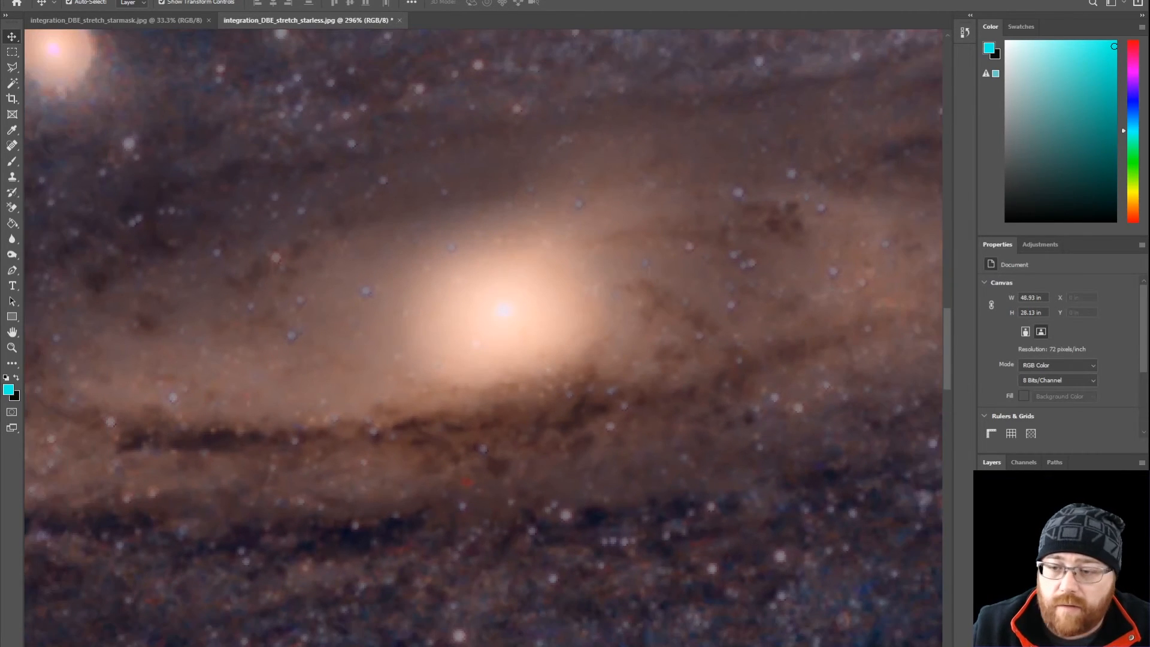
click(1049, 527)
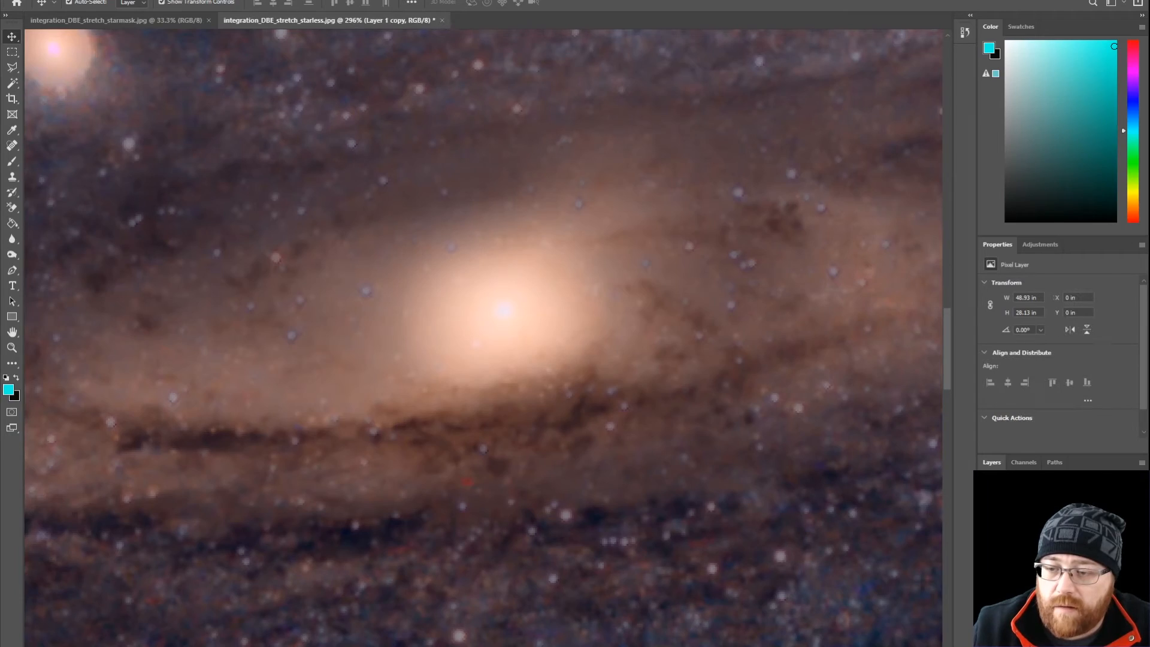
scroll(724, 413, down, 7)
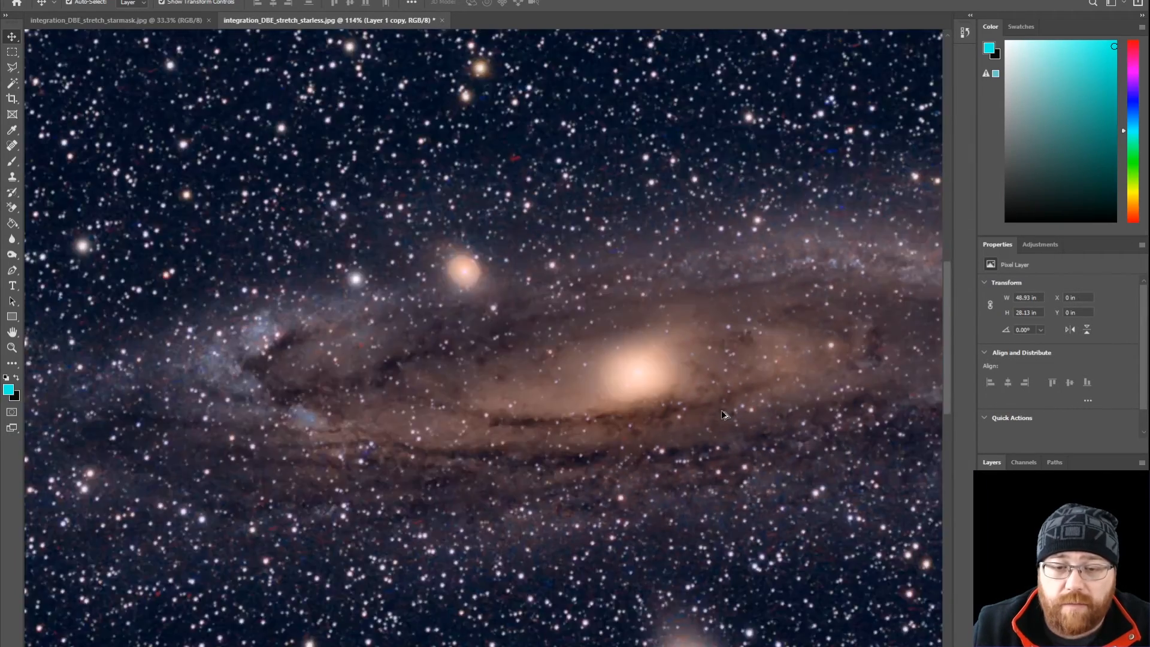
scroll(723, 415, down, 2)
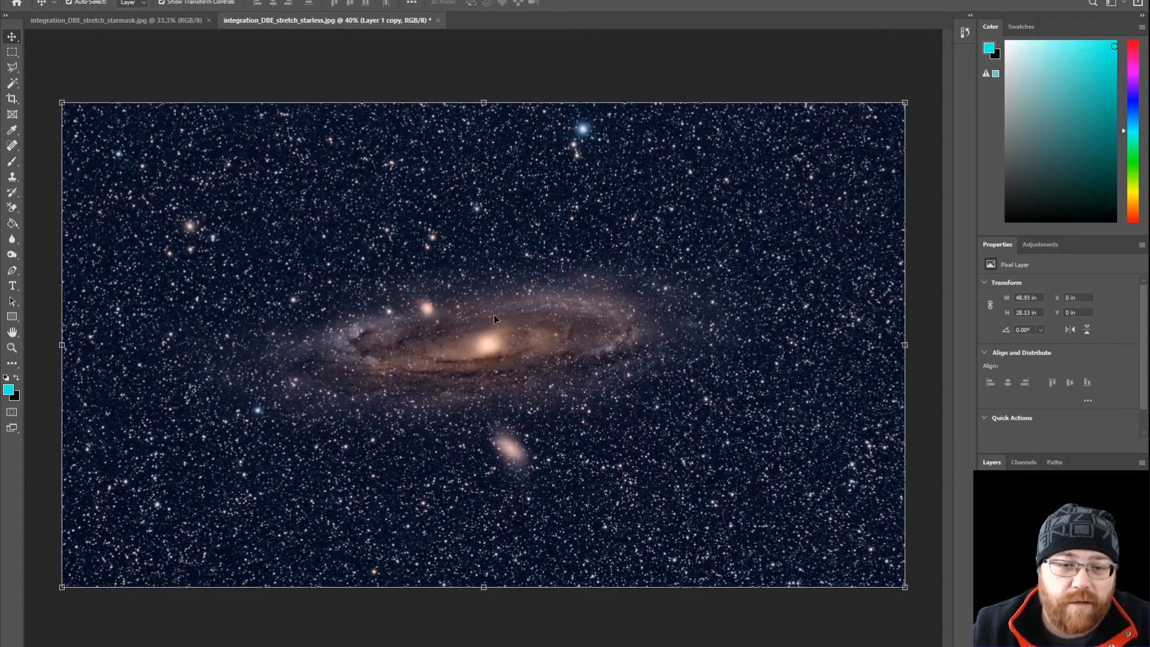
scroll(486, 356, up, 2)
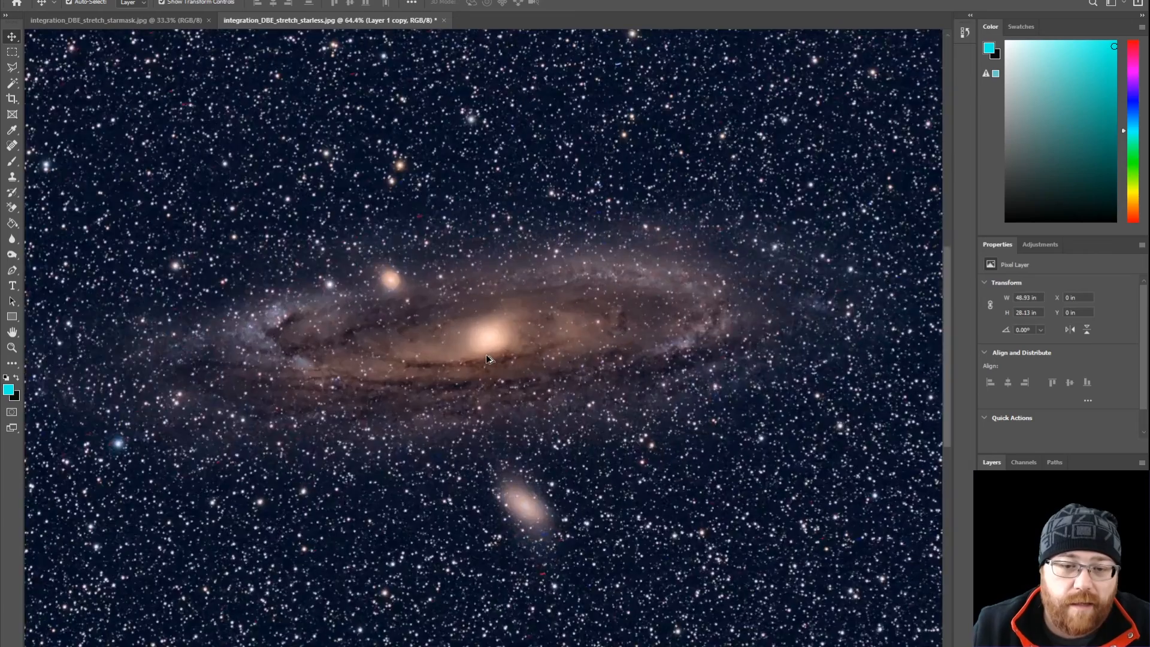
scroll(486, 355, up, 7)
scroll(487, 355, down, 7)
Step: Select the Background galaxy layer, open it in the Camera Raw Filter and lower Shadows to -100
click(1025, 570)
click(985, 569)
click(985, 569)
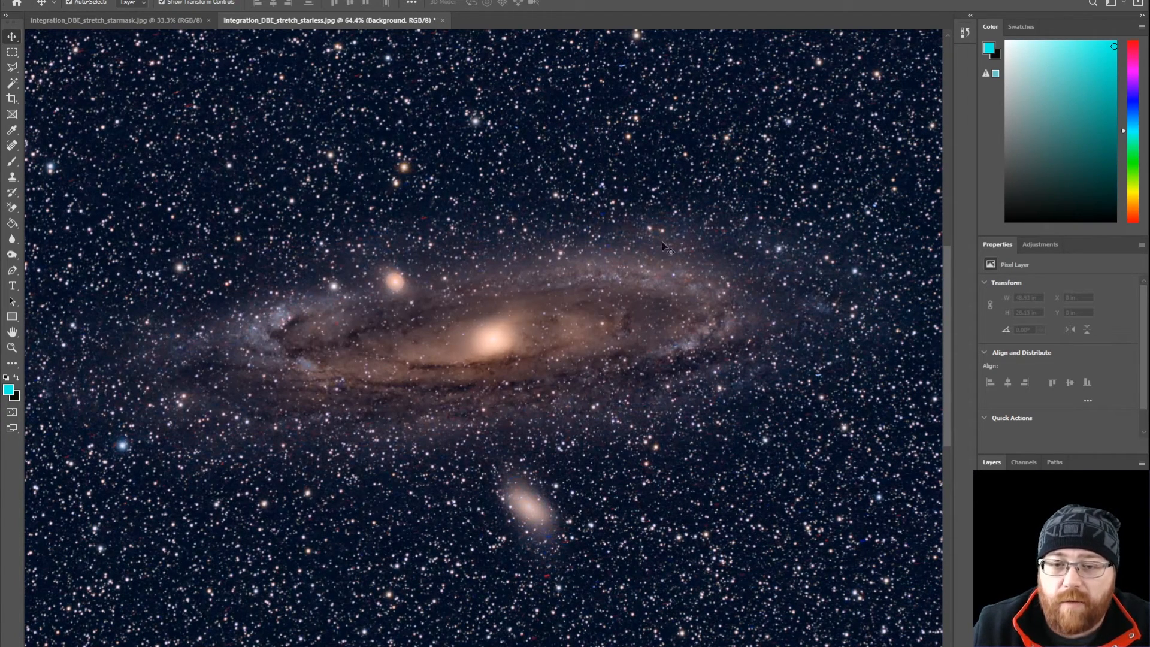
click(164, 0)
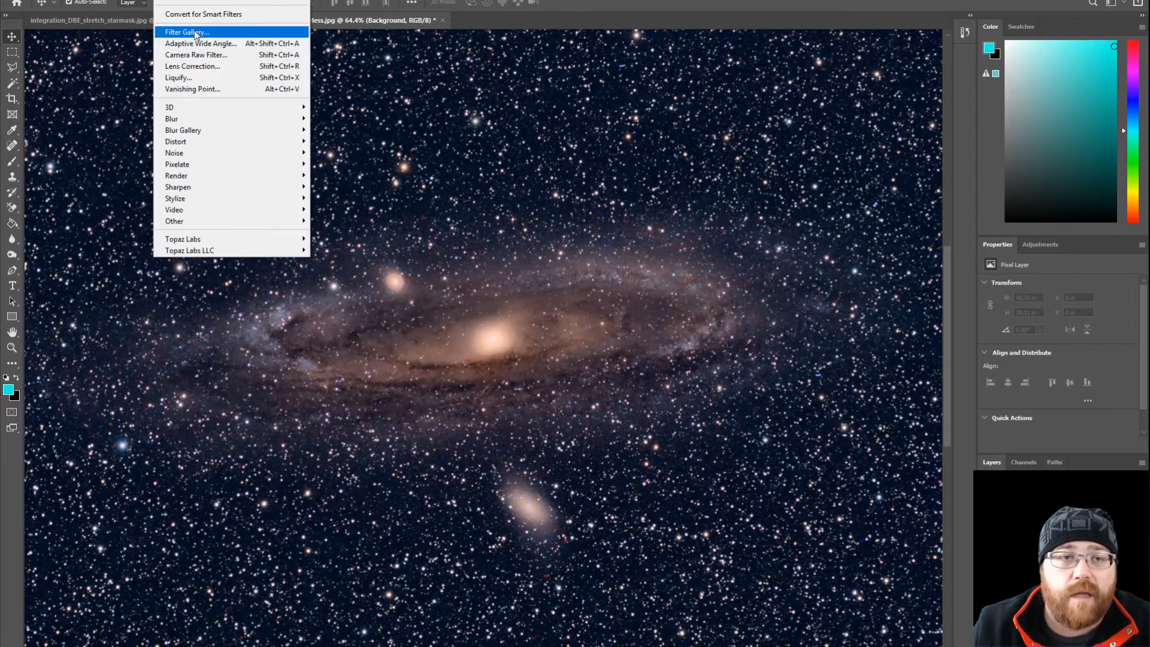
click(203, 55)
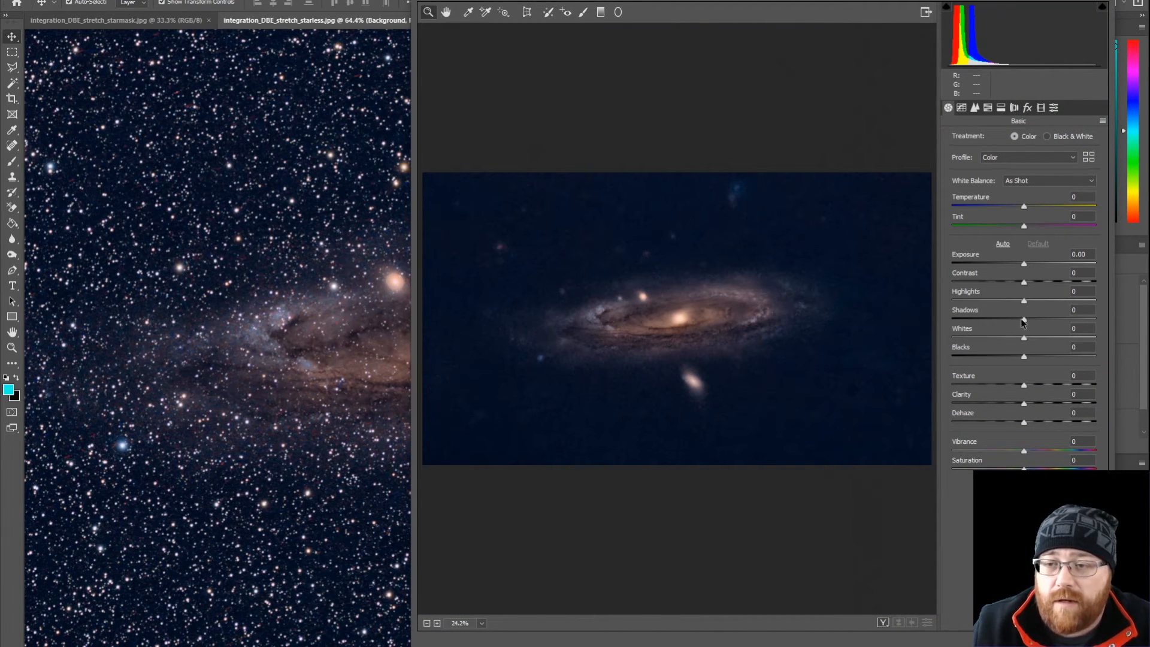
mouse_move(1024, 318)
mouse_down()
mouse_move(1044, 318)
mouse_move(1009, 323)
mouse_up()
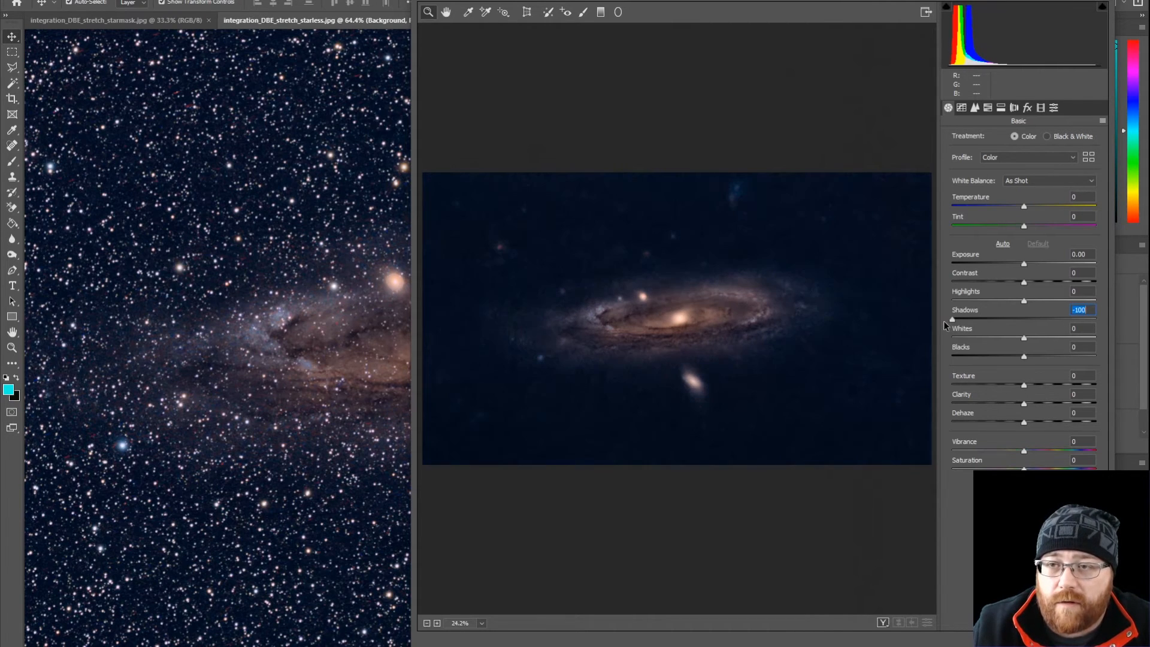
Step: In the HSL adjustments, set the Blues luminance to +13 and the Blues saturation to -34
click(975, 107)
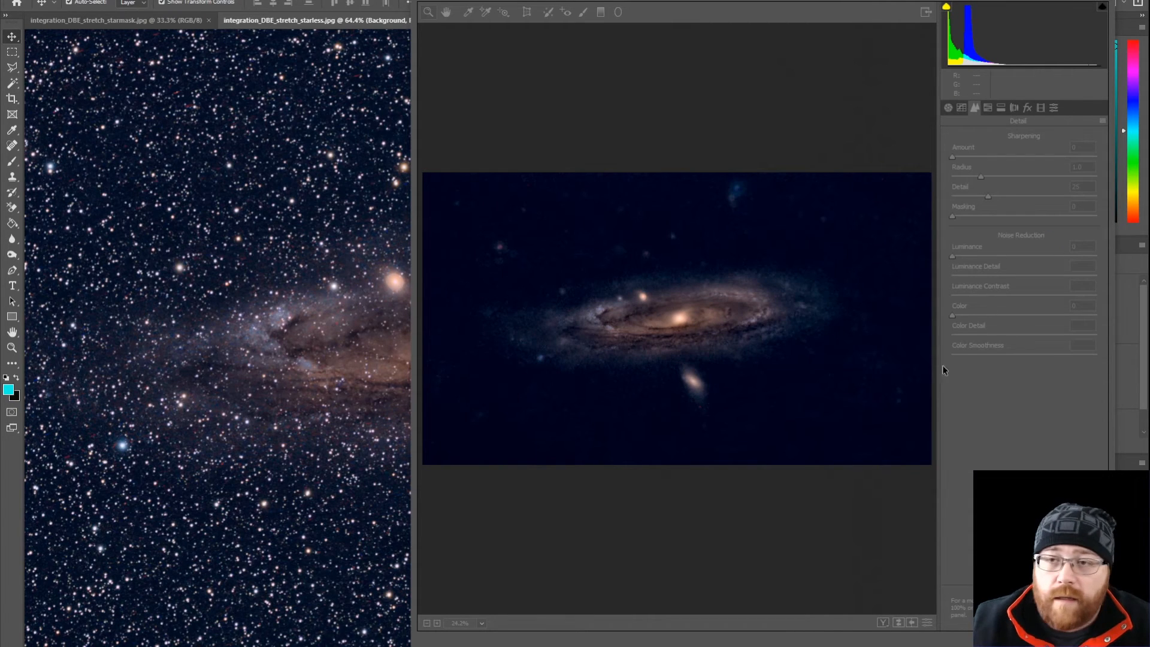
click(989, 108)
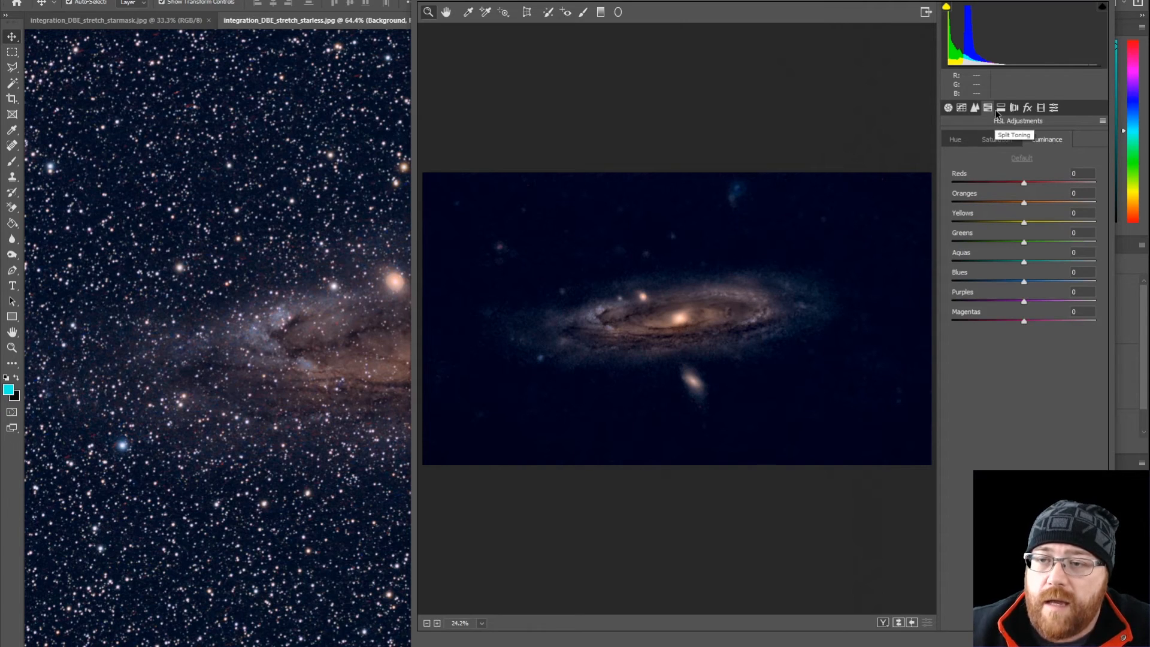
mouse_move(1025, 281)
mouse_down()
mouse_move(938, 290)
mouse_move(1132, 295)
mouse_move(933, 296)
mouse_move(1054, 292)
mouse_move(1034, 284)
mouse_up()
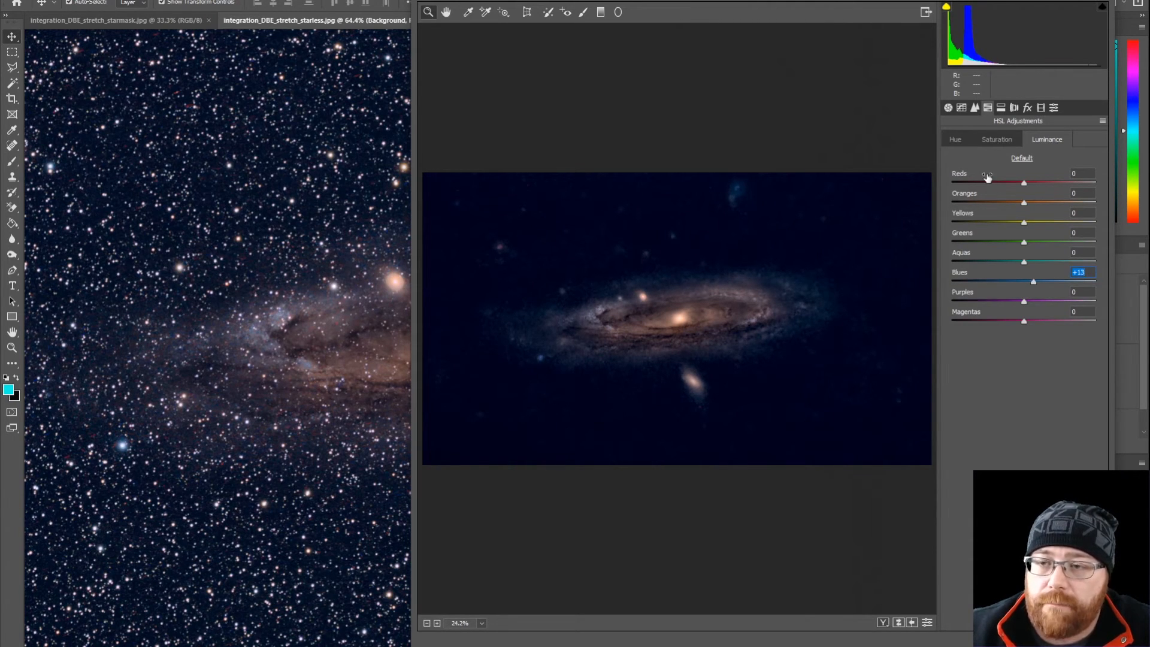
click(983, 141)
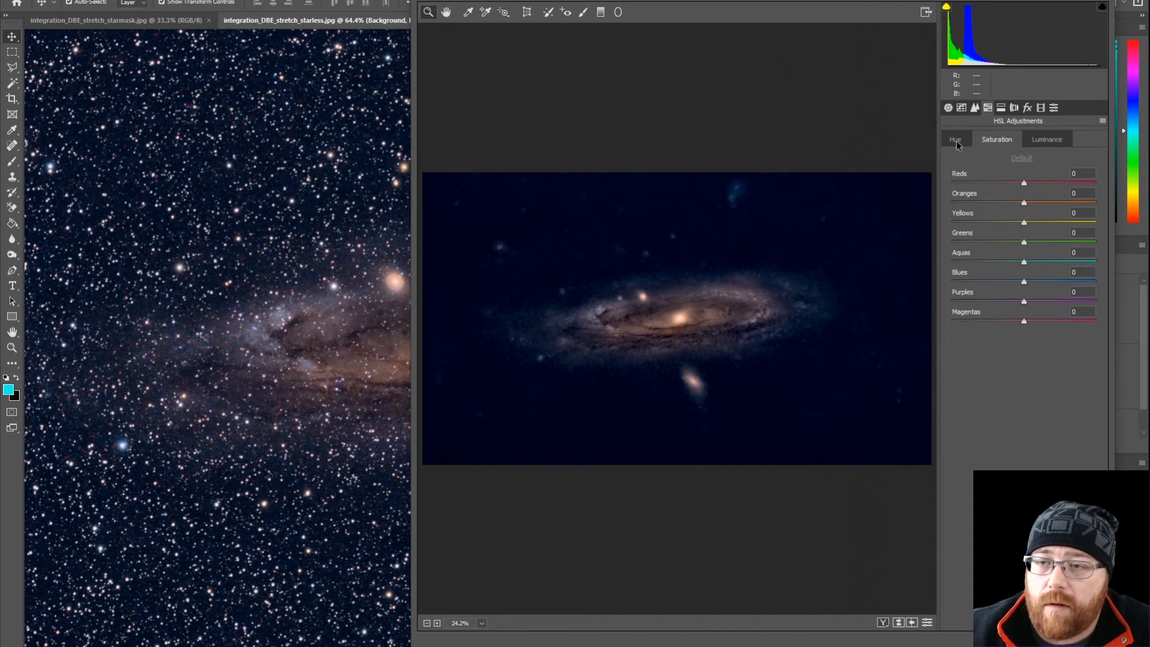
drag(1024, 284, 998, 281)
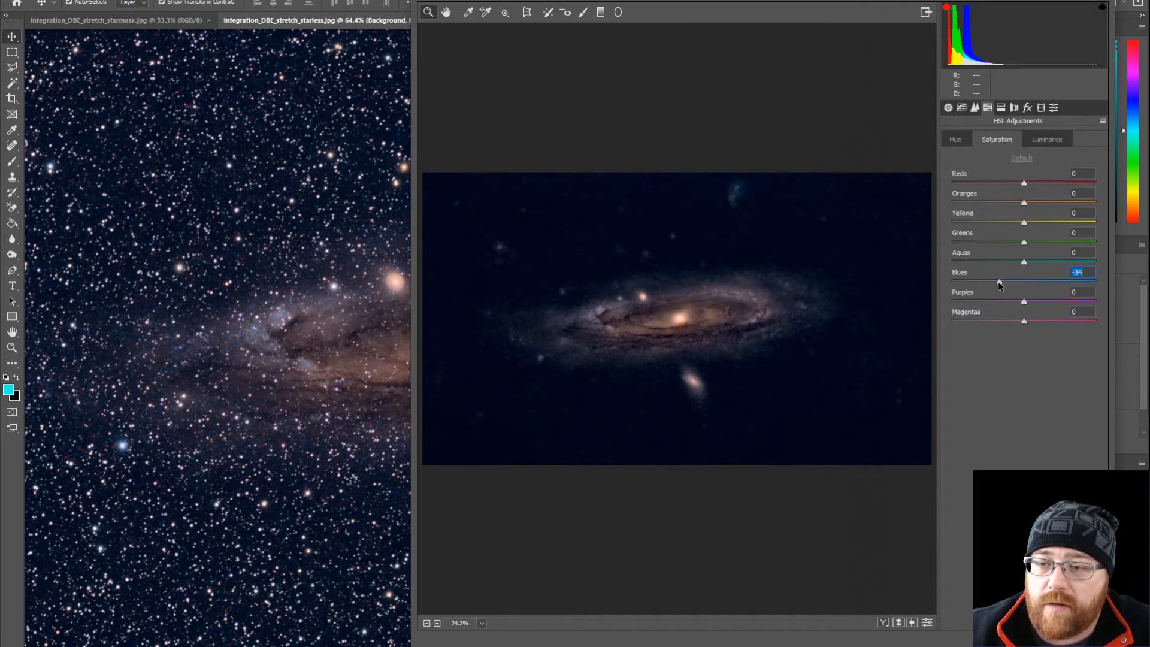
Step: Shift the HSL hue of the Blues to +21 and of the Oranges to -10
click(956, 139)
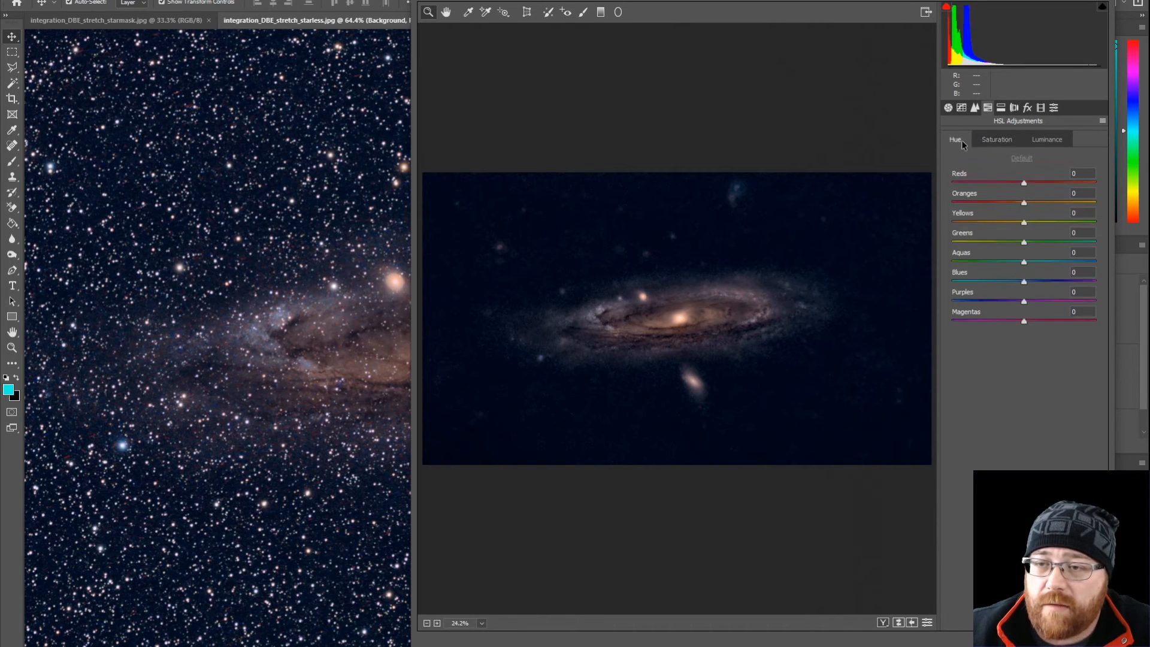
mouse_move(1033, 279)
mouse_down()
mouse_move(1049, 278)
mouse_move(1025, 285)
mouse_move(1041, 283)
mouse_up()
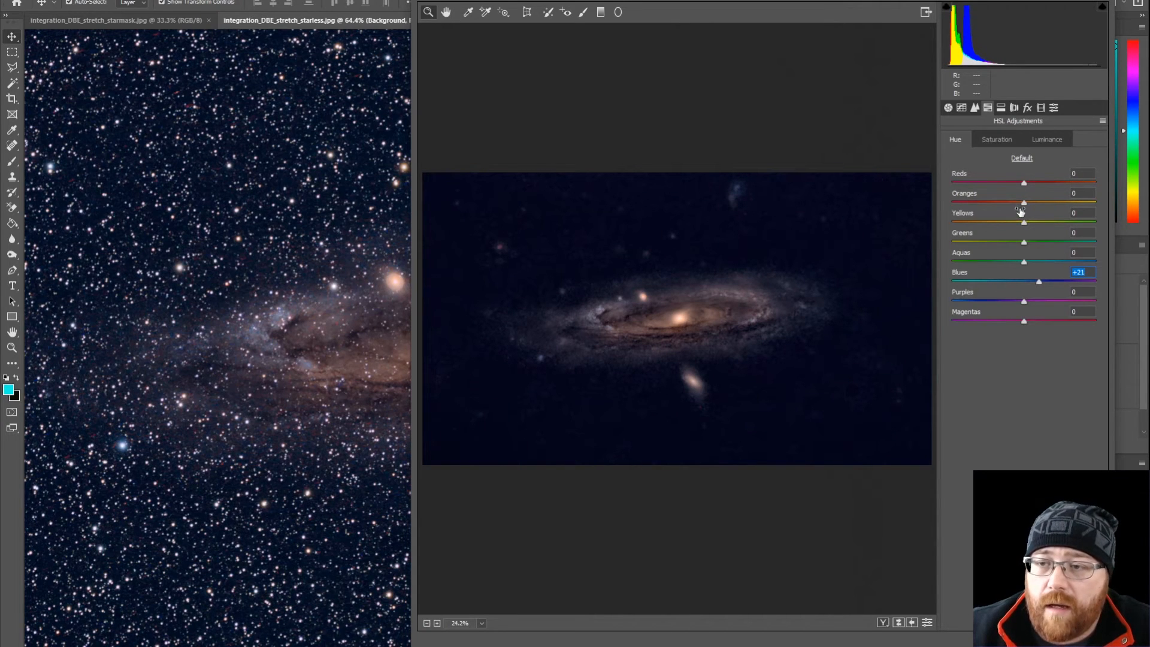
mouse_move(1025, 205)
mouse_down()
mouse_move(1045, 207)
mouse_move(1018, 206)
mouse_up()
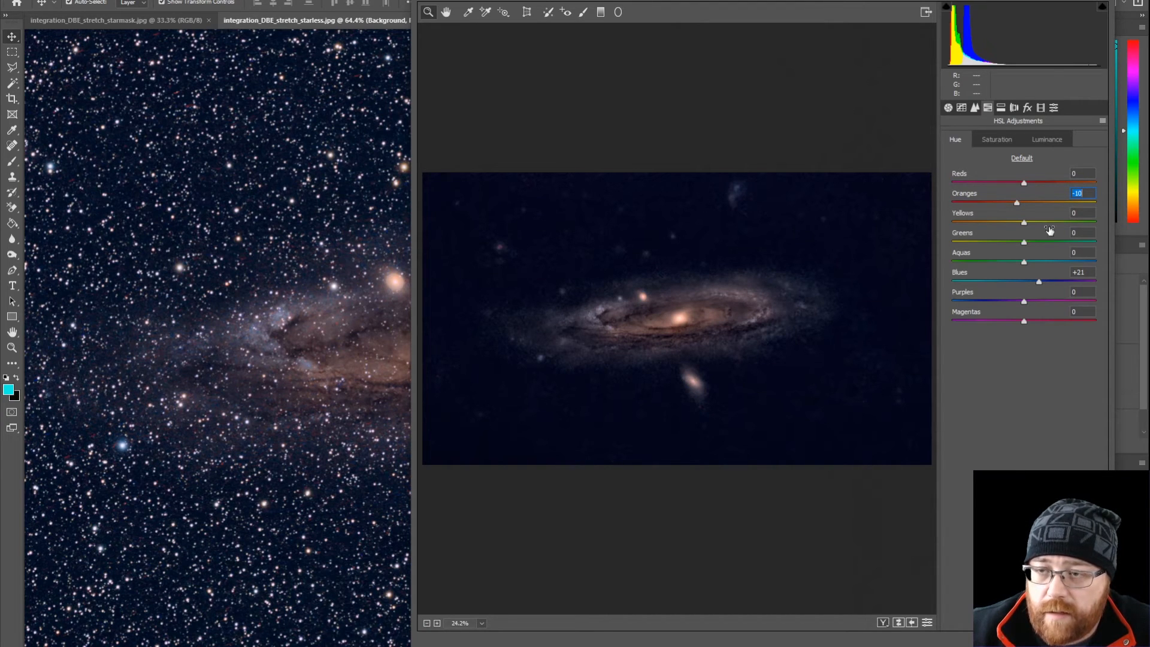
Step: Set the HSL luminance of the Yellows to +6 and the Oranges to +20, and apply the Camera Raw filter
click(1041, 141)
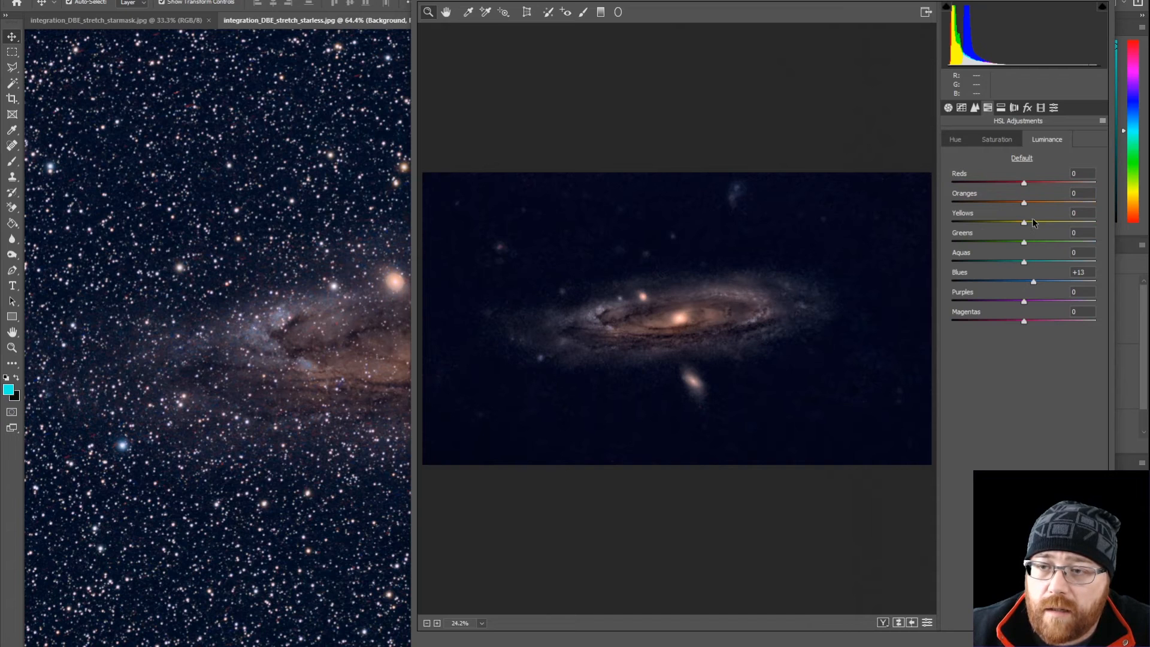
mouse_move(1029, 223)
mouse_down()
mouse_move(1042, 221)
mouse_move(1020, 222)
mouse_move(1035, 203)
mouse_move(1029, 225)
mouse_up()
click(1049, 203)
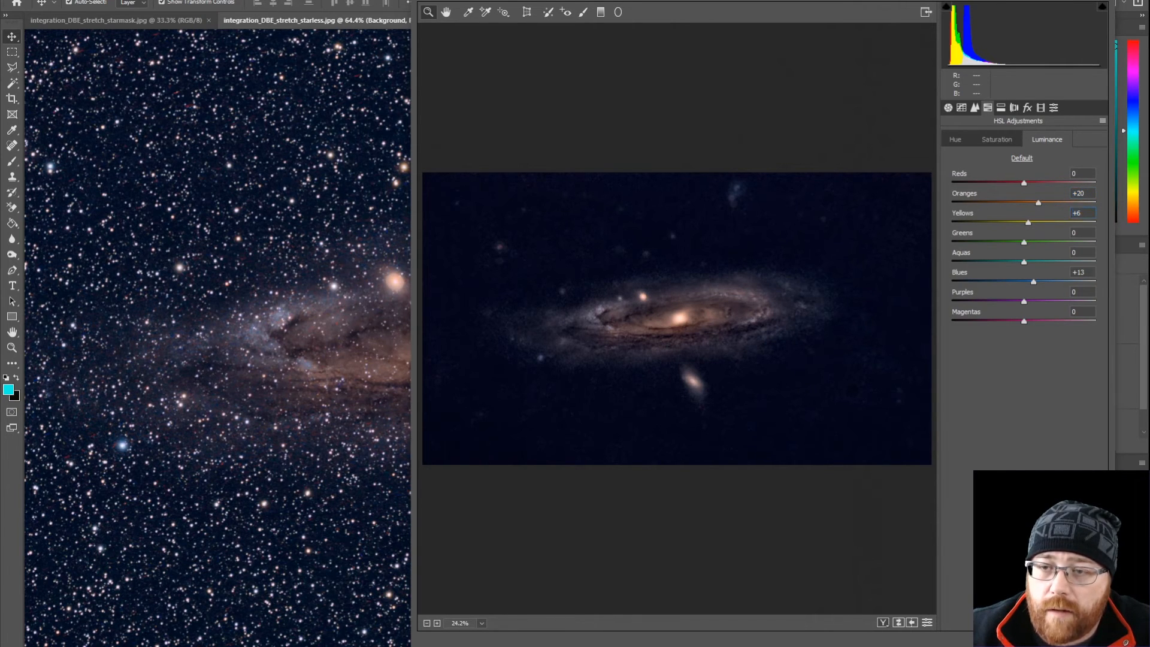
key(Return)
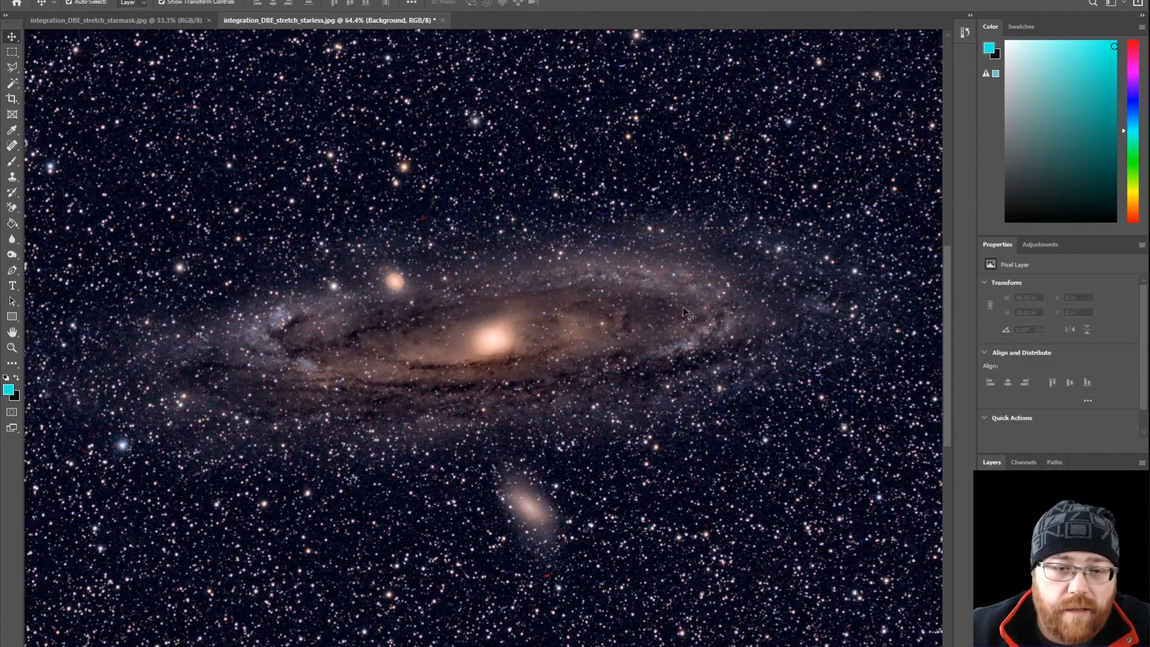
Step: Try brightening the Background galaxy layer in the Camera Raw Filter with a tone curve point at input 87, output 162
scroll(557, 359, down, 5)
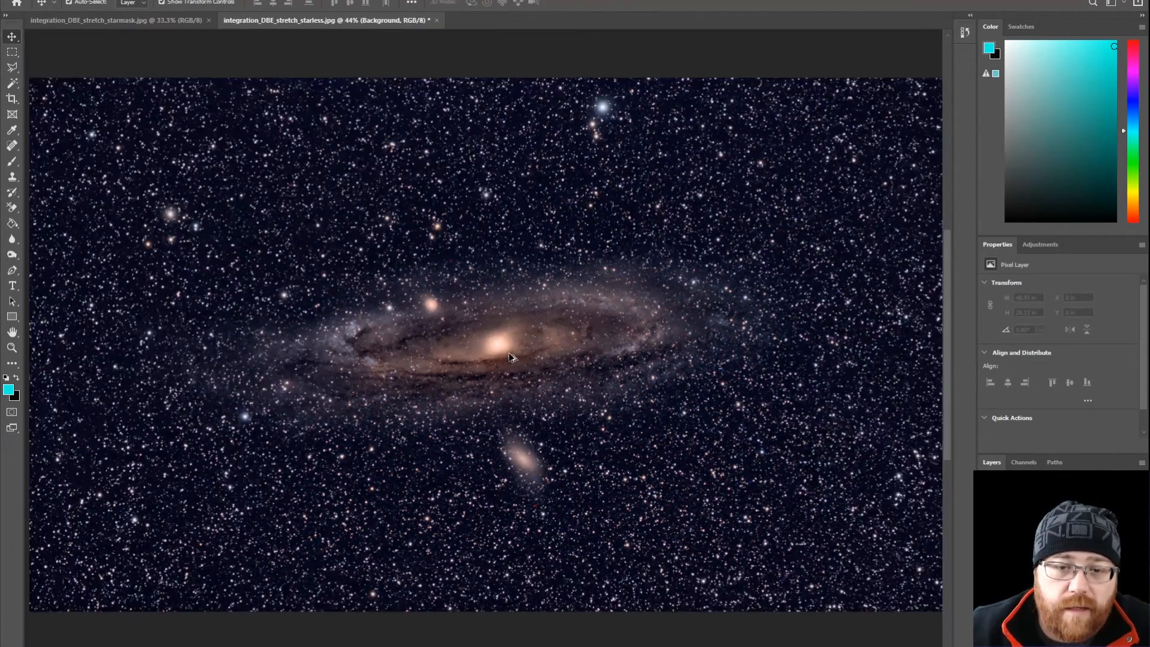
scroll(390, 357, up, 3)
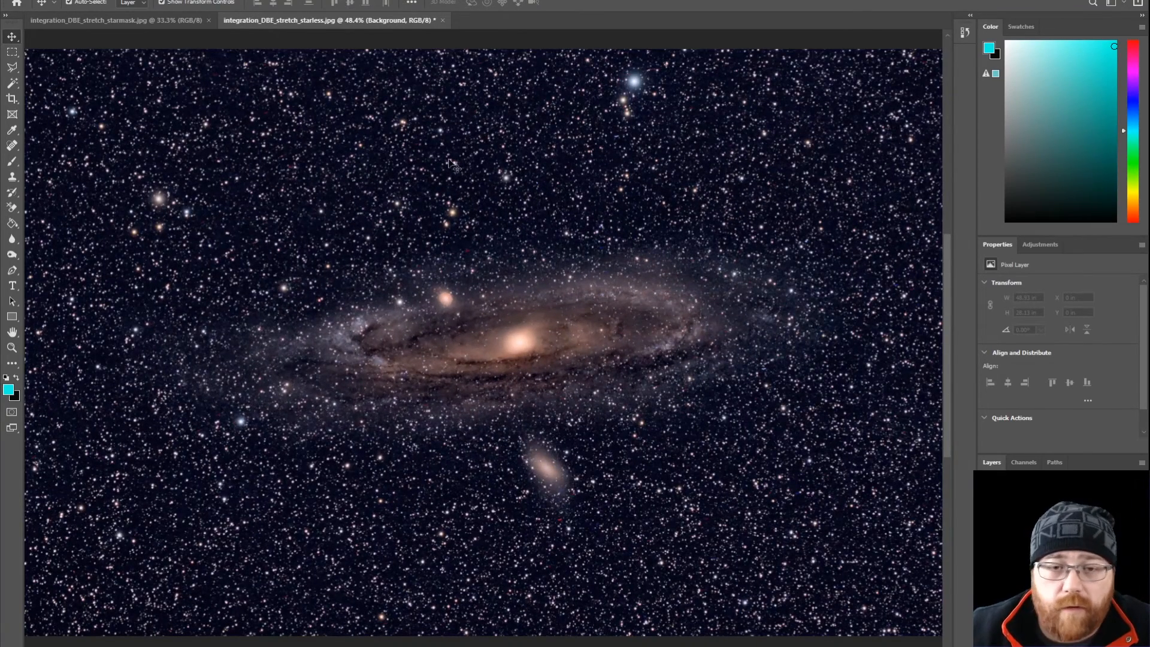
click(171, 1)
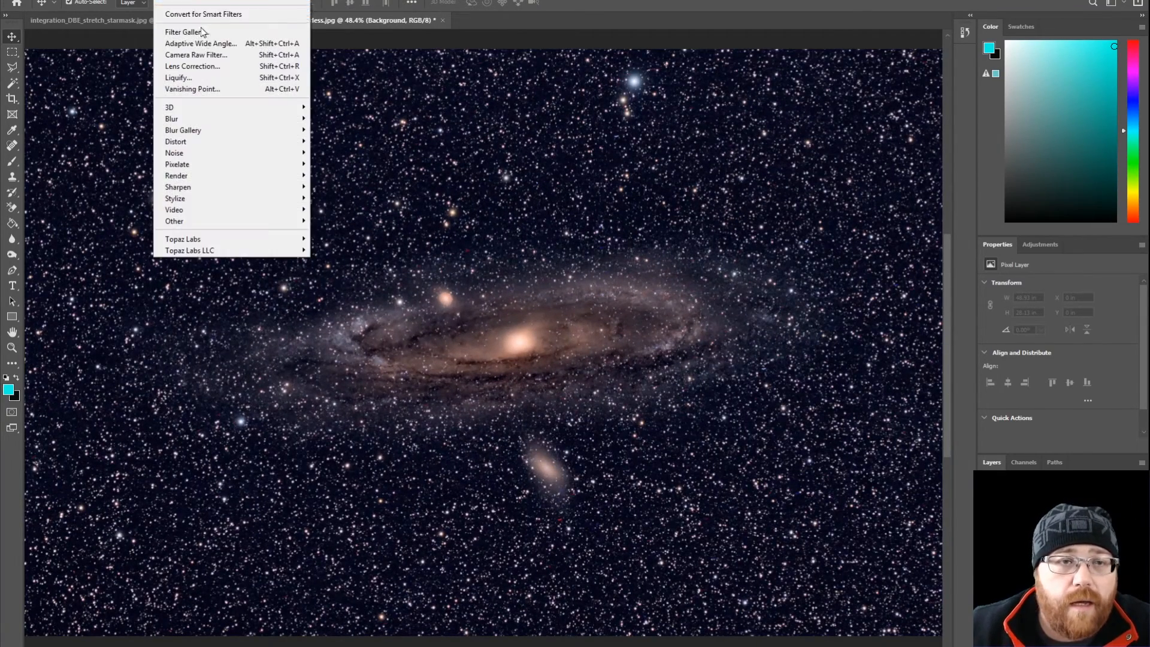
click(207, 55)
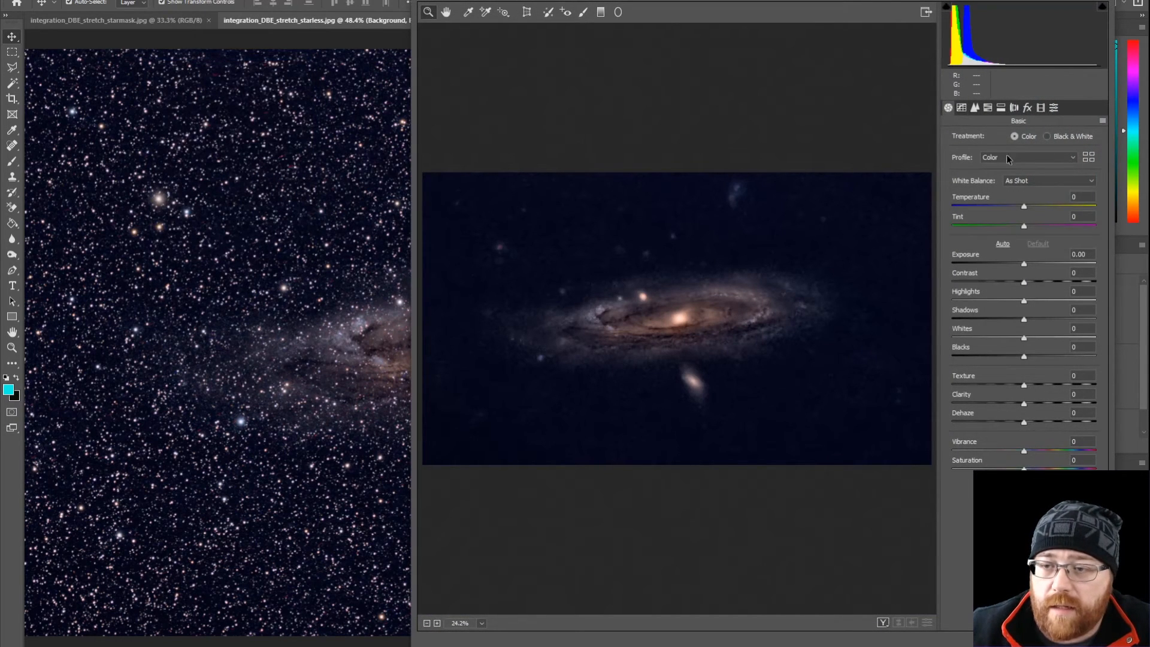
click(962, 109)
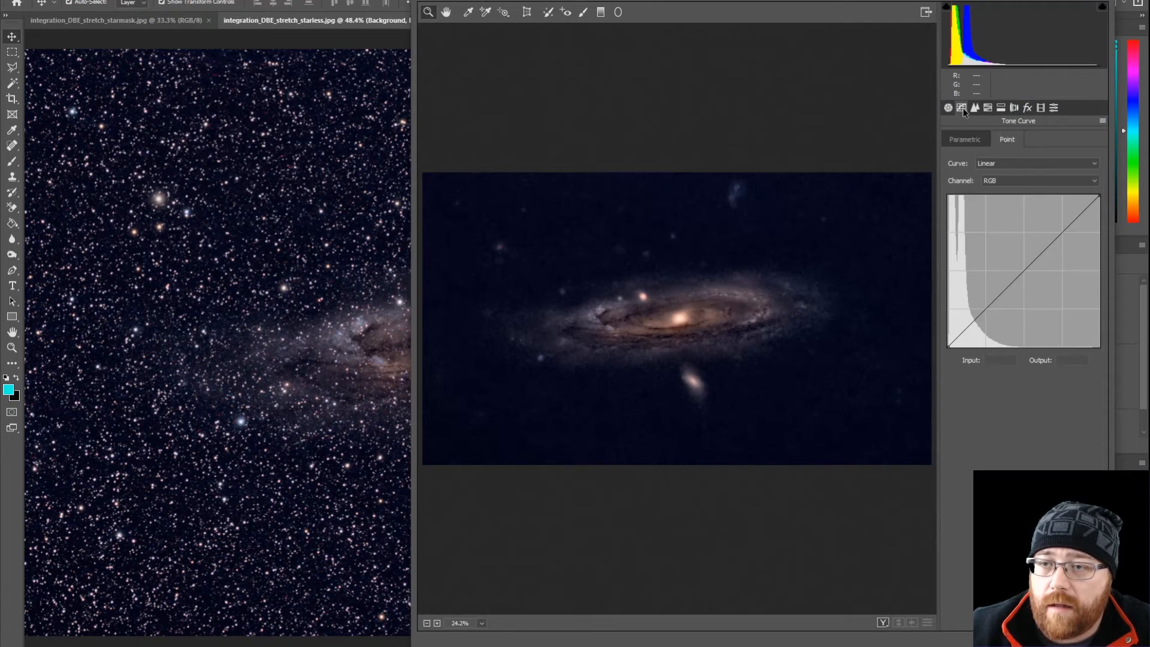
drag(1009, 277, 1000, 249)
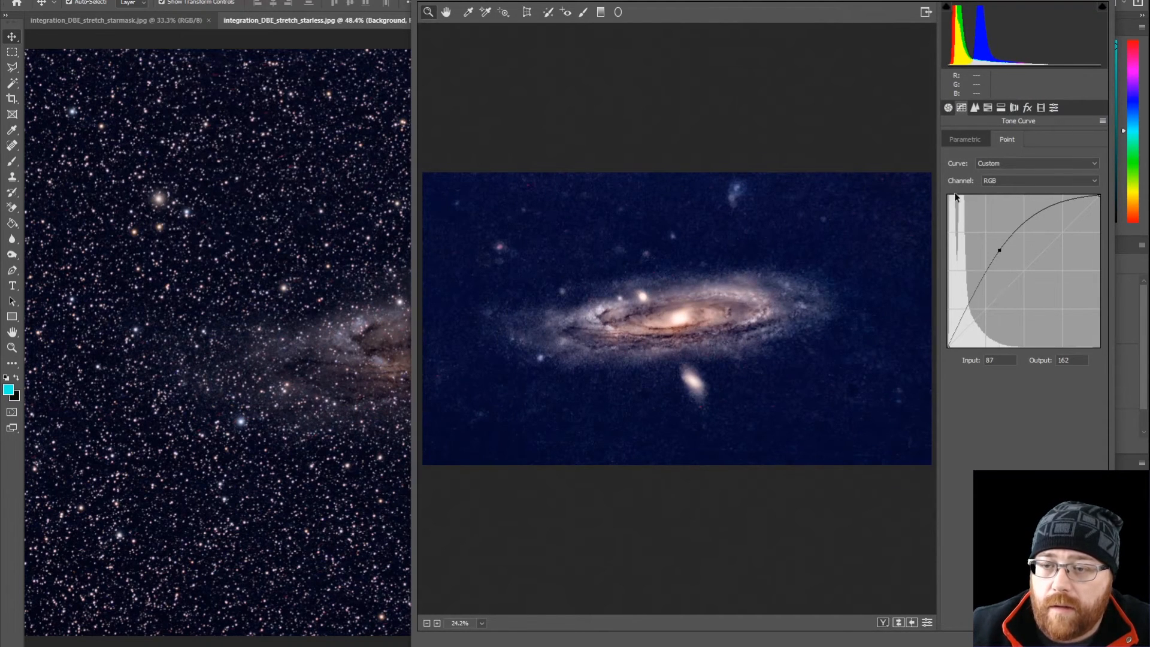
Step: Lower Blacks to -68, apply the Camera Raw filter to the galaxy layer and undo it
click(949, 108)
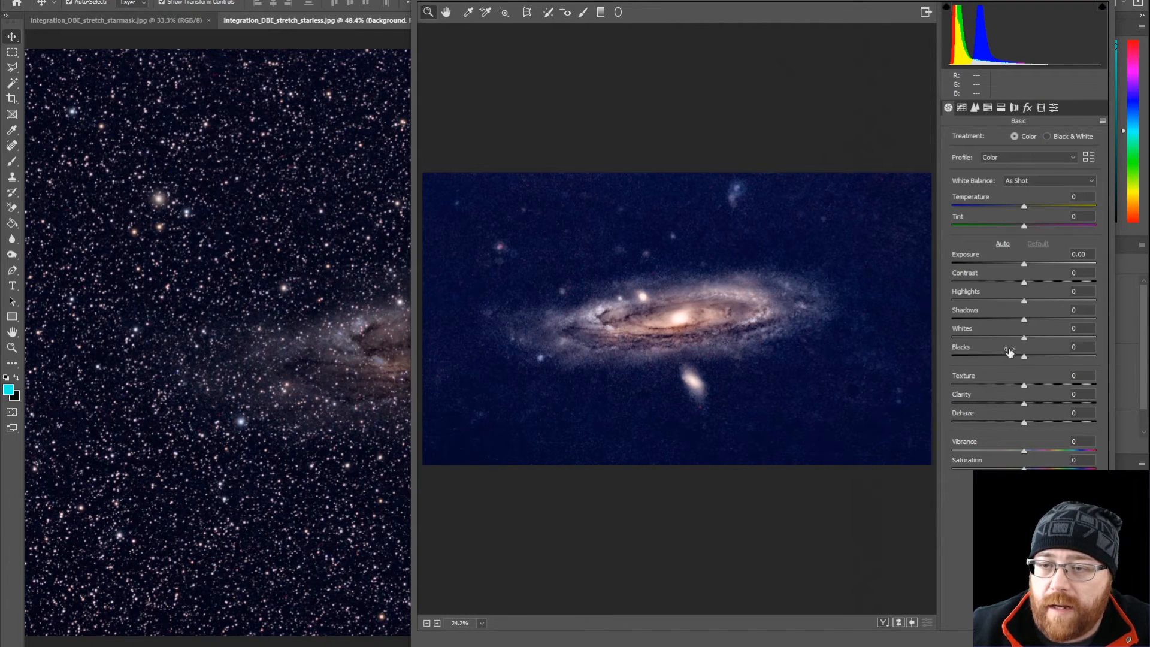
drag(1024, 358, 973, 356)
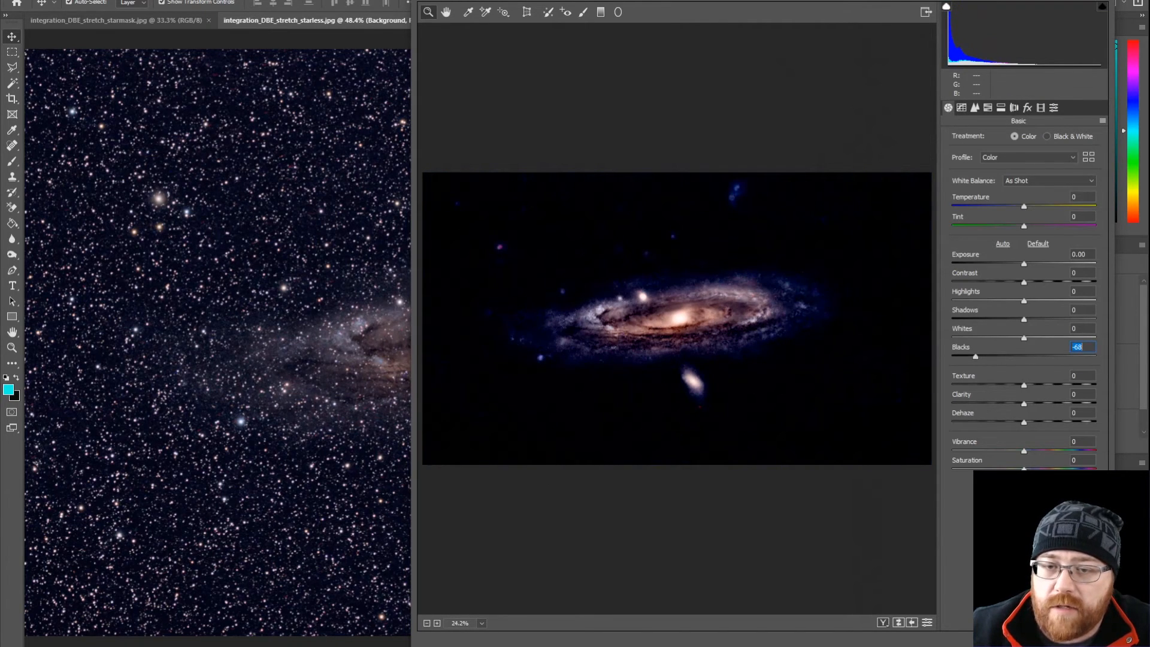
key(Return)
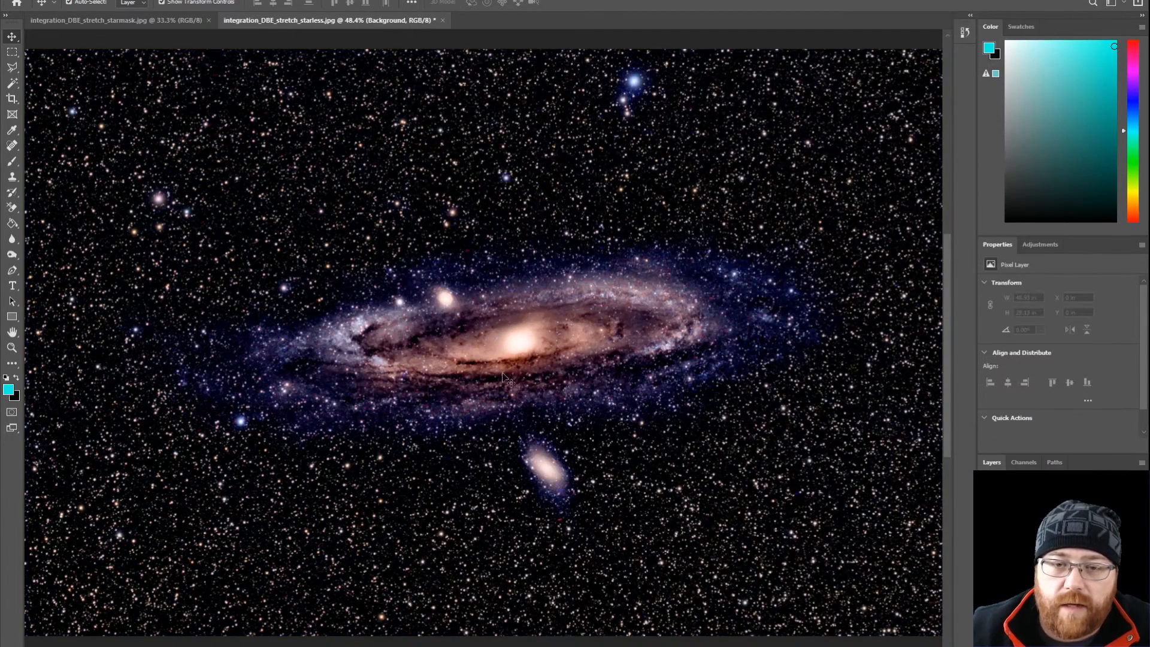
key(ctrl+z)
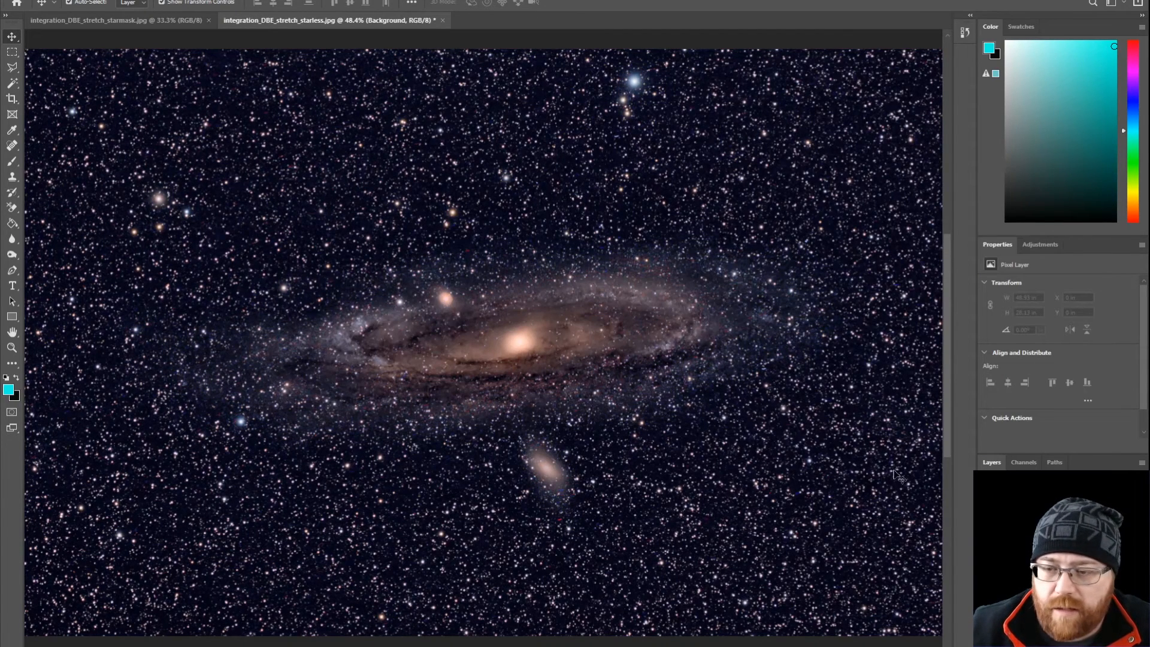
Step: Try a Curves adjustment layer that lifts the darker tones of the image, and delete that layer
click(1027, 245)
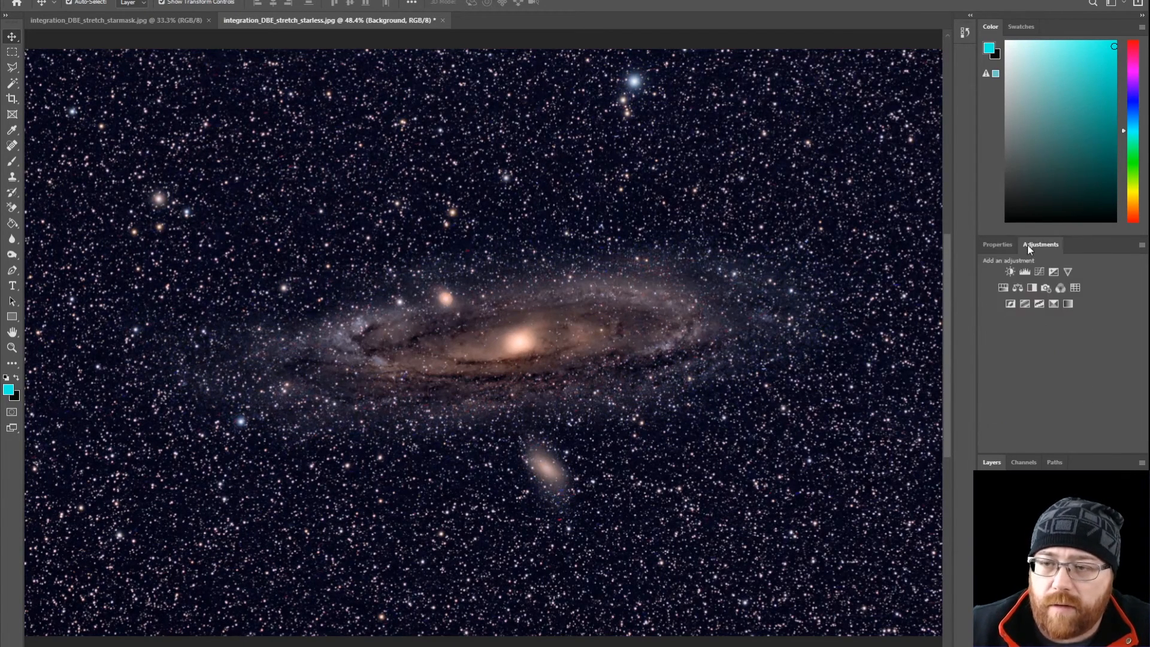
click(1041, 275)
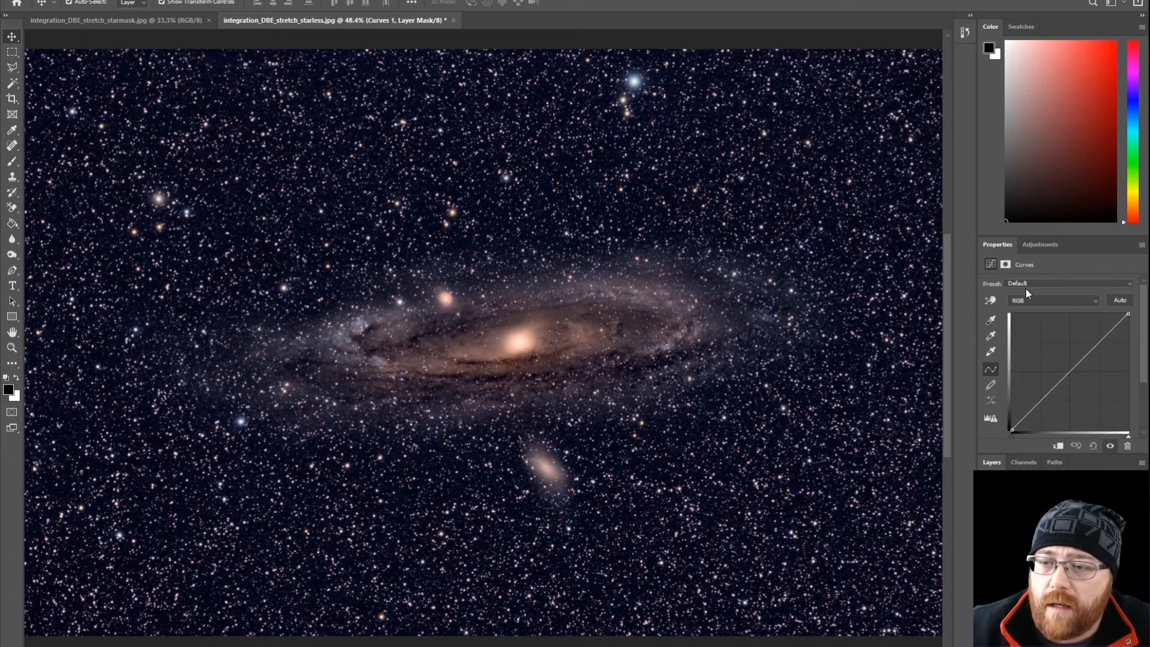
click(1040, 395)
drag(1041, 396, 1042, 386)
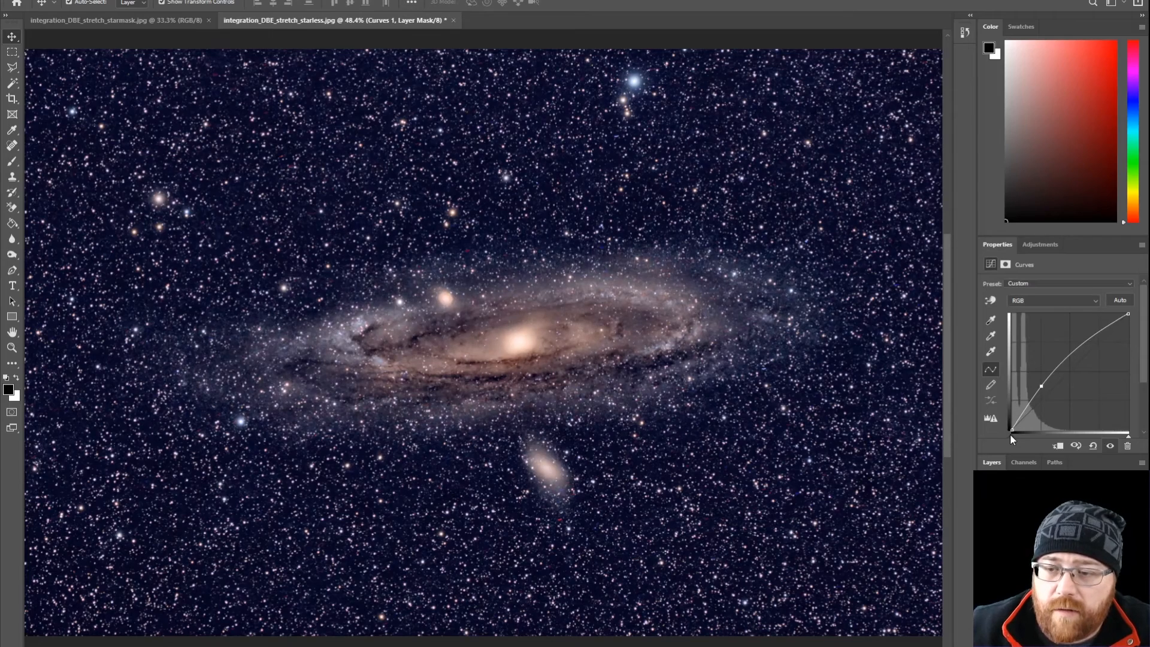
mouse_move(1012, 434)
mouse_down()
mouse_move(1024, 436)
mouse_move(997, 435)
mouse_up()
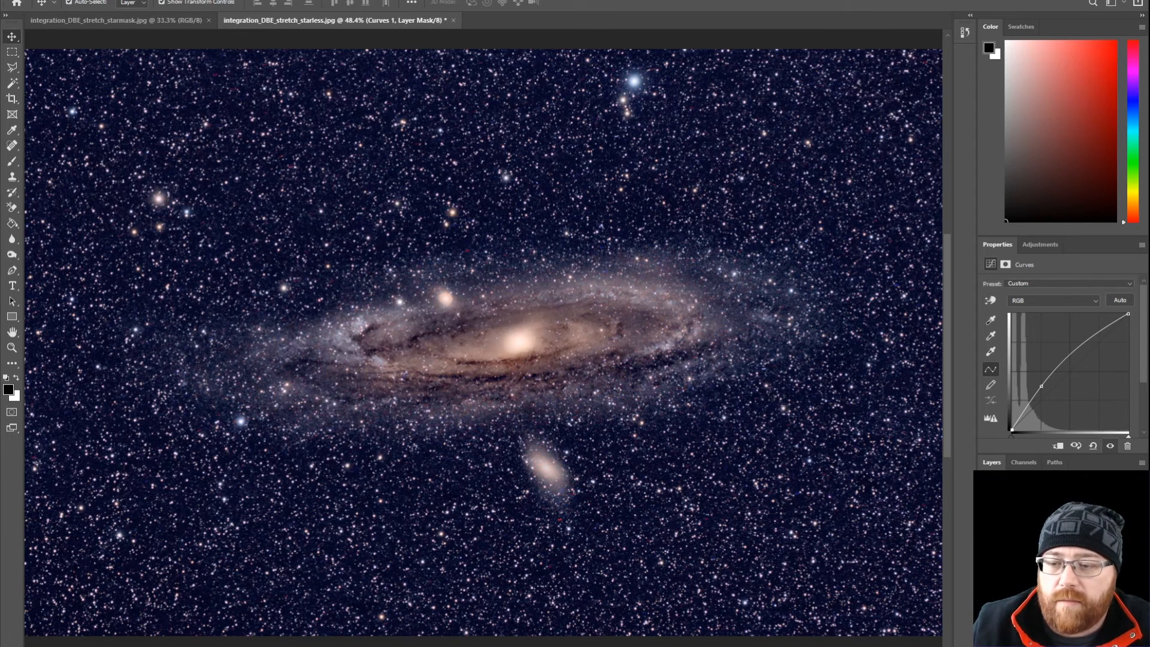
ctrl+click(1055, 554)
key(Delete)
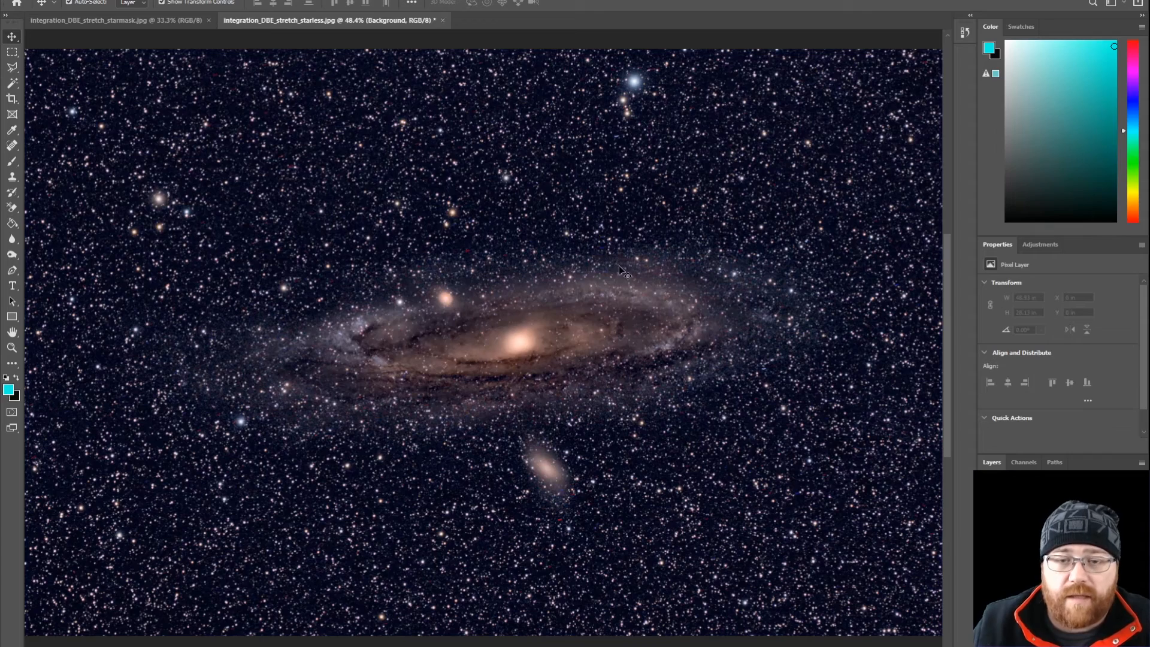
scroll(566, 264, down, 2)
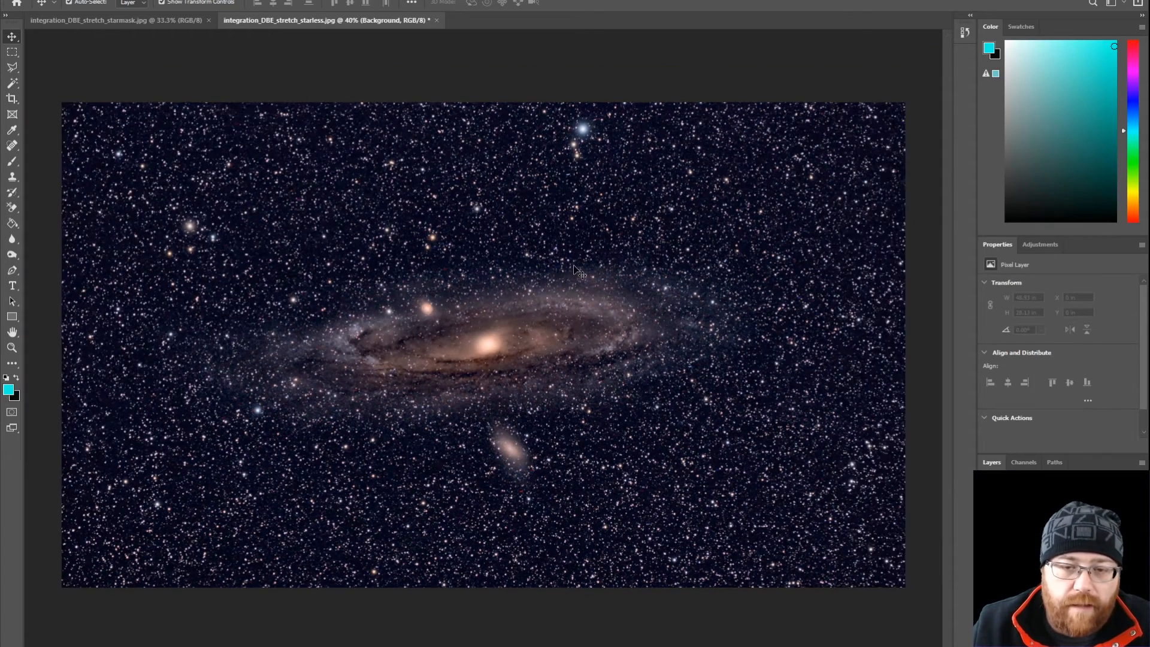
scroll(498, 273, up, 1)
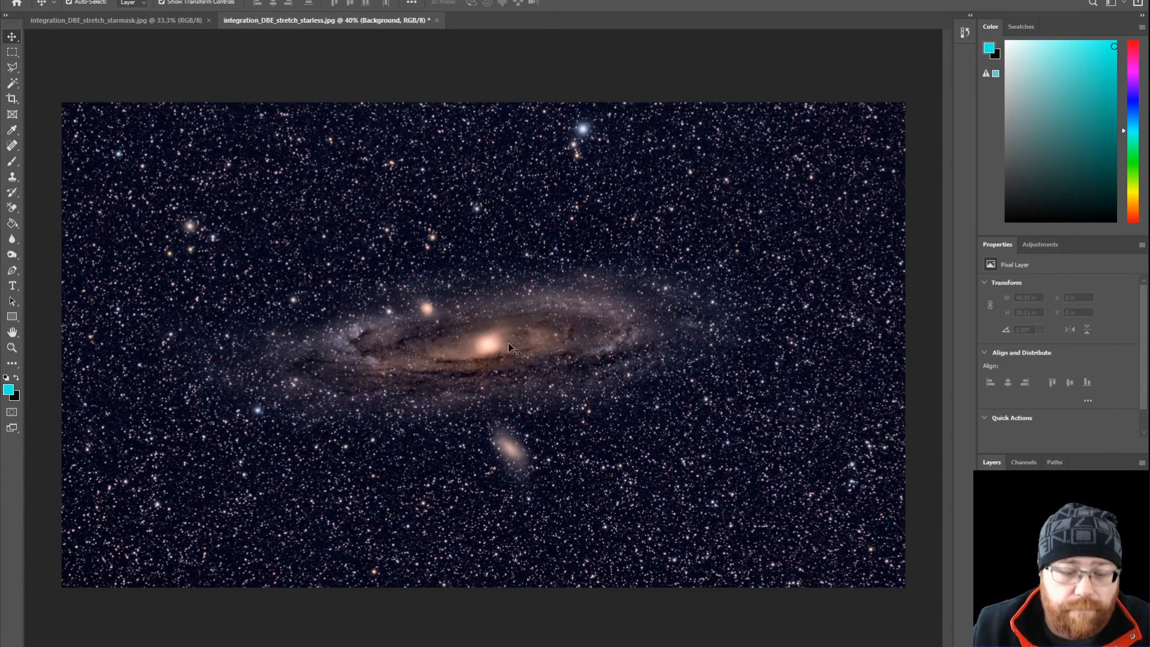
scroll(486, 345, up, 5)
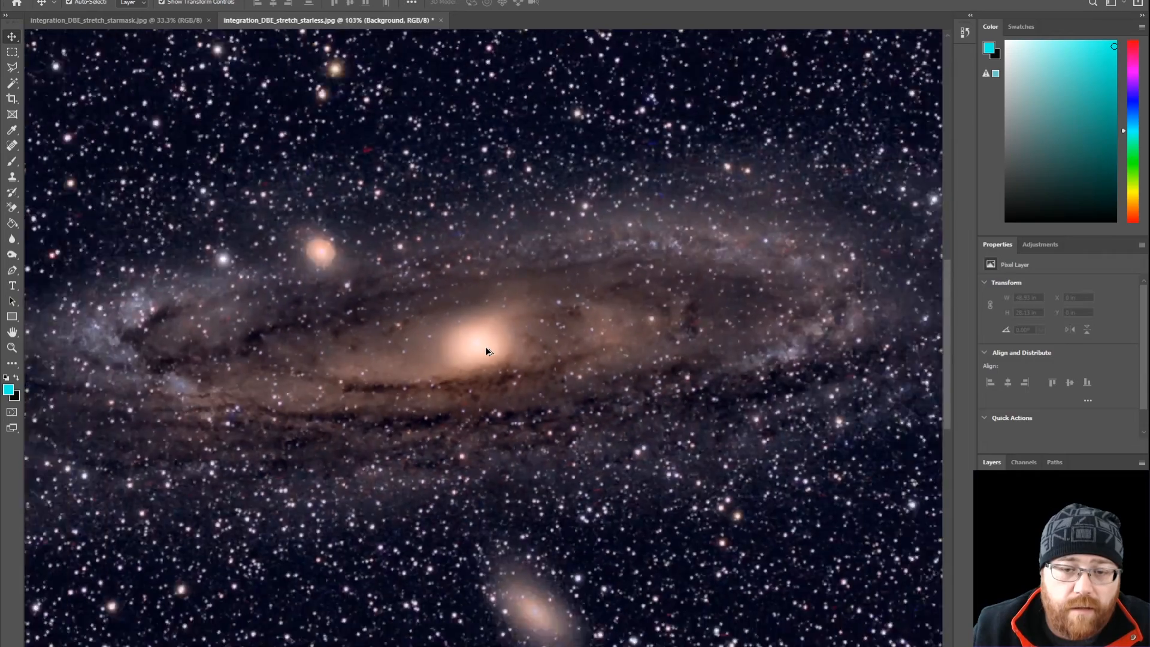
scroll(486, 350, down, 5)
Step: Save the layered image in Photoshop format as integration_DBE_stretch_step1.psd with Maximize Compatibility enabled
click(24, 0)
click(75, 128)
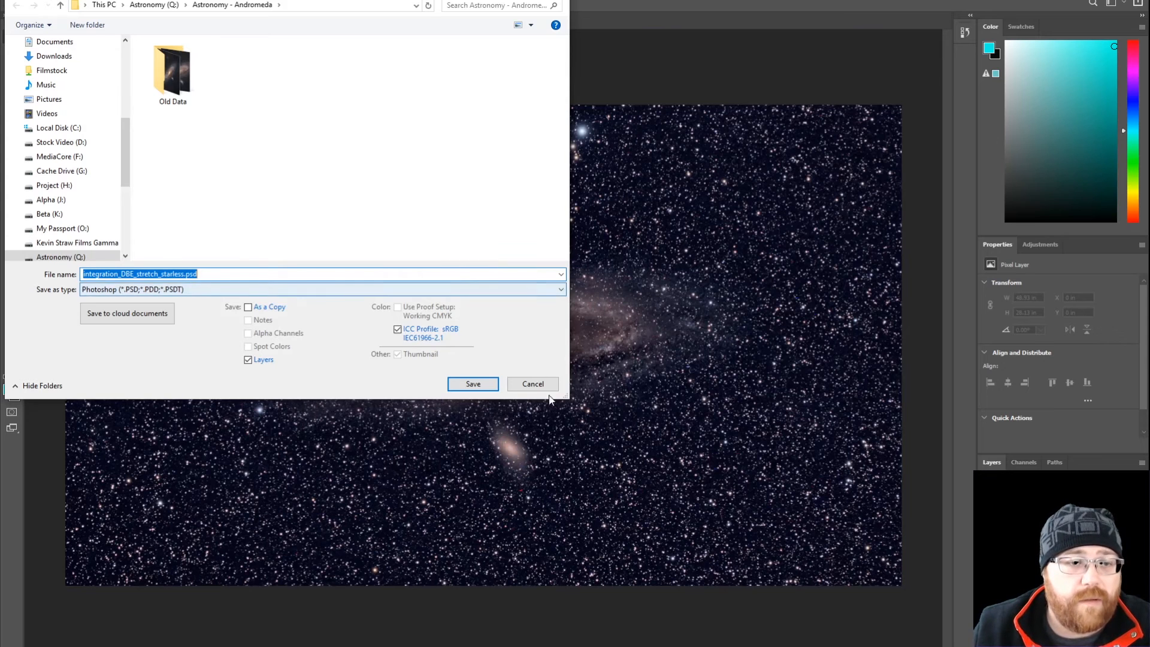
click(178, 275)
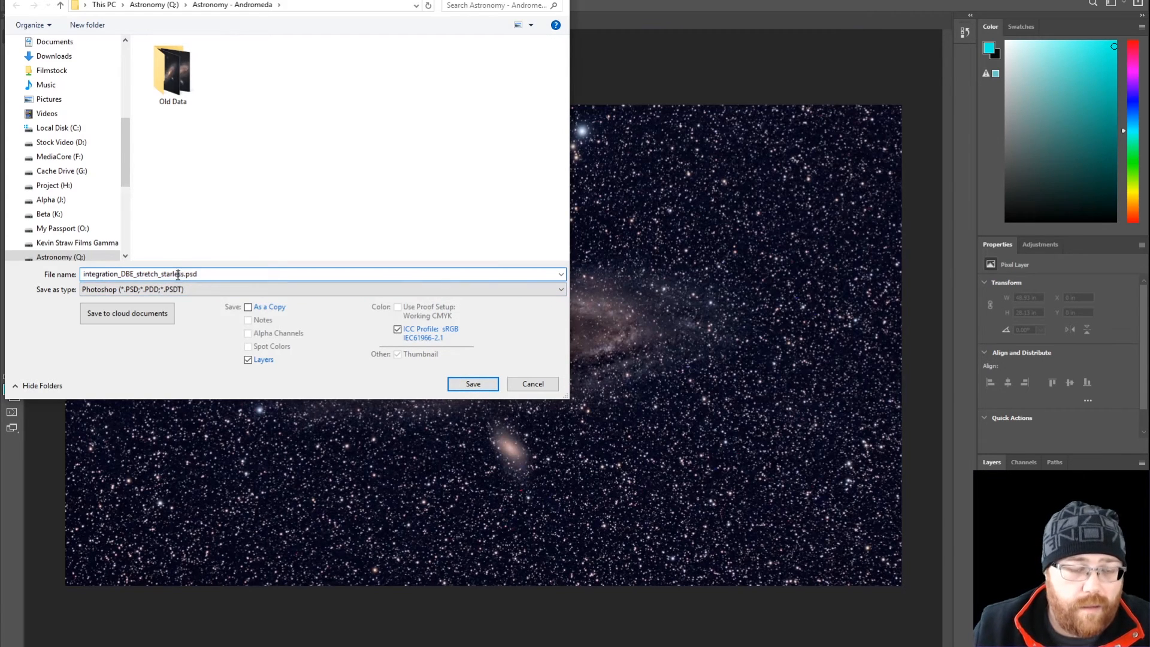
double_click(178, 275)
click(178, 275)
drag(161, 274, 187, 273)
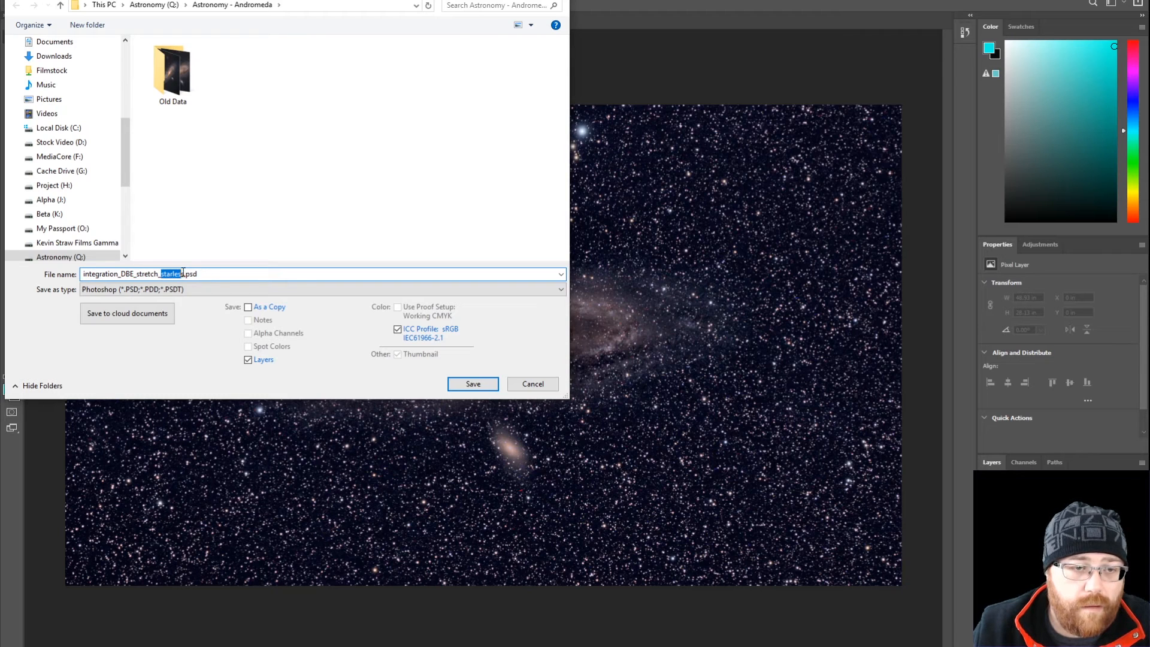
text(step1)
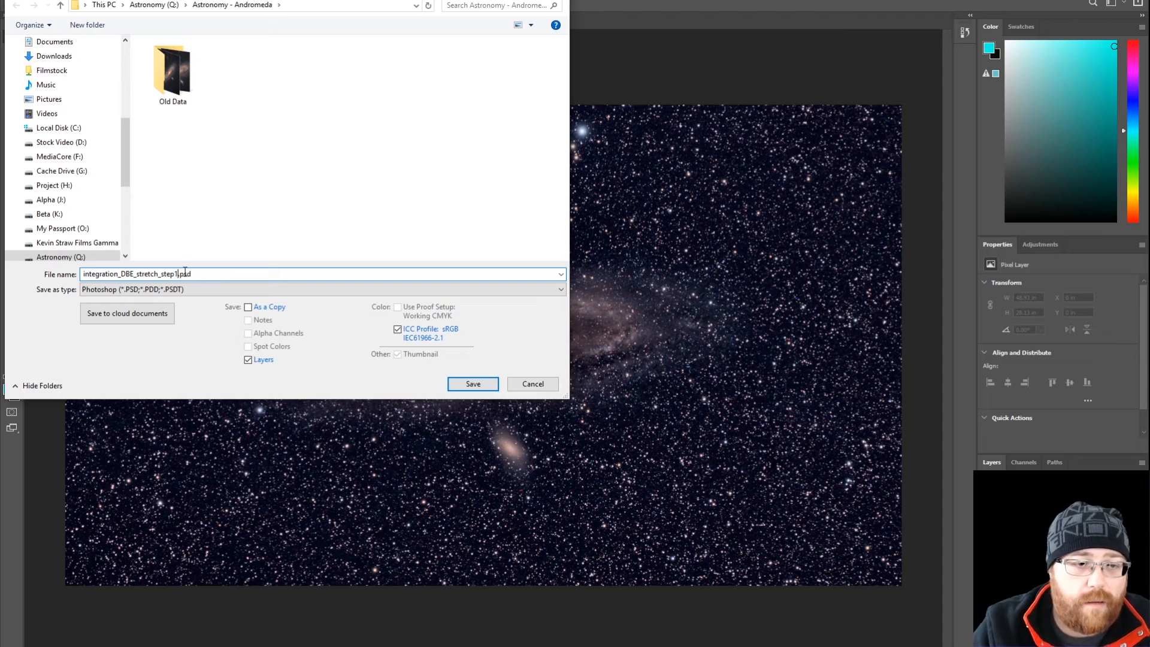
click(483, 384)
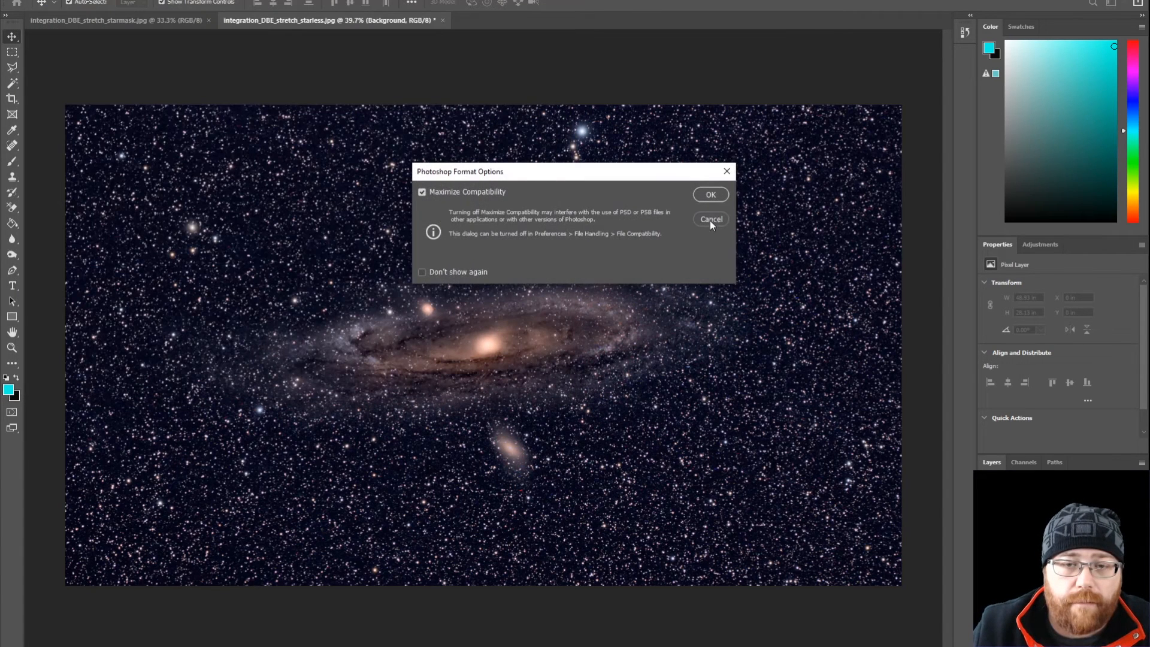
click(712, 197)
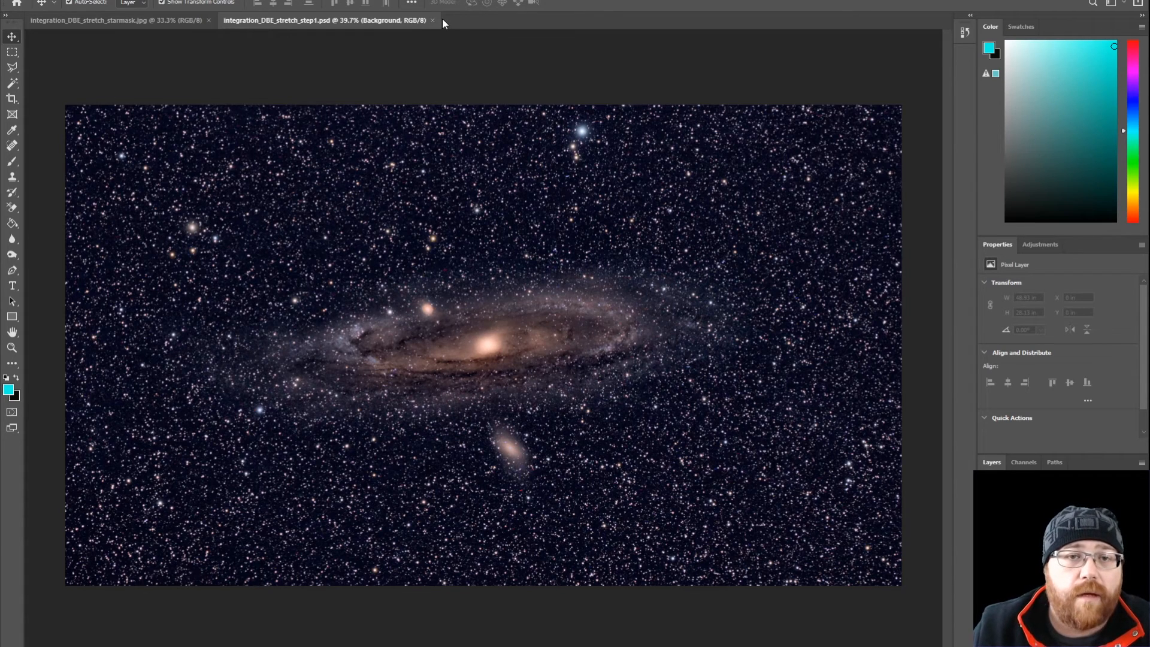
Step: Close the saved document and place integration_DBE_stretch_starless.jpg from the Astronomy - Andromeda folder into the star mask document
click(433, 20)
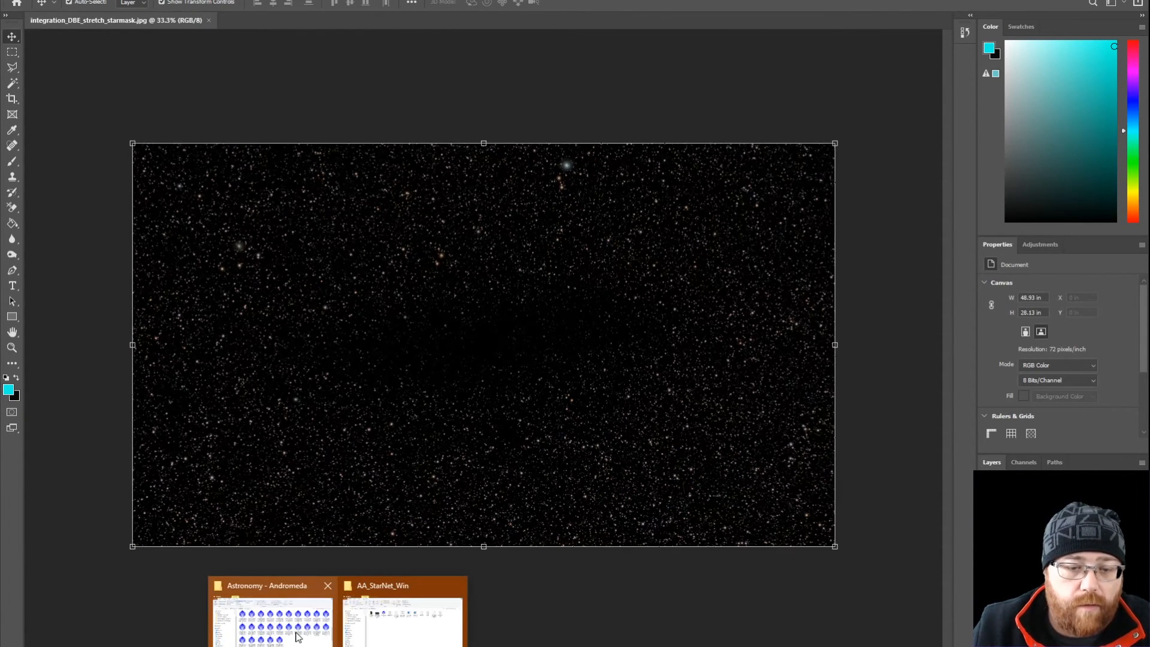
click(303, 632)
scroll(378, 383, up, 7)
scroll(378, 414, down, 11)
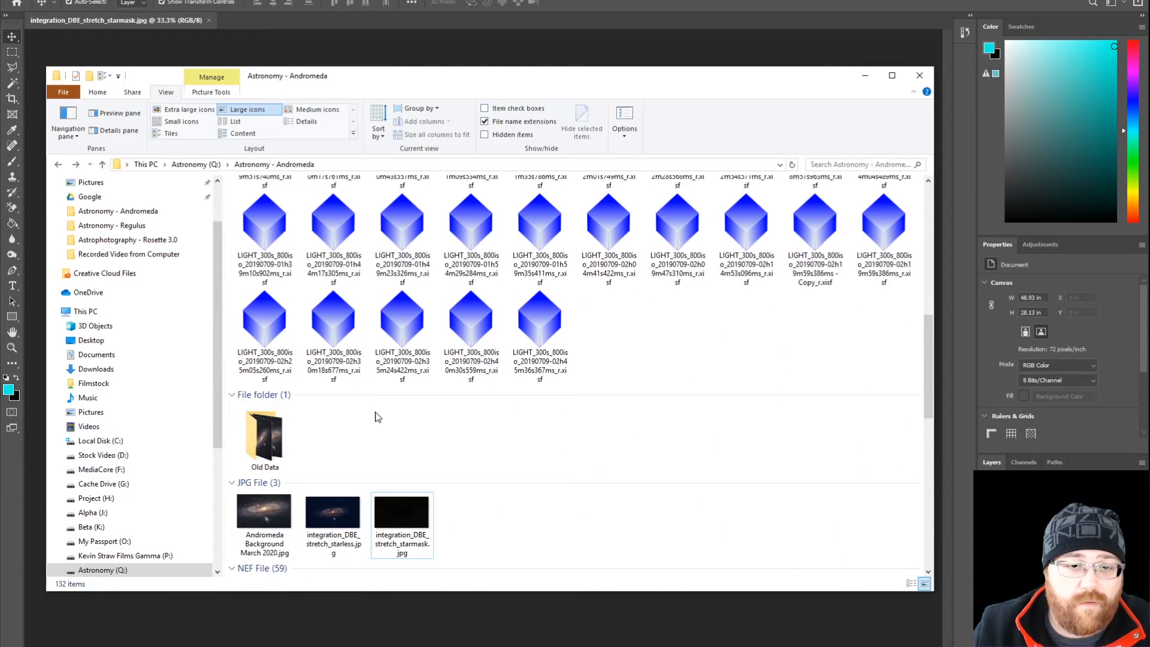
drag(333, 323, 536, 610)
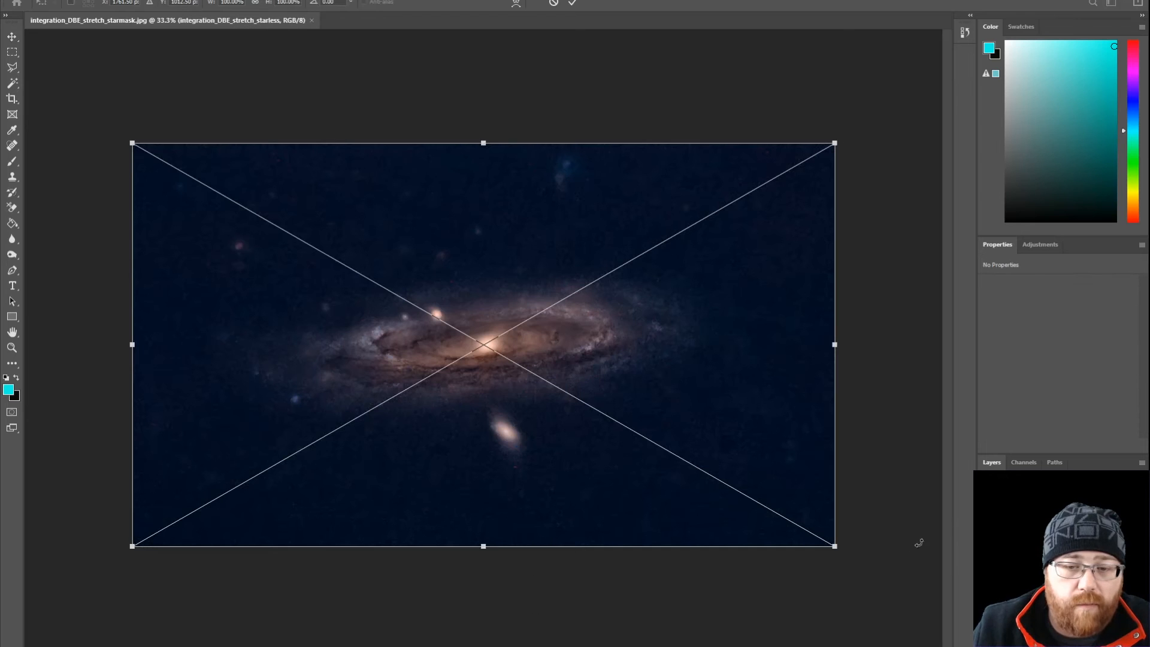
key(Return)
Step: Unlock the star mask Background layer above the placed starless image and set its blend mode to Screen
double_click(1042, 551)
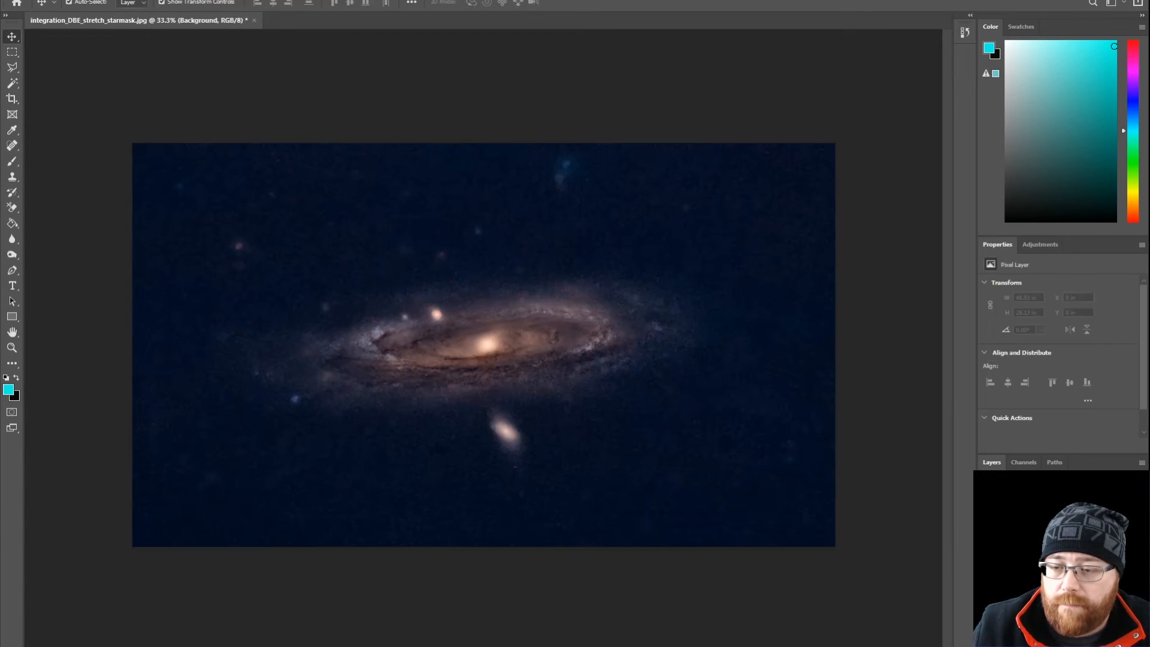
click(671, 188)
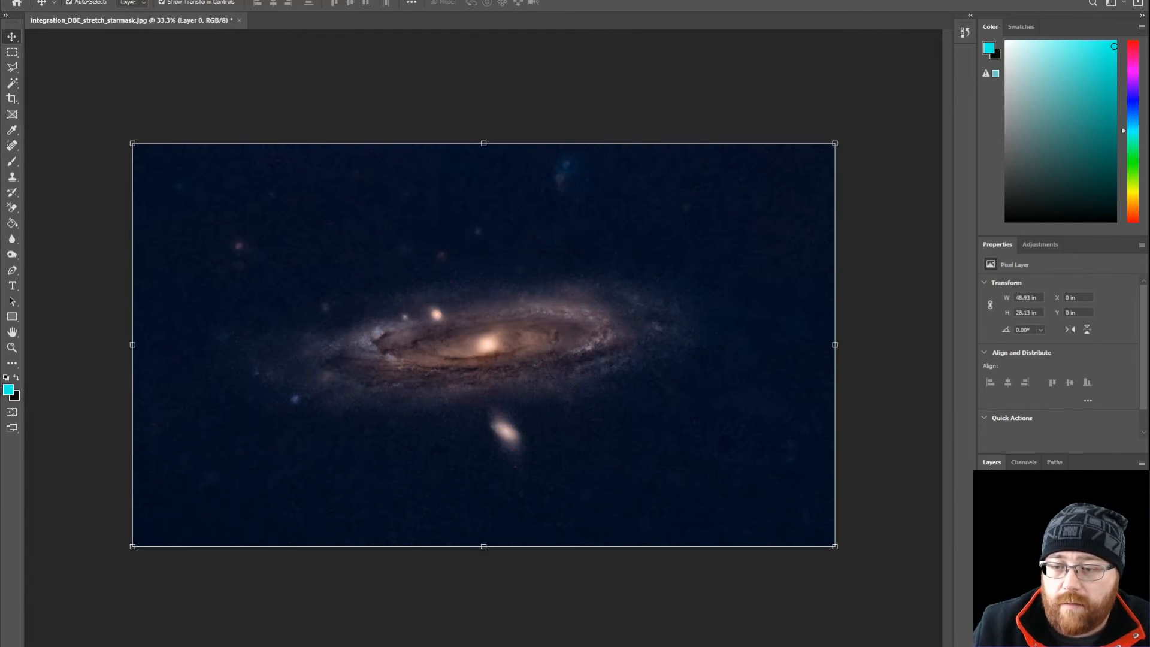
drag(1042, 530, 1042, 560)
click(1042, 530)
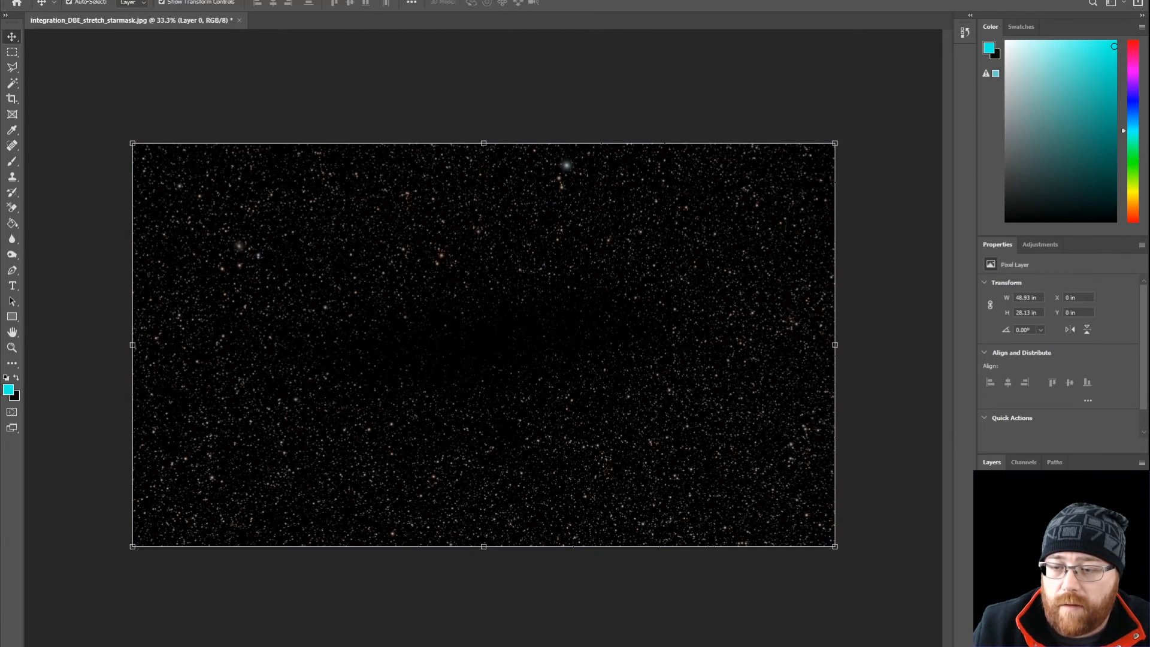
click(1023, 492)
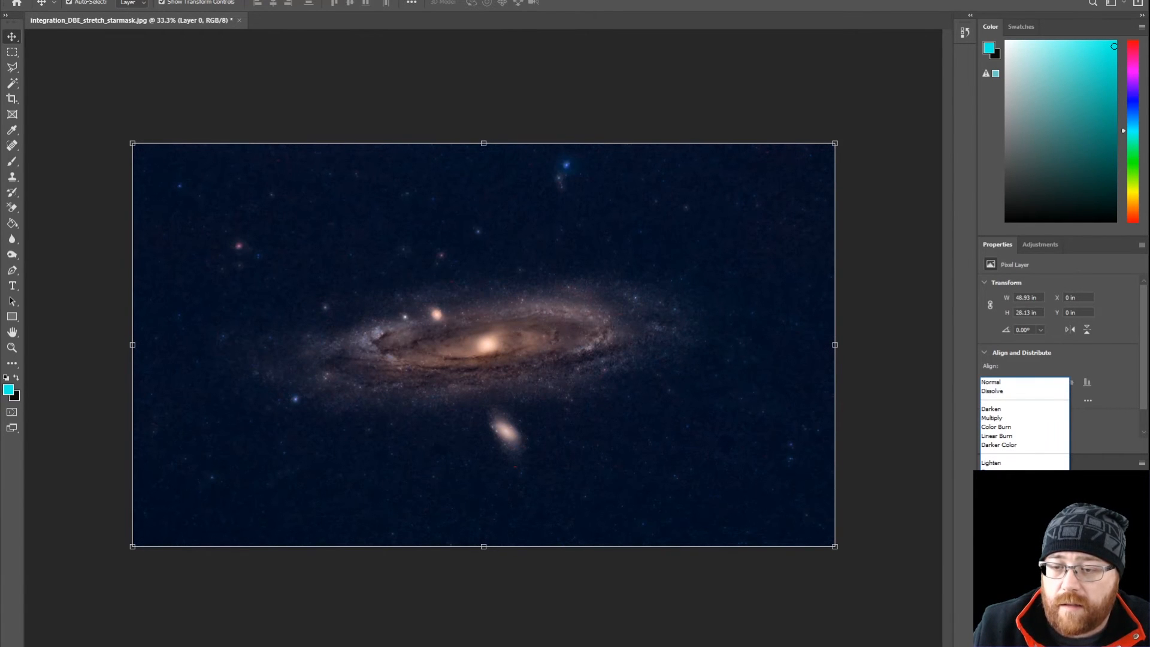
click(1006, 472)
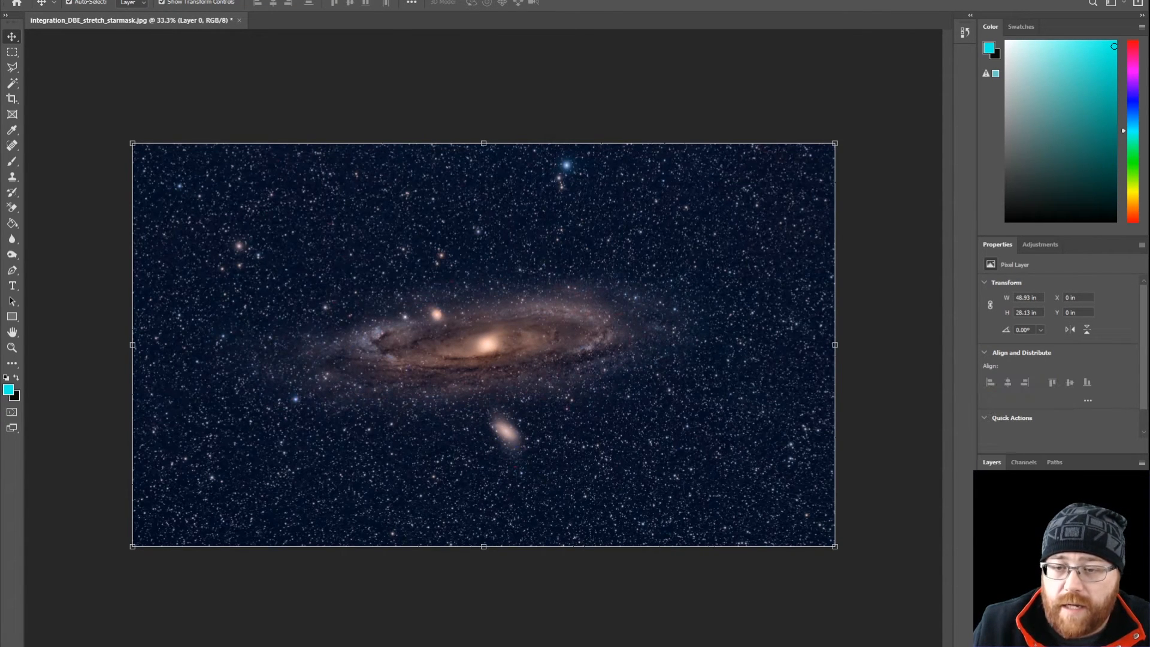
right_click(1055, 532)
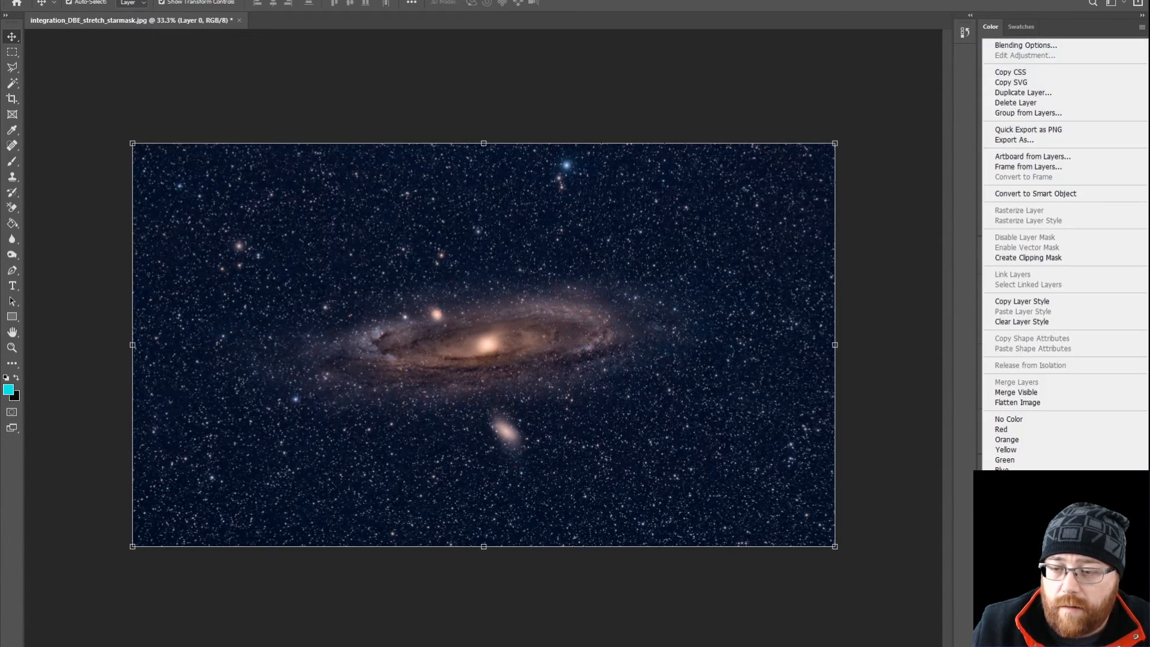
click(1014, 105)
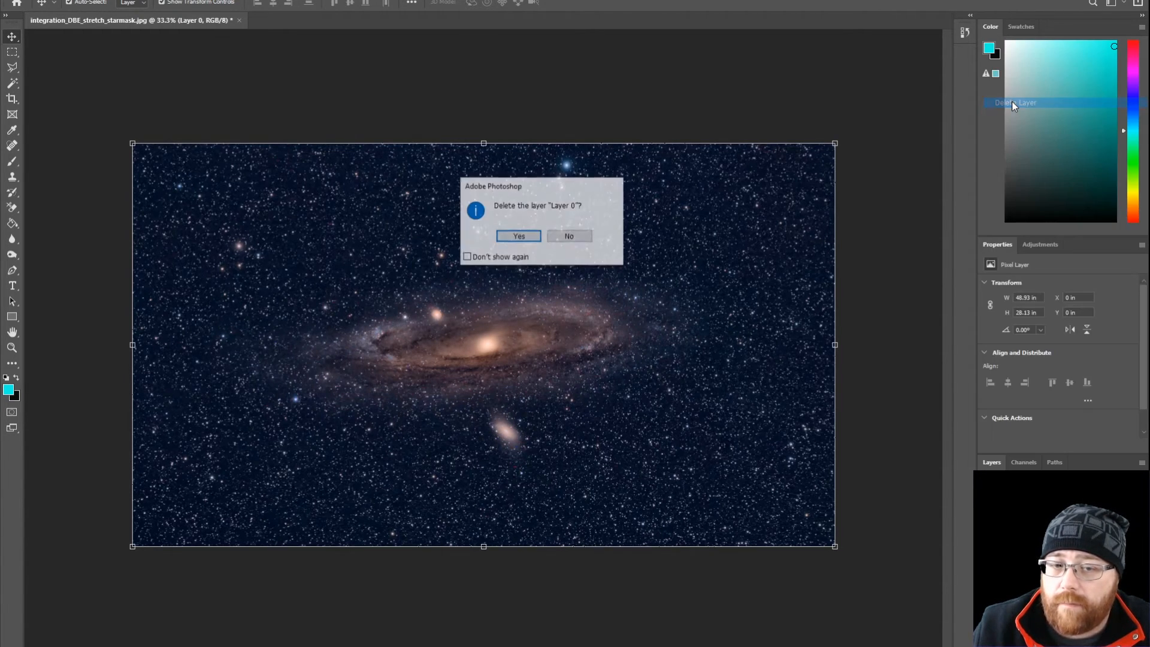
click(580, 239)
Step: Duplicate the star mask layer Layer 0 within the same document and adjust how the copy blends over the image
right_click(1049, 526)
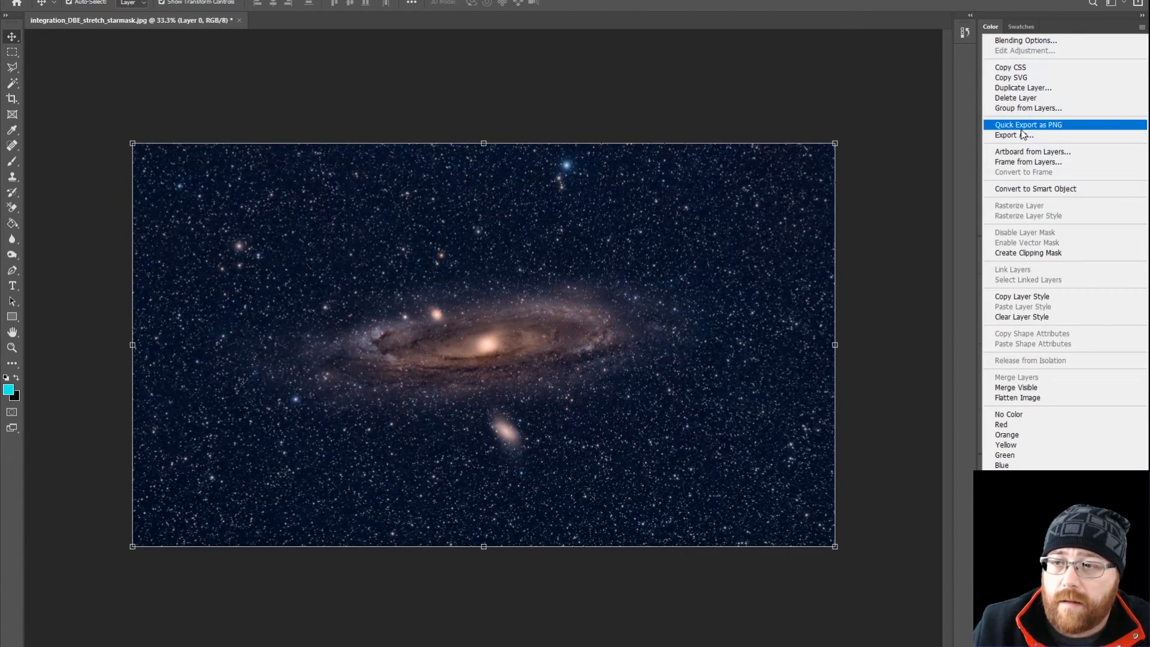
click(1016, 88)
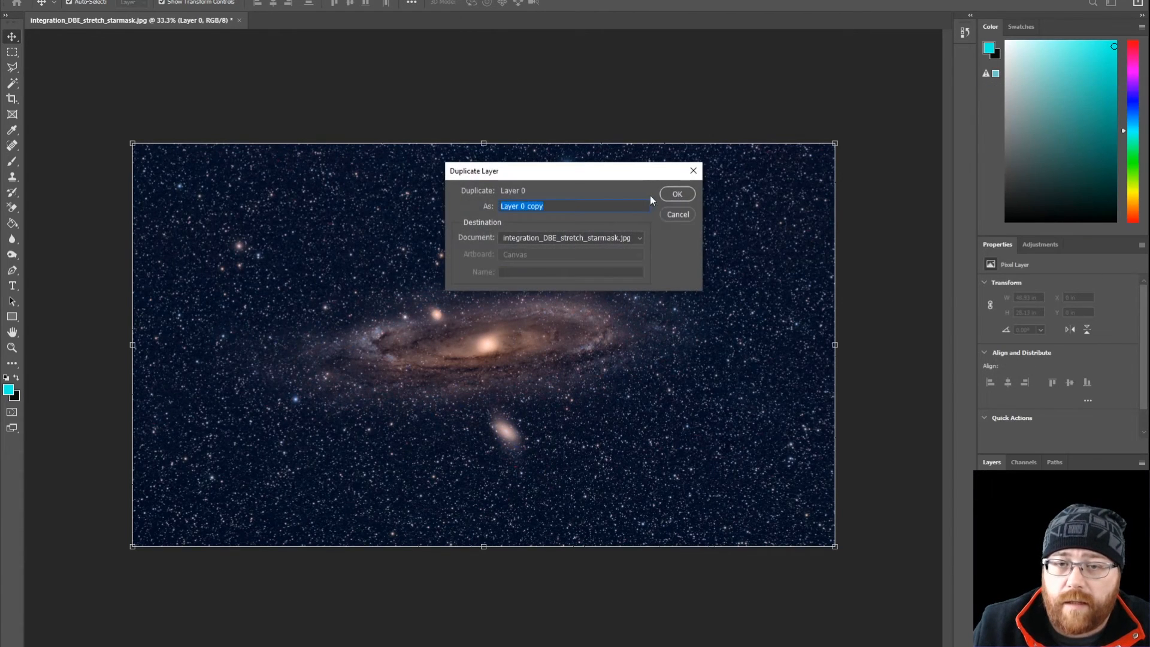
click(677, 194)
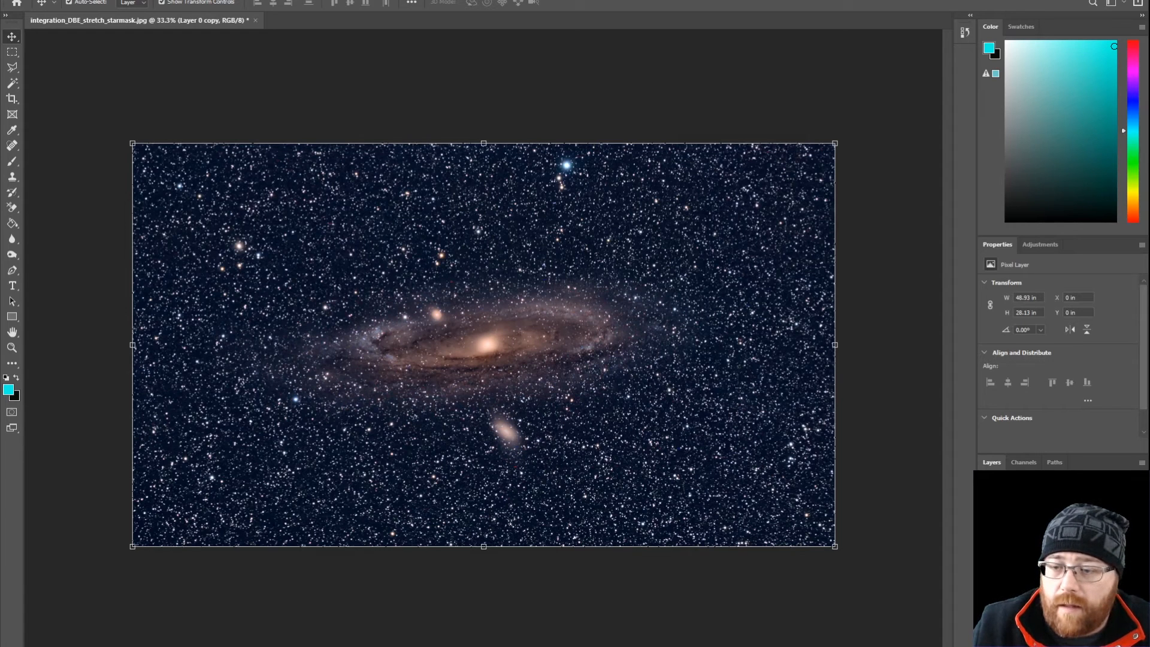
click(1016, 492)
click(1019, 472)
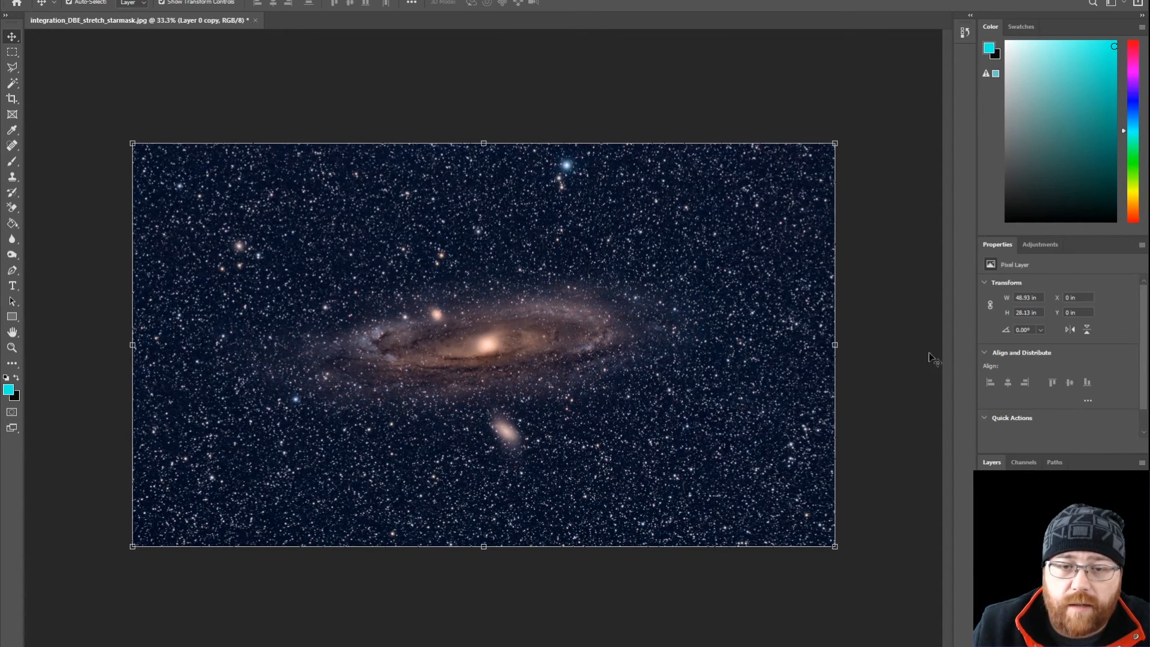
Step: Run Topaz DeNoise AI on the starless layer with Sharpen at 84 and Remove Noise raised above 69
click(1049, 567)
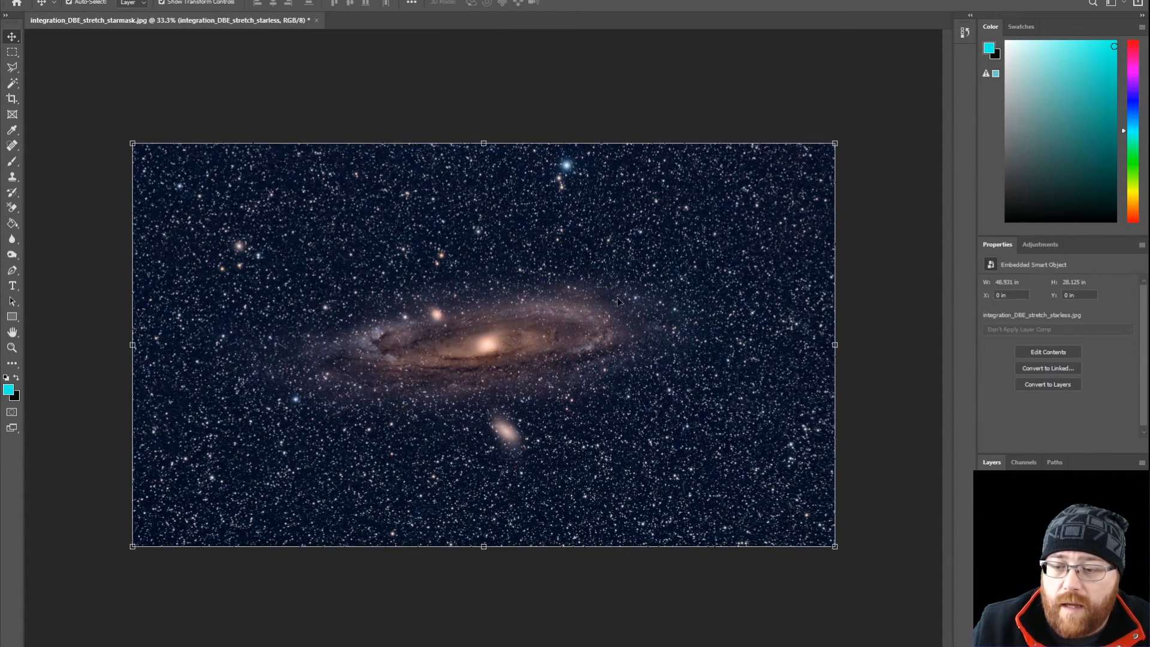
click(165, 0)
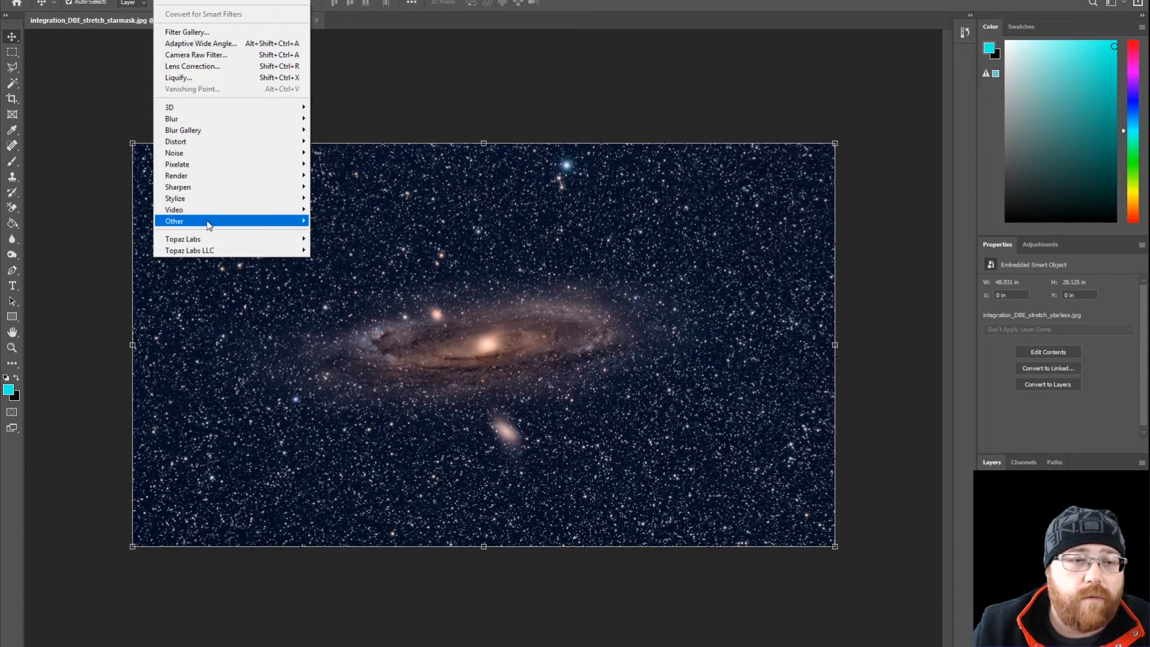
mouse_move(217, 238)
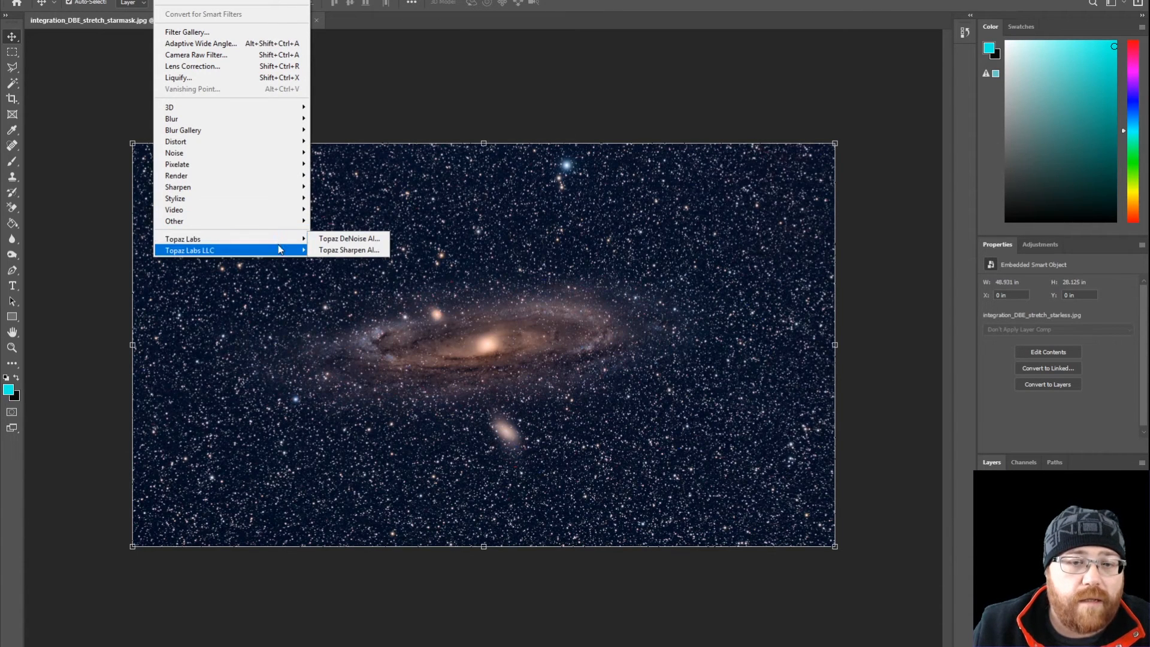
mouse_move(273, 253)
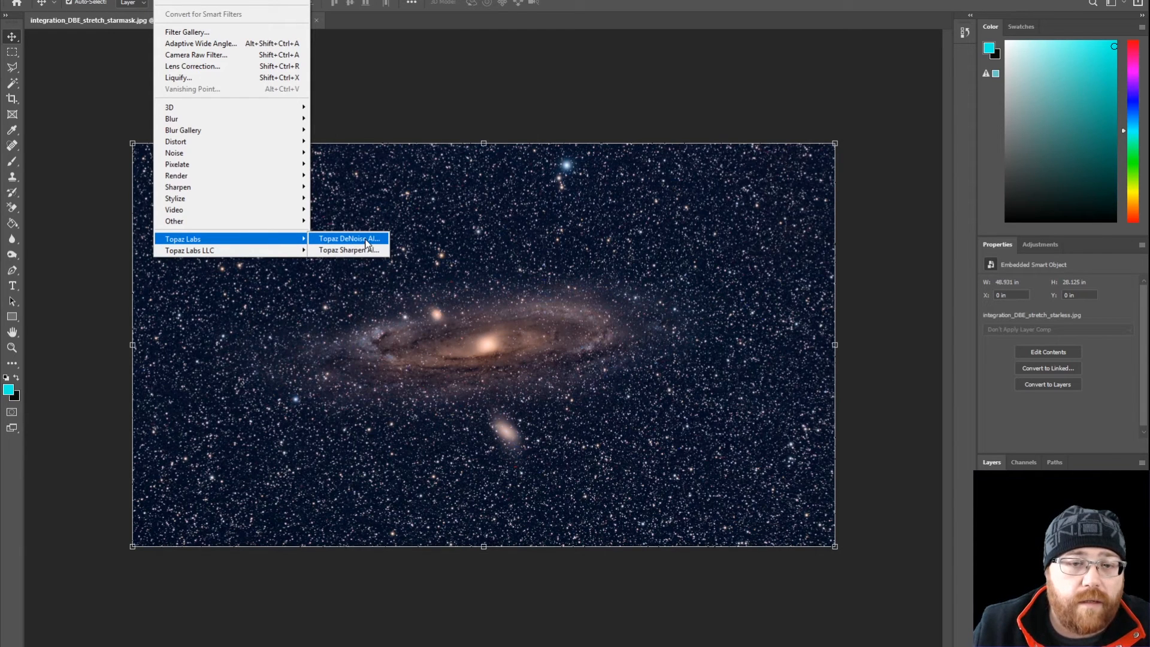
click(350, 238)
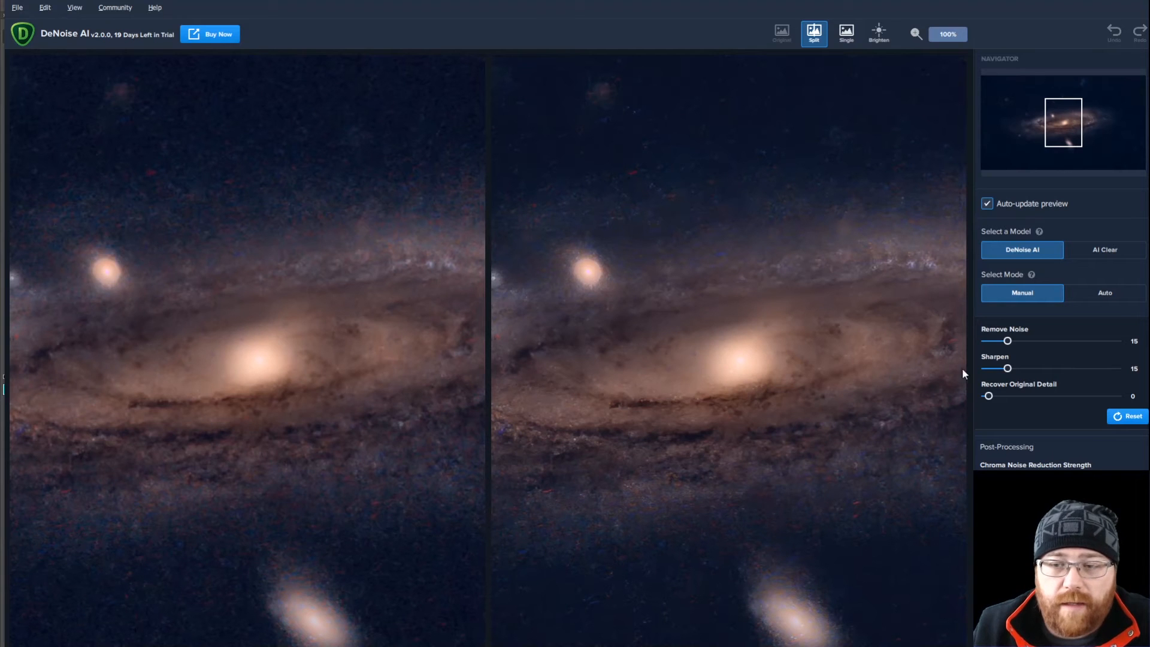
click(1042, 338)
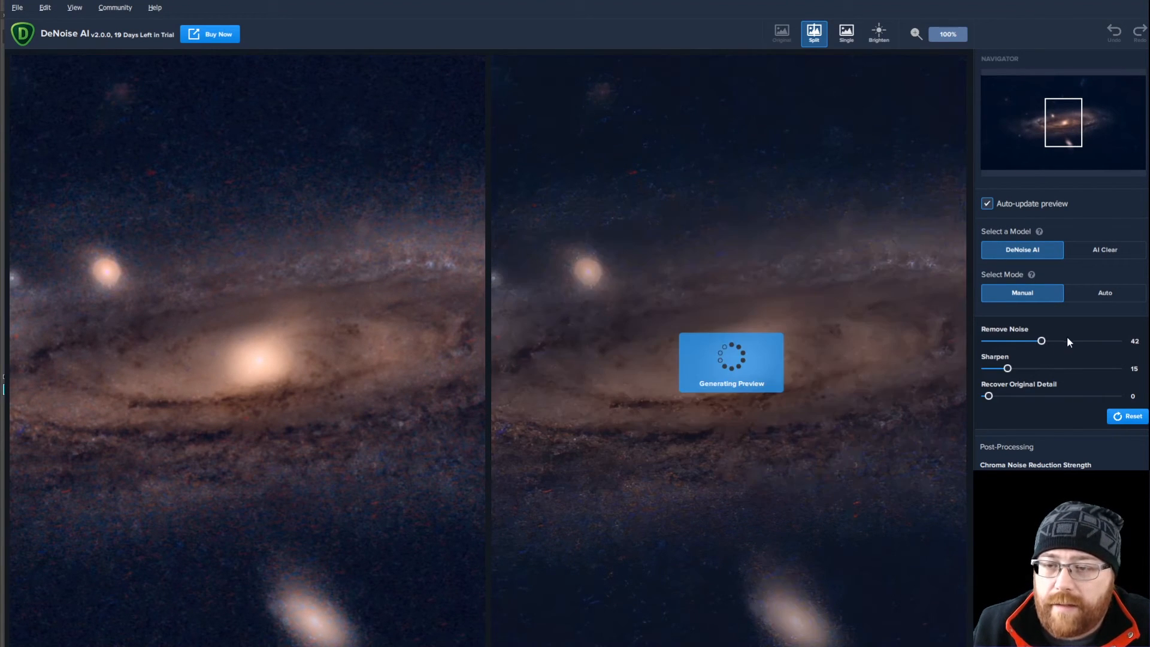
click(1077, 341)
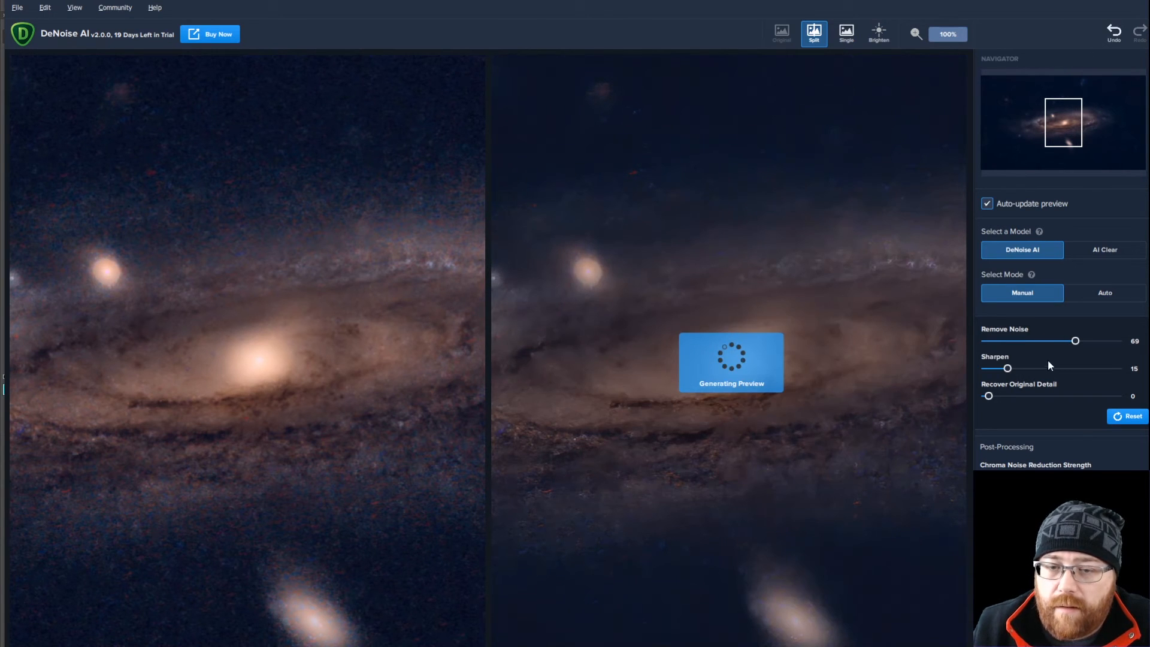
click(1095, 368)
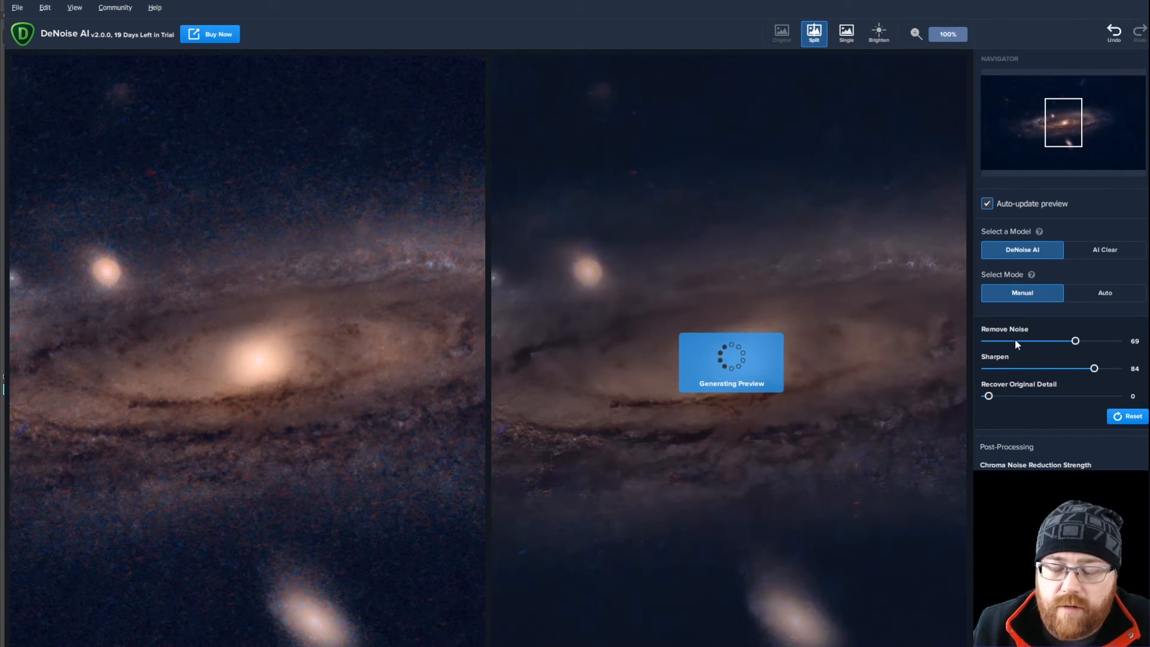
click(1095, 340)
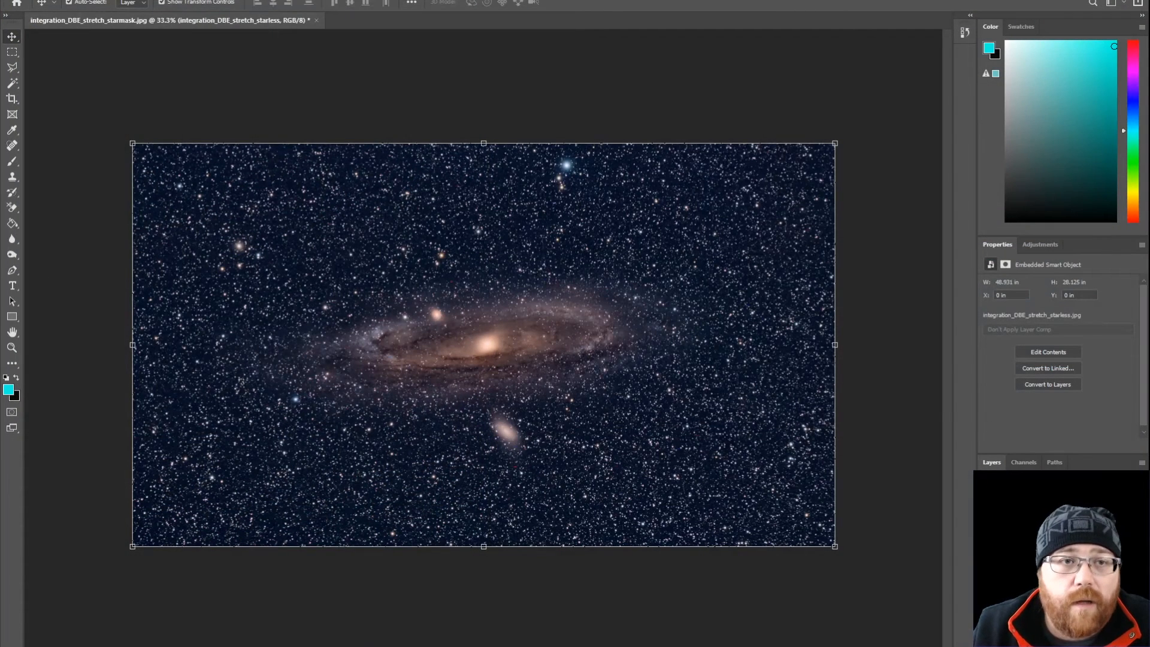
Step: Open the starless layer in Topaz Sharpen AI and compare the original and sharpened galaxy in Split view
click(163, 0)
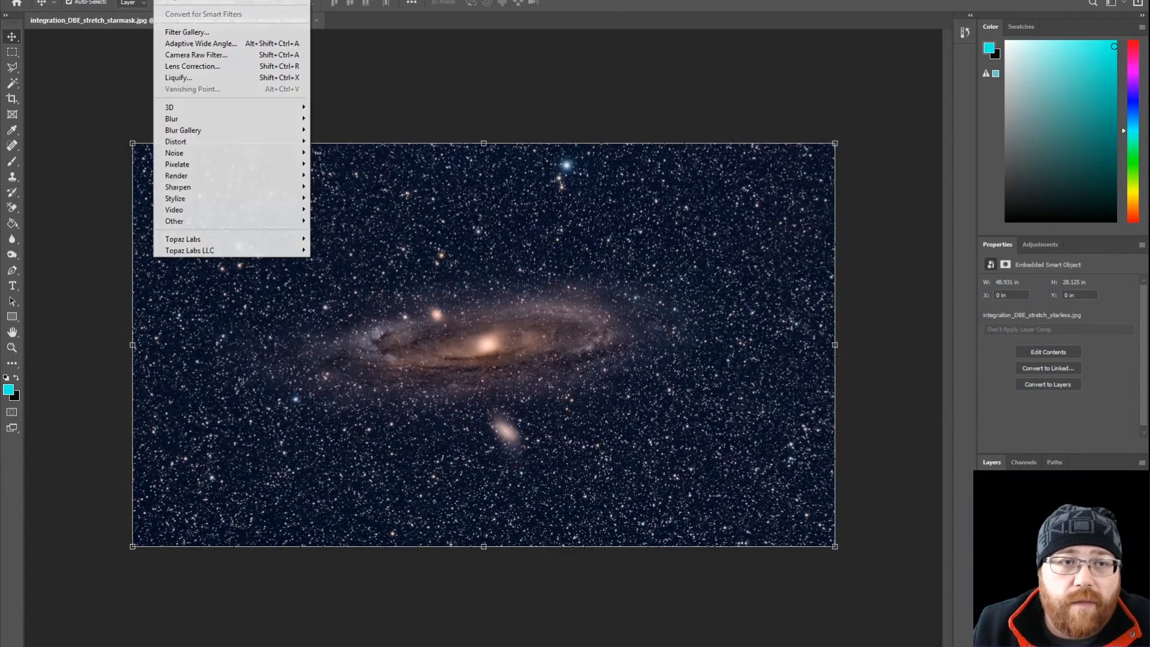
mouse_move(280, 240)
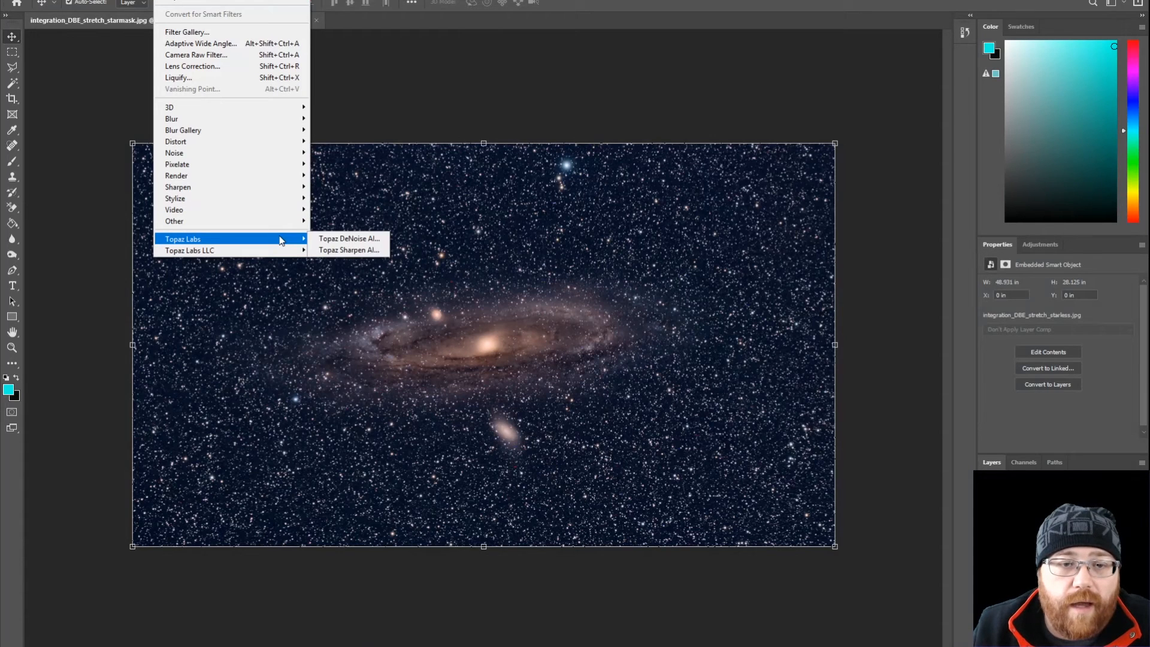
click(347, 252)
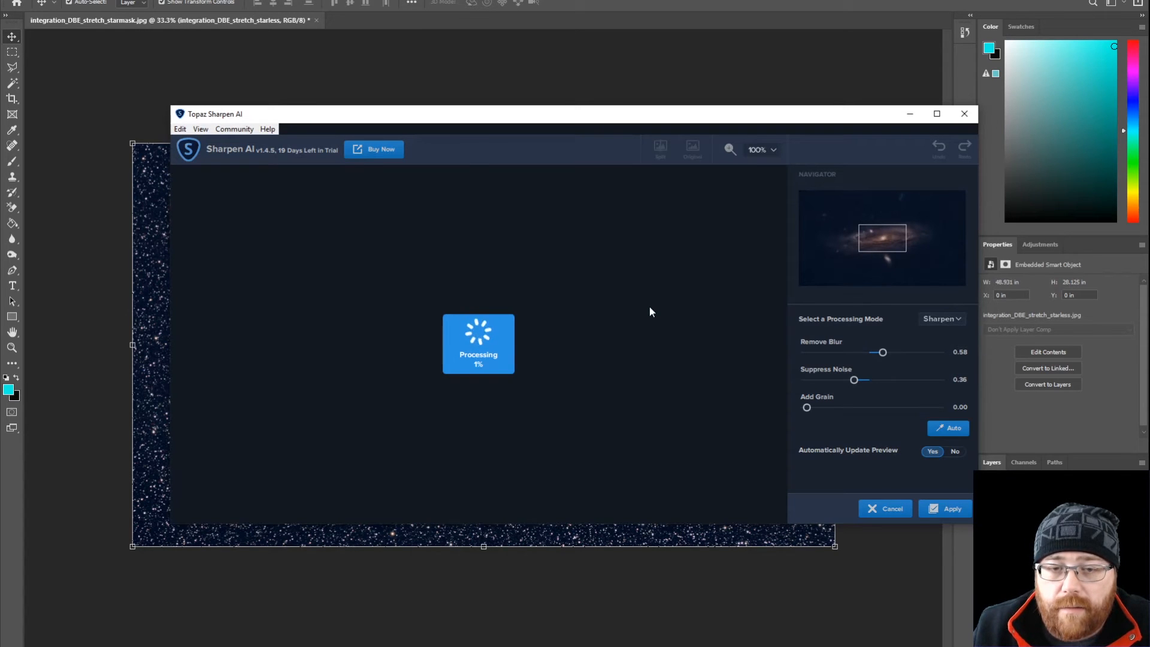
click(661, 150)
drag(483, 273, 414, 318)
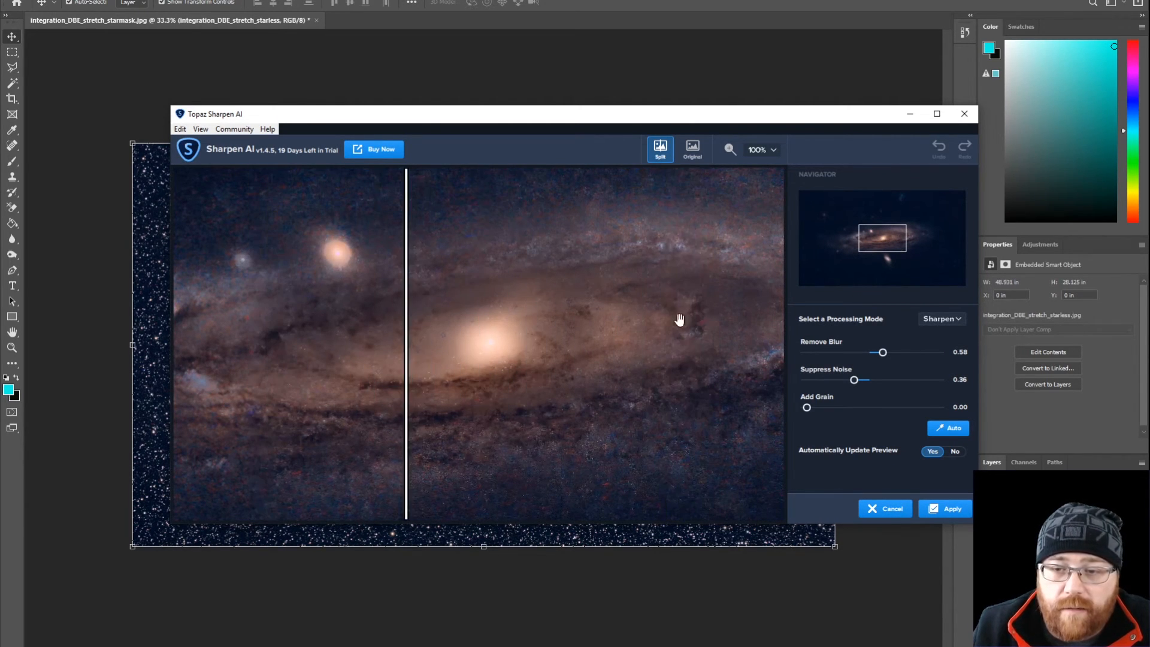
Step: Try the Focus processing mode with Remove Blur at 0.26 and compare its preview with the original
click(941, 319)
click(958, 349)
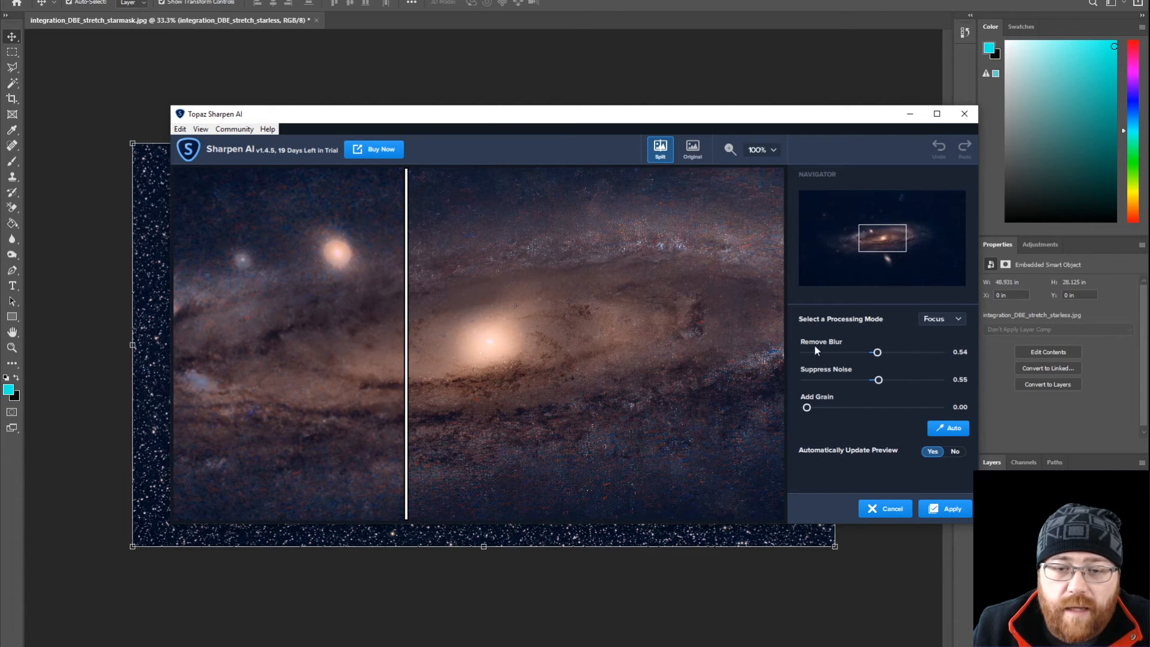
drag(877, 353, 841, 354)
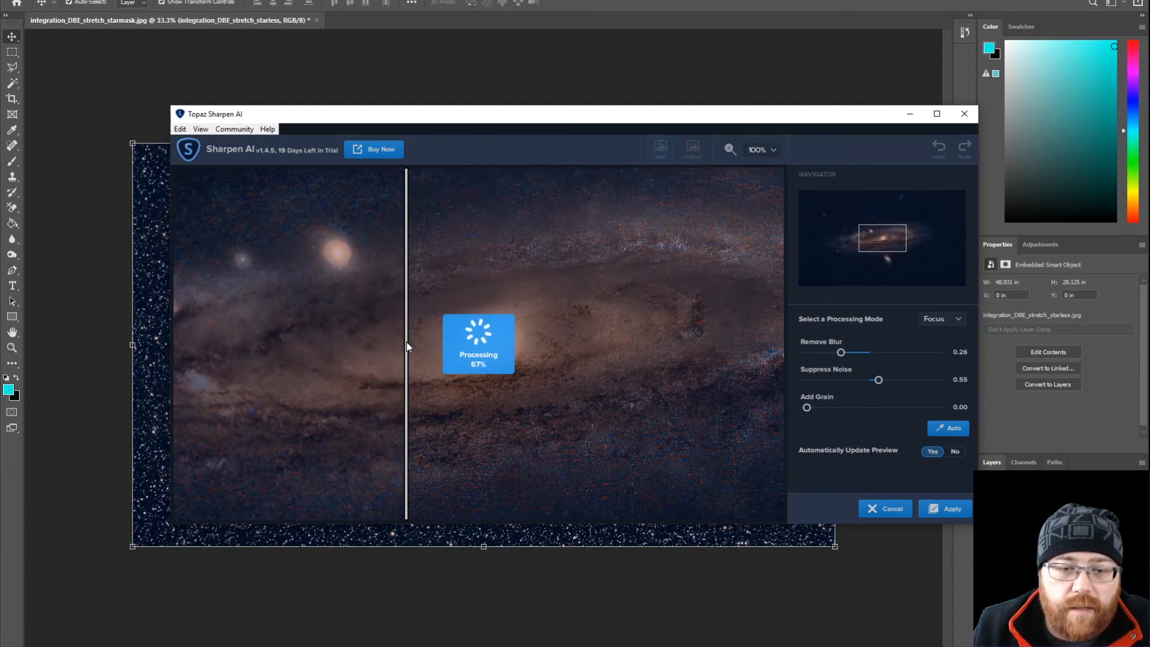
drag(407, 346, 333, 348)
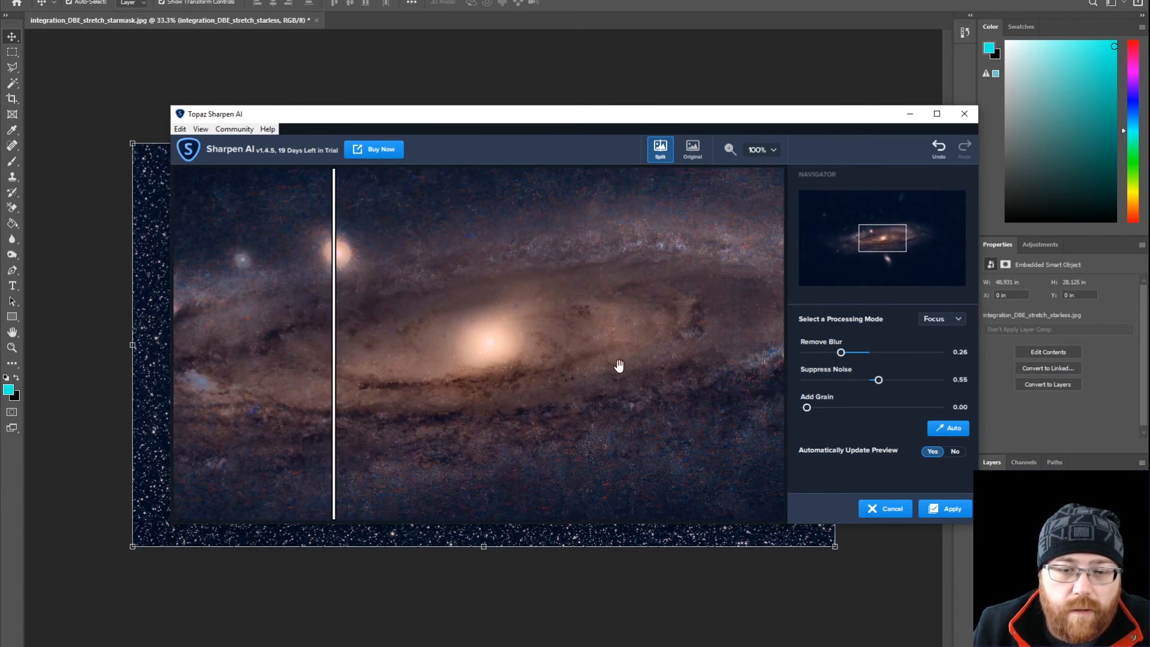
Step: Switch the sharpening to Stabilize mode with Remove Blur at 0.24 and Suppress Noise at 0.87
click(953, 318)
click(958, 342)
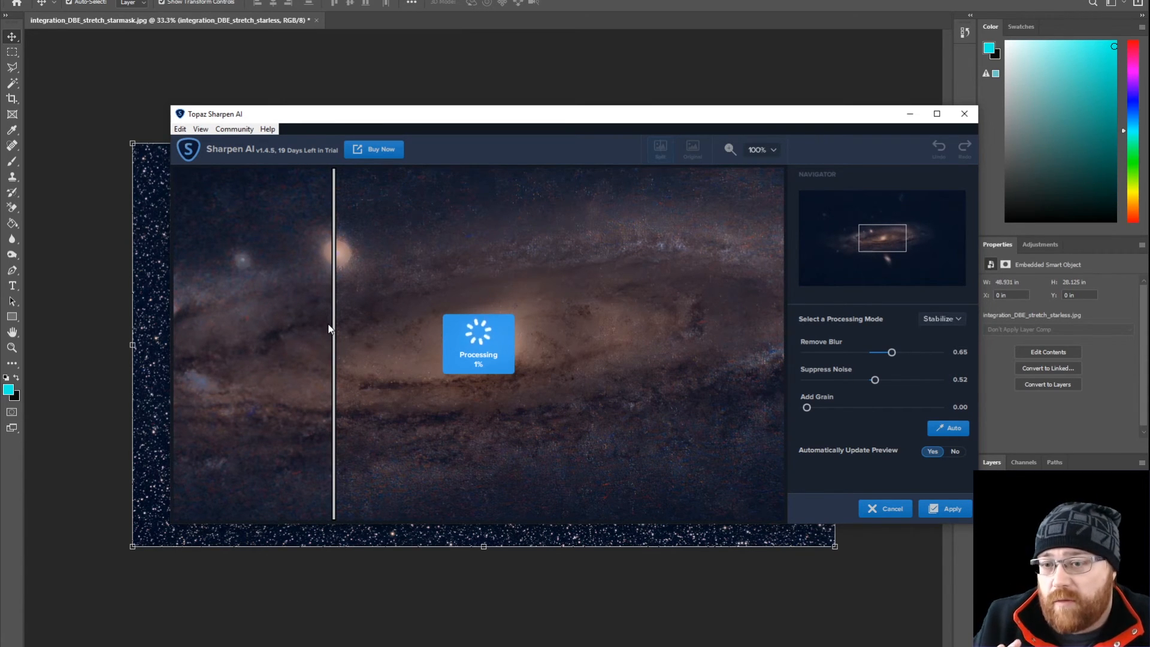
drag(728, 352, 271, 359)
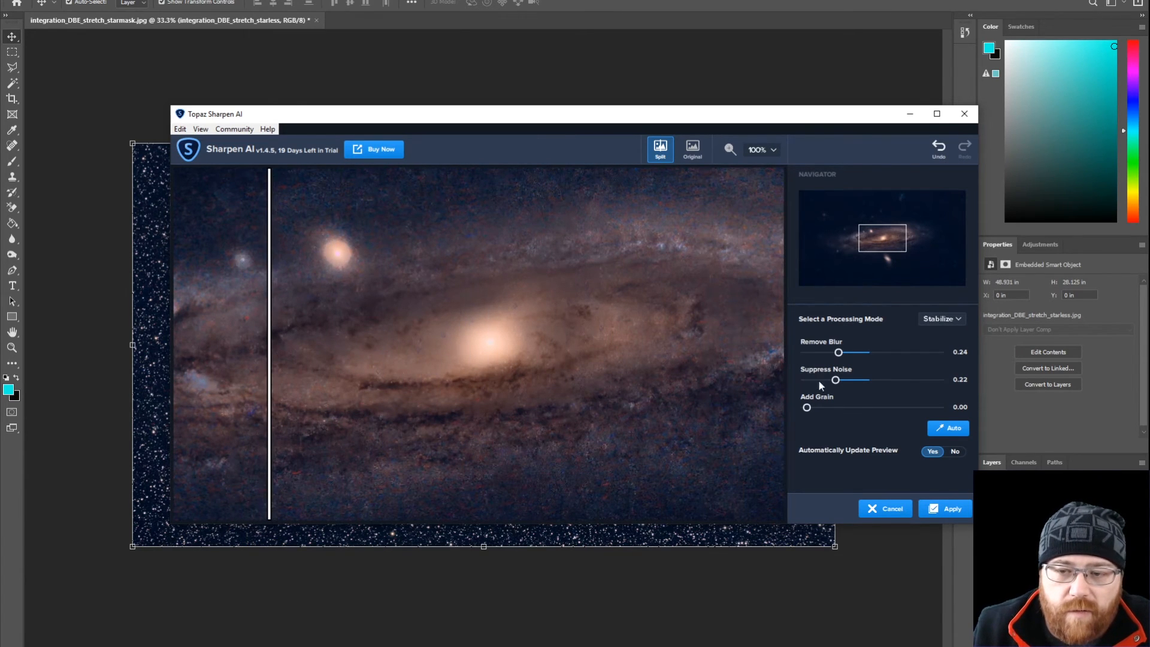
drag(836, 380, 880, 380)
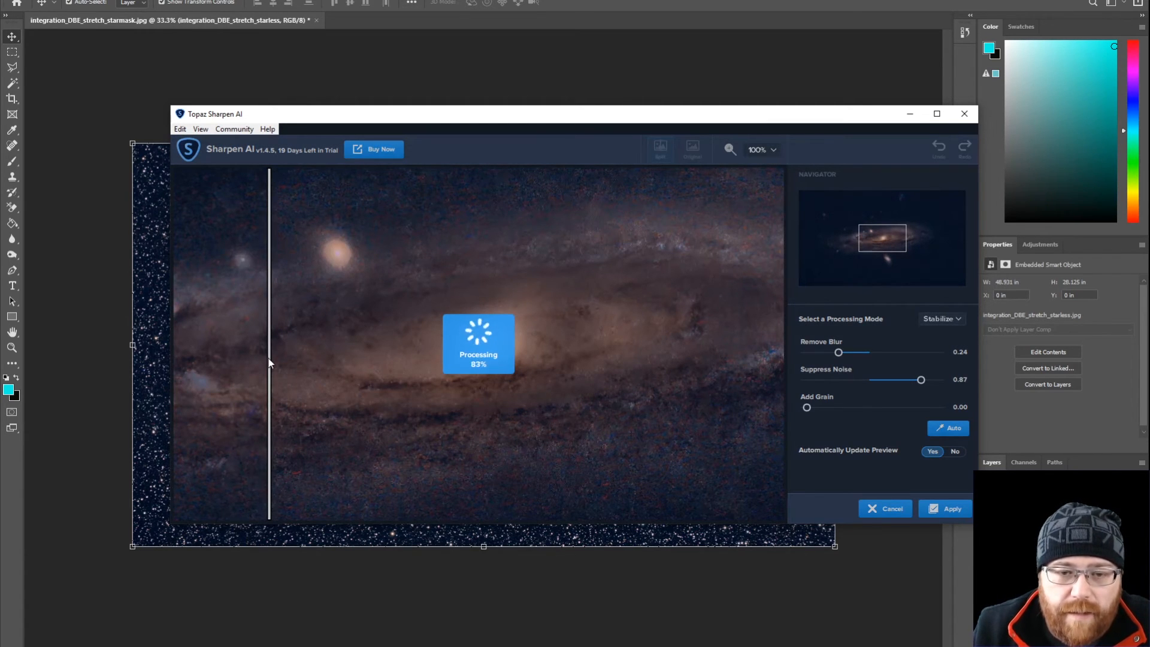
mouse_move(269, 358)
mouse_down()
mouse_move(686, 362)
mouse_move(222, 363)
mouse_move(707, 367)
mouse_move(168, 362)
mouse_move(774, 374)
mouse_move(258, 366)
mouse_move(739, 372)
mouse_move(270, 368)
mouse_up()
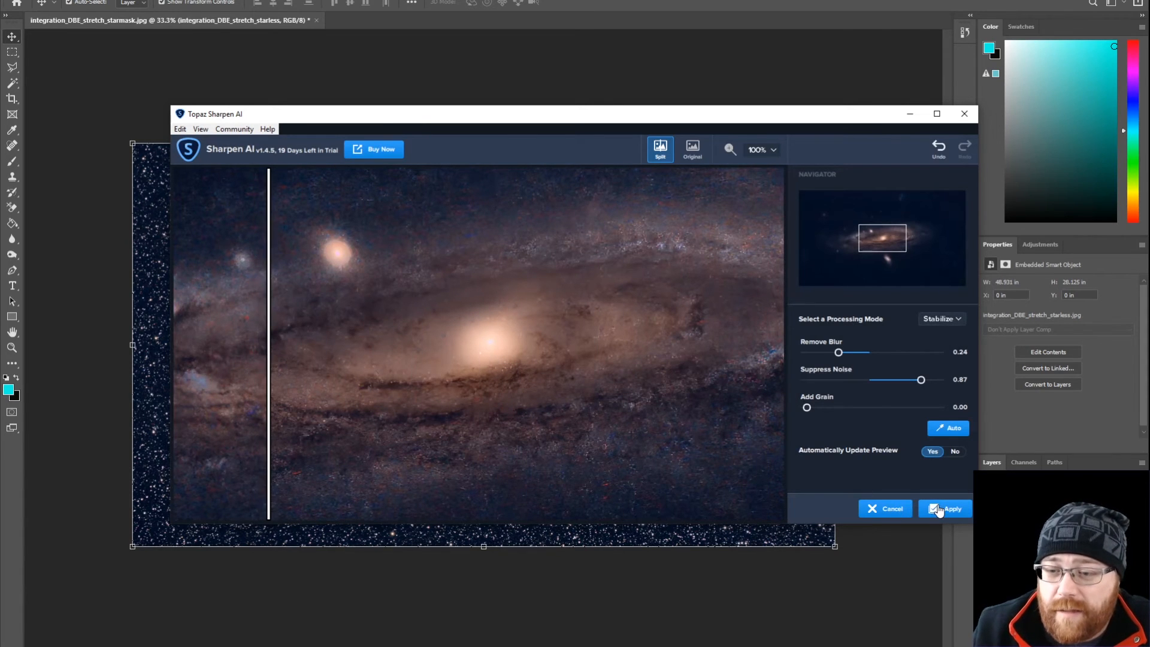
Step: Compare the sharpening on the small companion galaxy below the main one, and apply it to the starless layer
drag(884, 242, 870, 273)
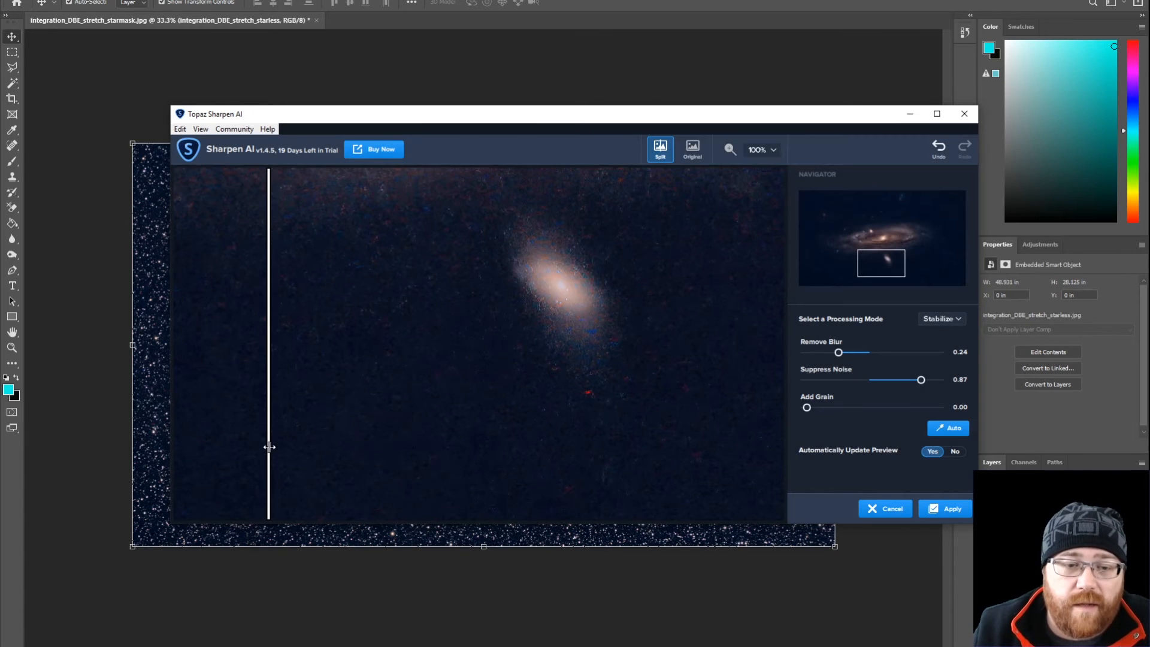
drag(270, 447, 247, 460)
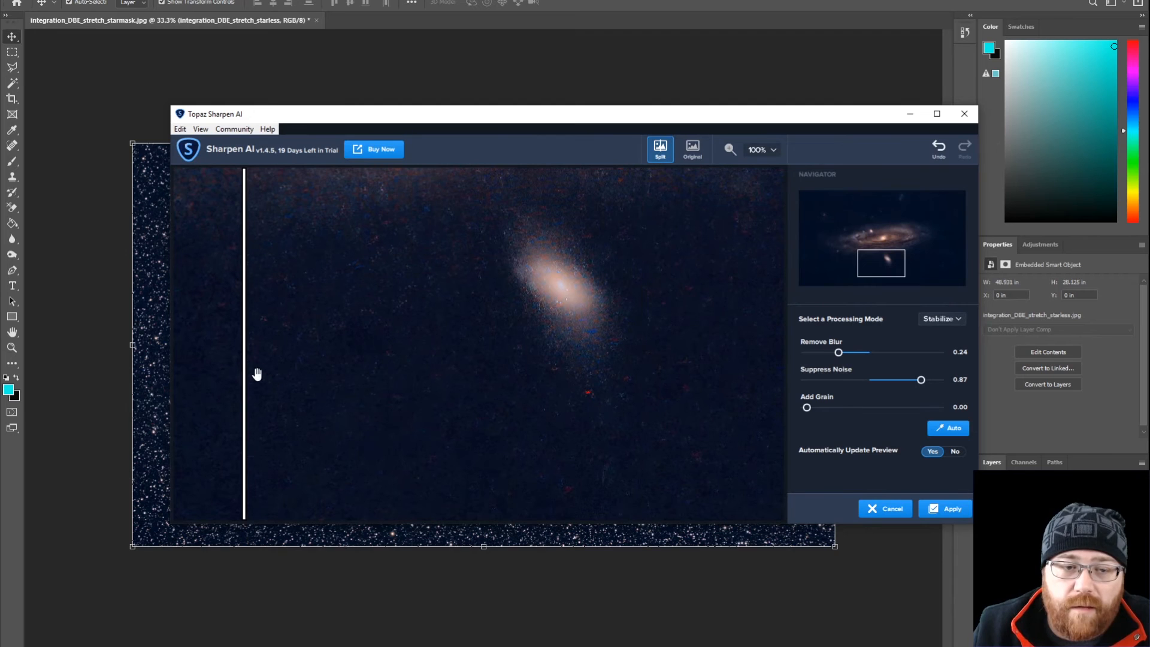
drag(246, 378, 414, 394)
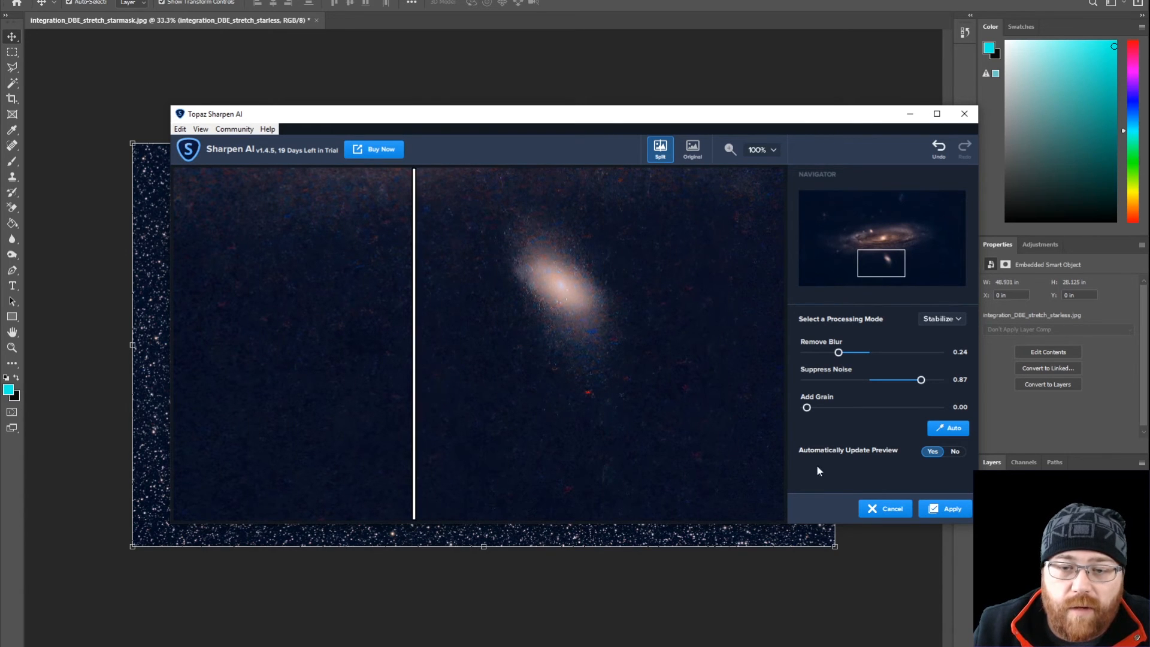
click(951, 510)
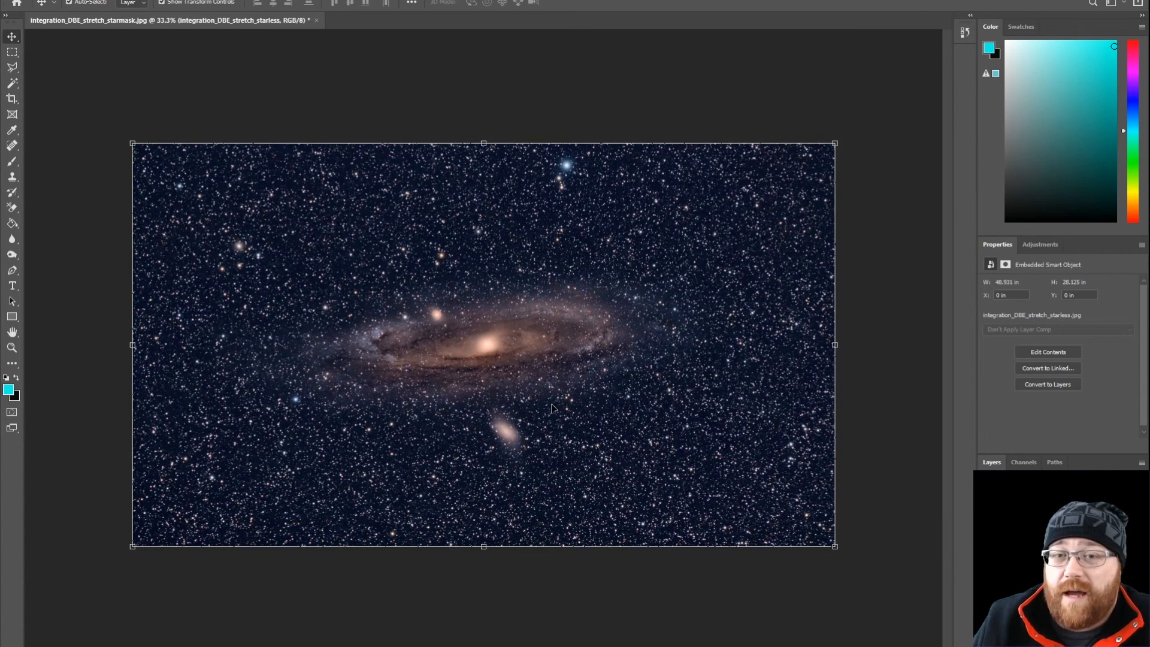
Step: Open the starless layer in Topaz DeNoise AI and try the AI Clear model in Auto mode with Chroma Noise Reduction Strength 0.55
click(165, 1)
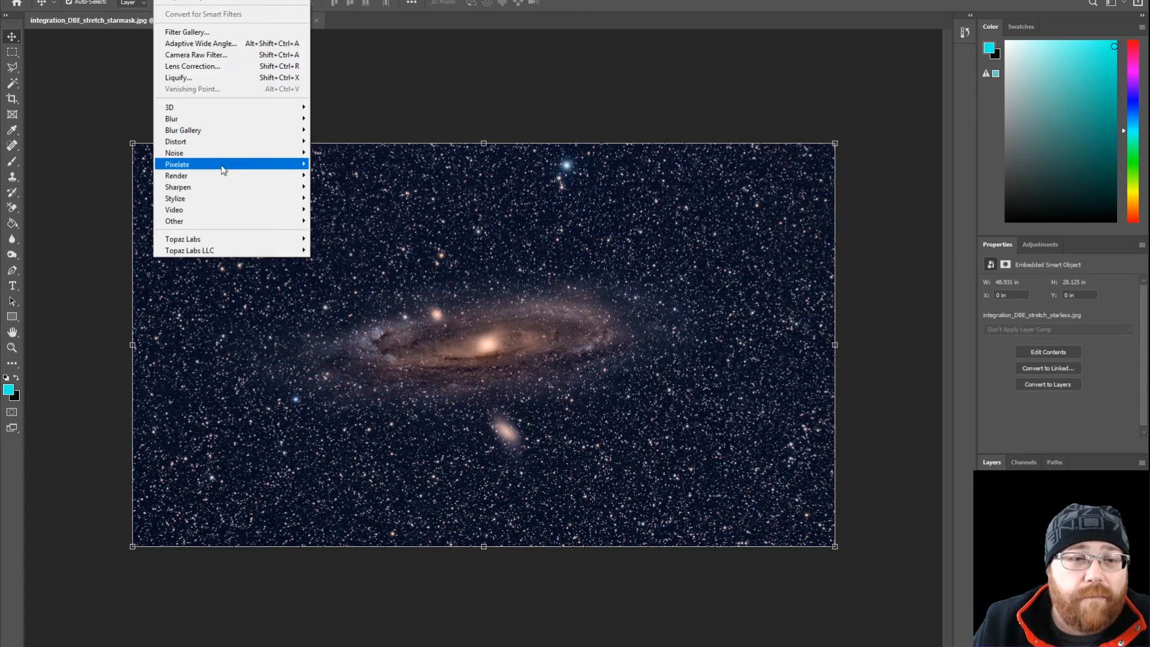
mouse_move(279, 240)
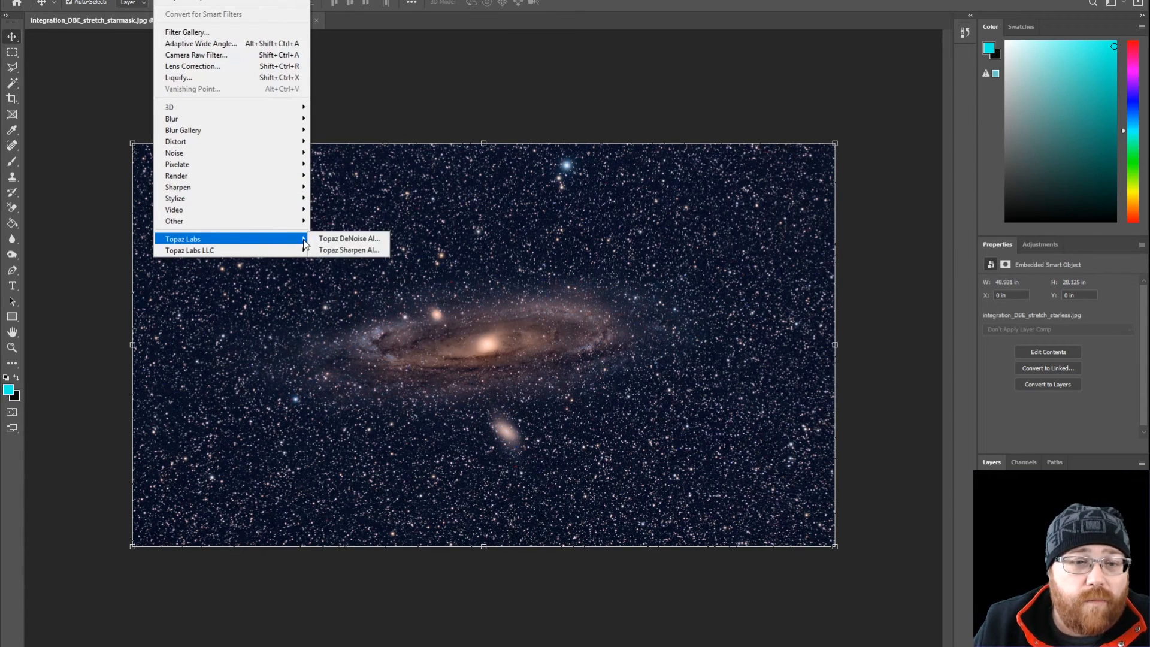
click(345, 247)
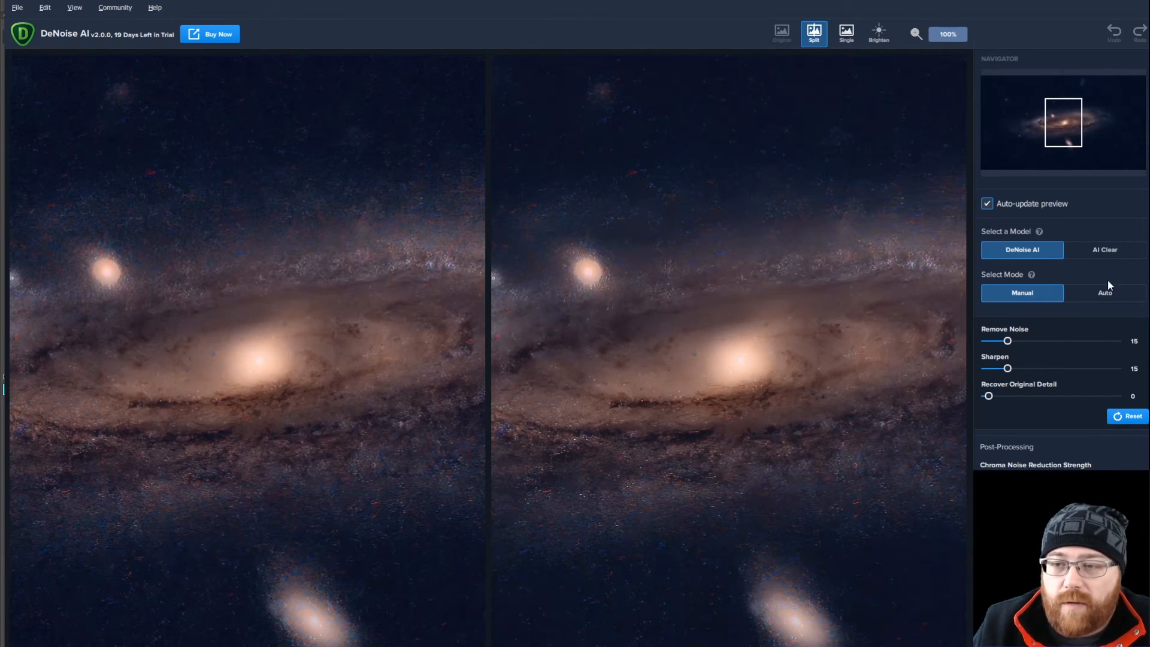
click(1093, 251)
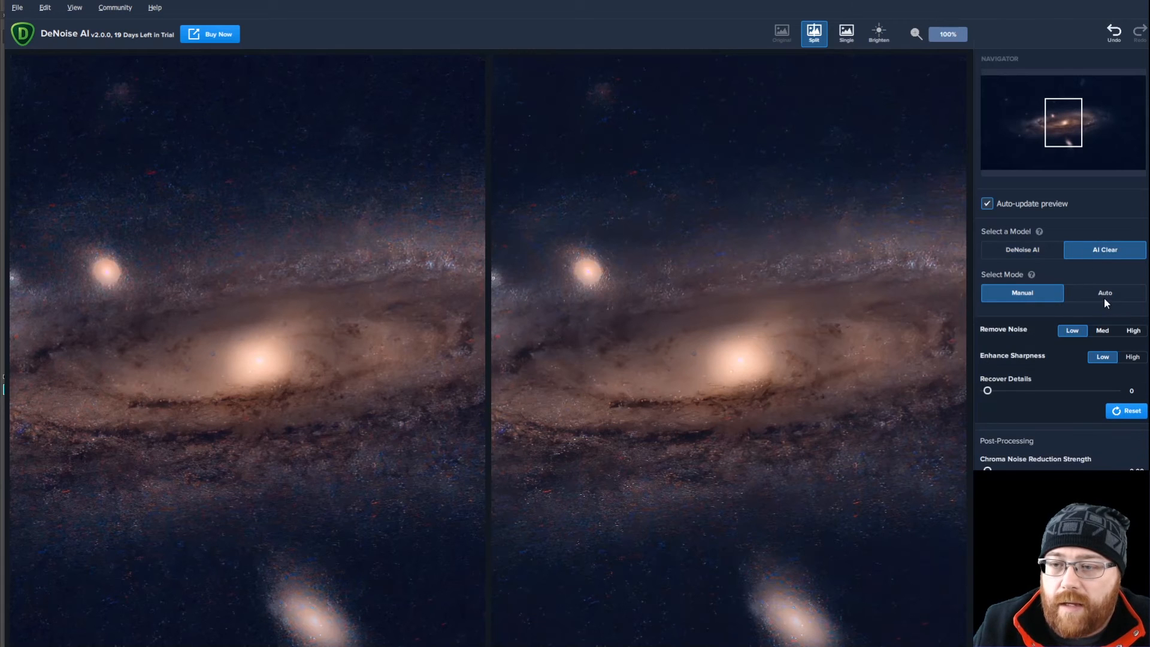
click(1106, 300)
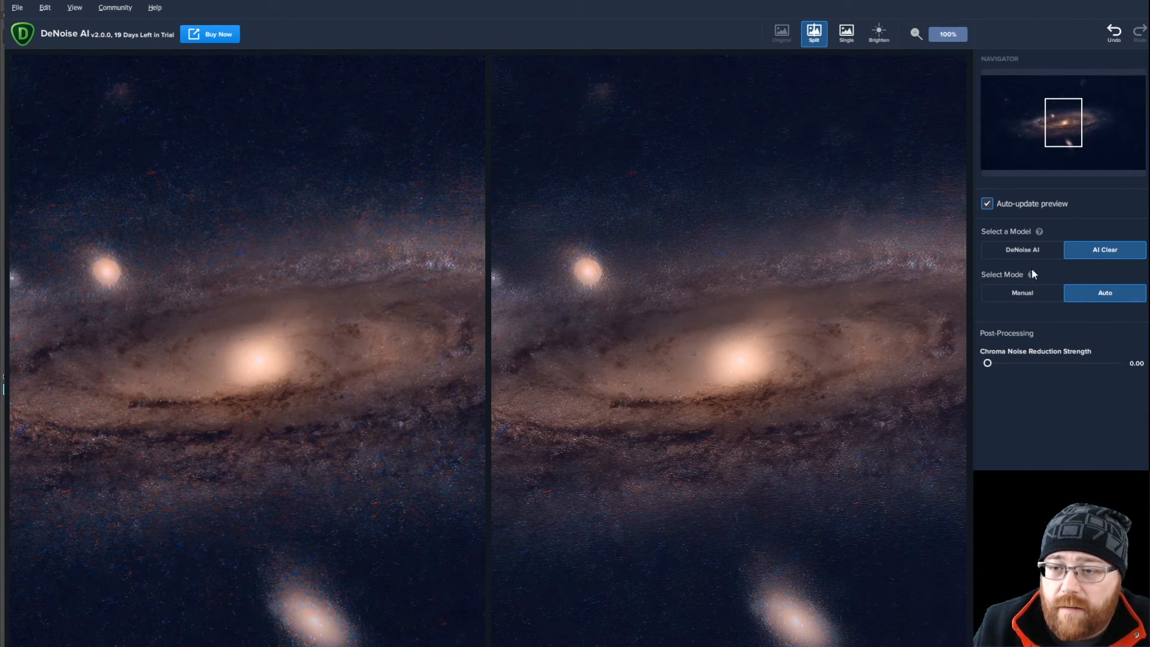
drag(1047, 363, 1057, 363)
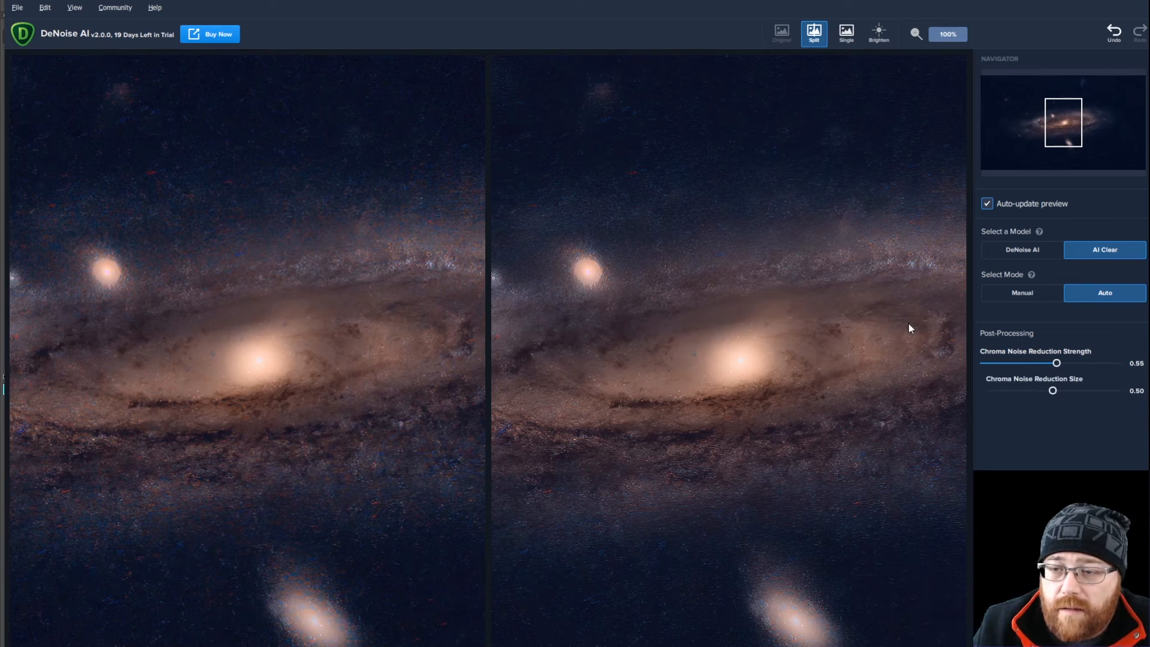
Step: Switch to the DeNoise AI model in Manual mode with Sharpen at 0, and try Remove Noise at 67, 12 and 8
click(1027, 254)
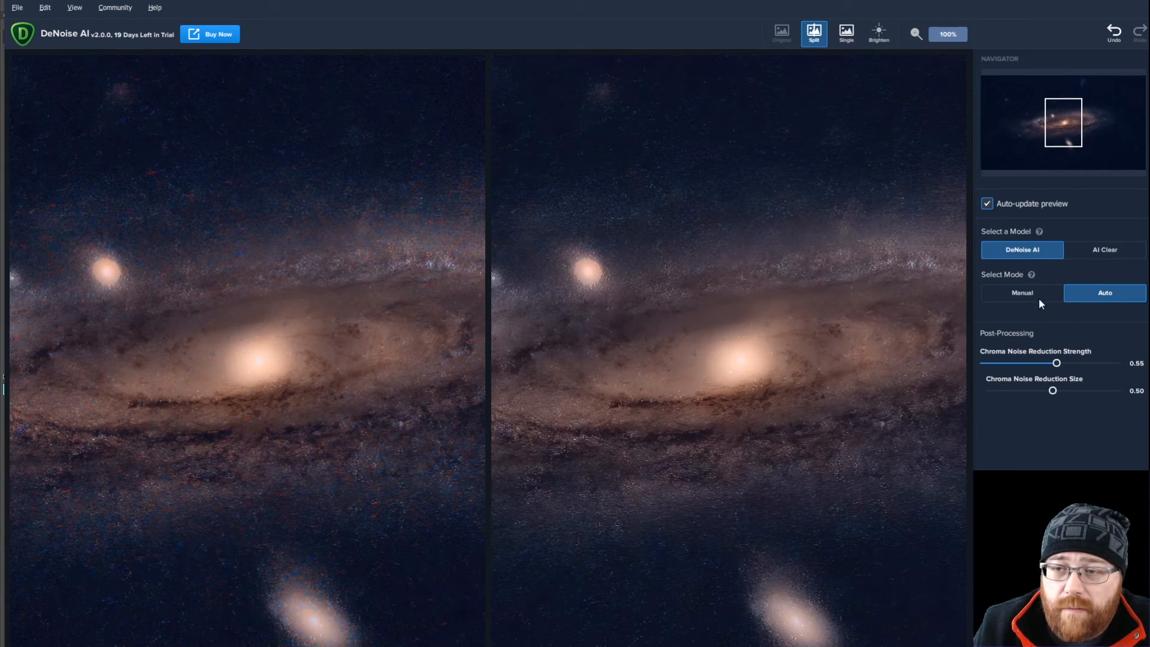
click(1039, 299)
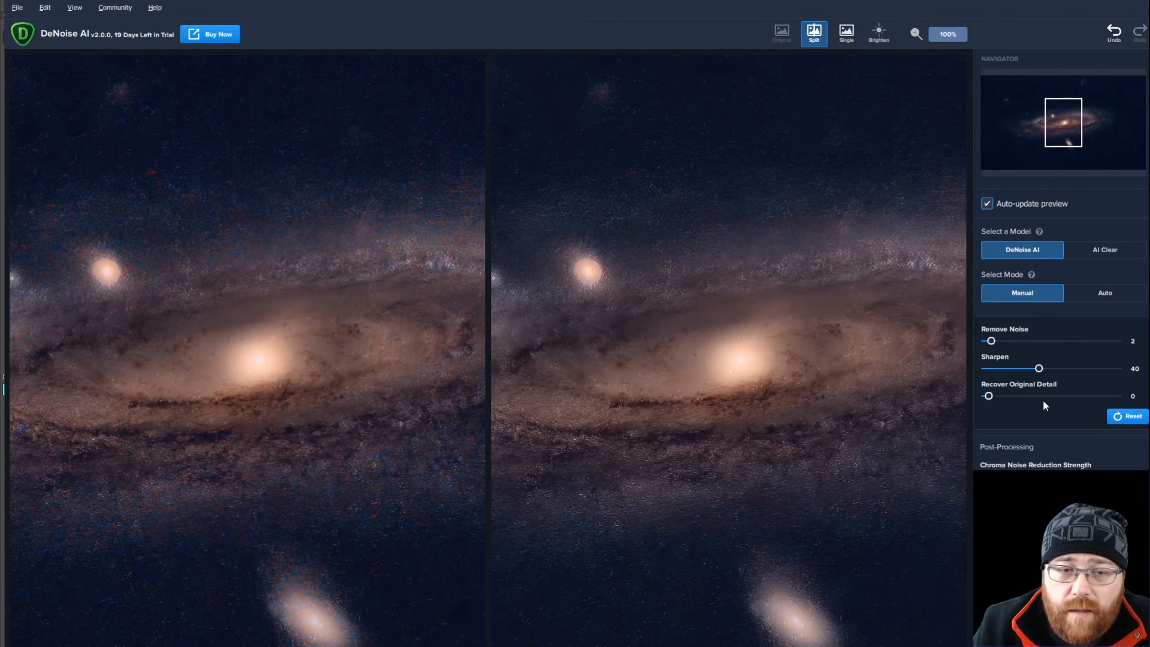
drag(1014, 369, 973, 366)
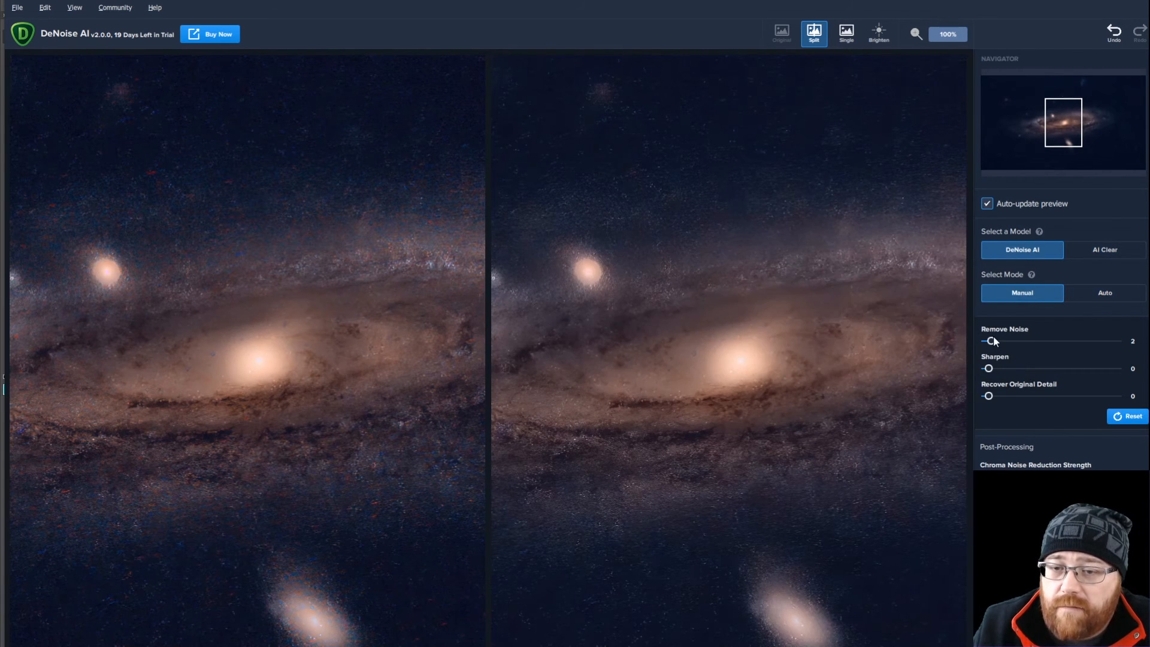
drag(993, 340, 1073, 339)
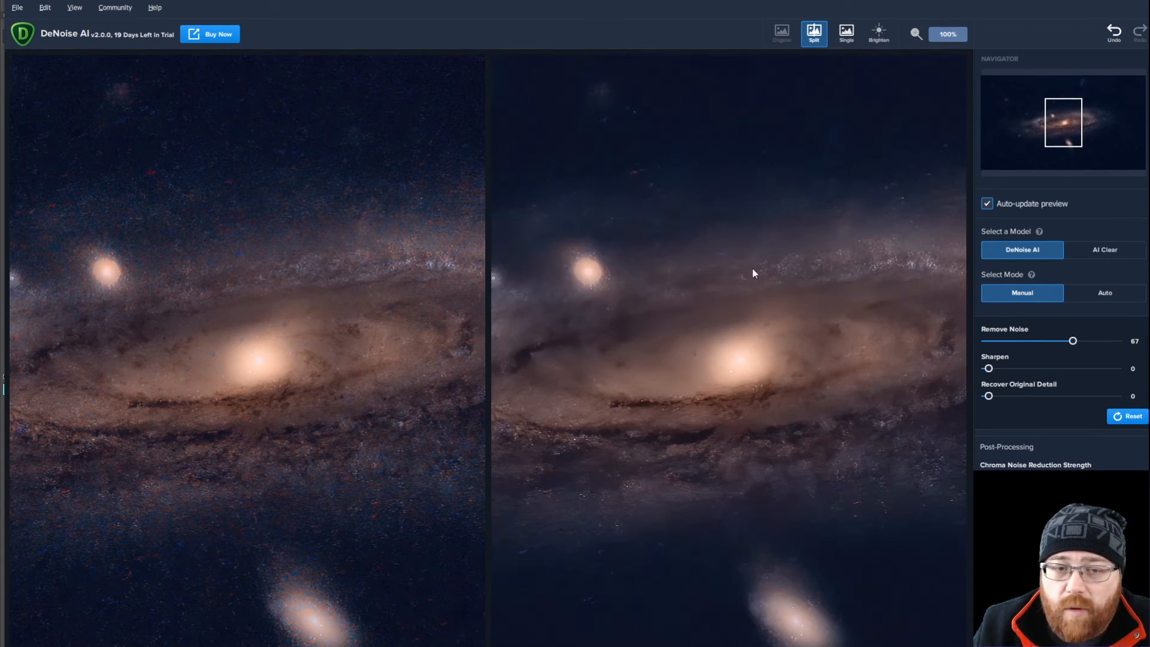
click(1005, 340)
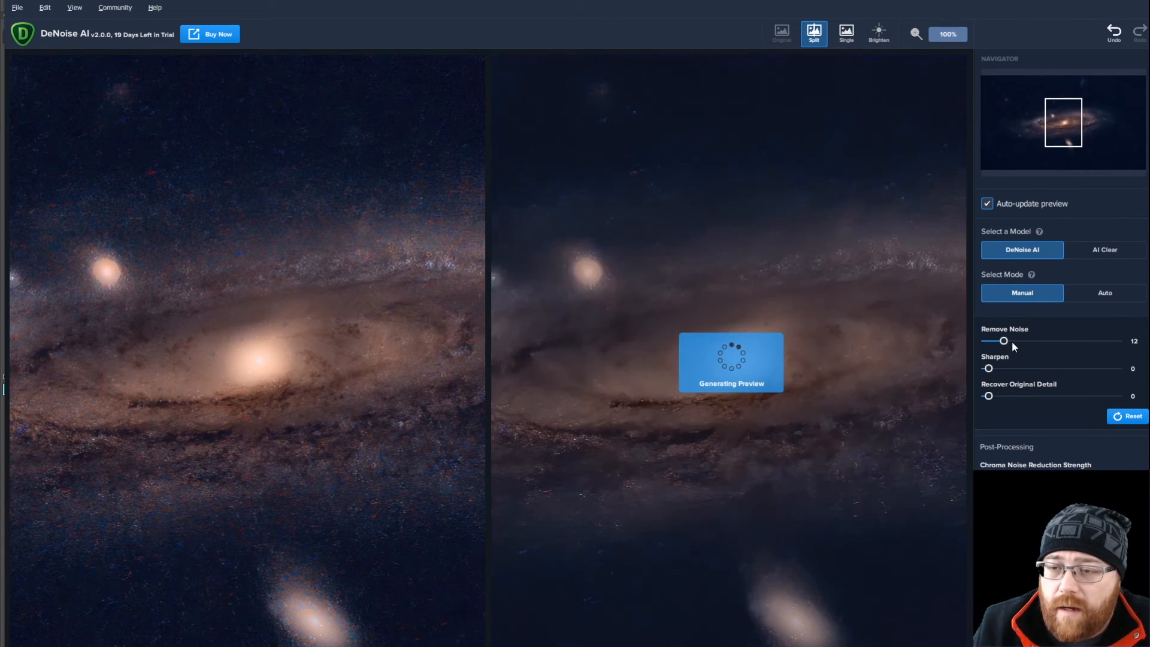
click(999, 341)
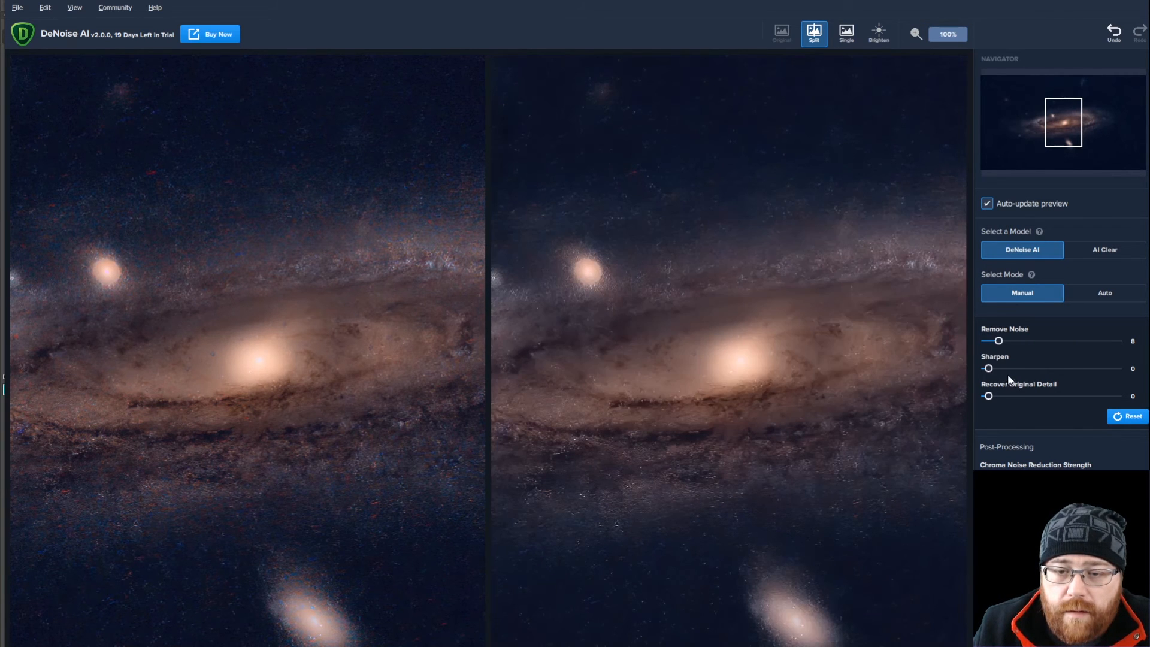
Step: Set Remove Noise and Sharpen to 100, try Recover Original Detail at 100 and 60, and apply a partial recovery to the starless layer
drag(999, 341, 1149, 336)
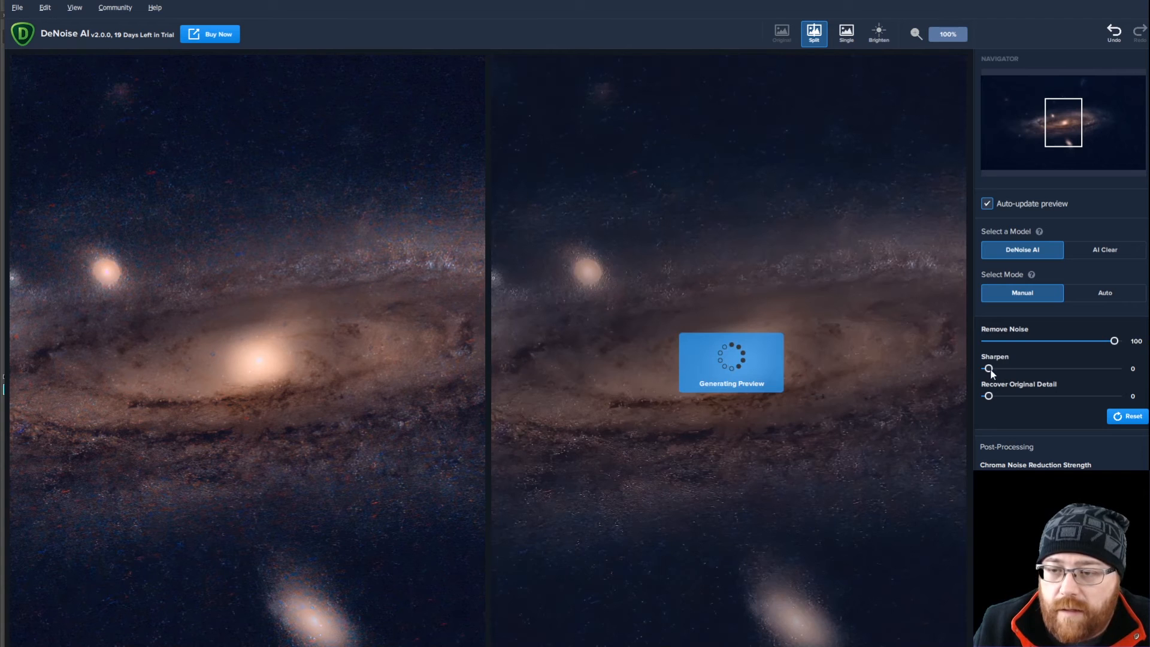
drag(989, 368, 1116, 370)
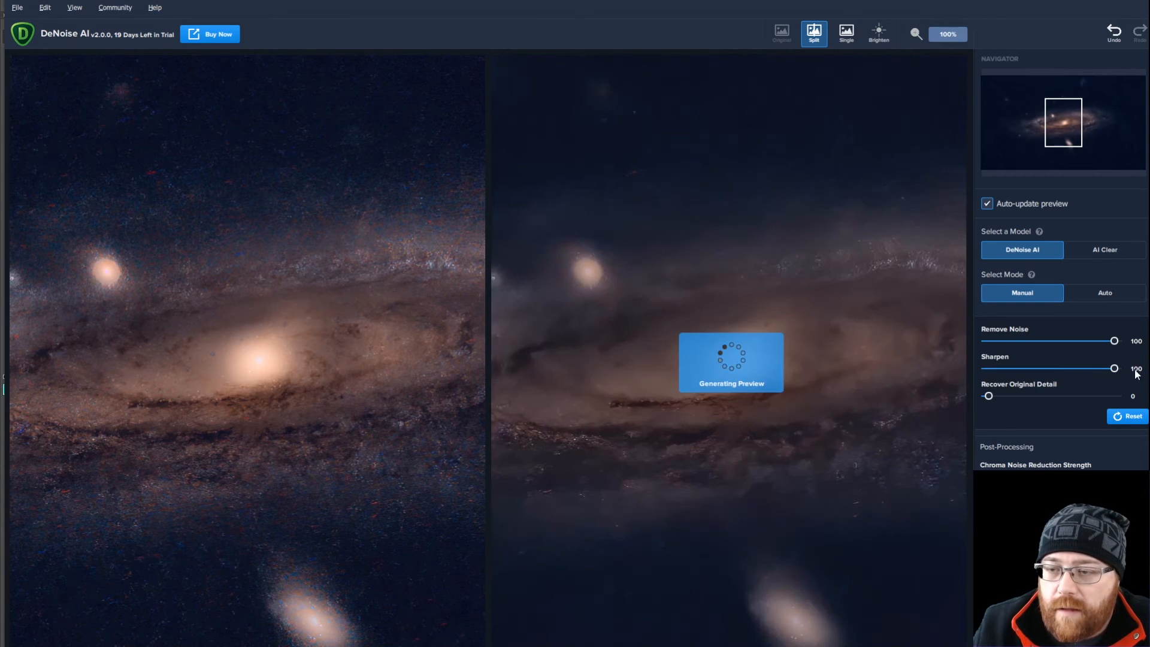
drag(988, 397, 1140, 397)
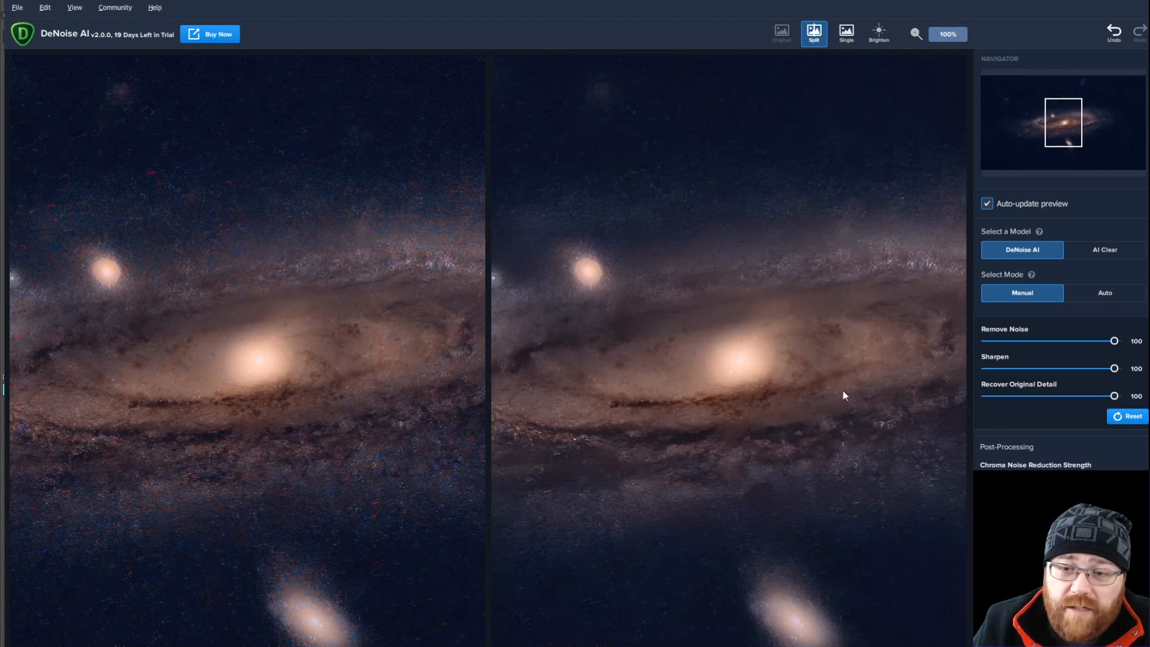
drag(1040, 396, 1047, 396)
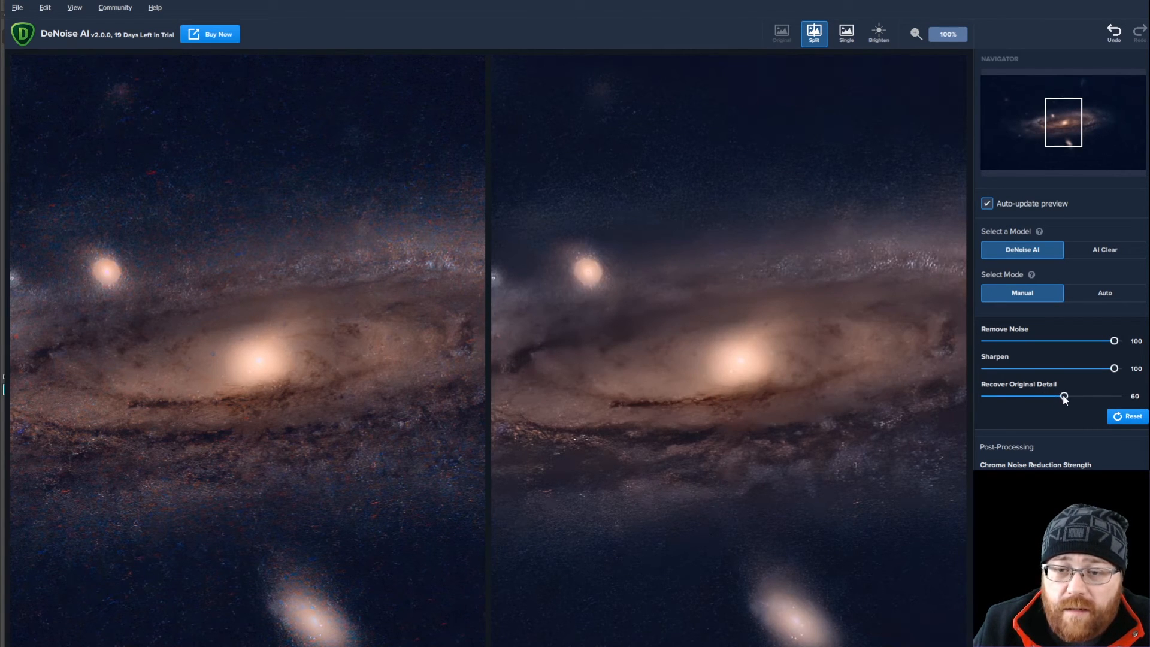
click(1083, 396)
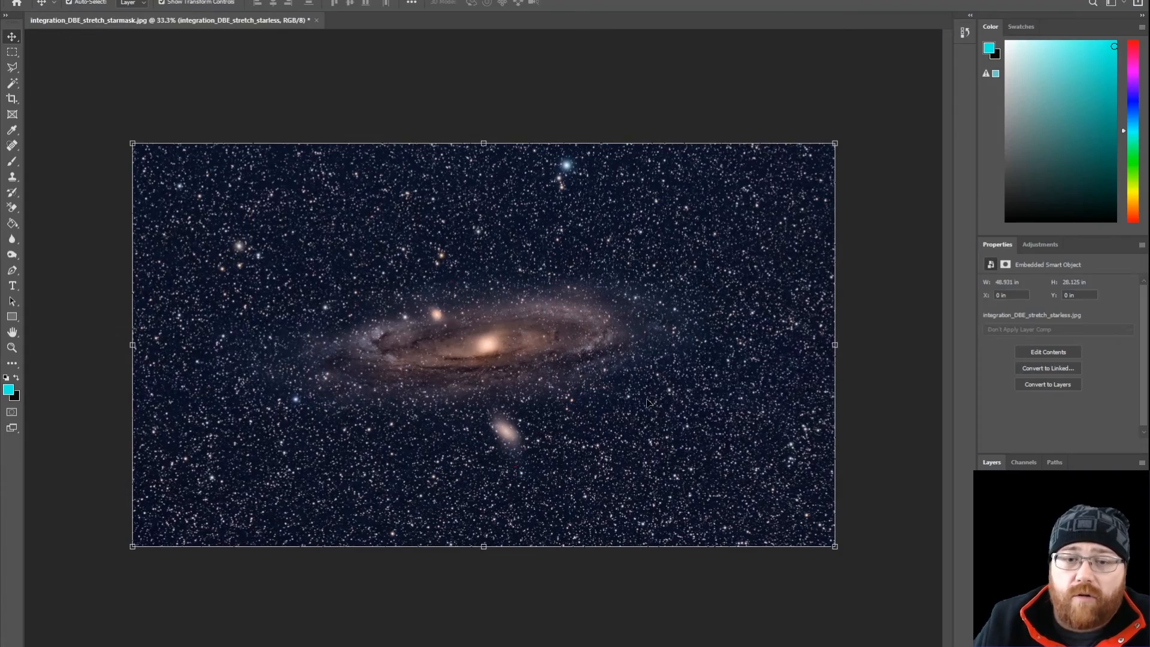
Step: Inspect the denoised galaxy and the dark background around the small companion galaxy up close, with the star mask shown and hidden
scroll(523, 347, up, 8)
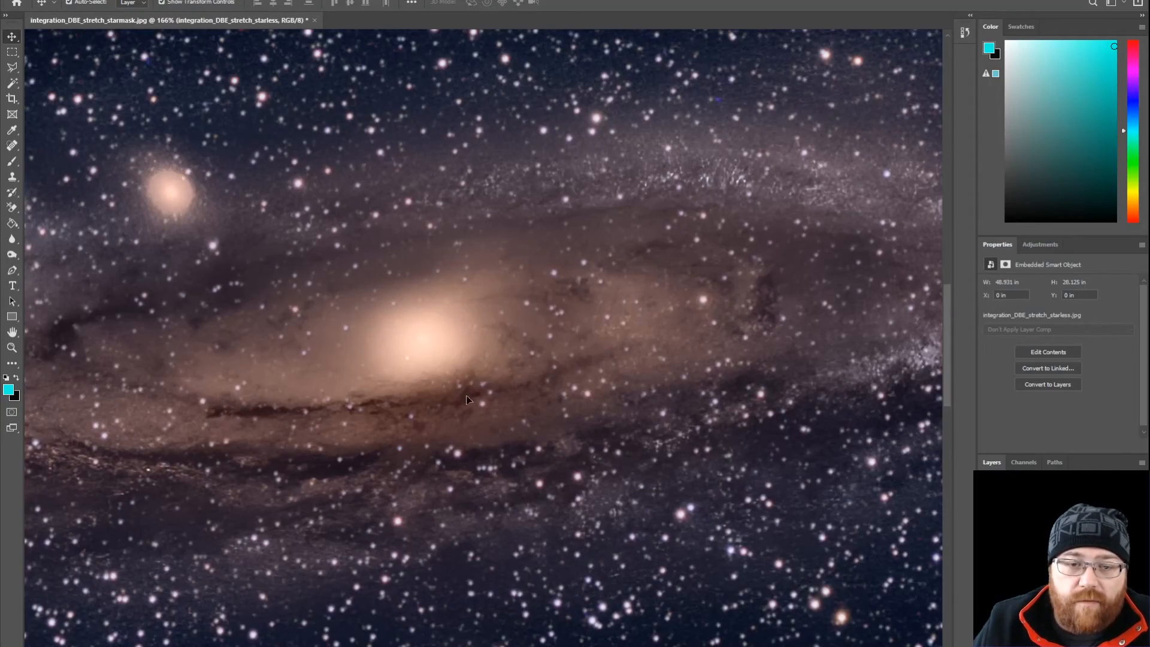
scroll(642, 363, down, 6)
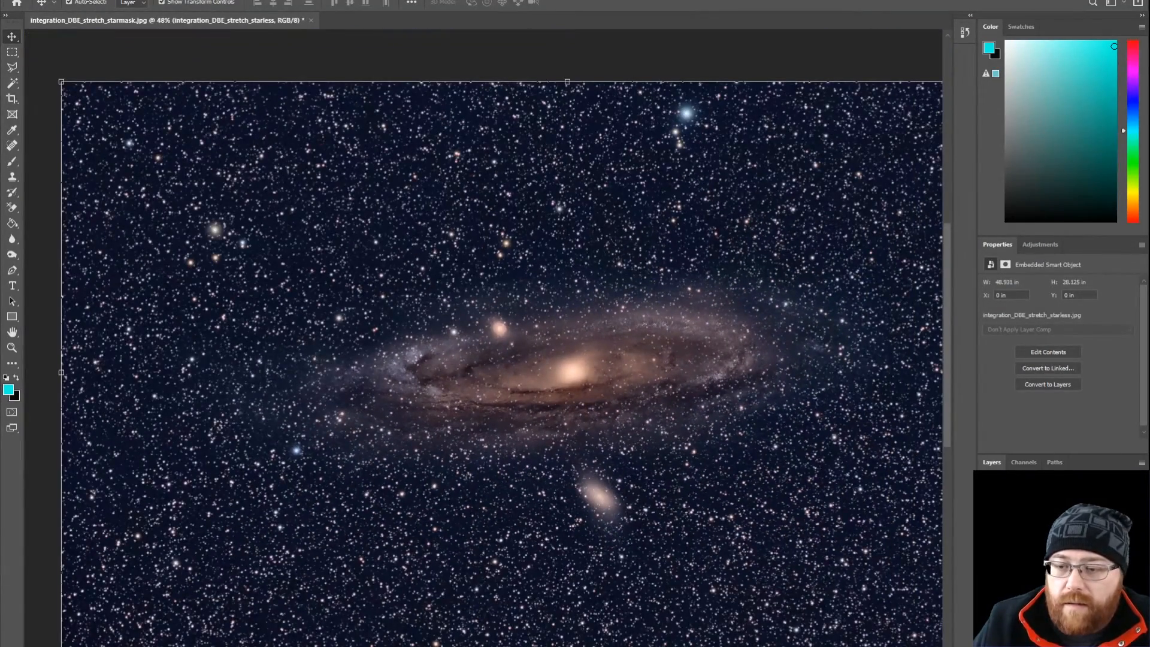
scroll(658, 450, down, 1)
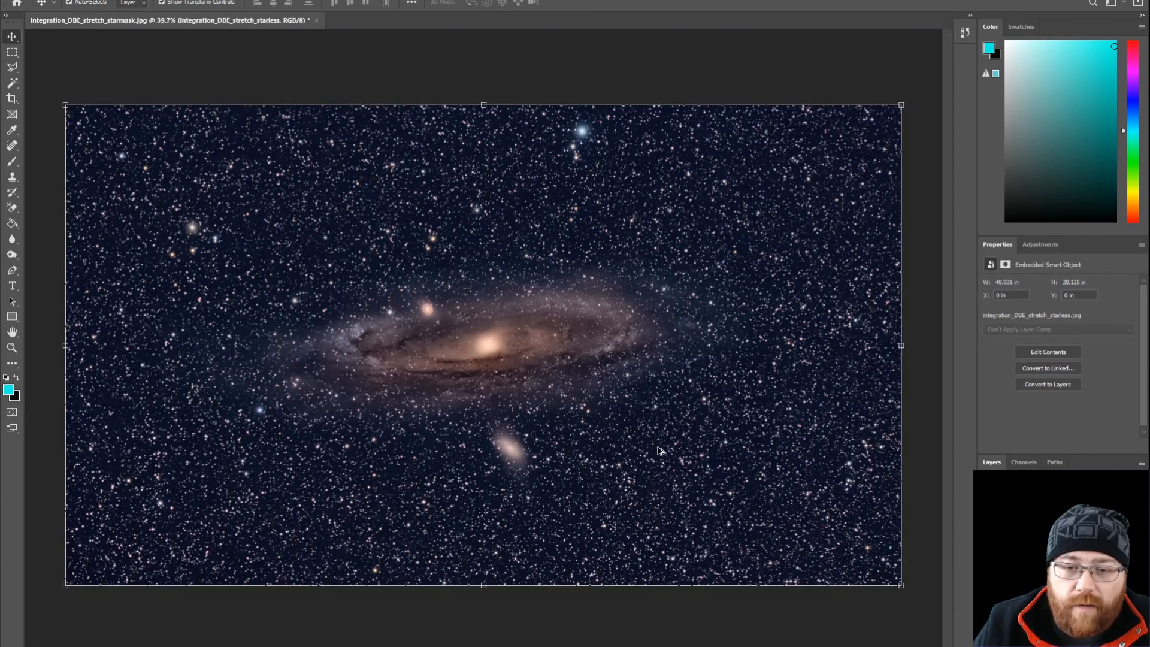
click(511, 87)
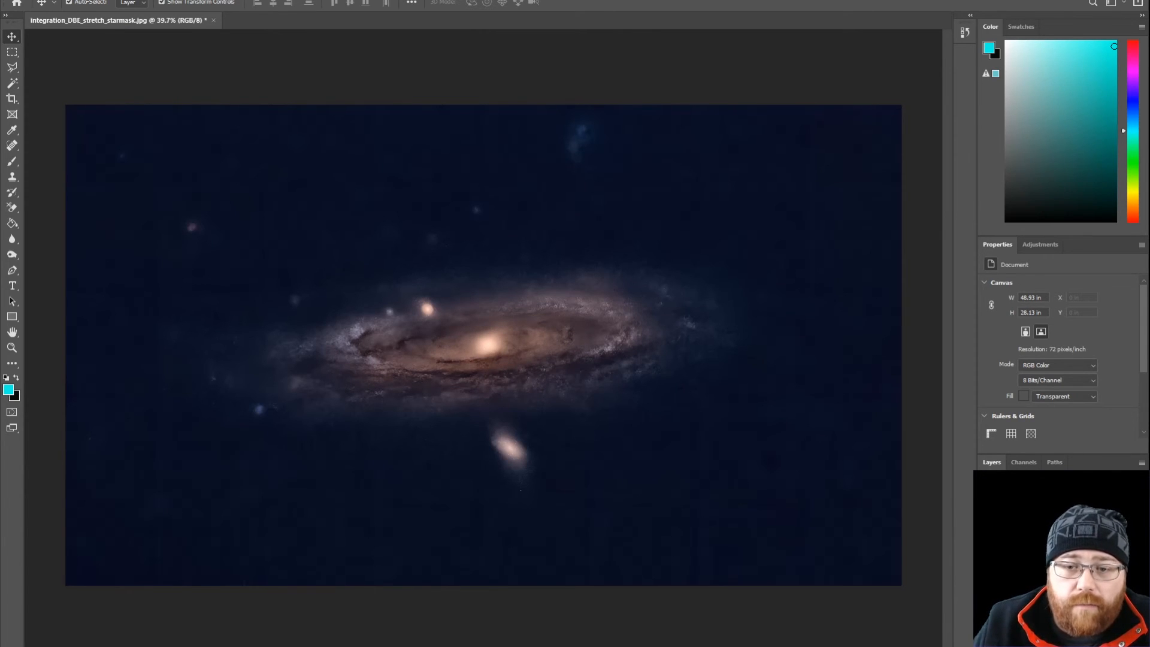
scroll(757, 534, up, 5)
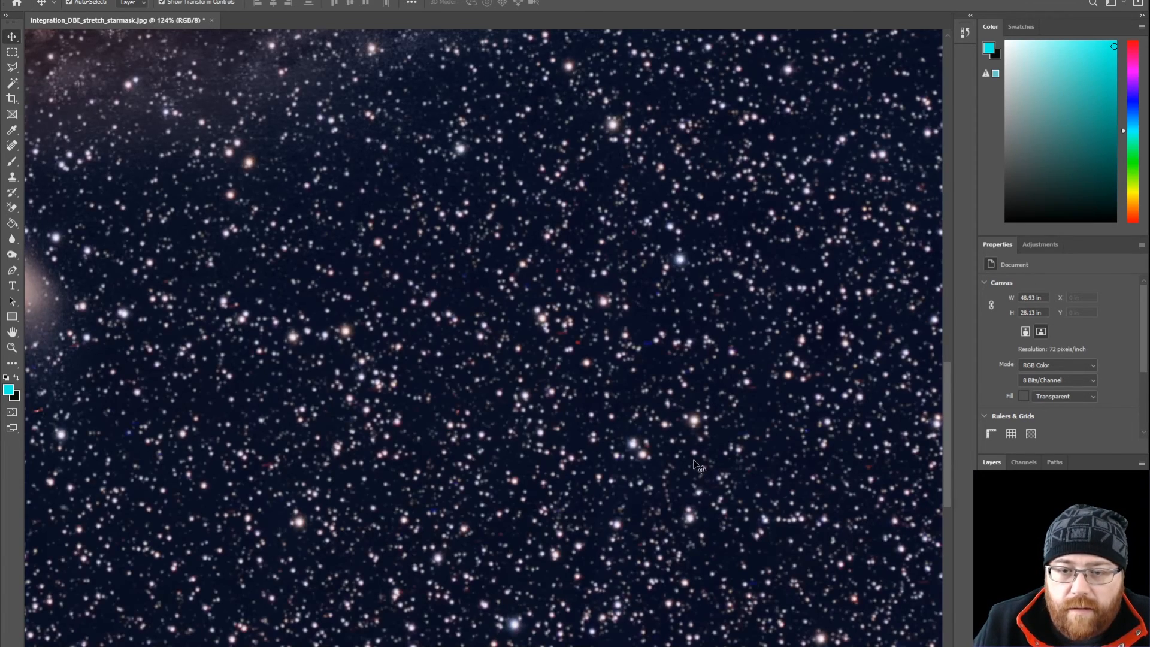
scroll(703, 464, down, 5)
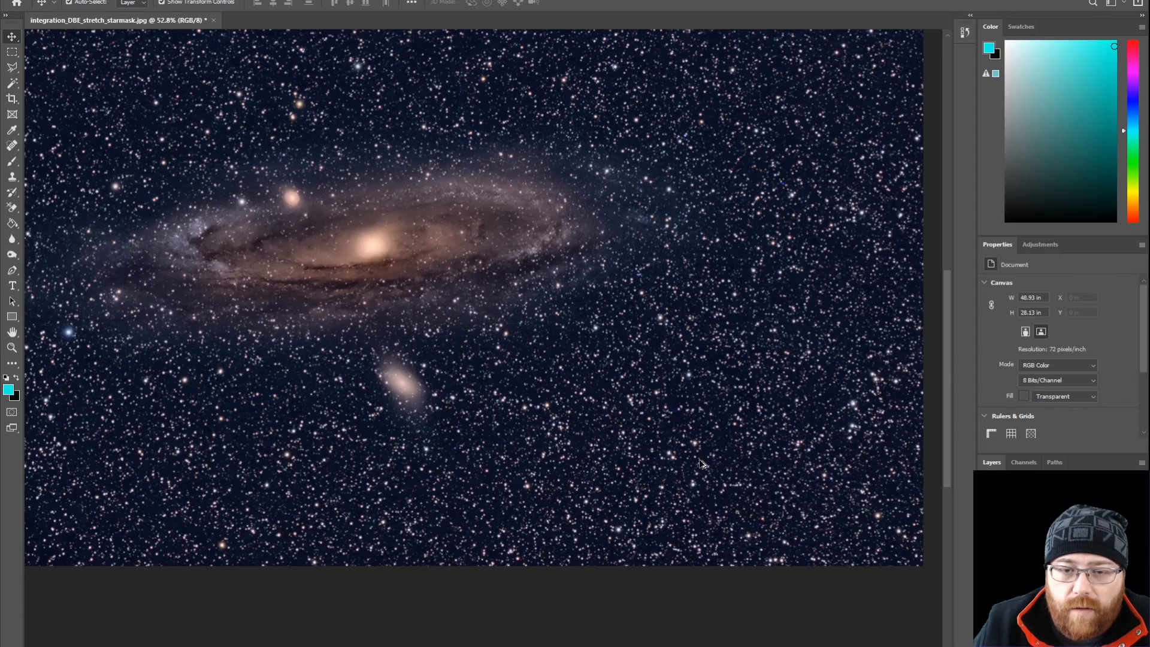
scroll(702, 464, down, 2)
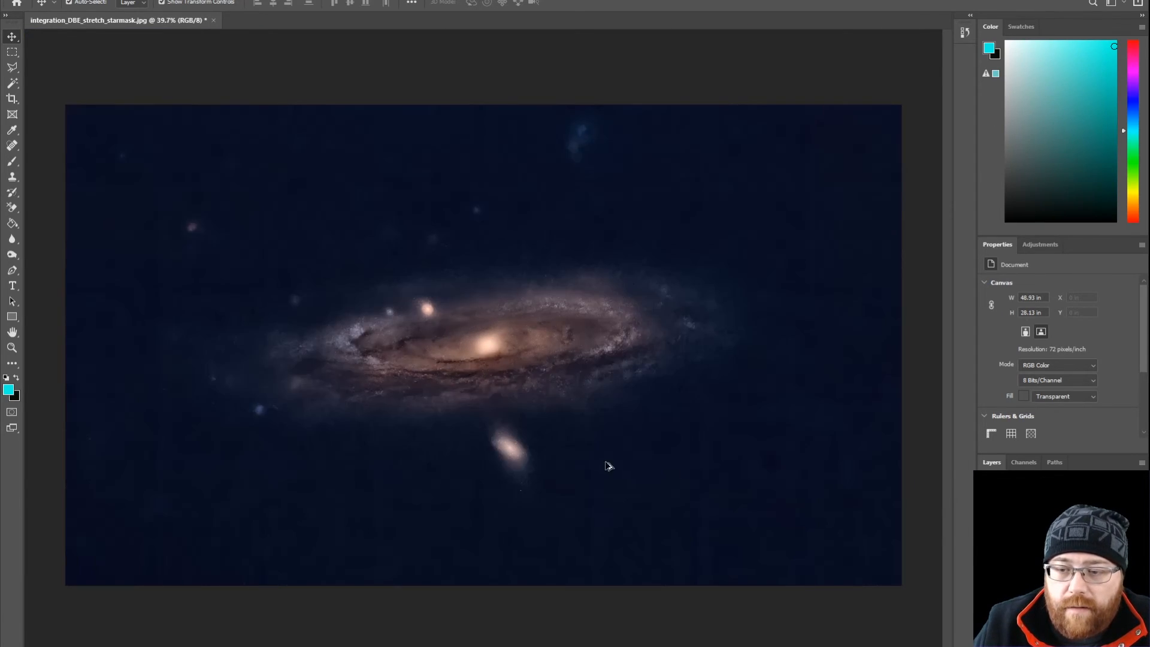
scroll(606, 465, up, 8)
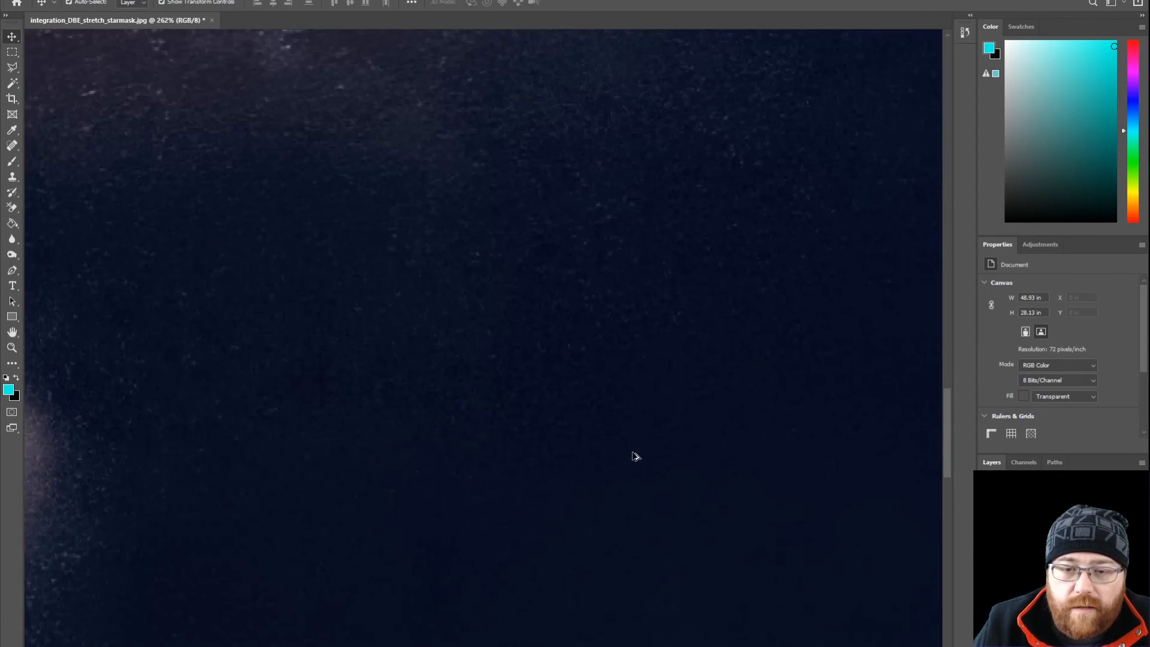
scroll(636, 457, down, 6)
scroll(641, 464, down, 5)
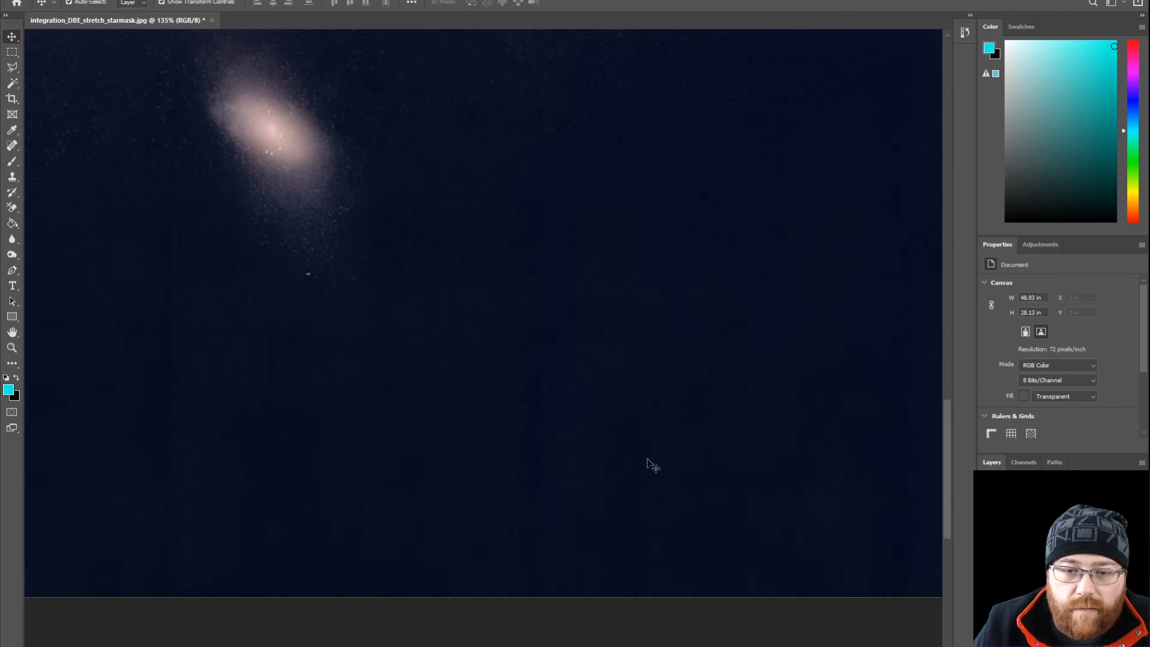
scroll(653, 467, down, 1)
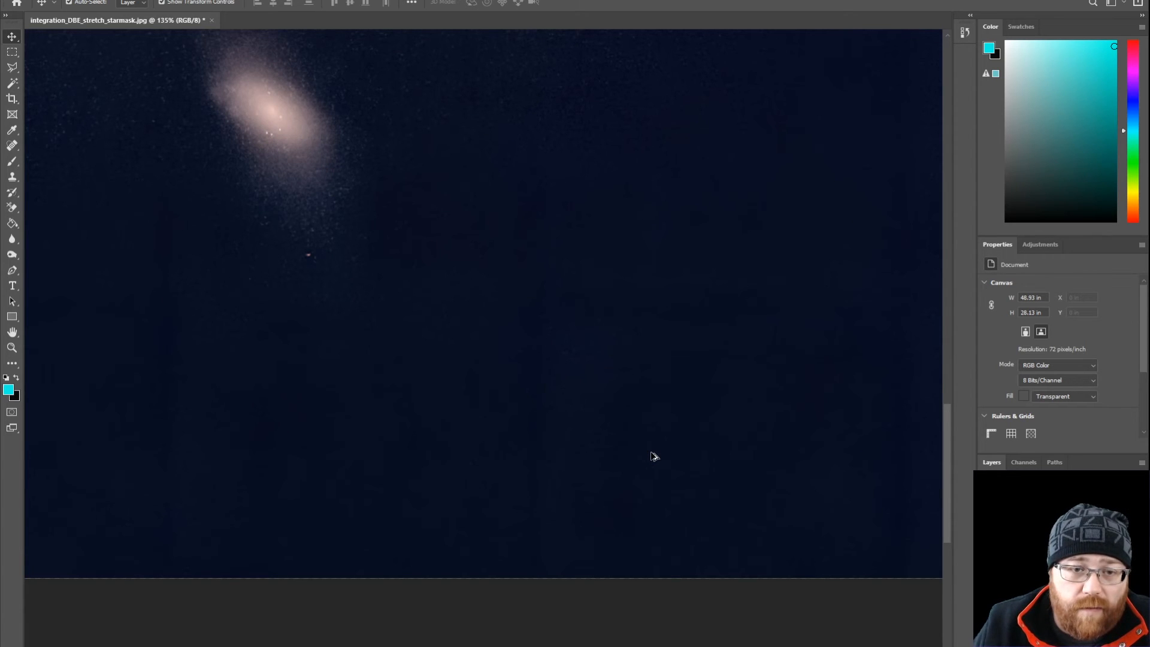
scroll(655, 457, down, 4)
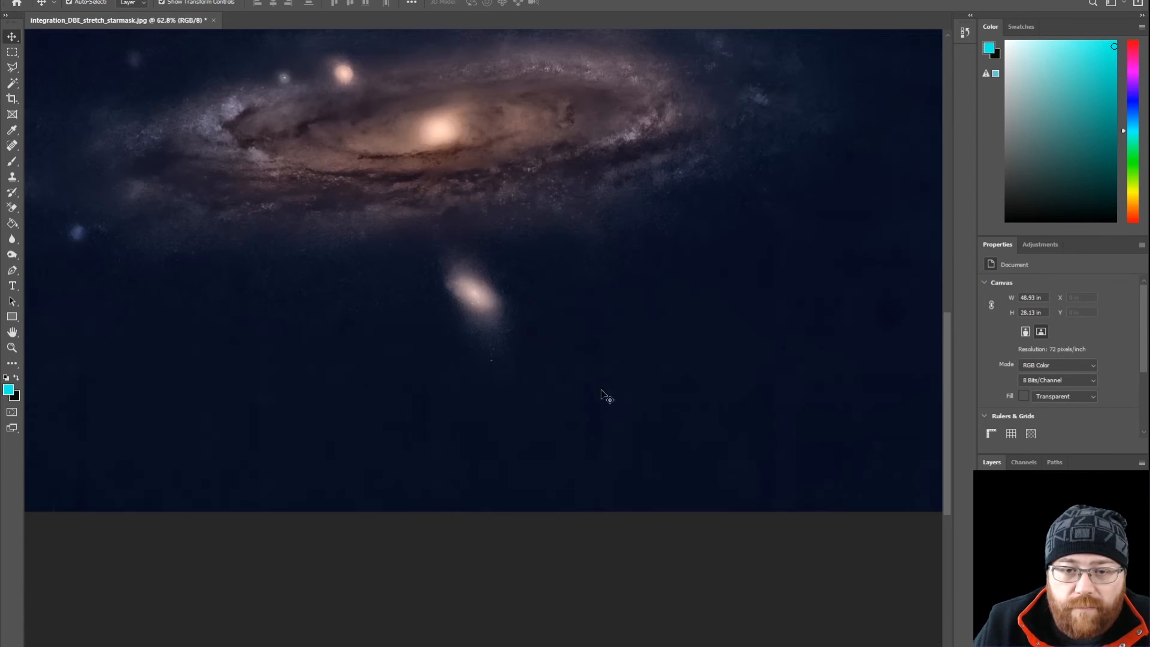
scroll(724, 381, up, 4)
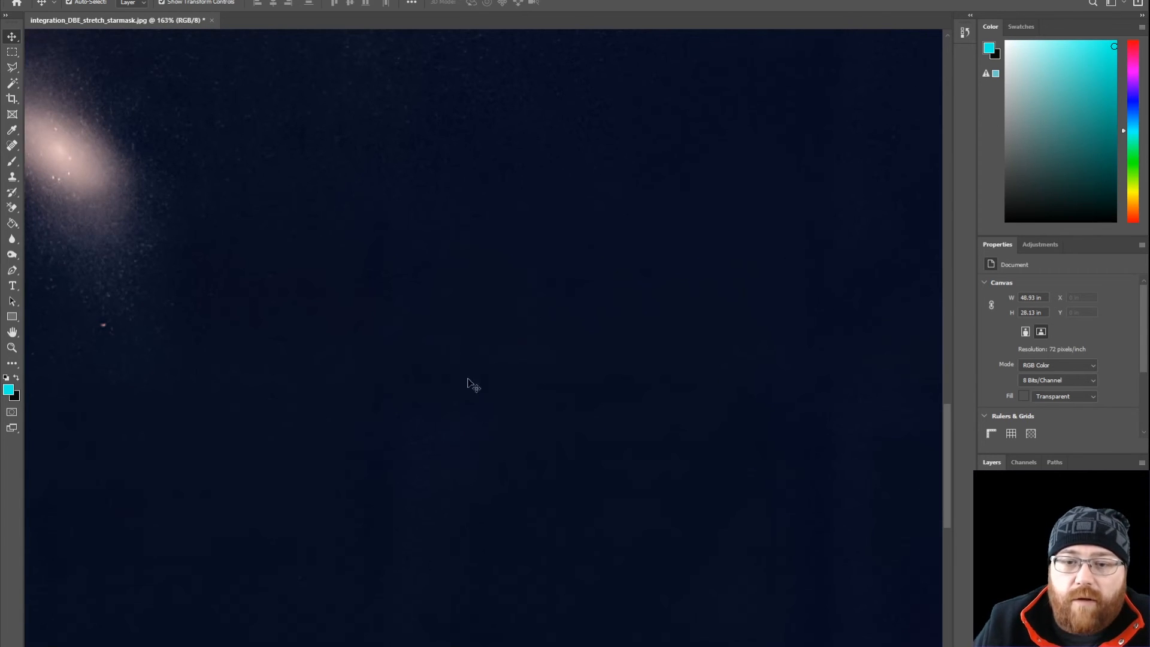
Step: Choose the Spot Healing Brush and rasterize the starless smart object into a pixel layer
click(12, 146)
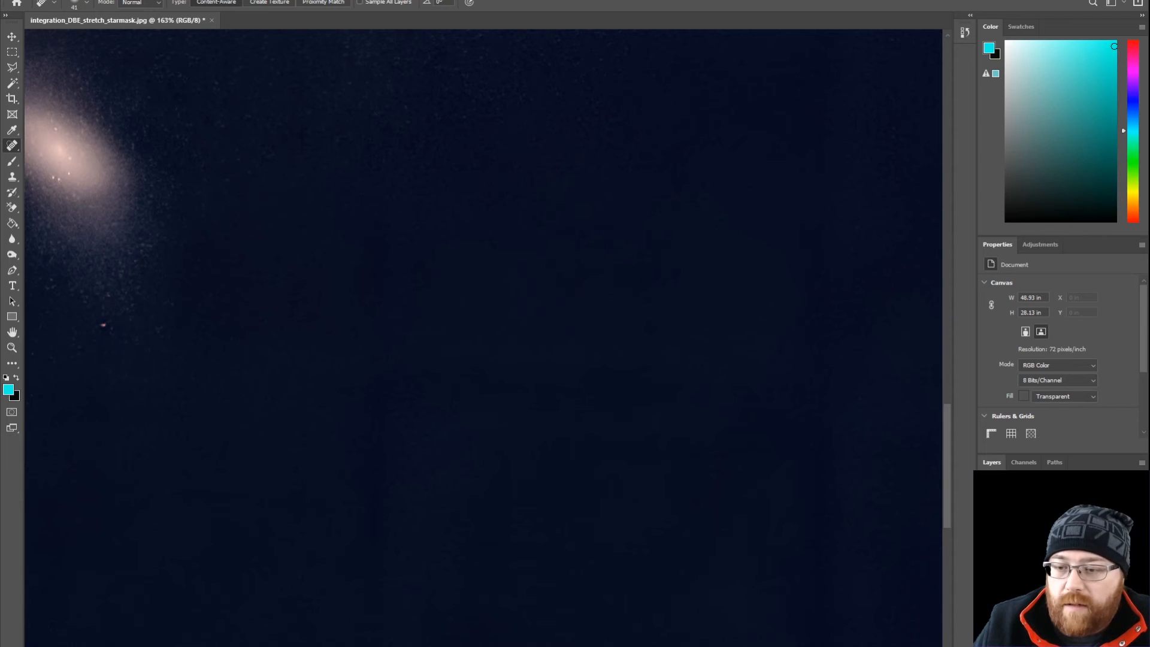
click(1042, 535)
right_click(1043, 536)
click(1030, 272)
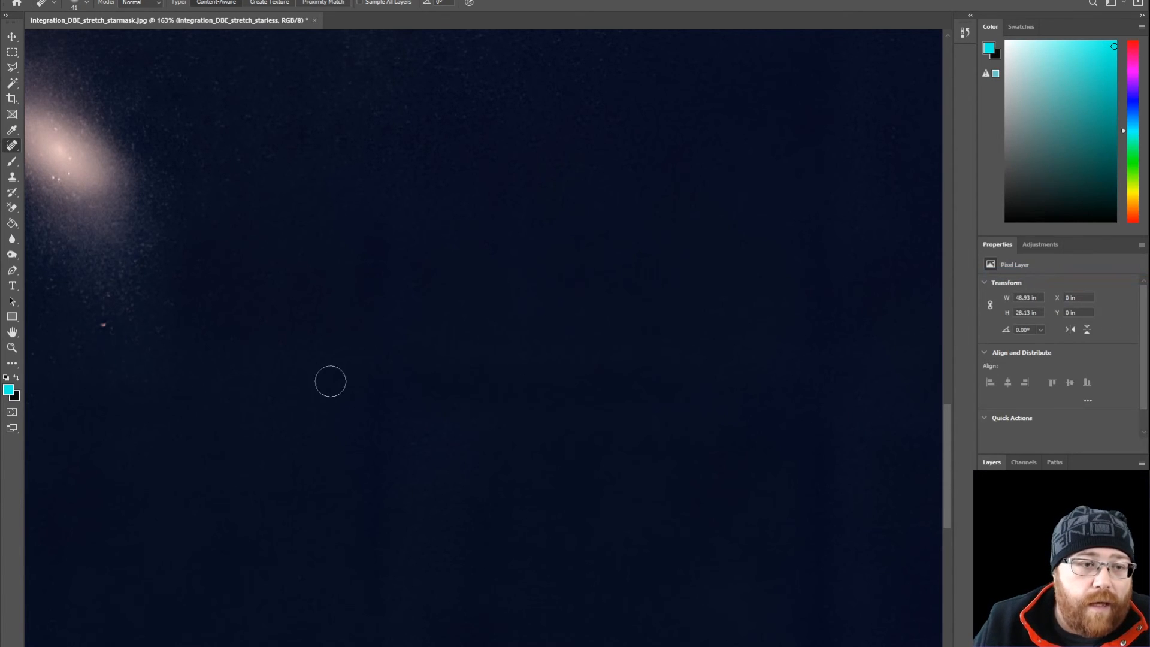
Step: Heal the faint vertical banding in the dark background below and beside the small companion galaxy with Content-Aware strokes
scroll(95, 323, up, 8)
scroll(348, 361, down, 2)
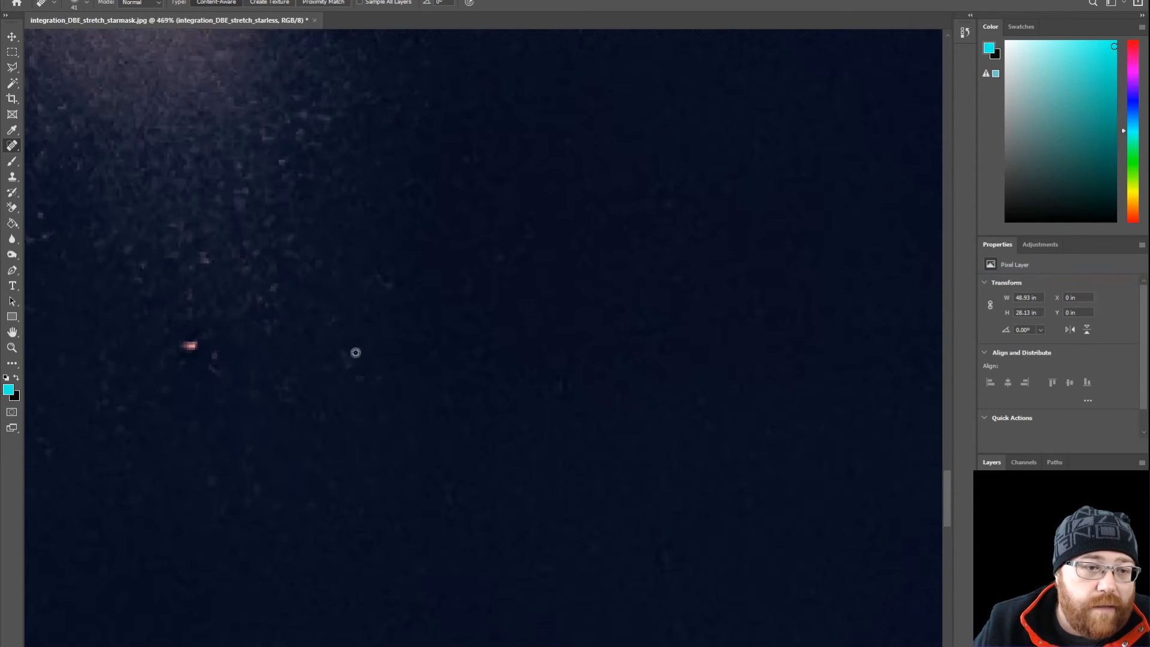
scroll(348, 361, down, 5)
scroll(352, 357, down, 2)
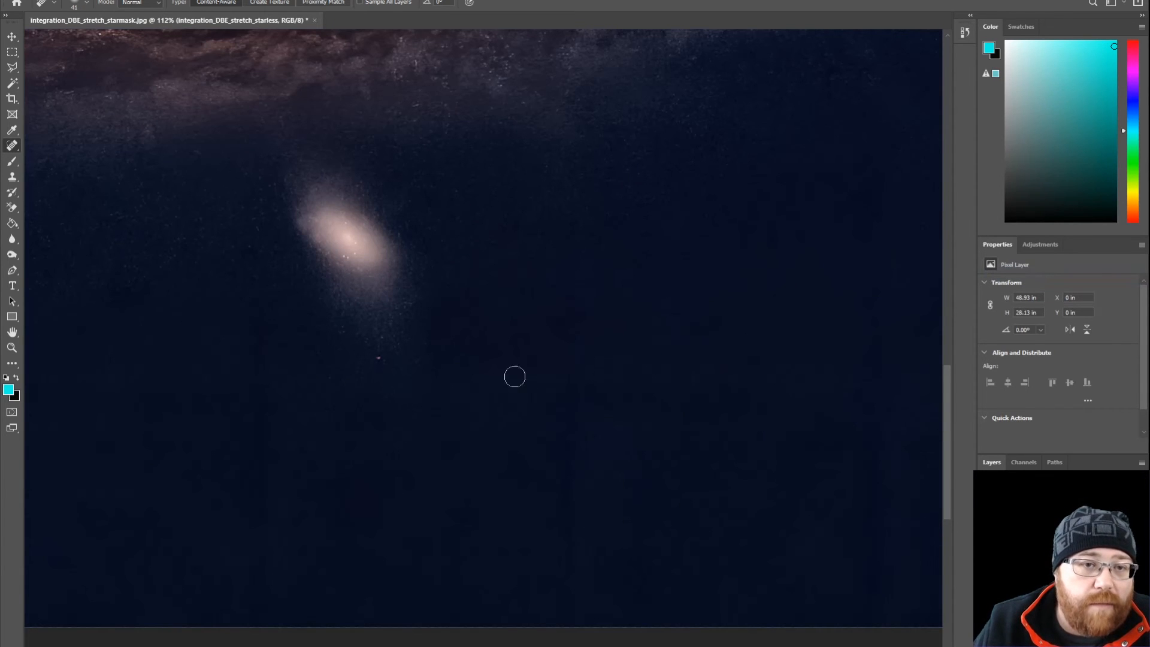
drag(570, 388, 570, 626)
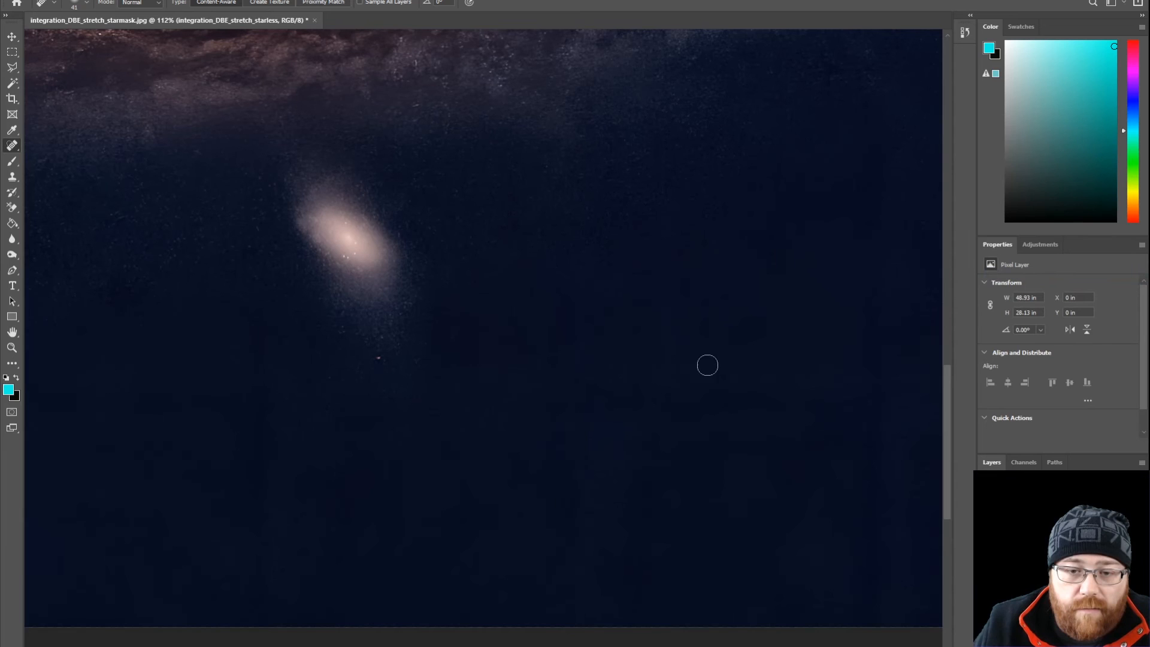
mouse_move(654, 366)
mouse_down()
mouse_move(547, 470)
mouse_move(818, 473)
mouse_move(660, 601)
mouse_move(857, 623)
mouse_up()
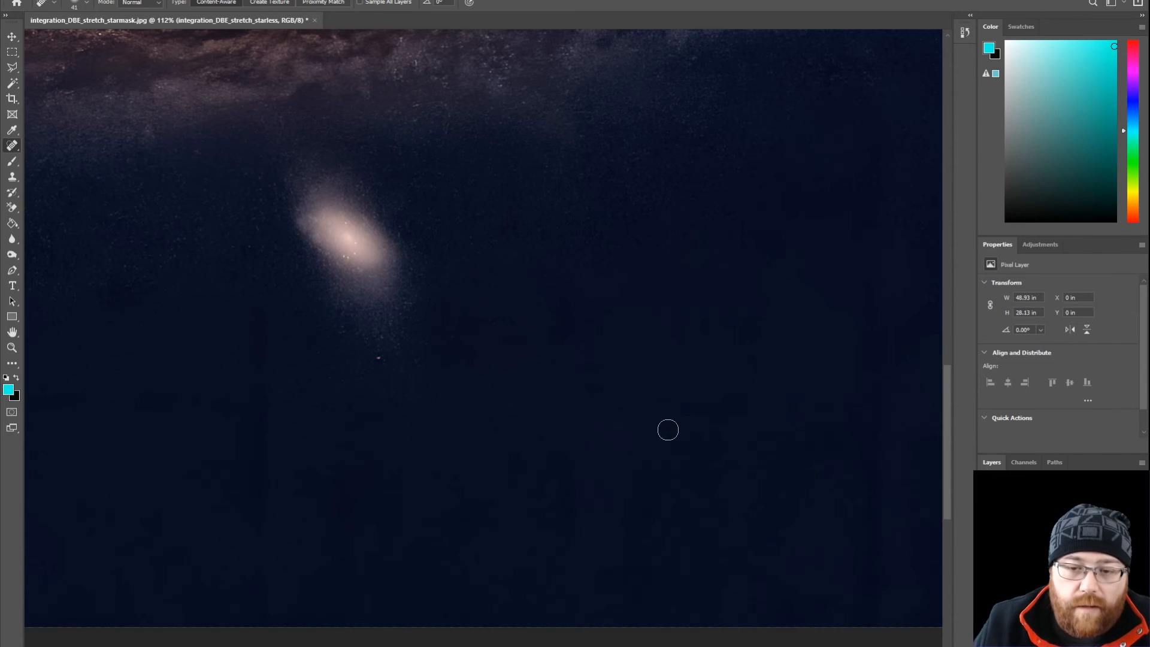
Step: Heal the blotchy dark background of the starless layer between the small blue glow and the companion galaxy with Content-Aware strokes
scroll(666, 429, down, 3)
scroll(667, 429, down, 9)
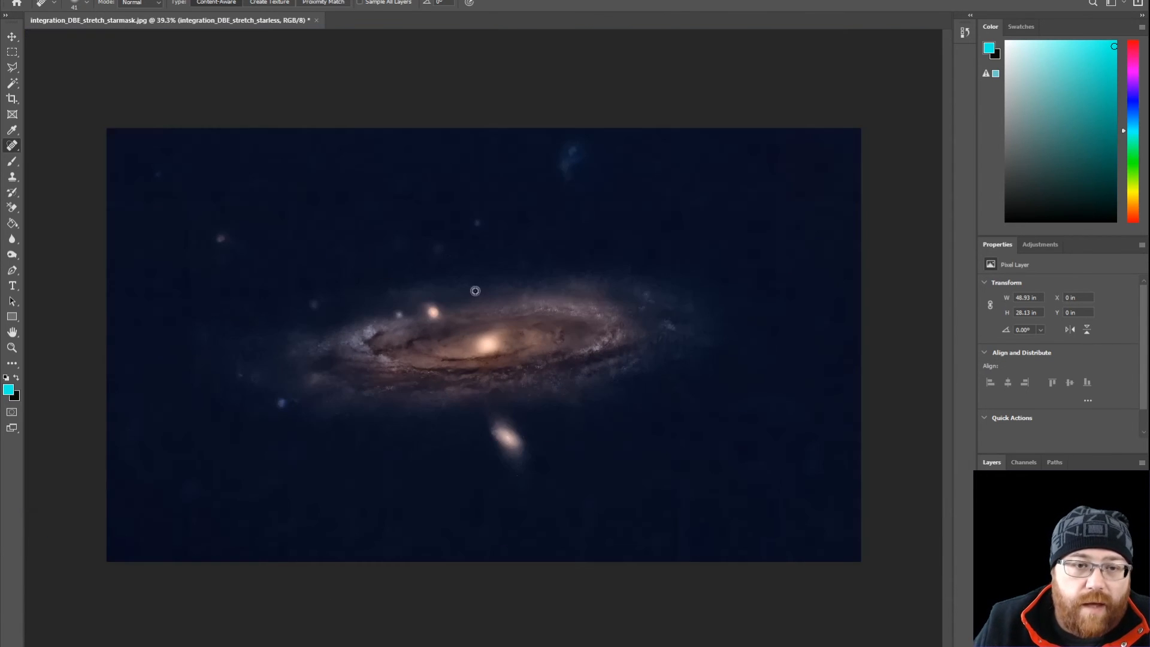
scroll(350, 259, up, 9)
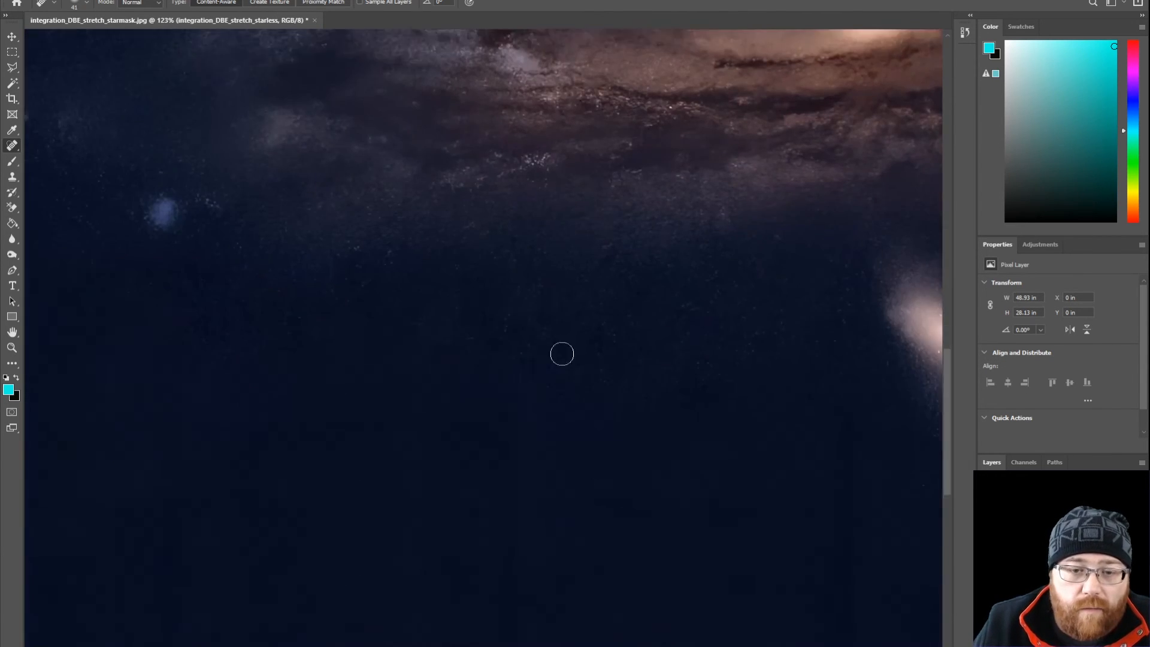
scroll(562, 353, down, 3)
mouse_move(517, 353)
mouse_down()
mouse_move(511, 550)
mouse_move(866, 503)
mouse_move(869, 401)
mouse_move(821, 427)
mouse_up()
drag(267, 358, 141, 535)
drag(117, 580, 100, 588)
drag(195, 336, 514, 244)
drag(510, 358, 522, 599)
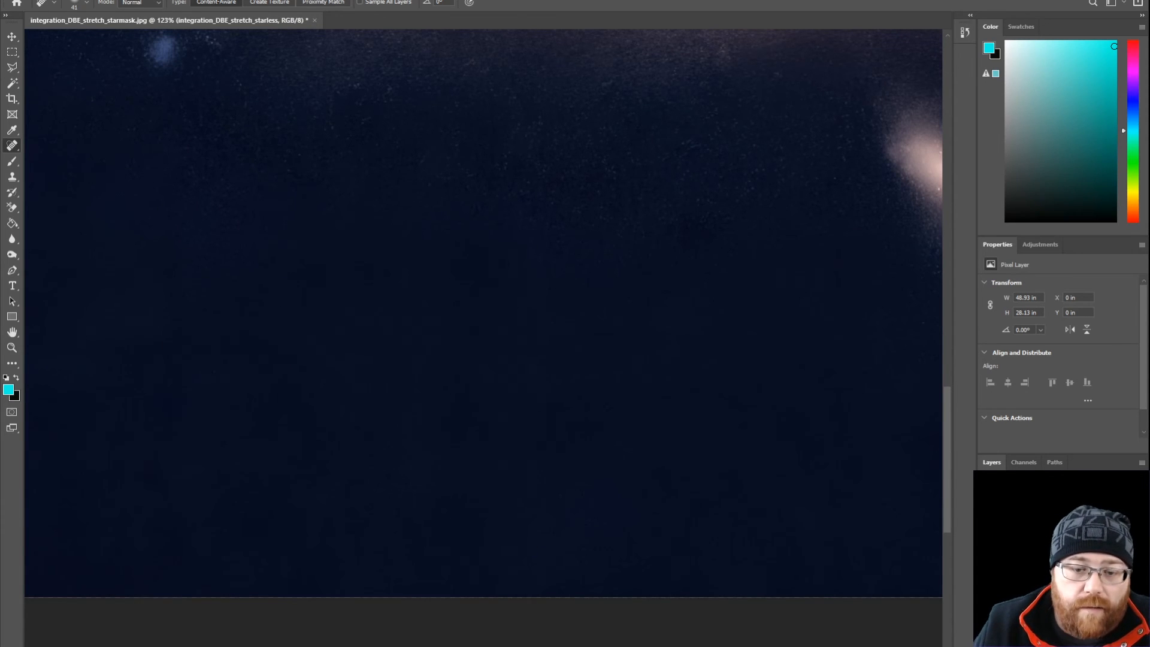
Step: Heal the uneven dark background along the image's left side, from the lower-left corner up to the small reddish glow
scroll(480, 420, left, 5)
drag(419, 354, 414, 596)
mouse_move(131, 343)
mouse_down()
mouse_move(423, 311)
mouse_move(785, 606)
mouse_up()
scroll(540, 360, up, 2)
drag(406, 171, 396, 511)
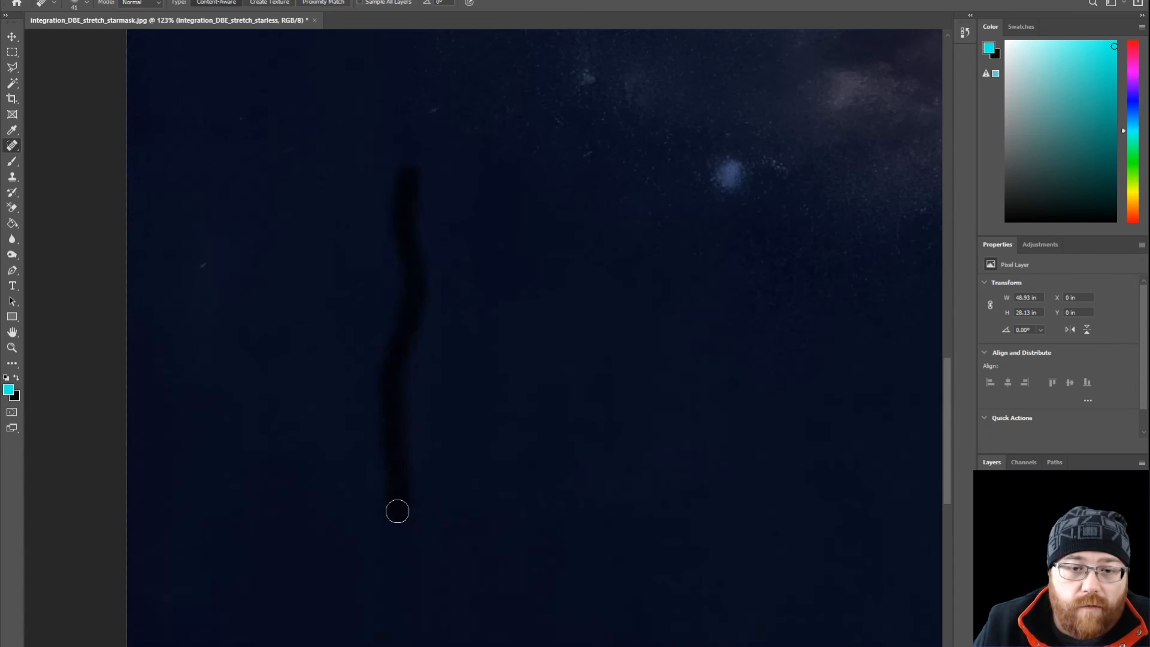
scroll(371, 360, up, 6)
scroll(372, 300, up, 3)
drag(405, 318, 131, 270)
drag(418, 354, 741, 234)
drag(740, 325, 779, 291)
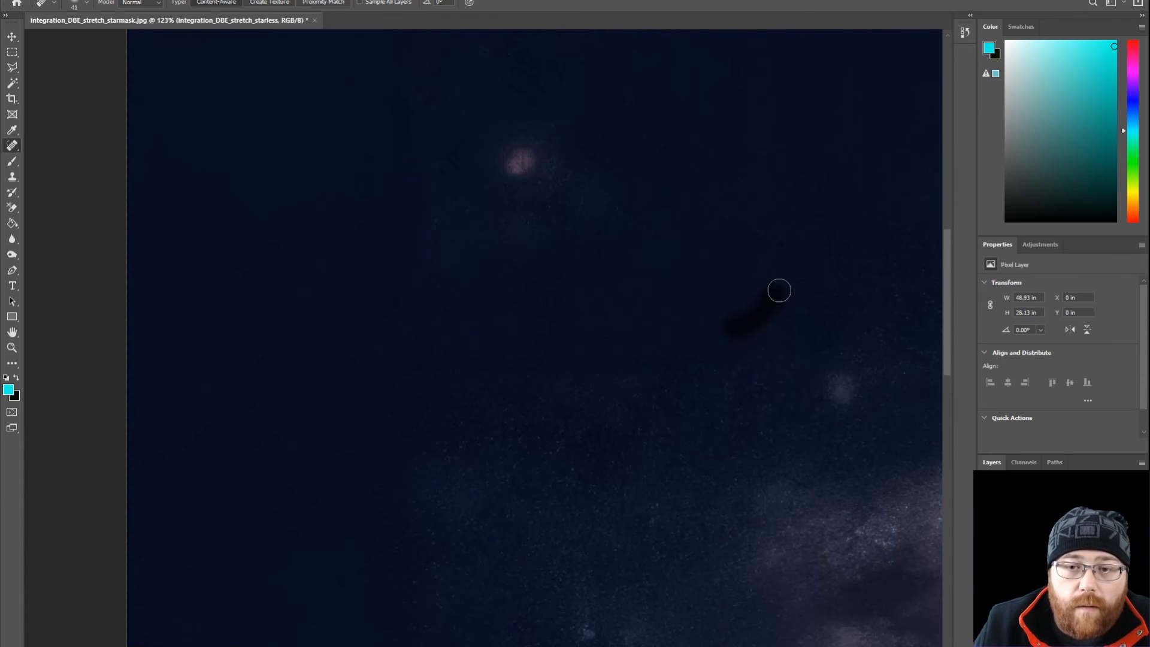
drag(418, 186, 394, 336)
Step: Heal the dark blotches in the background of the image's upper-left area, around the faint blue and reddish glows
scroll(660, 224, up, 6)
drag(412, 115, 419, 313)
mouse_move(133, 345)
mouse_down()
mouse_move(701, 331)
mouse_move(743, 468)
mouse_up()
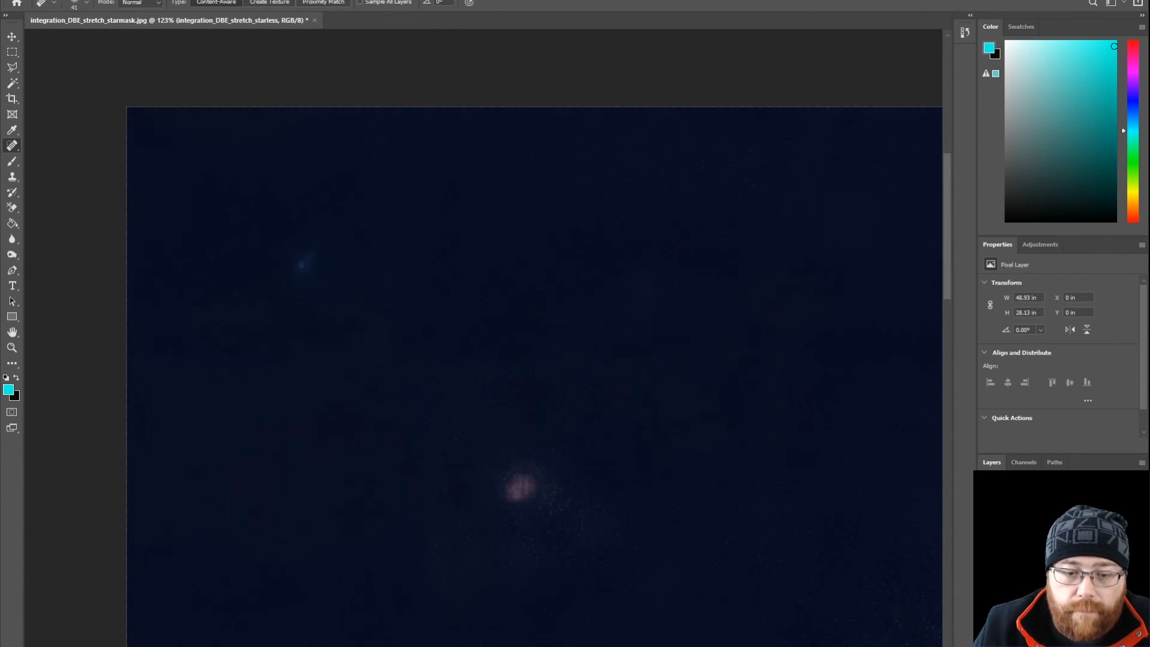
scroll(156, 231, left, 3)
drag(475, 110, 516, 451)
drag(209, 331, 516, 372)
mouse_move(539, 334)
mouse_down()
mouse_move(817, 174)
mouse_move(821, 114)
mouse_up()
Step: Heal the blotchy background along the image's upper edge, around and to the right of the blue nebulous glow
scroll(302, 353, right, 9)
drag(302, 353, 318, 208)
scroll(506, 185, right, 4)
drag(611, 275, 654, 589)
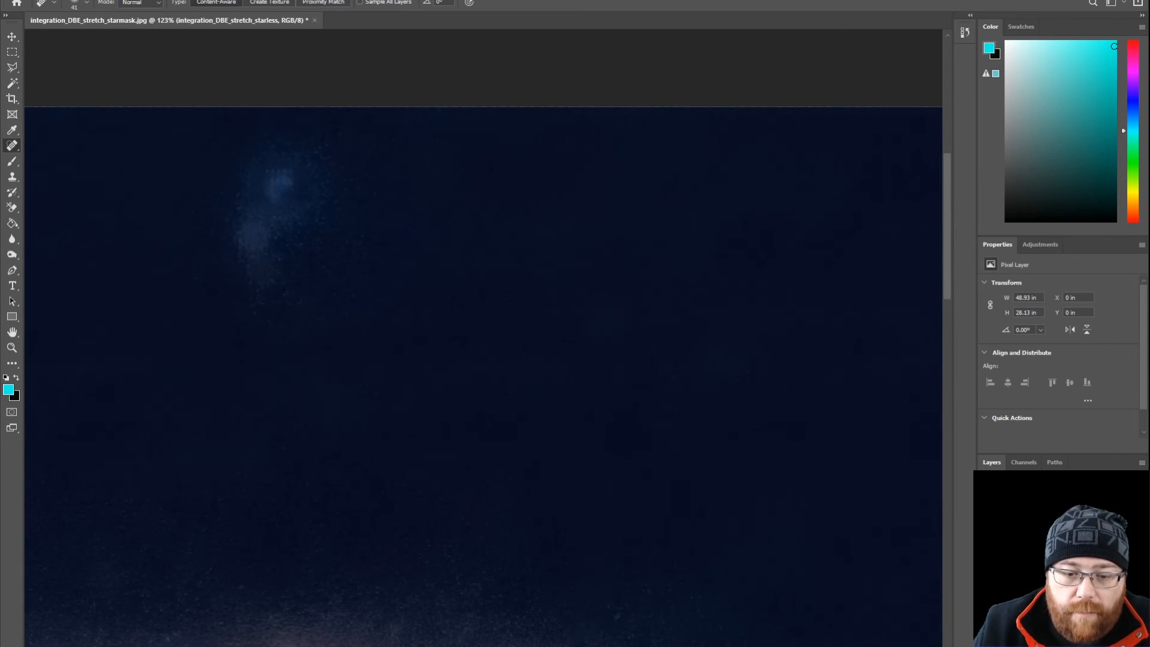
drag(817, 333, 932, 333)
Step: Show the star mask and merge it with the starless layer into one pixel layer that displays the combined image
click(987, 527)
ctrl+click(1043, 528)
right_click(1043, 528)
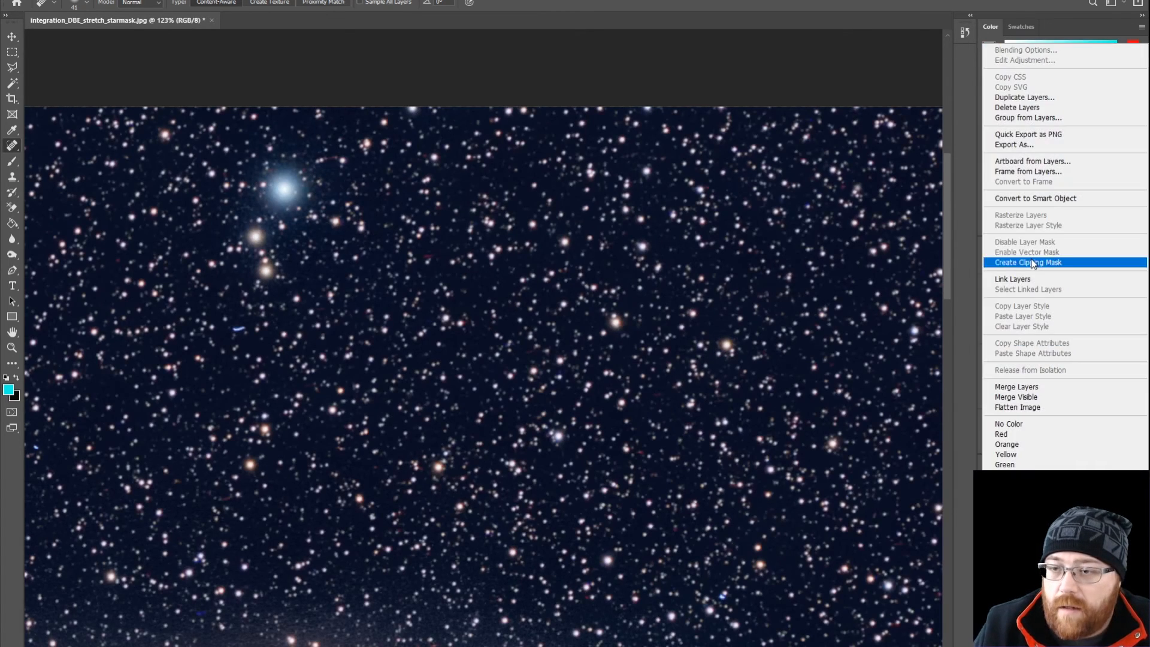
click(1019, 386)
key(ctrl+z)
right_click(1042, 527)
click(1025, 386)
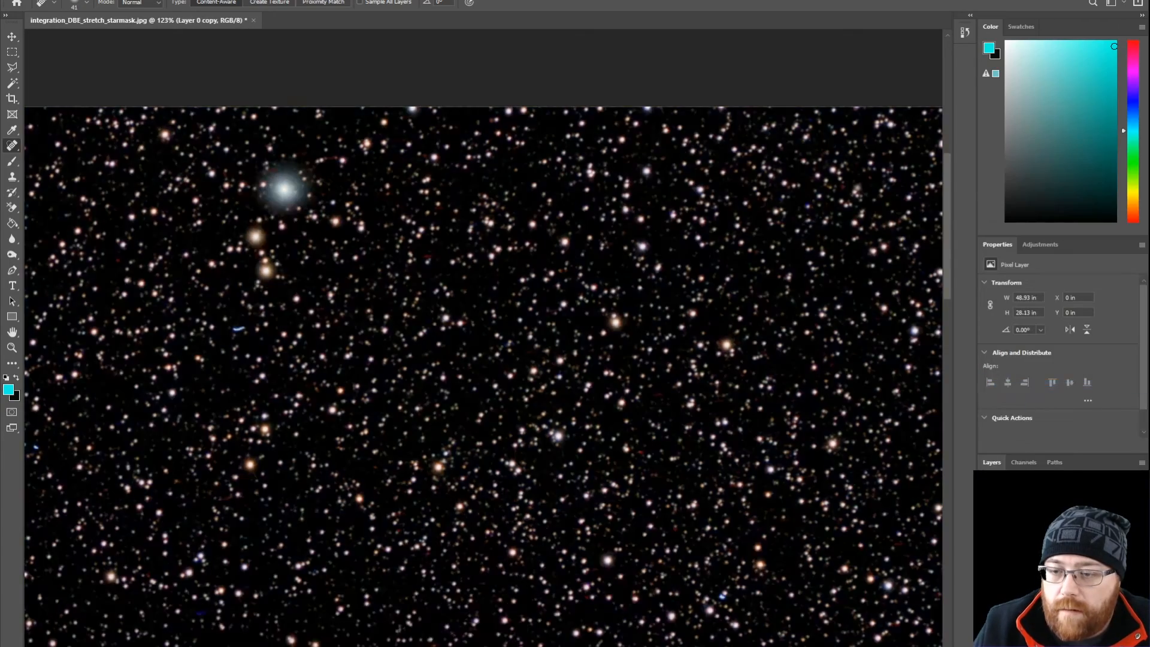
click(1018, 492)
click(998, 472)
scroll(620, 363, down, 10)
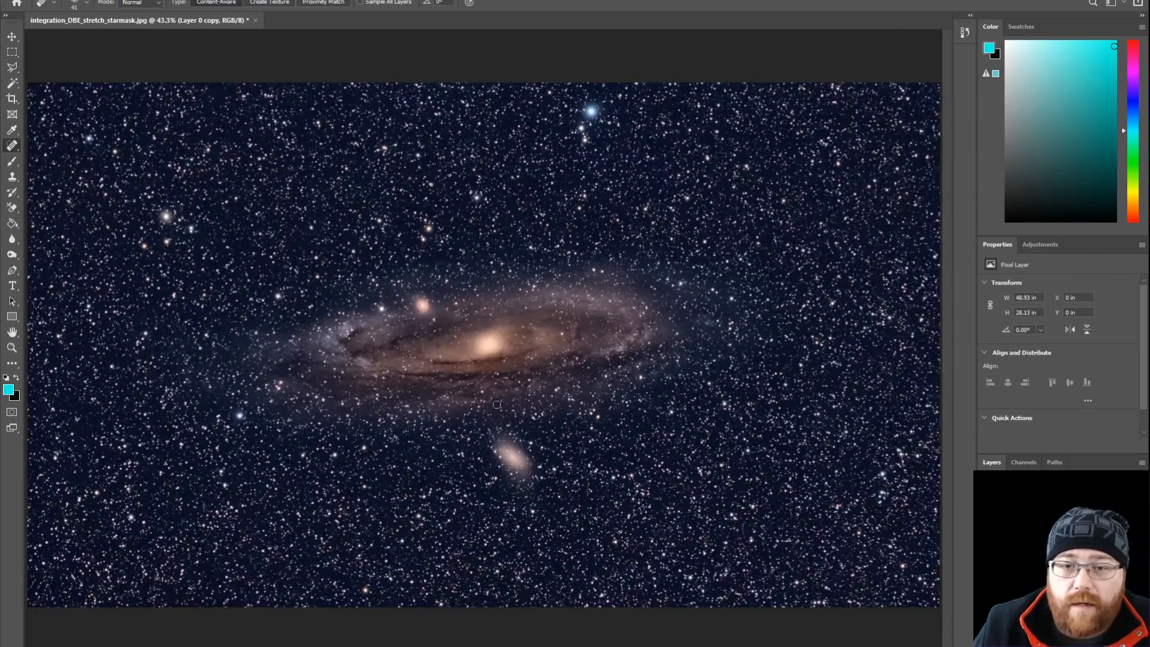
Step: Set the Spot Healing Brush size to 7 px for retouching small artifacts among the stars
scroll(514, 486, up, 15)
scroll(740, 446, up, 10)
right_click(12, 146)
click(85, 4)
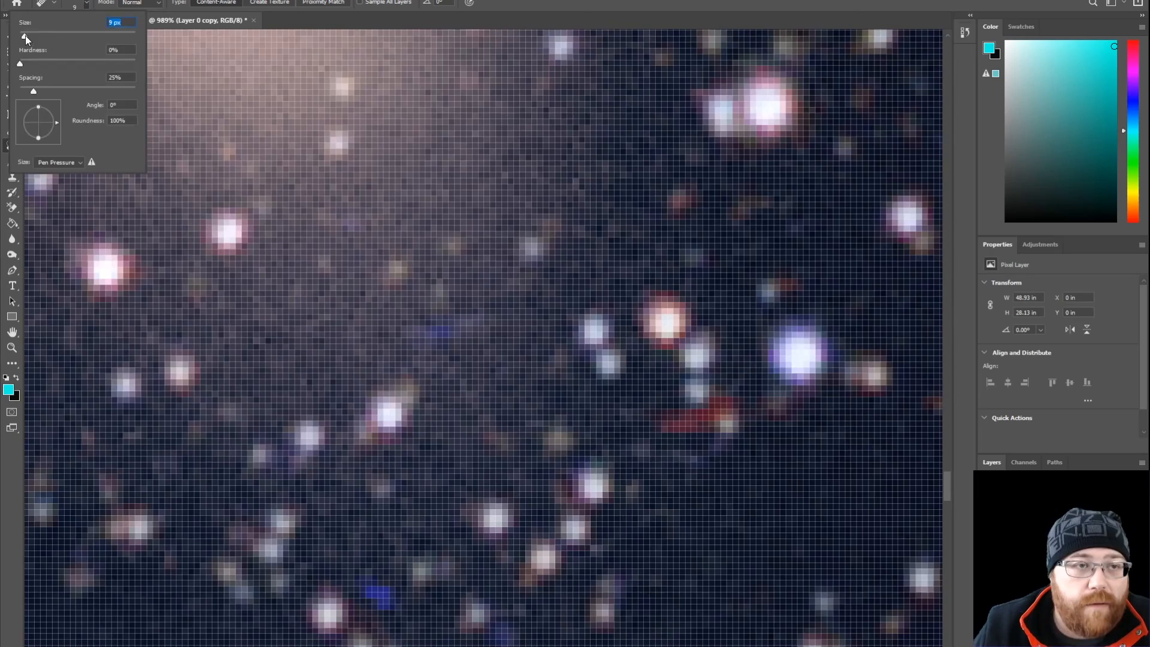
text(7)
key(Return)
Step: Heal the small red and blue streaks in the star field around and below the companion galaxy and toward the bright blue star
scroll(683, 429, down, 9)
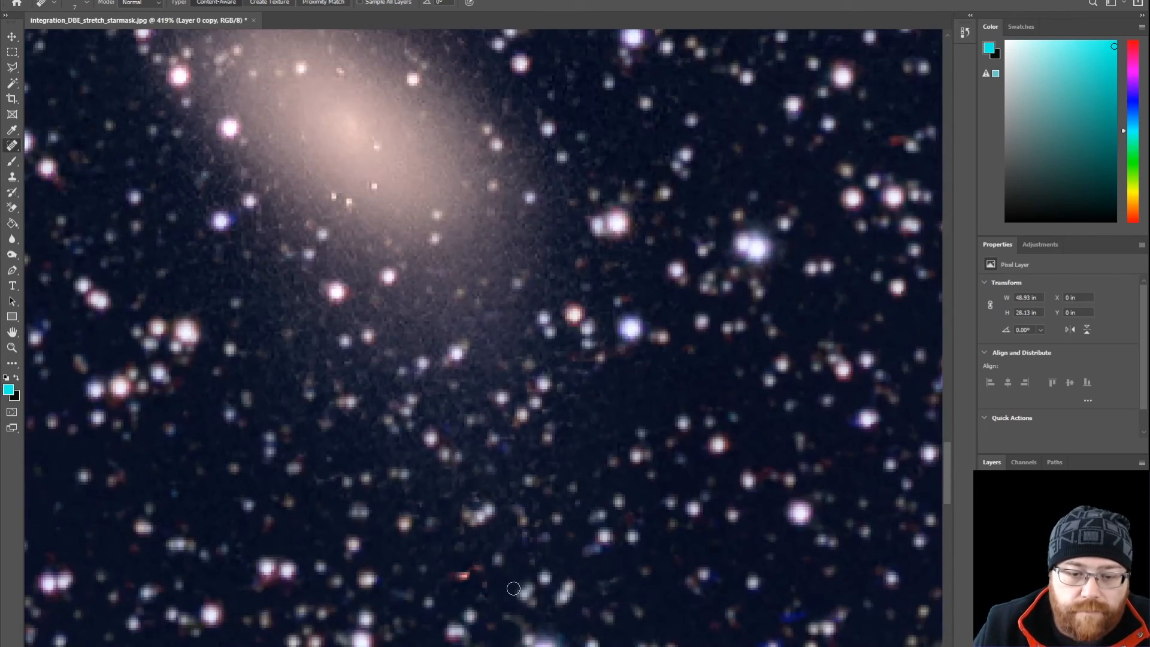
scroll(773, 516, down, 8)
scroll(601, 473, down, 2)
scroll(544, 488, down, 6)
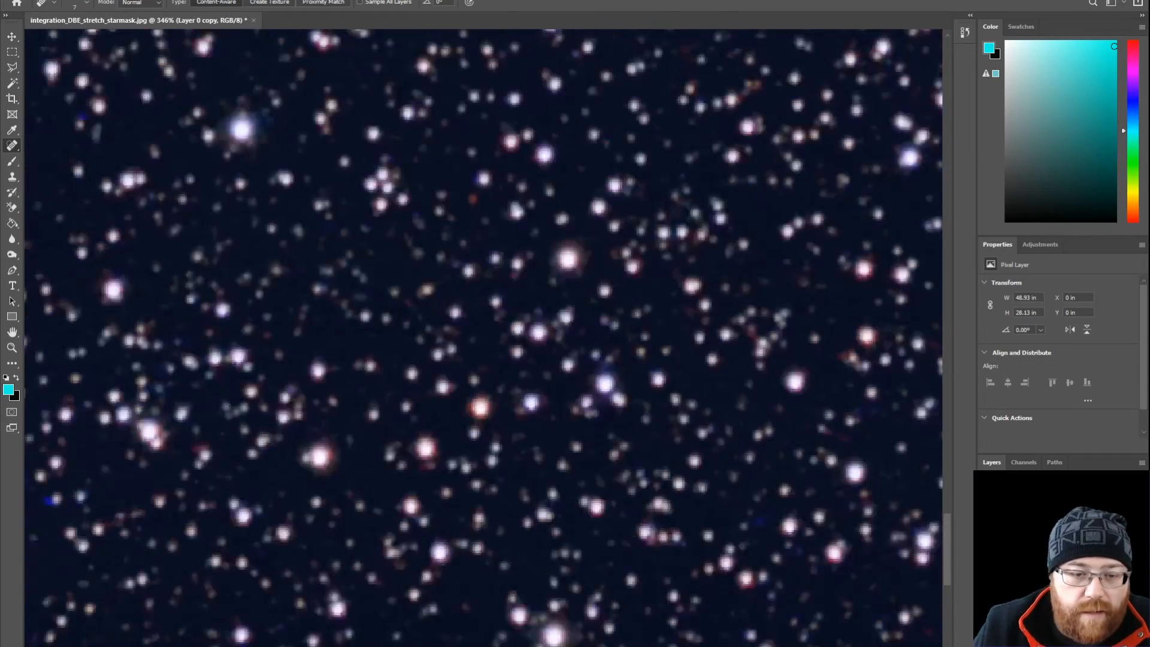
scroll(444, 380, up, 5)
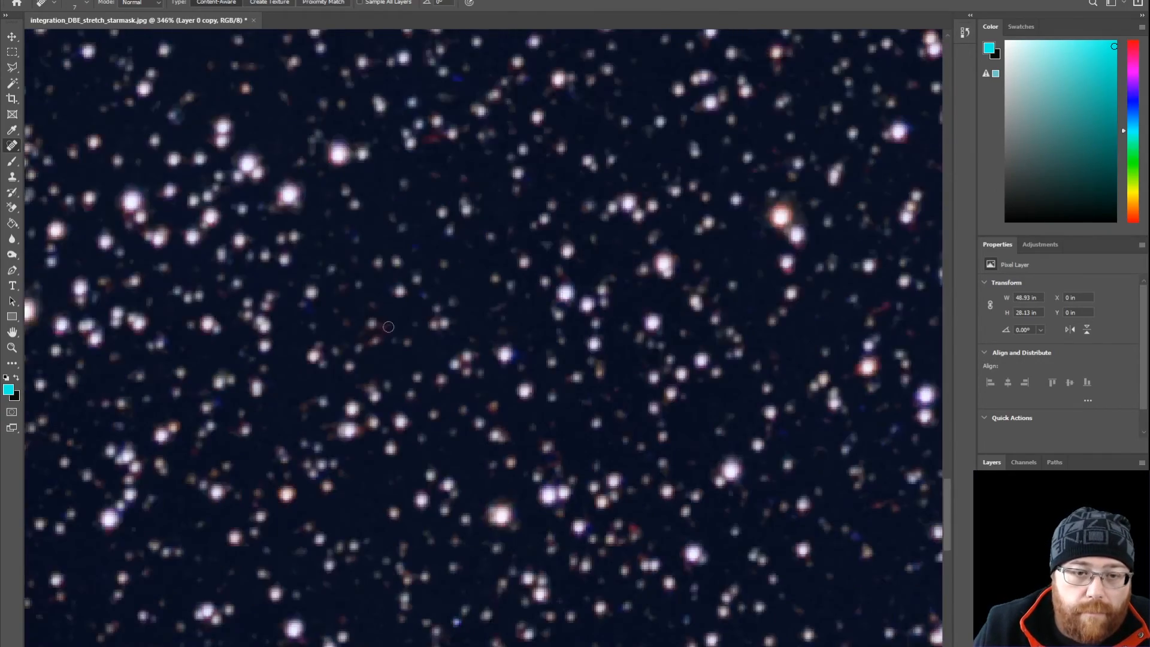
scroll(105, 283, up, 4)
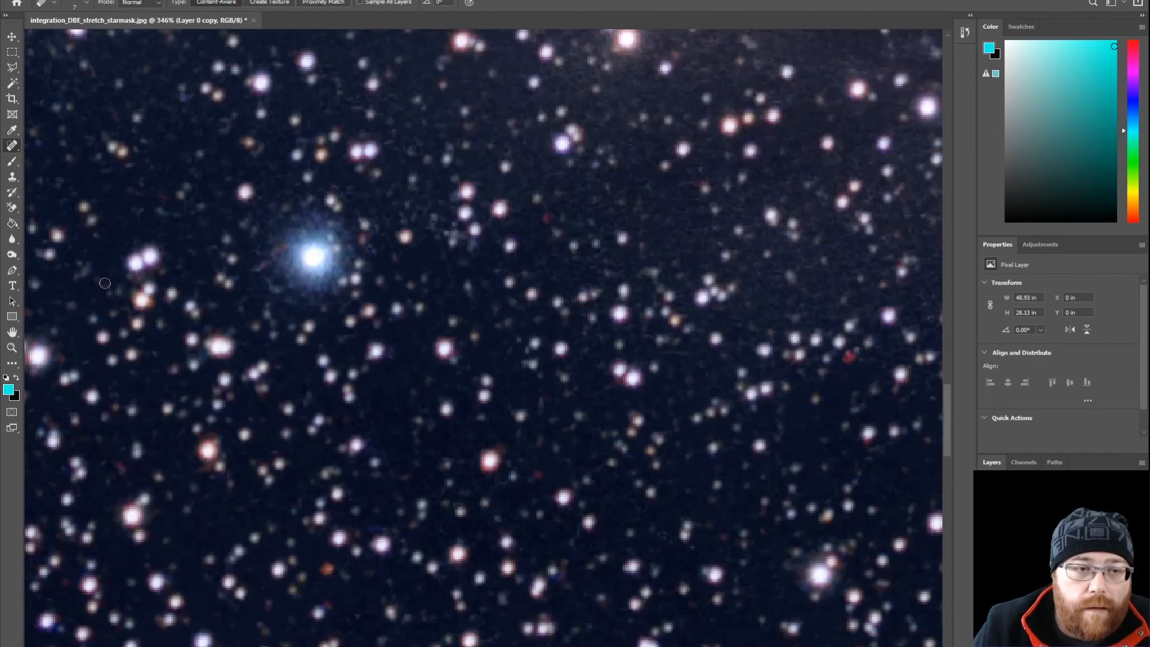
Step: Heal the small red streaks between the stars along the image's left edge up to the upper-left corner
scroll(112, 280, left, 10)
scroll(550, 286, right, 1)
scroll(550, 286, up, 1)
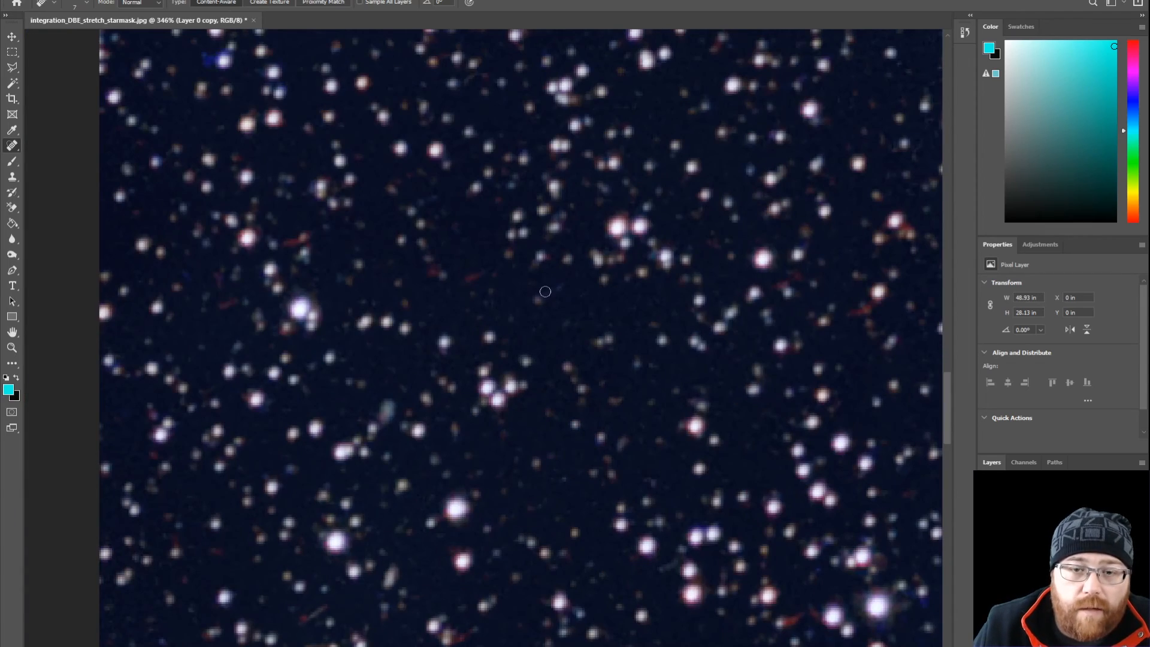
scroll(300, 271, up, 8)
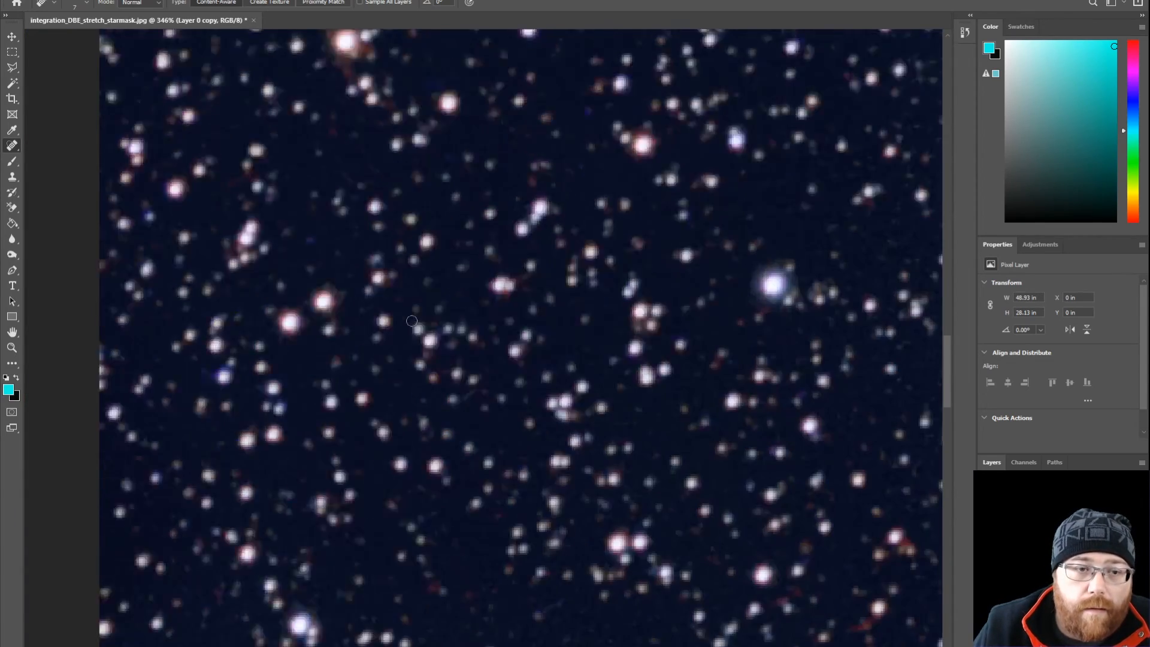
scroll(343, 272, up, 8)
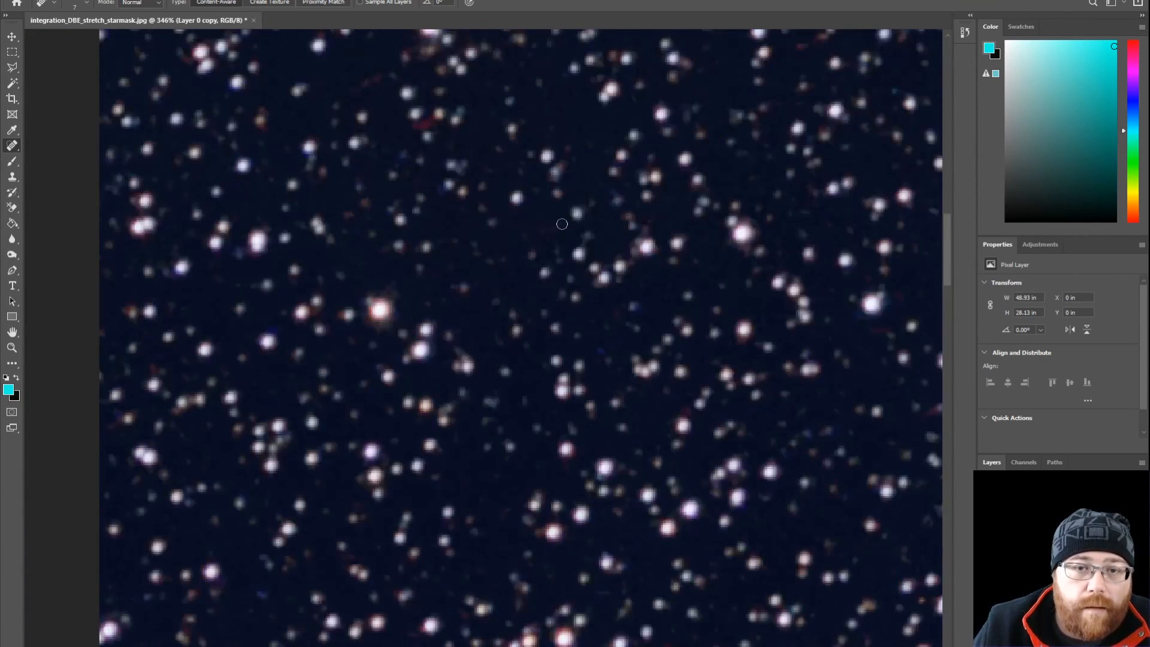
scroll(429, 234, up, 4)
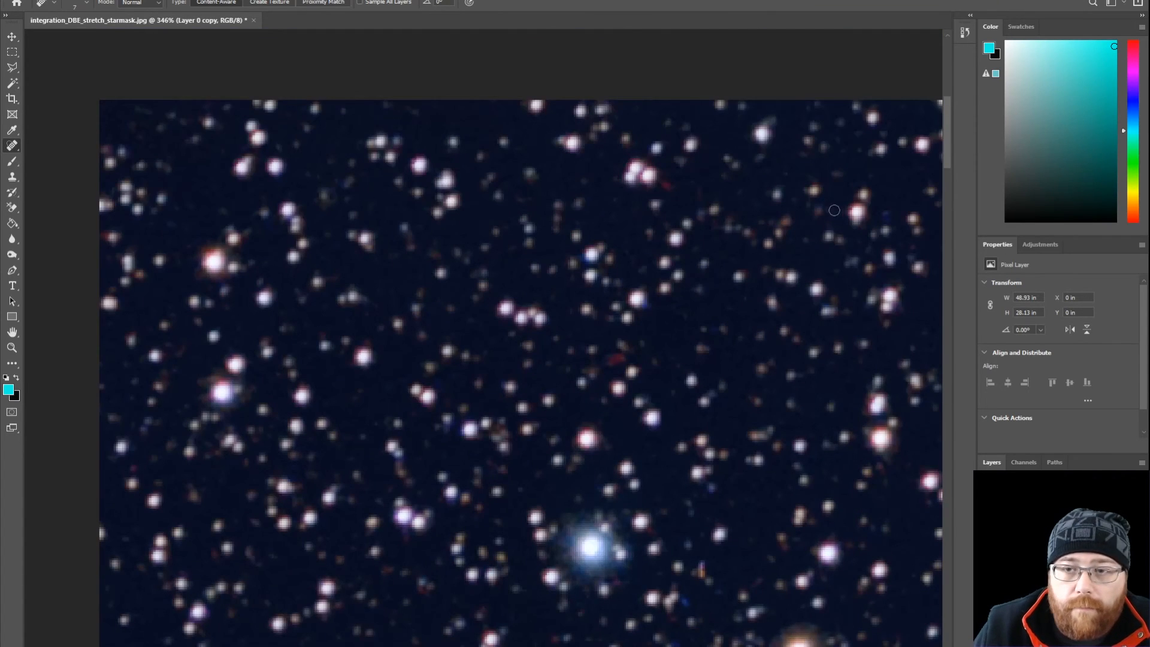
Step: Heal the red and blue streaks between the stars along the image's upper edge, moving past the bright blue star
scroll(403, 342, right, 12)
scroll(403, 342, down, 1)
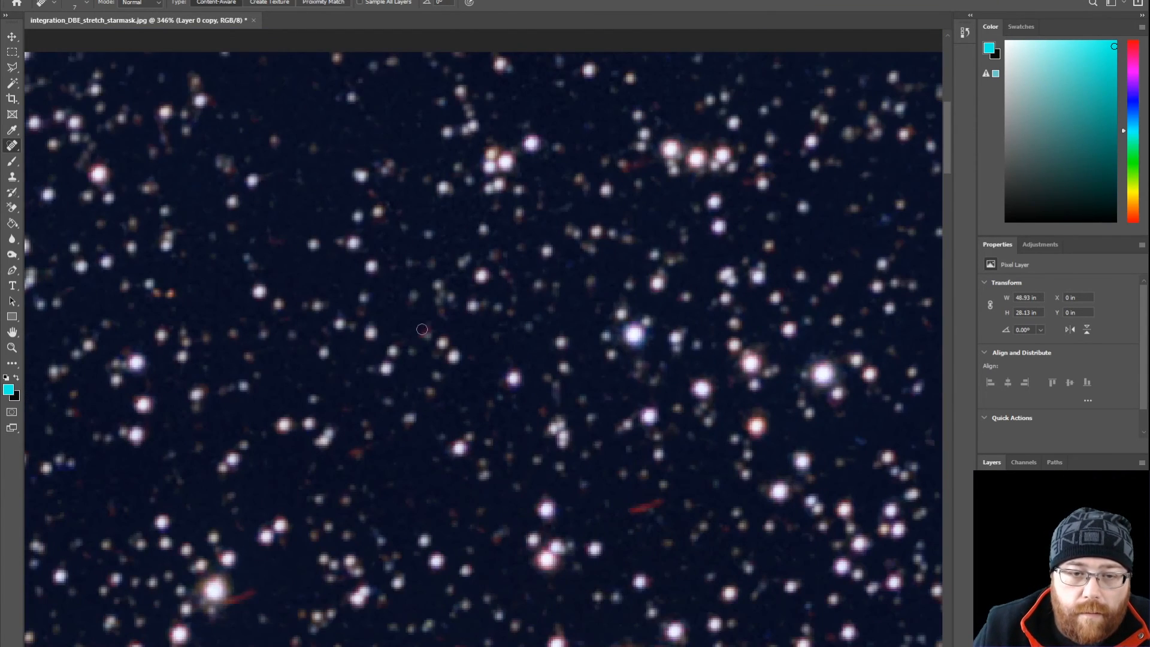
scroll(521, 245, up, 3)
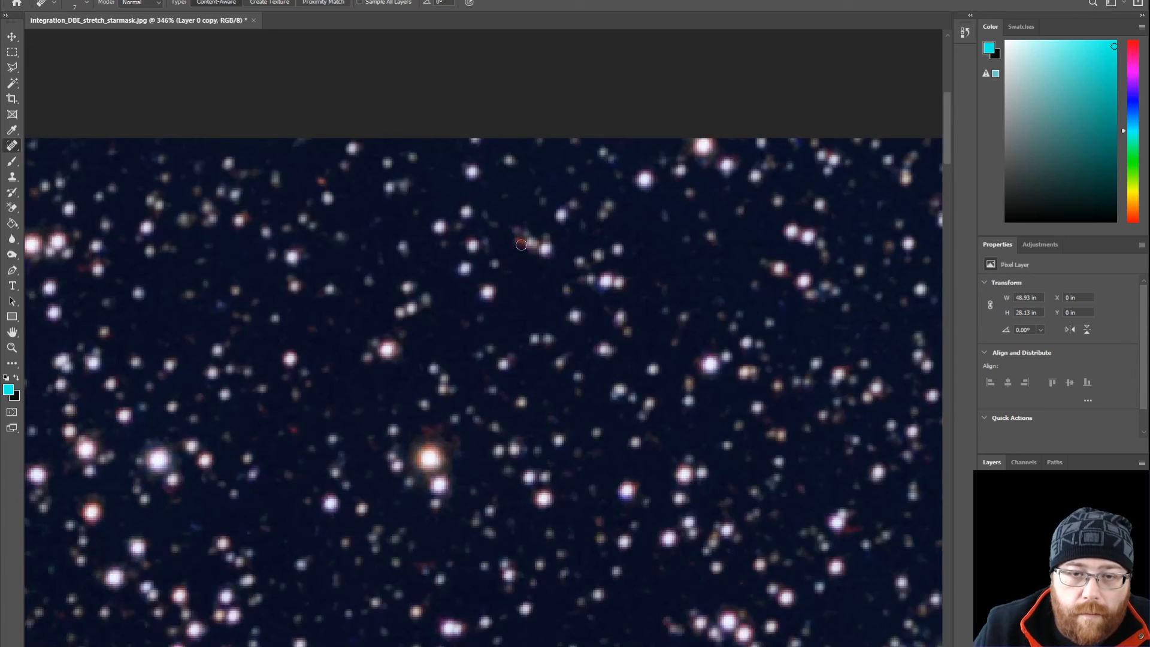
scroll(525, 254, right, 6)
scroll(465, 241, right, 5)
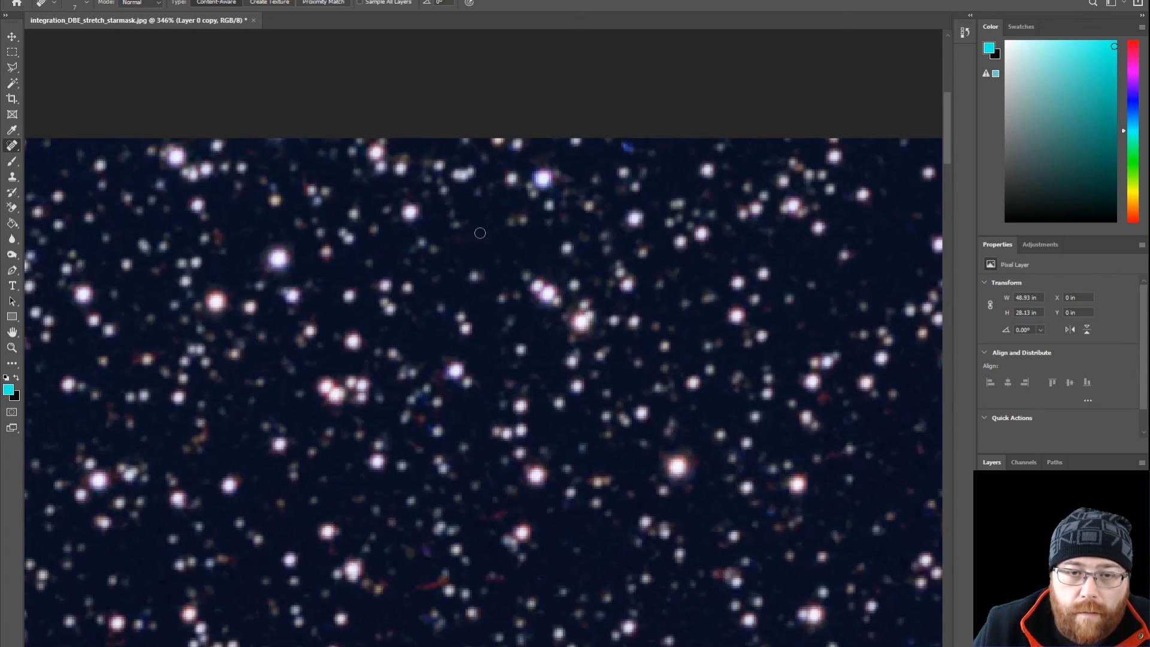
scroll(444, 579, right, 15)
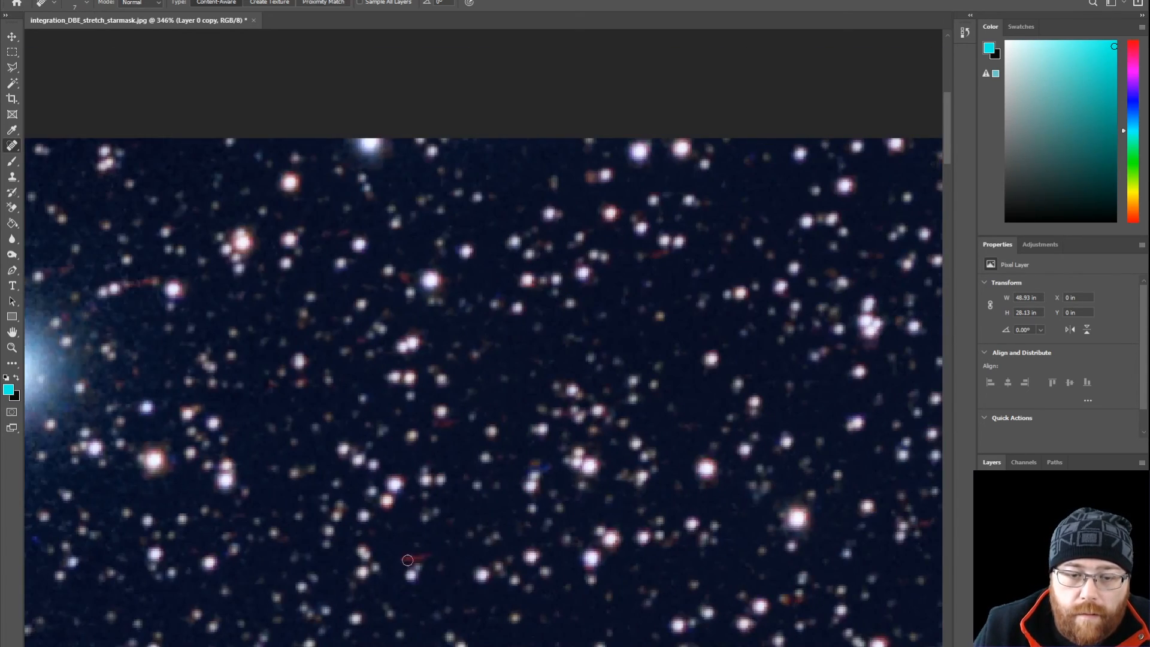
scroll(407, 561, right, 12)
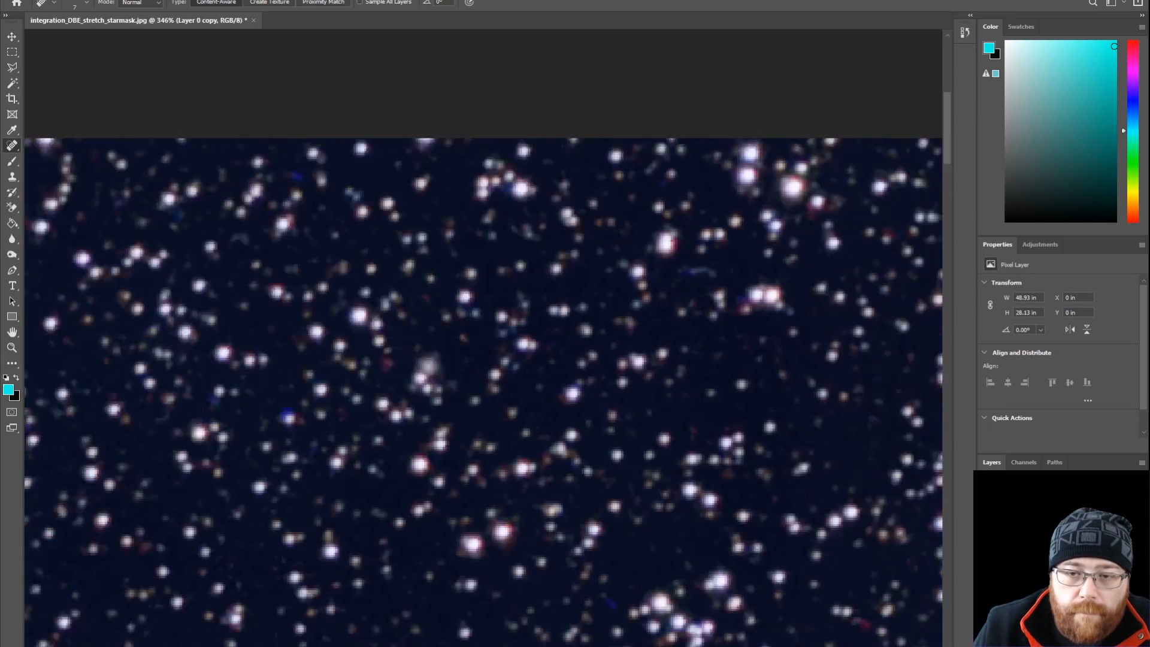
Step: Heal the colored specks and streaks in the star field at the image's upper-right corner and down the right edge
scroll(709, 498, down, 2)
scroll(710, 498, down, 1)
scroll(709, 498, up, 3)
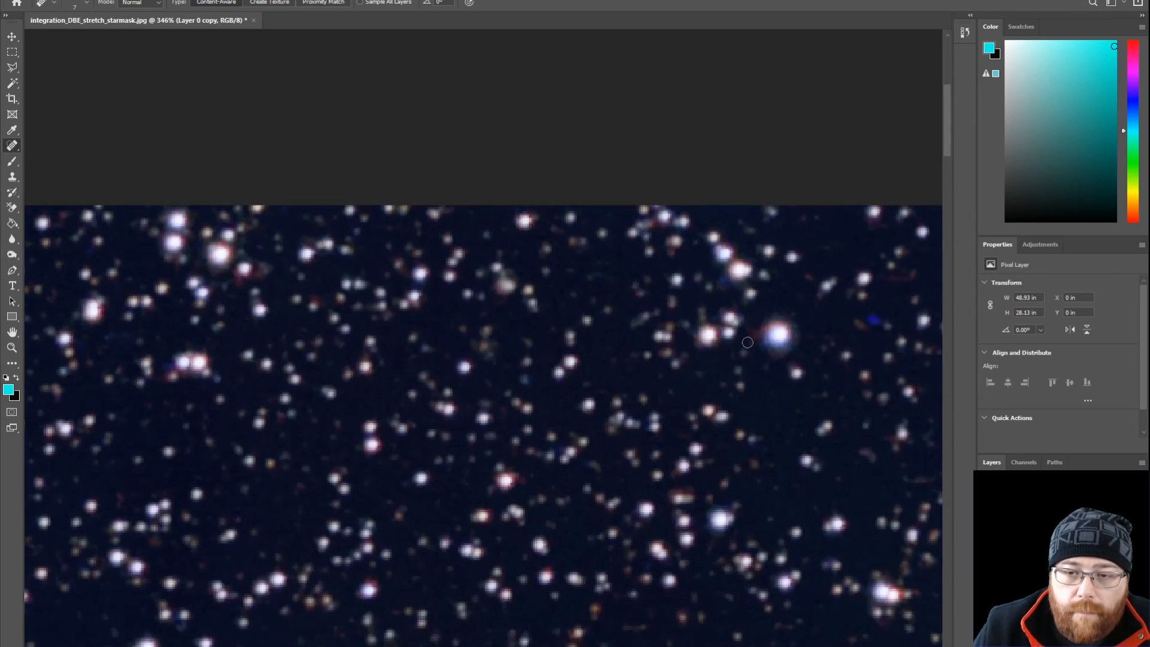
scroll(607, 589, down, 7)
scroll(607, 588, right, 1)
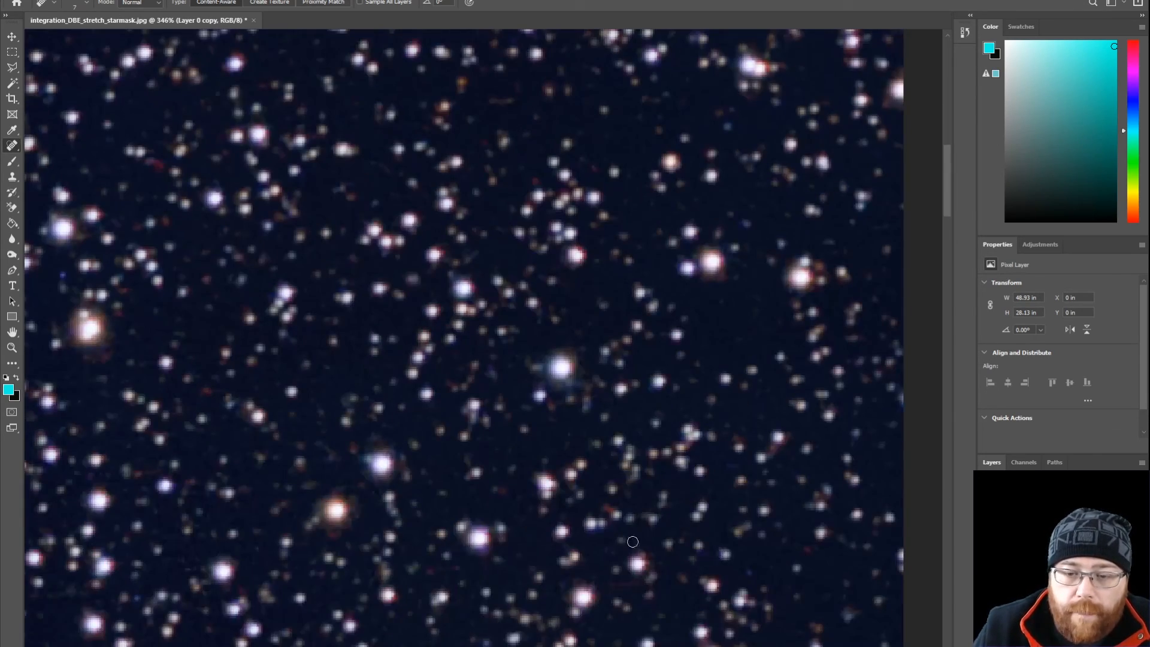
Step: Heal the colored streaks in the next band of stars below the upper edge, working from the right edge back toward the left
scroll(671, 598, left, 15)
click(336, 283)
scroll(338, 284, left, 15)
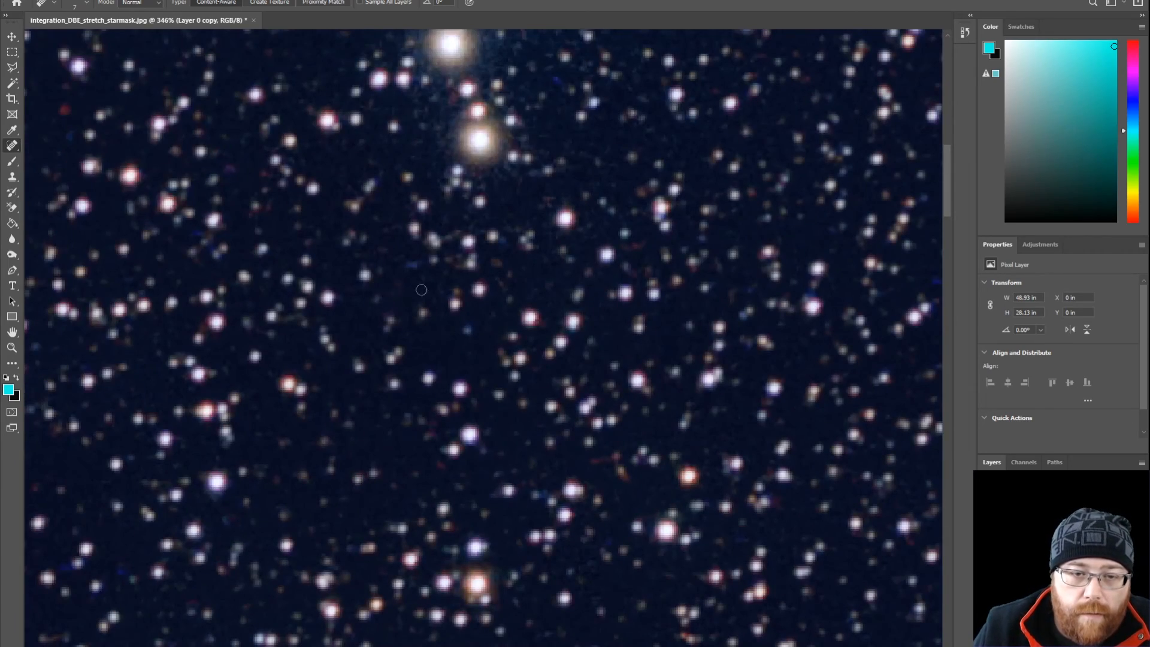
scroll(420, 355, left, 20)
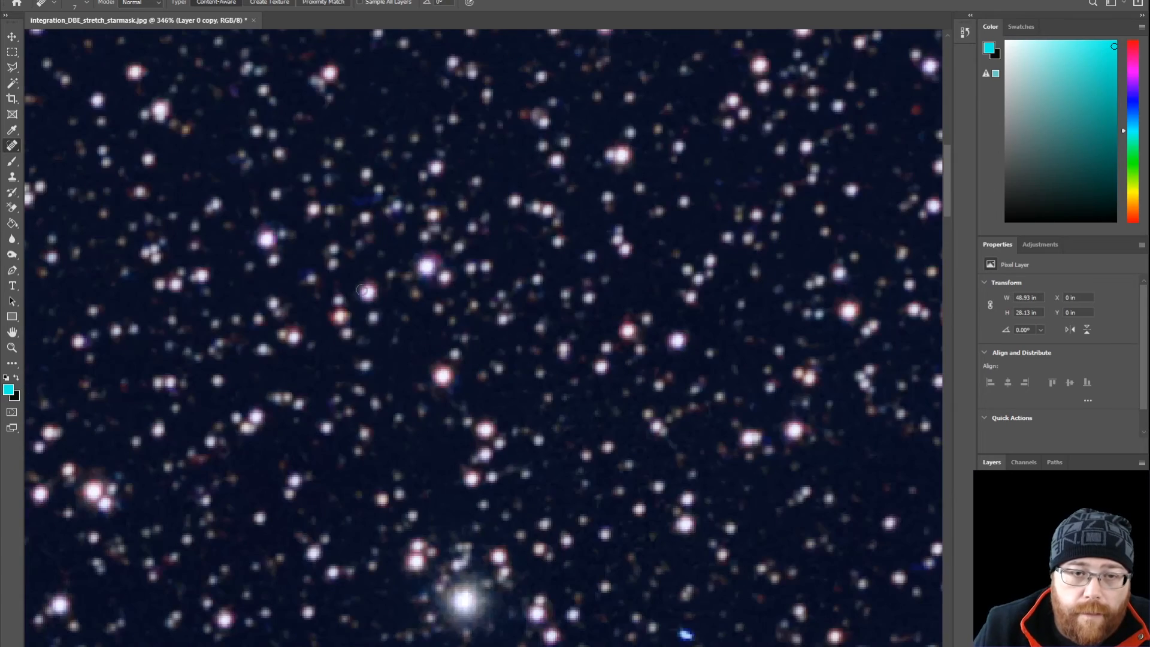
scroll(481, 612, left, 13)
scroll(471, 525, left, 15)
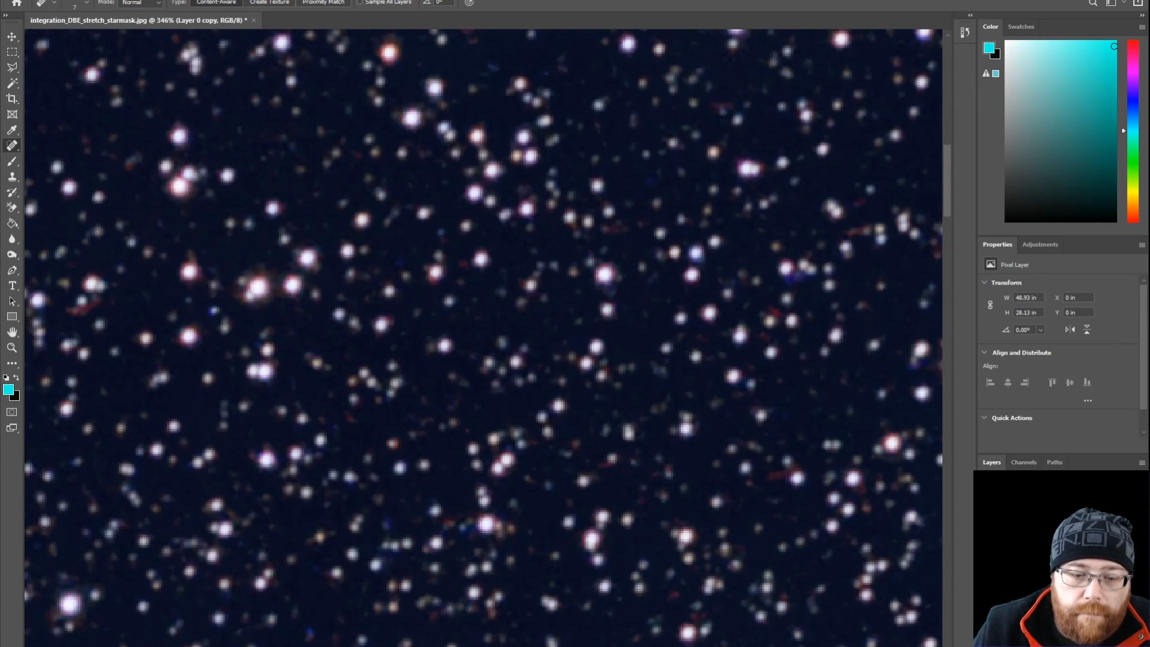
scroll(553, 317, left, 10)
scroll(421, 604, down, 15)
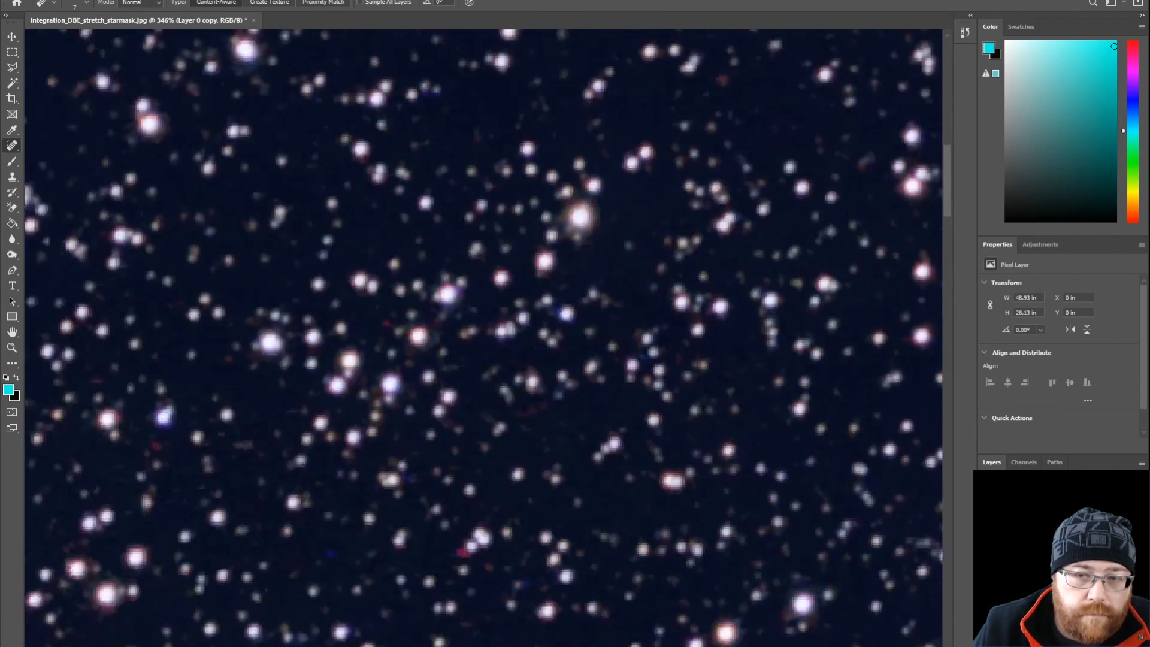
Step: Heal the remaining red and blue specks in the following band of stars above the galaxy, working toward the right edge
scroll(413, 635, right, 10)
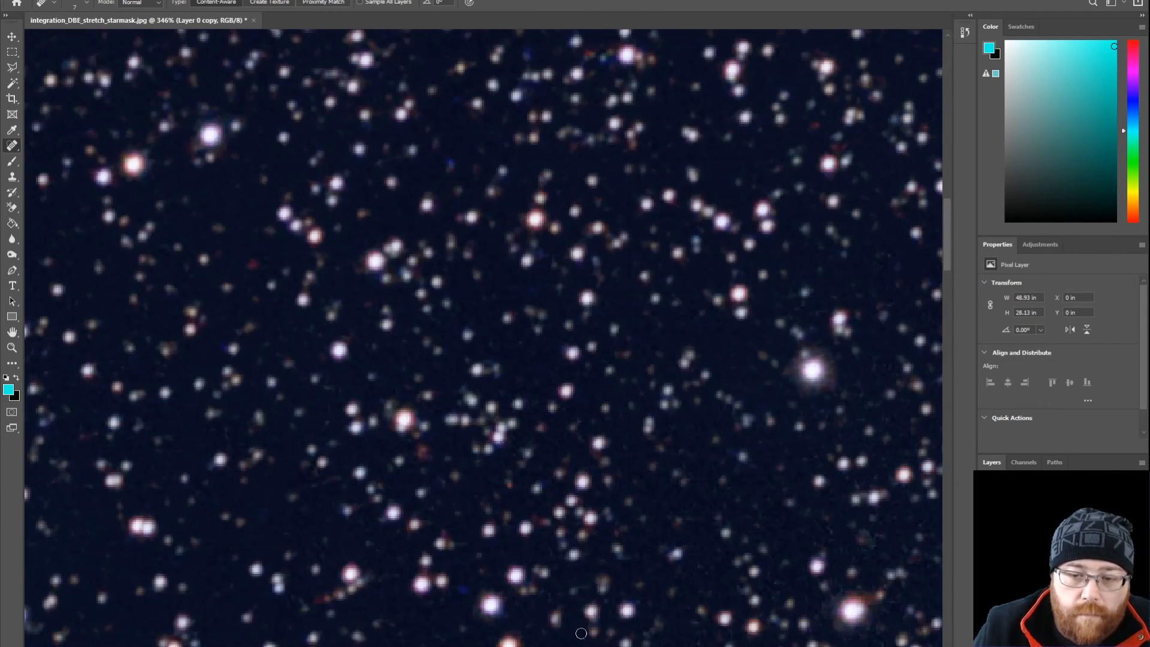
scroll(683, 618, right, 20)
scroll(684, 619, down, 1)
scroll(684, 619, right, 5)
scroll(741, 550, right, 10)
scroll(688, 624, right, 10)
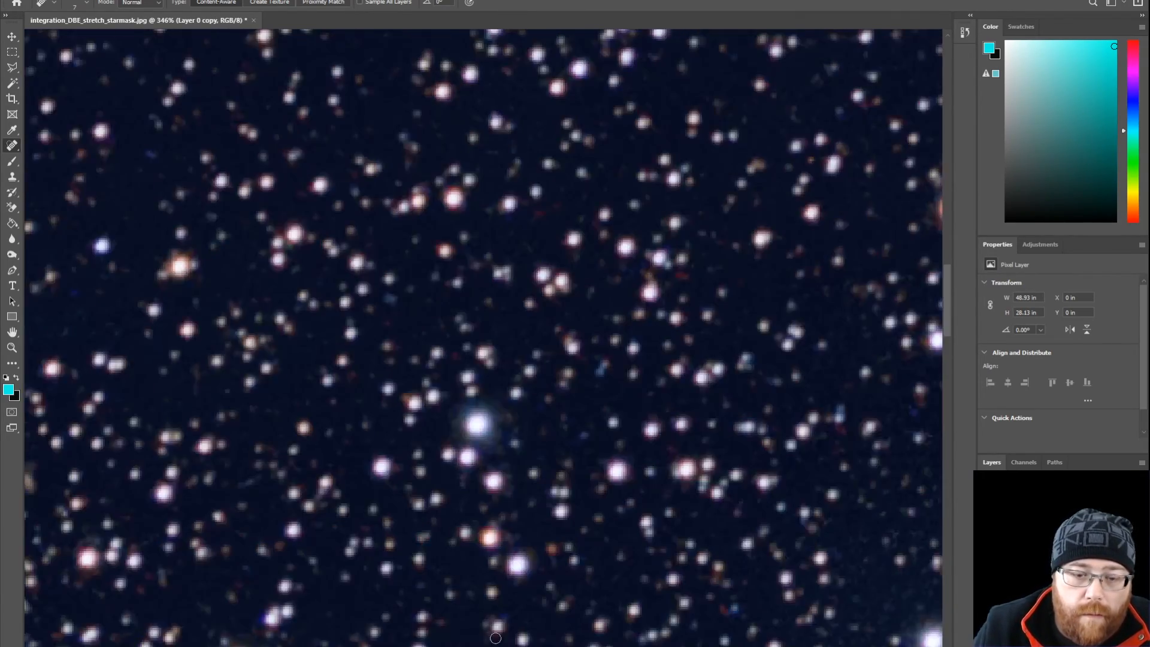
Step: Heal the colored specks and streaks in the star band crossing the galaxy, working from the image's left edge to its right edge
scroll(437, 534, down, 3)
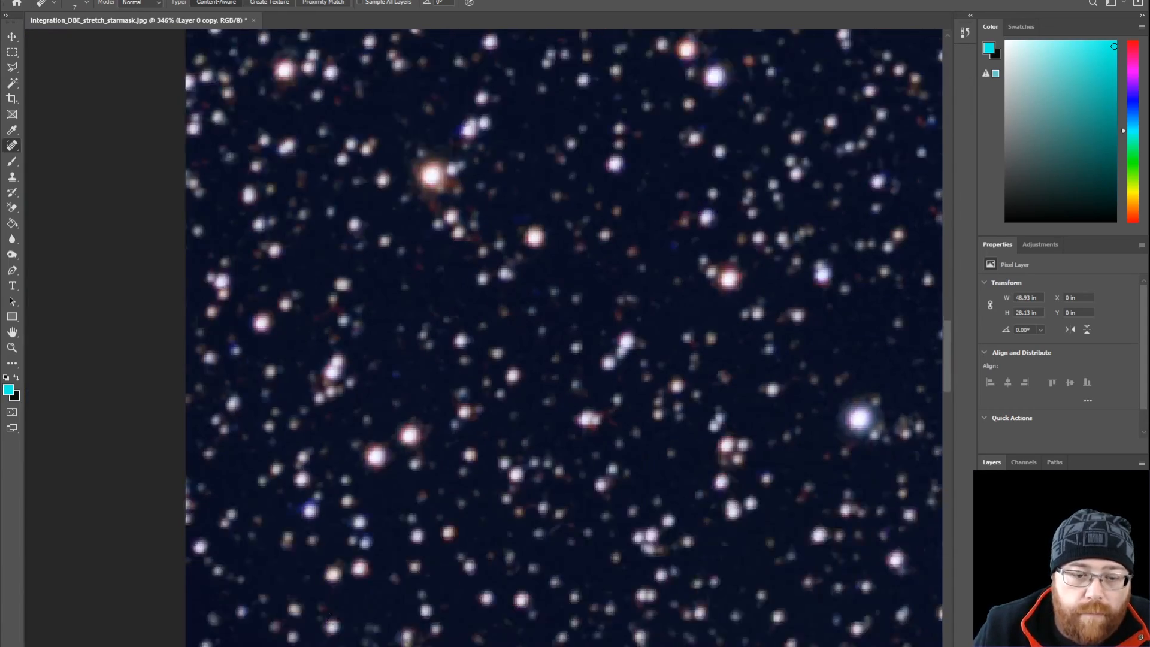
scroll(401, 461, right, 10)
scroll(612, 555, right, 20)
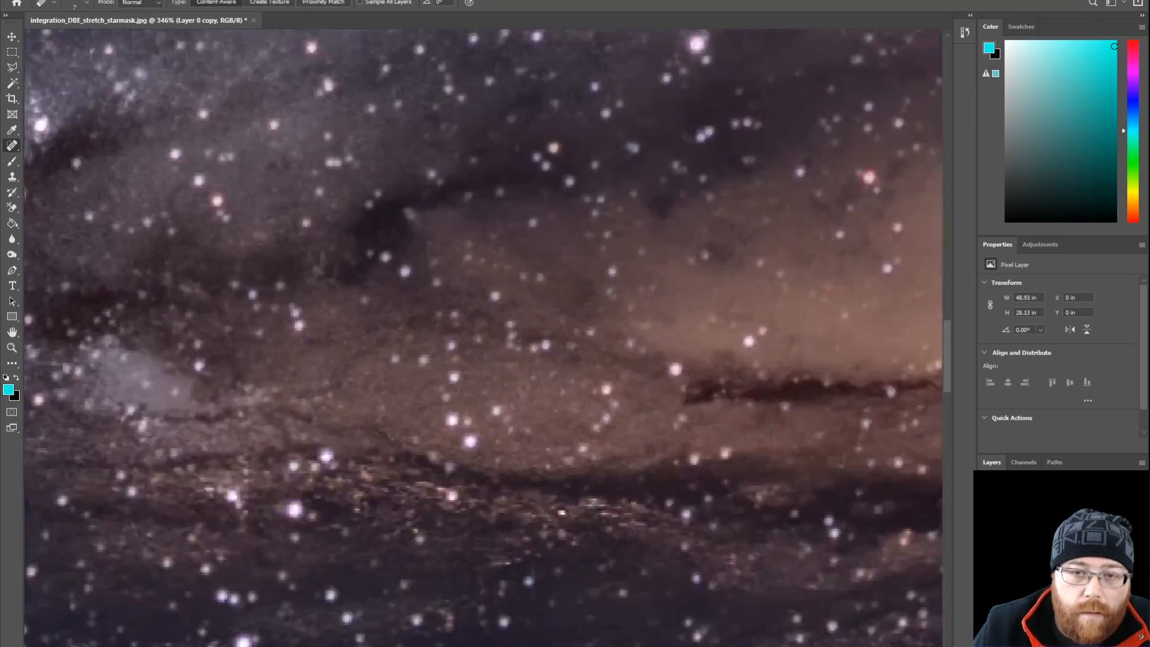
scroll(430, 484, right, 5)
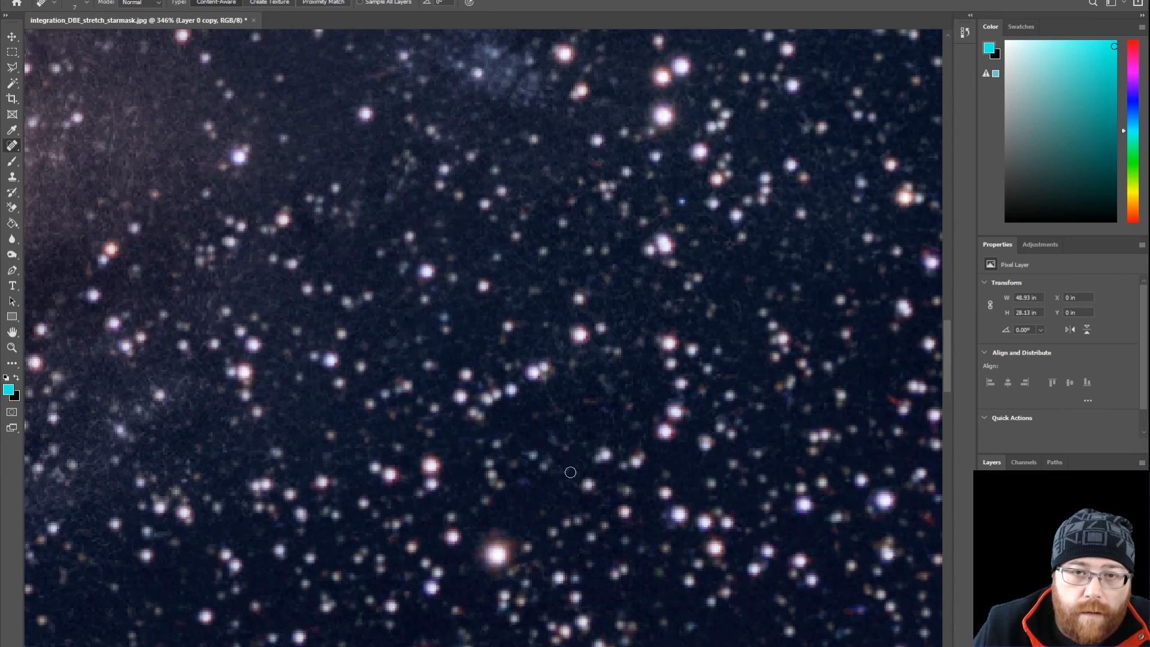
scroll(571, 473, right, 15)
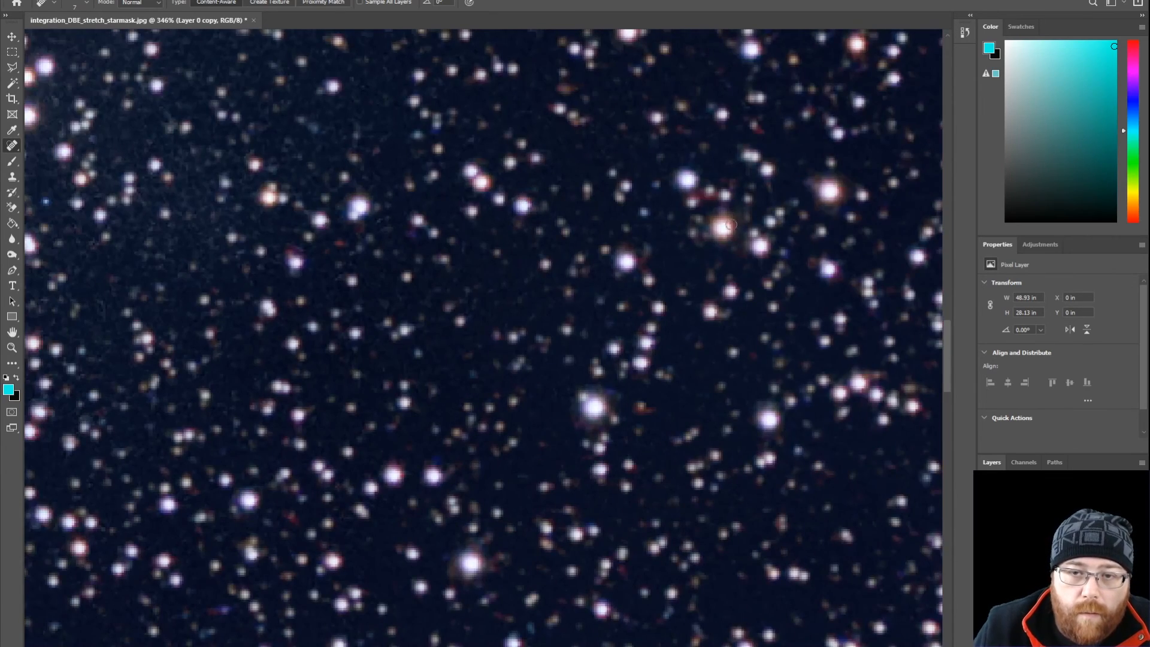
scroll(801, 491, right, 10)
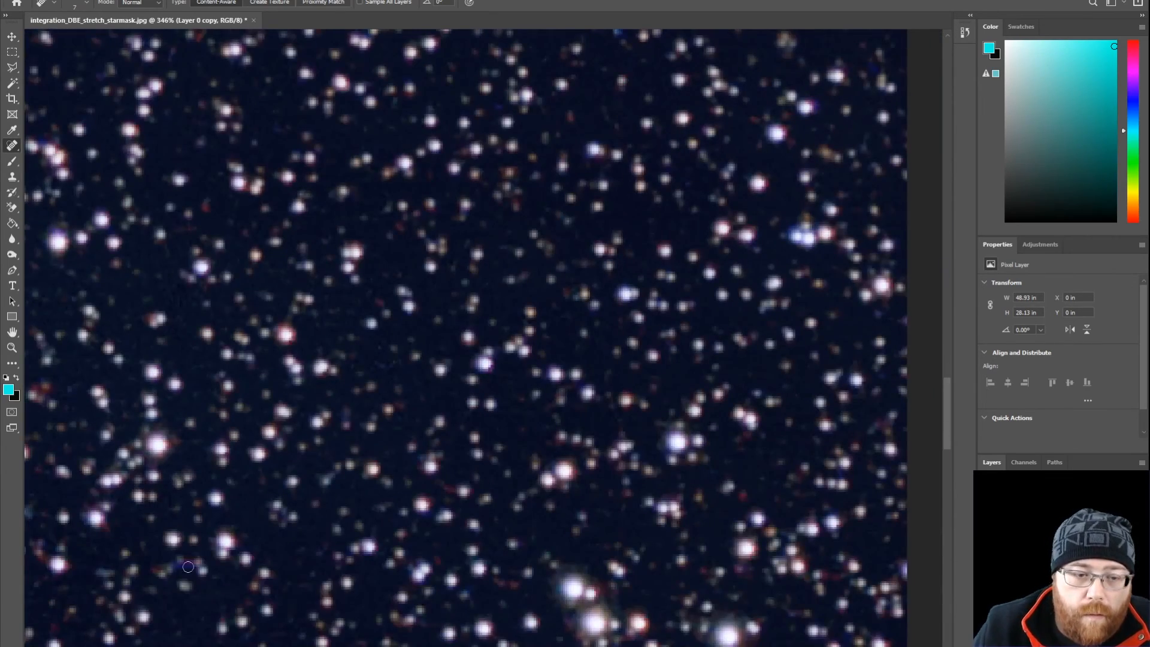
Step: Heal the red and blue streaks in the star band along the galaxy's lower side, working back to the image's left edge
scroll(761, 474, left, 20)
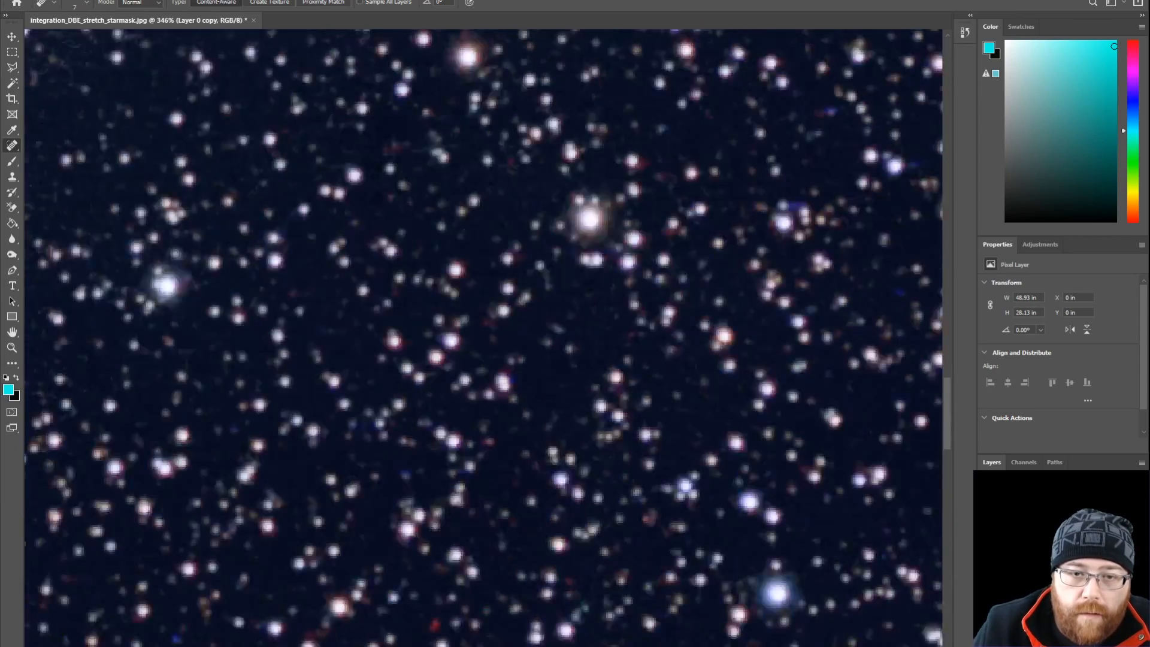
scroll(642, 642, left, 18)
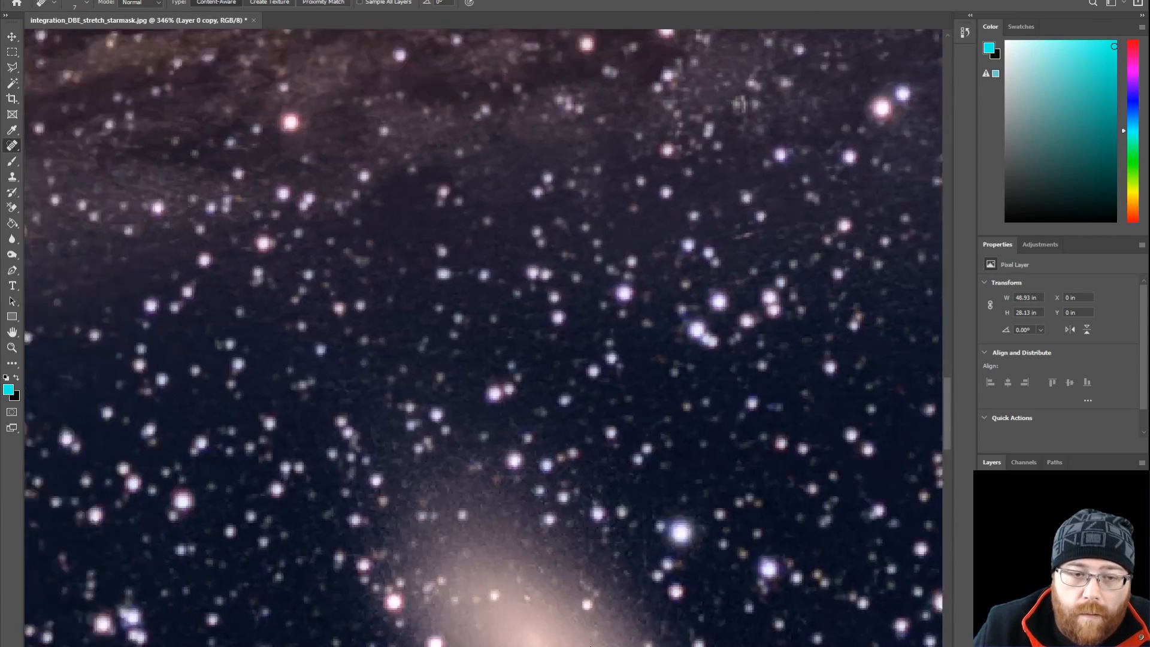
scroll(417, 635, left, 10)
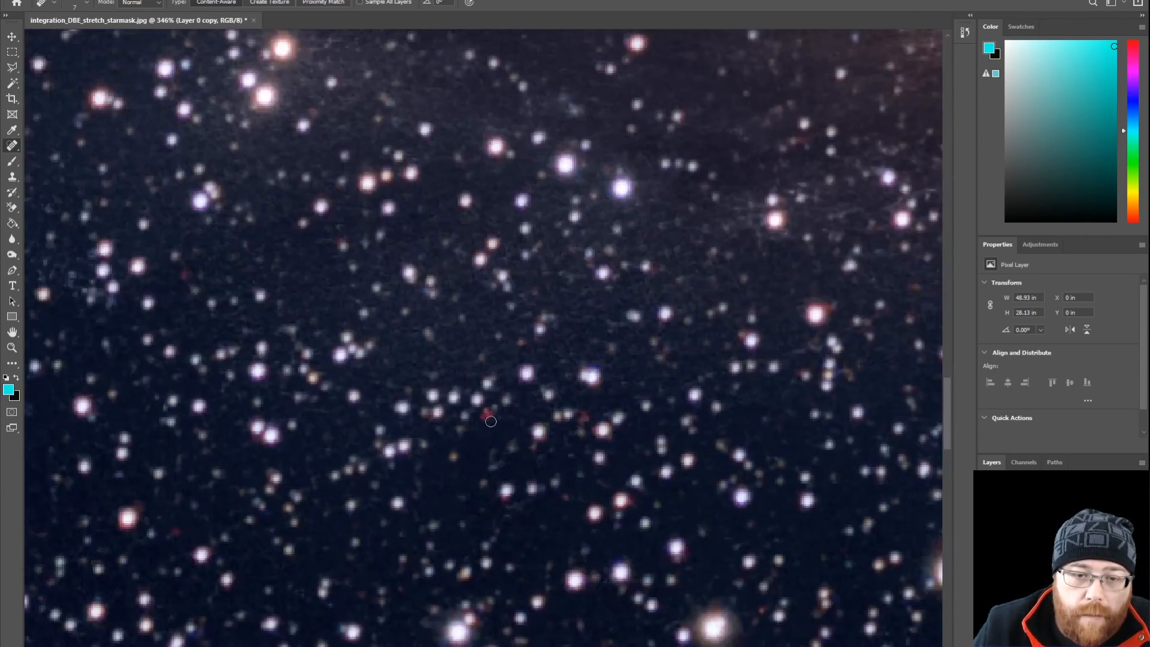
scroll(580, 413, left, 10)
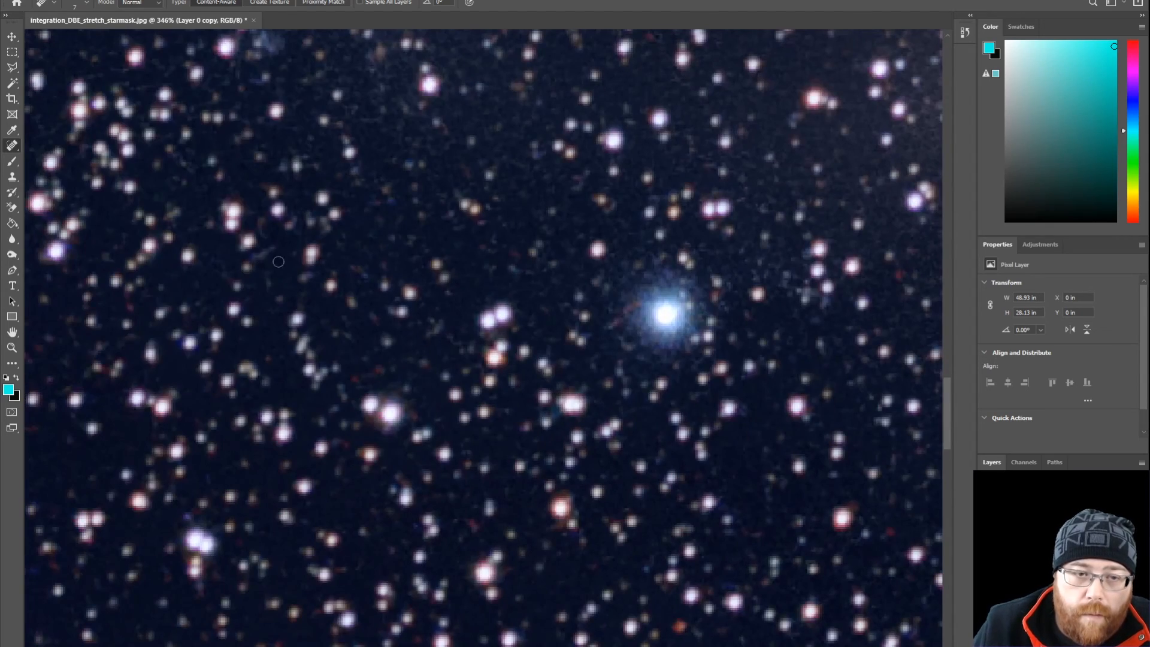
scroll(369, 526, left, 20)
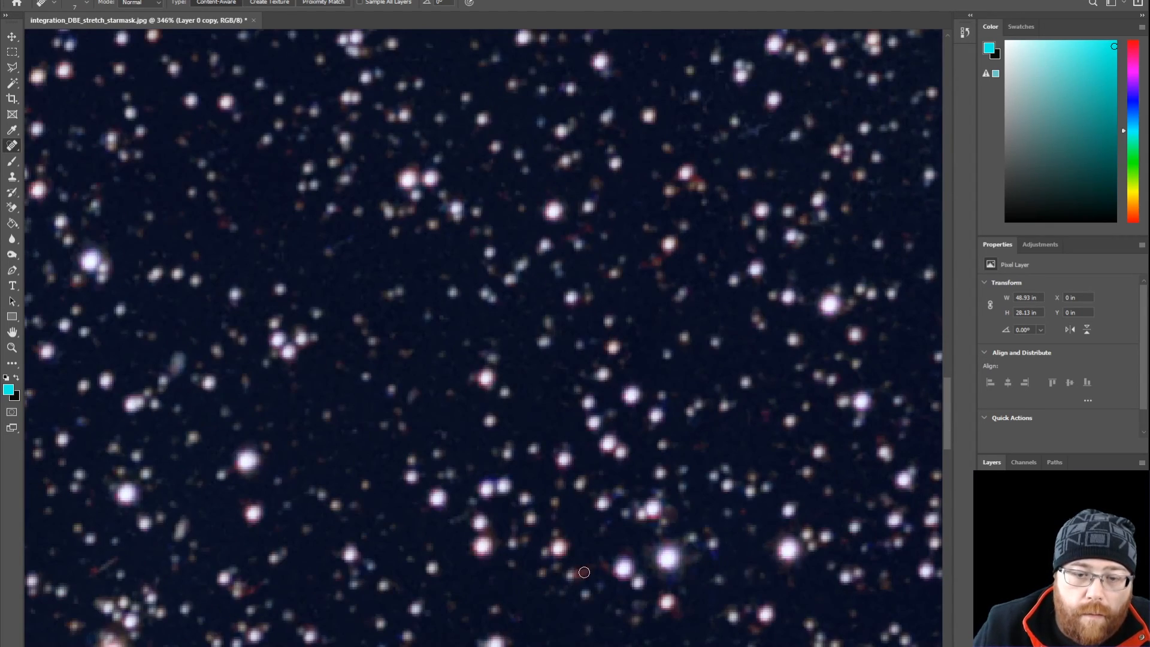
scroll(370, 562, left, 10)
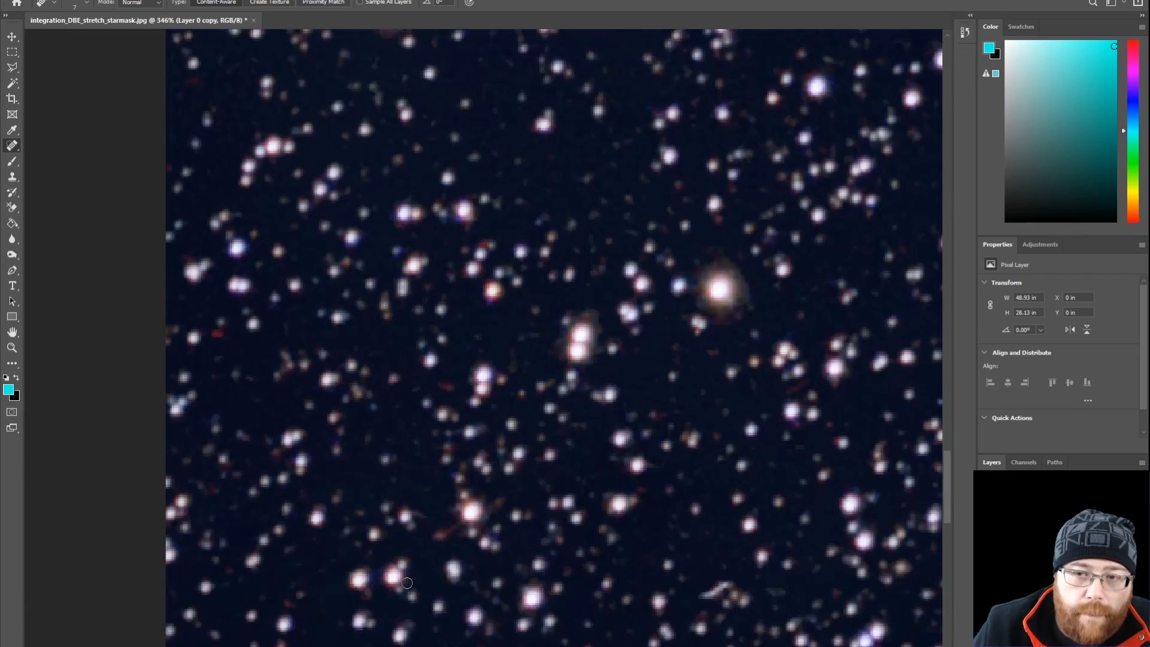
Step: Heal the red and blue specks in the star band below the galaxy, working toward the image's right side
scroll(483, 338, right, 10)
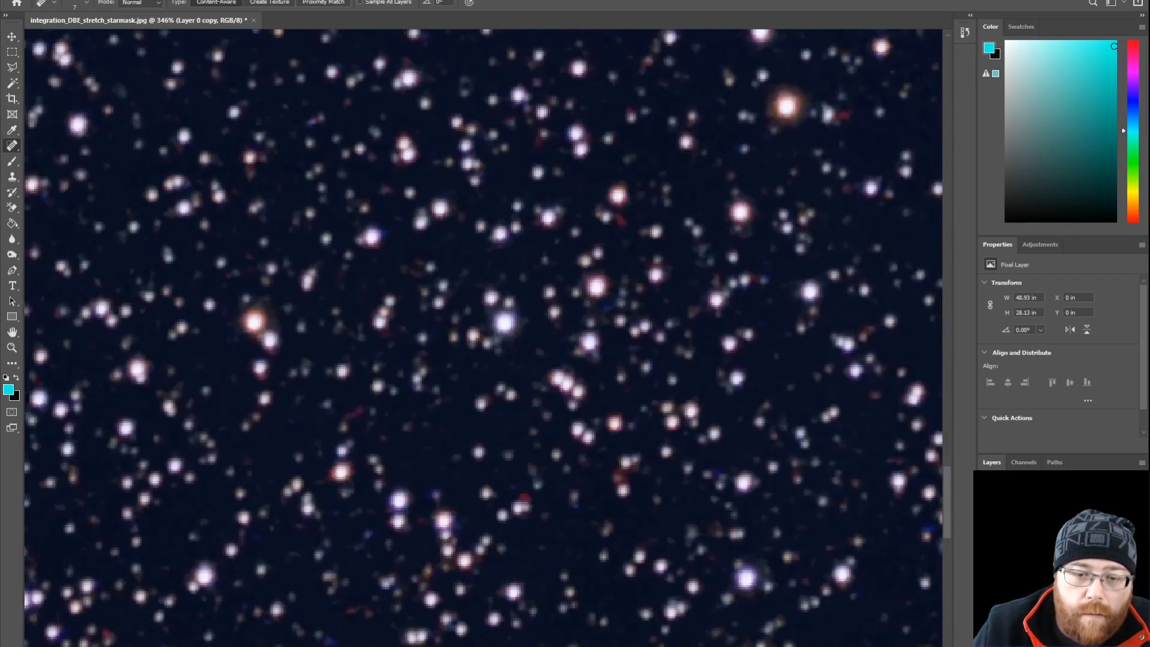
scroll(567, 400, right, 8)
drag(499, 392, 474, 390)
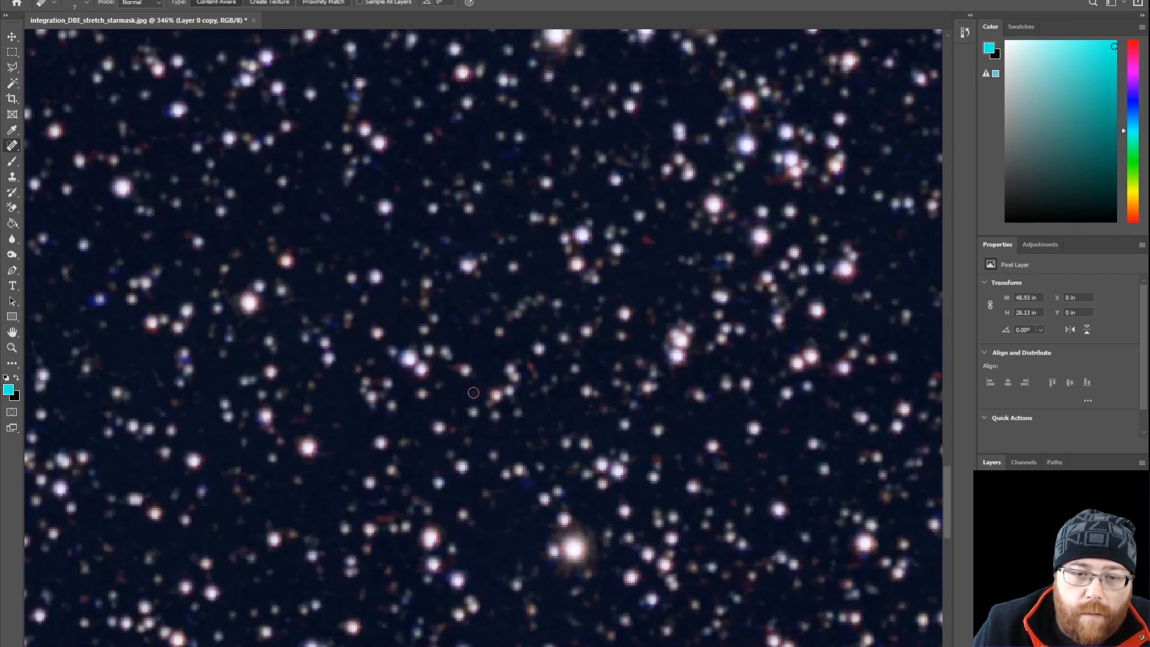
scroll(474, 390, right, 1)
scroll(483, 338, right, 5)
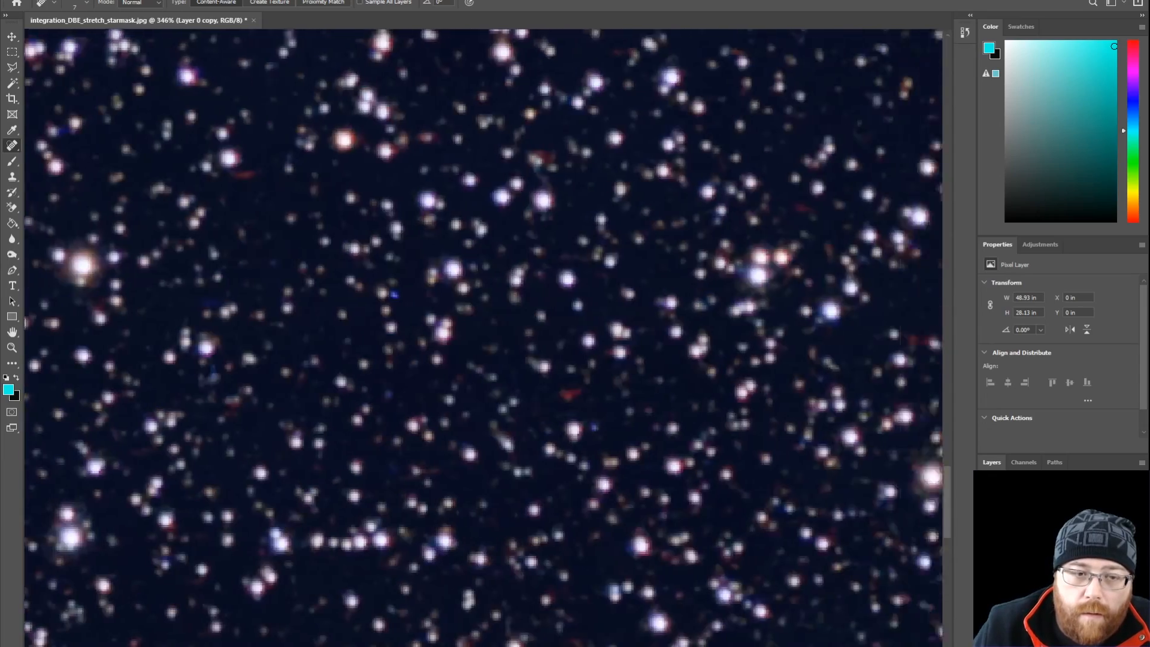
Step: Heal the colored streaks in the lowest star band along the image's bottom edge, working back toward the left
scroll(535, 384, down, 5)
scroll(534, 384, left, 8)
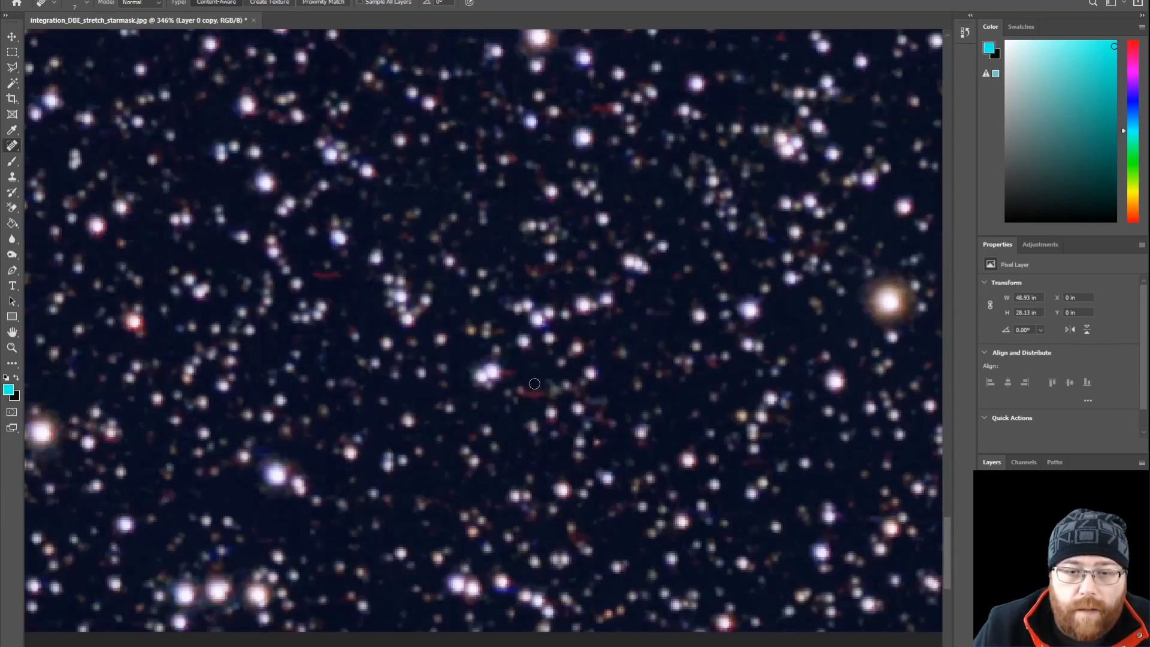
scroll(372, 295, left, 8)
scroll(595, 378, left, 15)
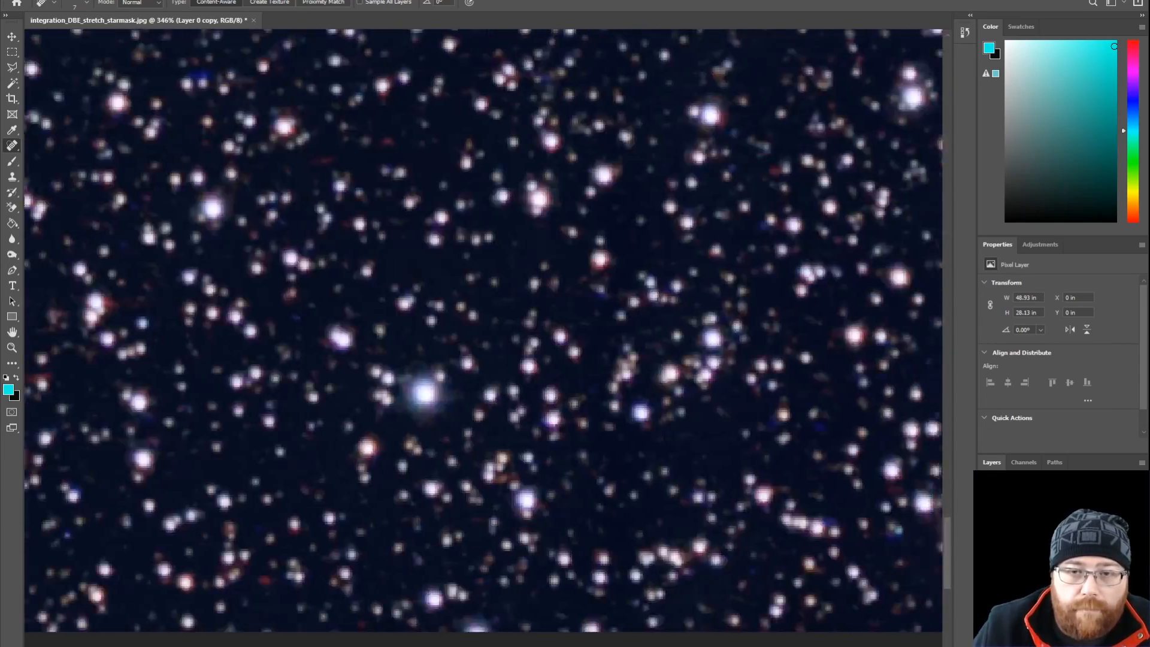
scroll(483, 331, left, 20)
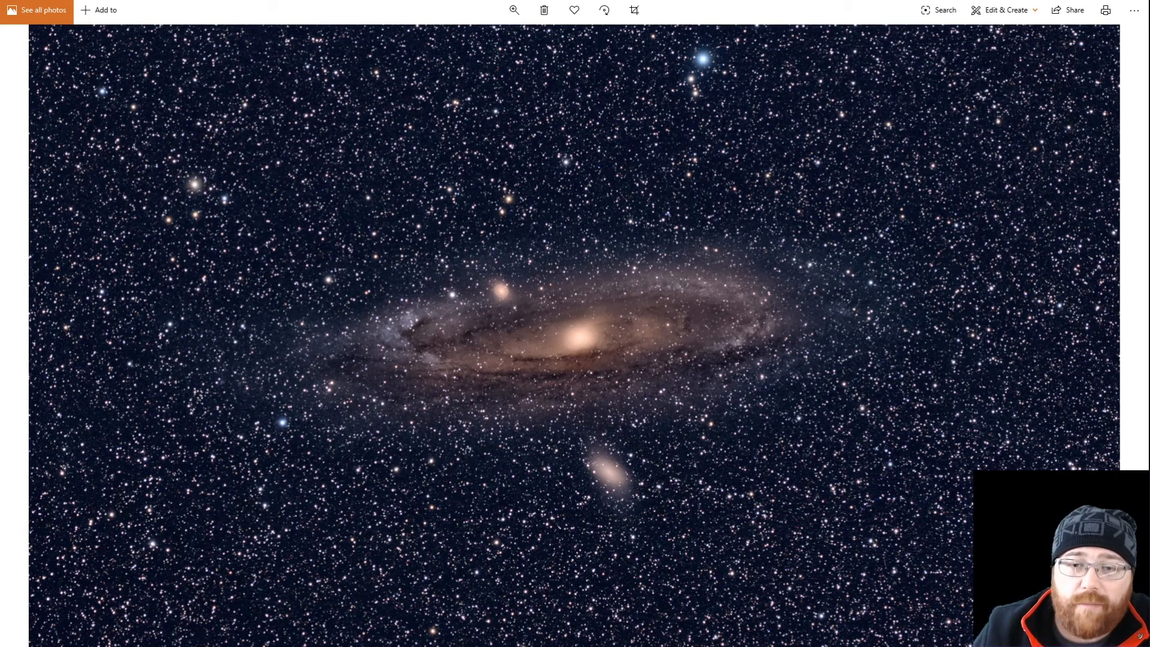
Step: In Photos, advance to the next Andromeda image to compare the two versions
key(Right)
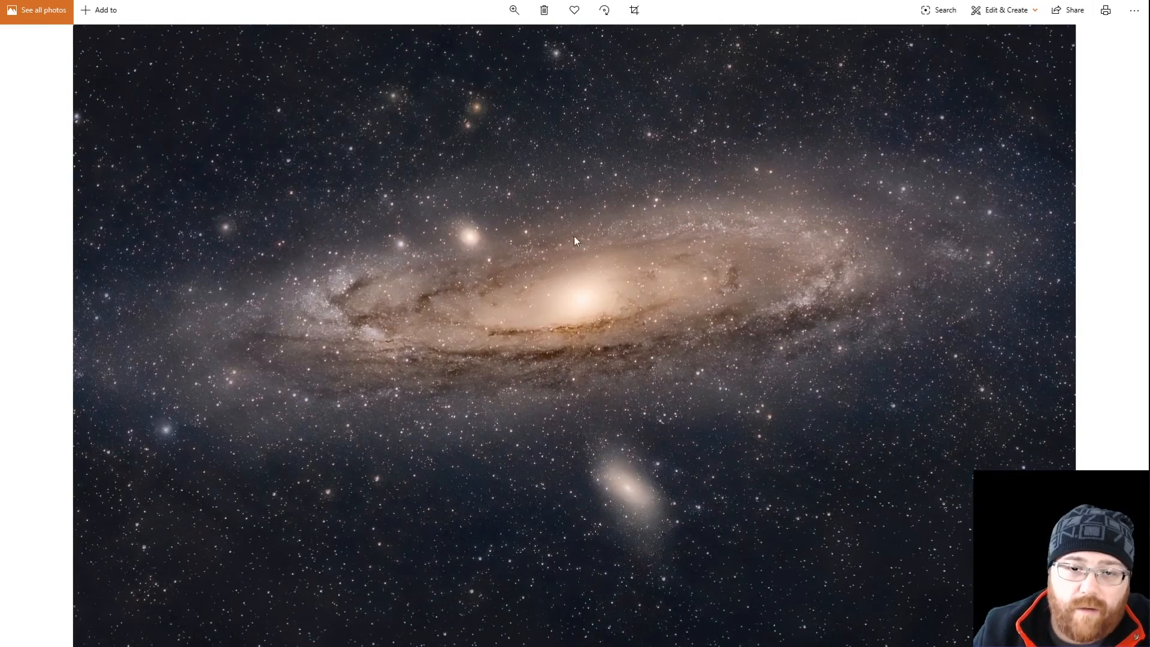
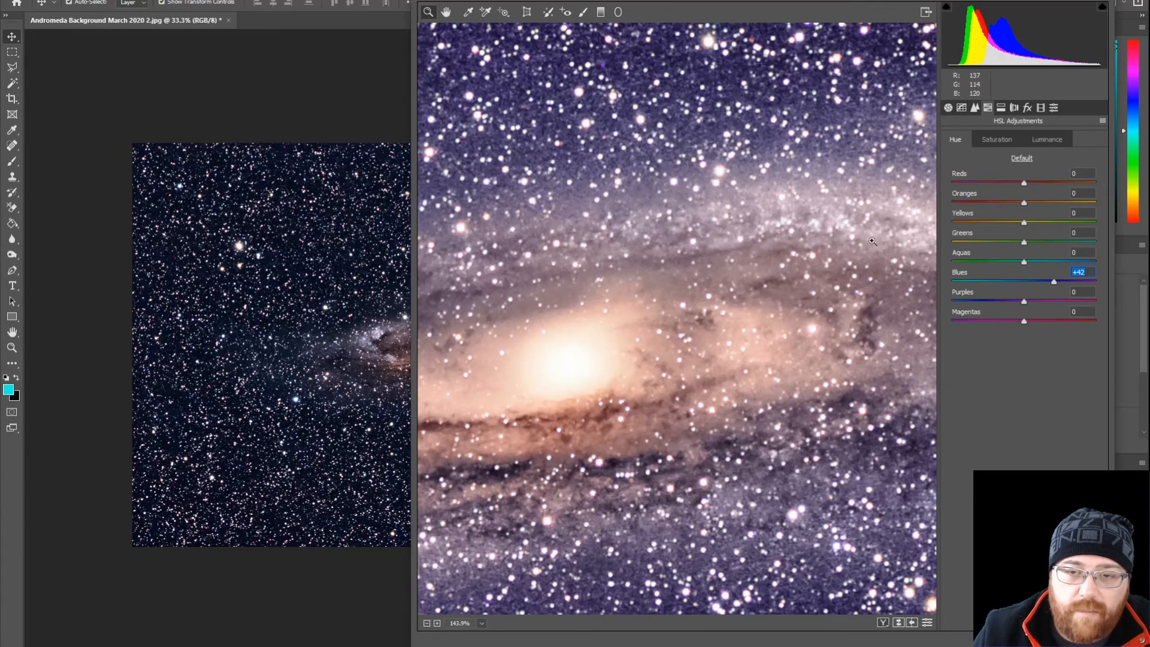
Step: In Photoshop's HSL adjustments, set blue saturation to -28, purple saturation to -36 and purple hue to -61
click(998, 139)
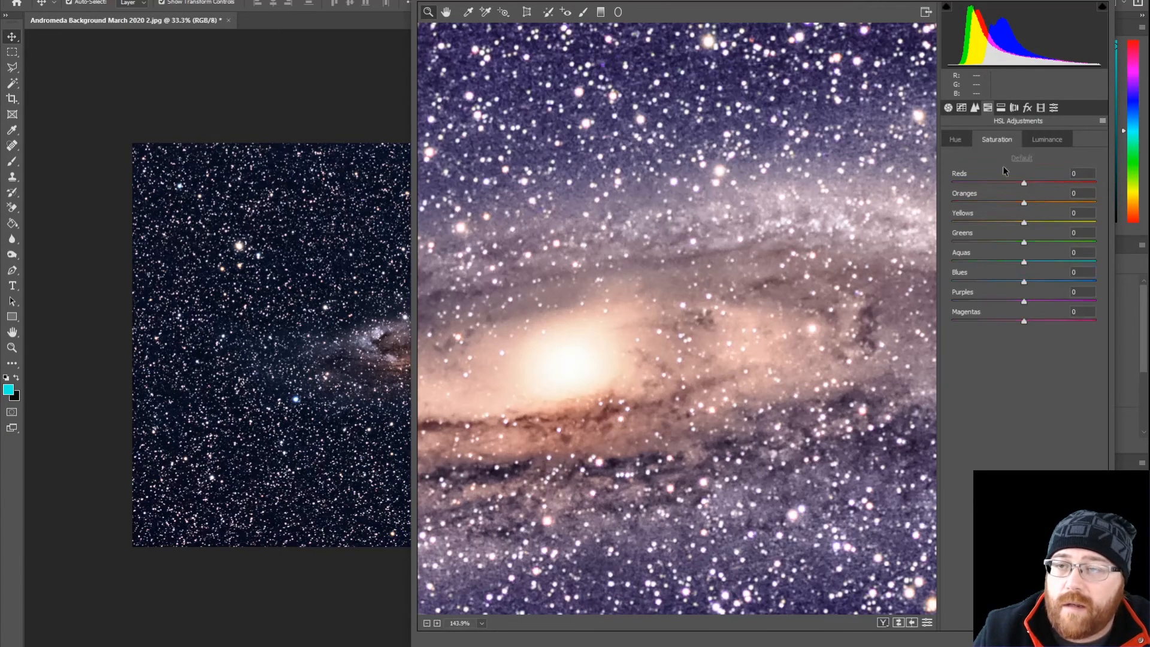
drag(1022, 283, 998, 303)
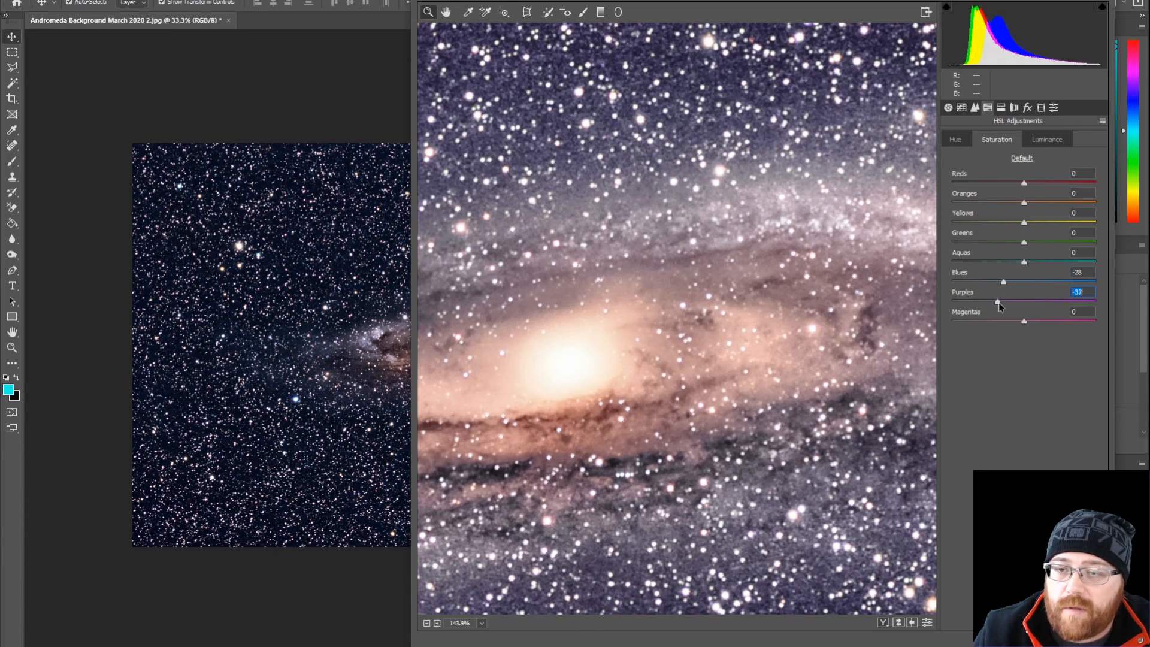
click(957, 138)
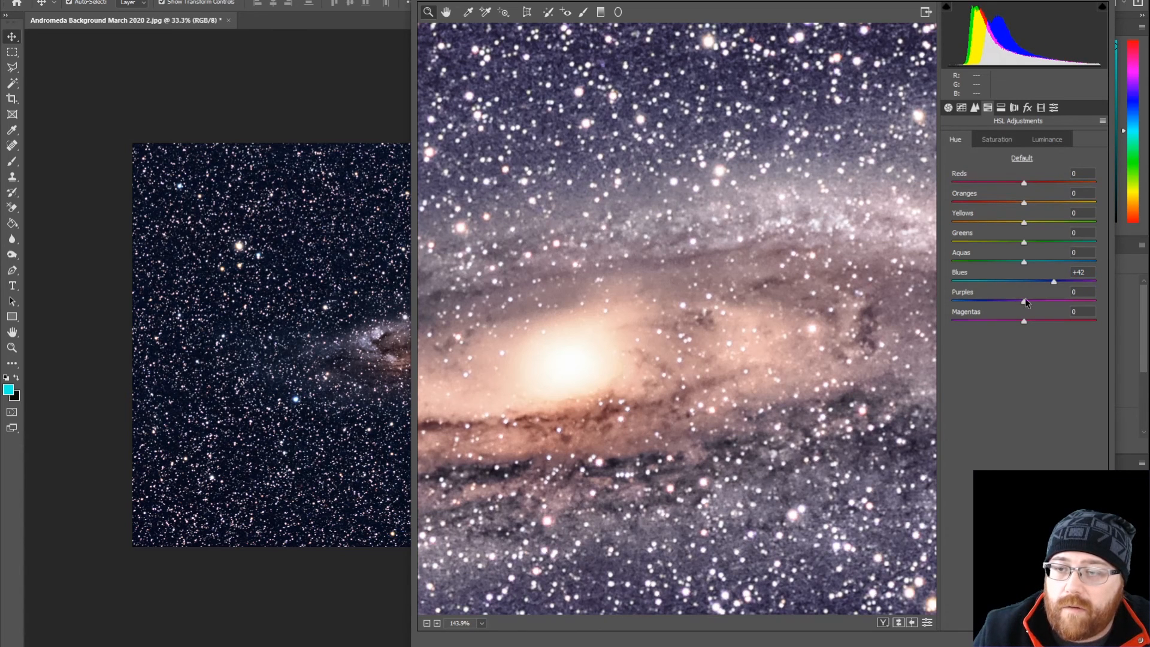
drag(1023, 305, 980, 302)
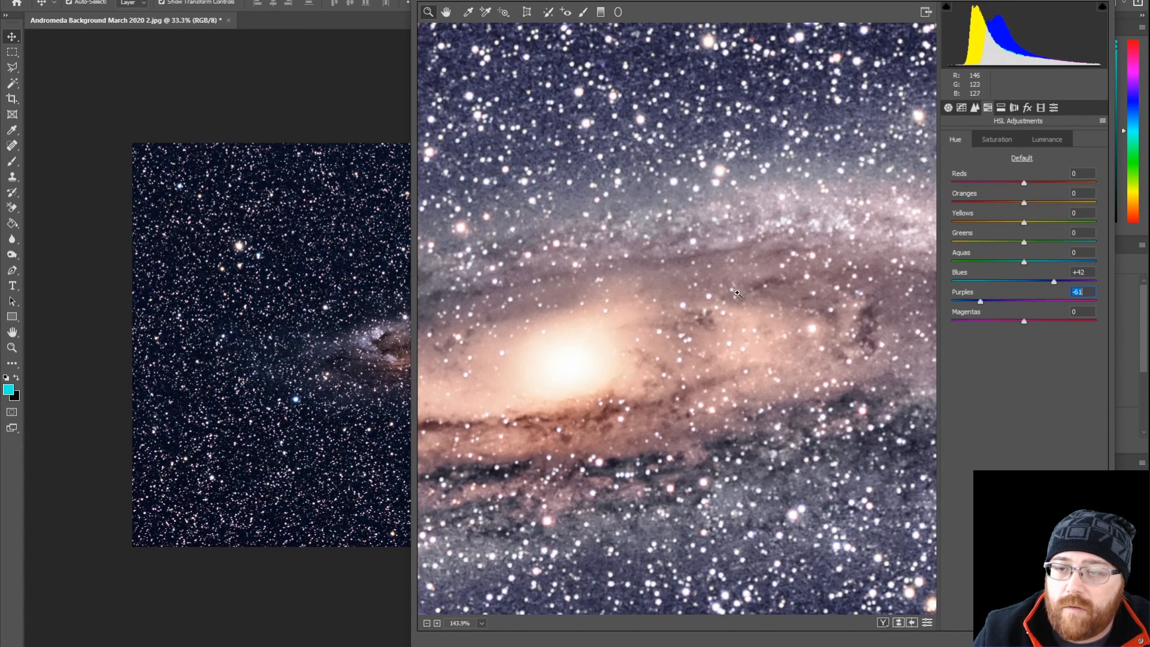
Step: Check more of the galaxy in the preview and reduce the blue saturation to -43
click(742, 298)
key(ctrl+0)
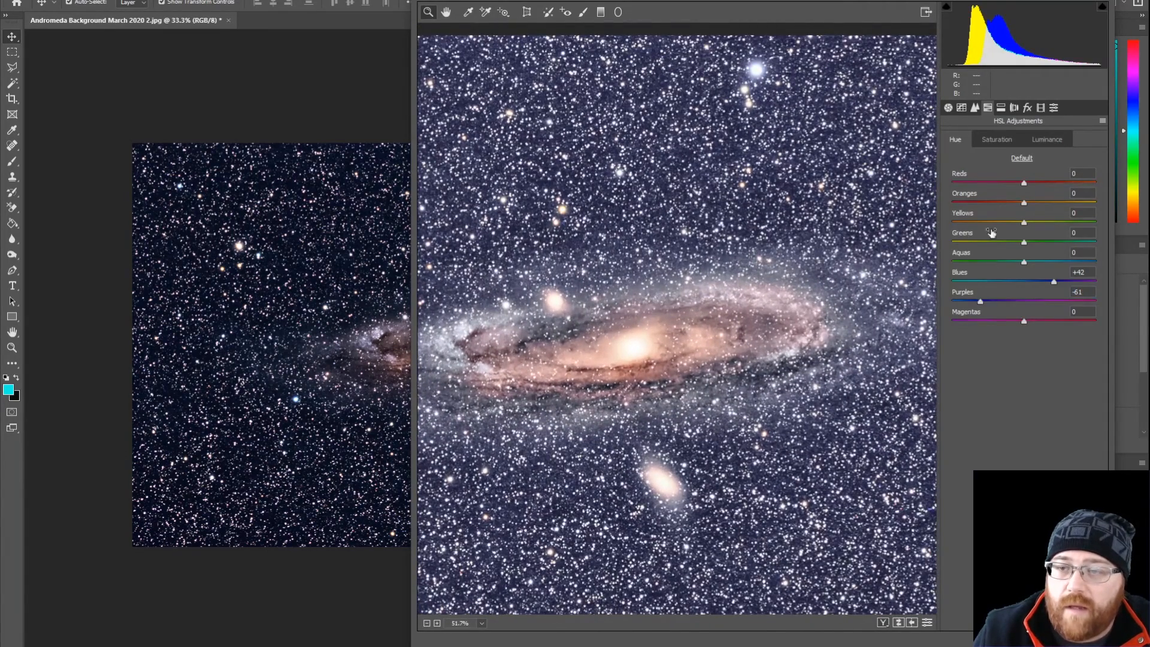
click(993, 143)
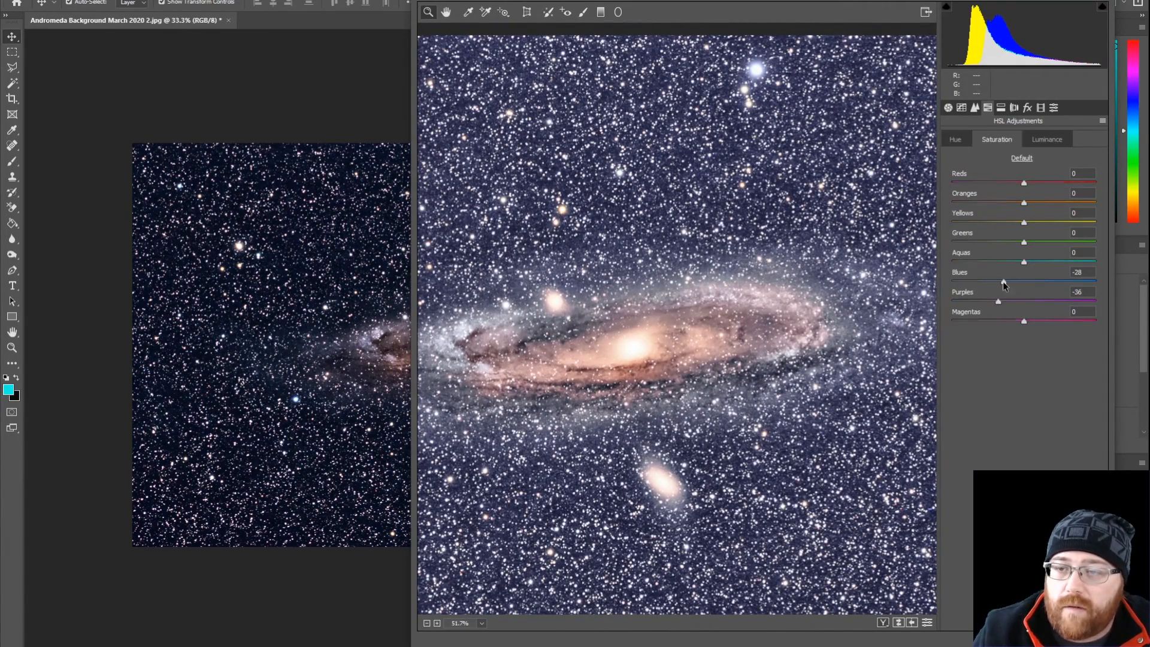
mouse_move(1004, 279)
mouse_down()
mouse_move(972, 279)
mouse_move(993, 279)
mouse_up()
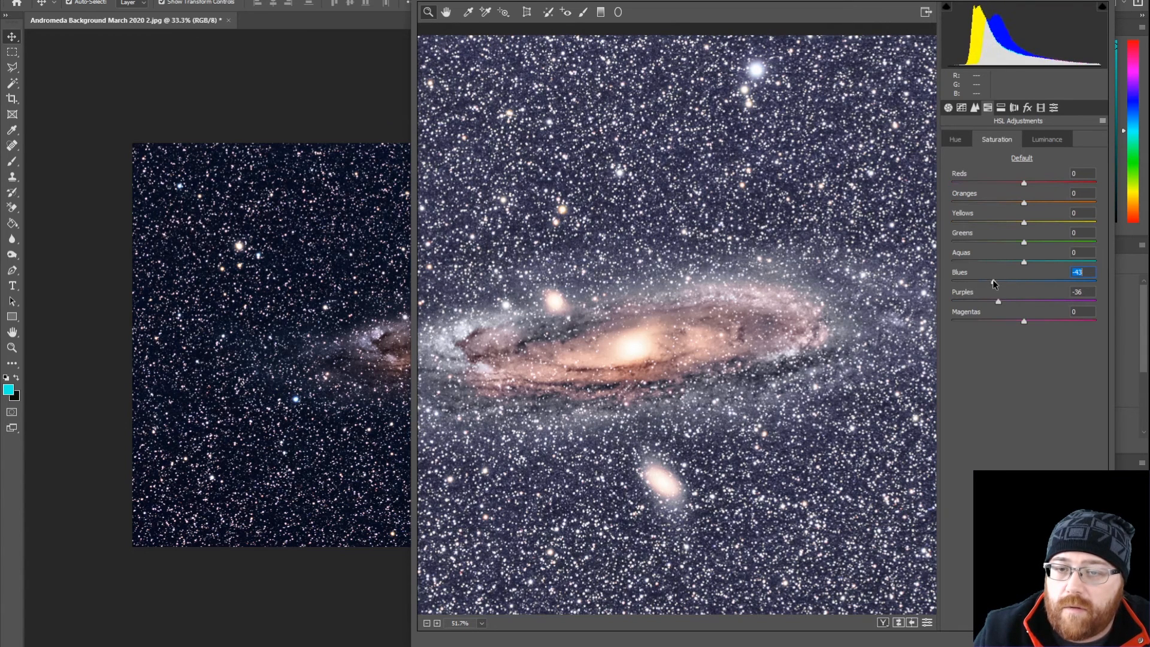
Step: Set the luminance of blues to -64, purples to -38, yellows to +45 and oranges to +33
click(1041, 141)
drag(1026, 278, 985, 302)
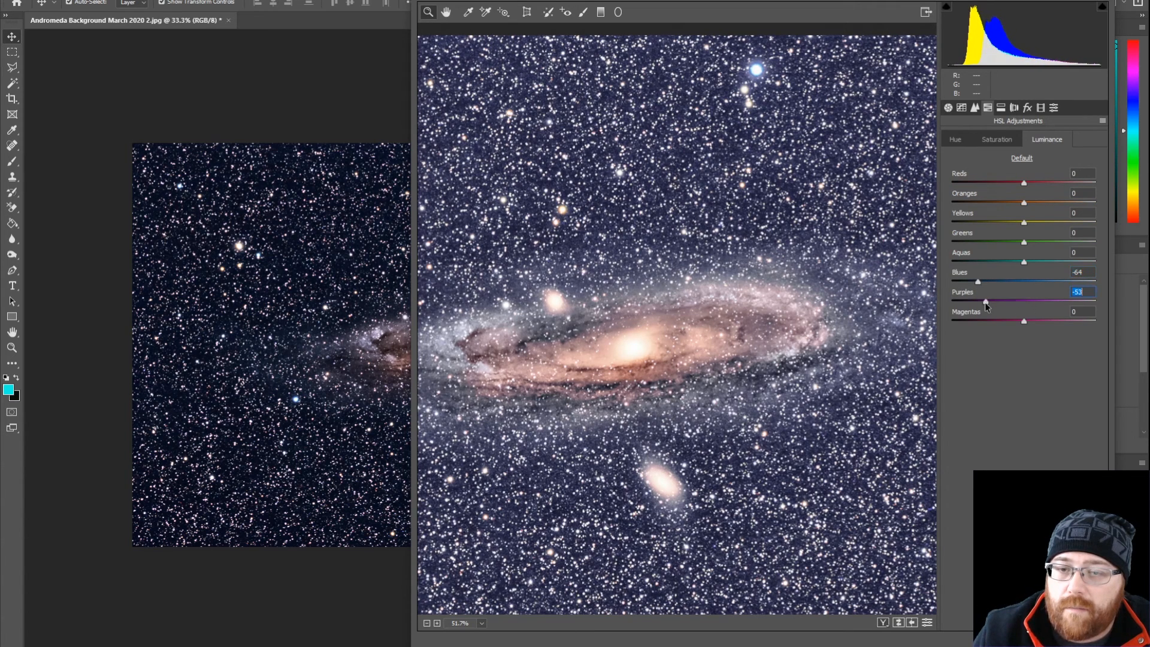
drag(1024, 222, 1048, 204)
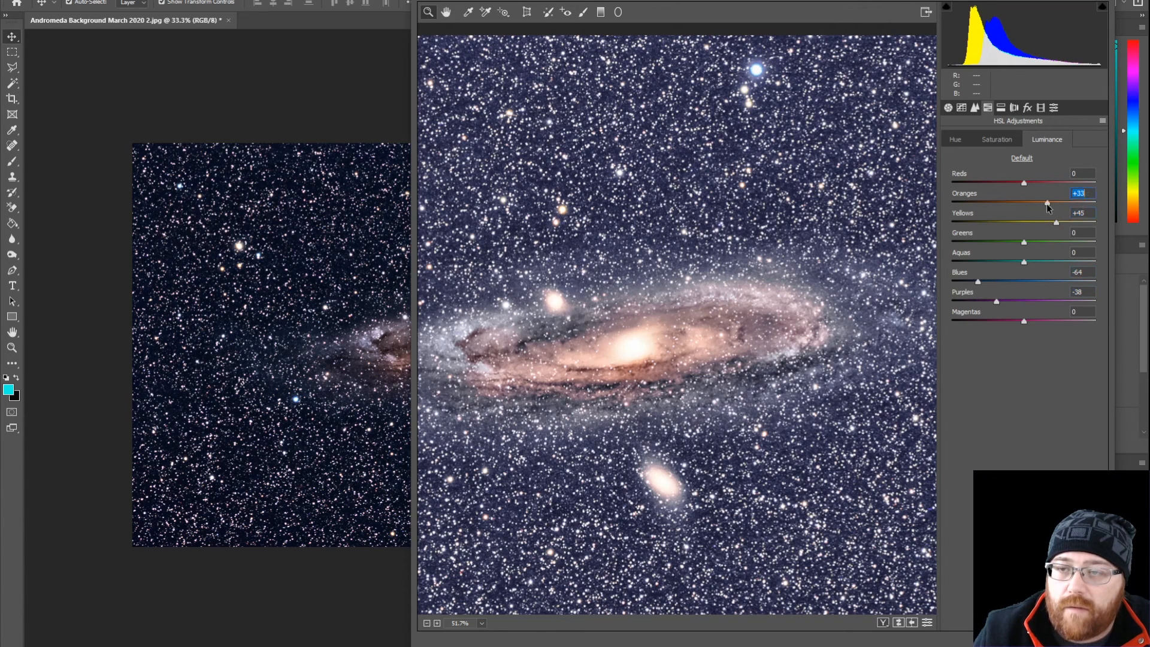
Step: Review the color saturation and set the hue of oranges to +34 and greens to -83
click(1002, 143)
drag(1040, 202, 971, 244)
click(957, 141)
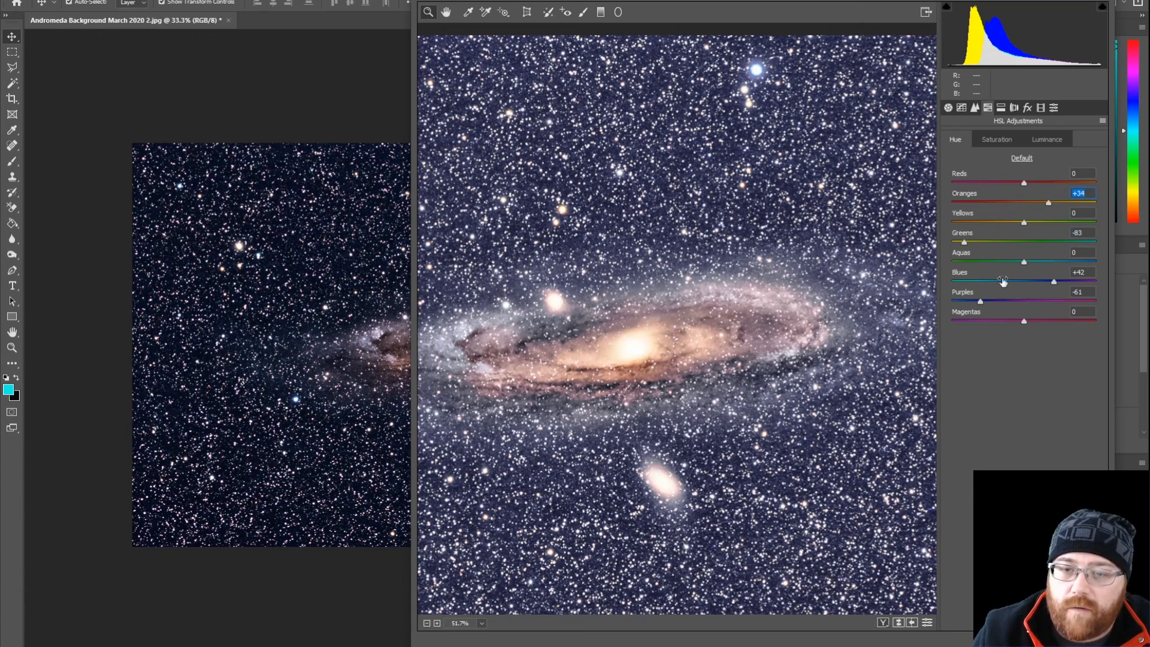
Step: Readjust the blue luminance and saturation with the whole image in view, and set the hue of blues to +49 and purples to -52
click(1048, 139)
key(ctrl+0)
drag(978, 282, 1054, 282)
click(1004, 144)
click(957, 142)
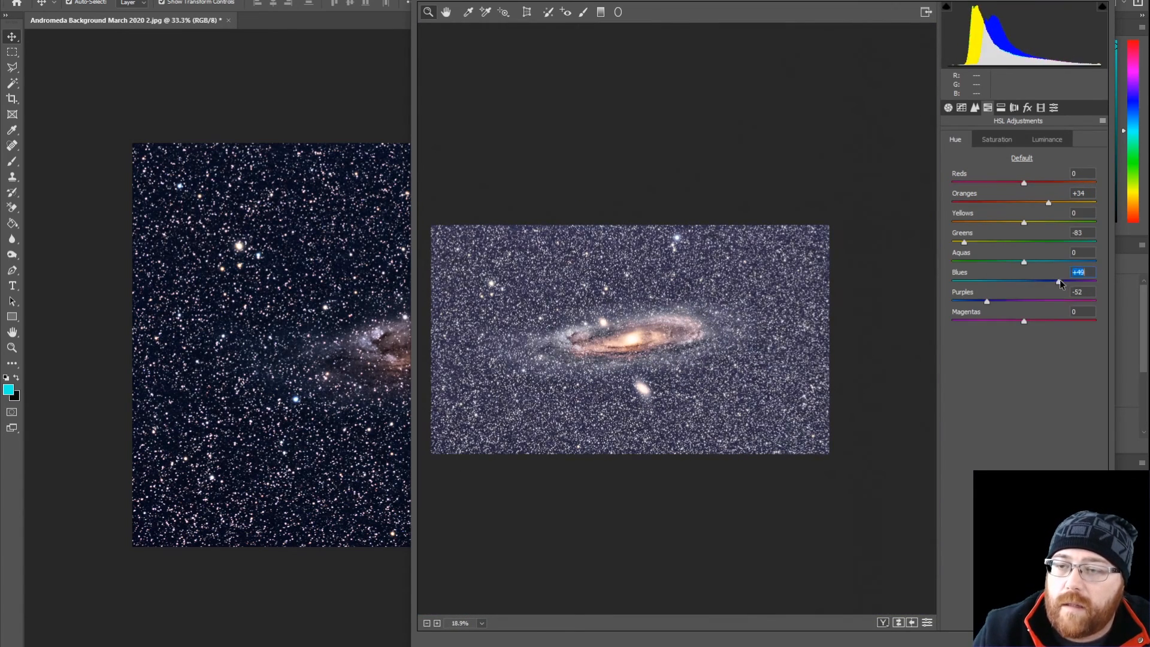
Step: Warm the white balance by setting the temperature to +15
click(948, 107)
drag(1018, 205, 1033, 217)
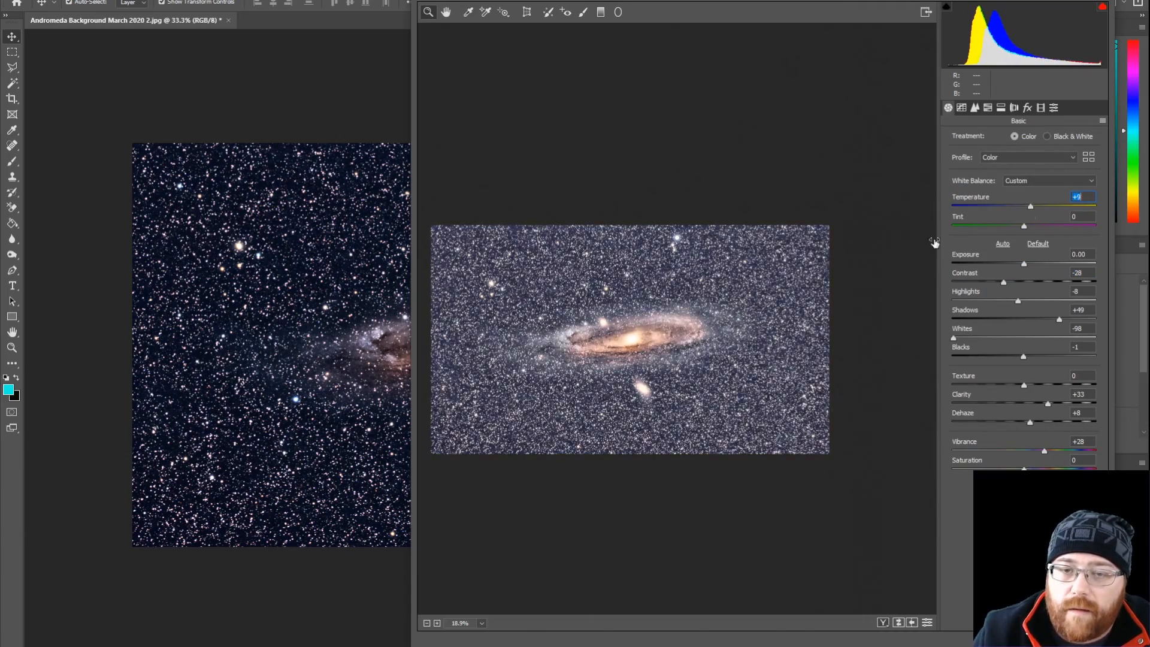
drag(643, 315, 707, 315)
drag(1025, 197, 1033, 201)
Step: Try an RGB point tone curve that lifts the midtones, darkens the shadows and lowers the highlights
click(962, 108)
click(1008, 139)
drag(986, 308, 984, 278)
drag(959, 334, 952, 344)
drag(1046, 207, 1047, 217)
Step: Reset the RGB point curve to linear and try raised midtones with a shadow point at input 18, output 11
click(1037, 164)
click(1022, 173)
drag(987, 310, 996, 284)
drag(958, 333, 958, 339)
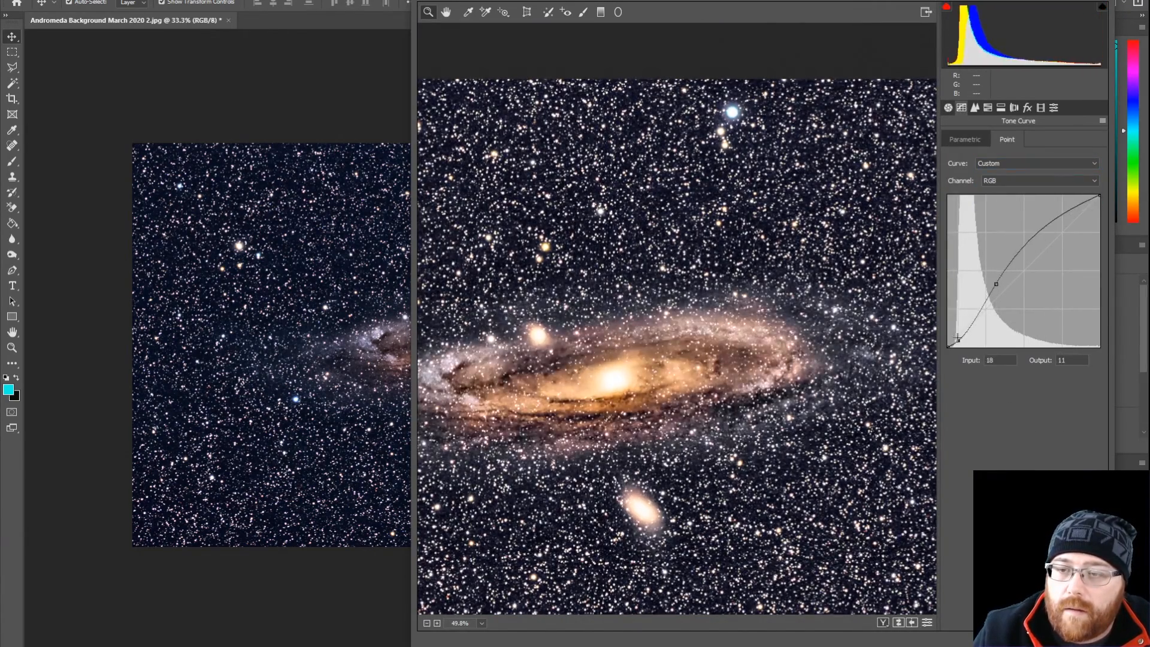
Step: Reset the RGB point curve to linear again, add a shadow point at input 9, output 2, and slightly lift the midtones
click(1038, 163)
click(1022, 174)
click(953, 346)
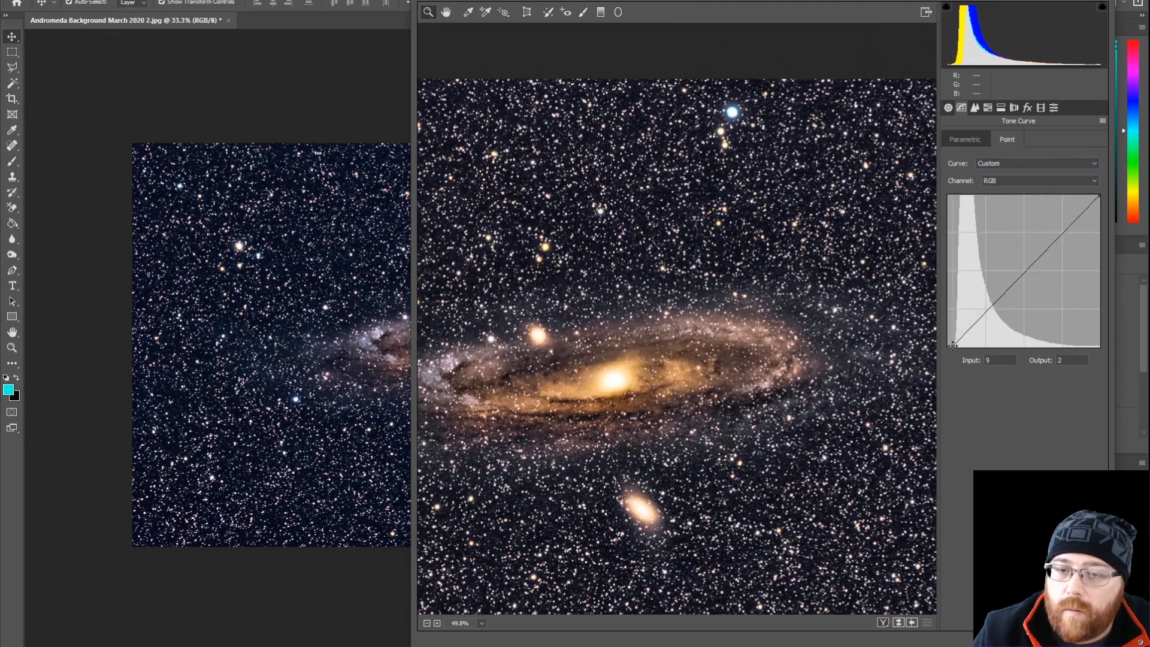
drag(986, 312, 983, 293)
Step: Deepen the dark tones by setting the blacks to -12
click(949, 108)
drag(1025, 357, 1016, 357)
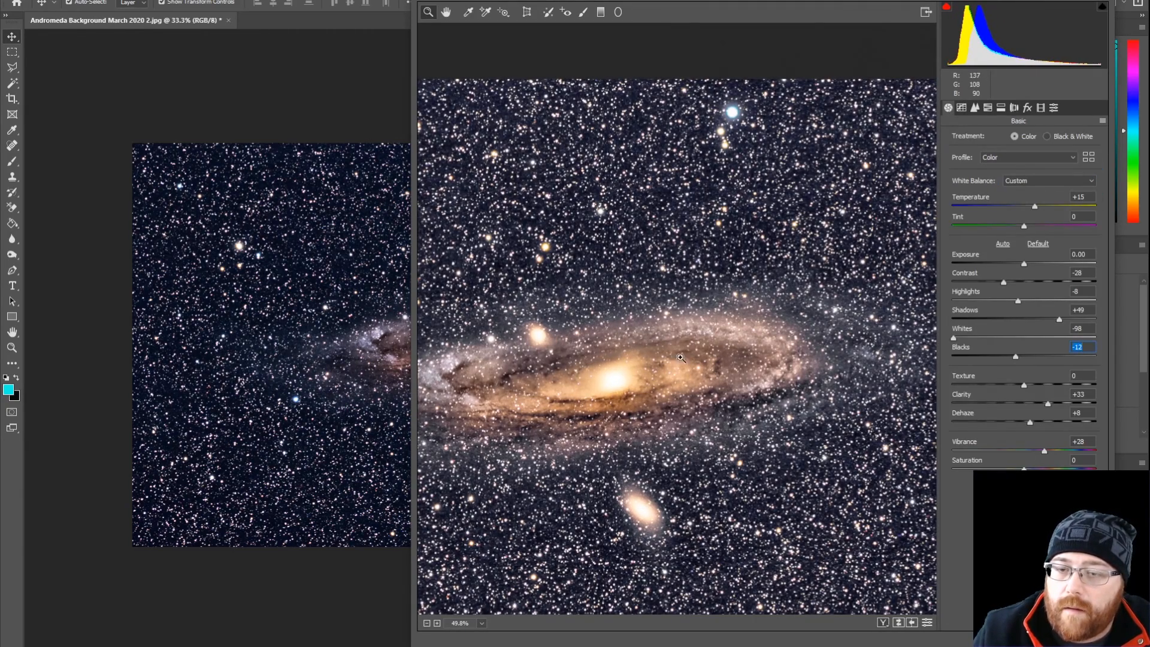
Step: Reduce purple fringing around the stars by setting the defringe purple amount to 3
scroll(681, 358, down, 3)
click(1016, 109)
scroll(799, 240, up, 4)
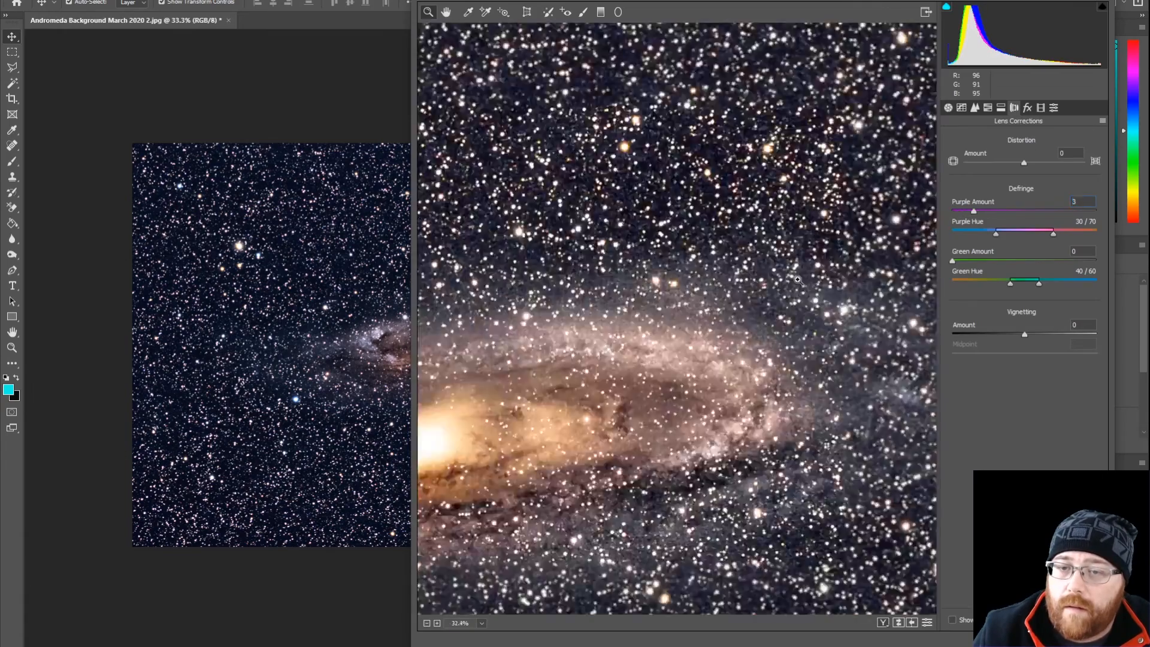
Step: Tint the shadows through split toning, entering a hue of 236 and a saturation of 100
scroll(799, 240, down, 6)
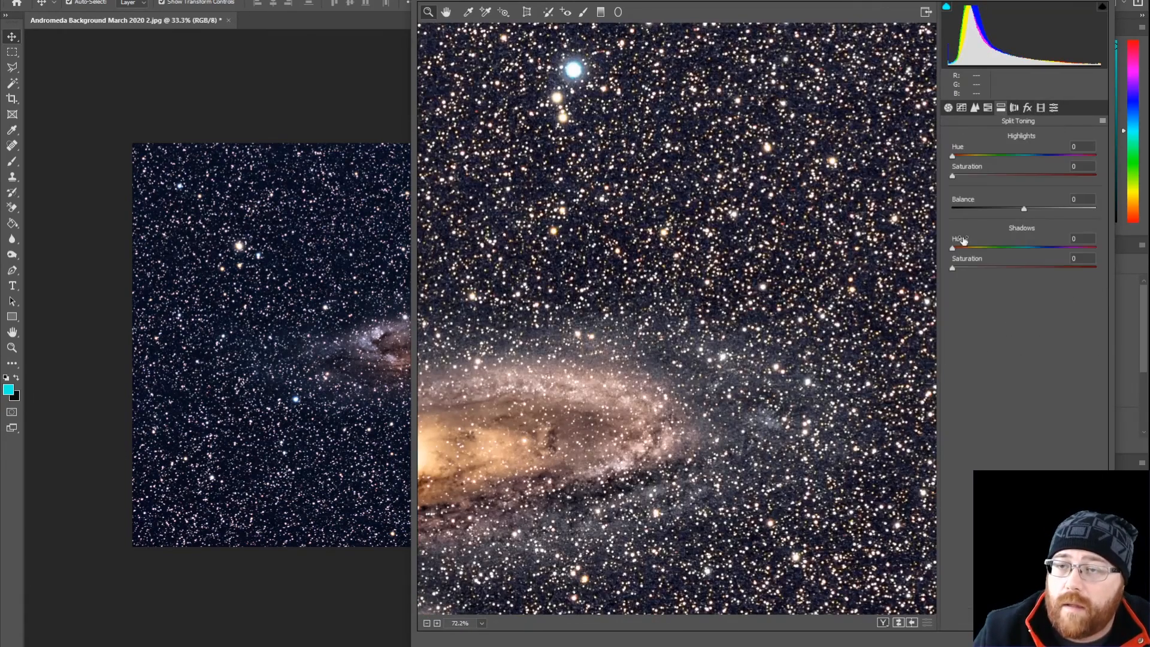
text(236)
key(Tab)
text(100)
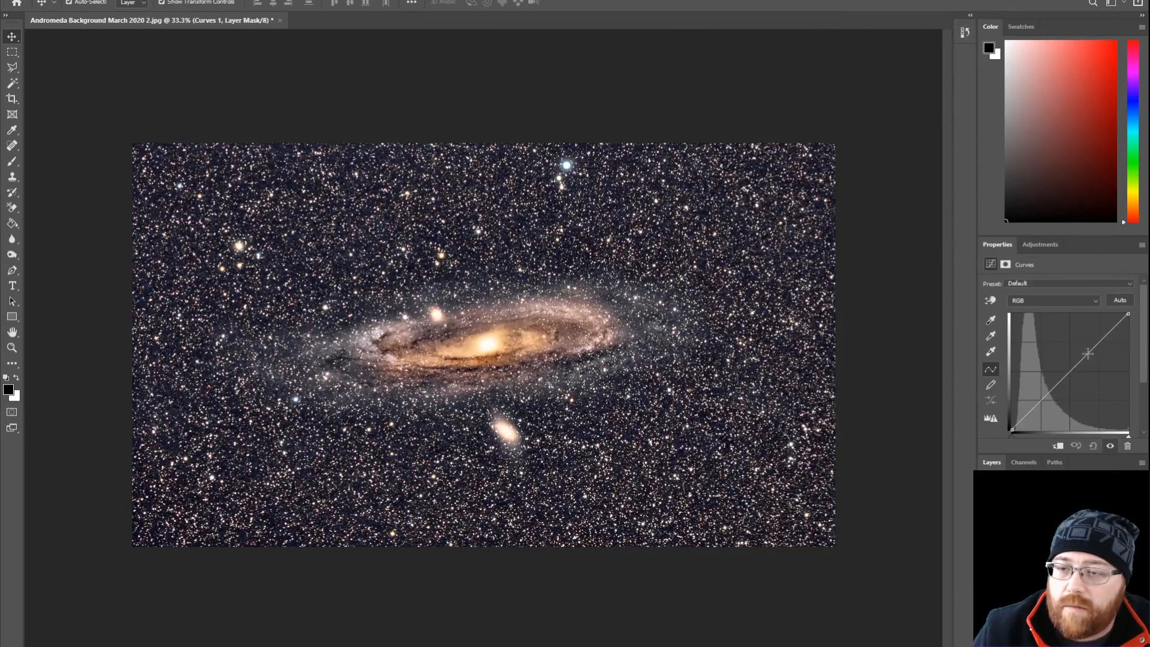
Step: Darken the image with the RGB Curves adjustment by pulling one upper and one lower curve point slightly below the diagonal
drag(1088, 355, 1096, 359)
drag(1057, 401, 1059, 396)
scroll(500, 348, up, 9)
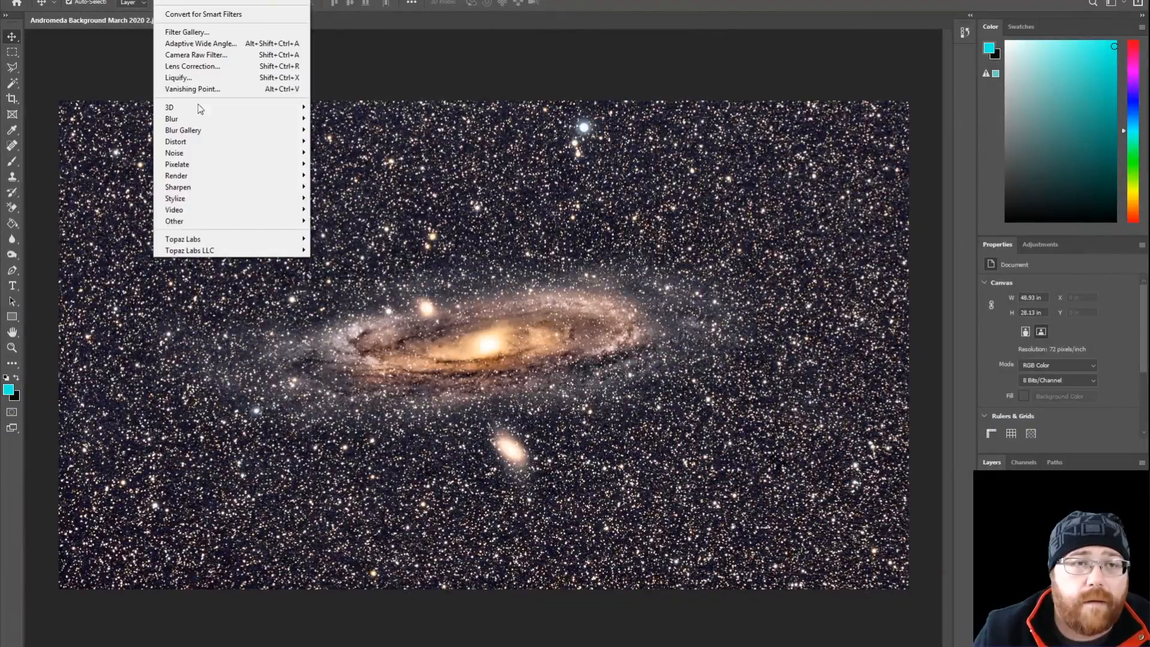
Step: Denoise the image in Topaz DeNoise AI with Remove Noise 73, Sharpen 40 and Recover Original Detail 40
mouse_move(268, 239)
click(387, 235)
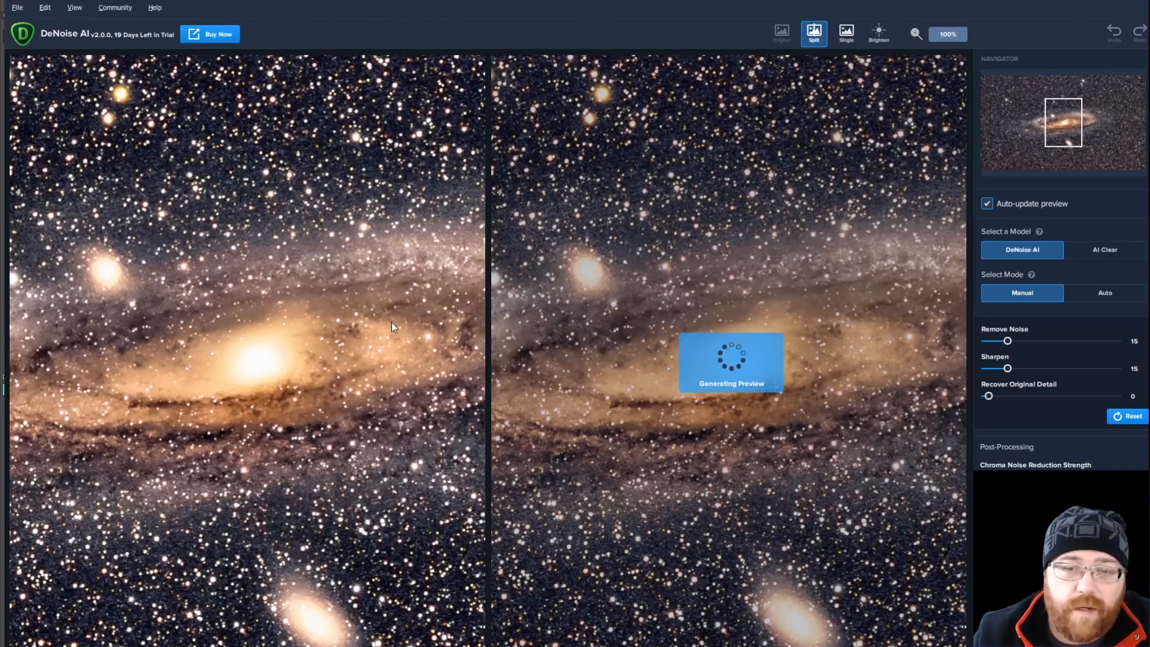
click(1056, 342)
drag(1055, 342, 1080, 341)
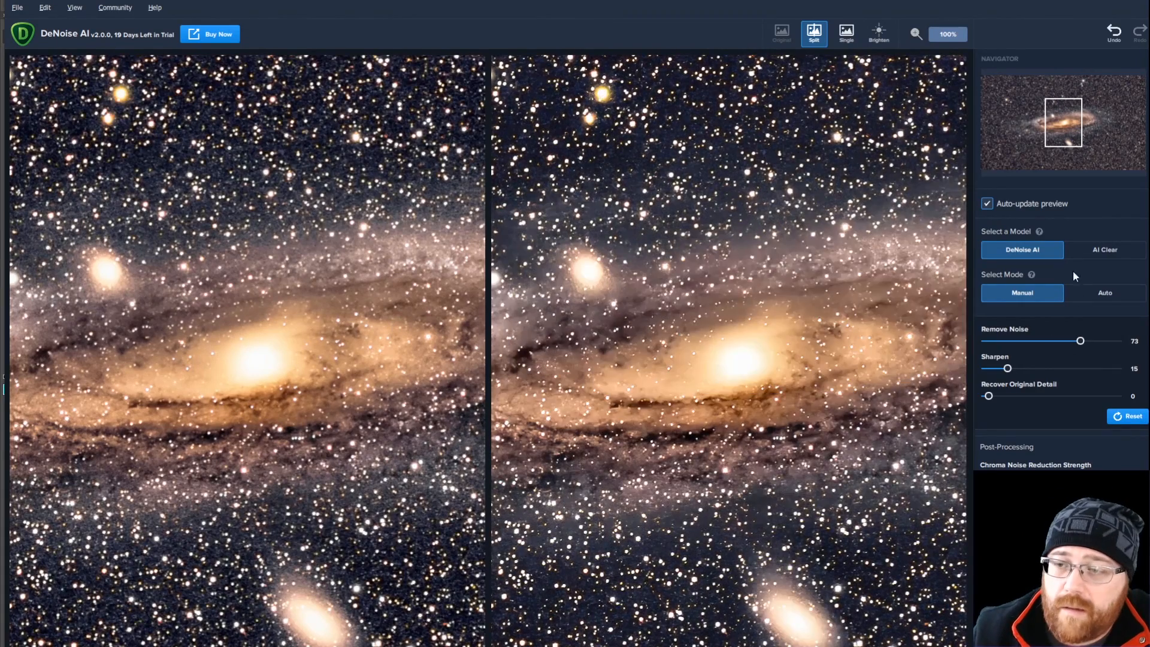
click(1039, 396)
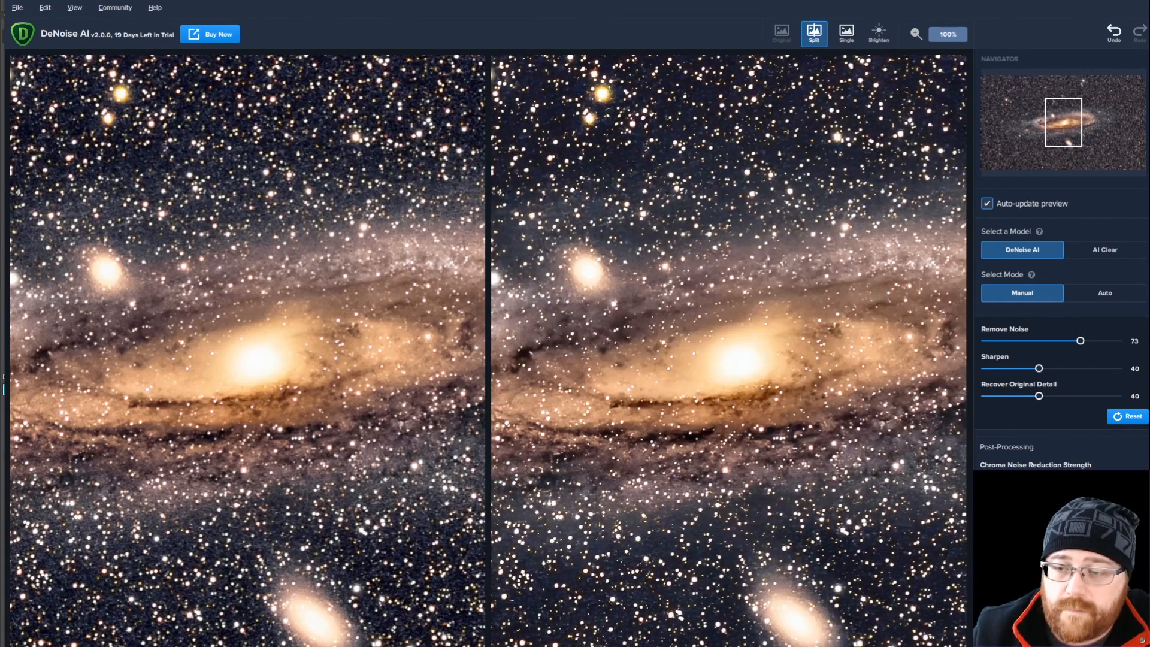
click(1106, 628)
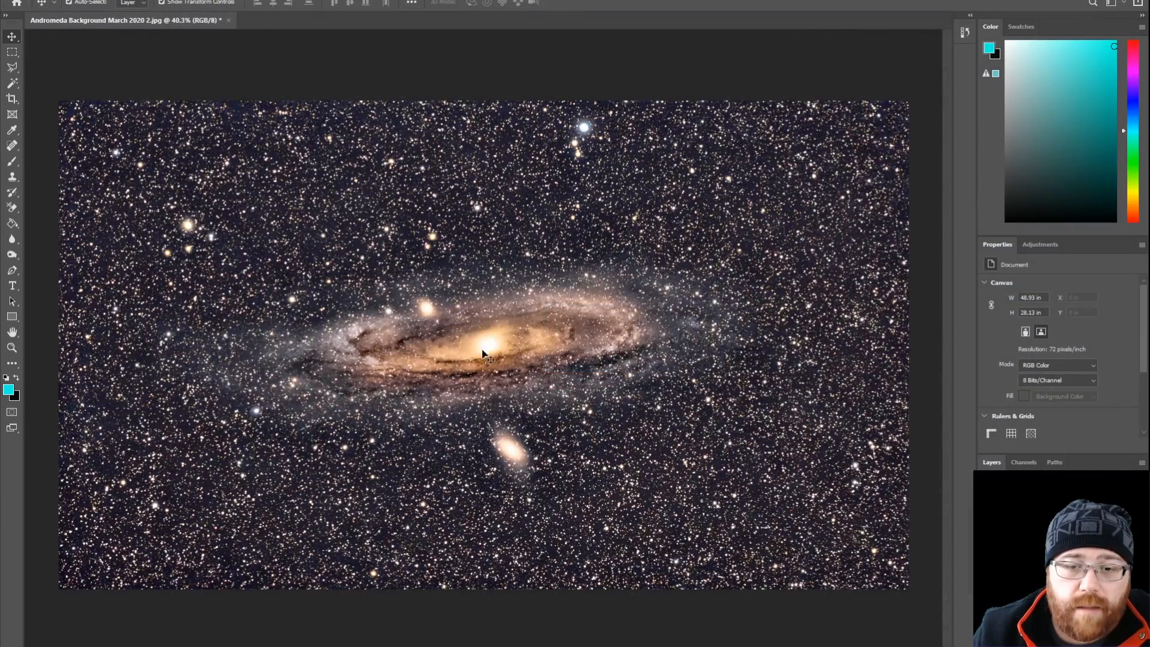
Step: Open the denoised image in Topaz Sharpen AI and turn on the split before-and-after preview
scroll(503, 450, up, 10)
scroll(476, 442, down, 9)
click(201, 0)
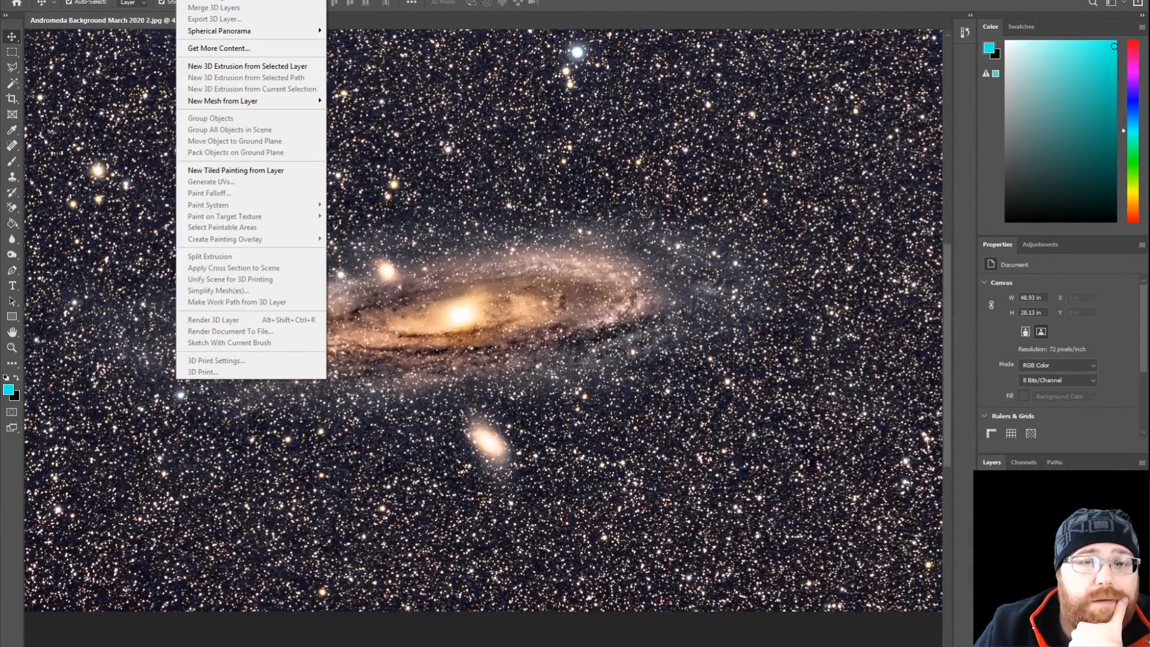
mouse_move(174, 2)
mouse_move(240, 239)
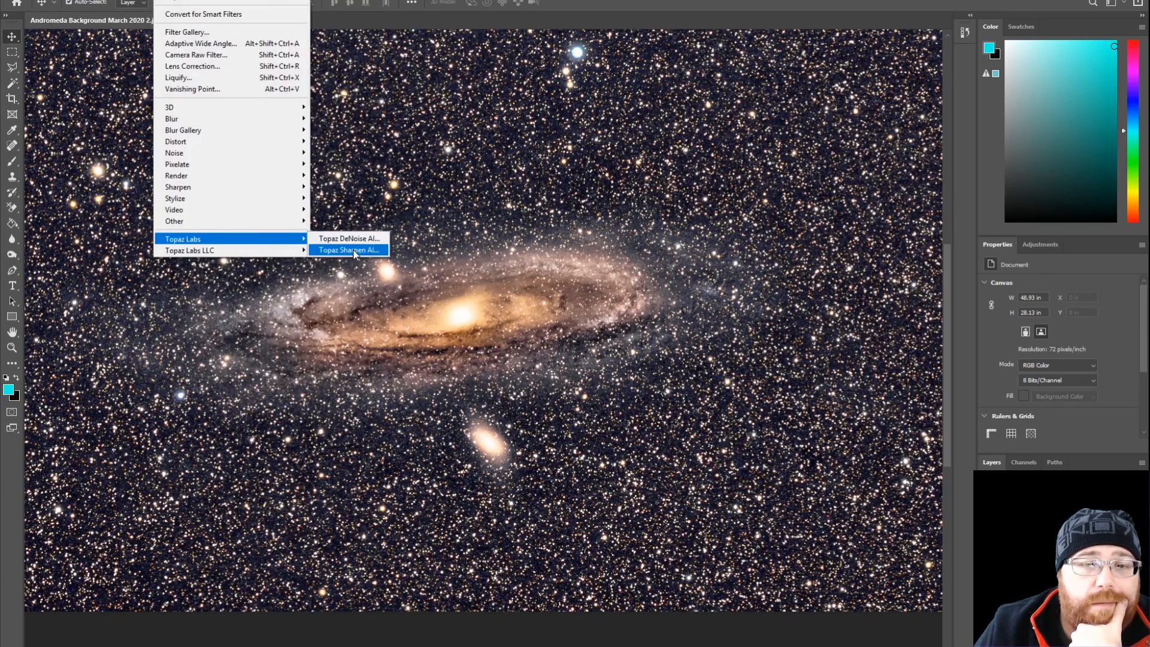
click(345, 249)
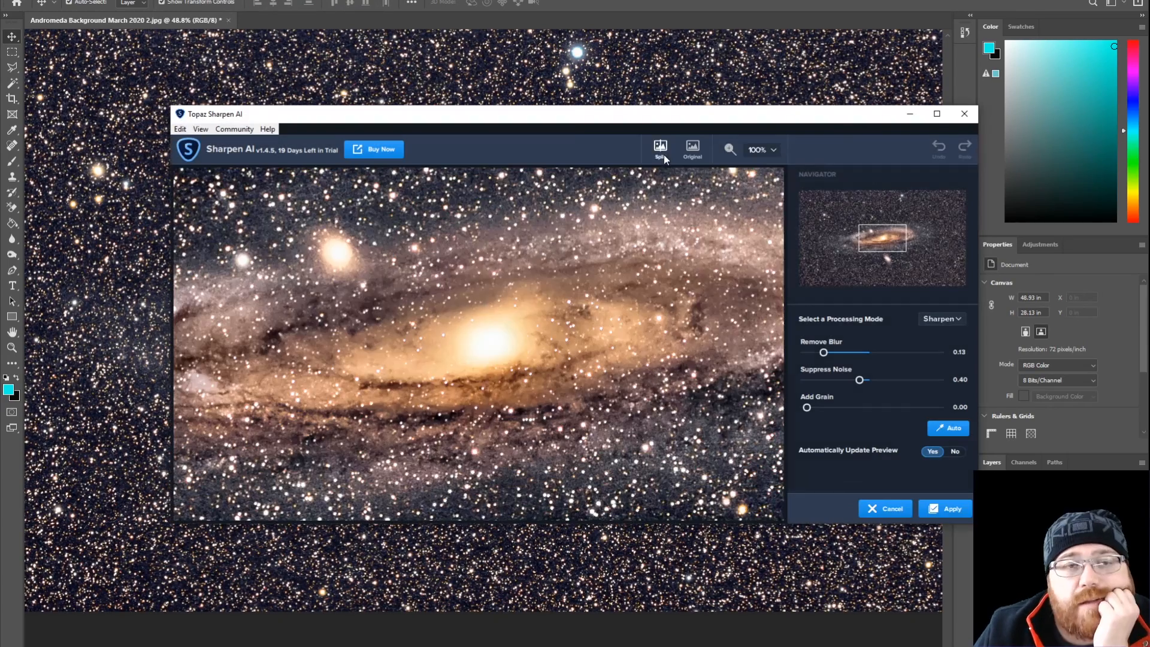
click(662, 151)
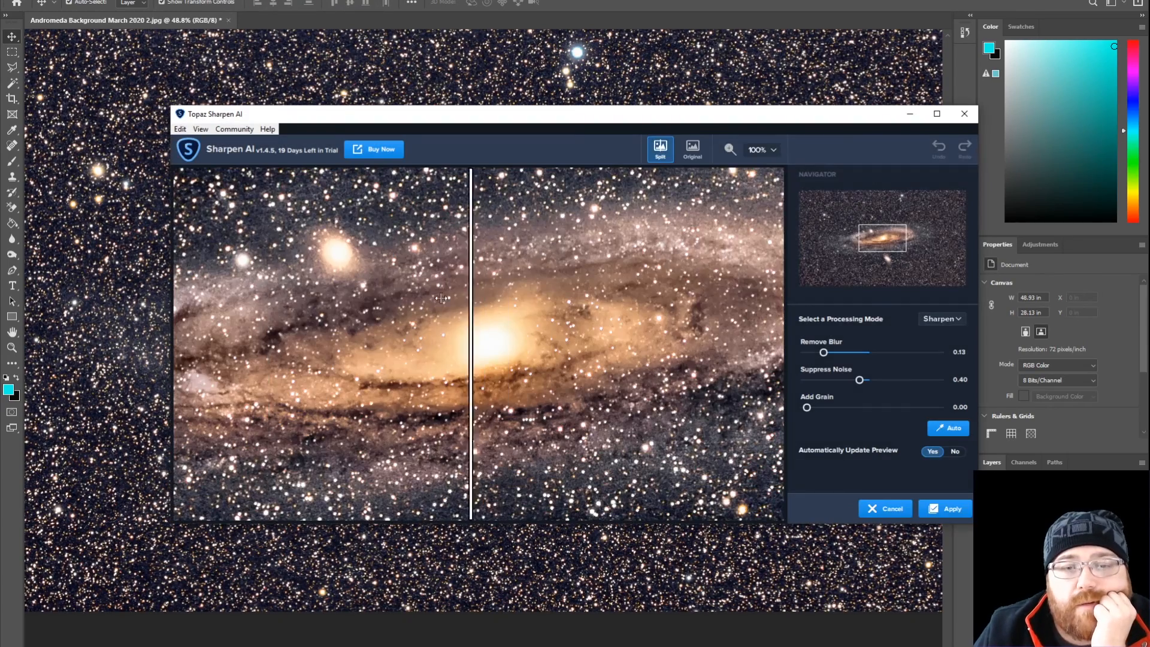
Step: Sharpen the galaxy in Focus mode with Remove Blur at 1.00 and Suppress Noise at 0.55, comparing both sides of the split
drag(435, 331, 416, 331)
drag(829, 352, 926, 352)
drag(416, 327, 384, 330)
drag(926, 352, 938, 352)
drag(384, 330, 409, 329)
drag(939, 380, 879, 380)
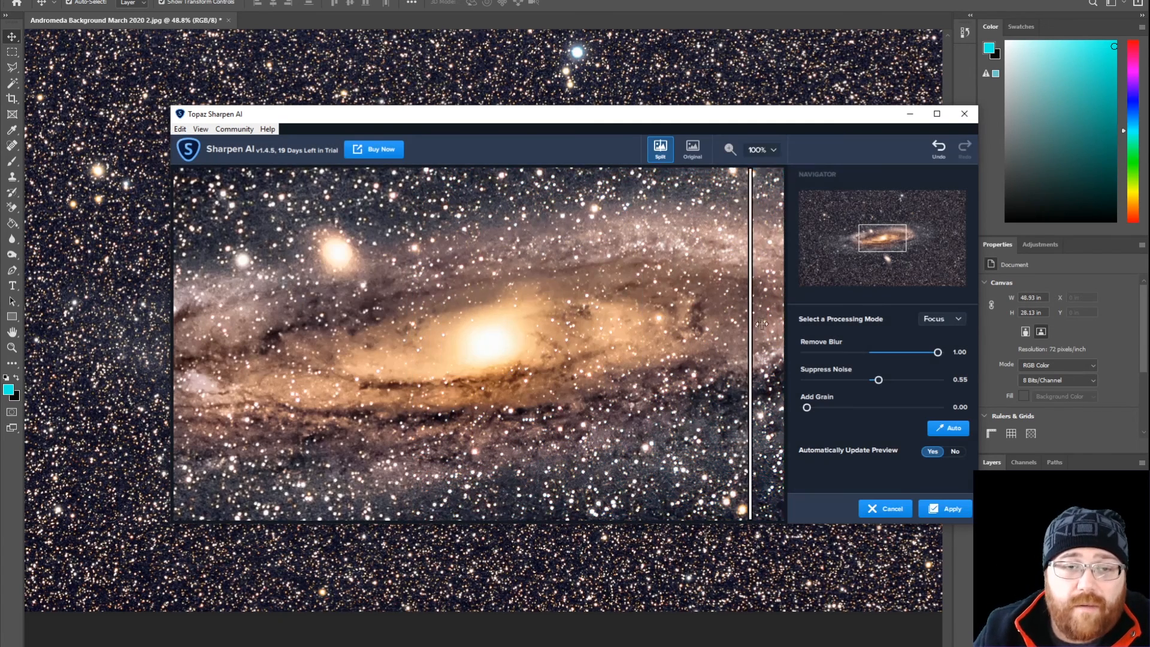
drag(248, 328, 422, 276)
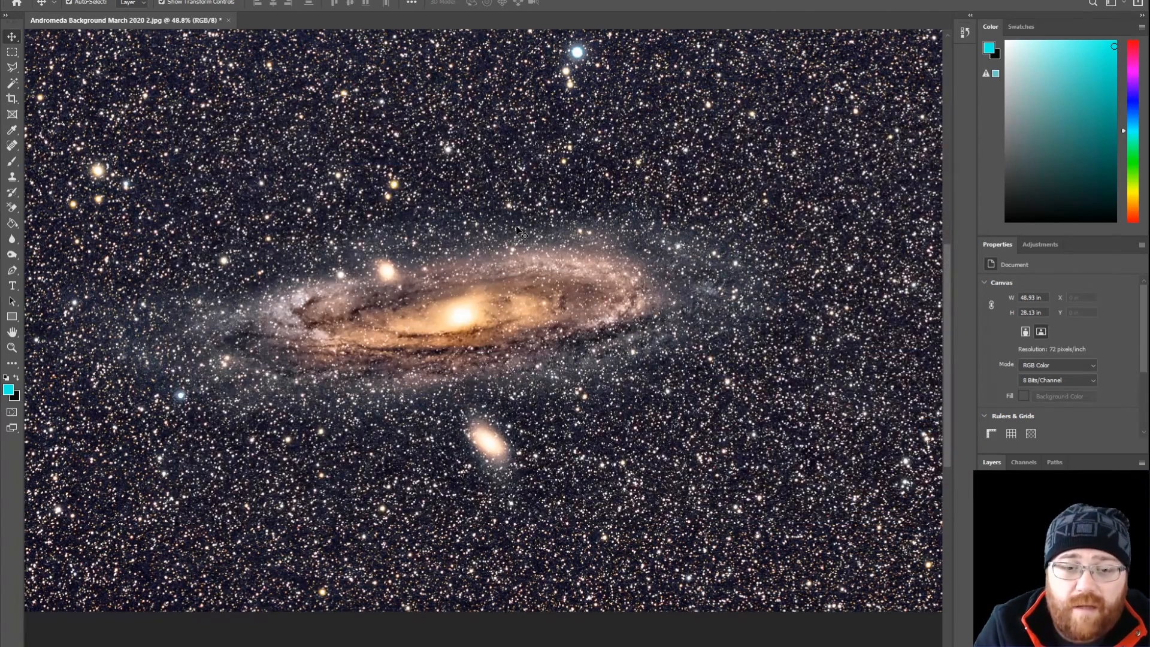
Step: Convert the sharpened image to 16 bits per channel
scroll(616, 225, down, 2)
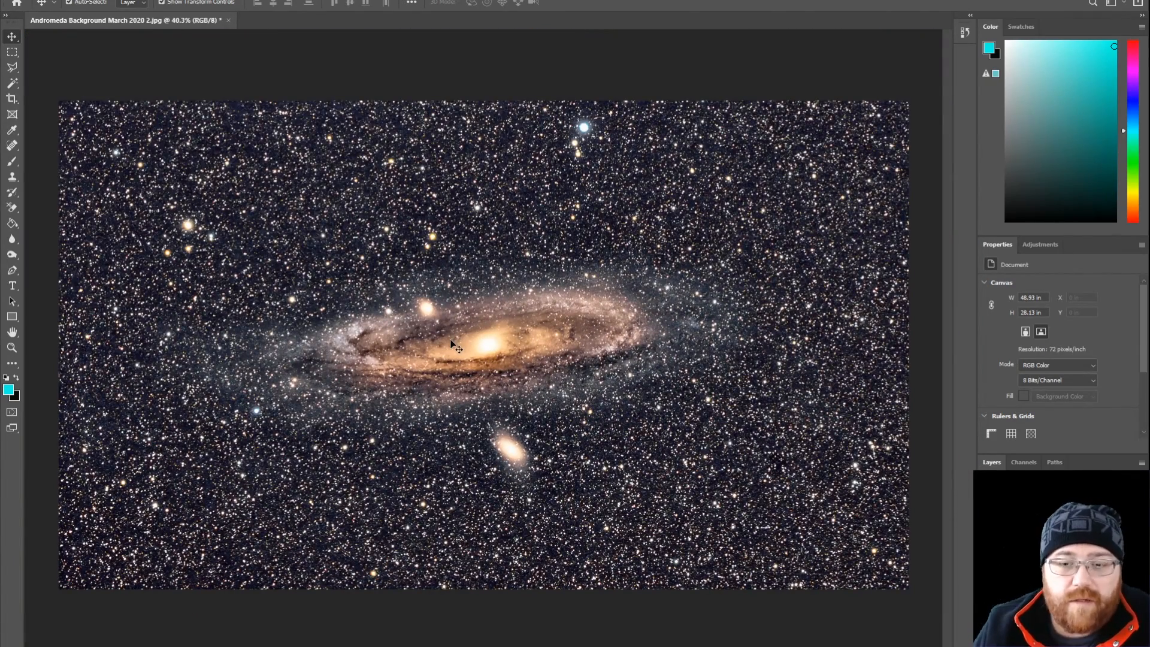
click(24, 0)
mouse_move(65, 1)
click(210, 108)
Step: Save the image as the TIFF file Andromeda Background March 2020 2.tif with no compression and interleaved pixel order
click(24, 0)
click(60, 128)
click(214, 290)
click(138, 418)
click(473, 385)
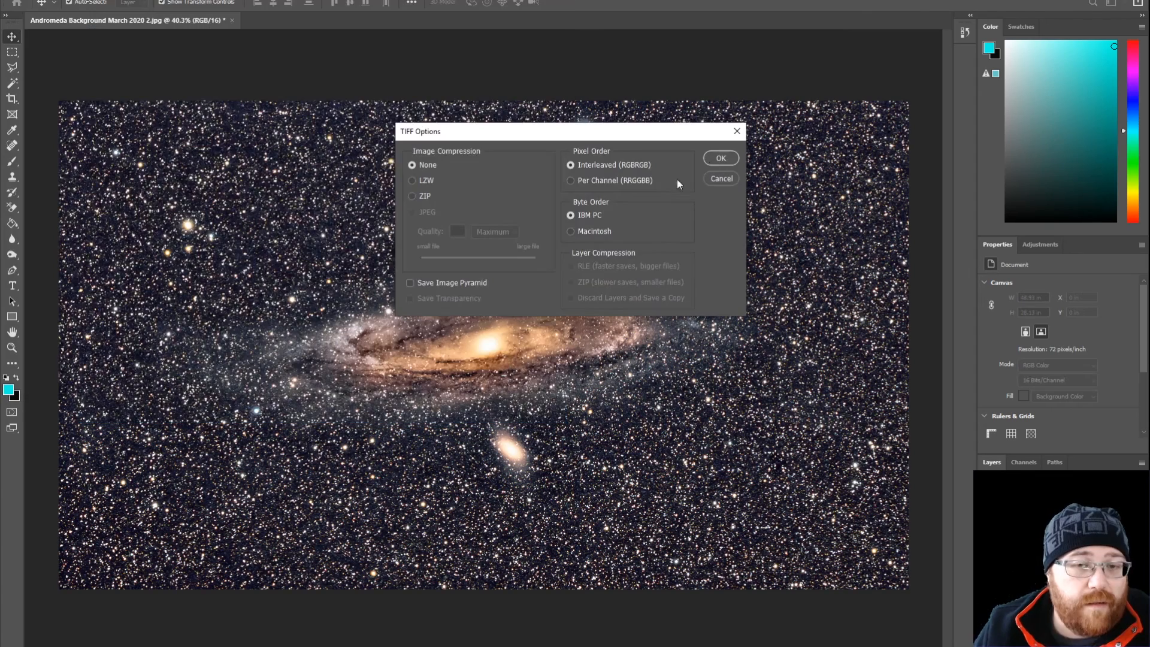
click(720, 159)
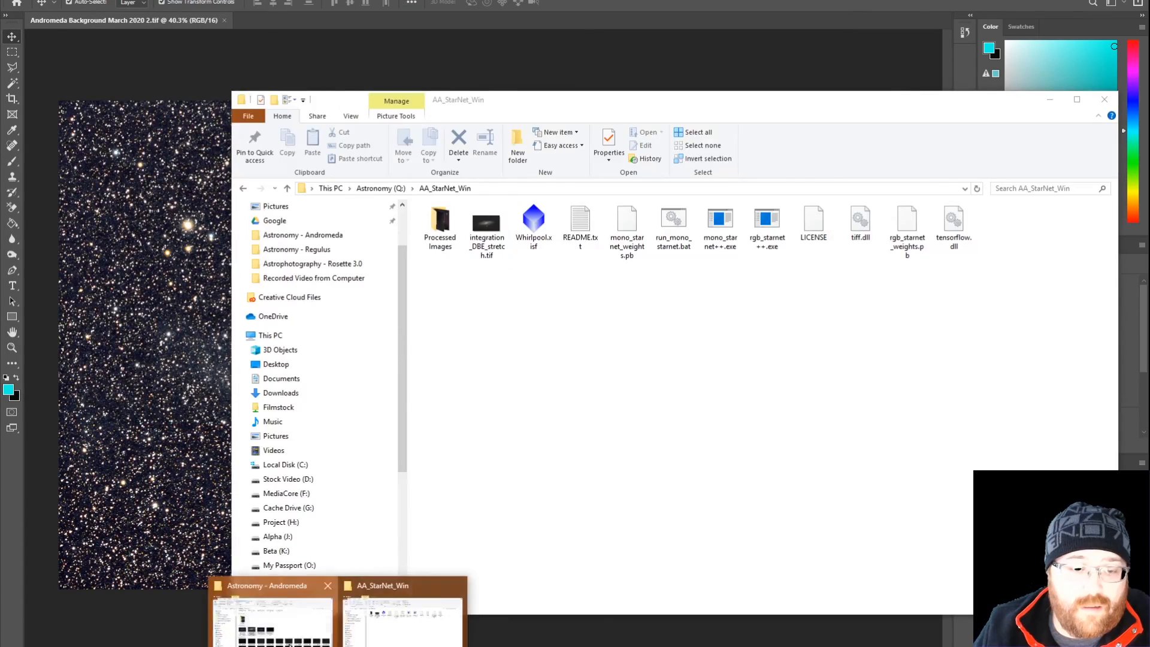
Step: Switch to File Explorer, transfer the saved TIFF from the Andromeda folder into AA_StarNet_Win, and select starless.tif there
click(276, 617)
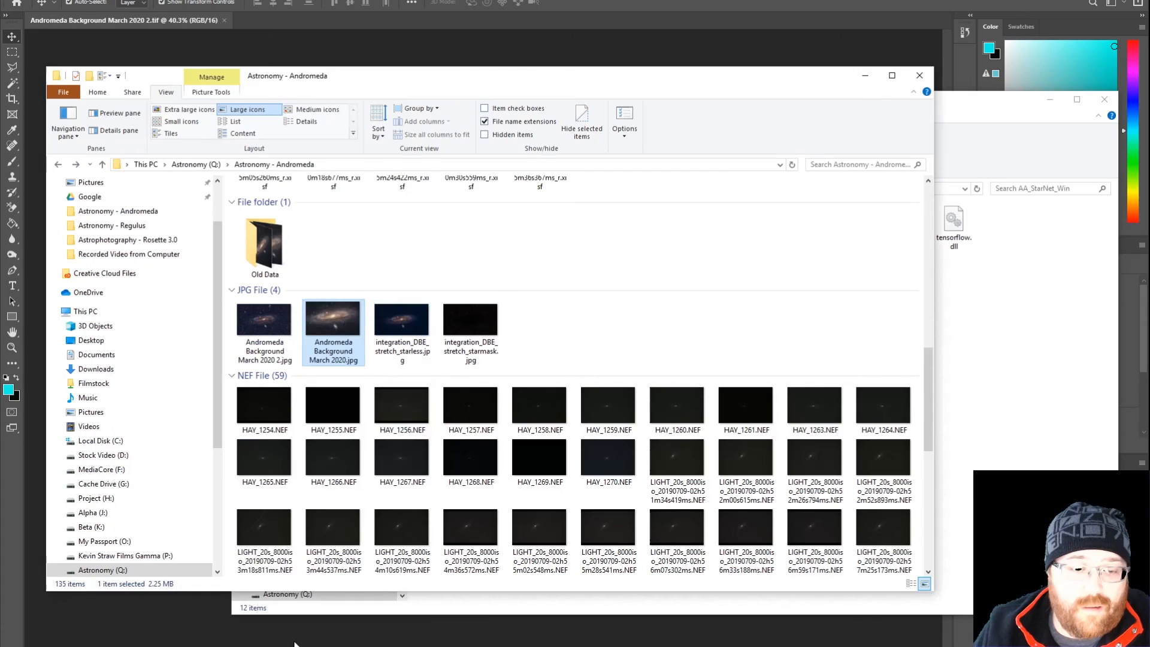
drag(262, 533, 774, 222)
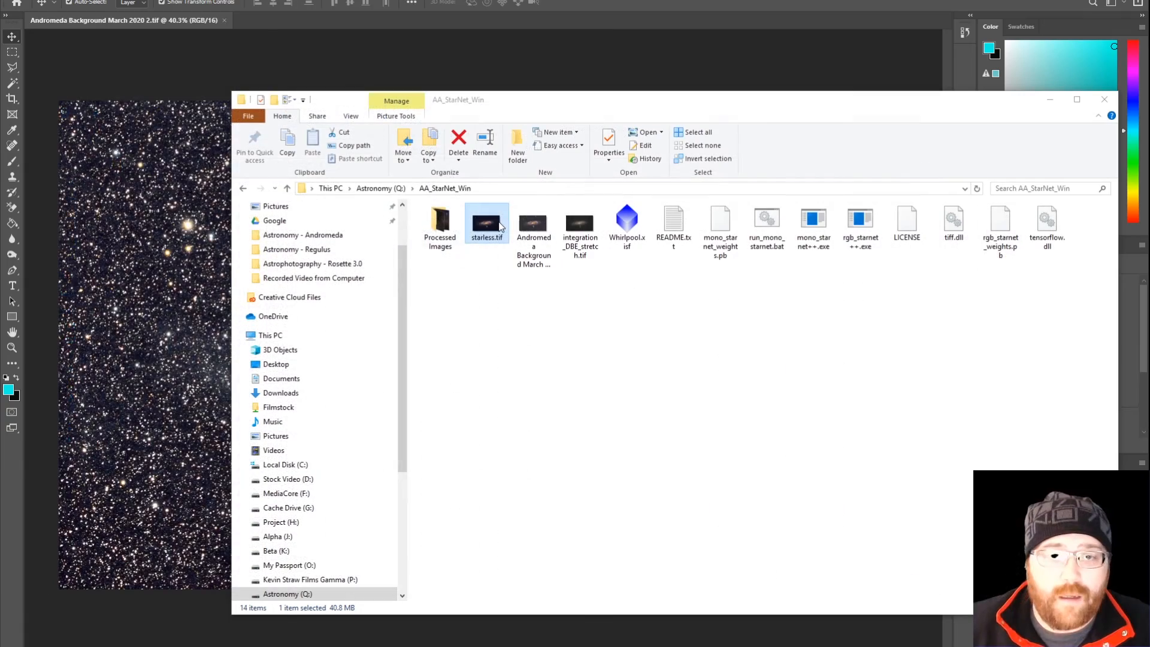
click(485, 238)
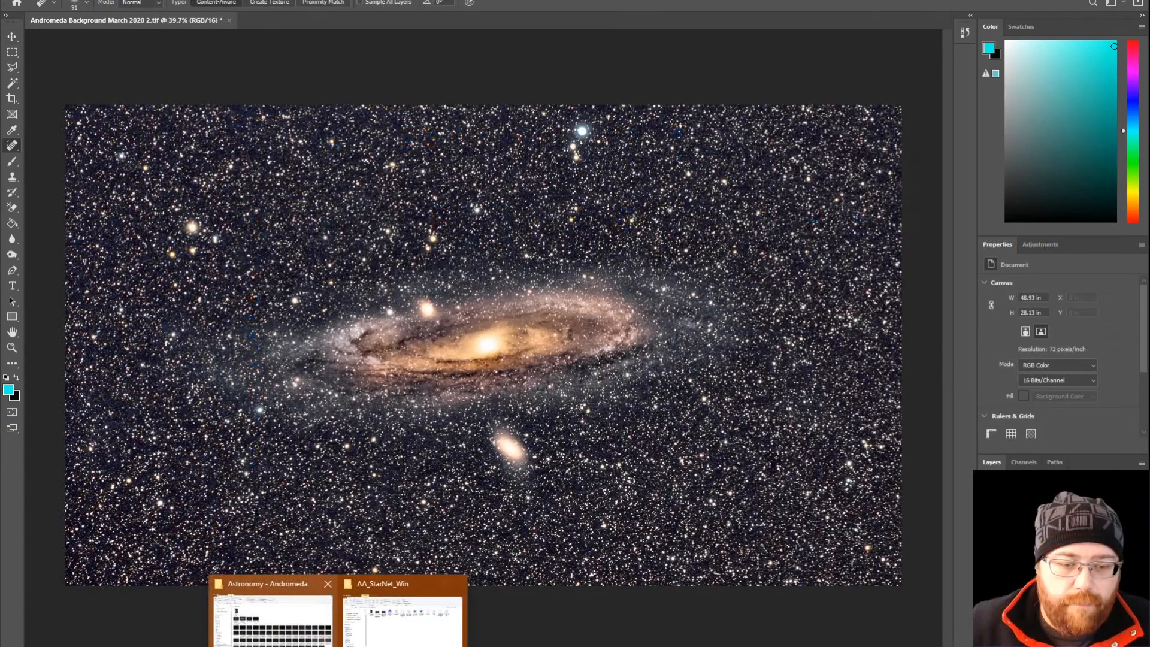
Step: Place starless 2.tif from the Astronomy - Andromeda folder over the star image as an embedded layer at 100% scale
click(337, 642)
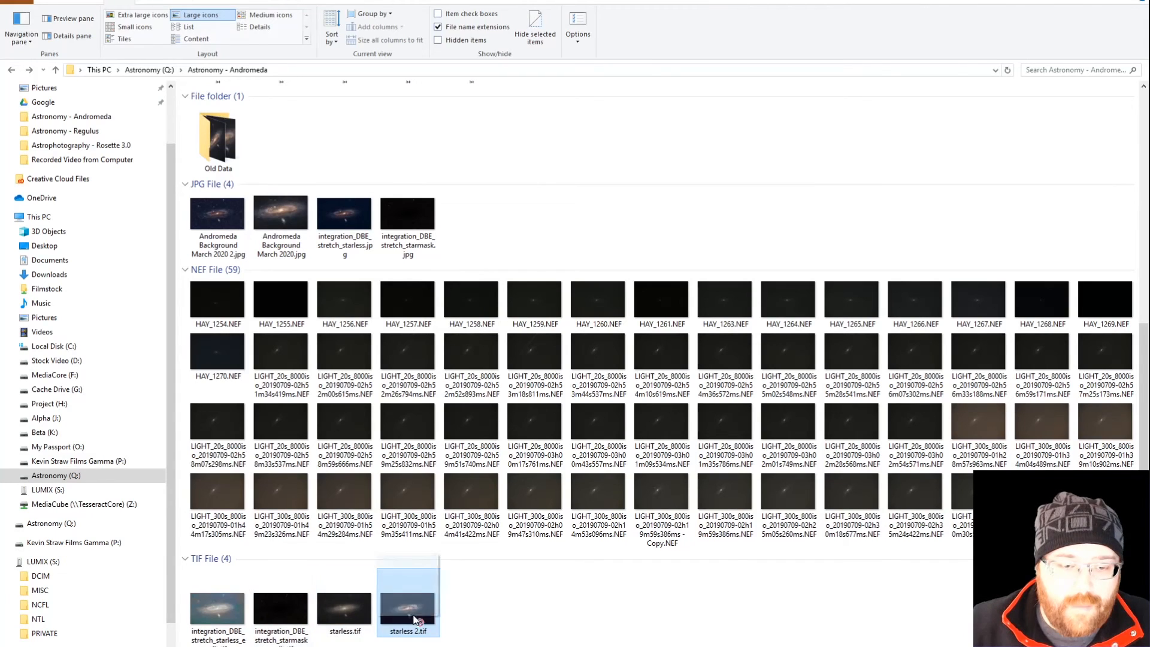
drag(420, 638, 557, 487)
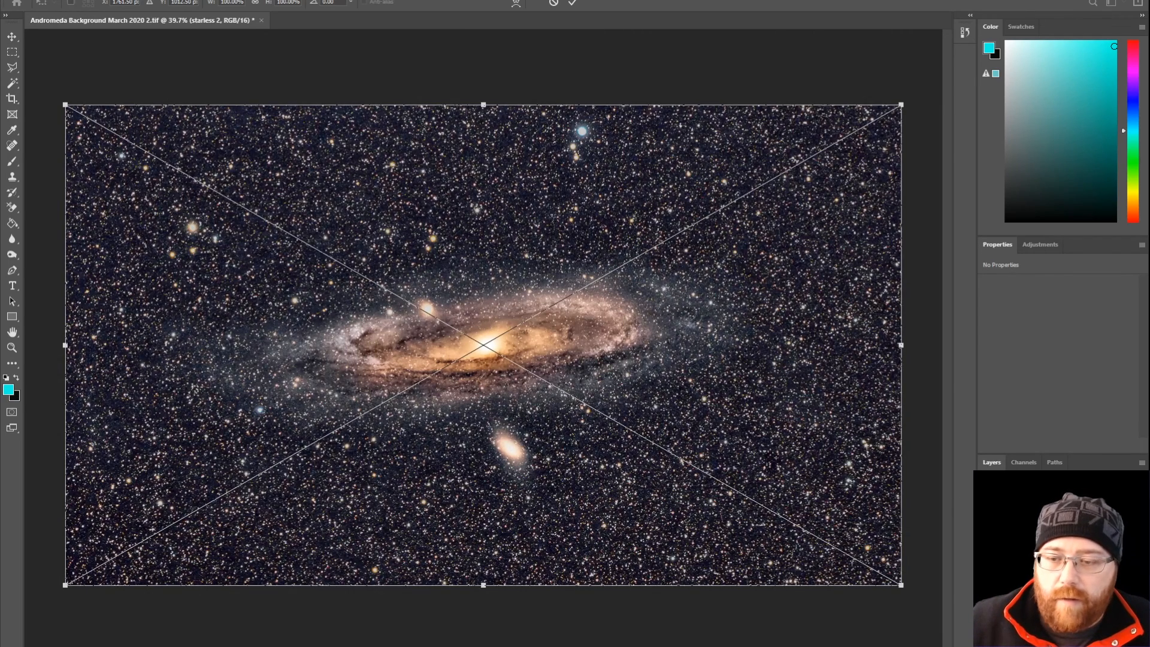
key(Return)
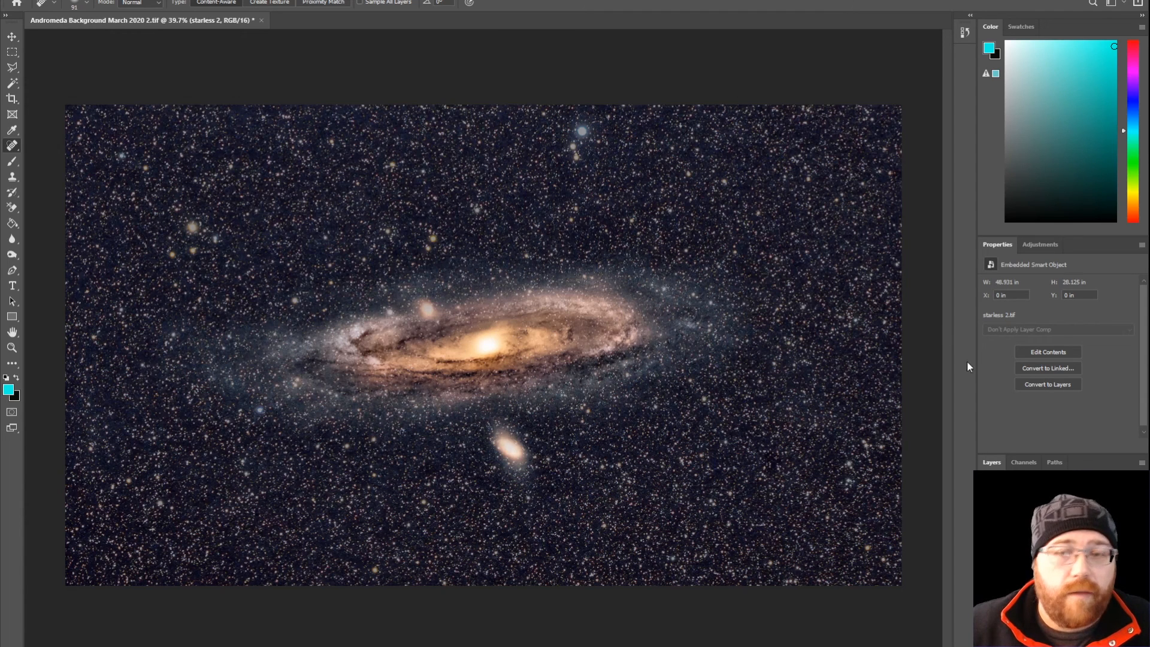
Step: Add a Curves adjustment layer above the starless layer and slightly lift the RGB midtones
click(1034, 248)
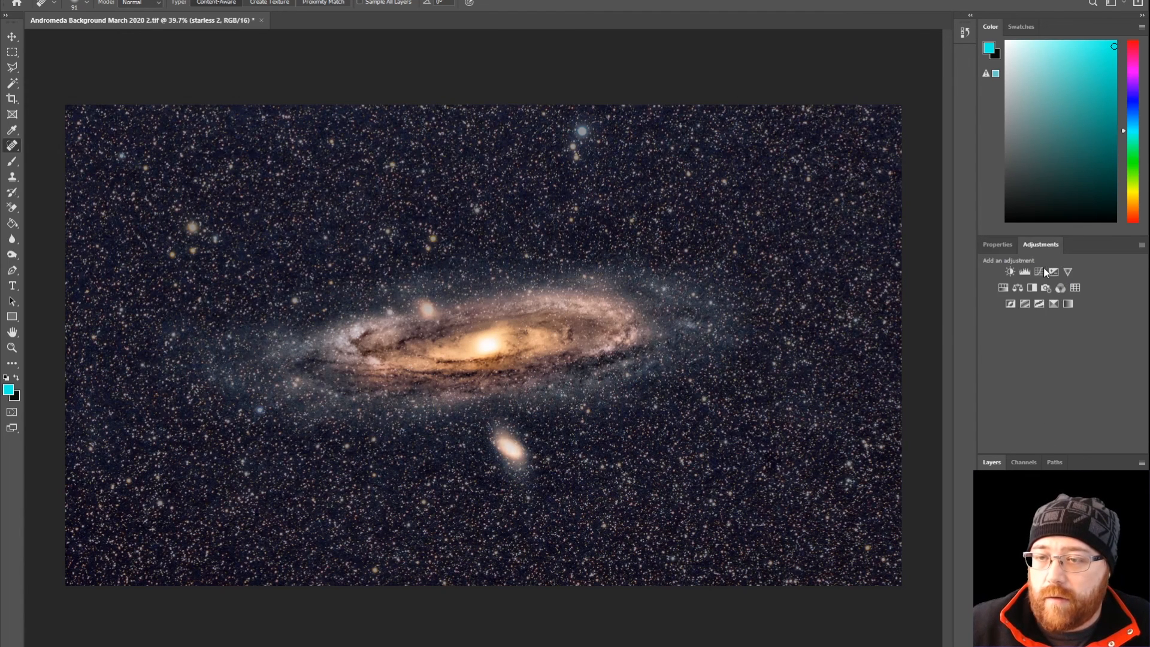
click(1042, 271)
mouse_move(1126, 438)
mouse_down()
mouse_move(1095, 429)
mouse_move(1129, 431)
mouse_up()
drag(1055, 381, 1057, 377)
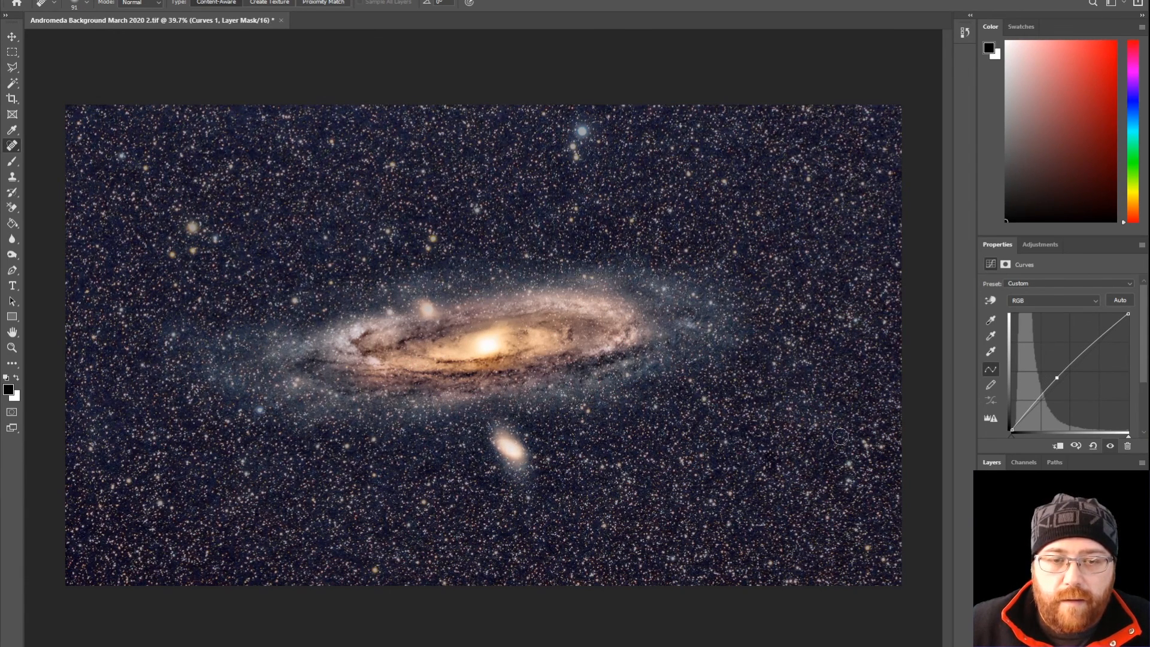
click(23, 2)
click(76, 128)
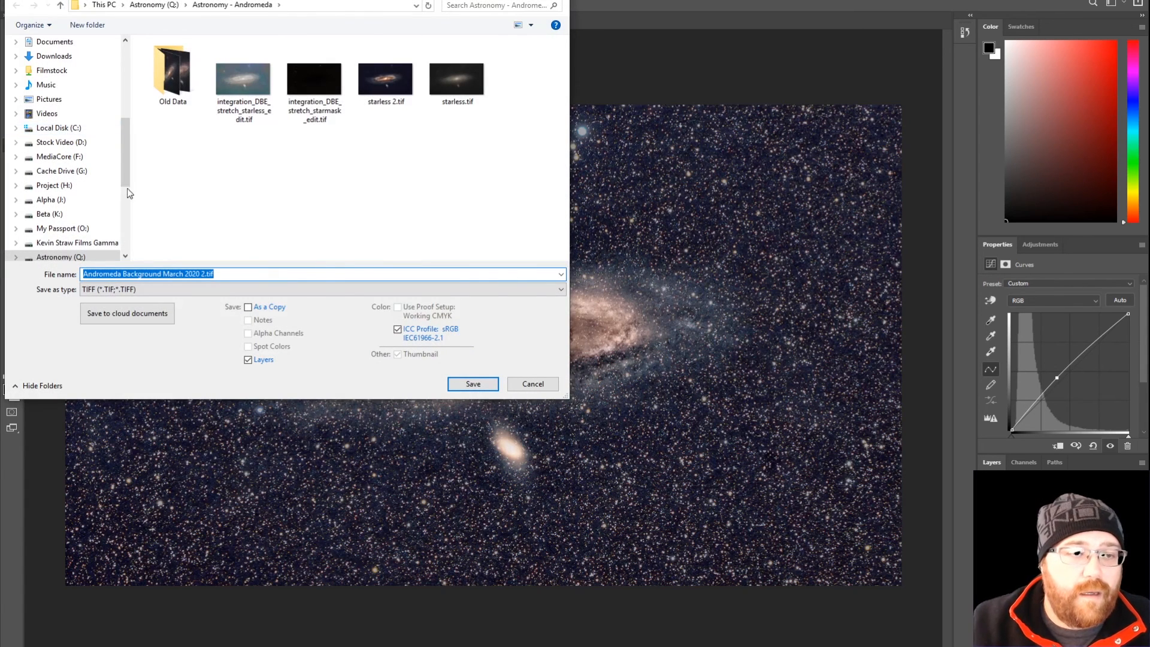
click(523, 384)
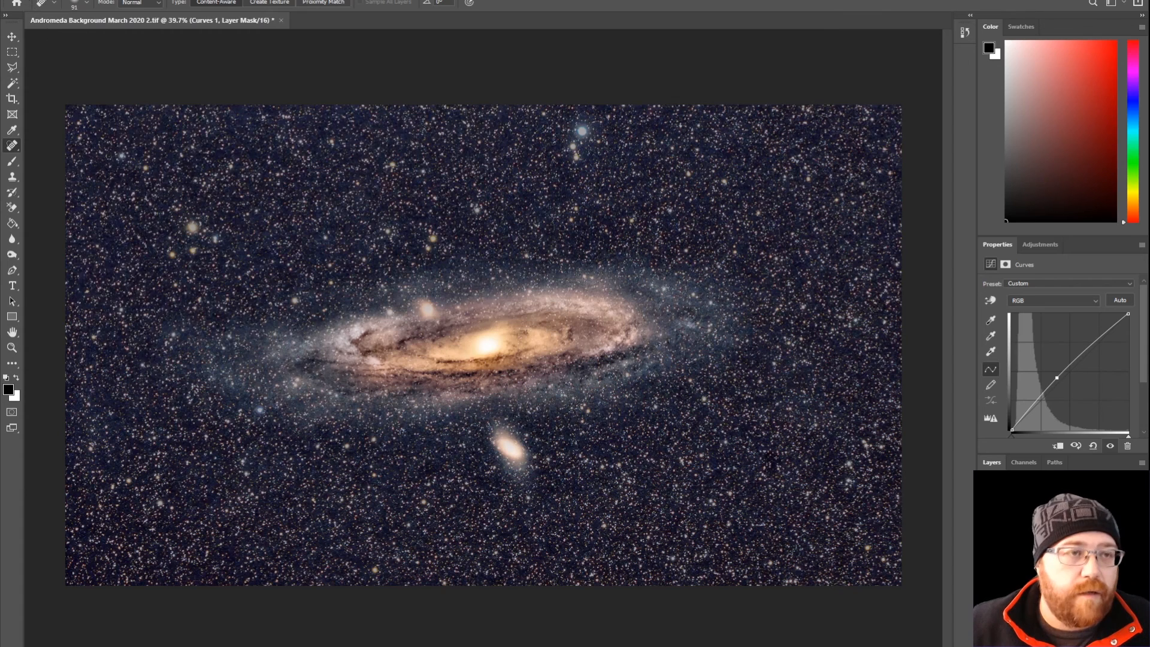
click(22, 1)
mouse_move(102, 158)
key(Escape)
key(Escape)
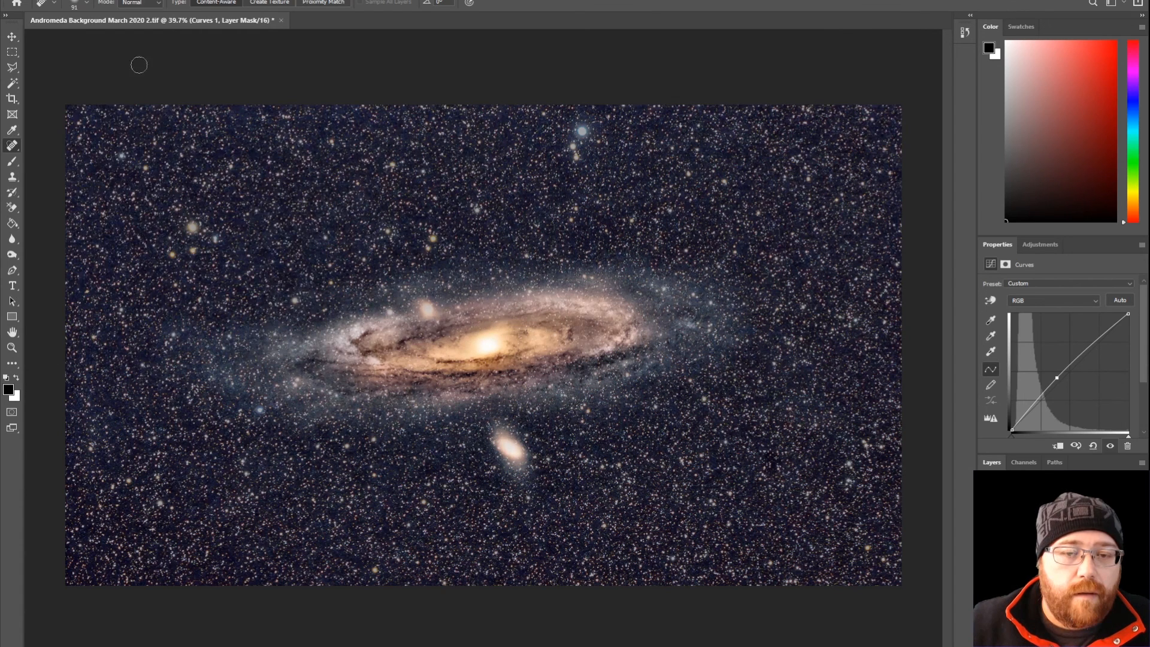
click(68, 0)
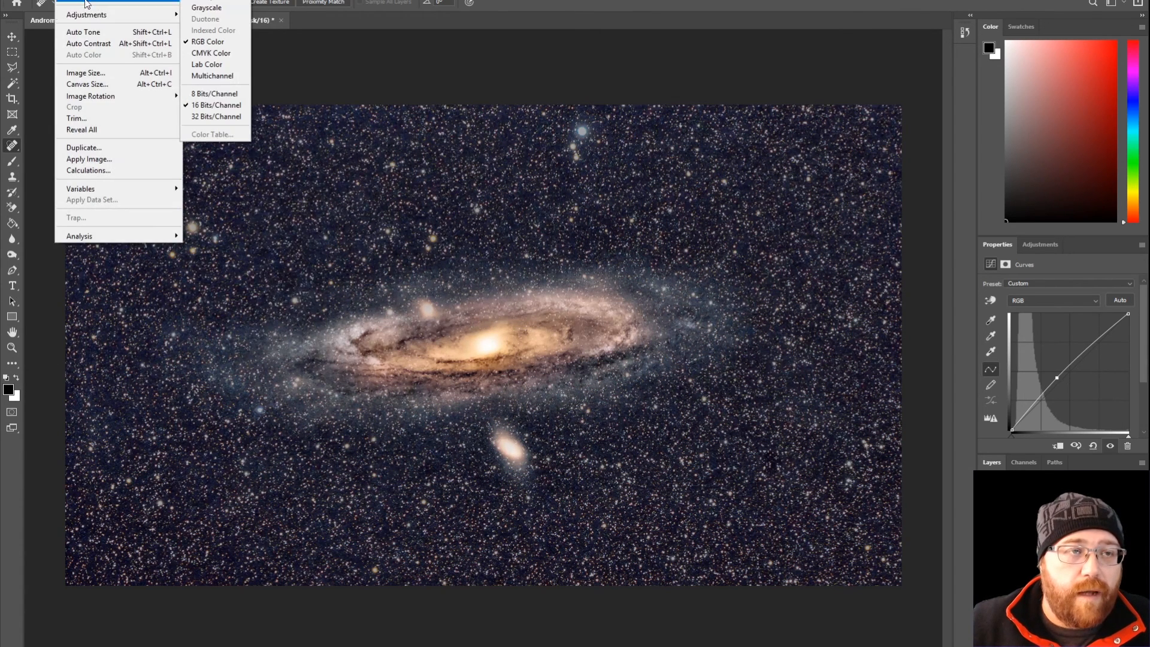
Step: Set up a JPG export at 100% quality, 800 px wide, with Bicubic Smoother resampling
mouse_move(24, 1)
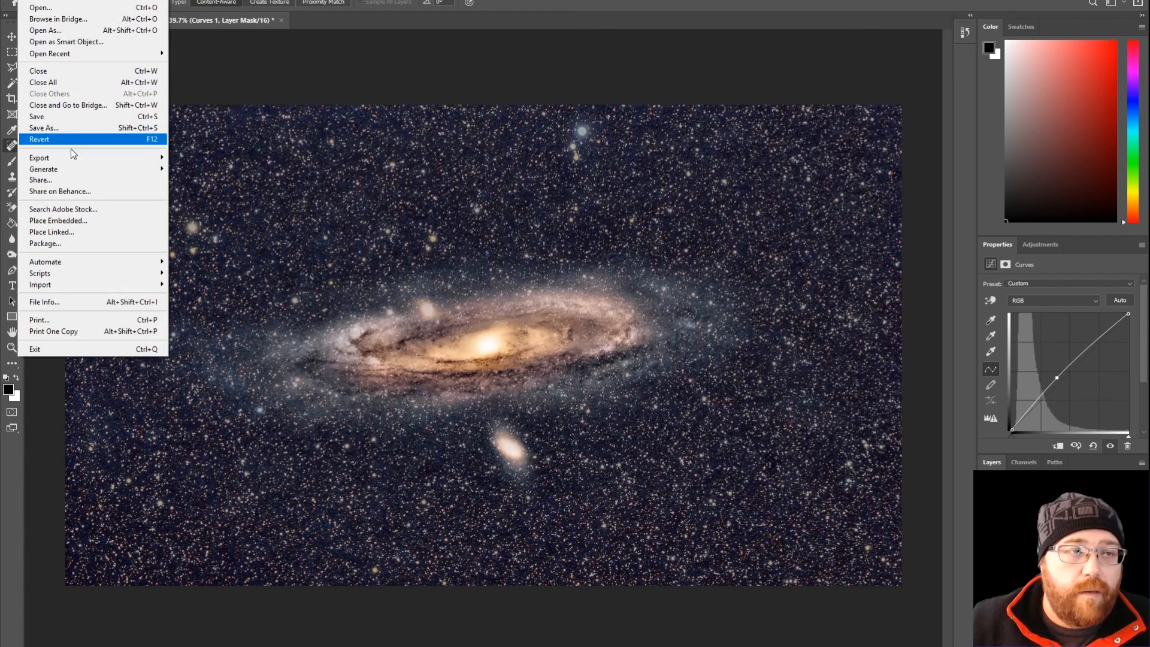
mouse_move(73, 159)
click(188, 173)
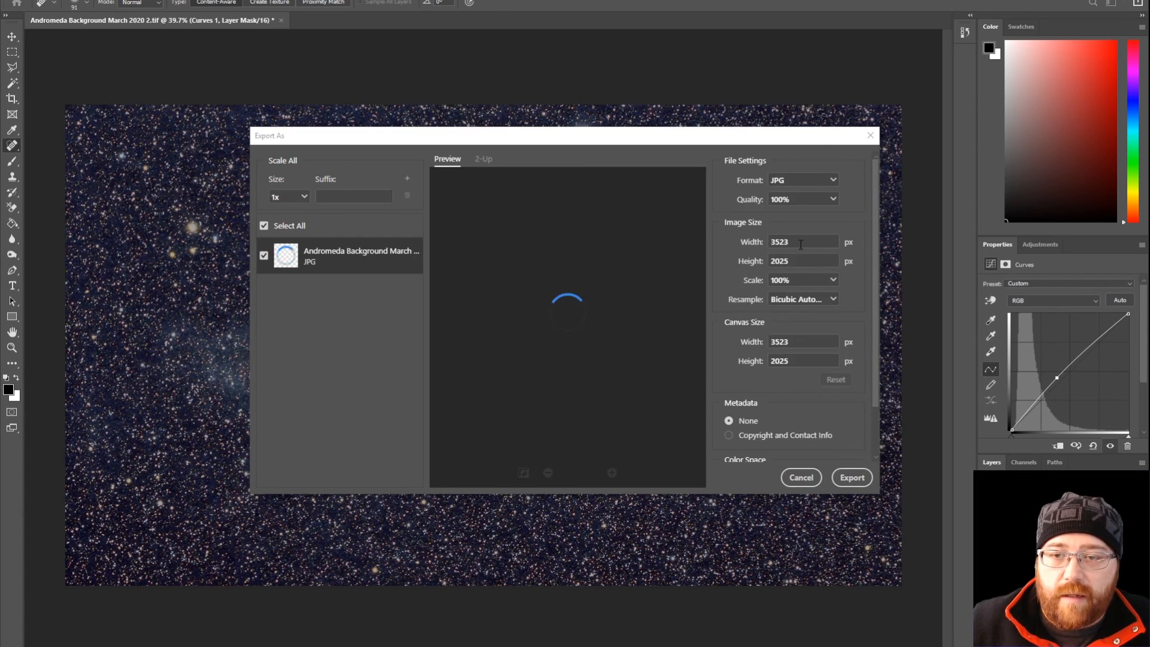
double_click(801, 244)
text(800)
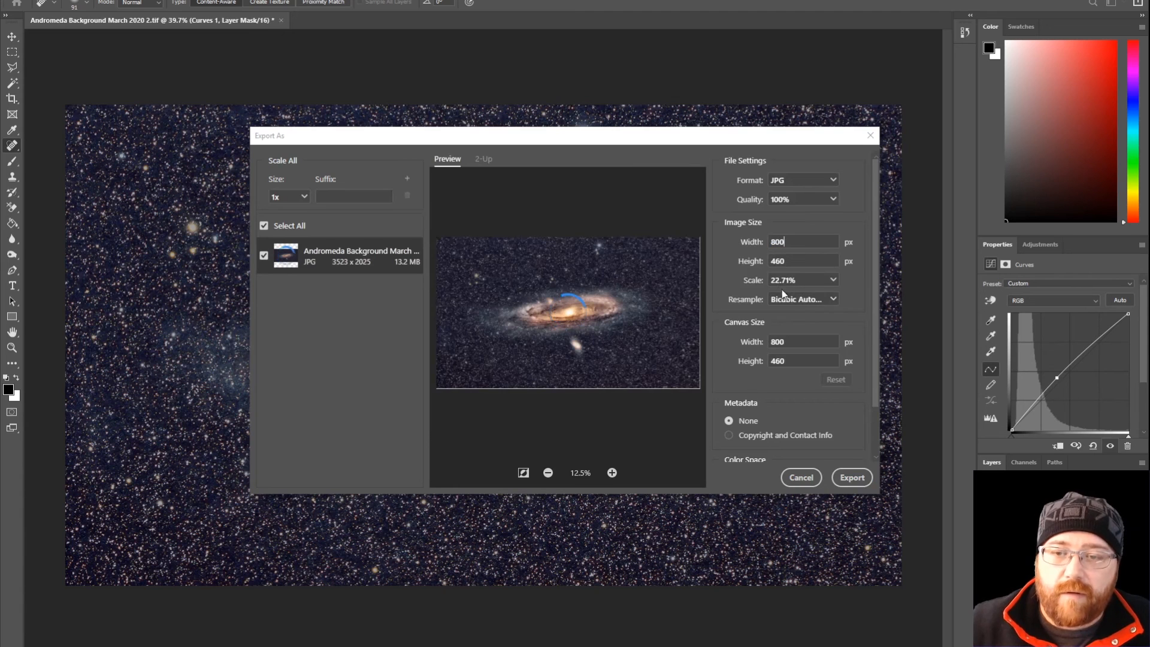
click(794, 300)
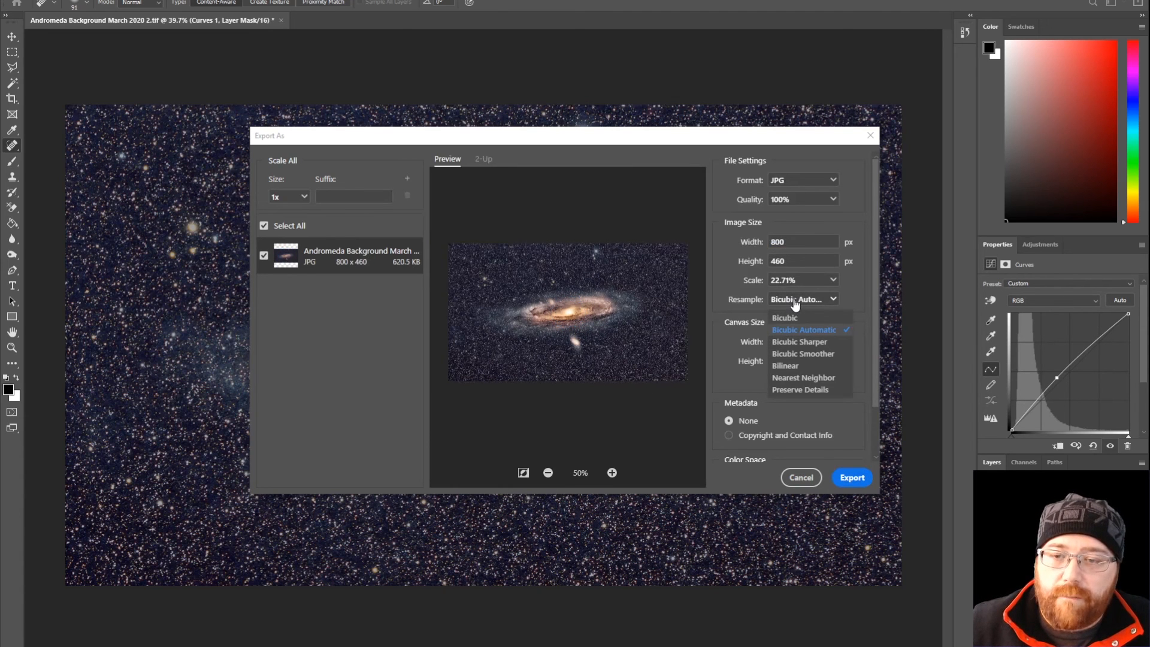
click(814, 354)
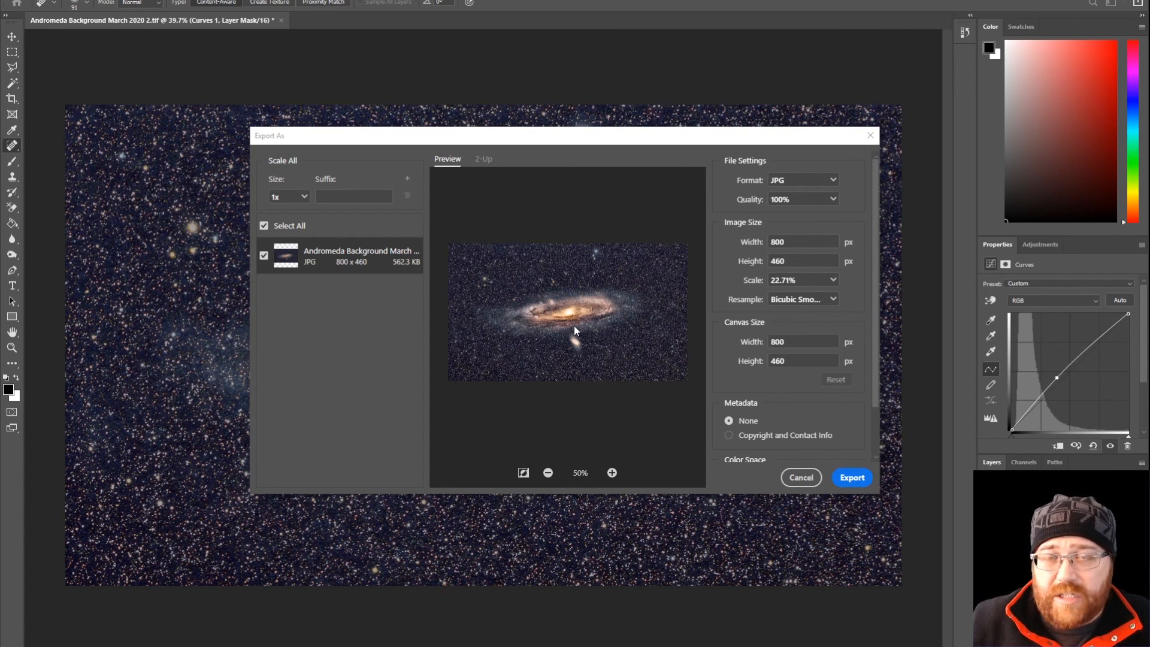
Step: Export the web JPG into the Astronomy - Andromeda folder as "Andromeda Background March 2020 Final _WEB.jpg"
click(853, 478)
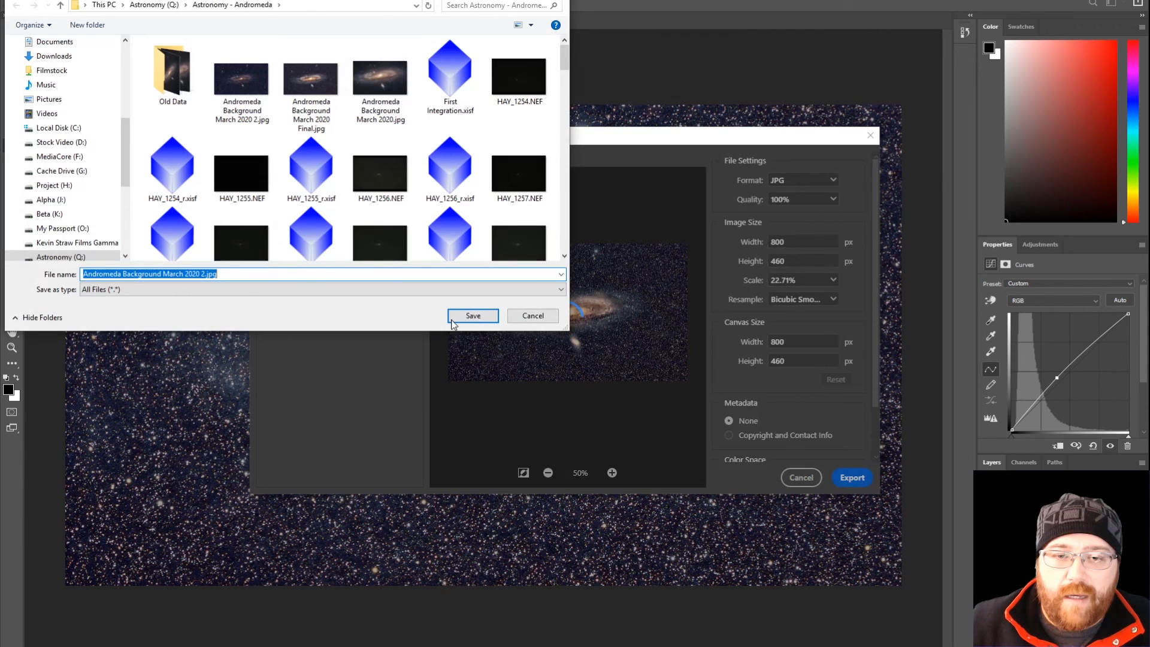
click(203, 274)
key(BackSpace)
text(Final _Web)
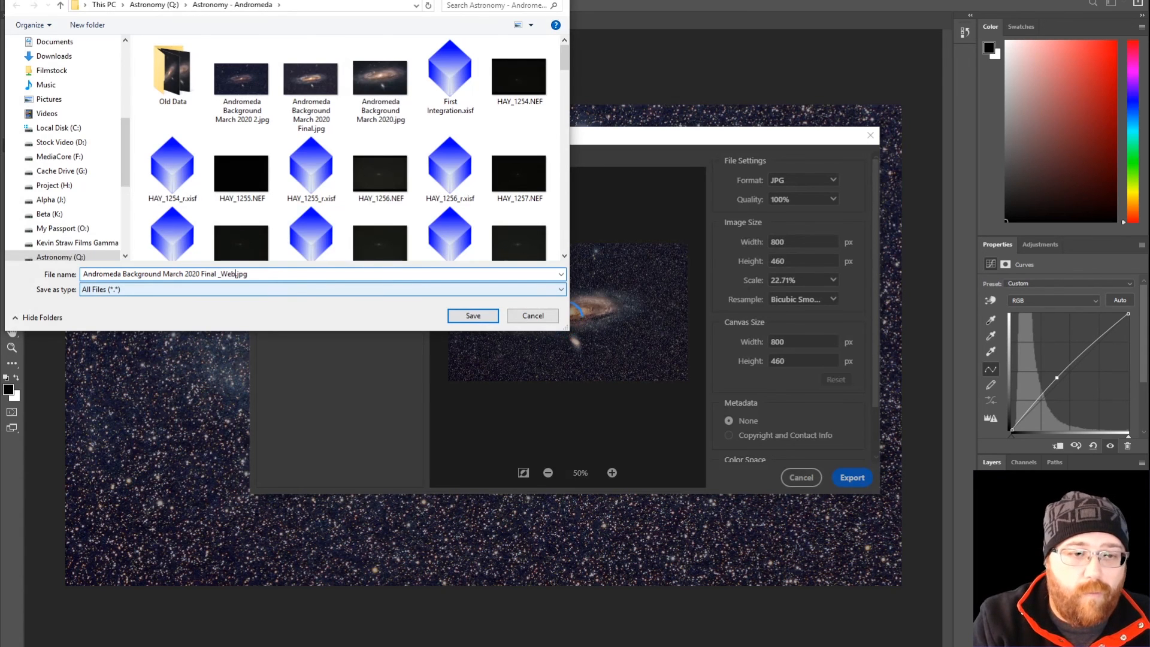
key(BackSpace)
key(BackSpace)
text(E)
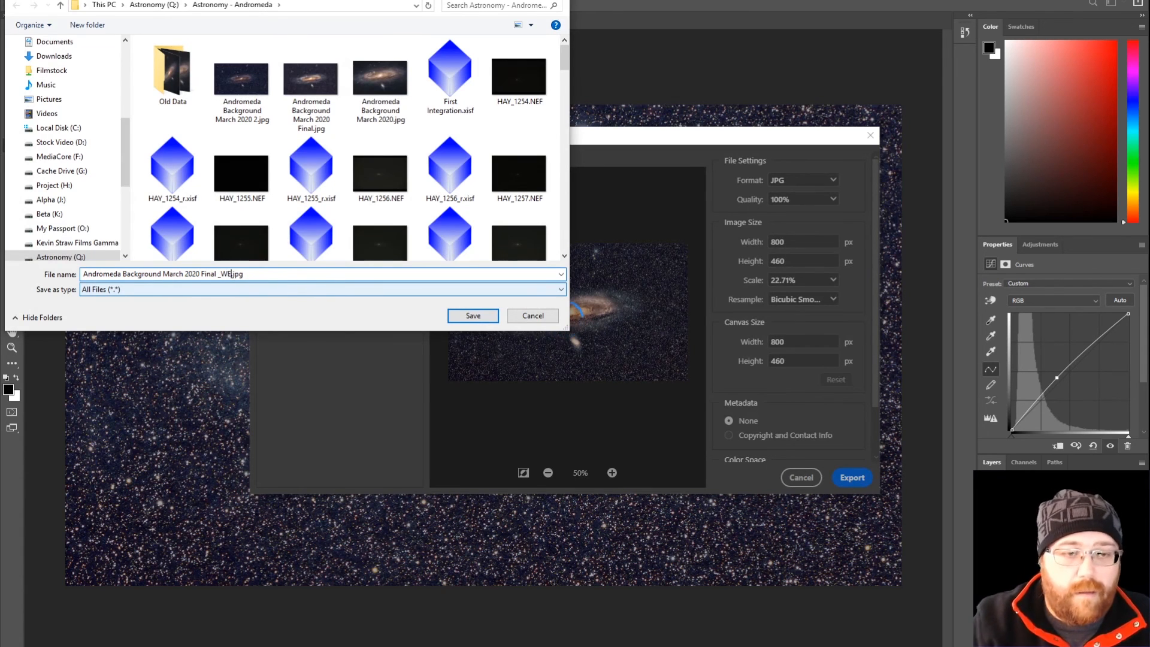
text(B)
click(473, 316)
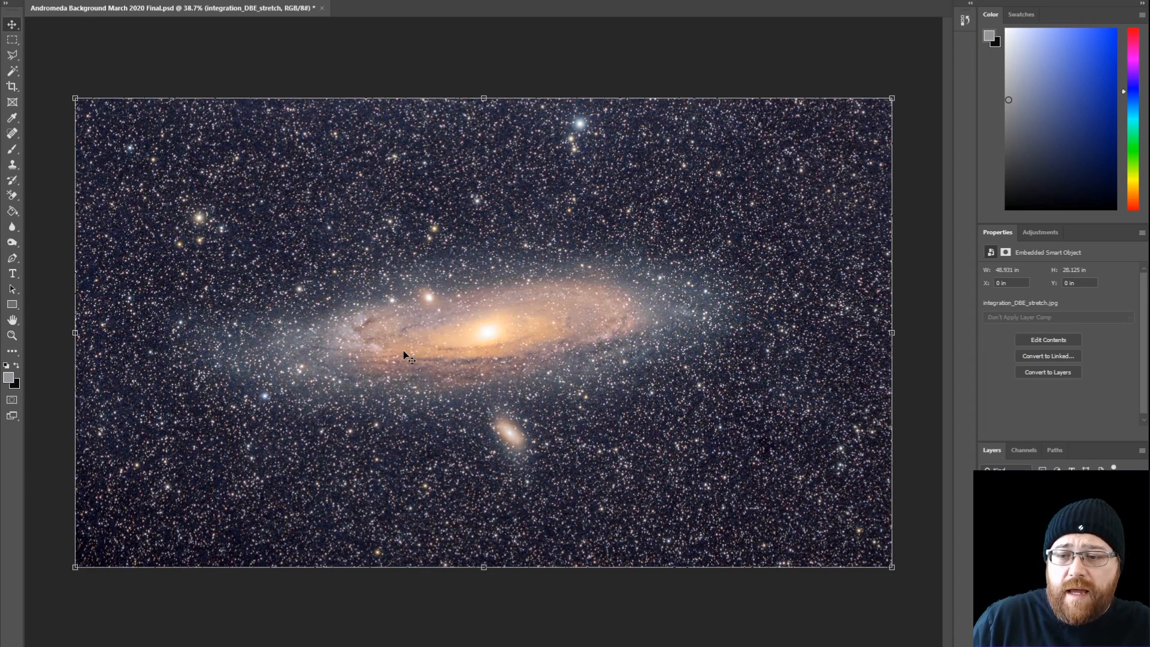
Step: Step through the edit history from the merged visible layer and galaxy contrast enhancement to the Curves adjustment with lowered RGB midtones
key(ctrl+alt+shift+e)
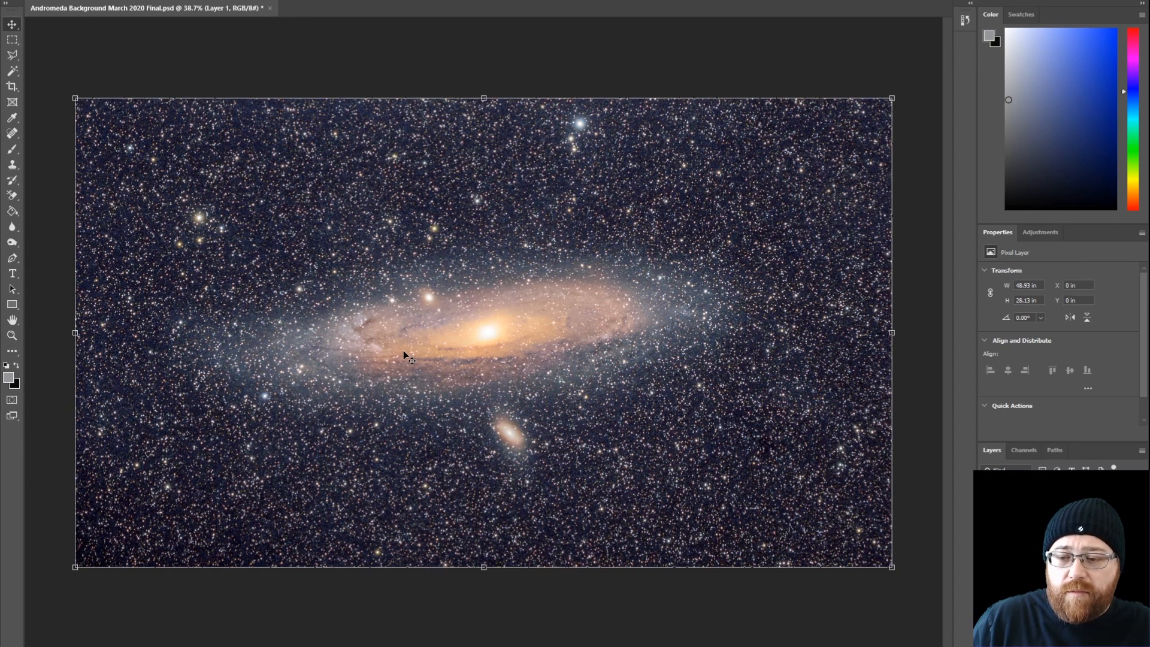
key(ctrl+shift+z)
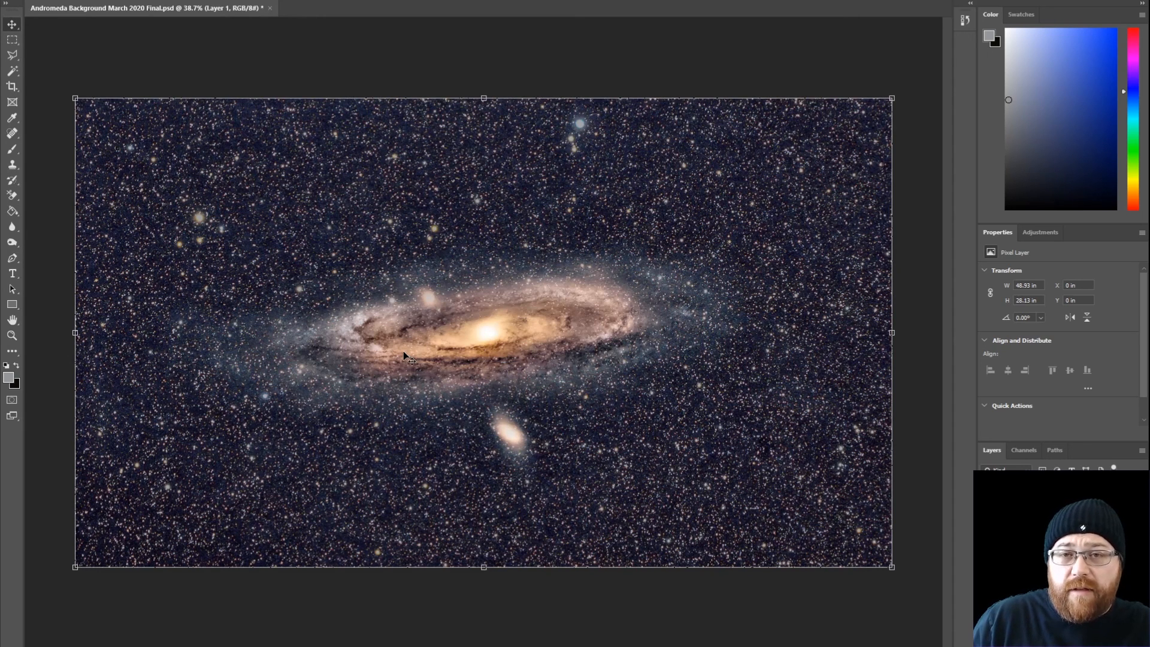
key(ctrl+z)
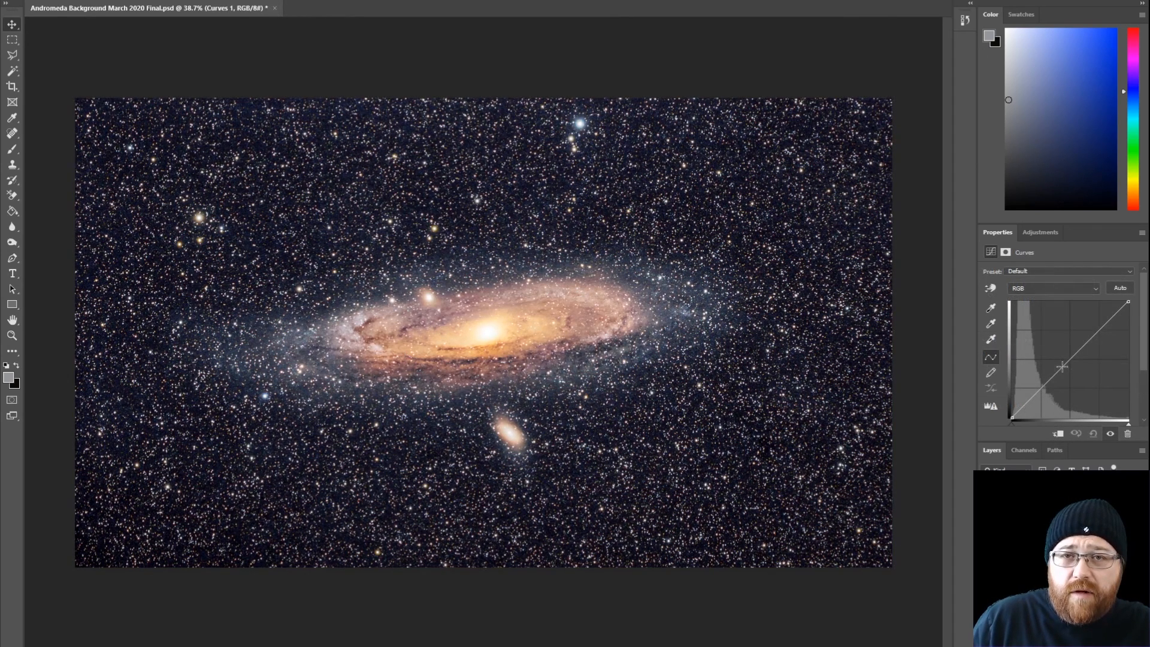
key(ctrl+shift+z)
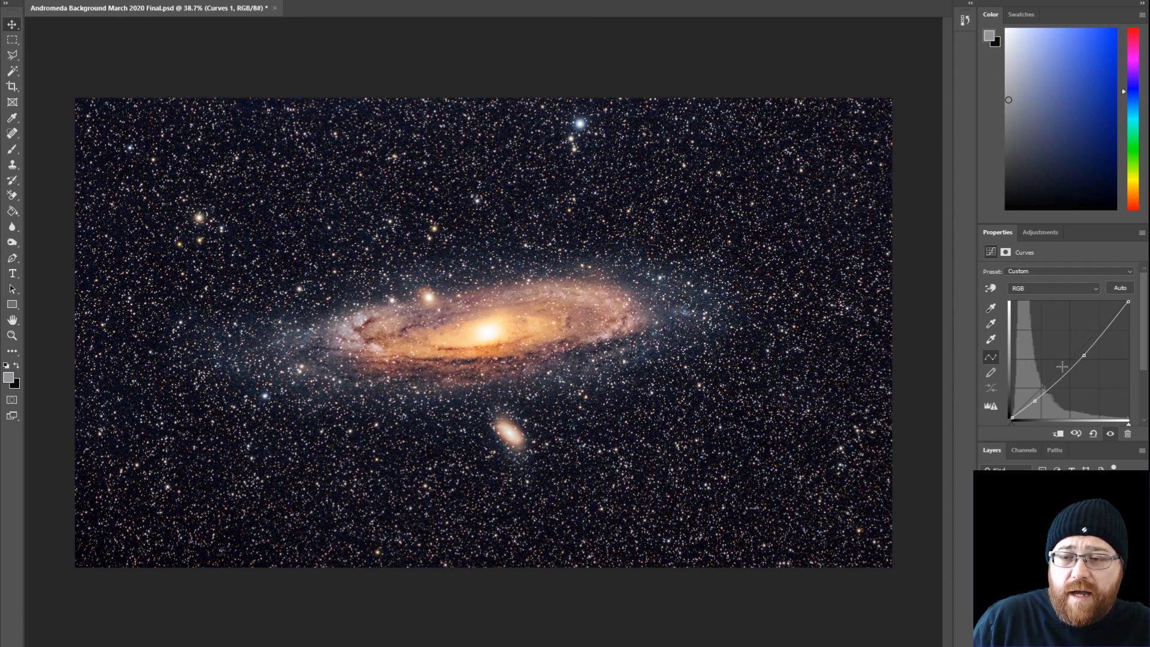